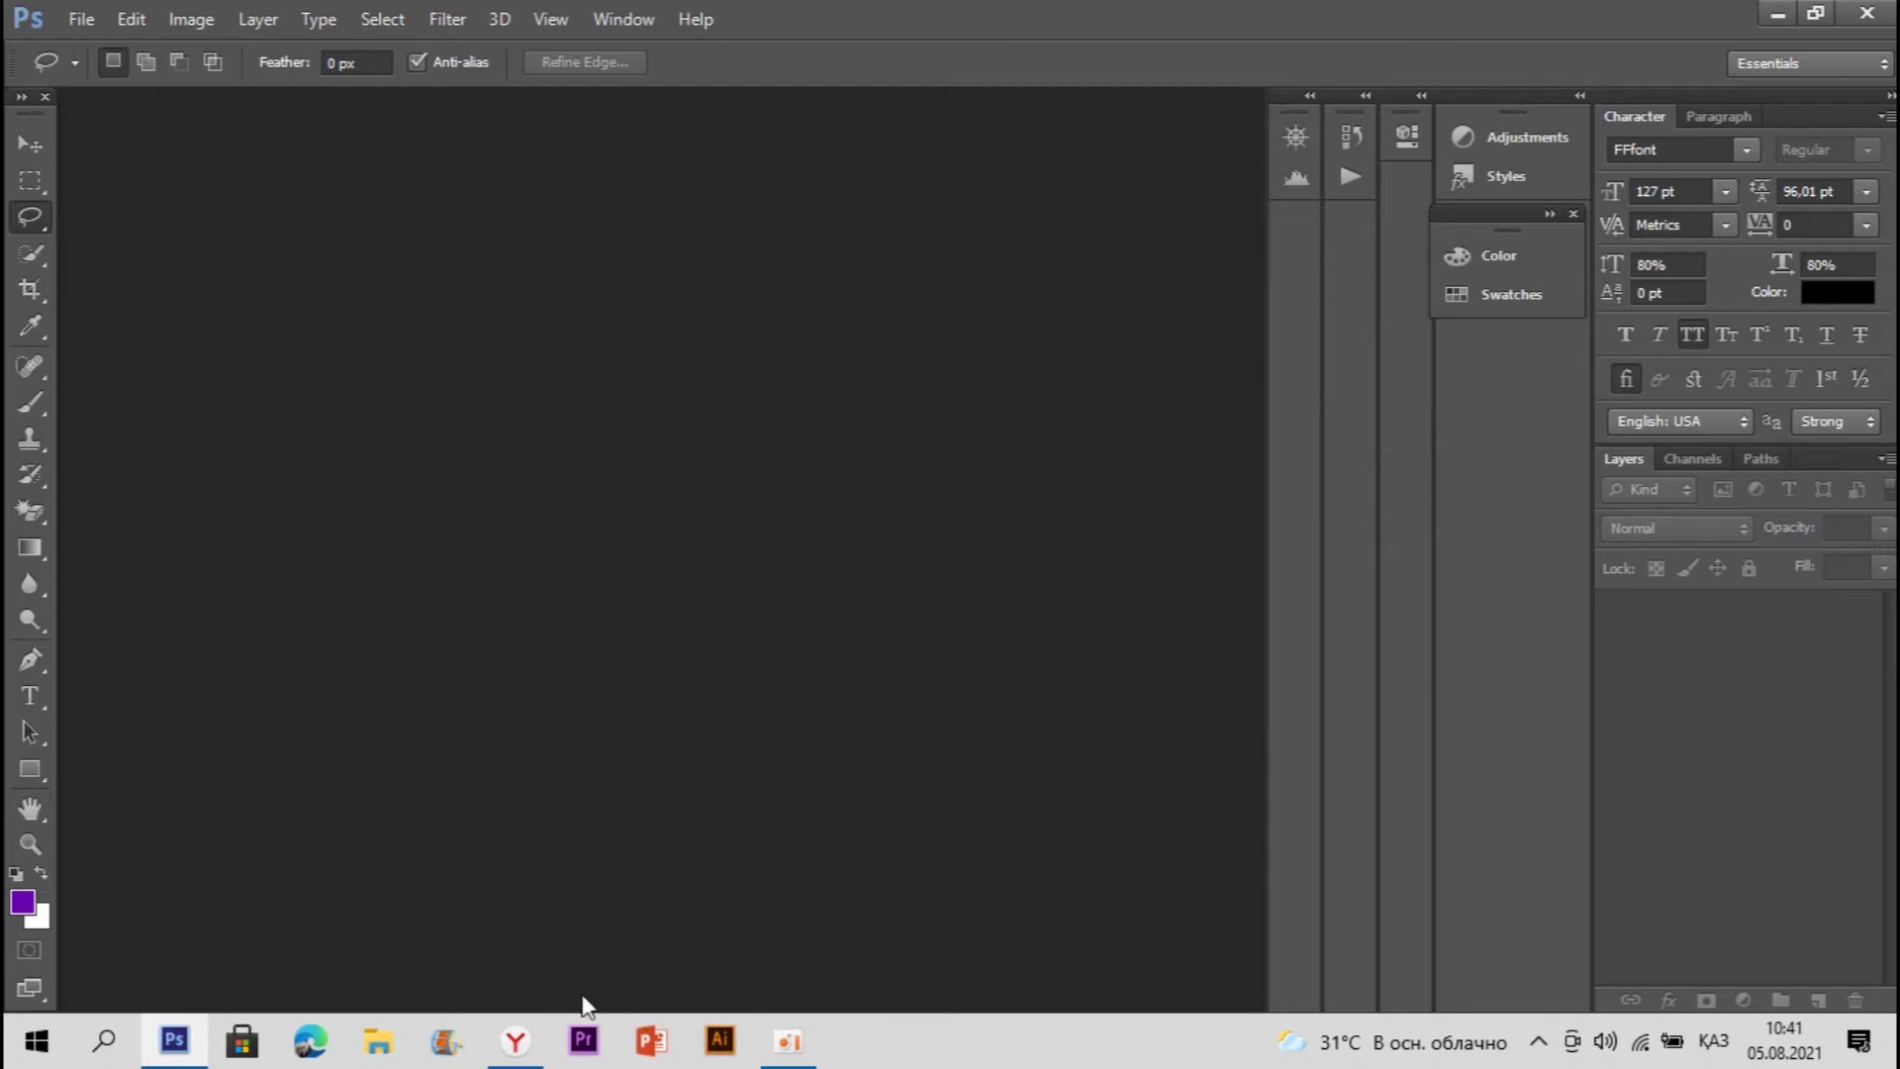
Step: Switch to Yandex Browser and examine the series of circular profile pictures in the VK photo viewer, including the comments on the suit picture
mouse_move(535, 1061)
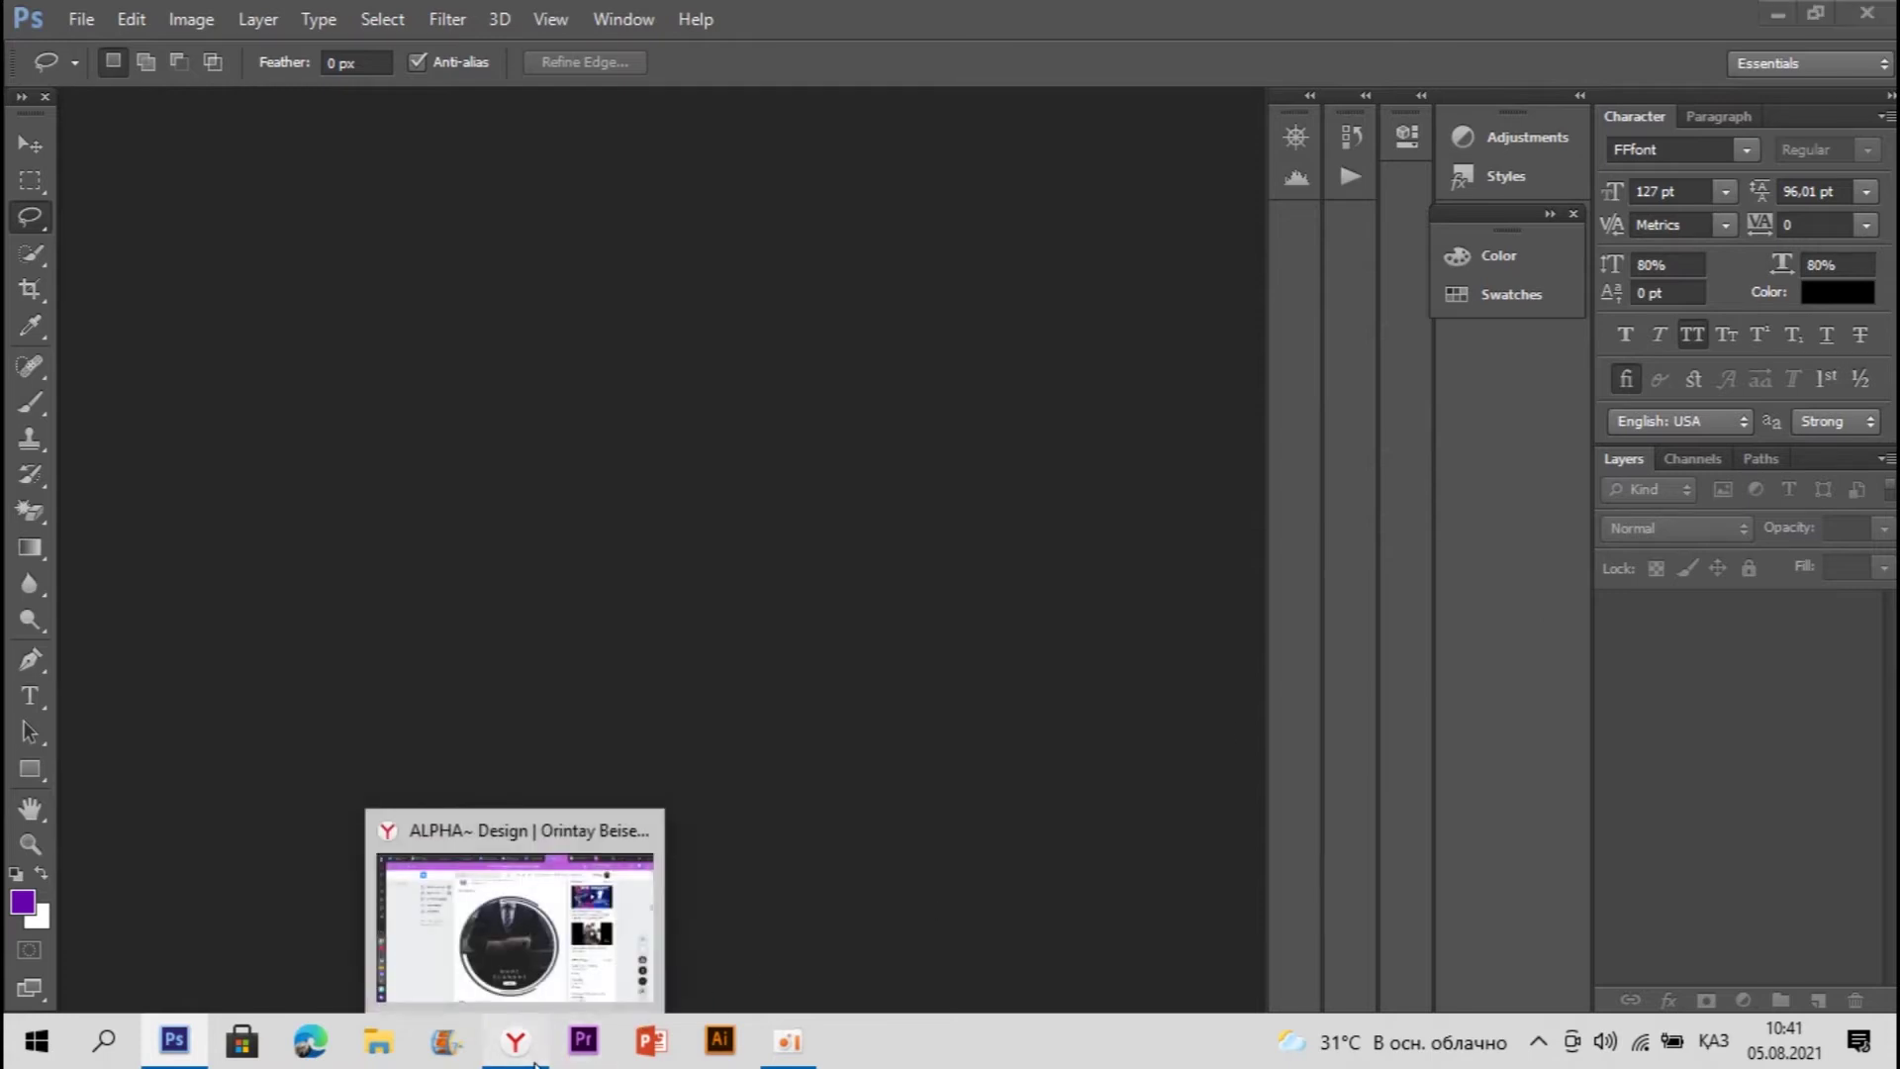
click(535, 1064)
click(752, 12)
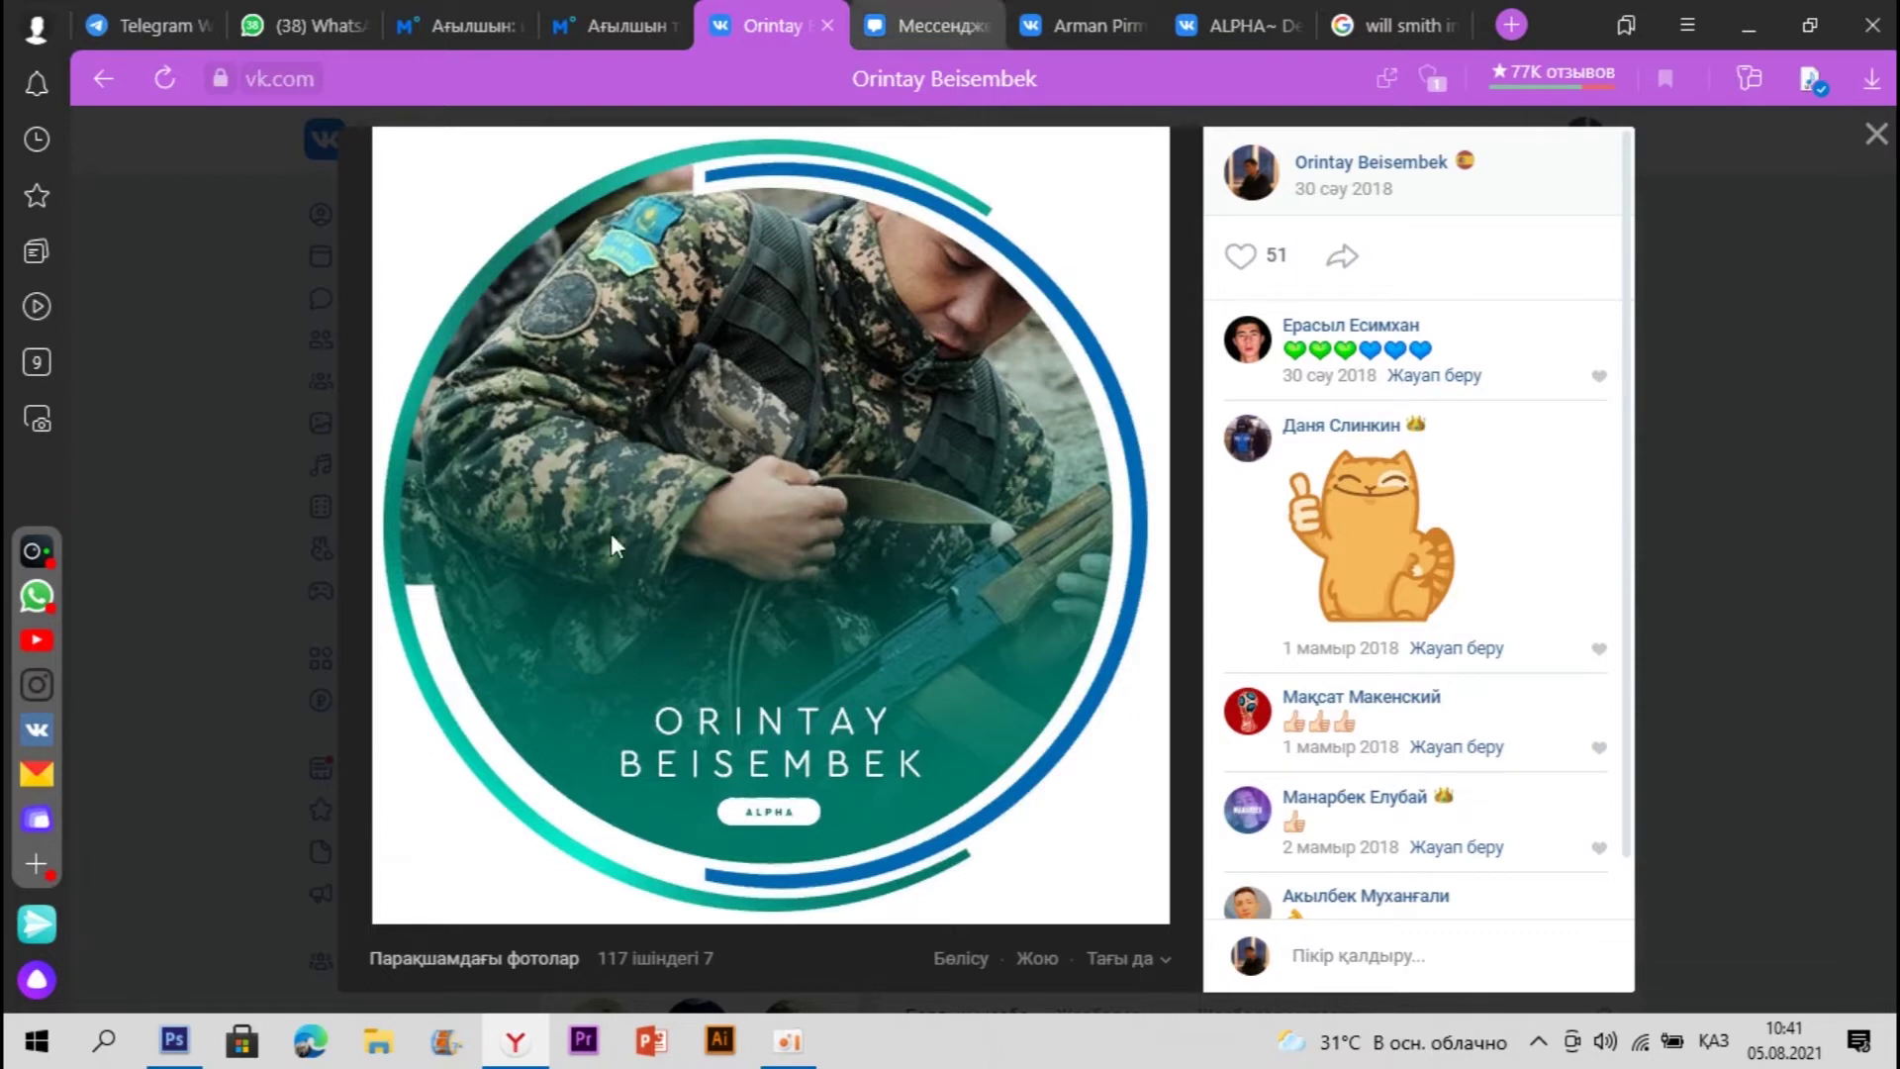
click(1123, 500)
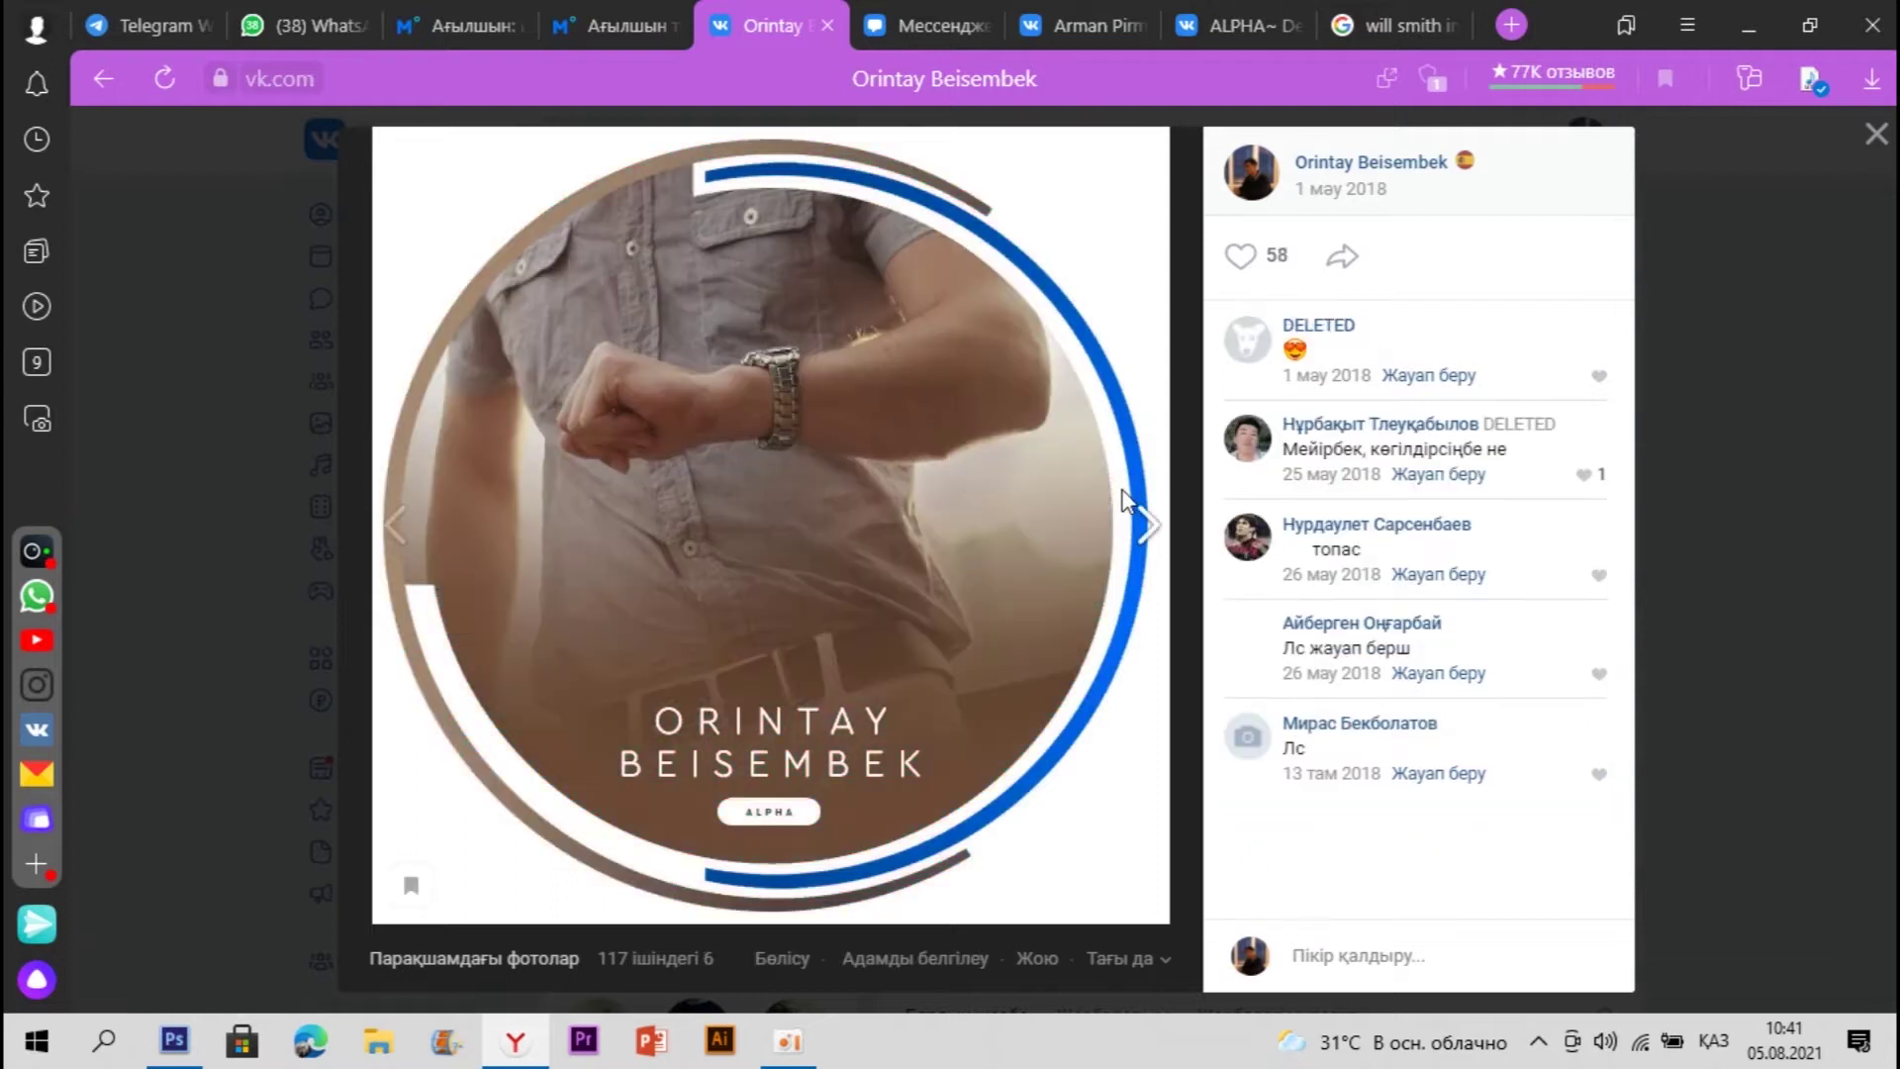
click(1123, 500)
click(1123, 499)
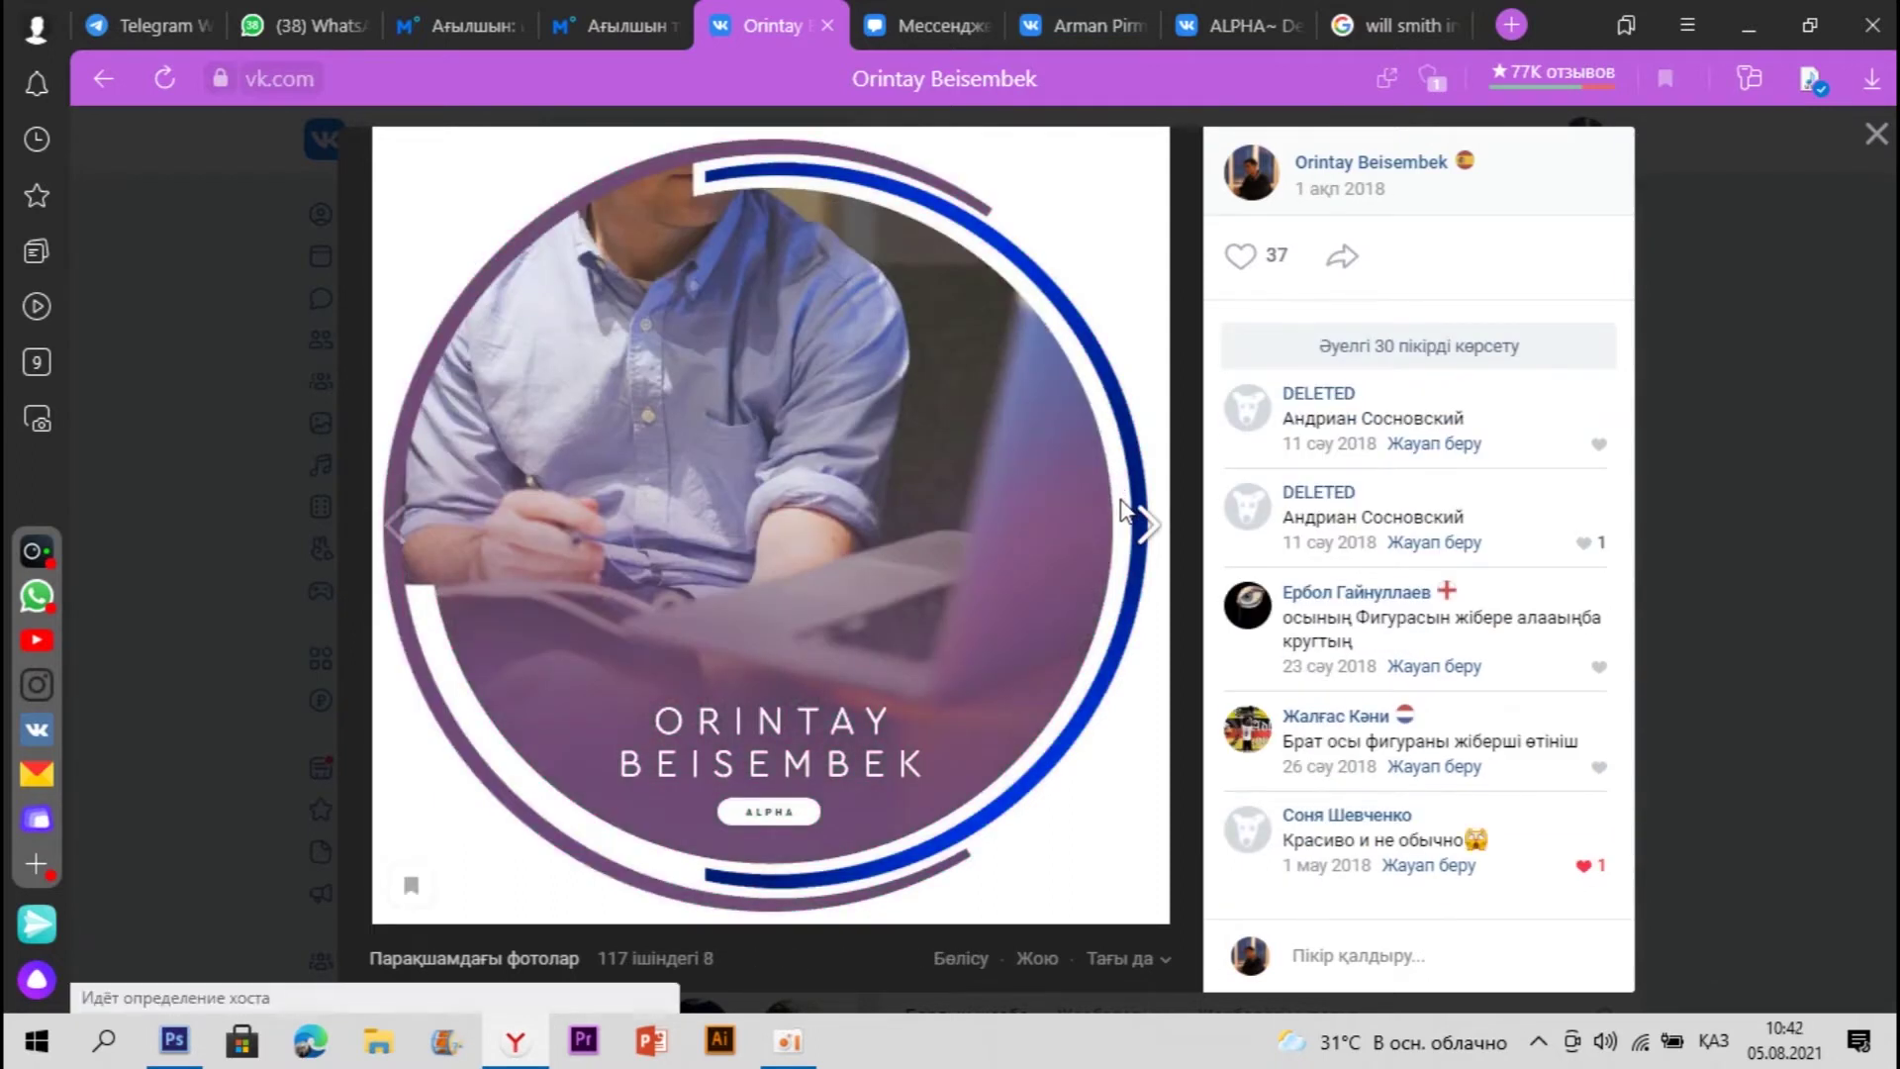
click(1125, 503)
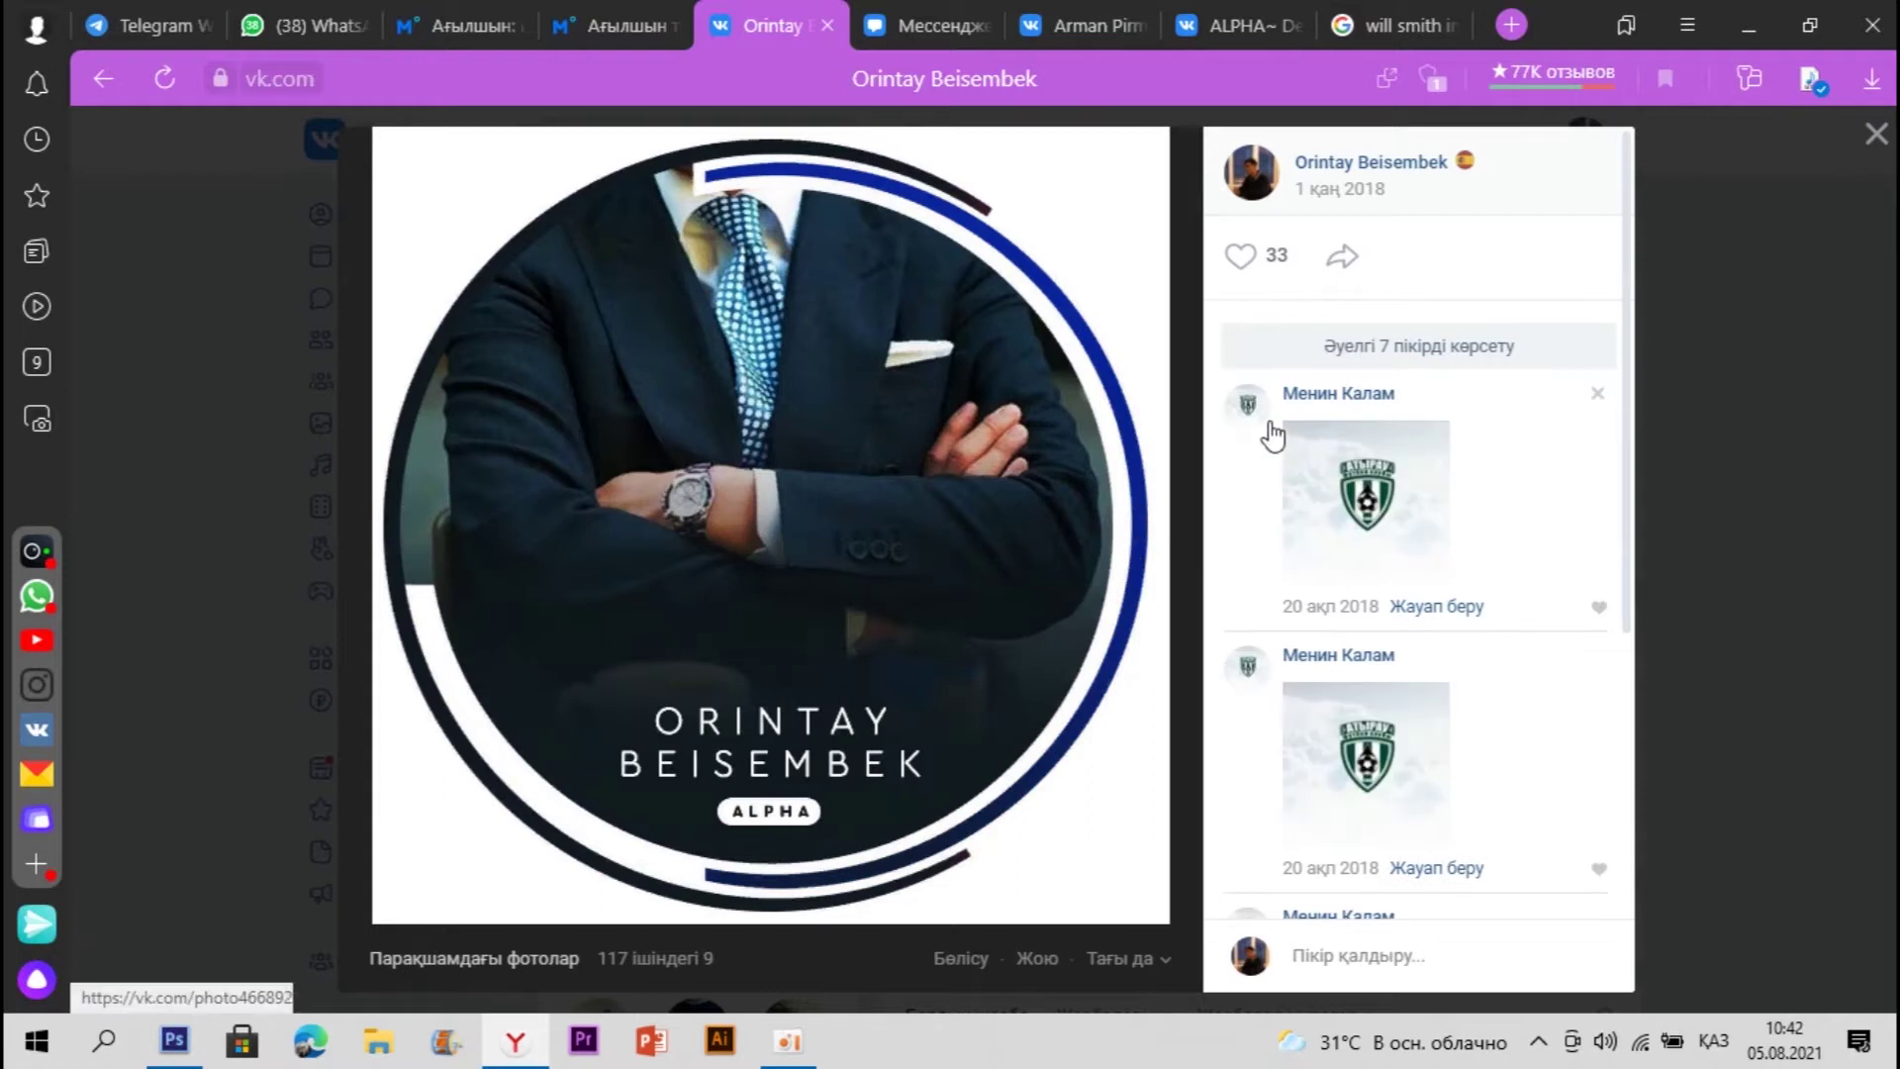
scroll(1272, 433, down, 4)
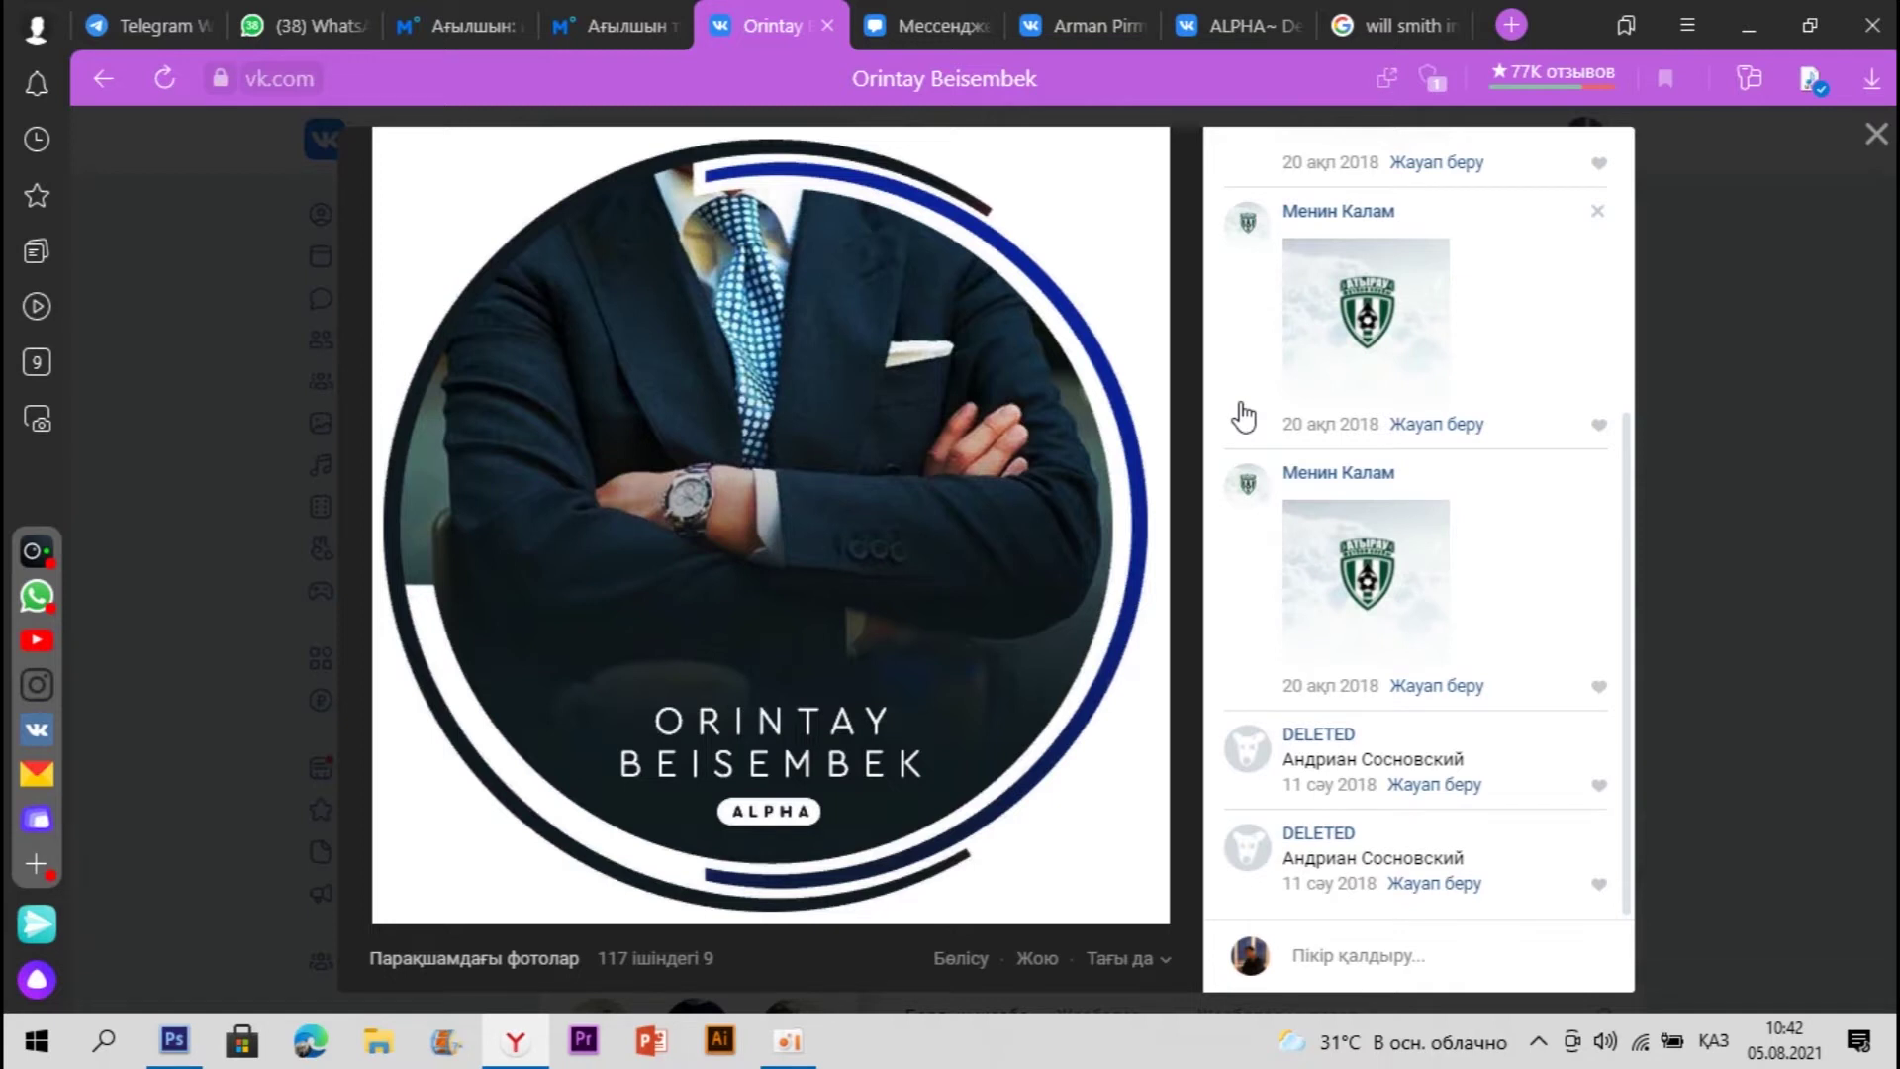
scroll(1348, 424, up, 5)
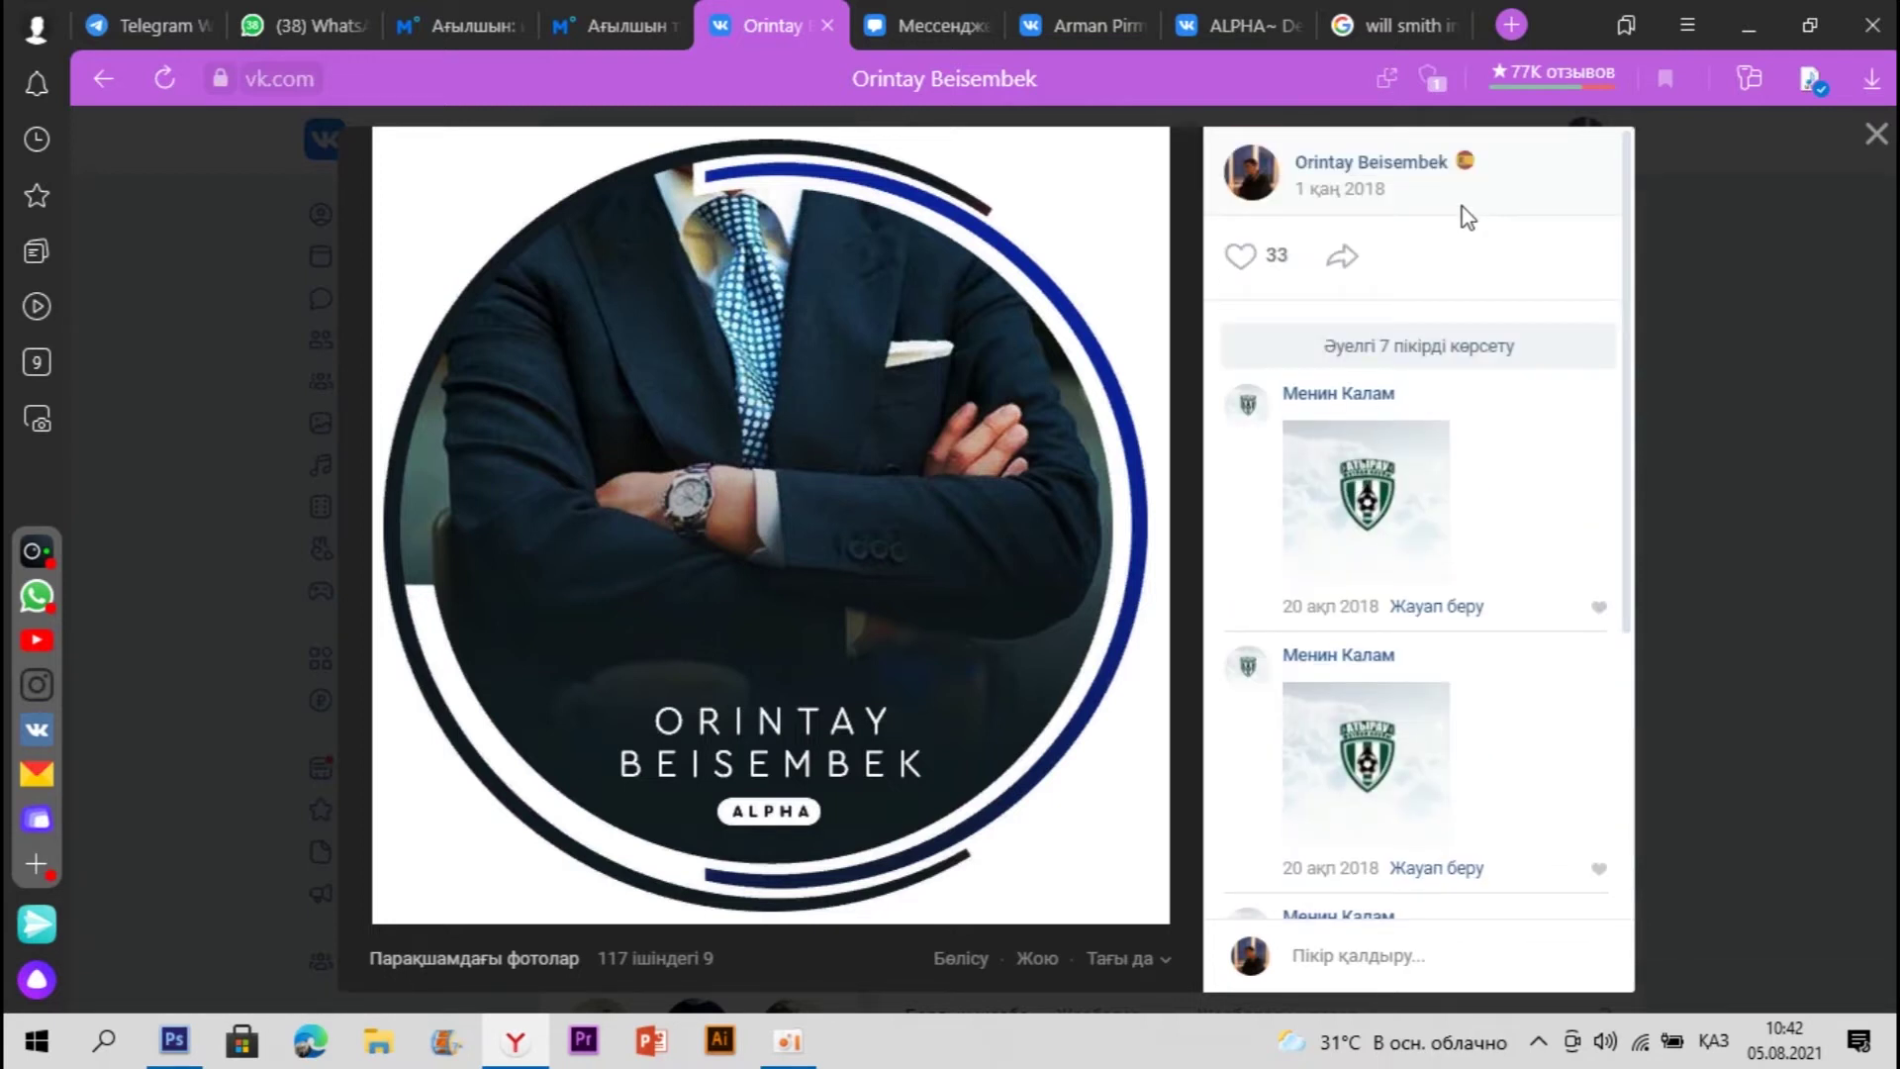
Step: Examine the second VK profile's circular portrait with the head extending beyond the ring, and read through its comments
click(1115, 8)
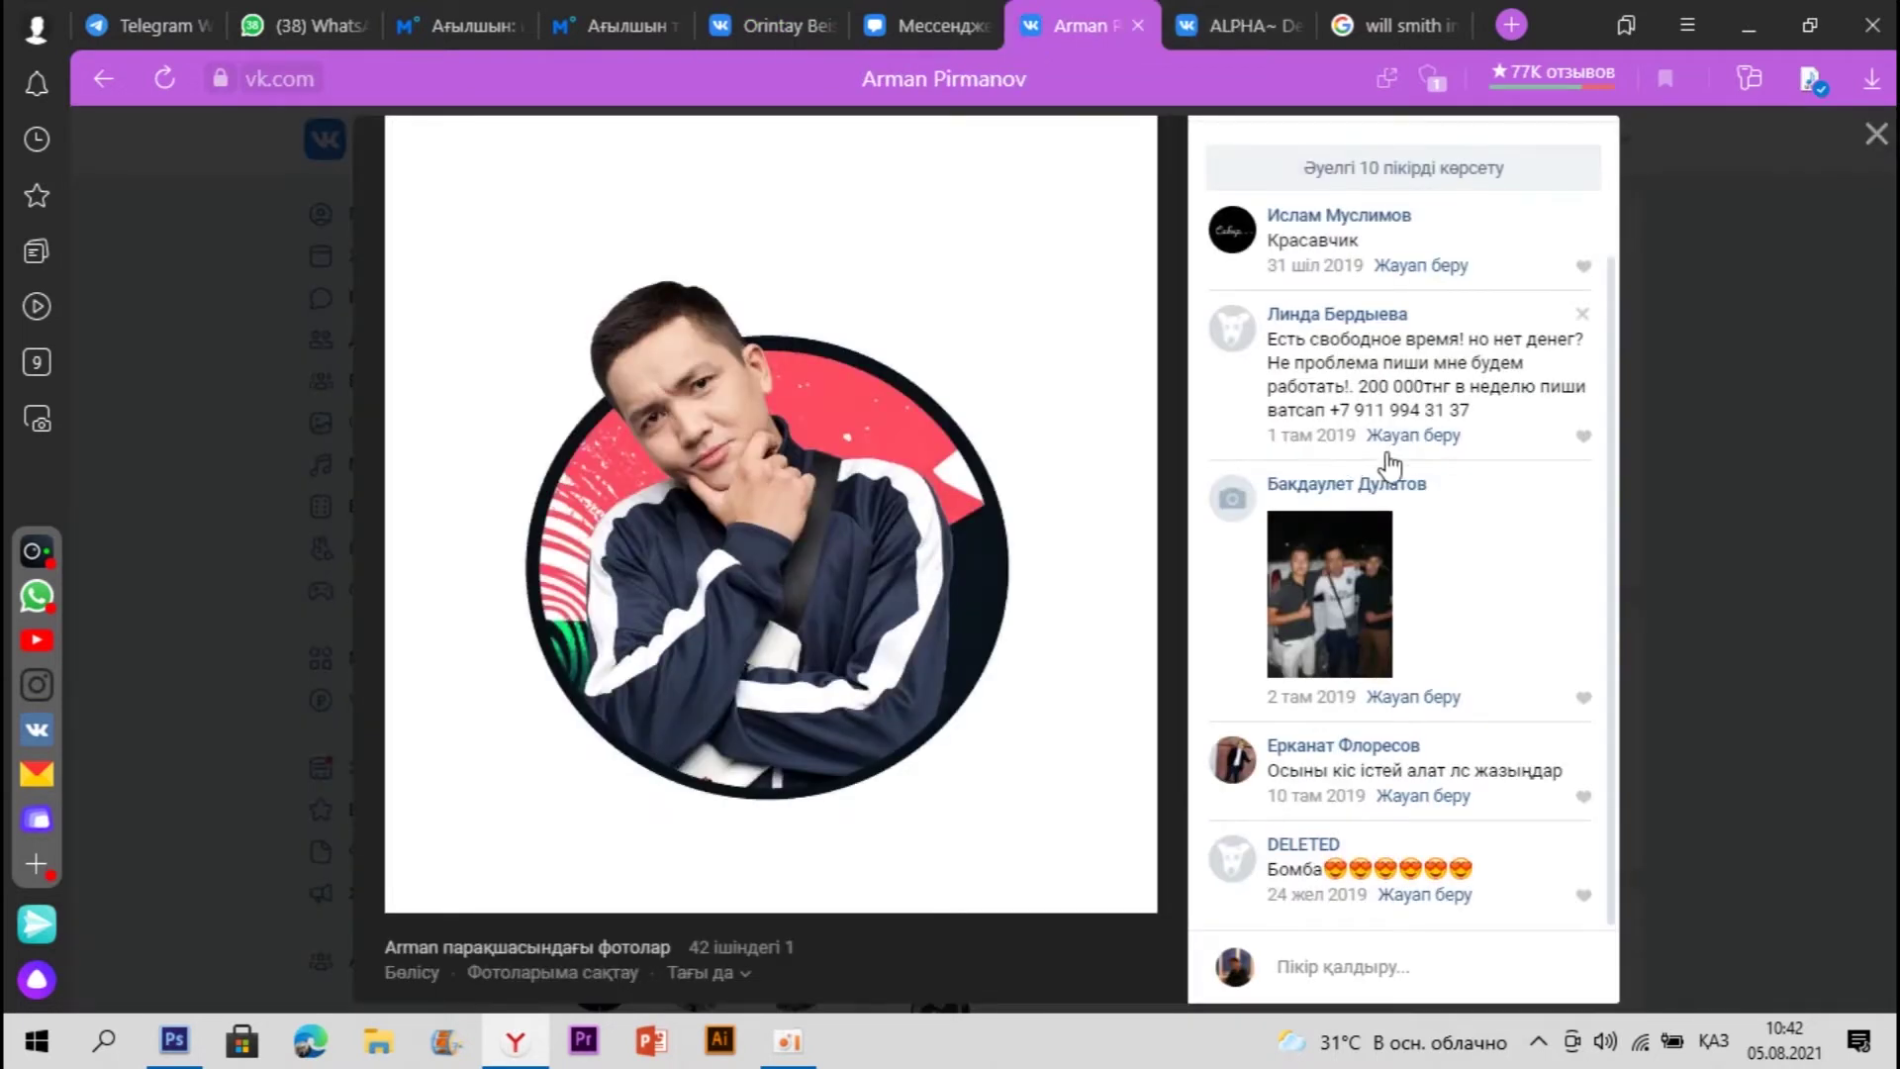
scroll(1378, 466, up, 3)
click(1440, 348)
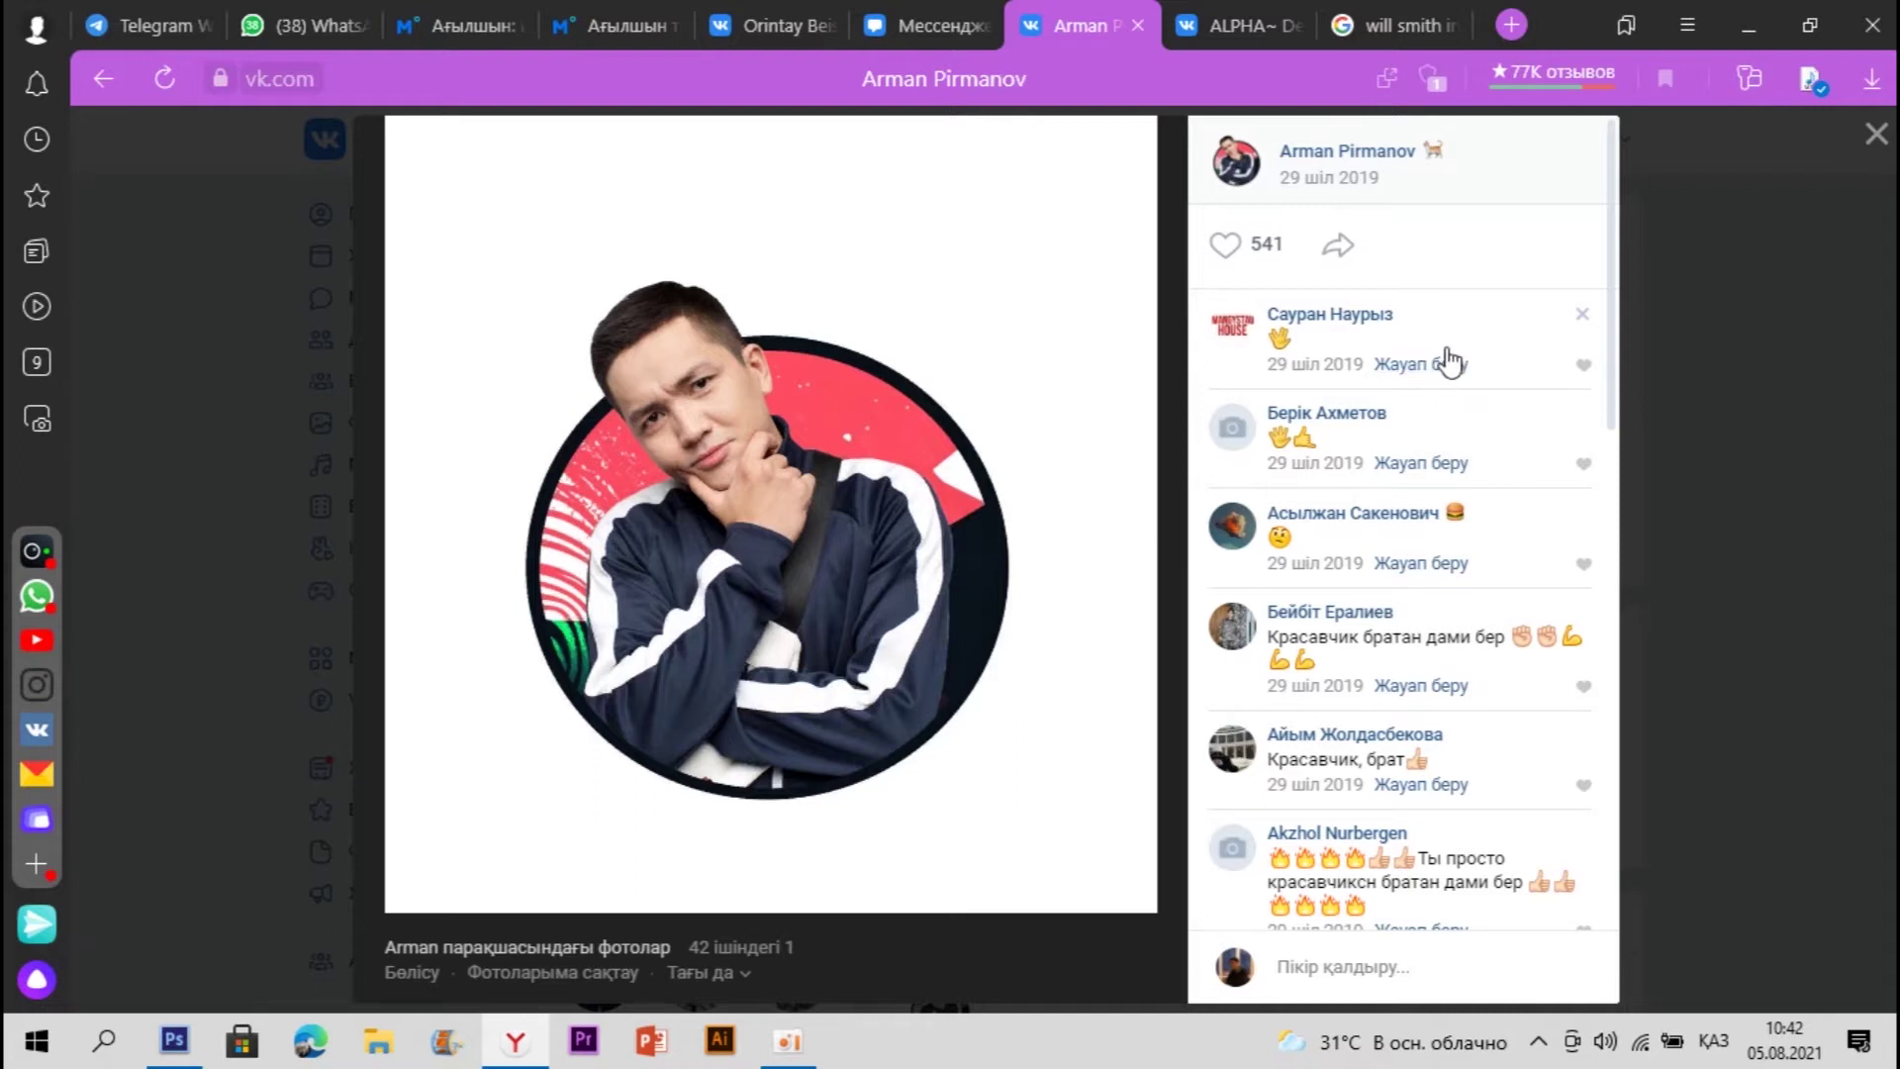
scroll(1450, 361, down, 3)
scroll(1444, 356, up, 3)
scroll(1450, 367, down, 3)
scroll(1454, 386, down, 10)
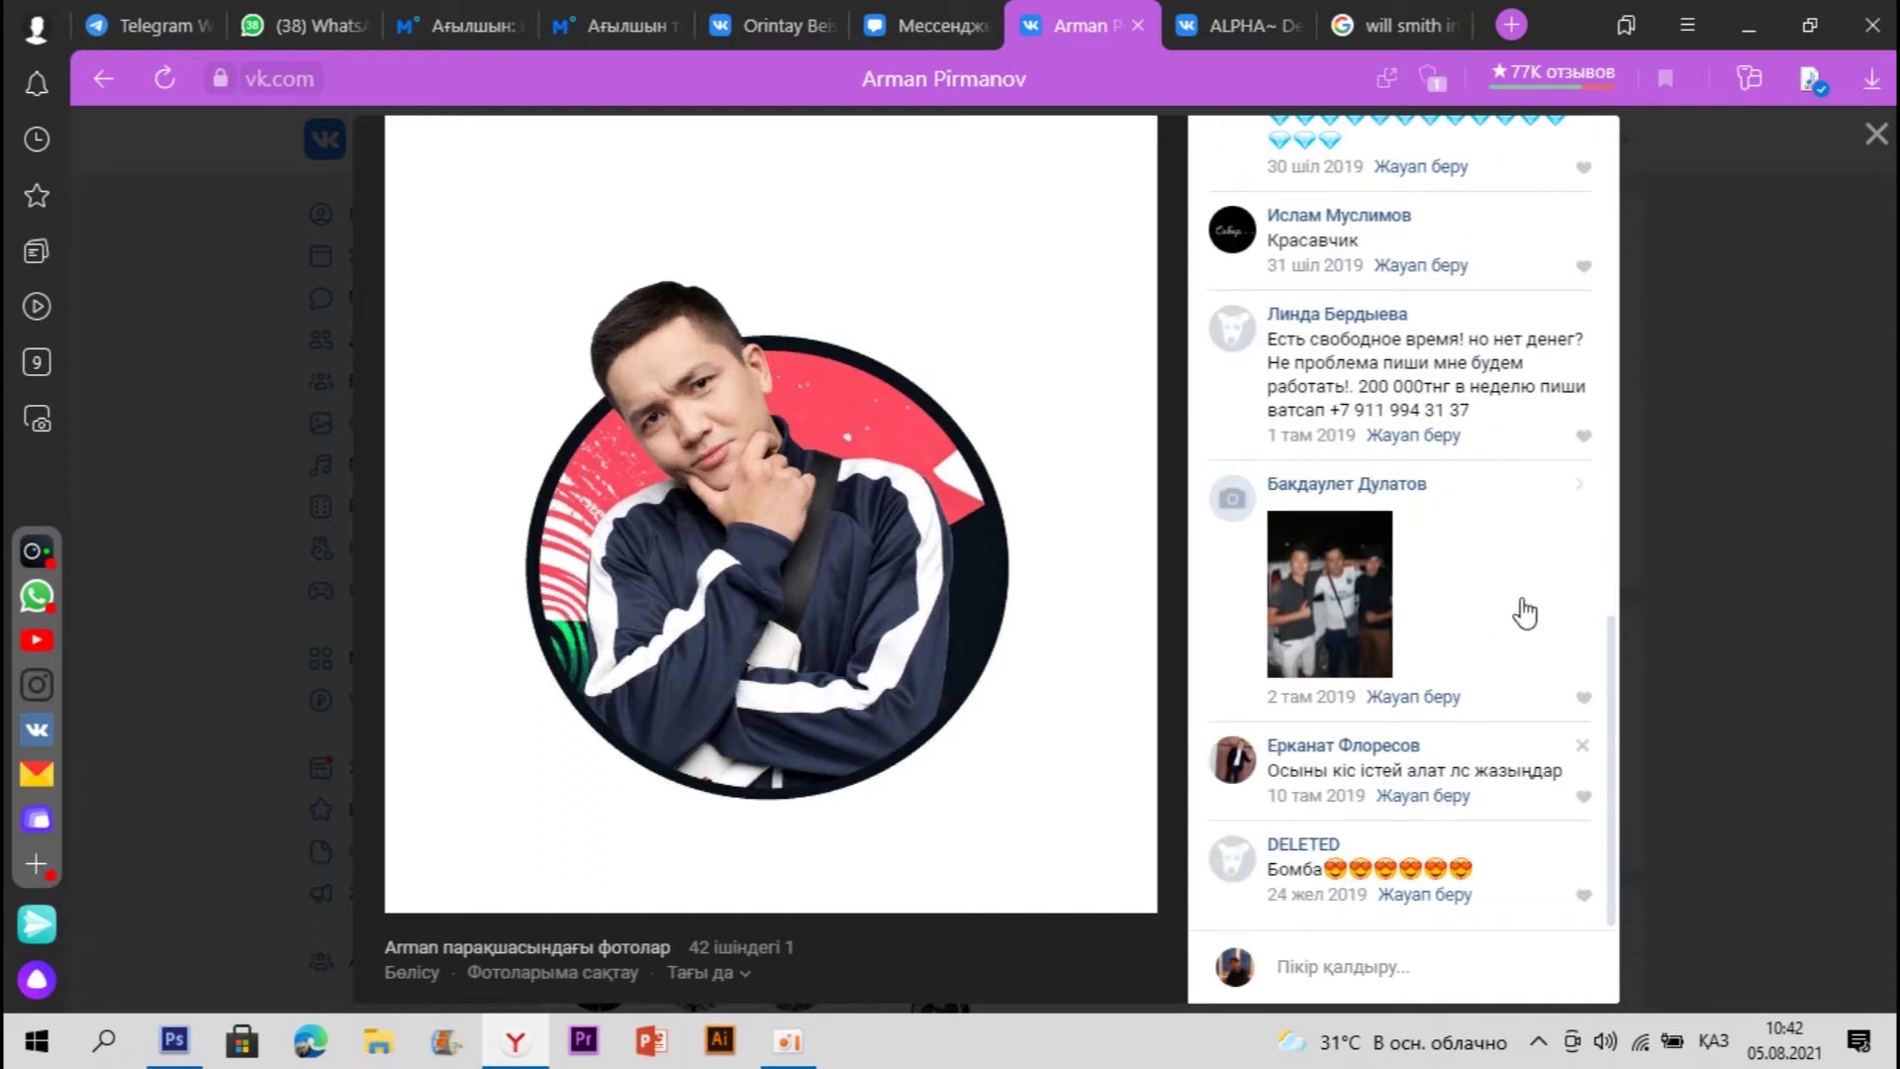
scroll(1524, 604, up, 8)
scroll(1514, 396, up, 5)
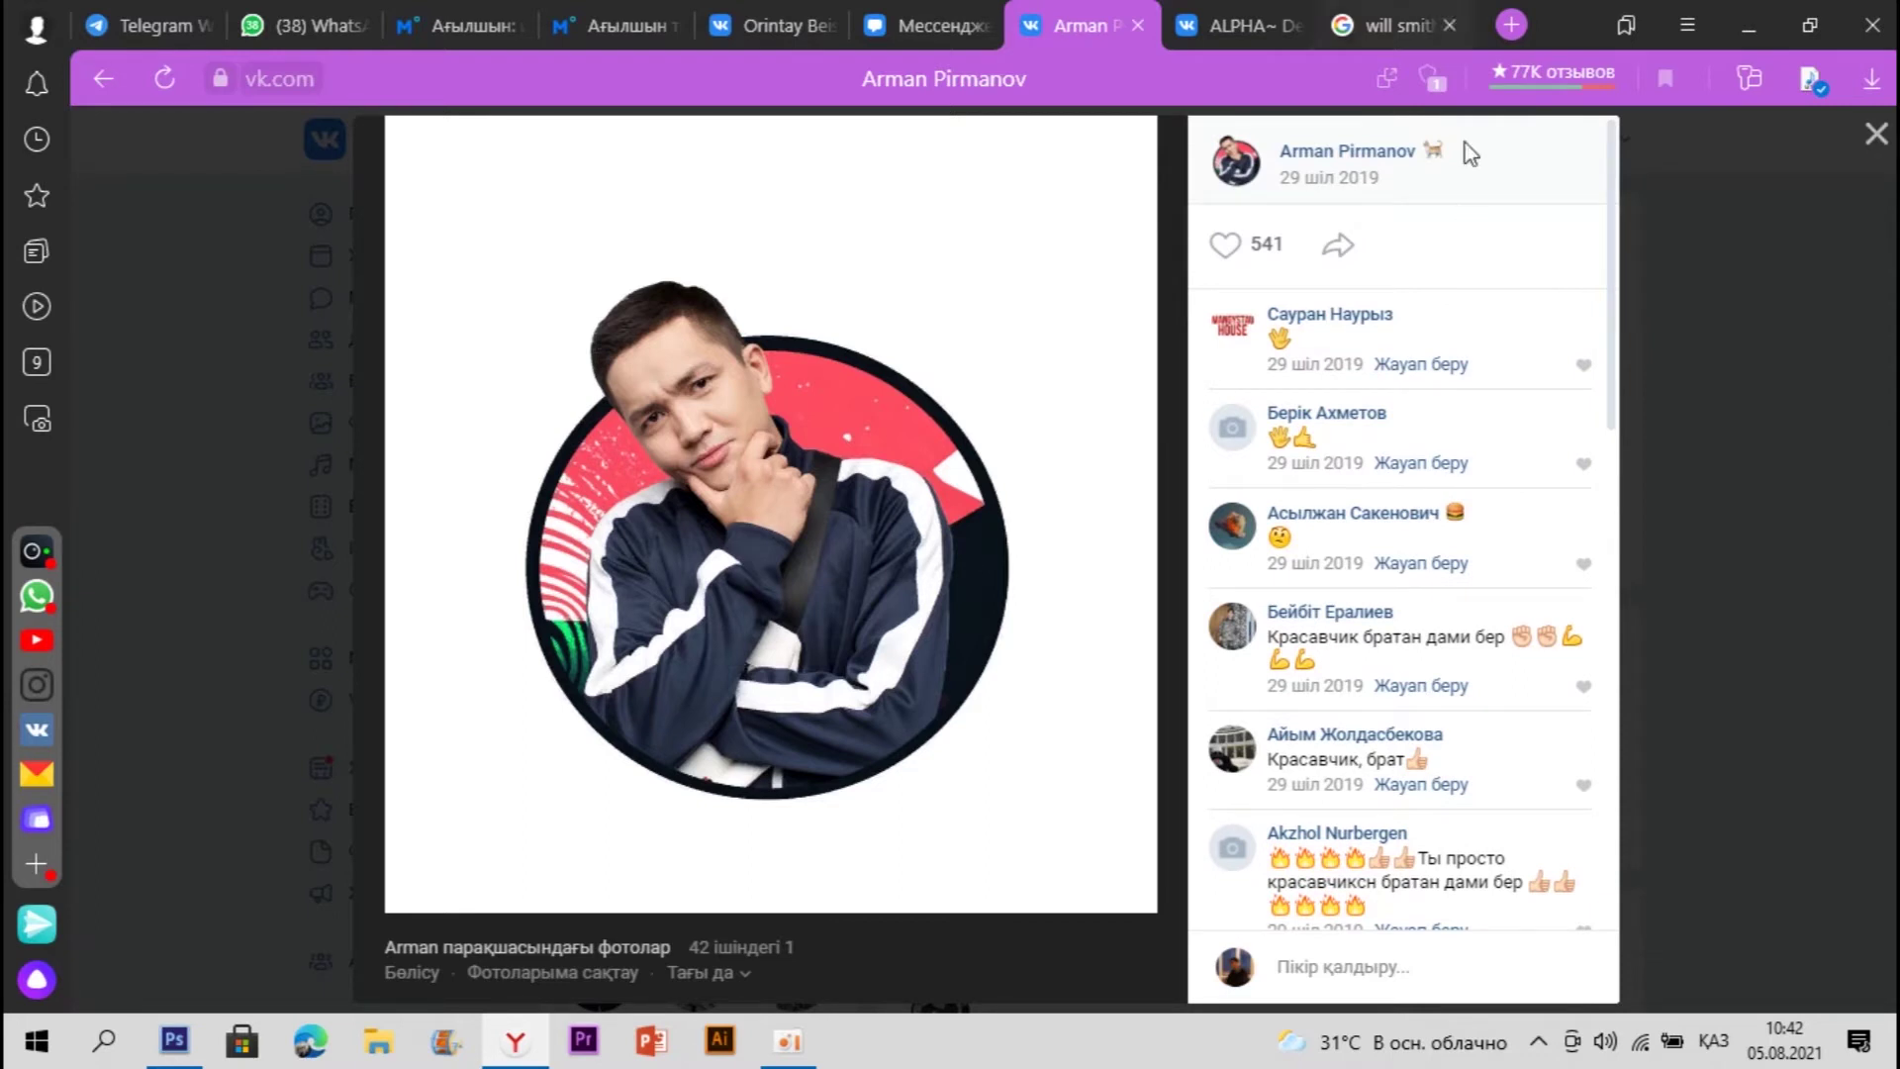
Step: Review the Google image results for "will smith insta profile" and preview the Kolsquare portrait on the yellow circle
click(1418, 6)
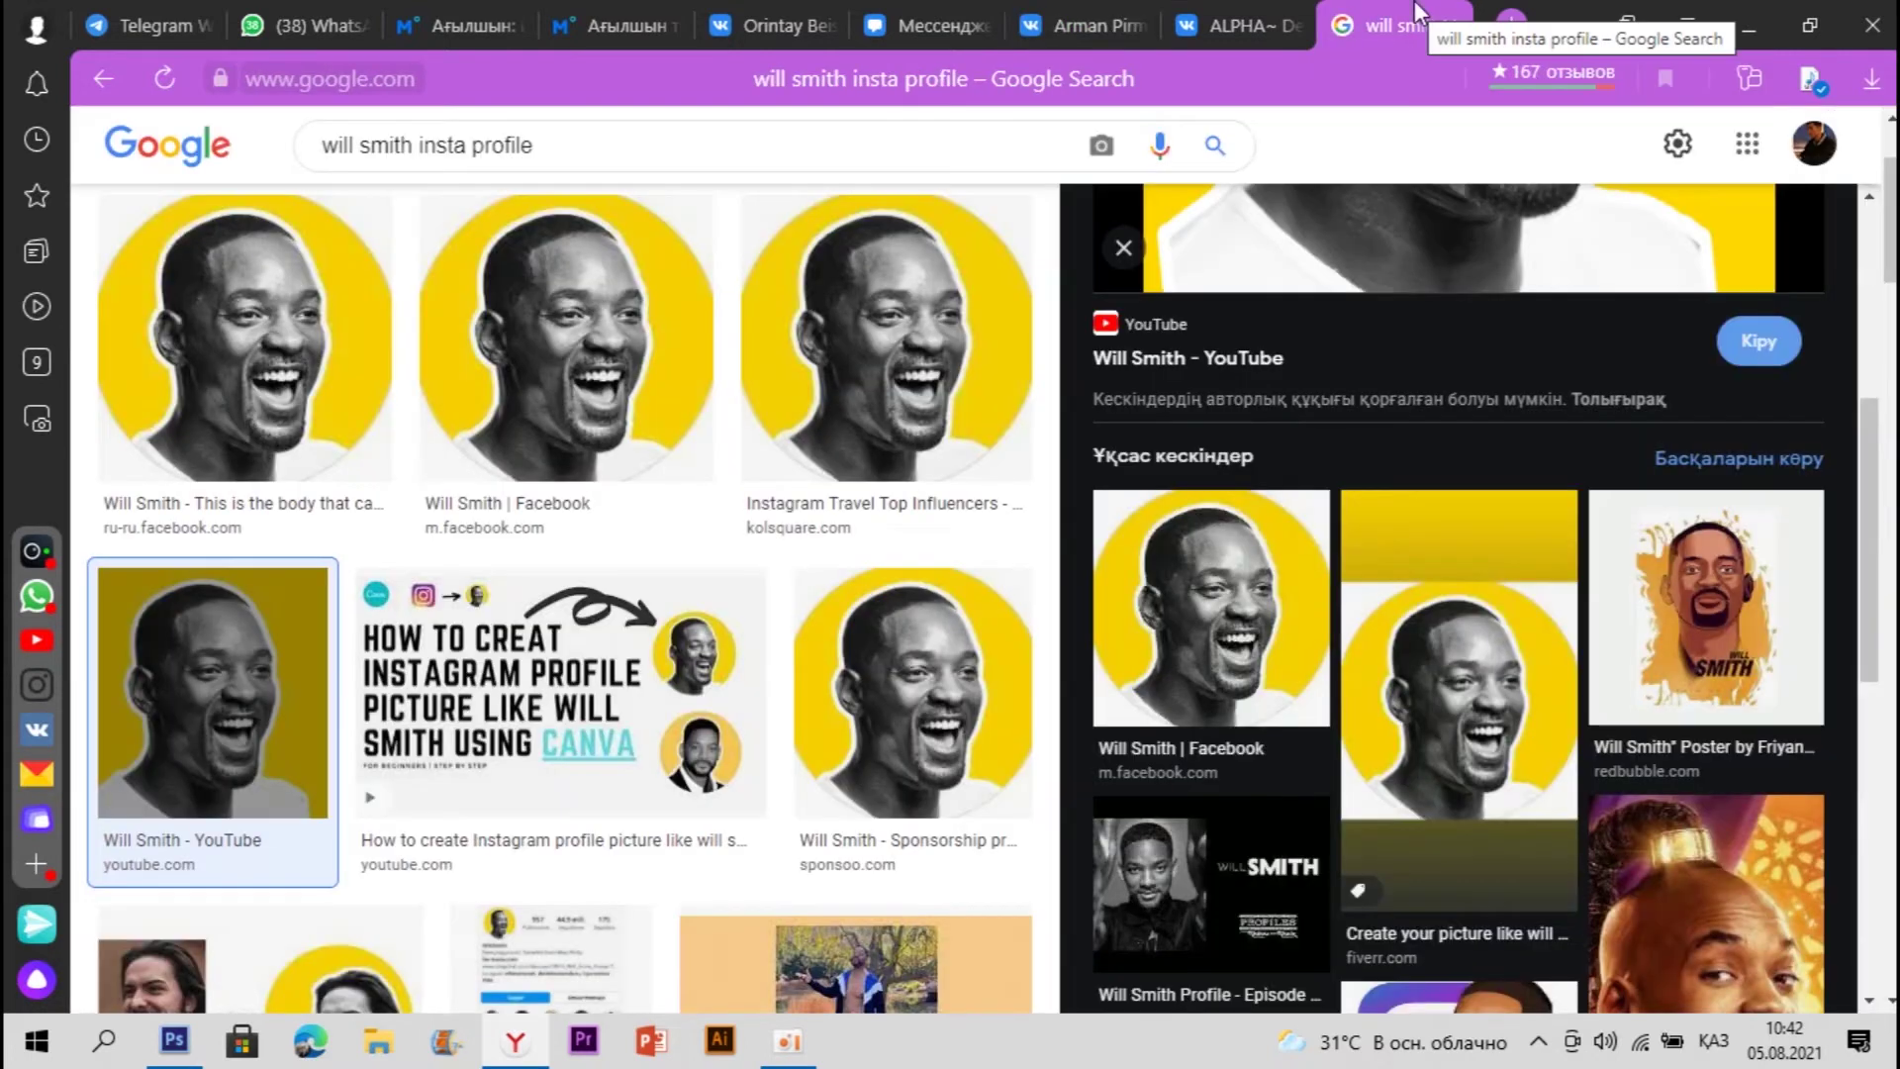
scroll(792, 811, up, 3)
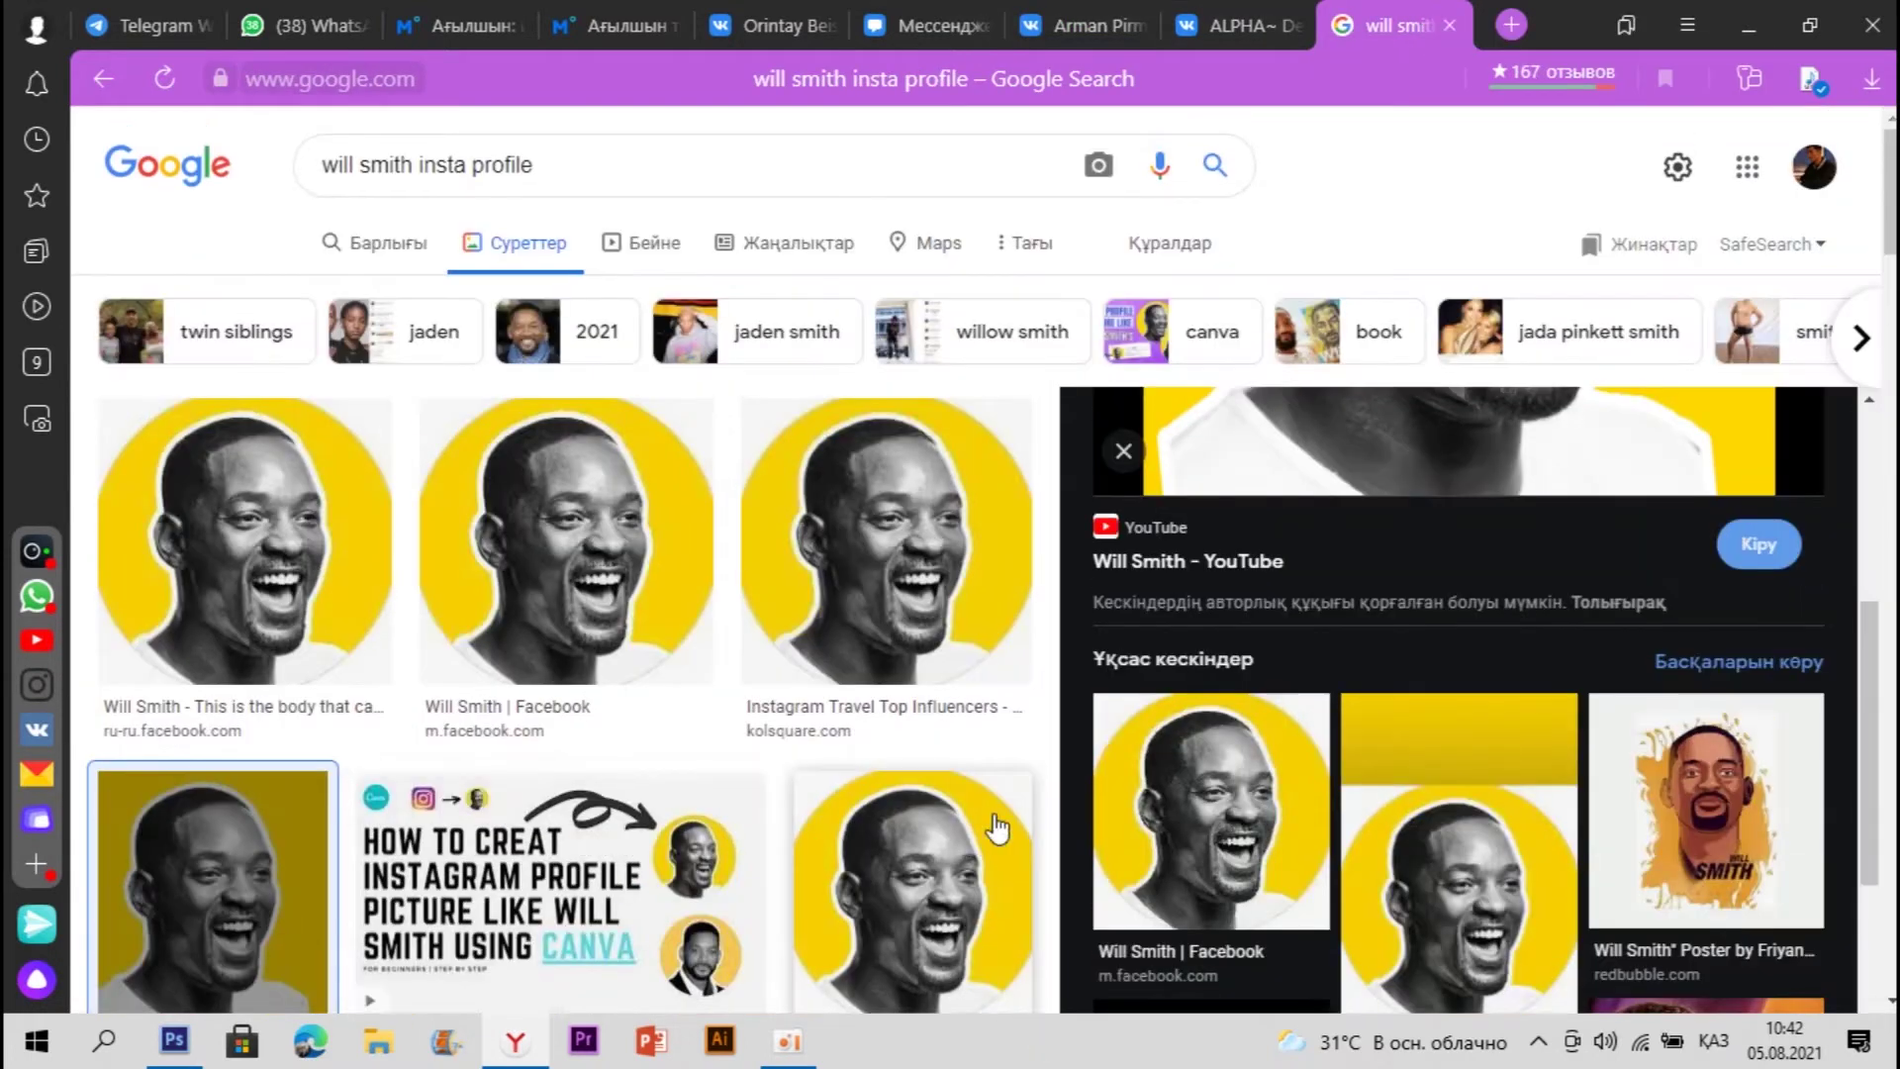
click(831, 581)
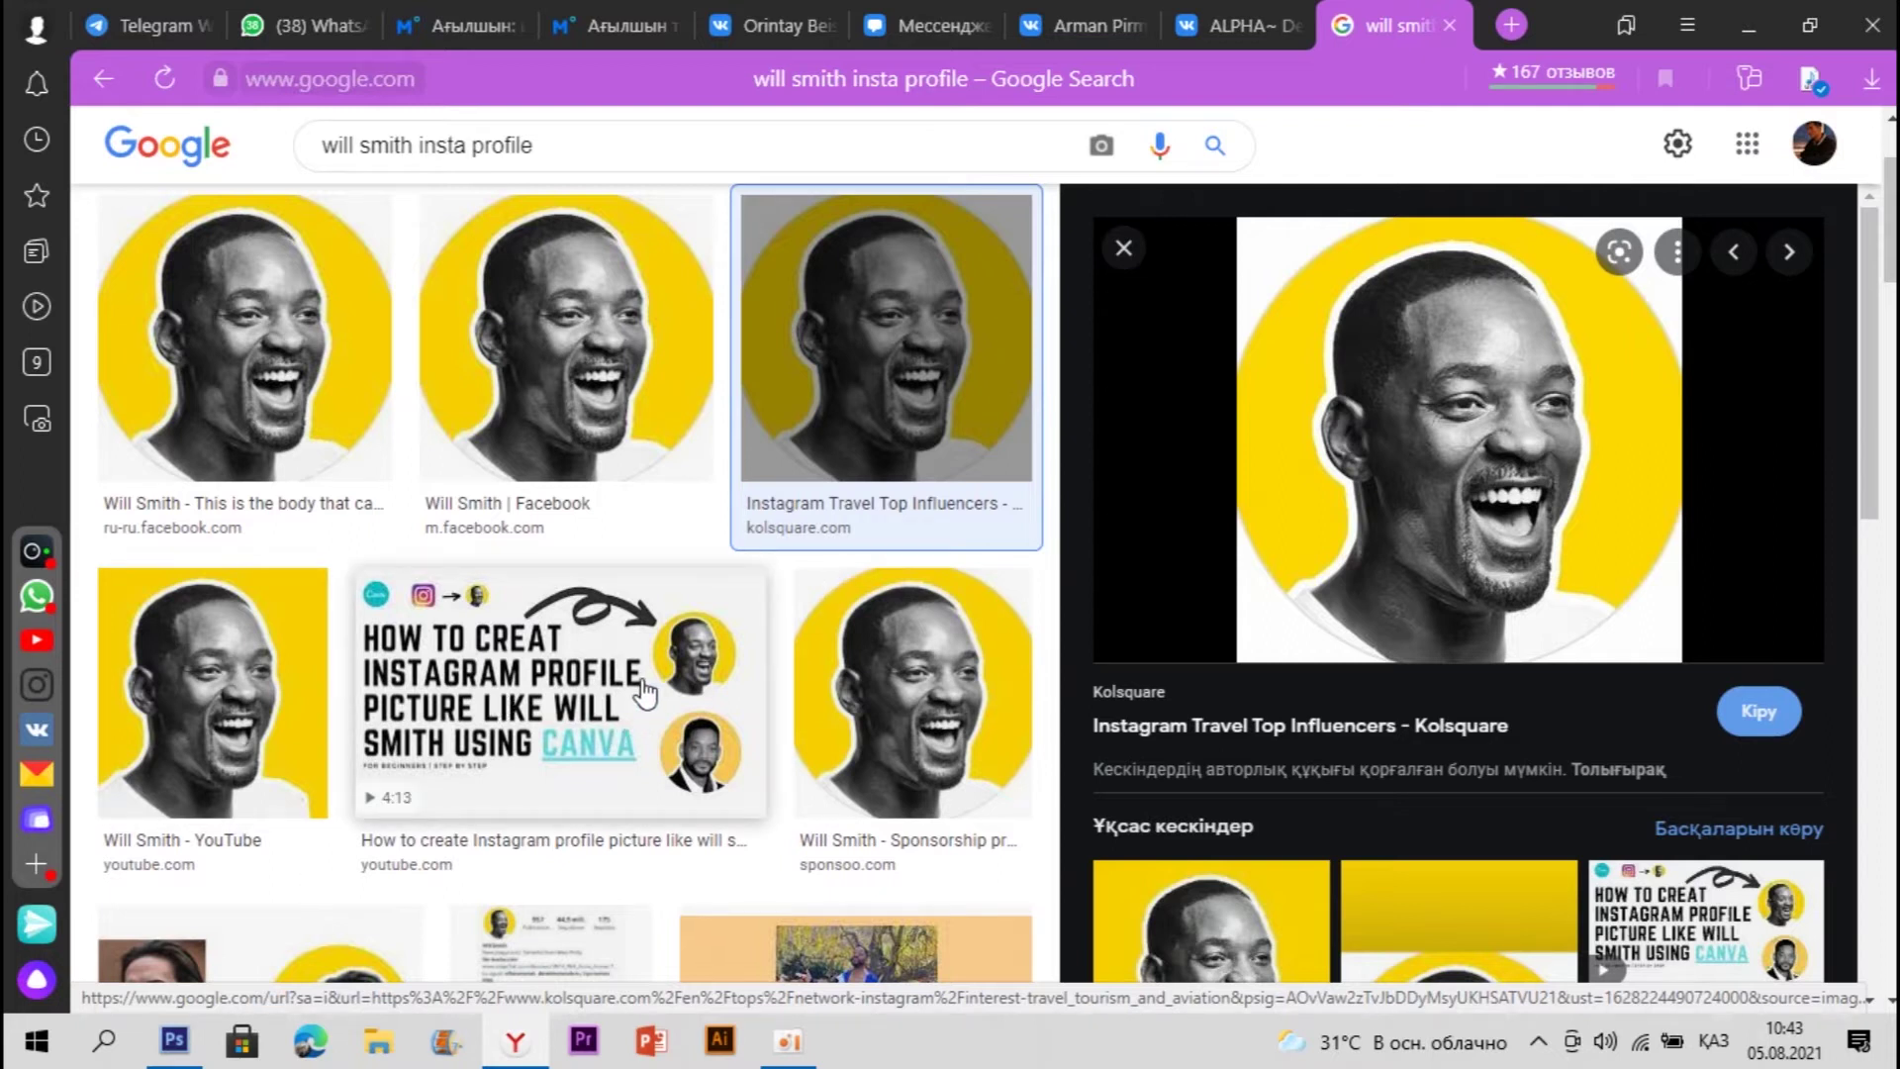
scroll(645, 693, down, 5)
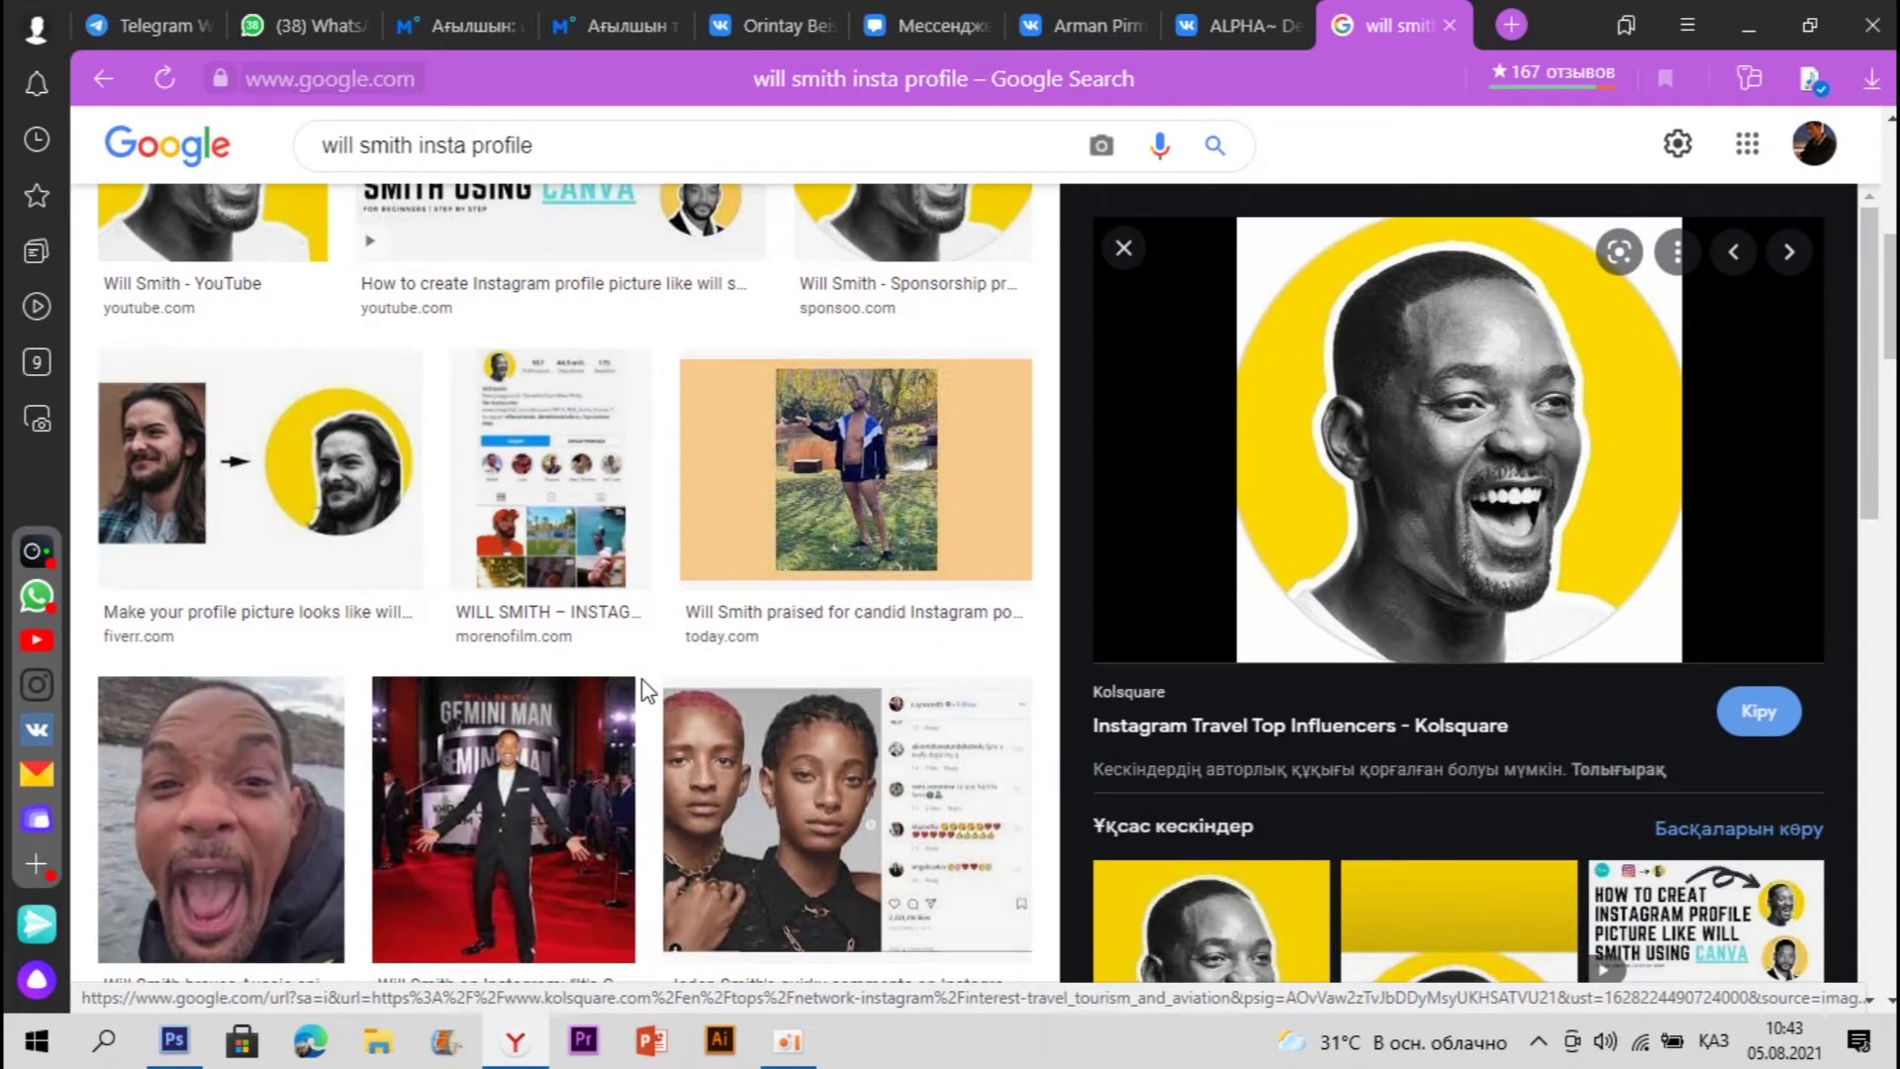
scroll(555, 544, down, 5)
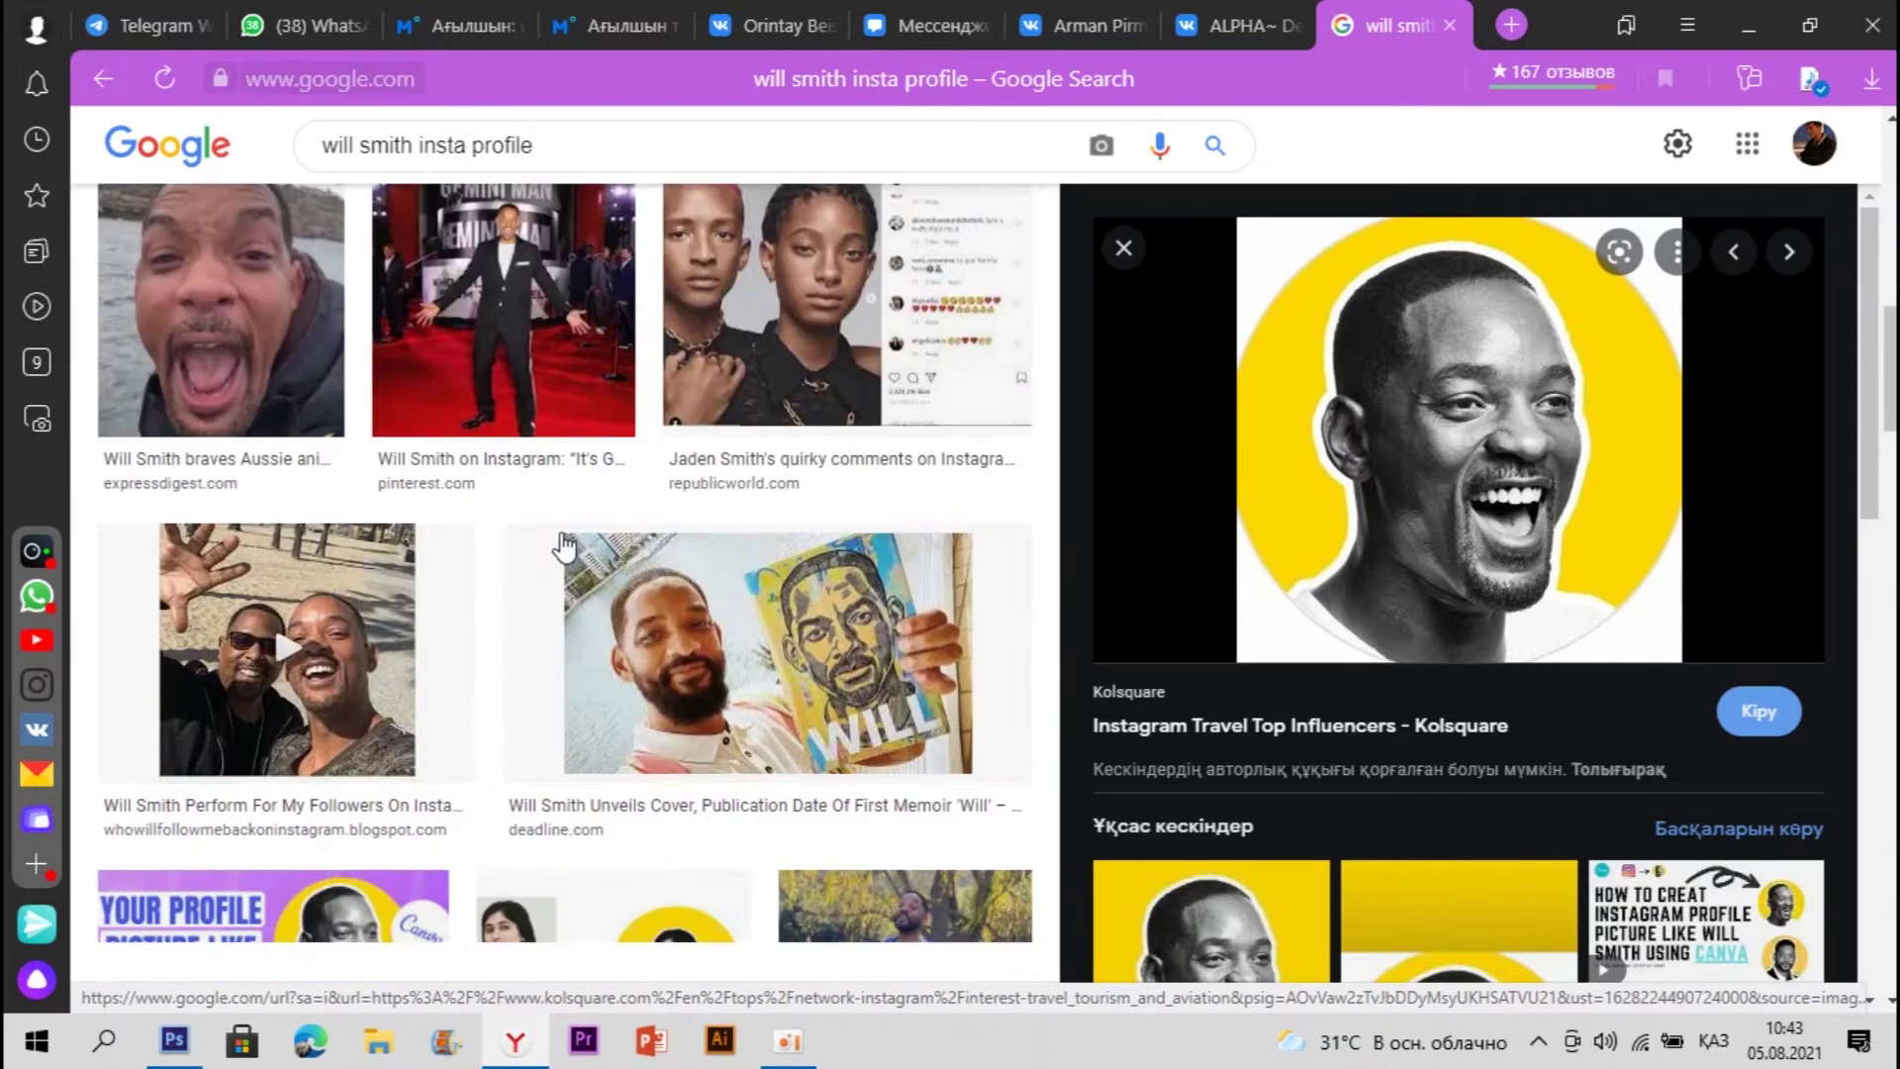
scroll(564, 550, down, 3)
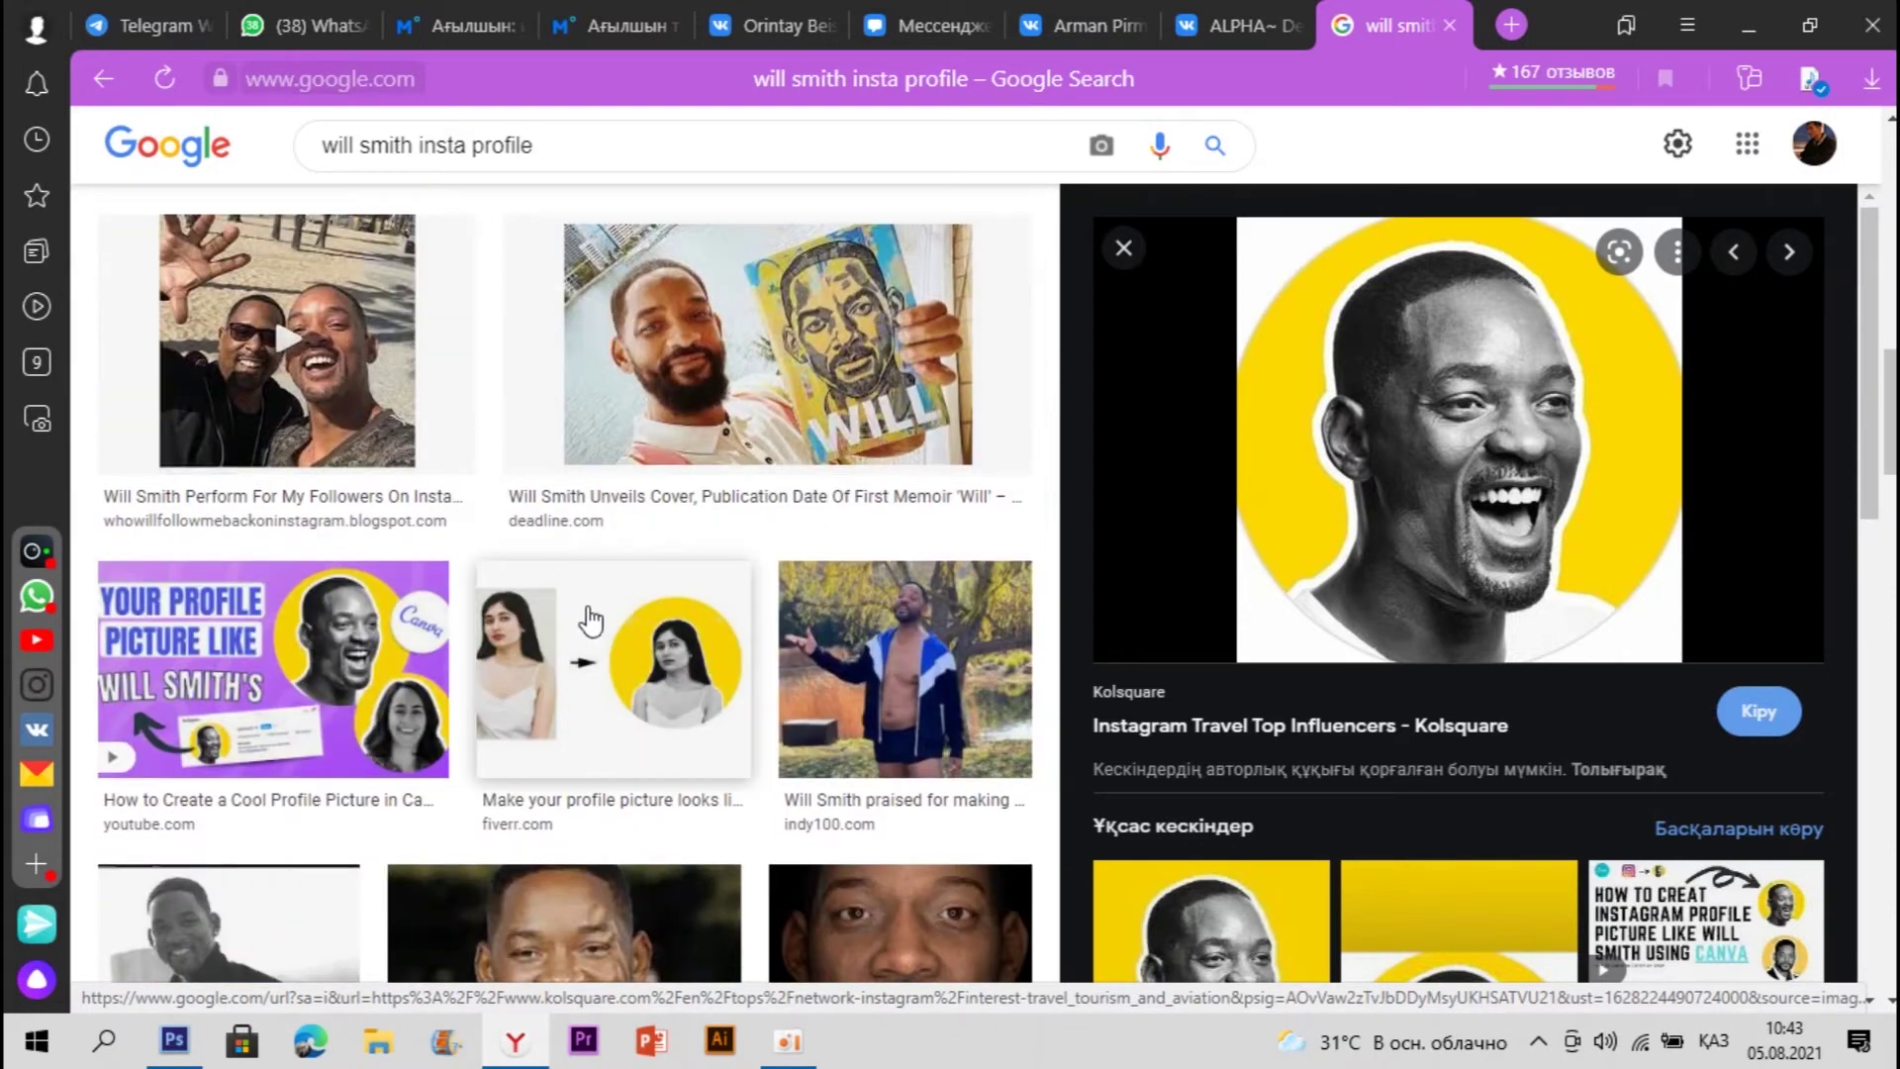
scroll(591, 625, down, 3)
scroll(624, 643, up, 15)
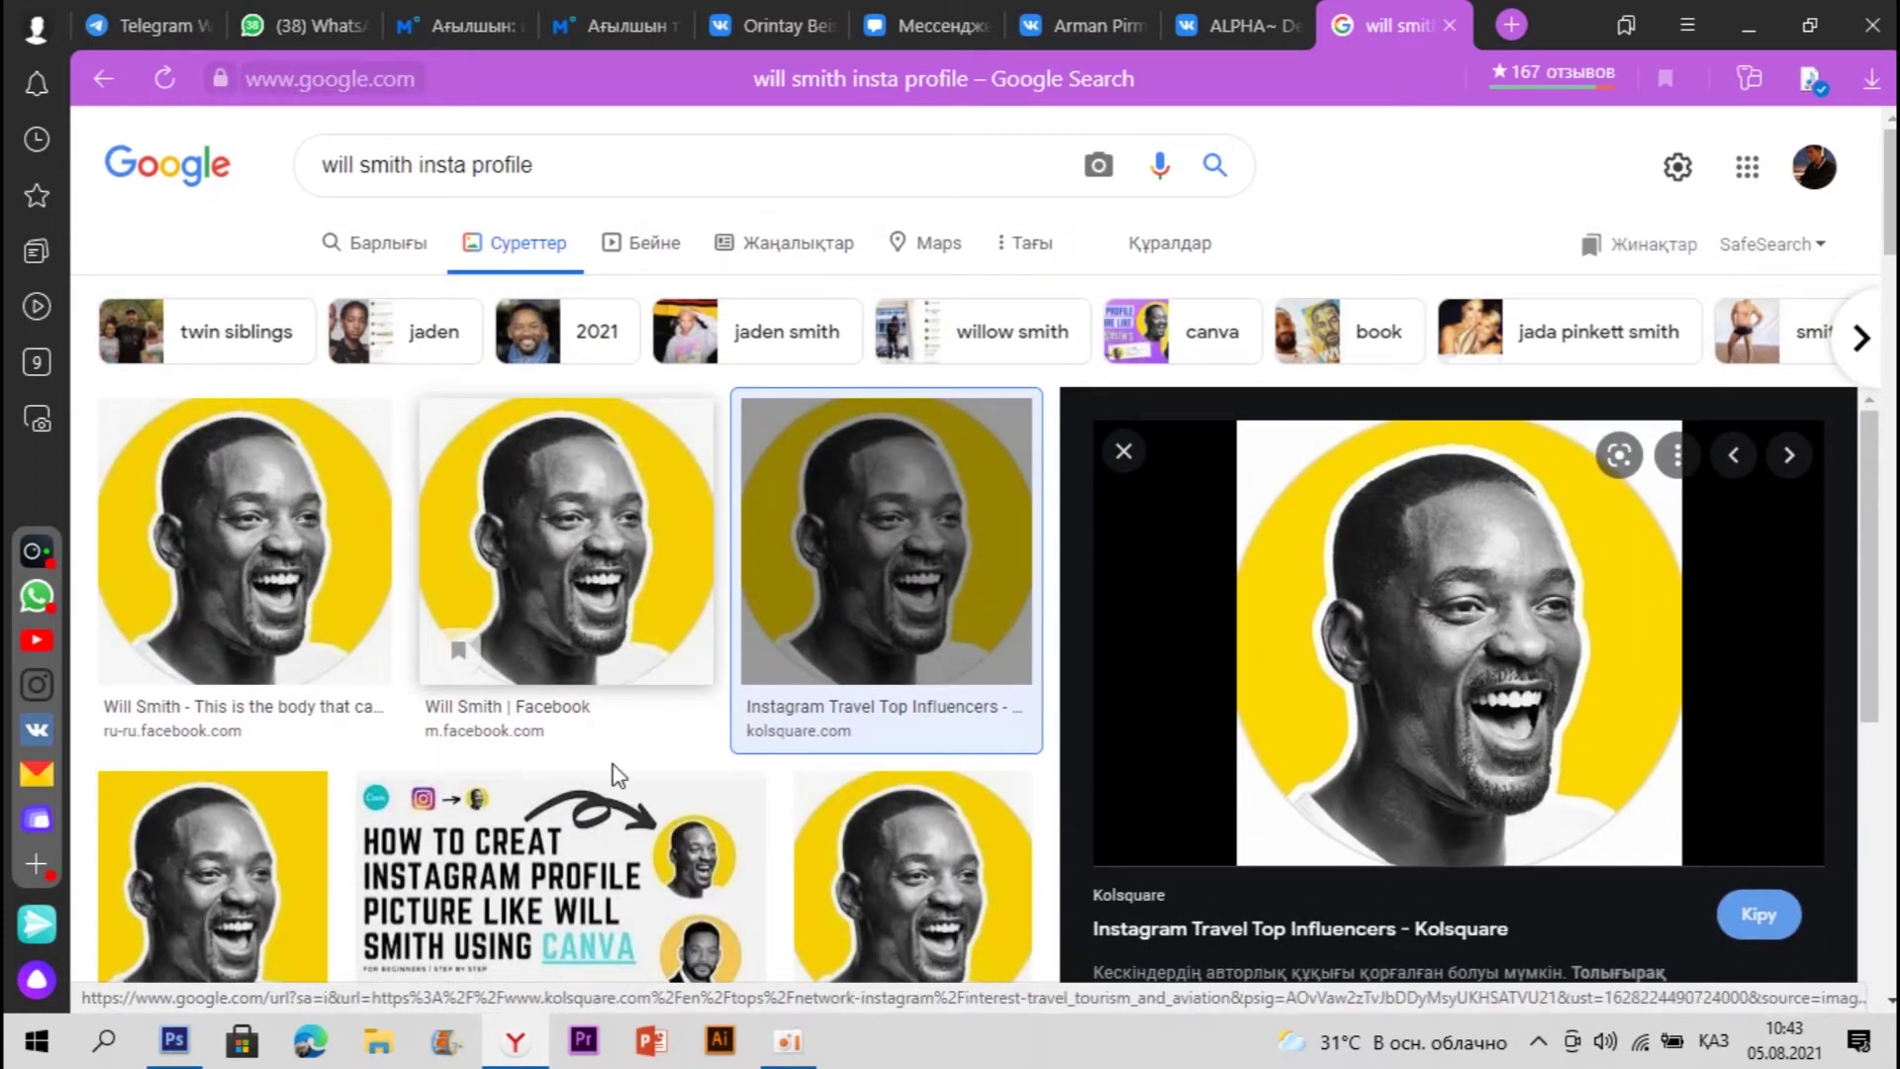
click(174, 1039)
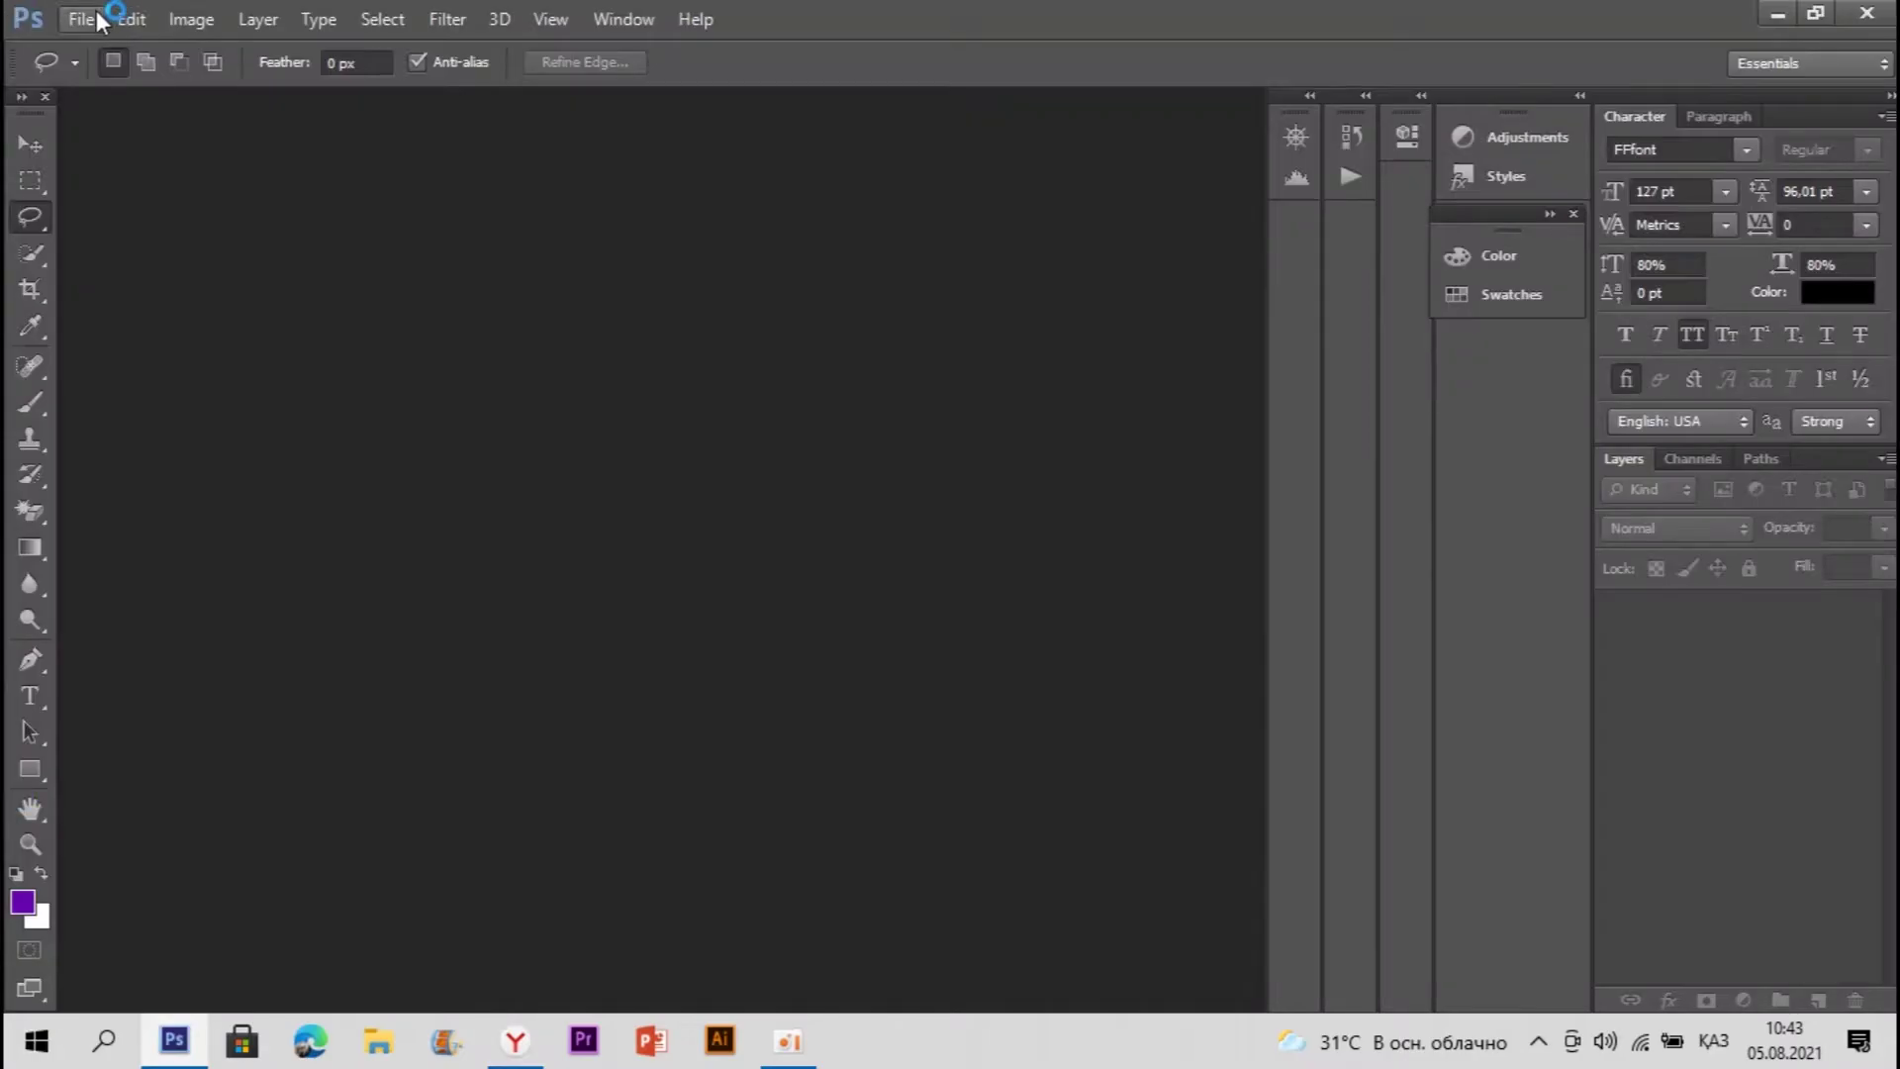
click(515, 1041)
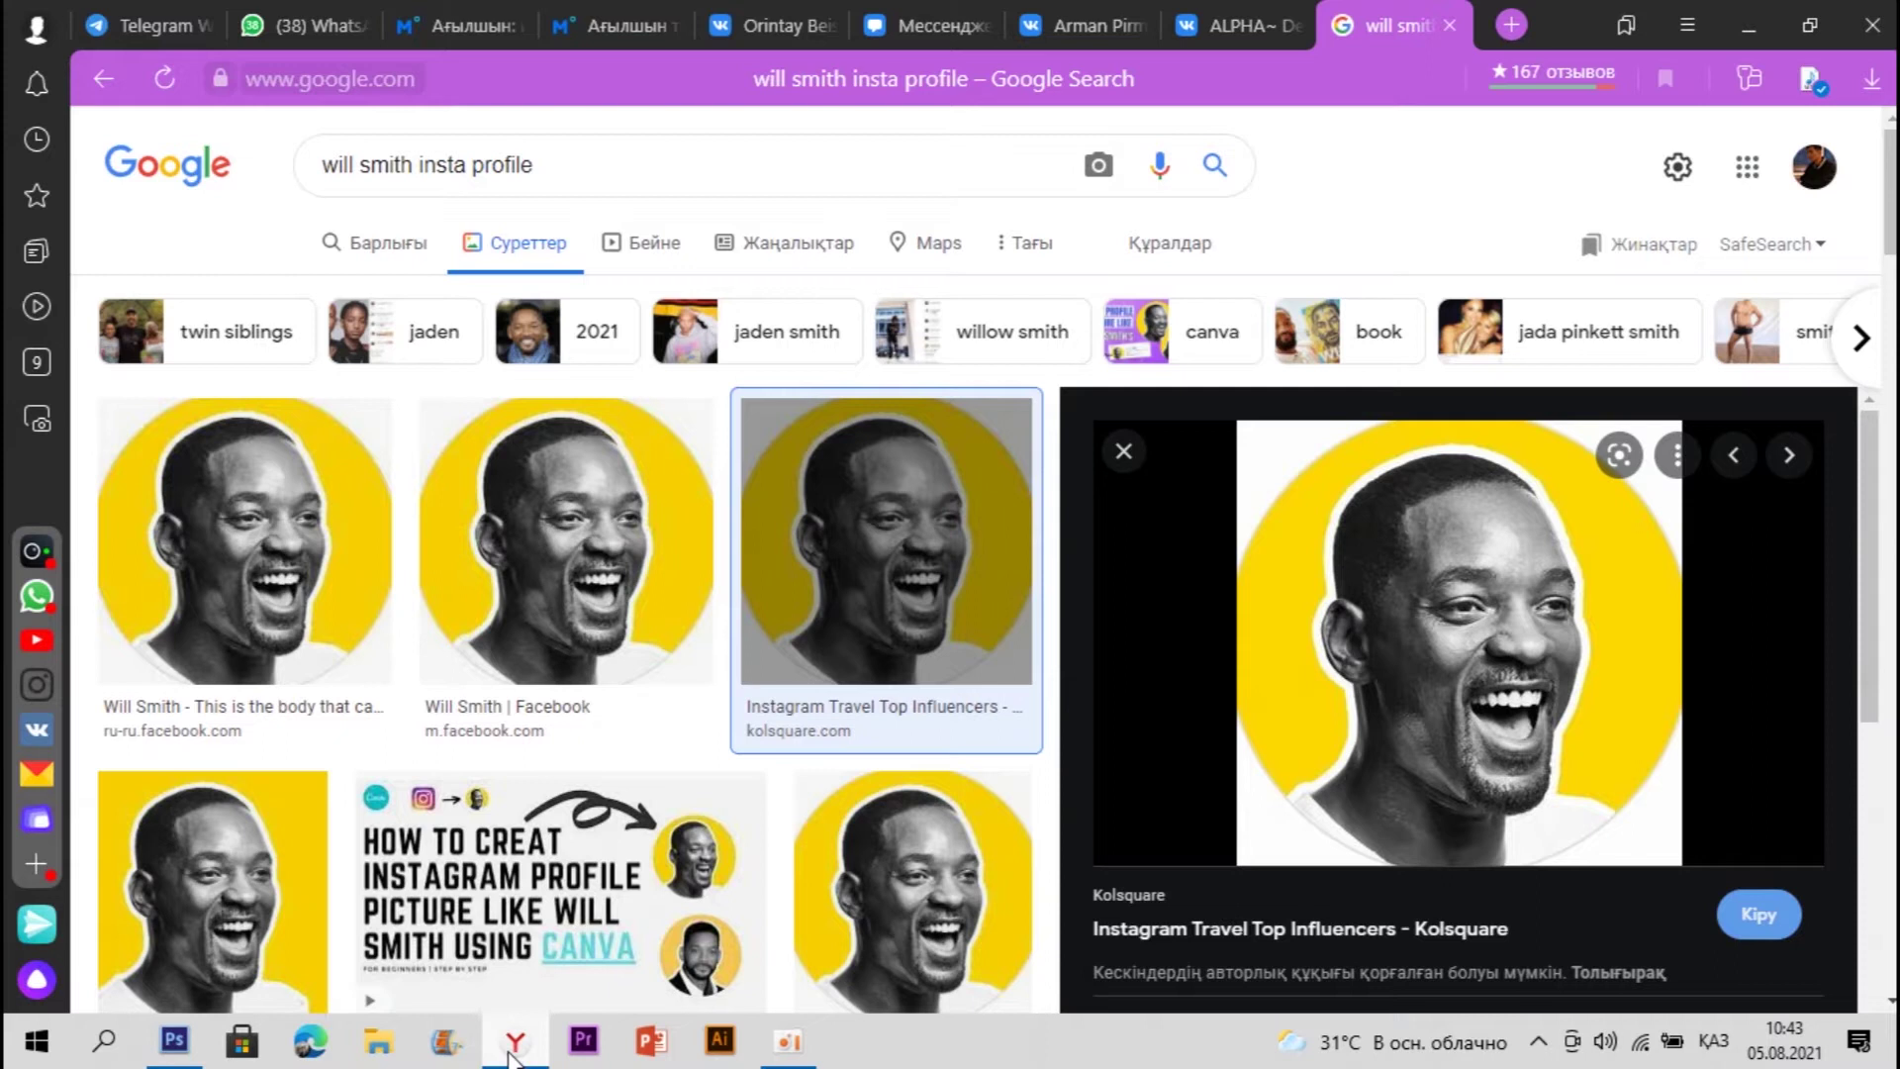
click(510, 1057)
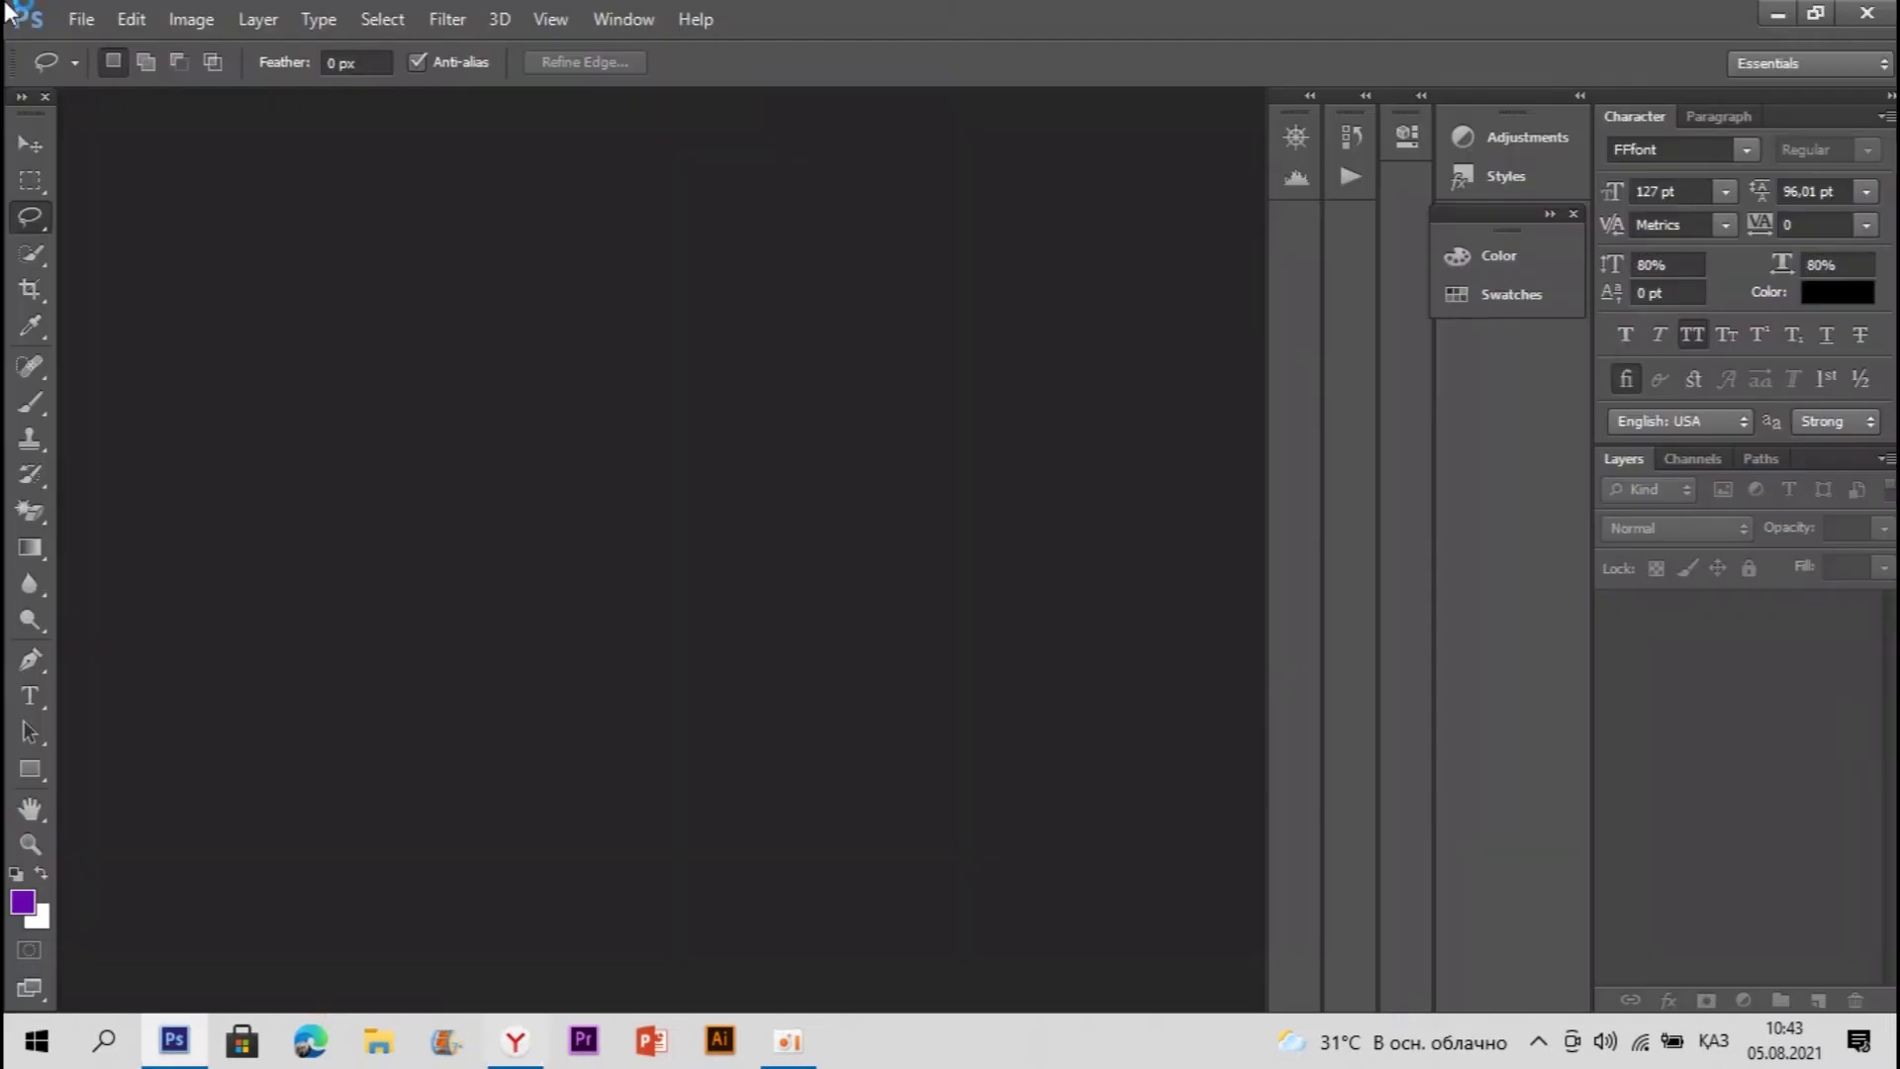
click(79, 19)
click(102, 77)
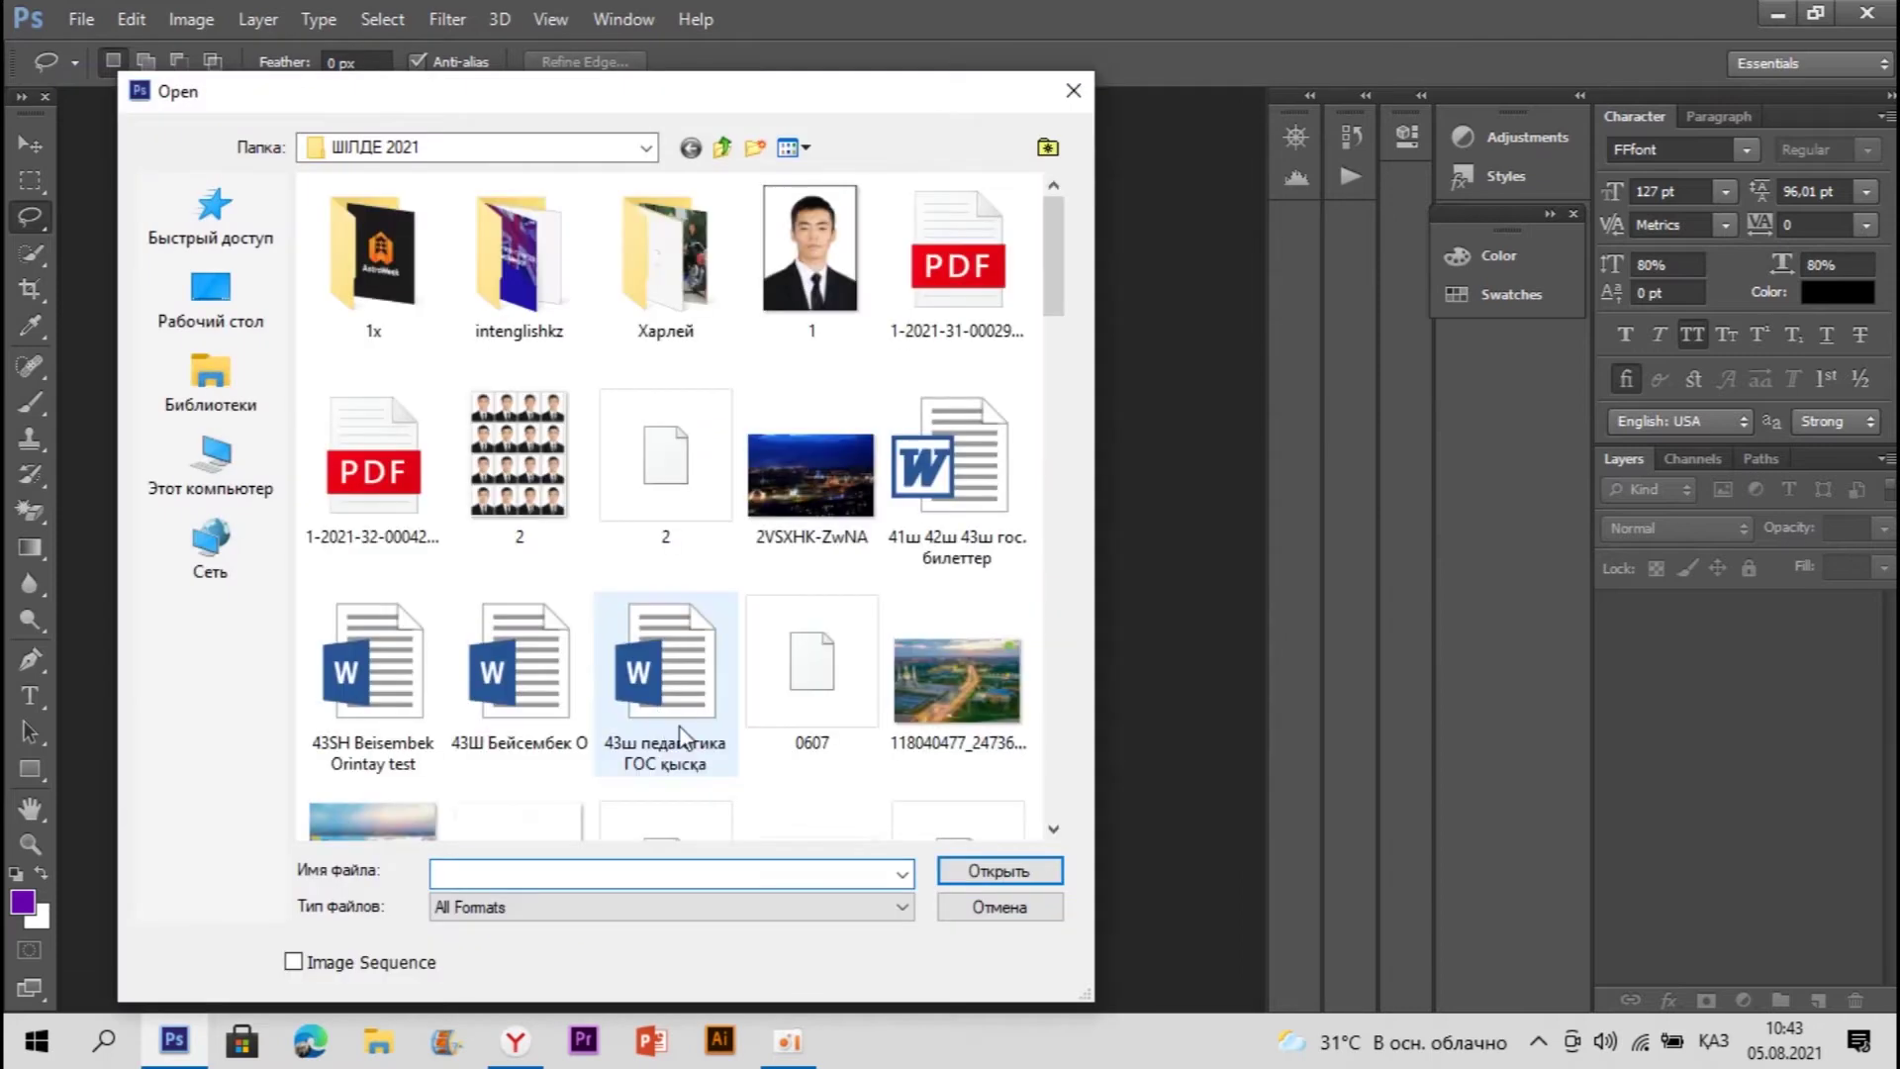
key(Escape)
click(518, 1051)
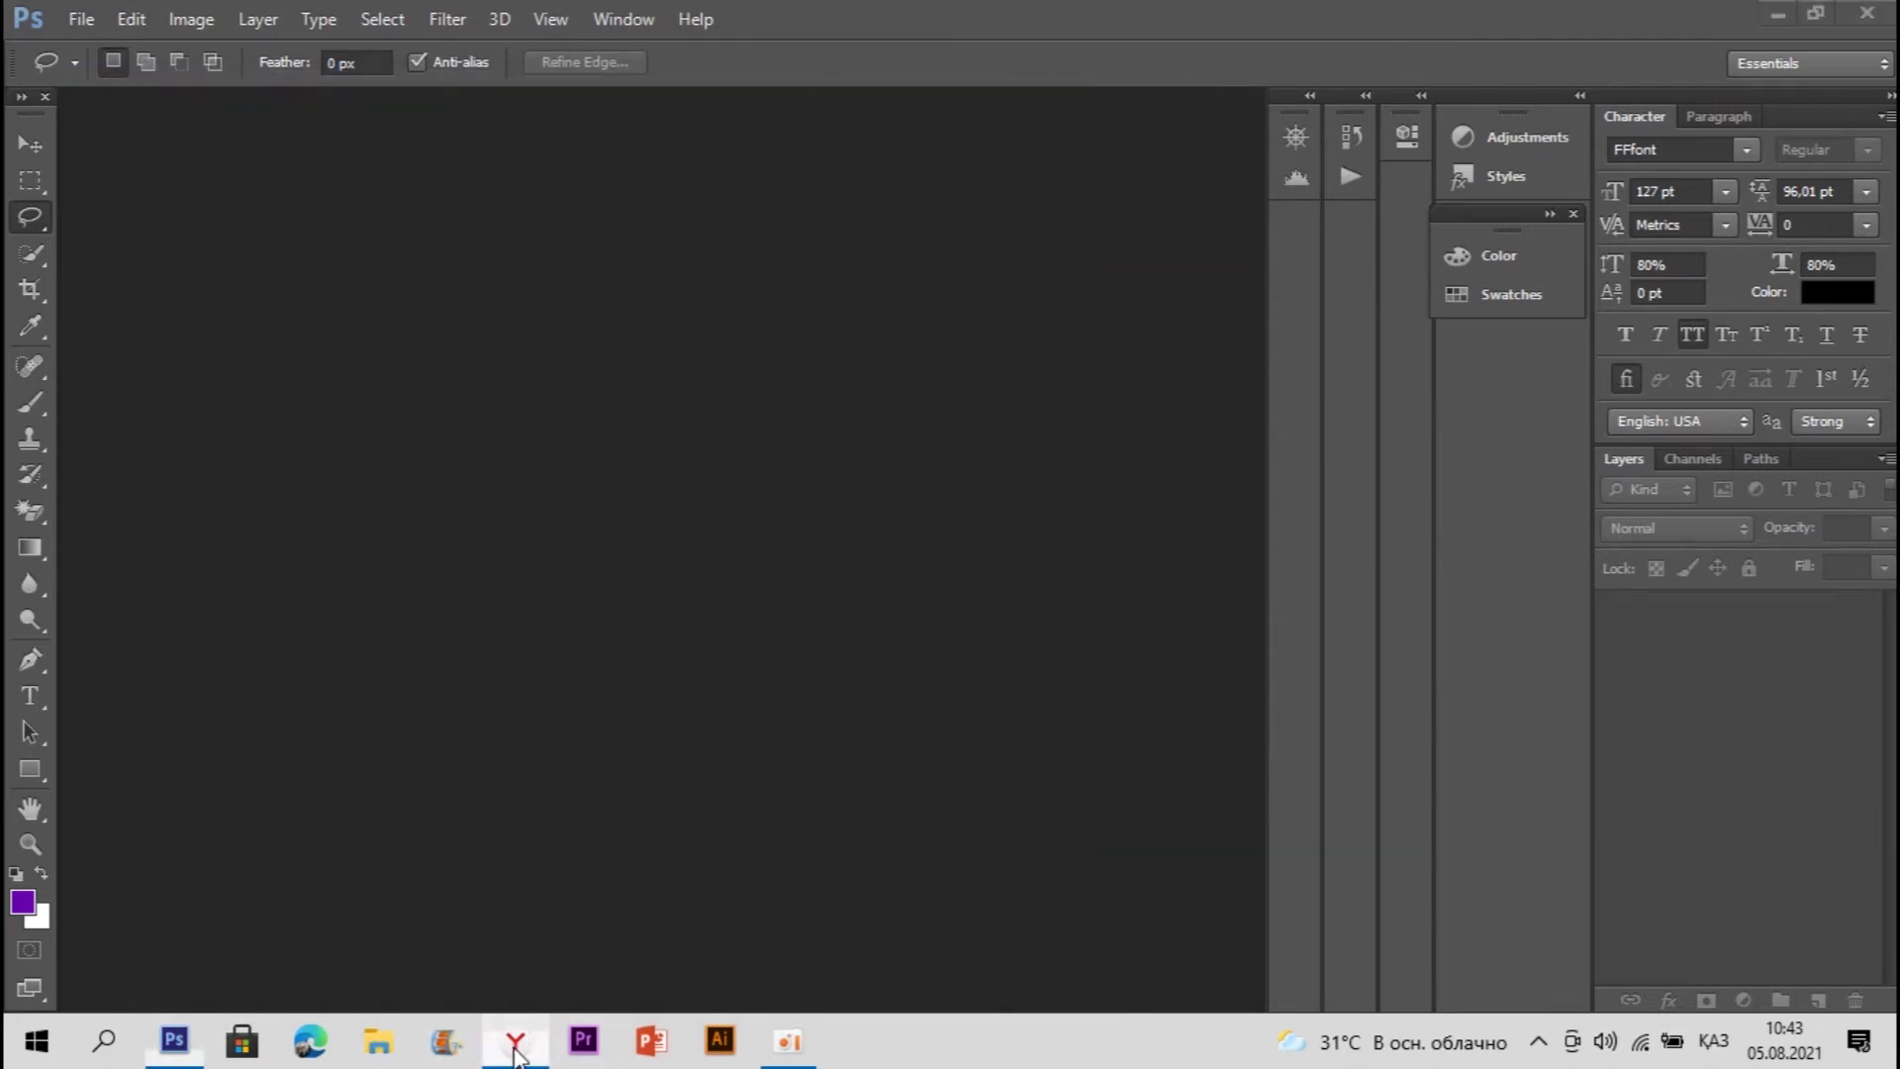
scroll(1385, 547, down, 1)
scroll(1386, 531, up, 1)
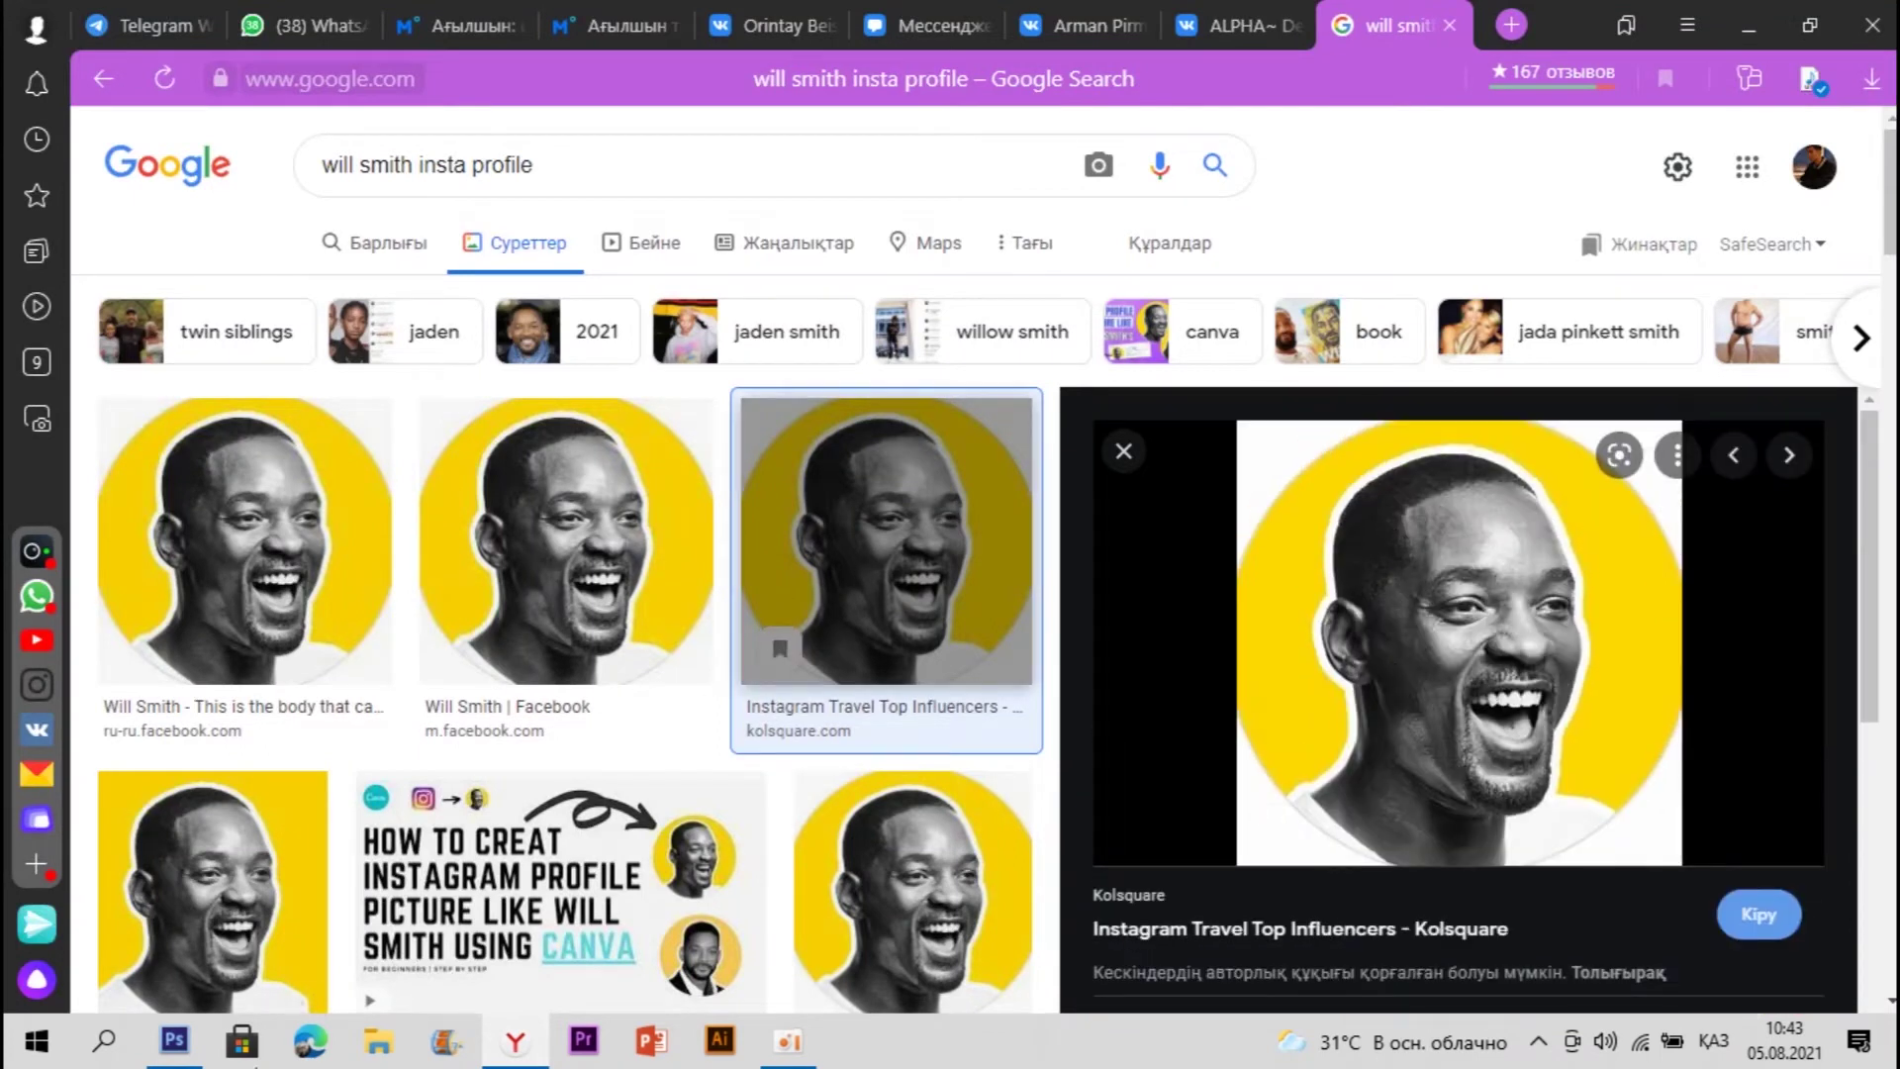
Step: Switch to Photoshop and open the 3107 concert poster image from the desktop folder
click(175, 1039)
click(81, 19)
click(95, 83)
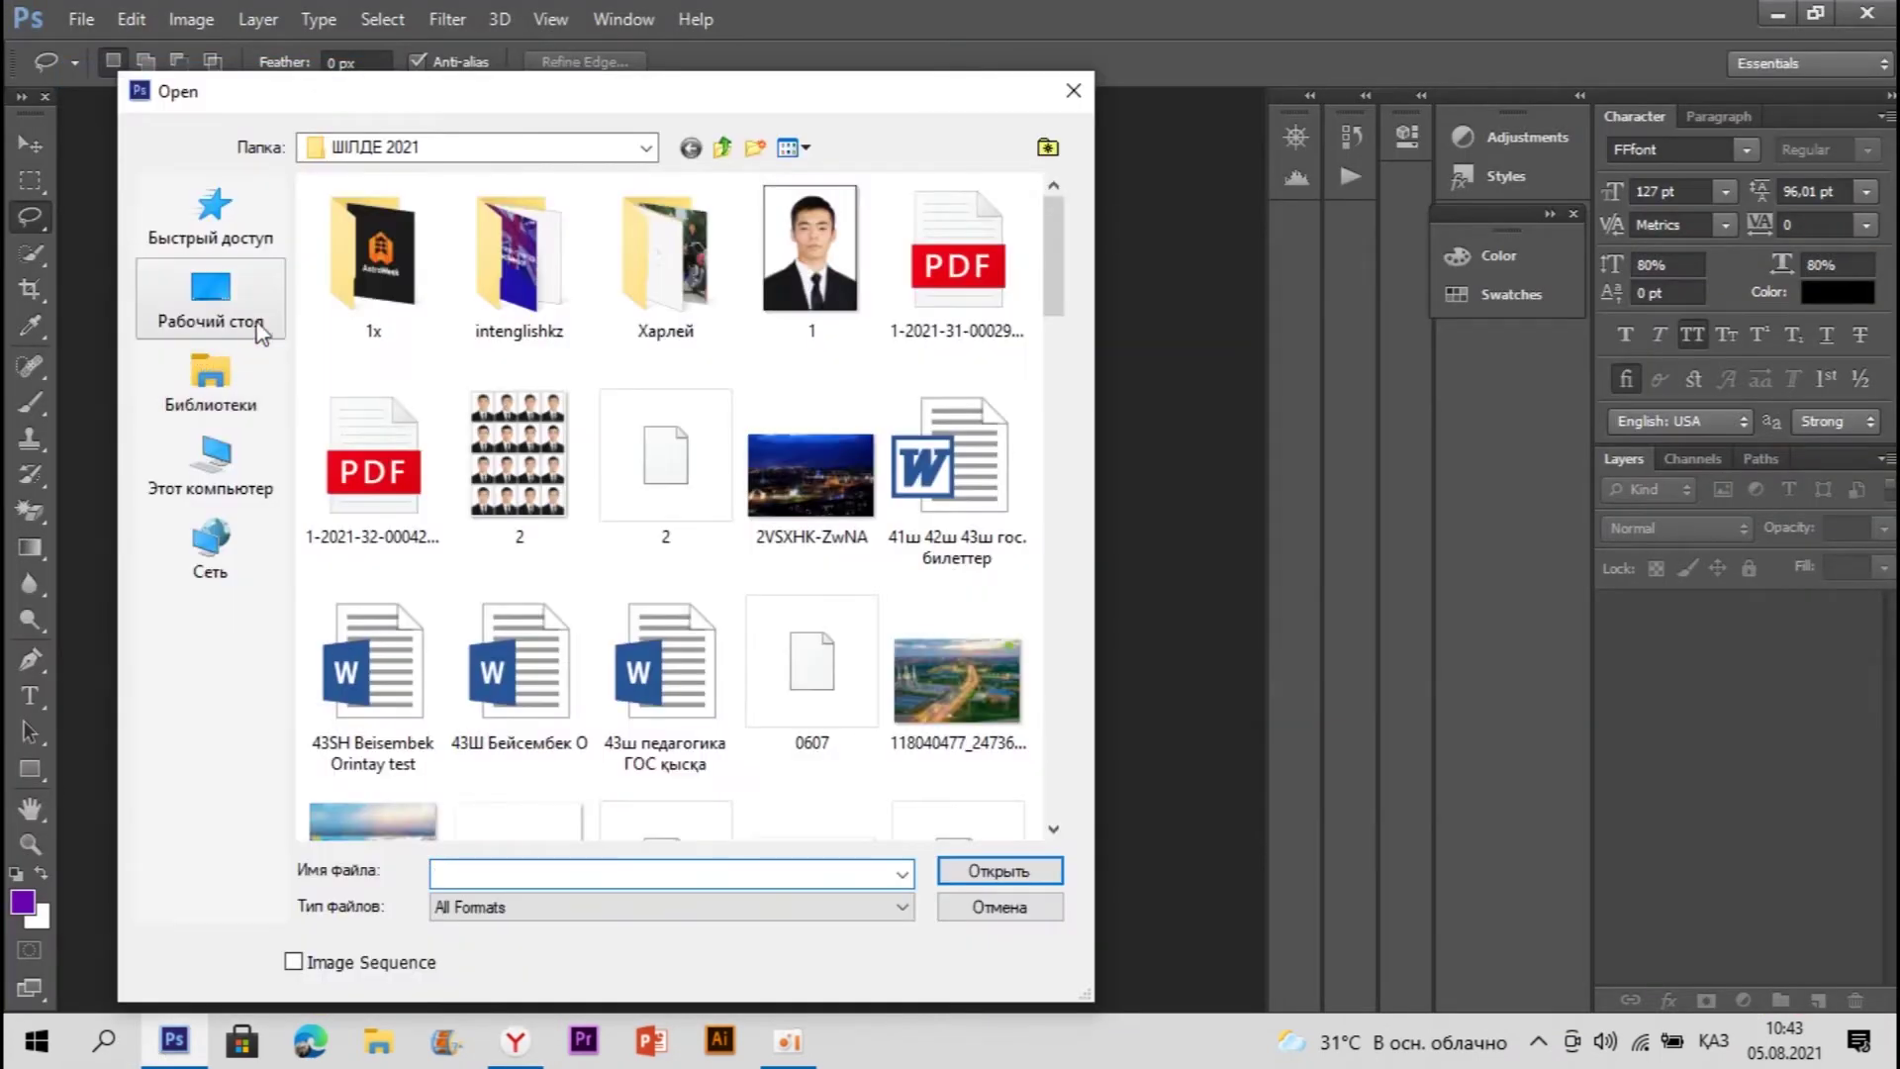
click(212, 297)
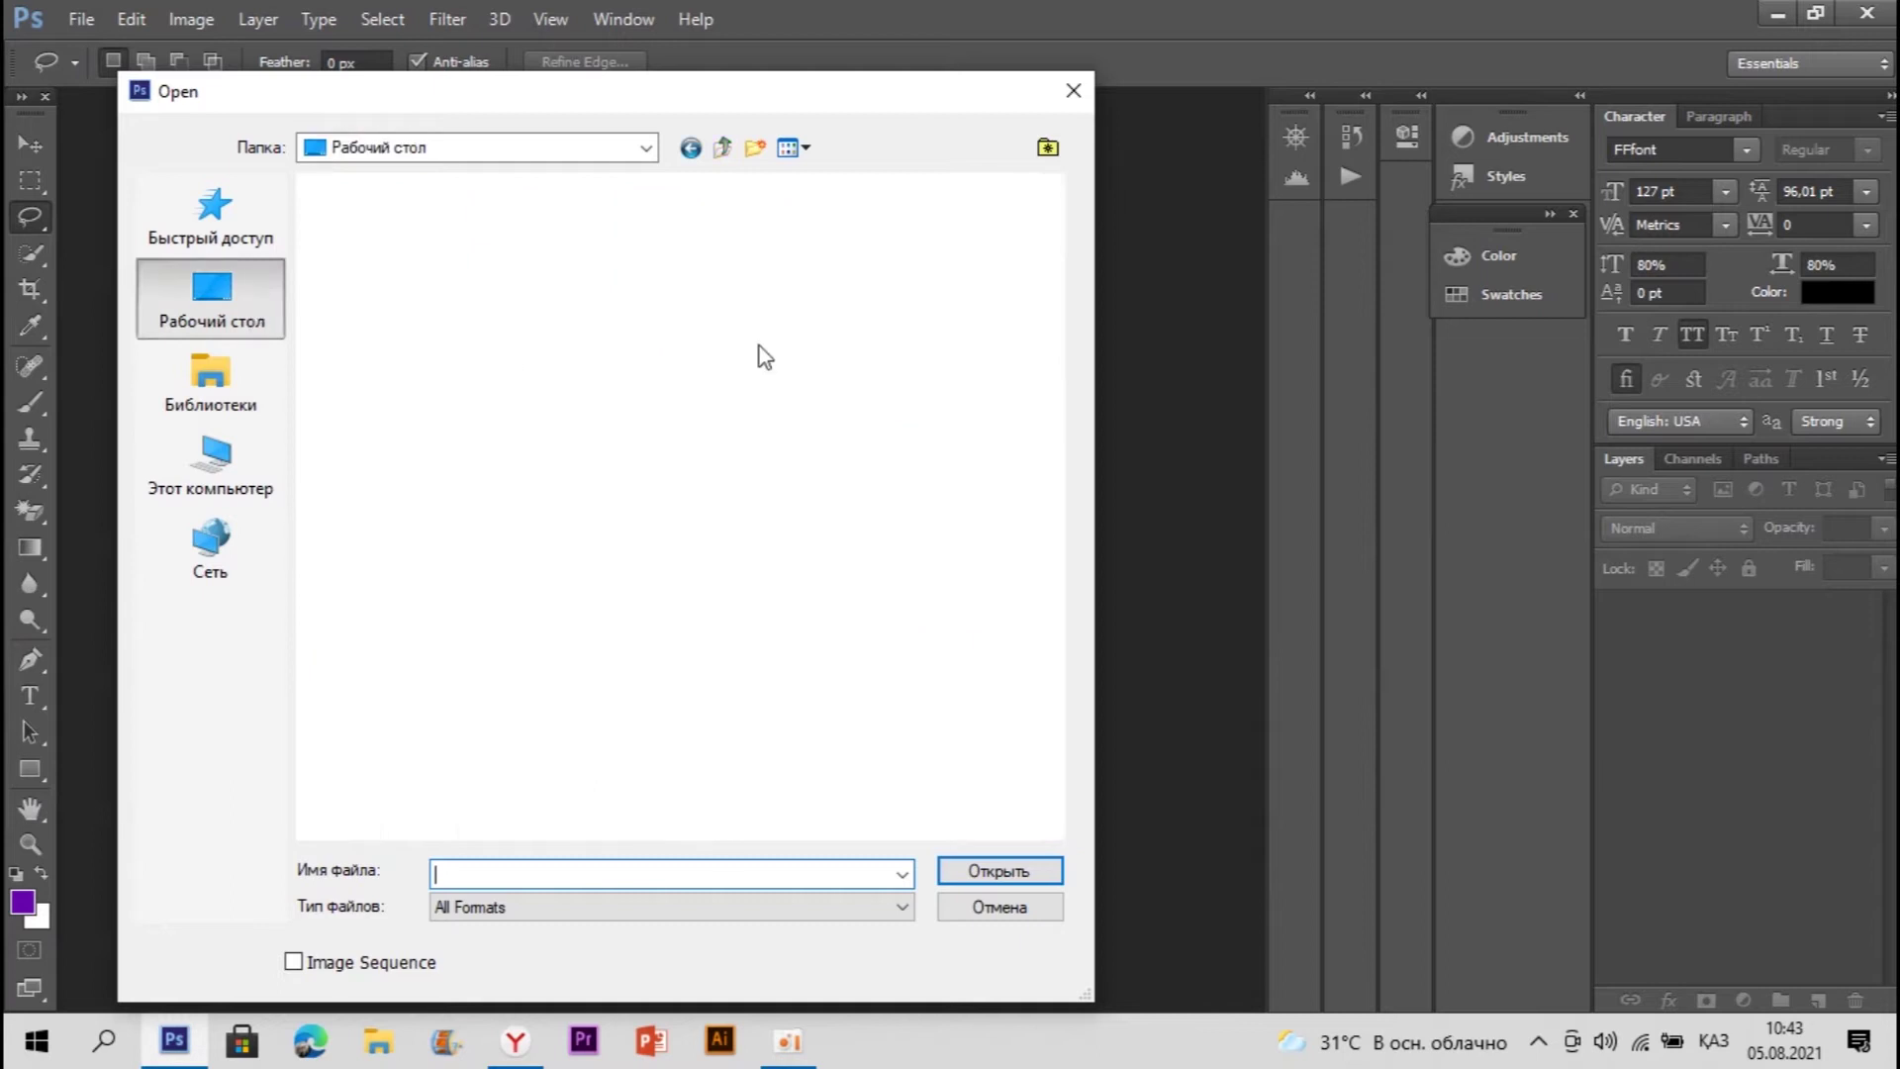
scroll(778, 360, down, 10)
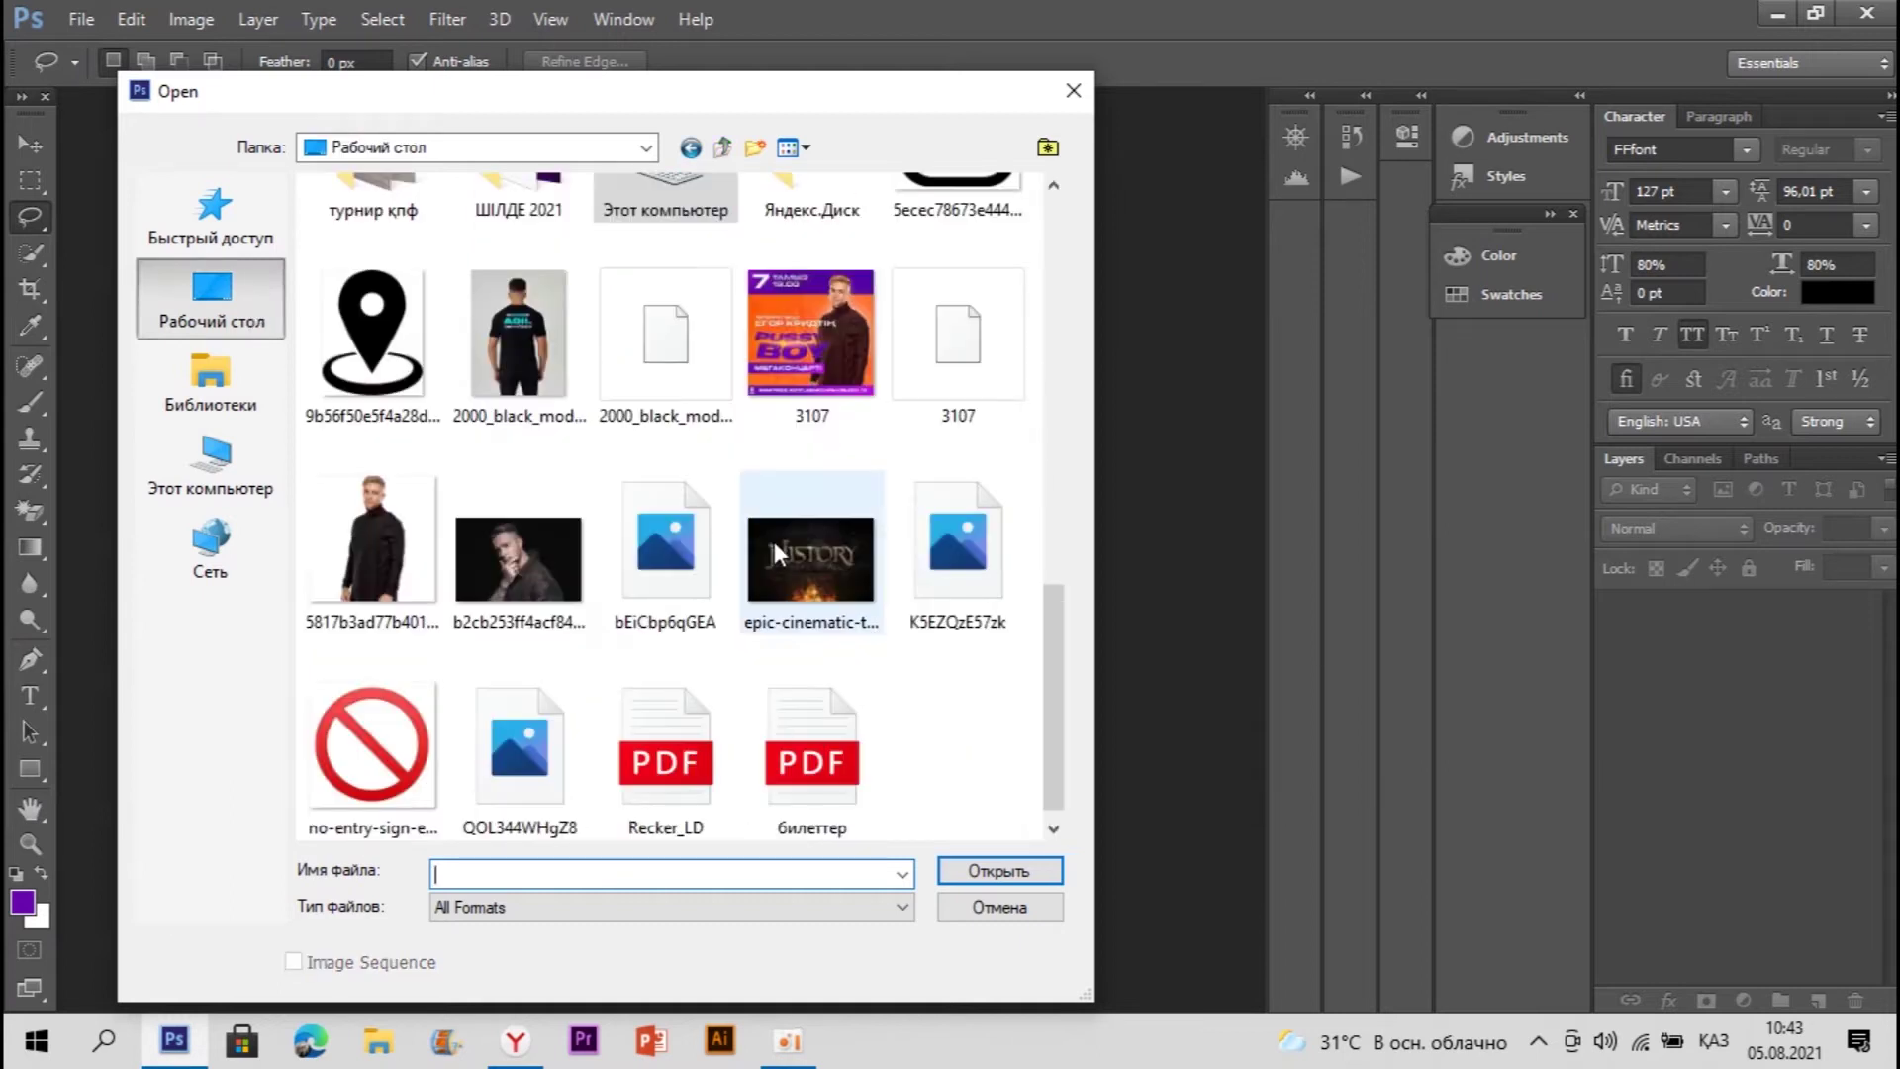
scroll(478, 516, up, 3)
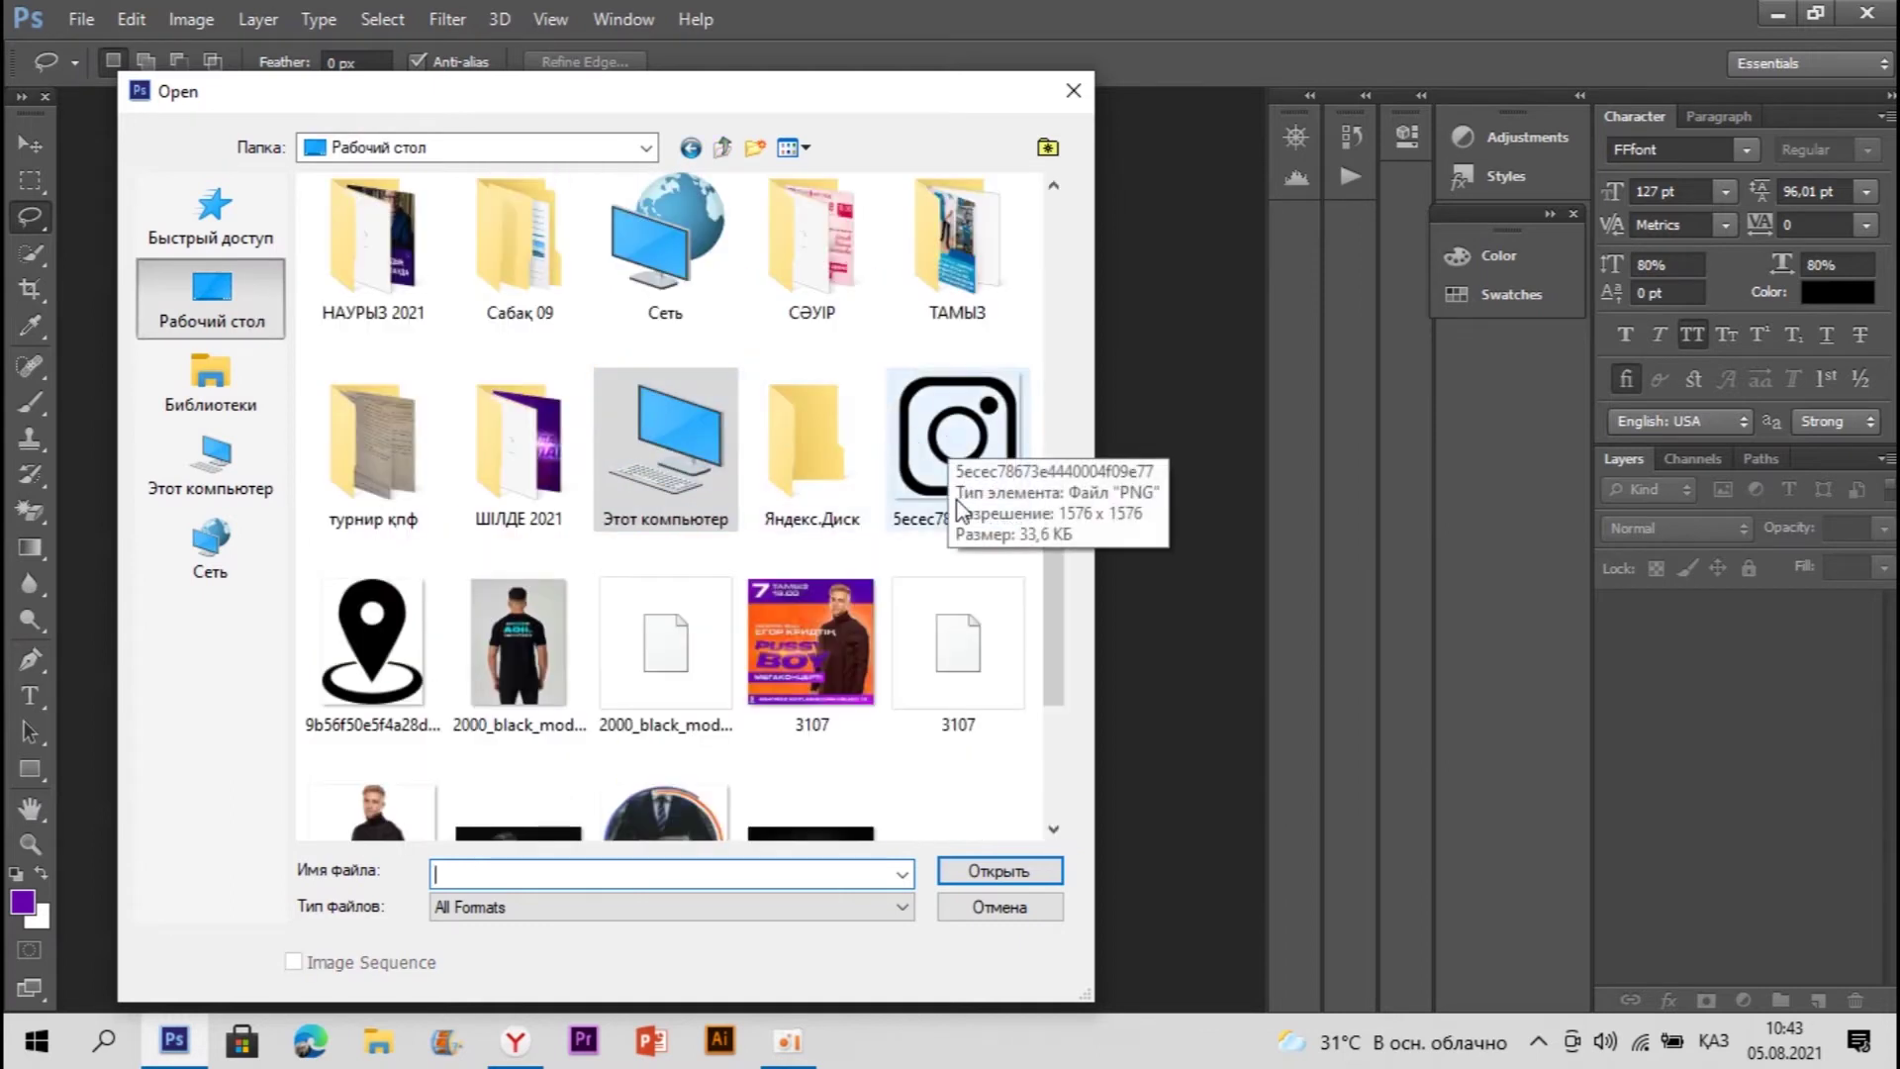
double_click(828, 616)
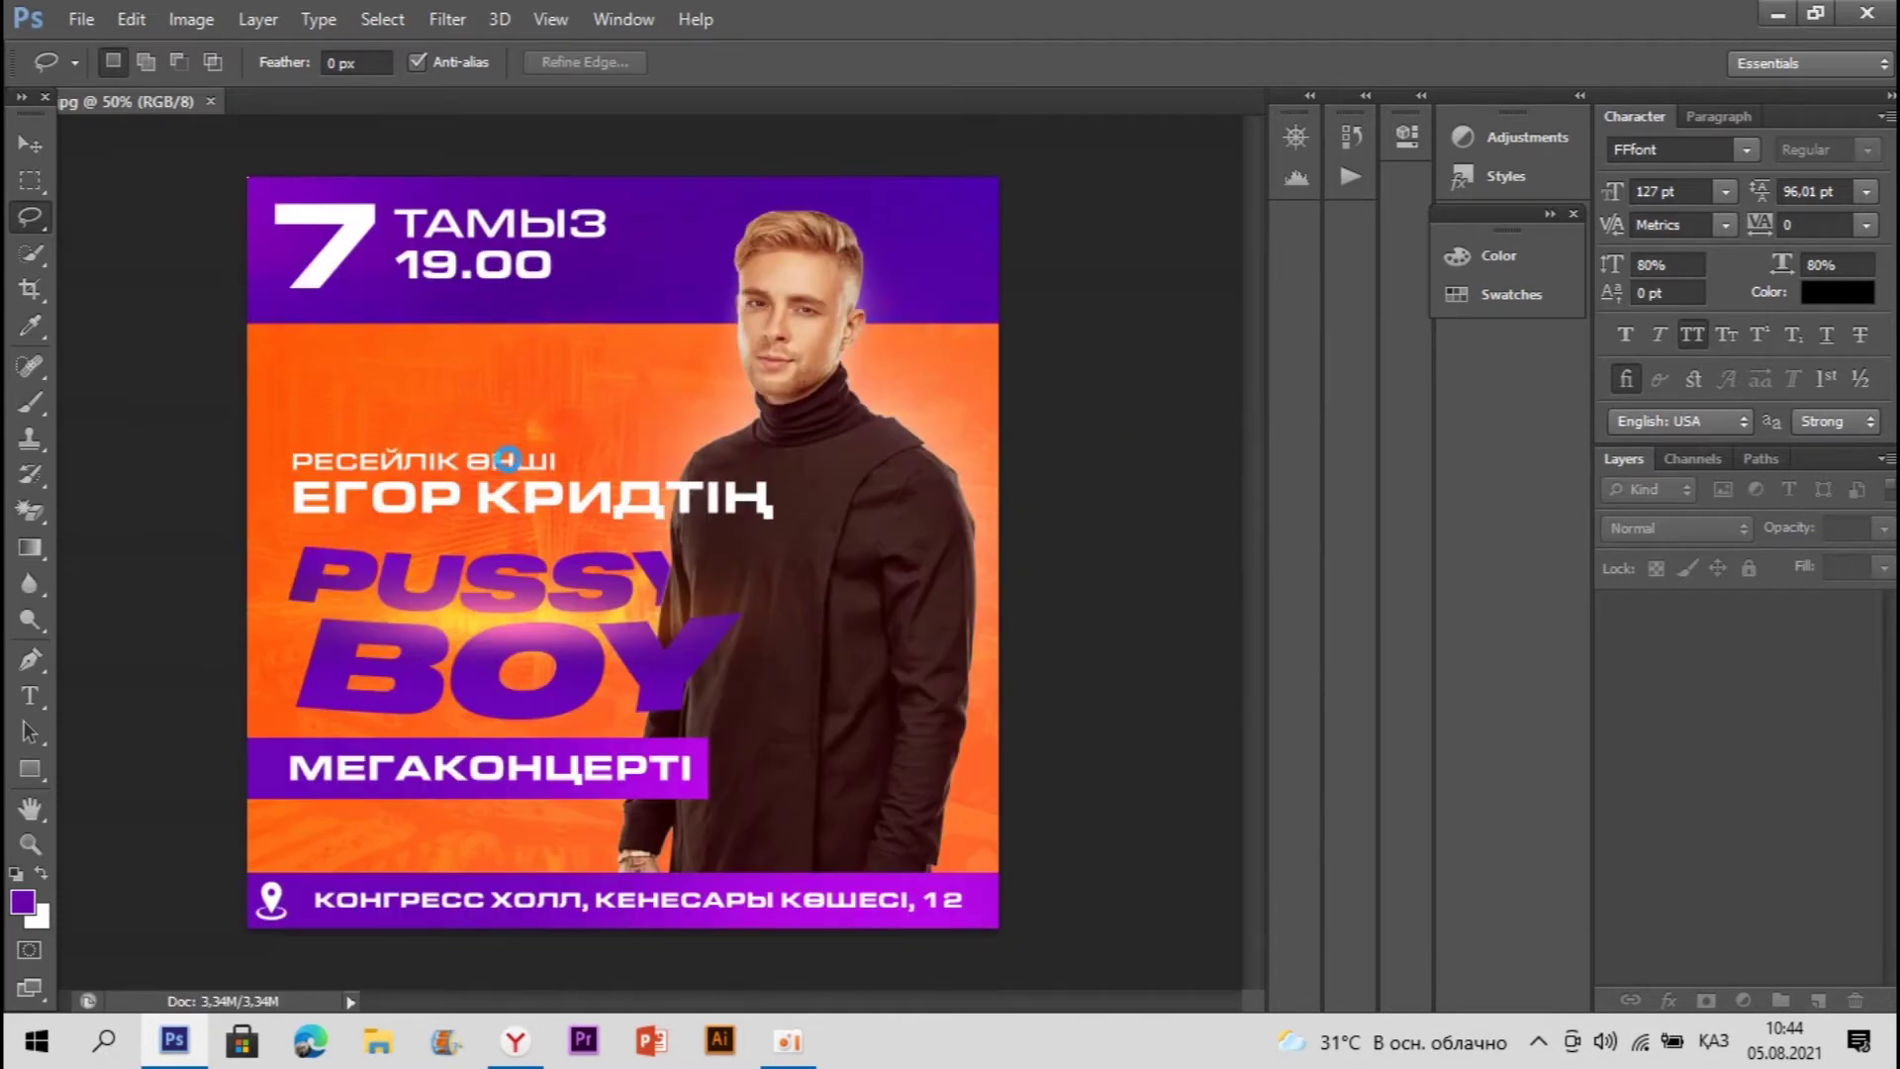
Step: Paint over the whole poster in white with a hard round brush at 494 px and 100% hardness
click(43, 872)
key(b)
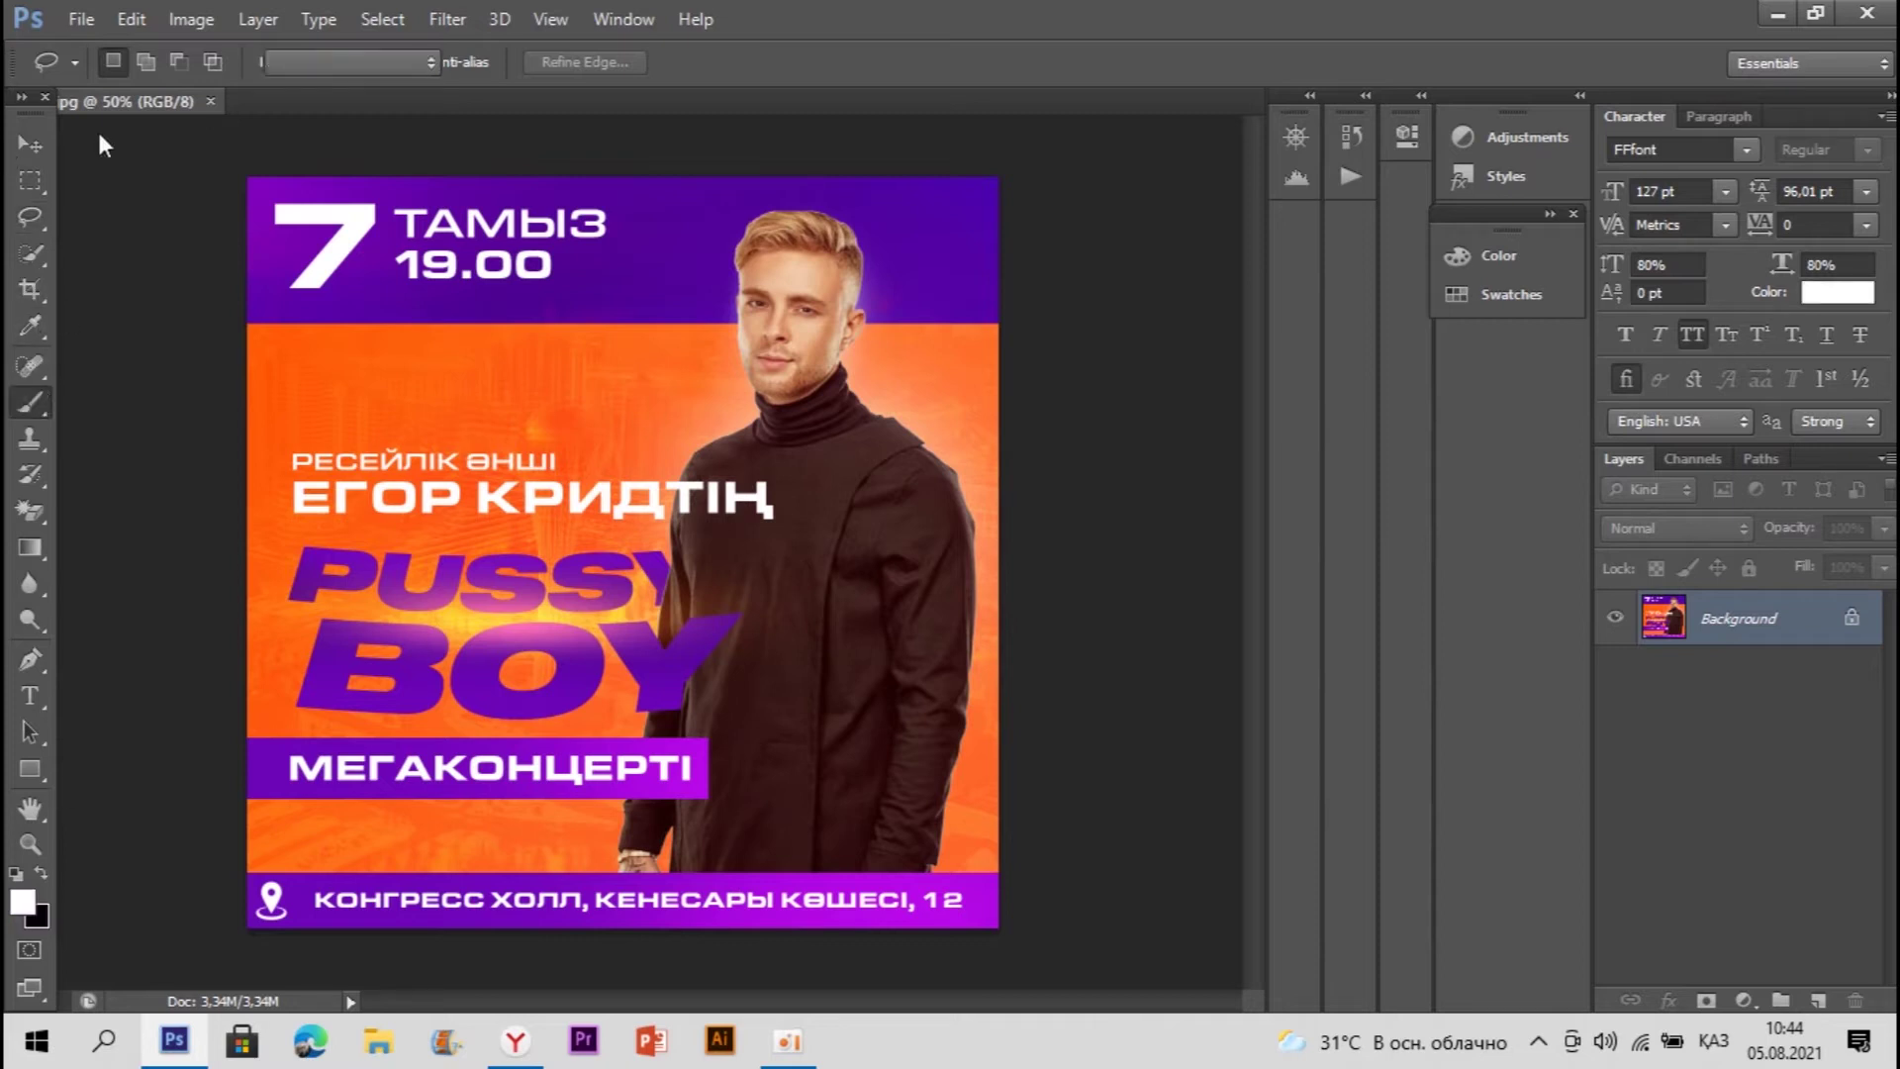
click(121, 67)
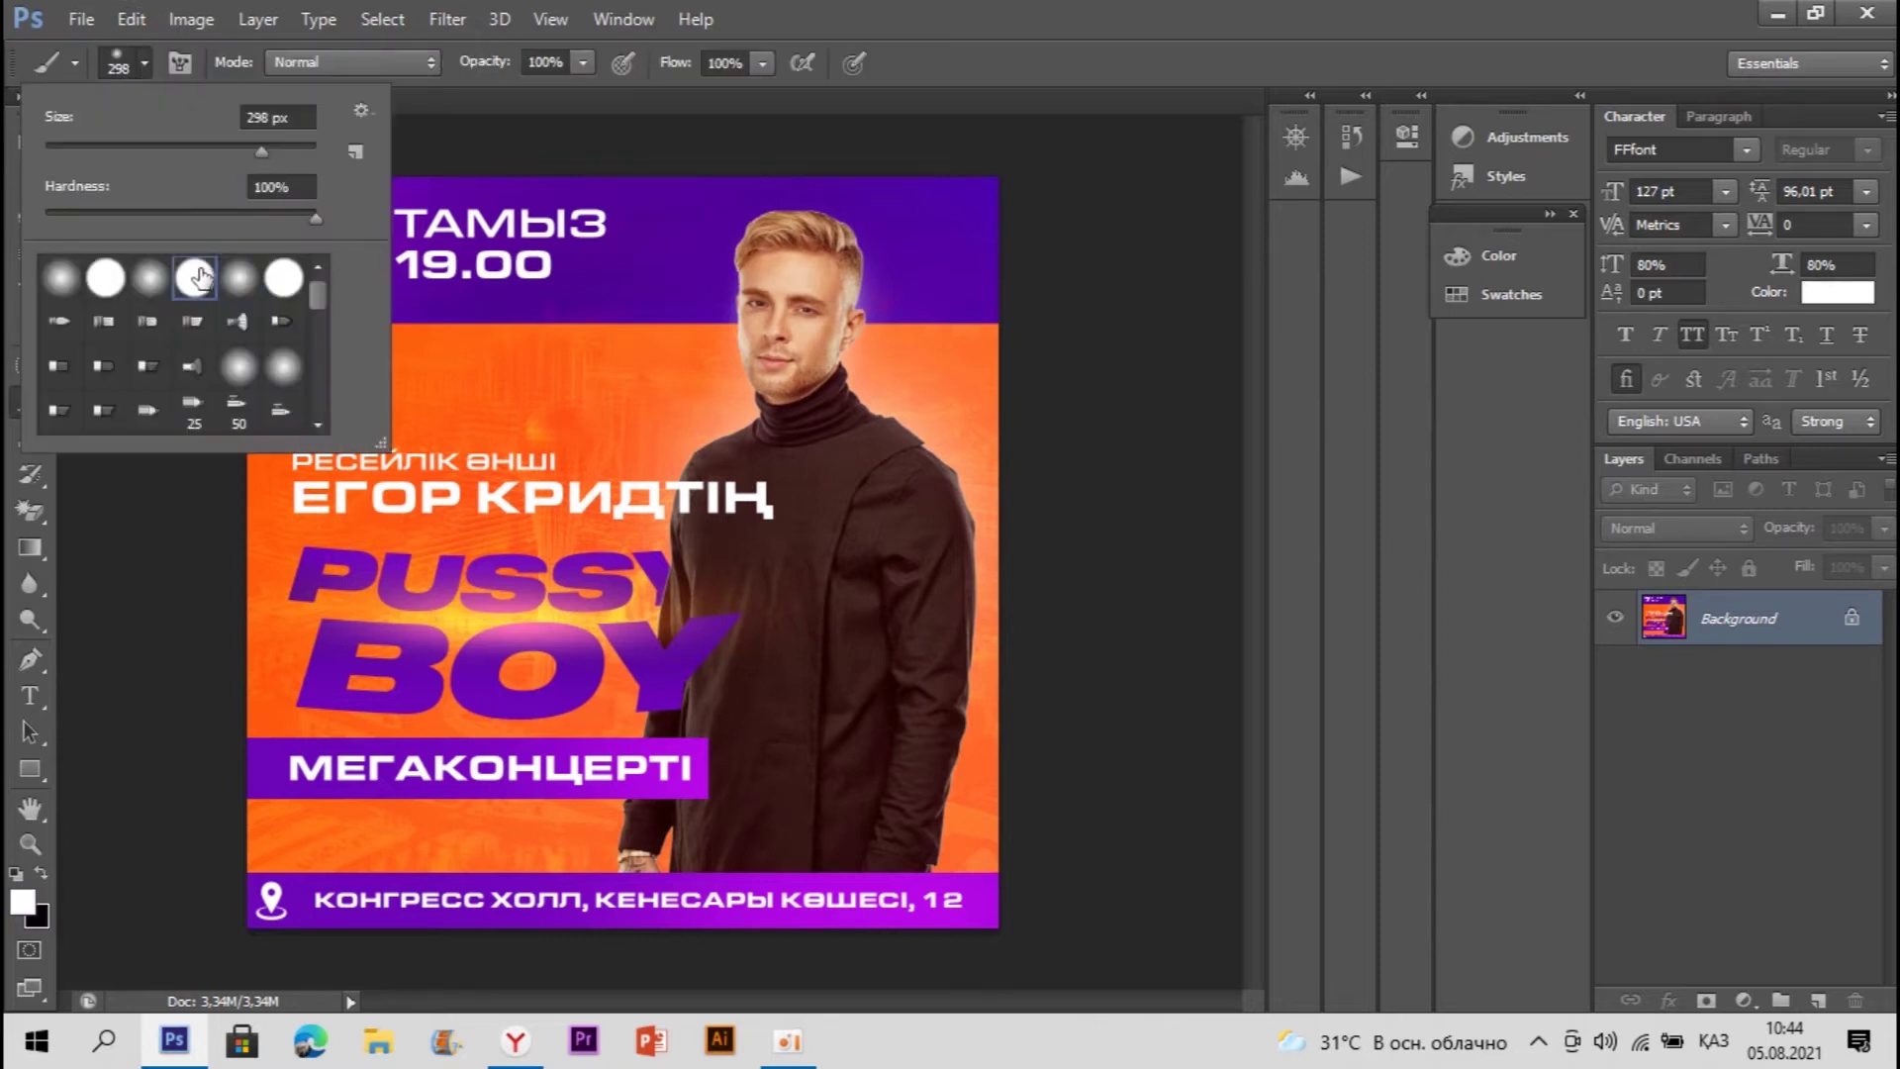
click(289, 151)
click(890, 233)
mouse_move(318, 234)
mouse_down()
mouse_move(254, 403)
mouse_move(1026, 491)
mouse_move(1288, 778)
mouse_move(268, 881)
mouse_up()
Step: Save the blank white canvas to the desktop as a Photoshop PSD file named willsmith
click(49, 14)
click(81, 19)
click(140, 275)
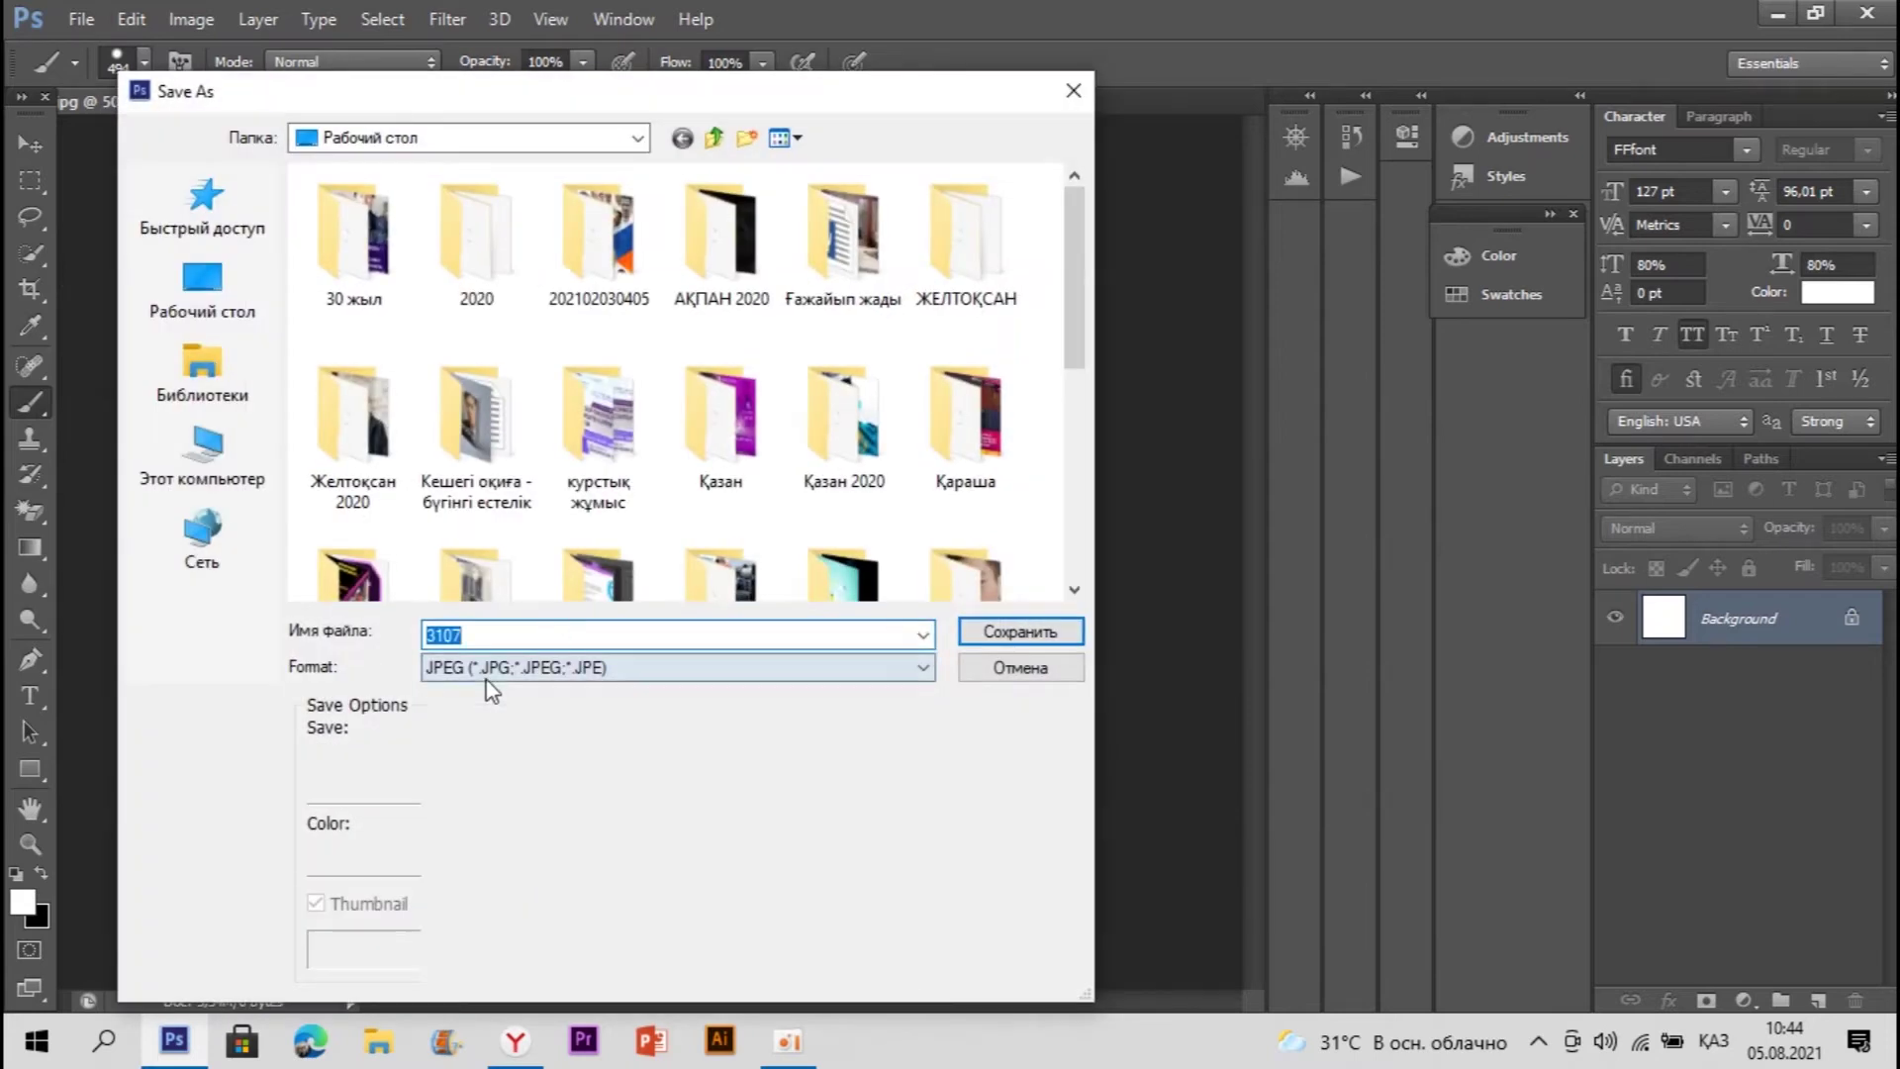
click(488, 669)
click(510, 262)
double_click(469, 638)
key(alt+shift)
text(il)
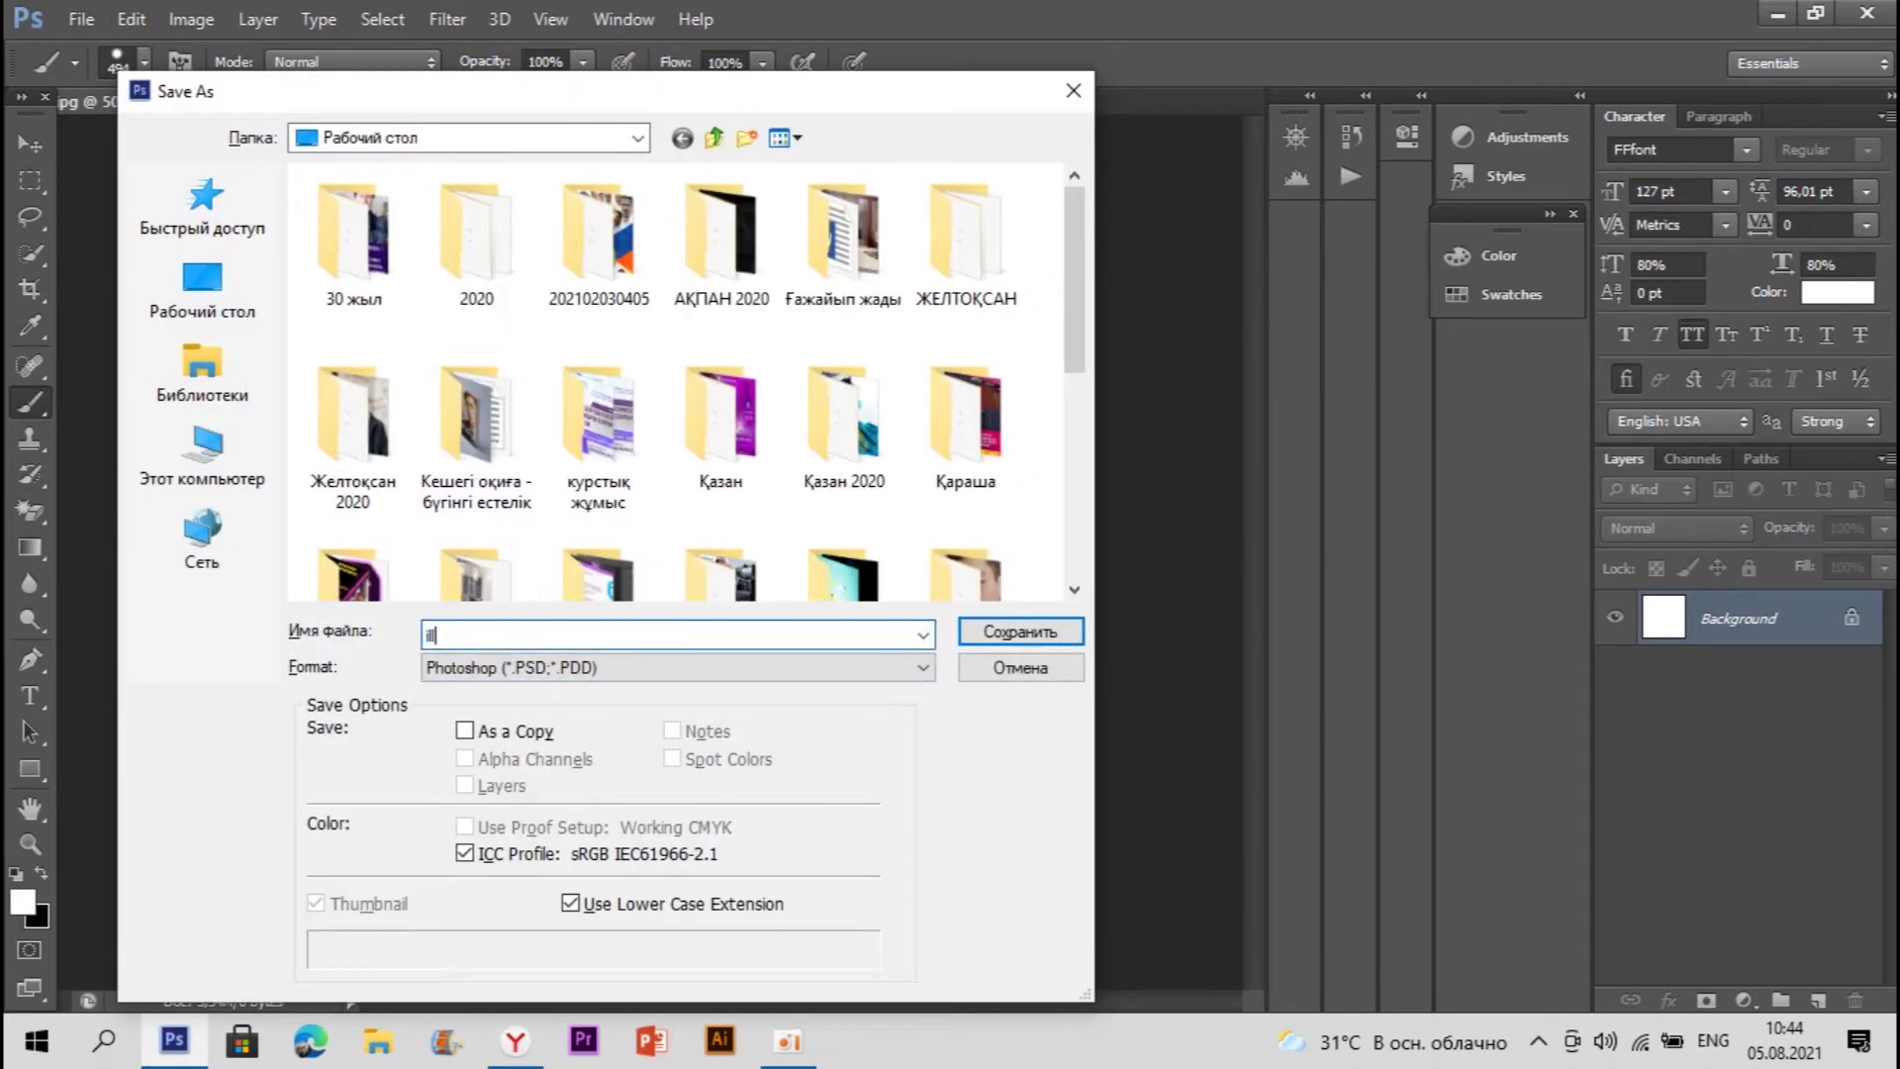
text(willsmith)
key(Return)
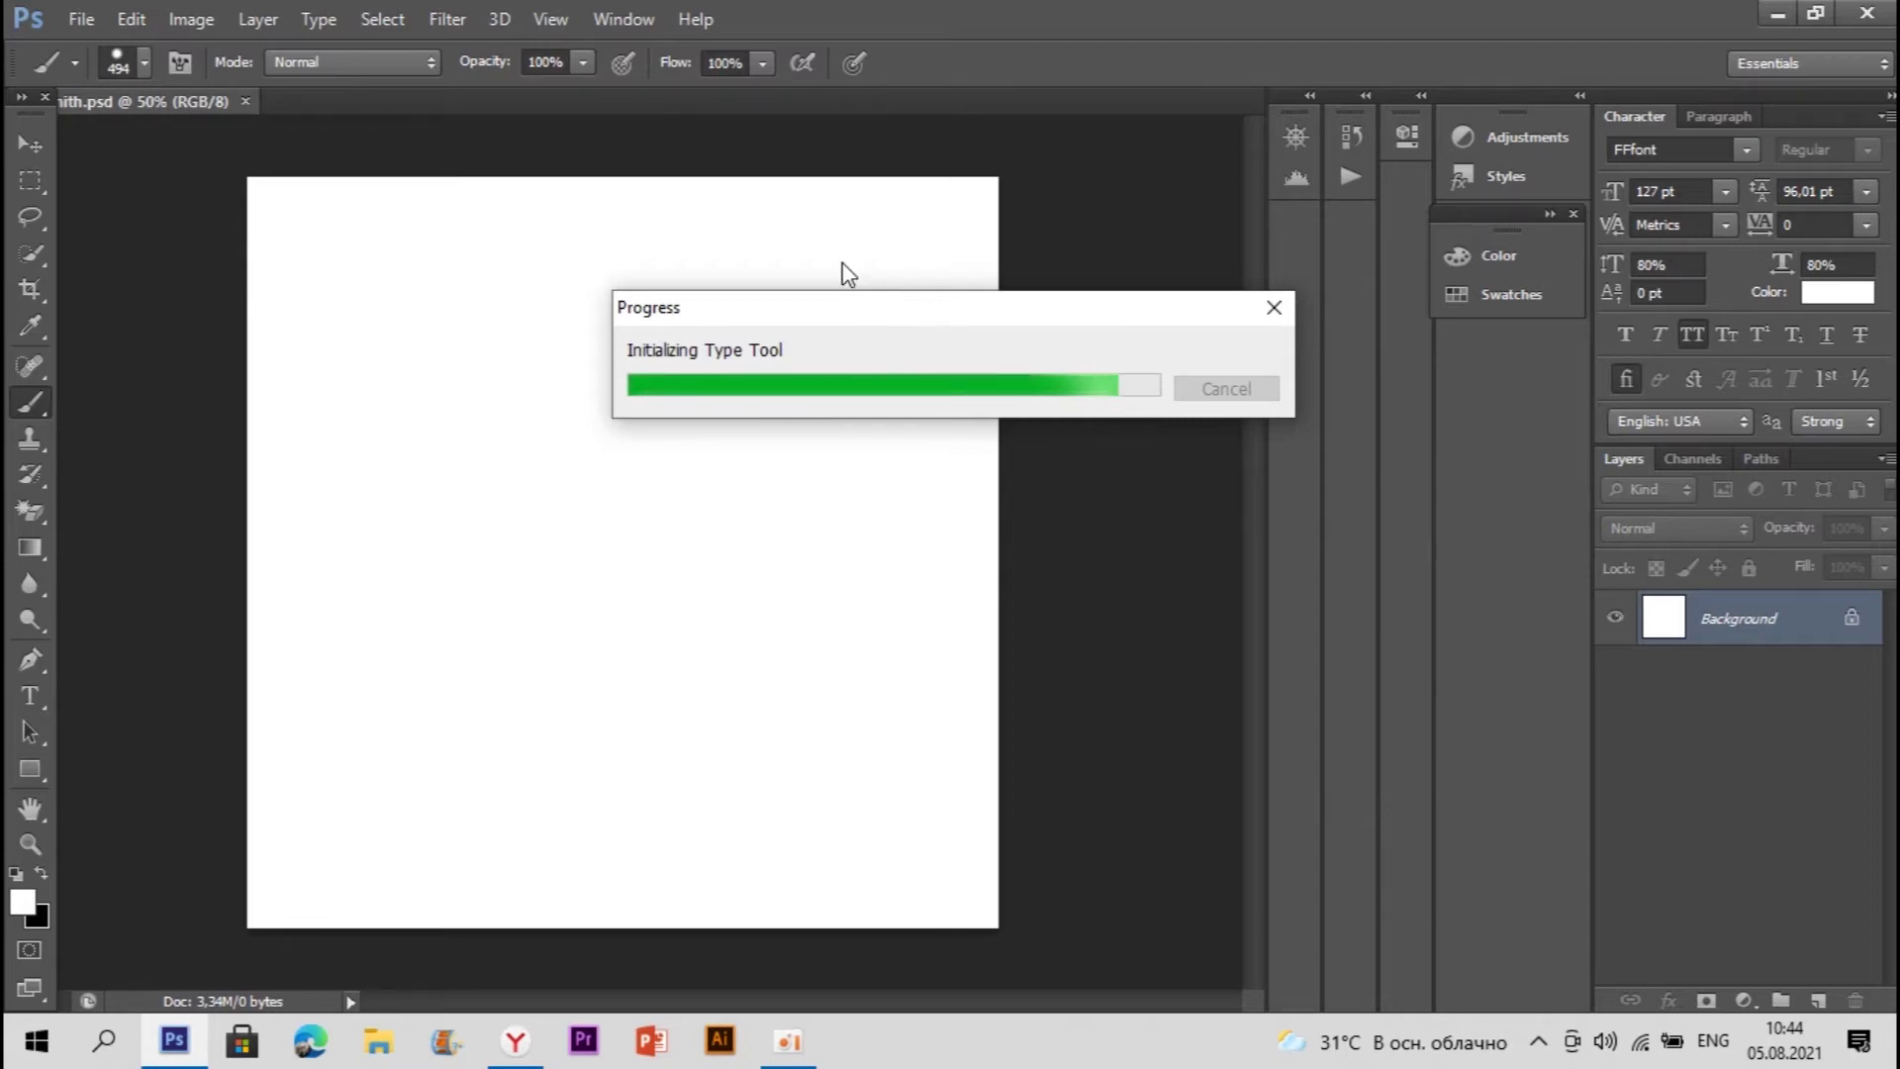
Step: Browse for an image to open, going from the desktop through the Қыркүйек, 3006, Desktop and 2018year folders into the inner Desktop folder
click(41, 218)
click(82, 19)
key(Escape)
key(ctrl+o)
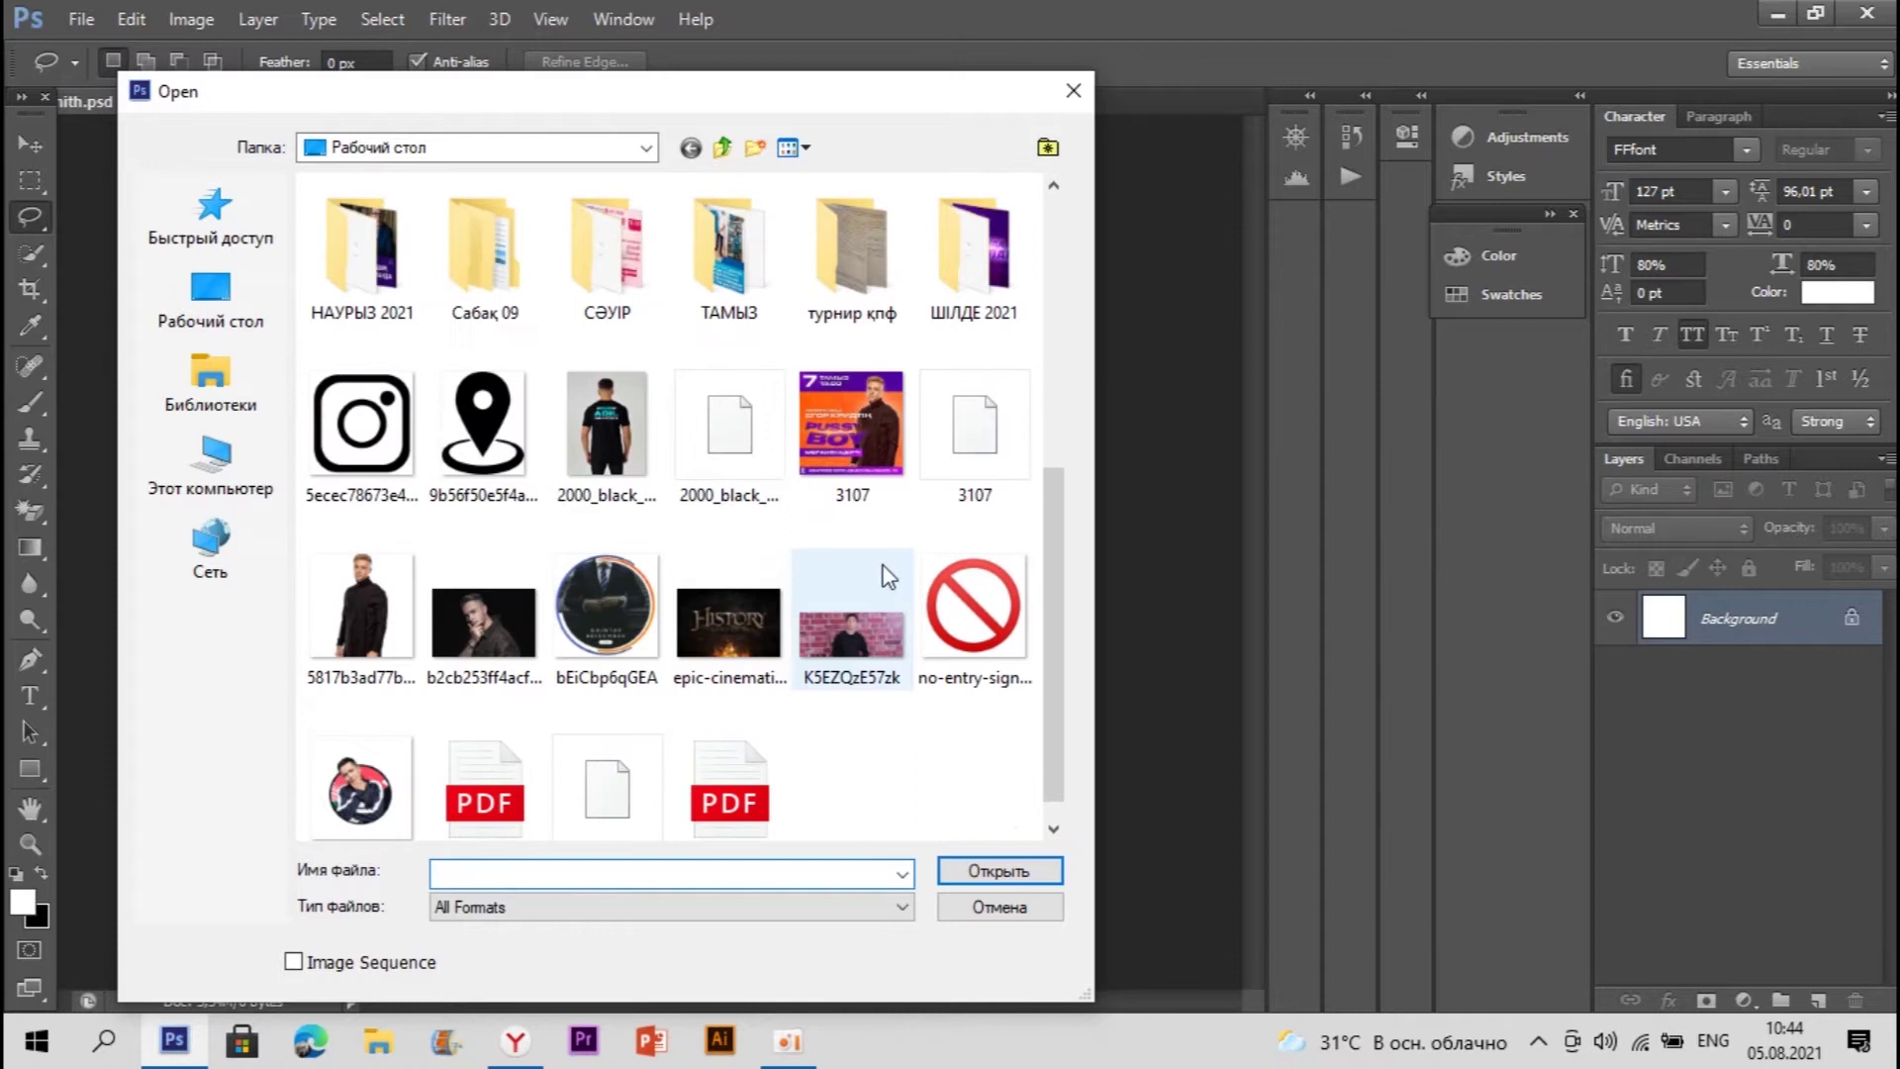
scroll(888, 575, up, 6)
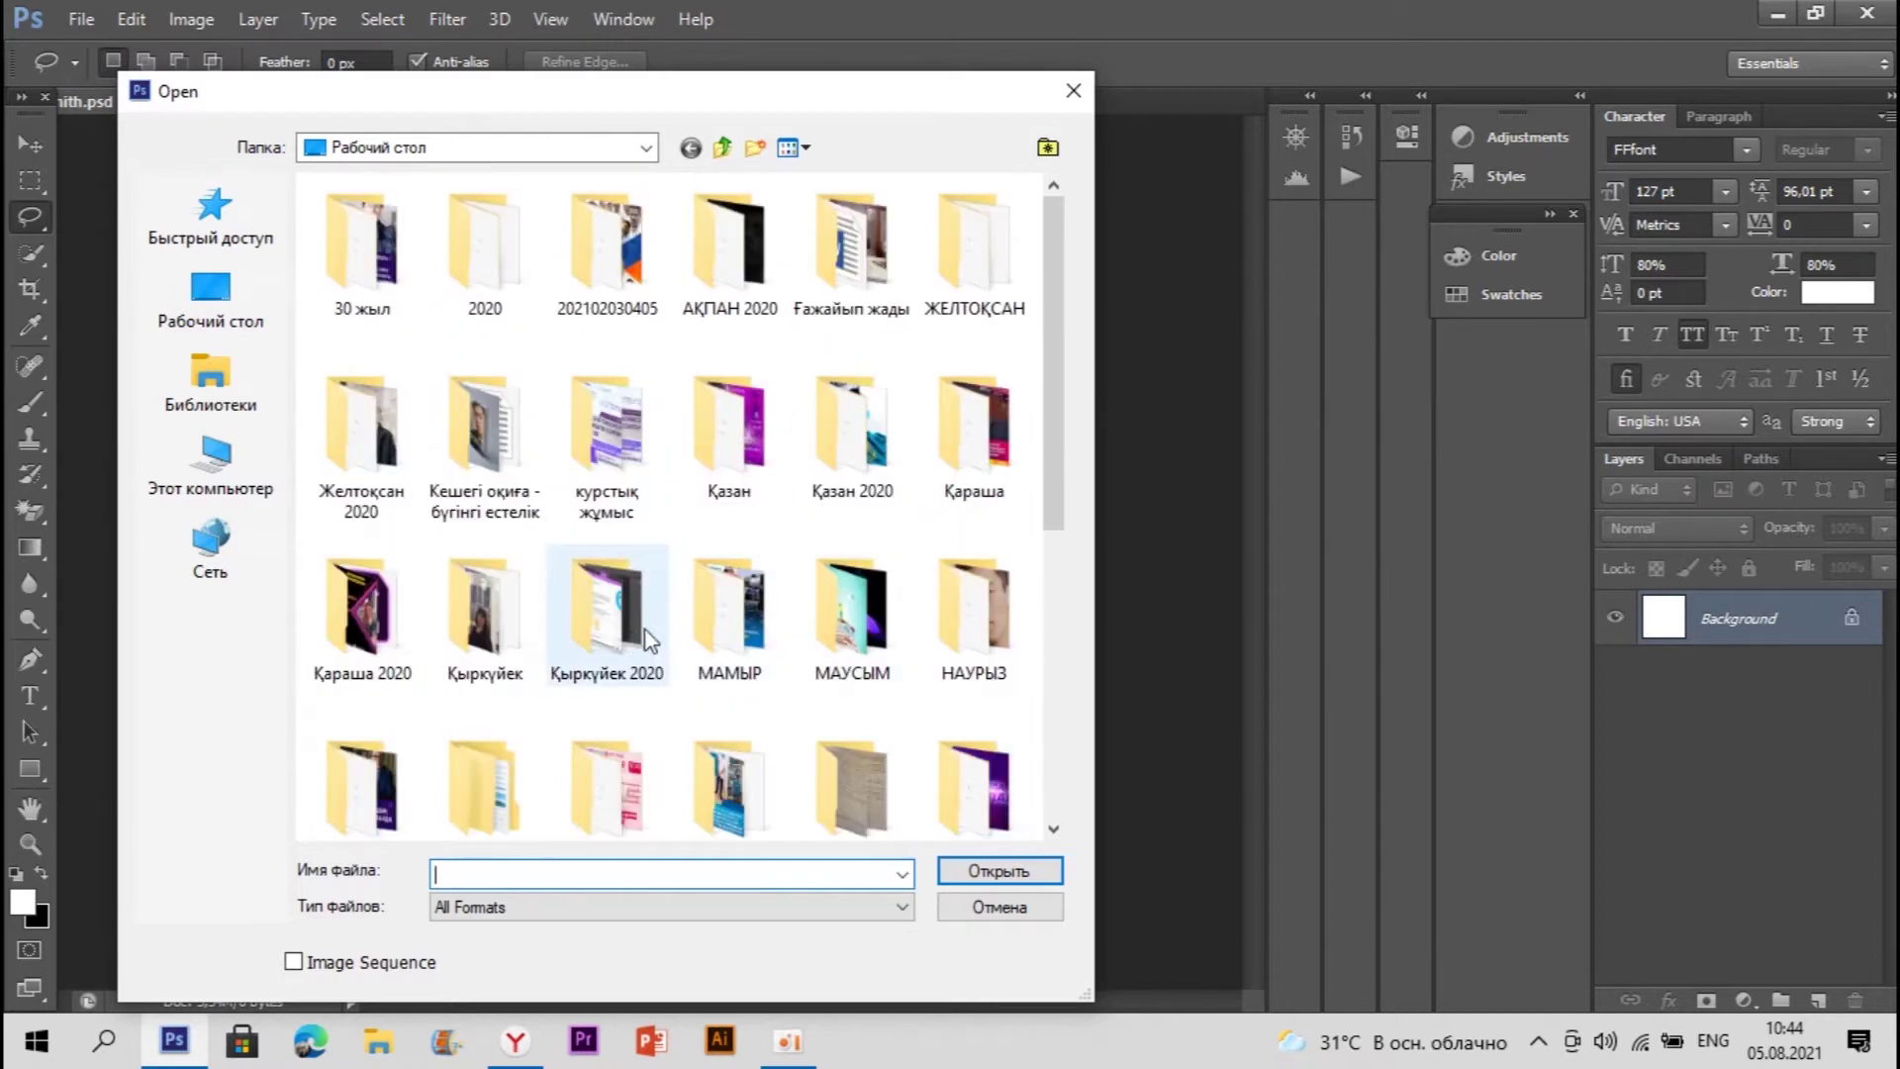
double_click(430, 603)
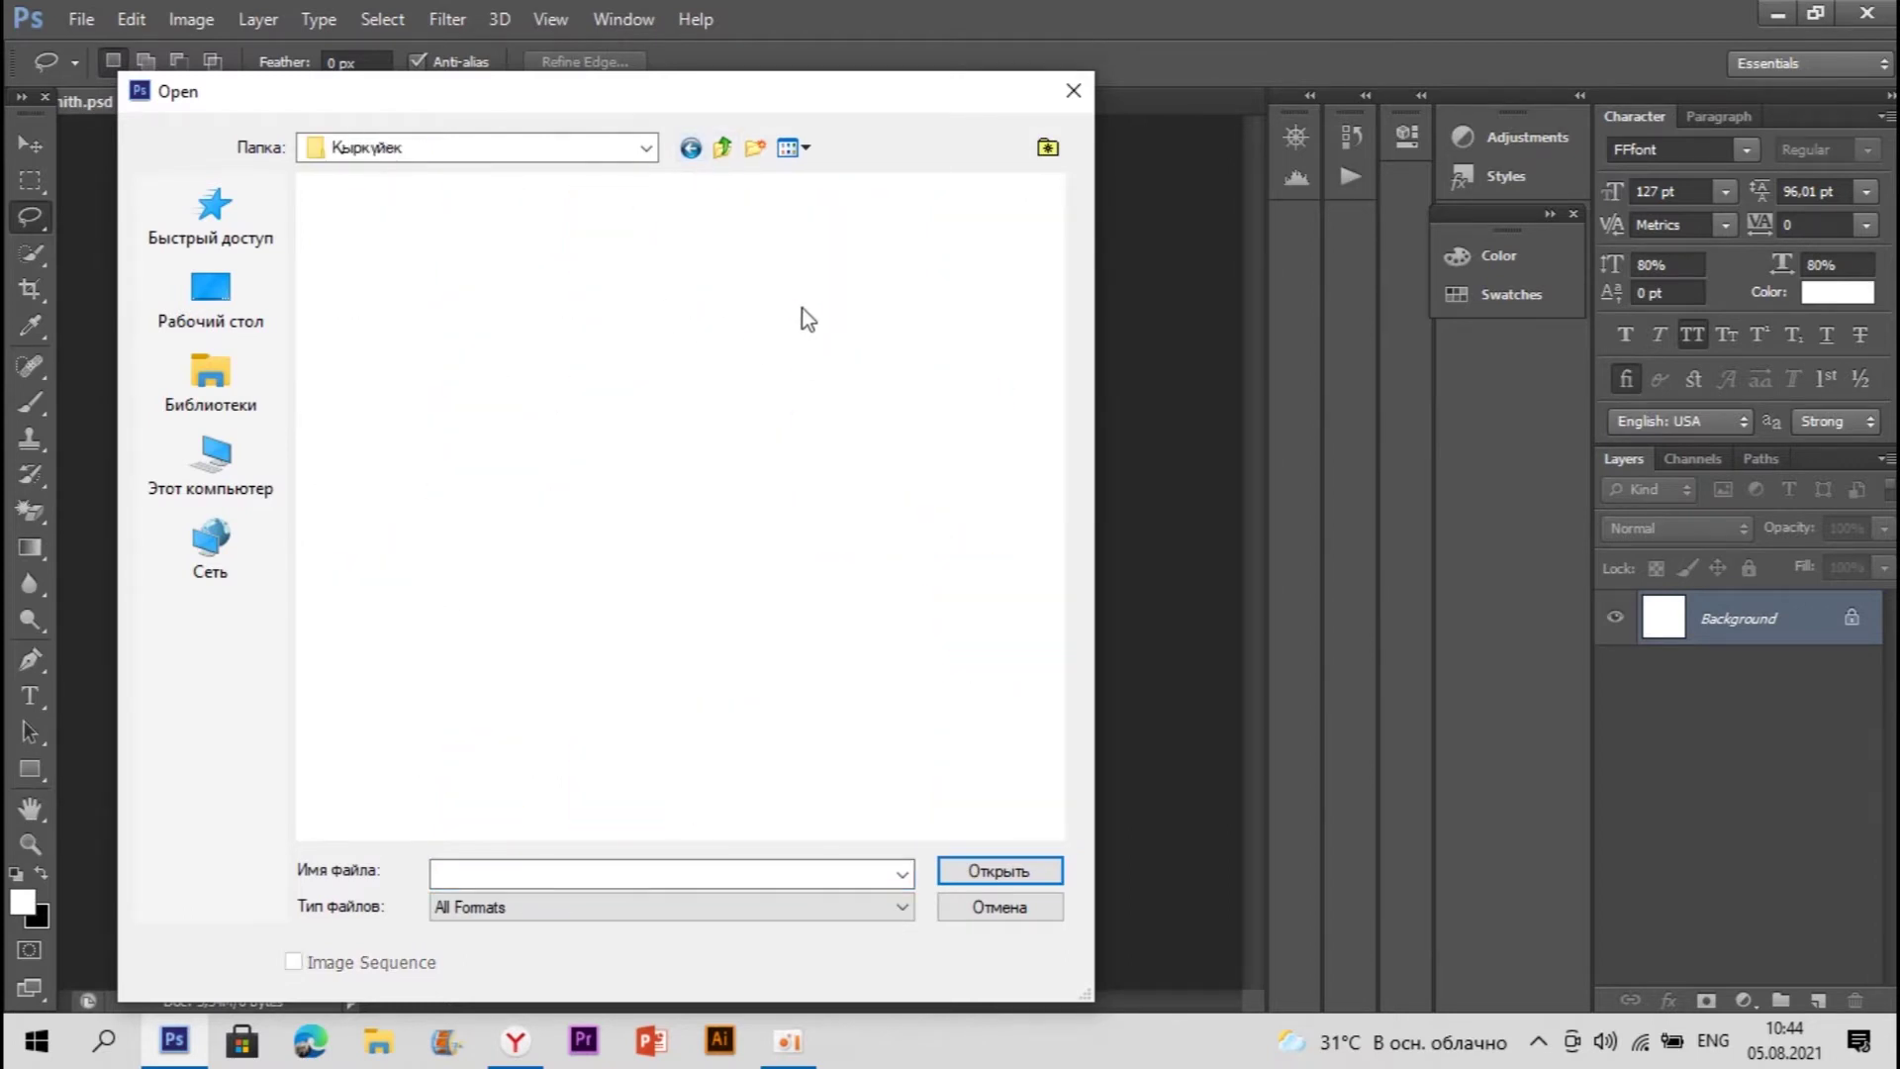
double_click(687, 271)
drag(657, 93, 677, 61)
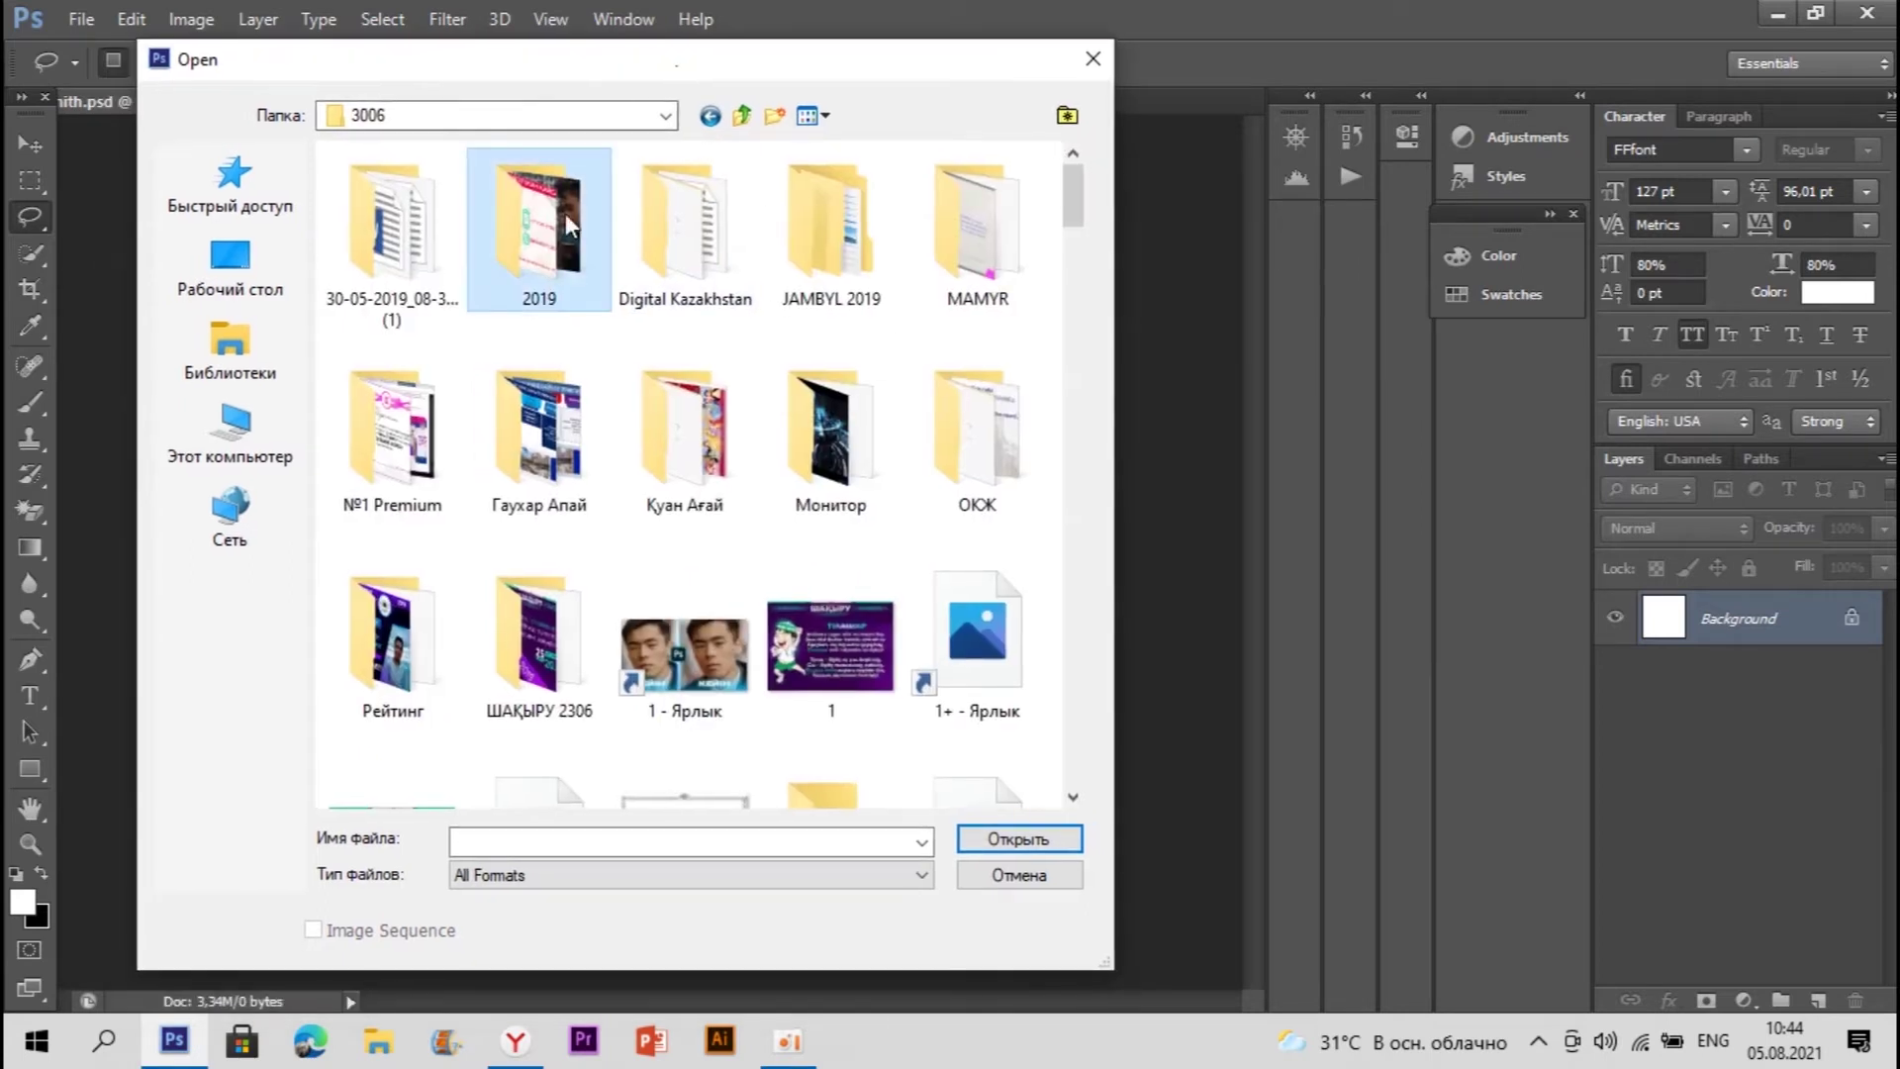
double_click(426, 232)
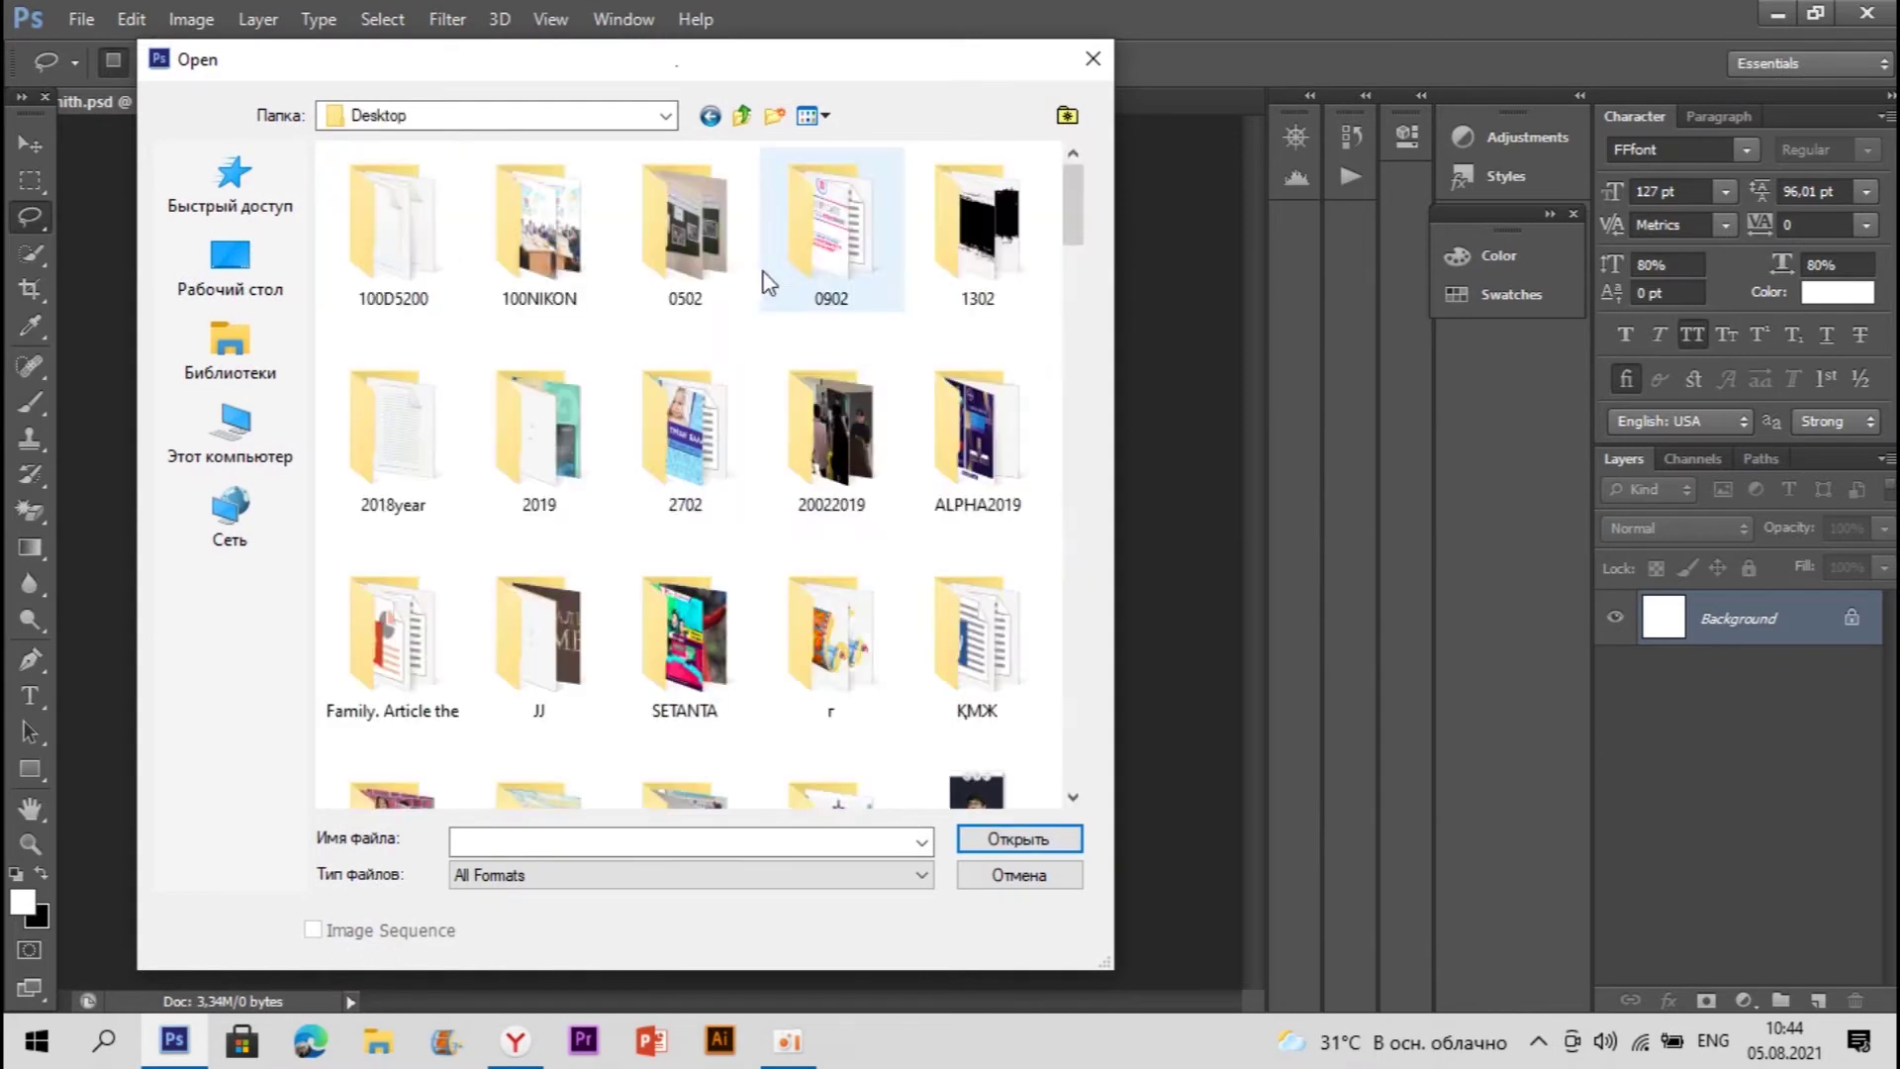
scroll(917, 286, down, 3)
scroll(619, 501, up, 3)
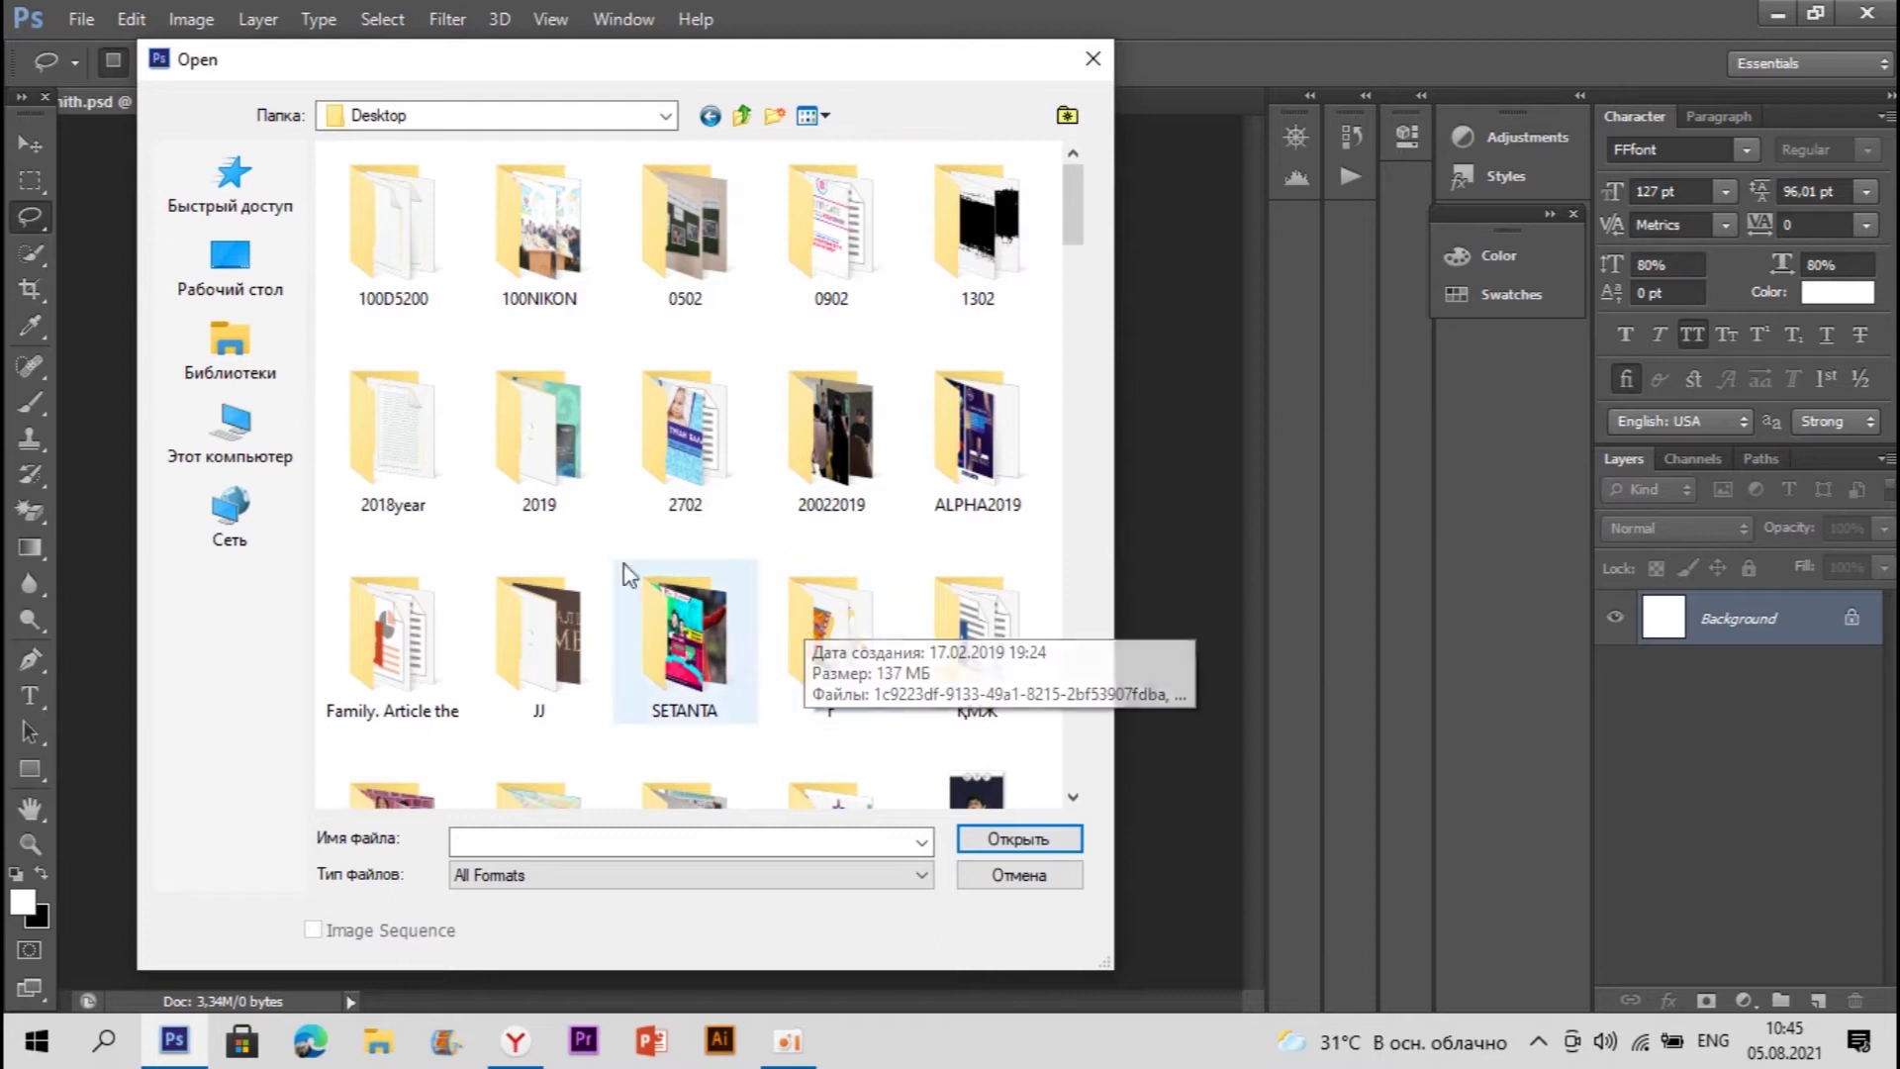
double_click(408, 416)
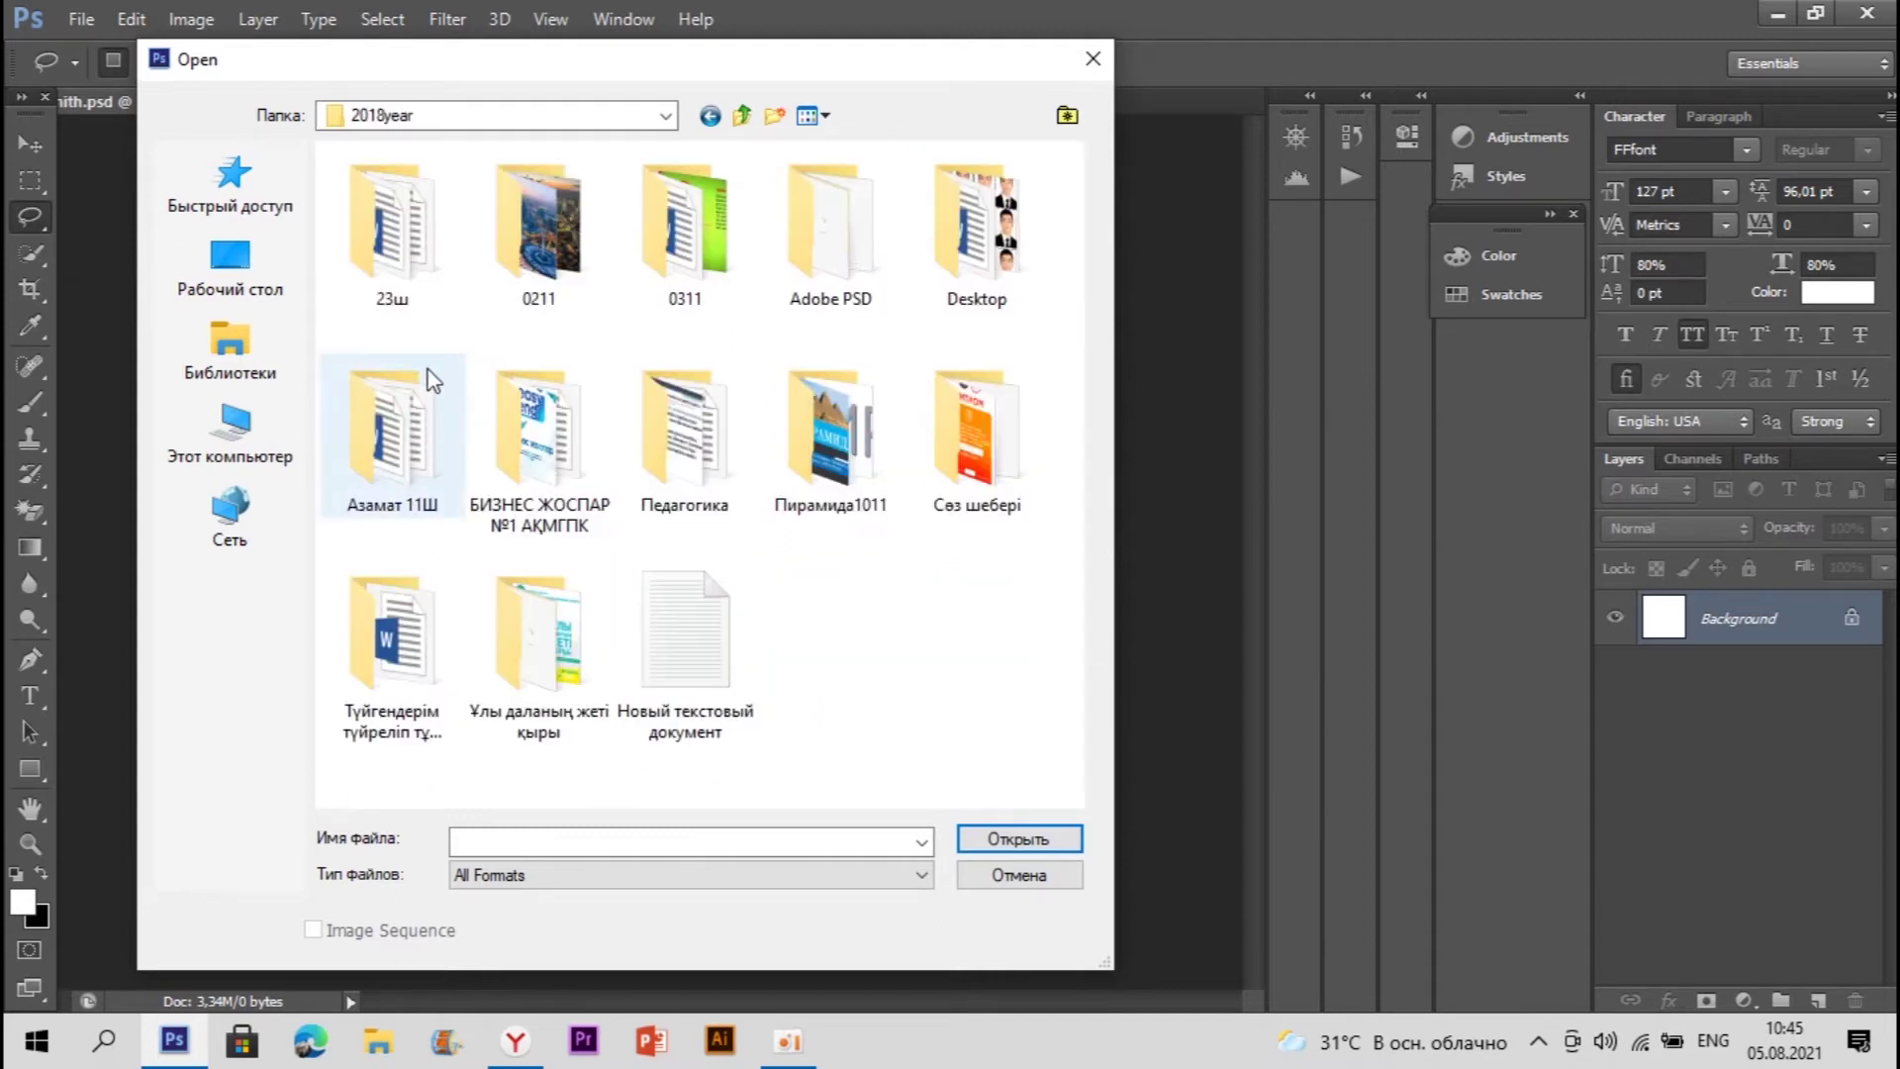
double_click(955, 250)
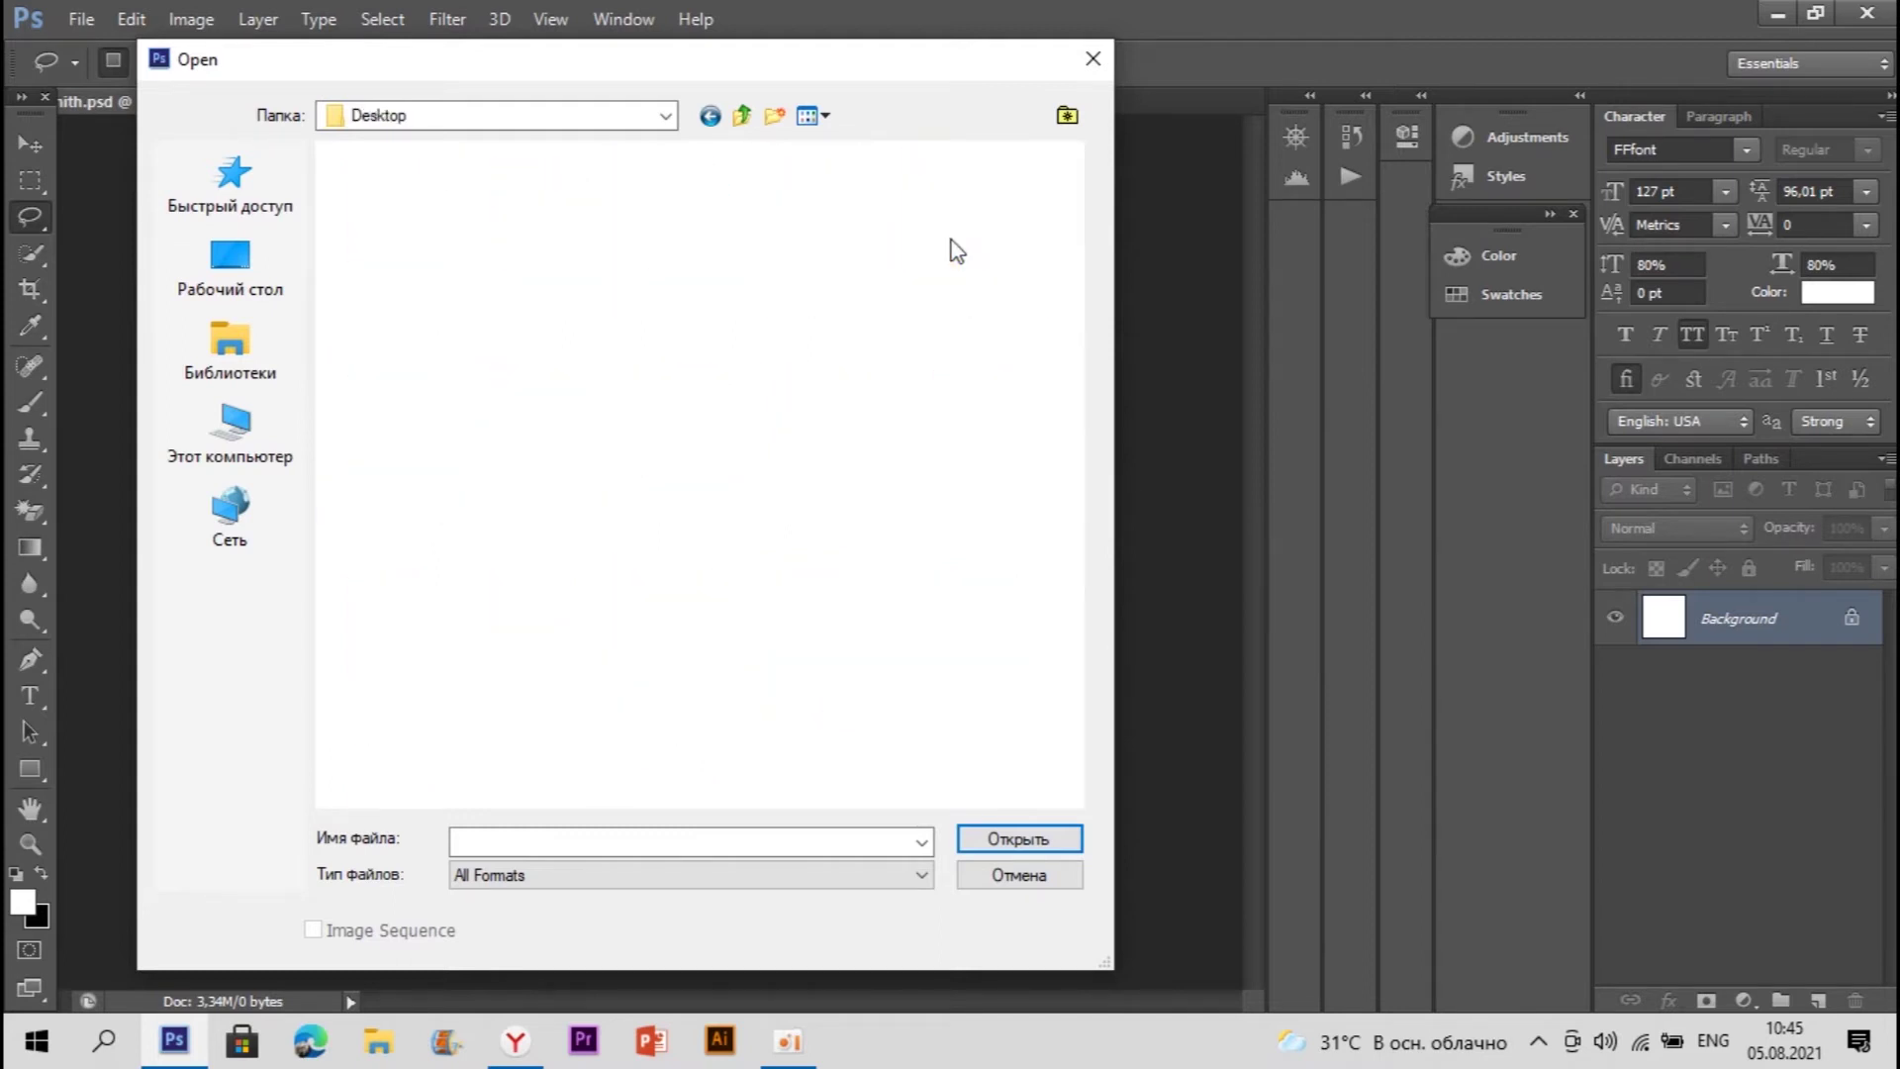
Step: Open the cut-out portrait Фотосессия.png and copy its layer onto the willsmith canvas
scroll(952, 267, down, 15)
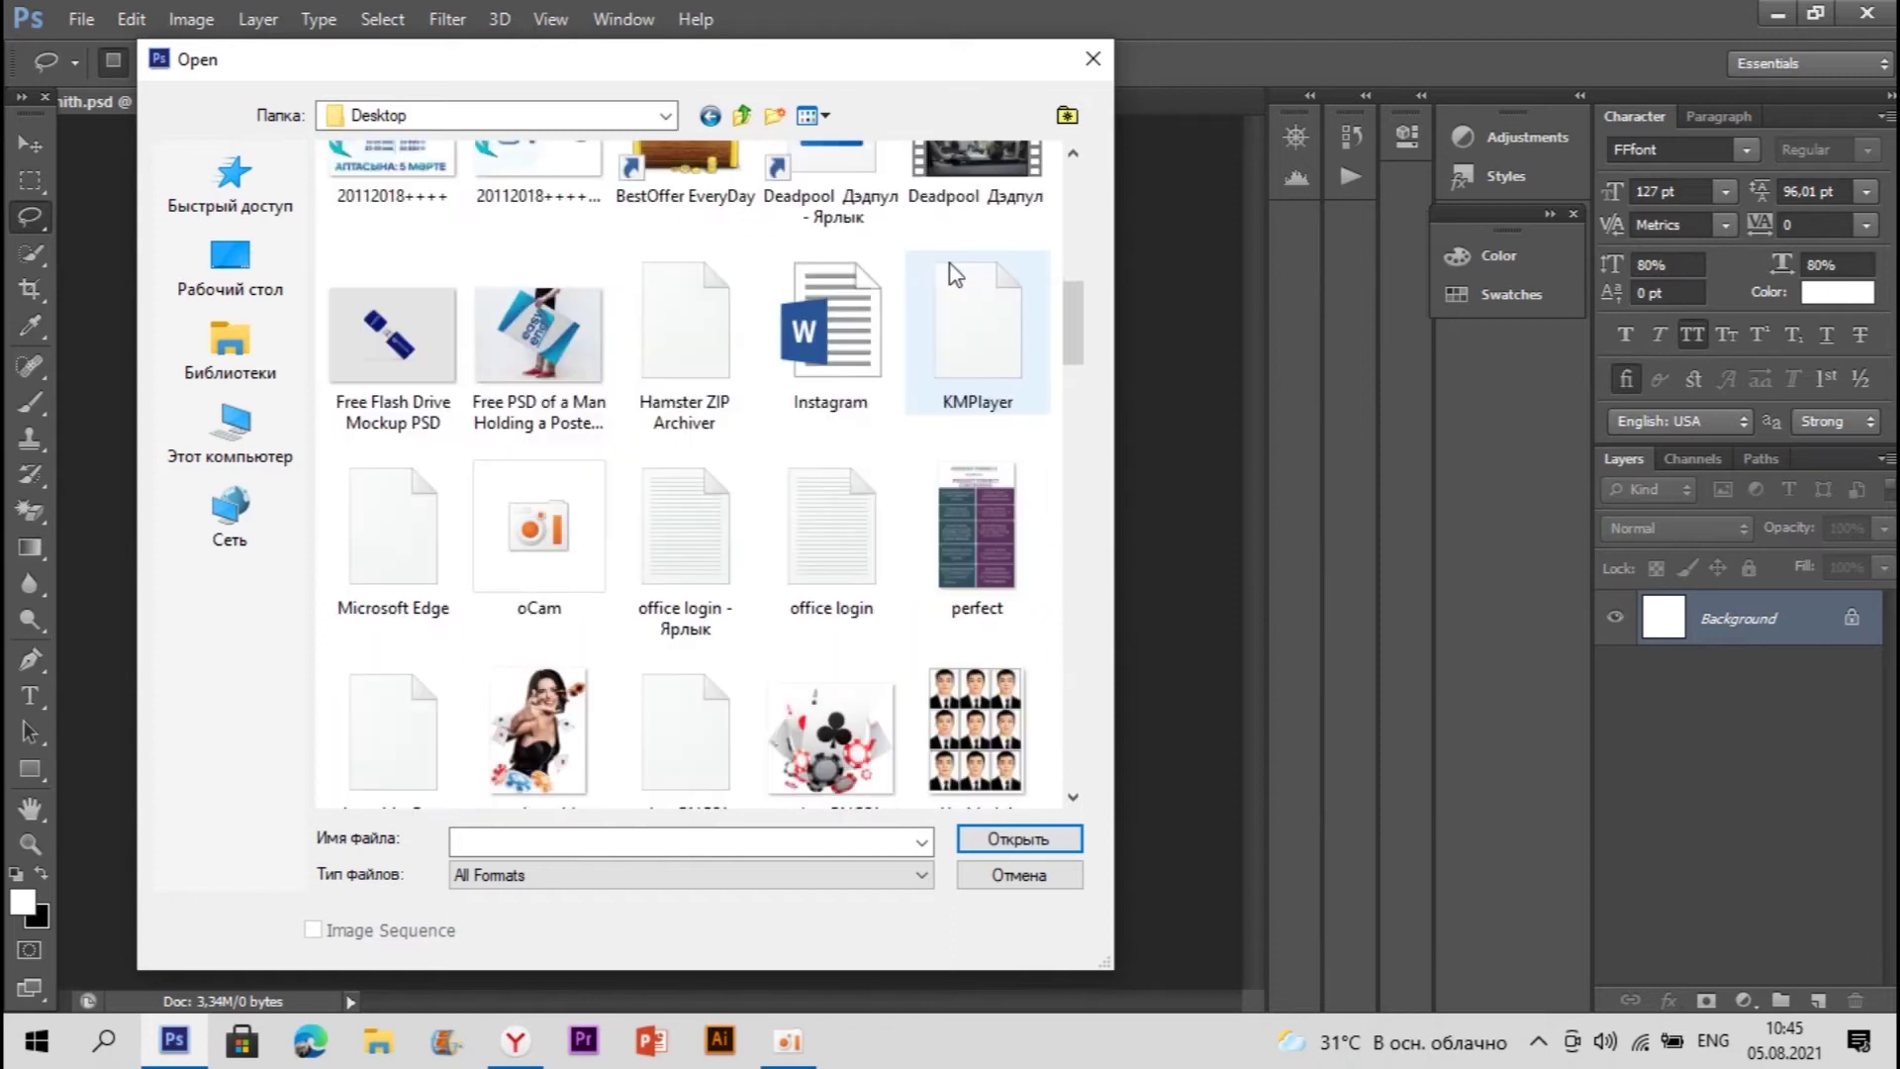
scroll(952, 268, up, 3)
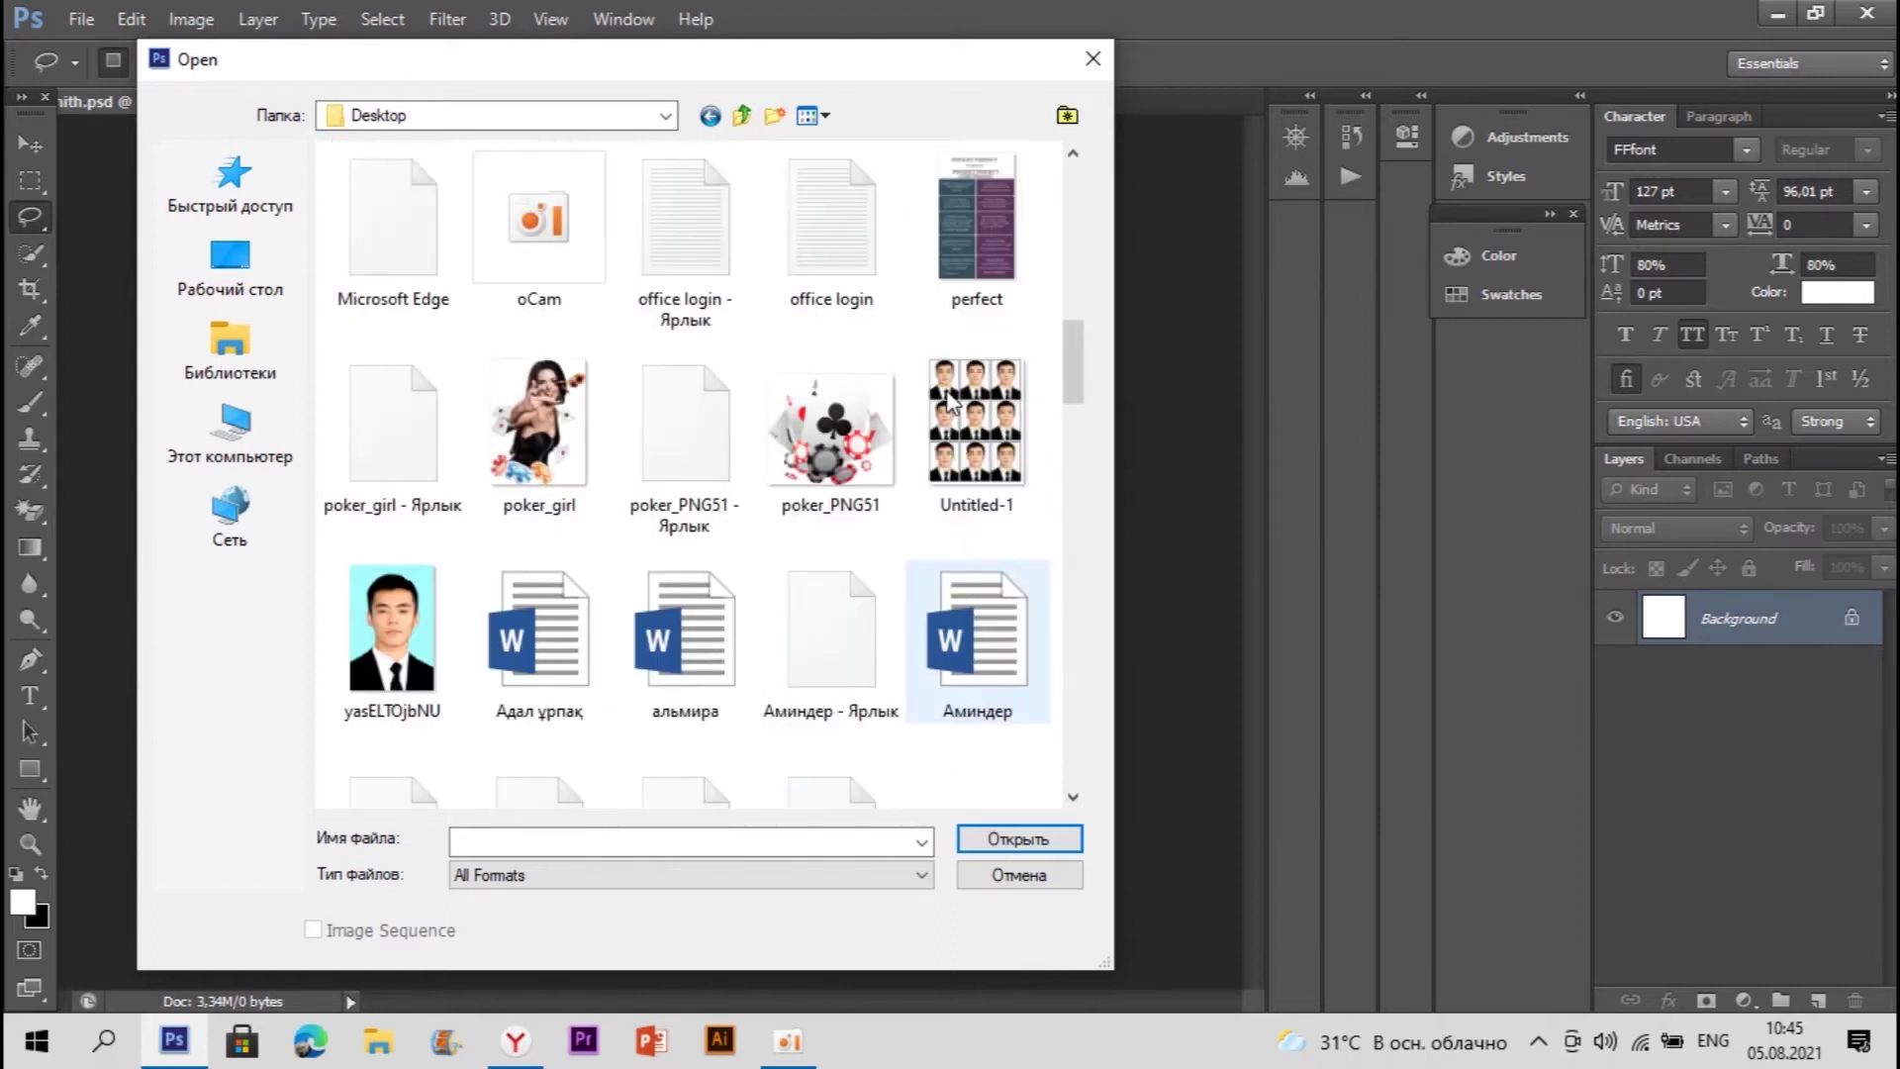
scroll(989, 485, down, 6)
scroll(989, 490, down, 5)
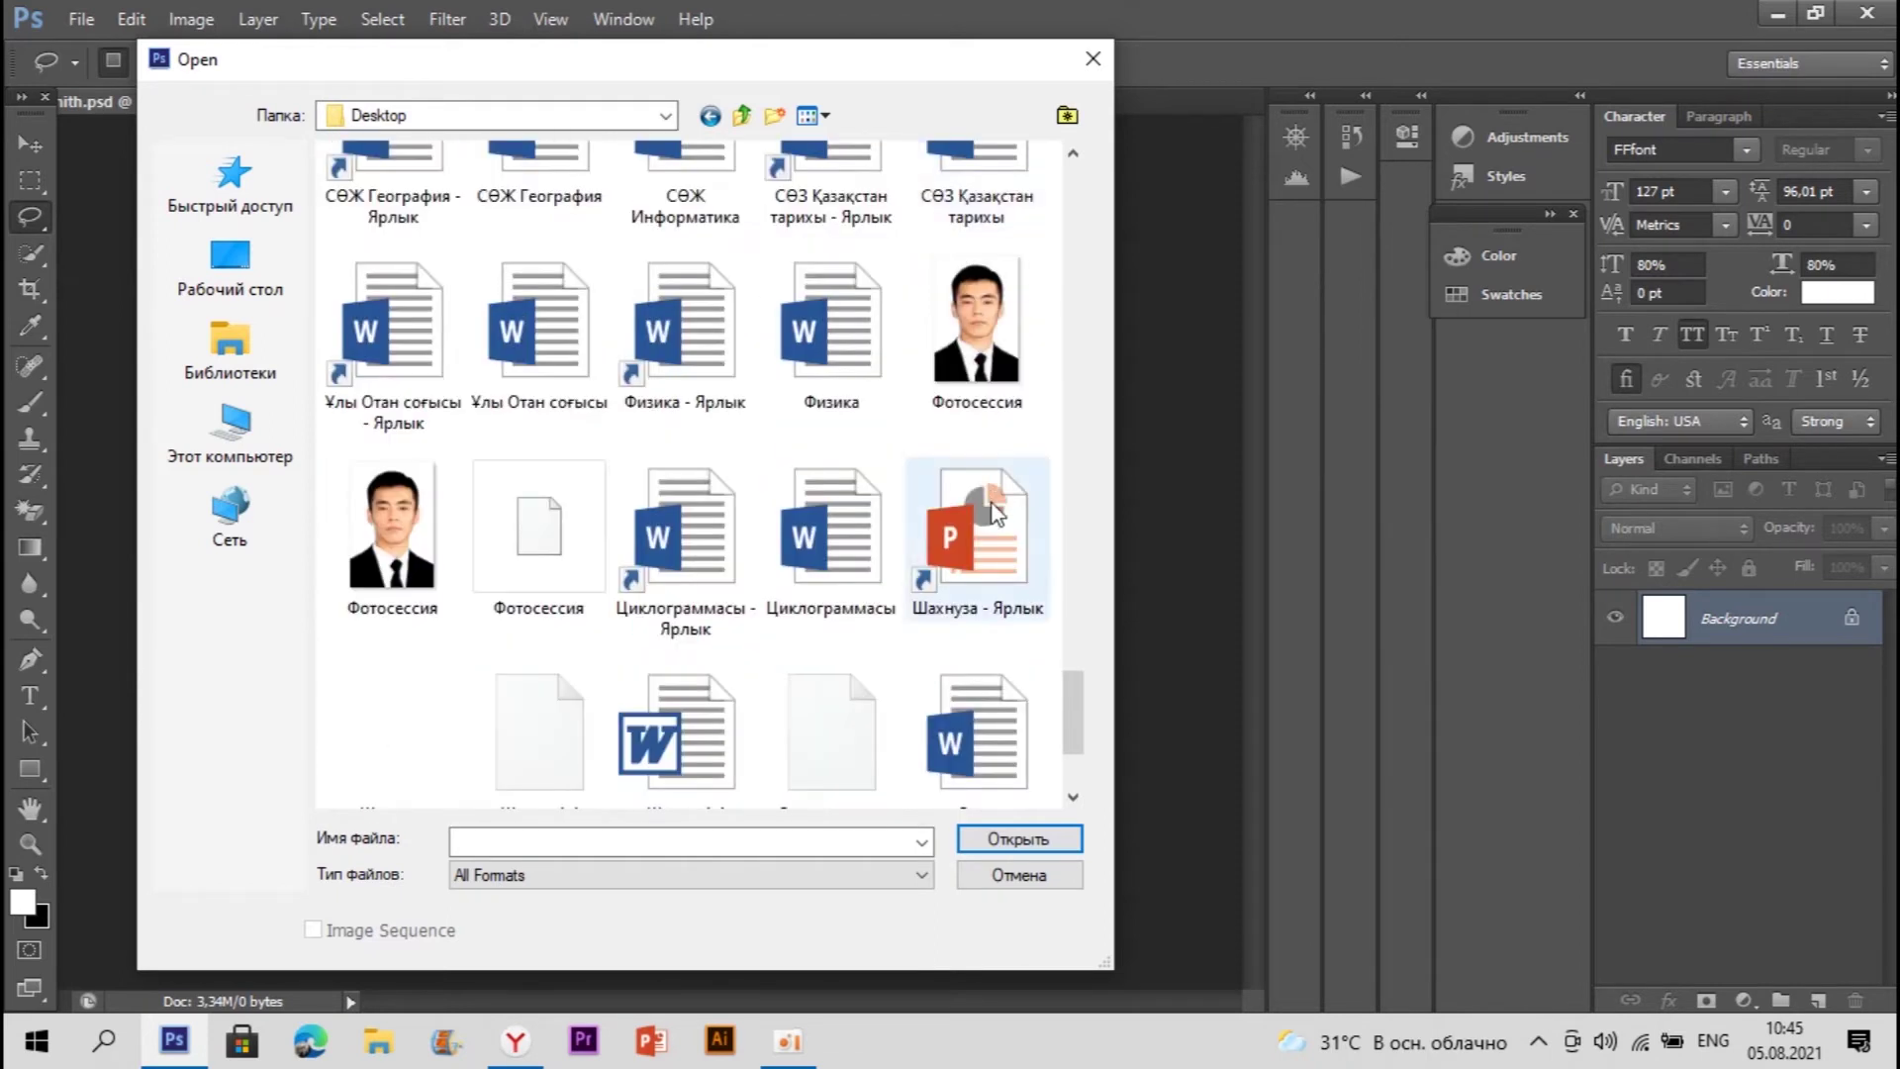
click(977, 327)
click(423, 519)
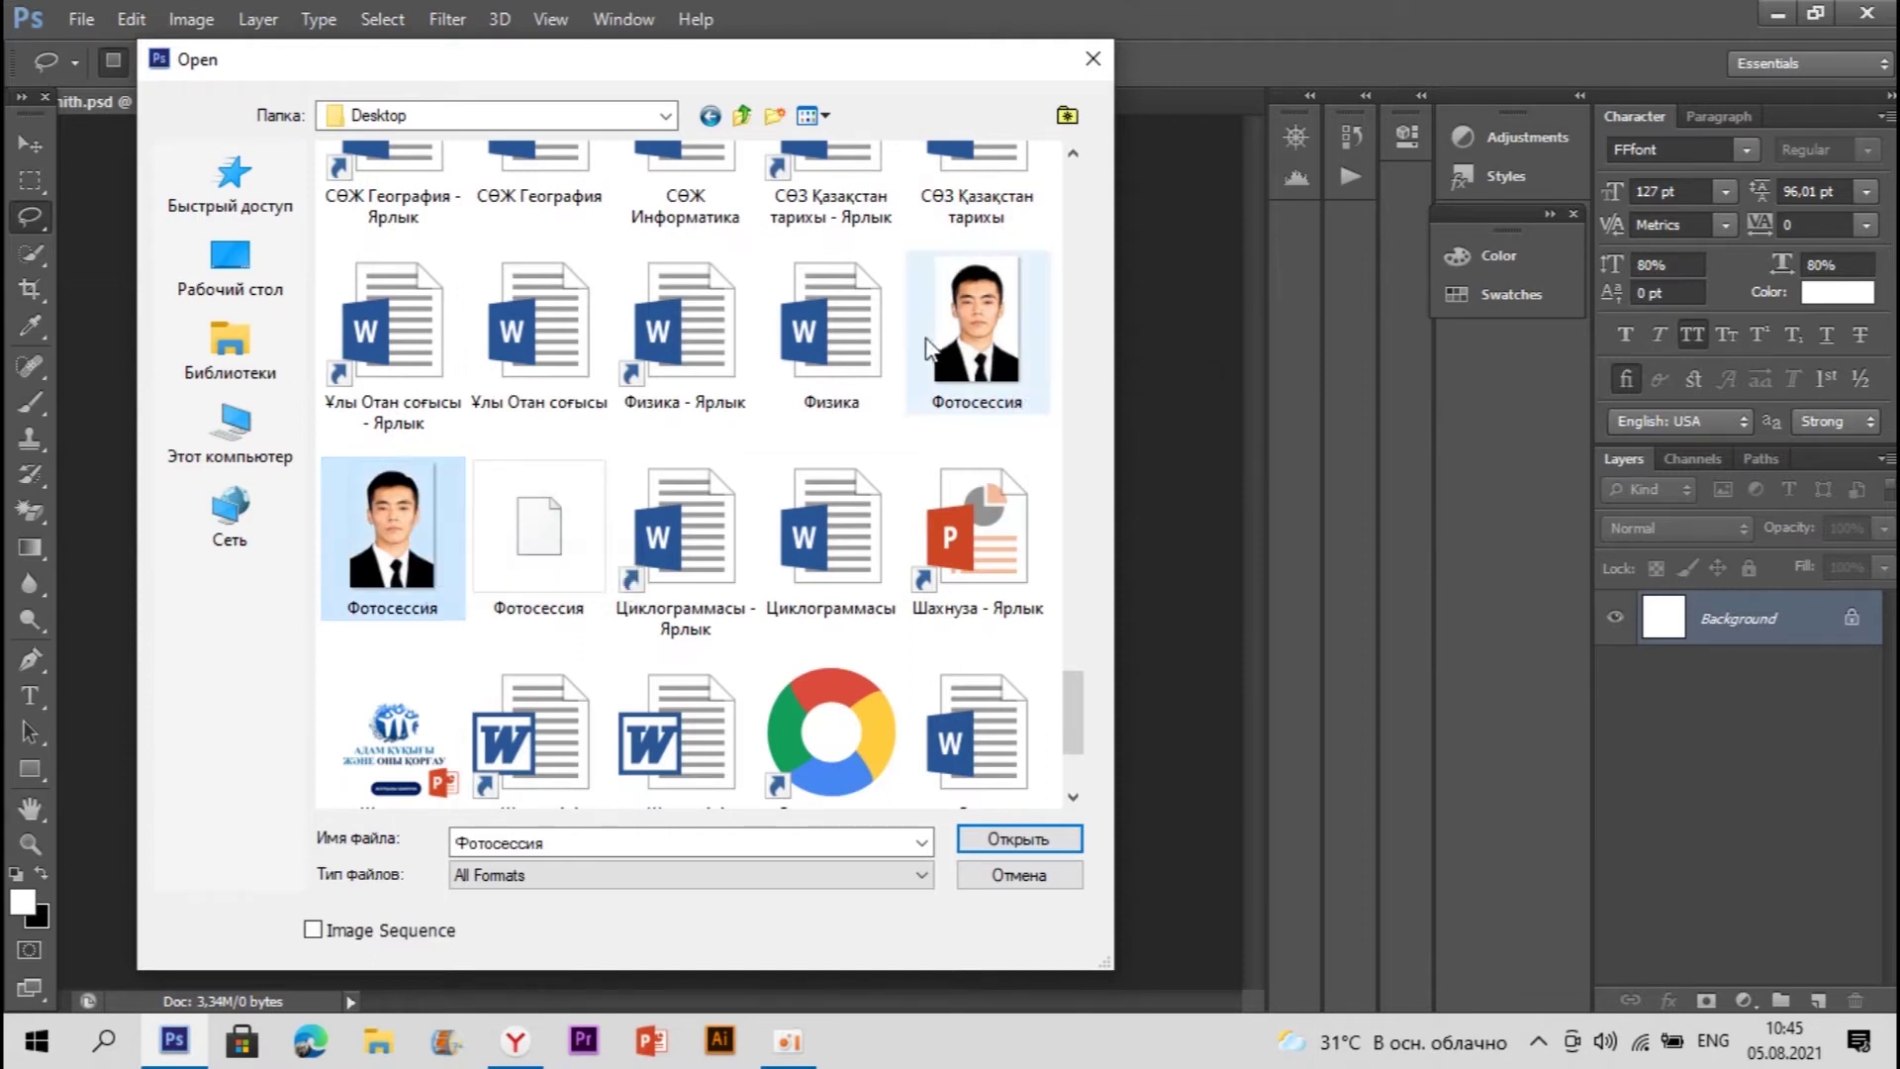
double_click(419, 516)
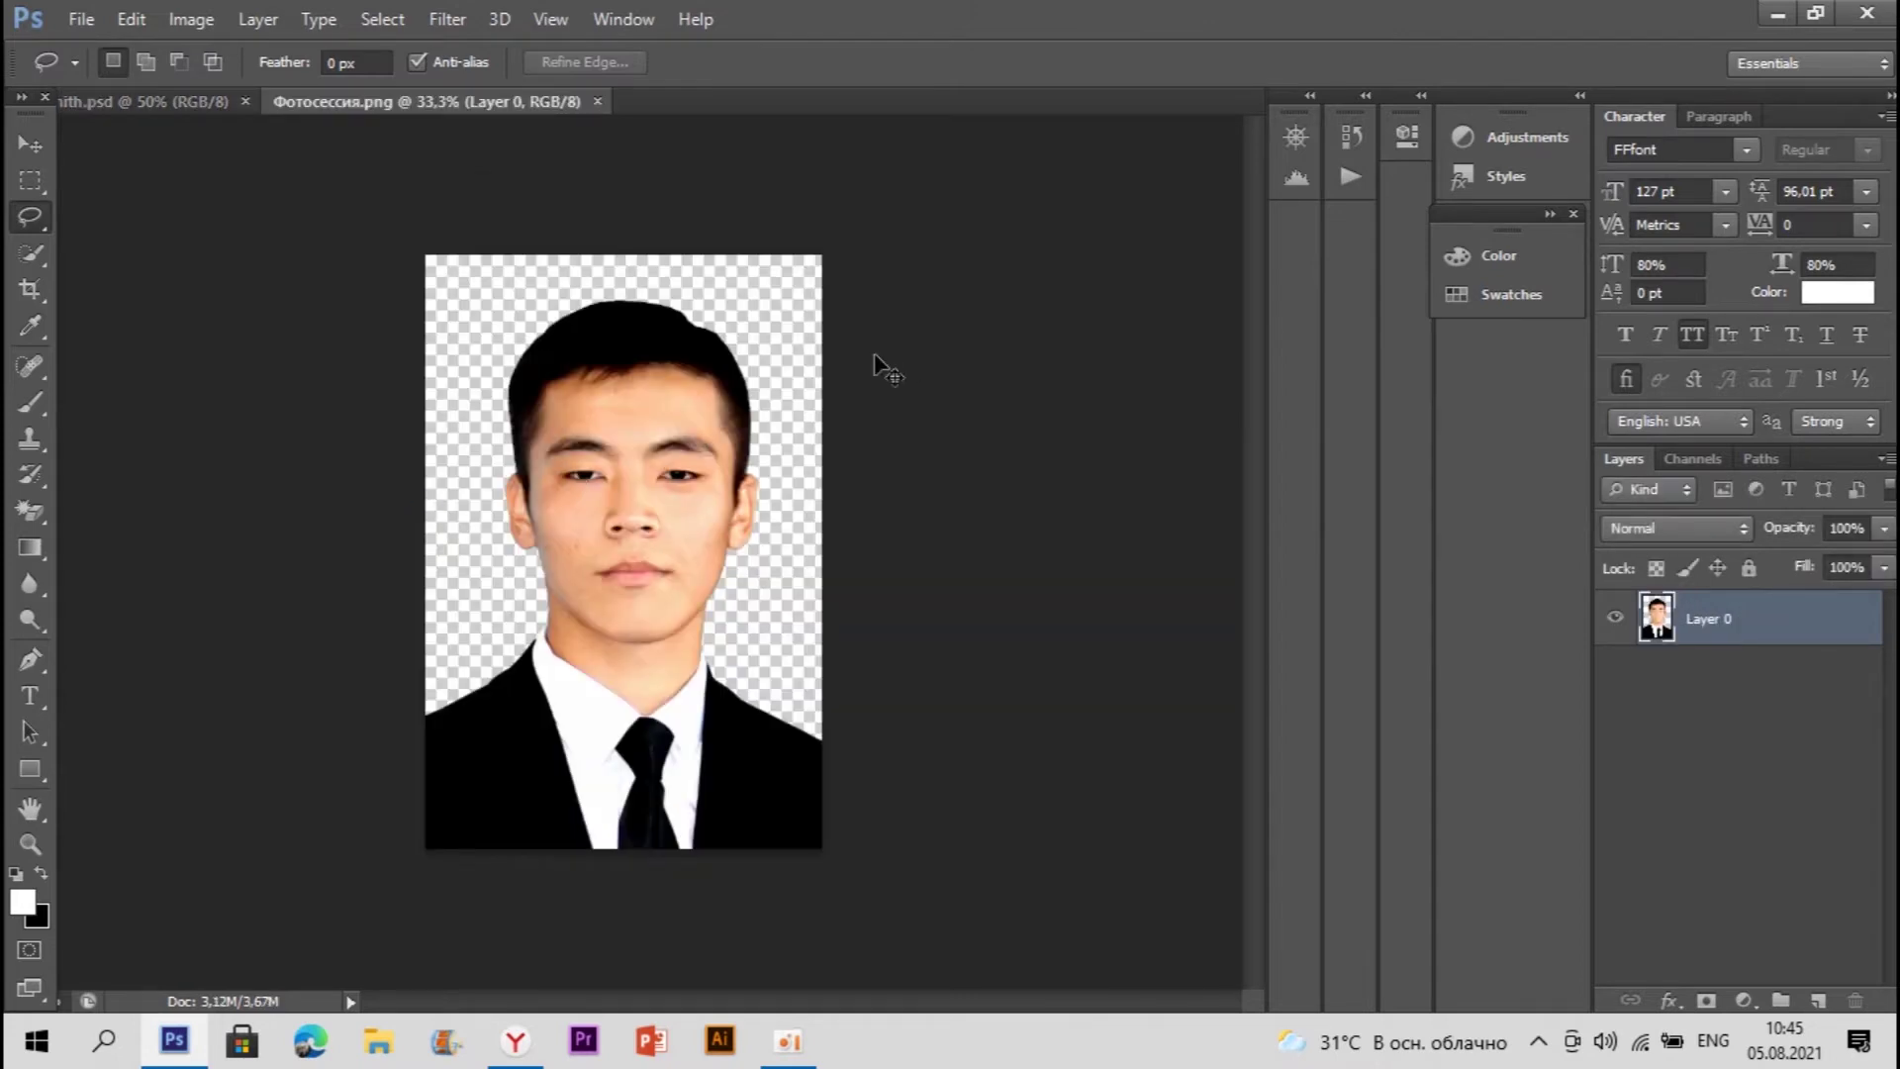
click(201, 104)
drag(201, 105, 670, 336)
Step: Switch to the browser and examine the YouTube version of the Will Smith portrait, checking its white outline and plain yellow background
click(515, 1040)
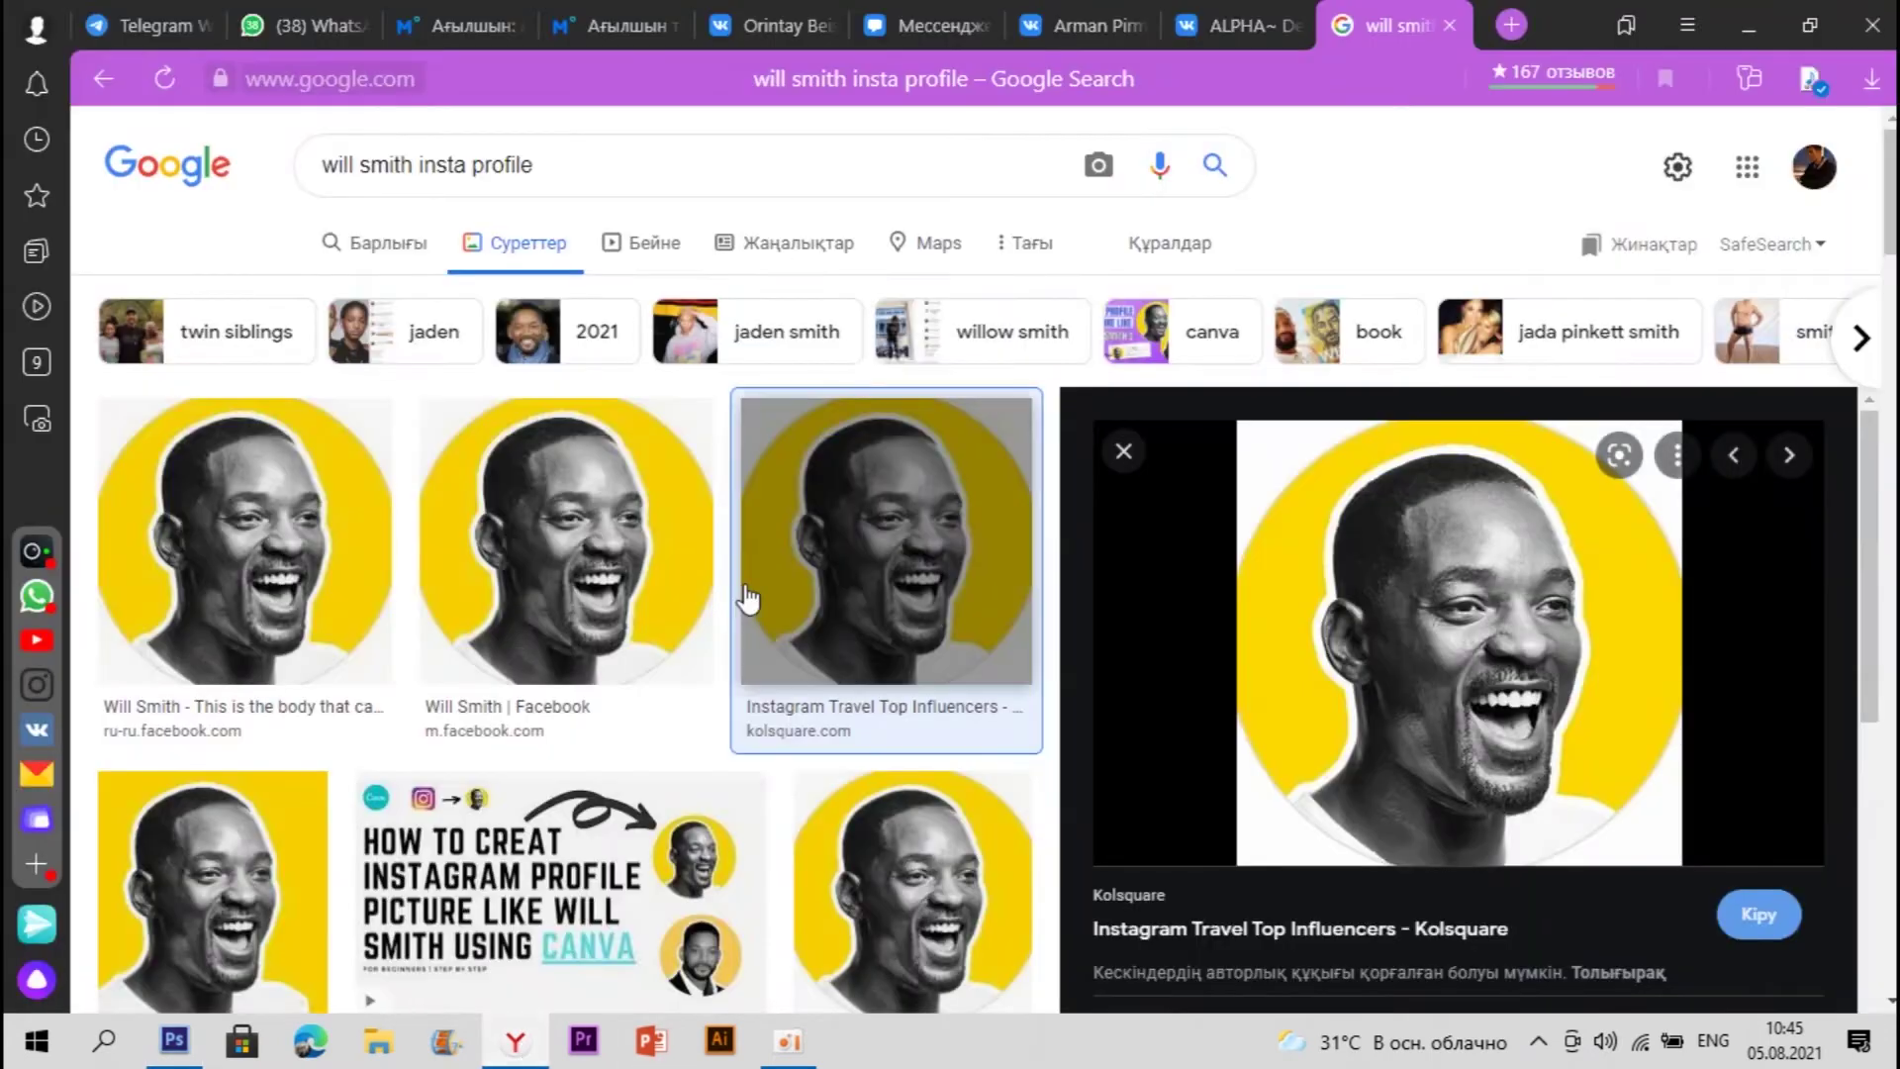
scroll(594, 594, down, 4)
click(316, 505)
scroll(956, 586, up, 4)
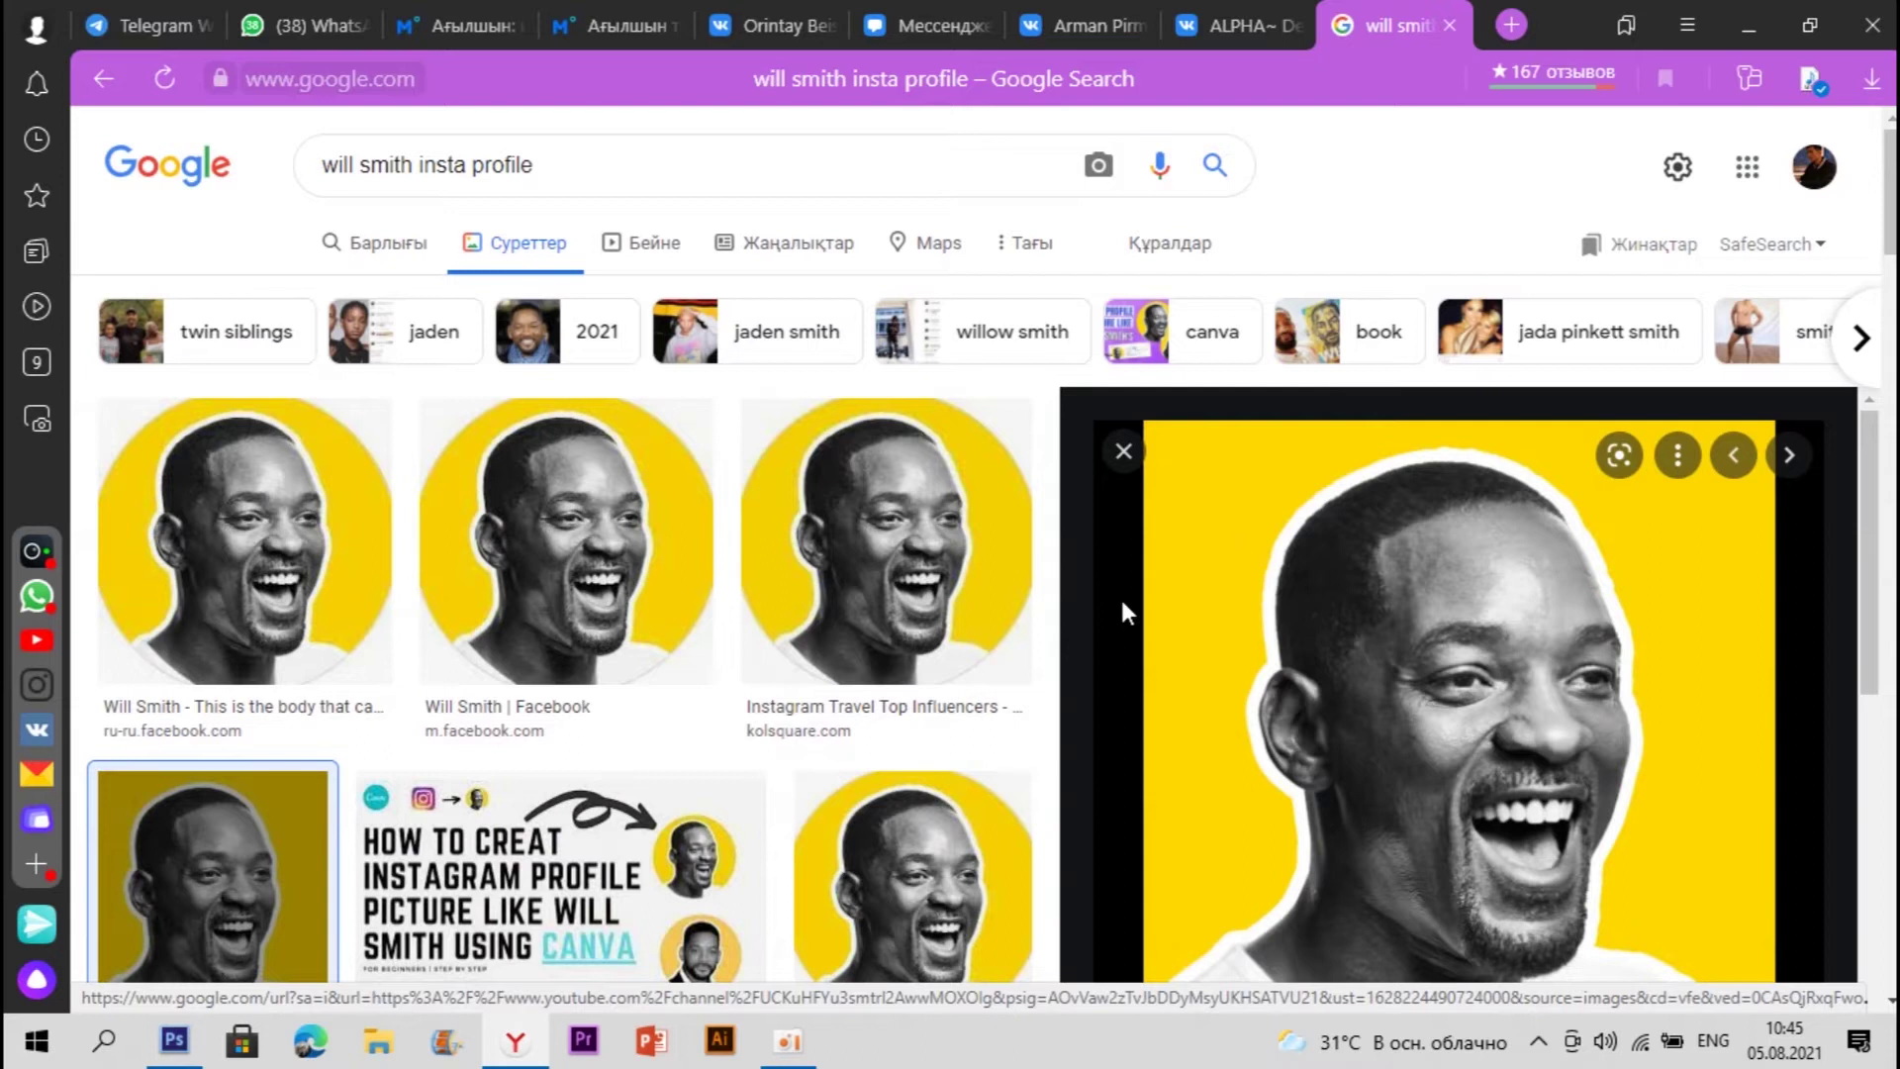
scroll(1247, 673, down, 2)
scroll(1371, 729, up, 2)
scroll(1388, 740, down, 2)
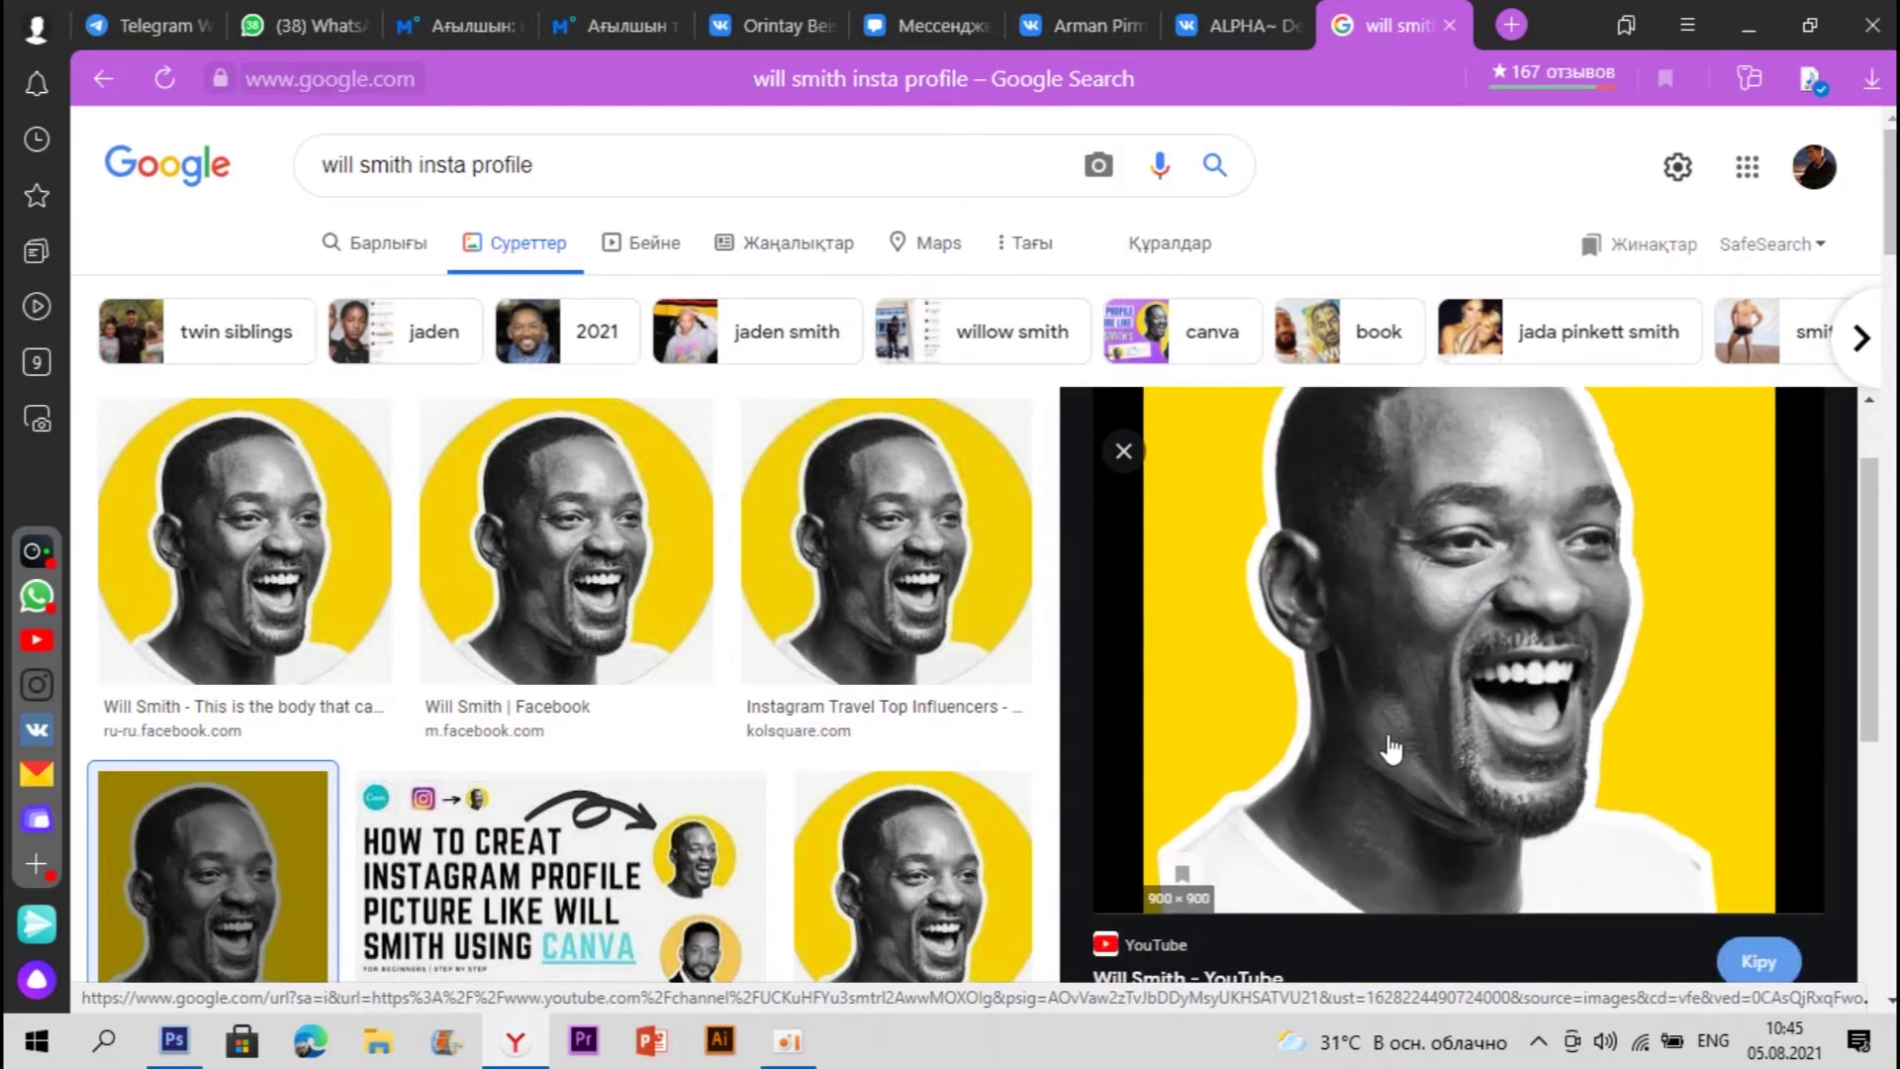
scroll(1391, 749, up, 2)
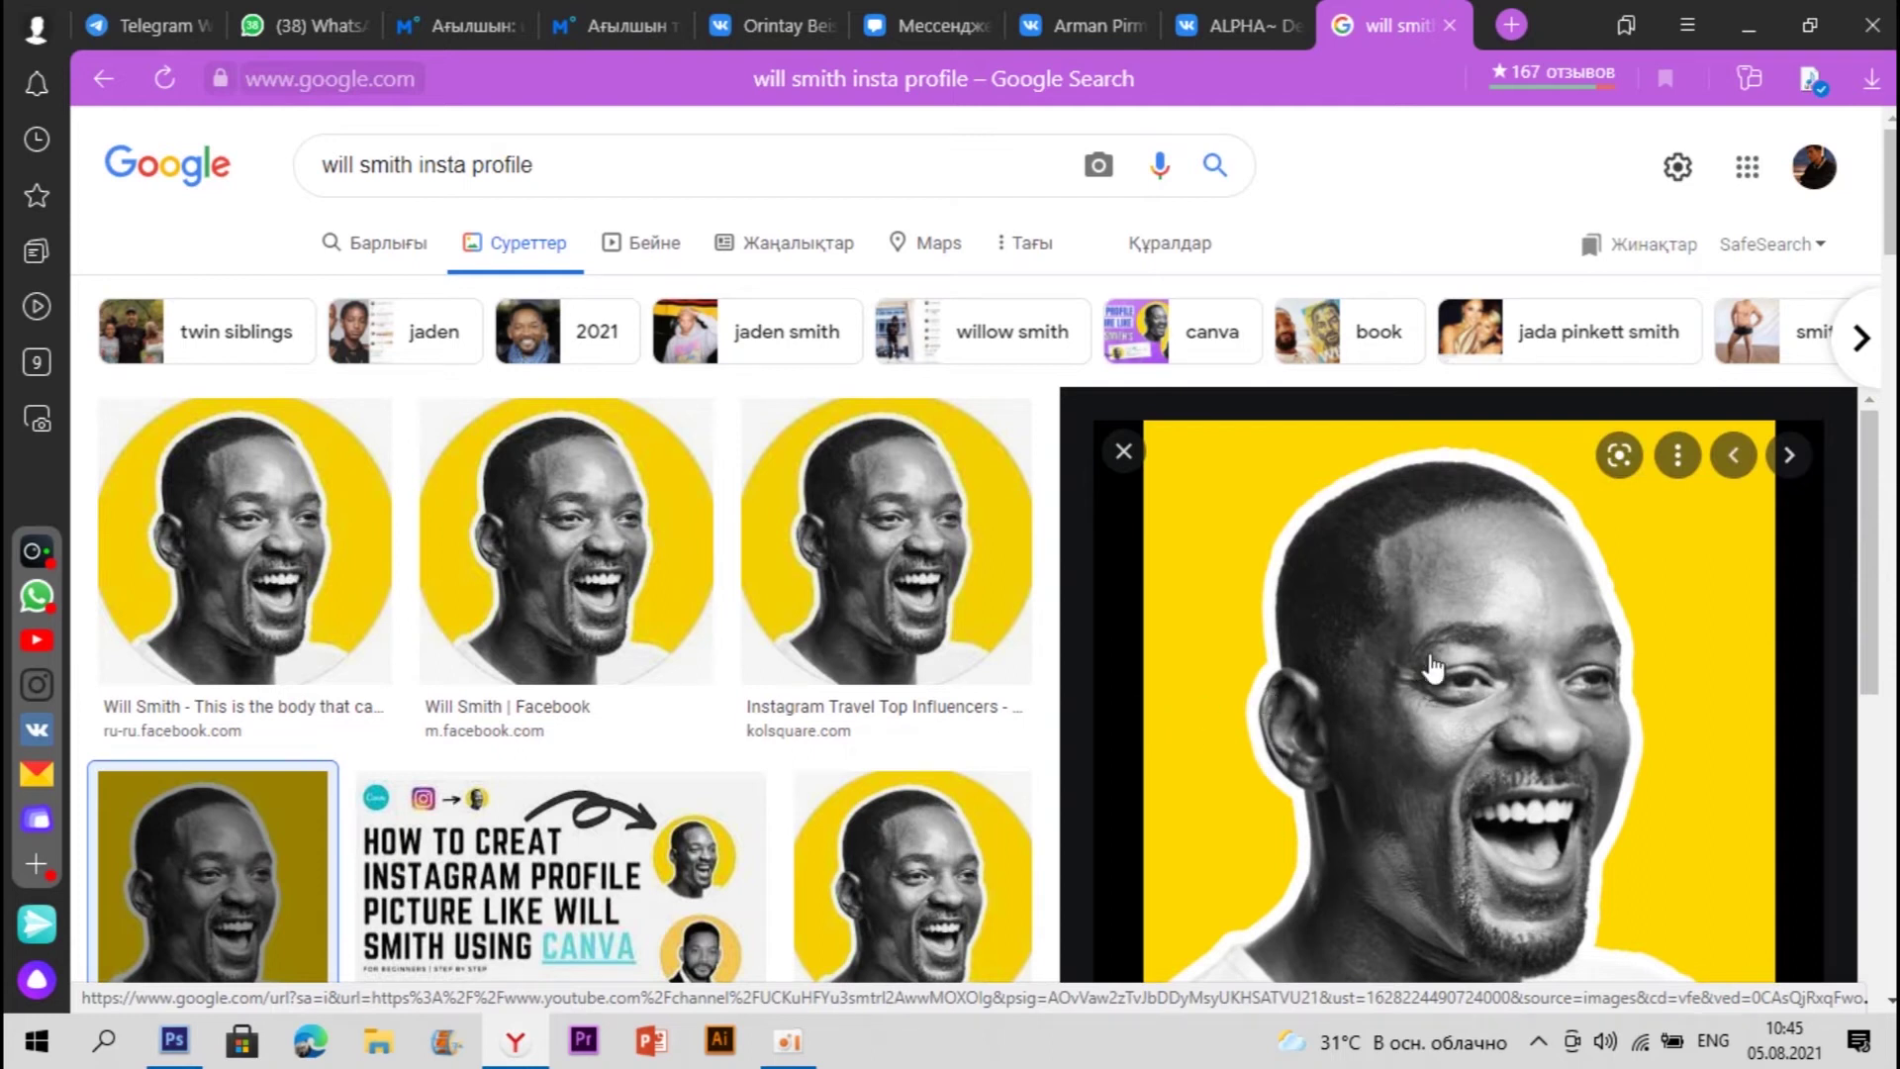
scroll(1432, 669, down, 2)
scroll(1415, 693, up, 2)
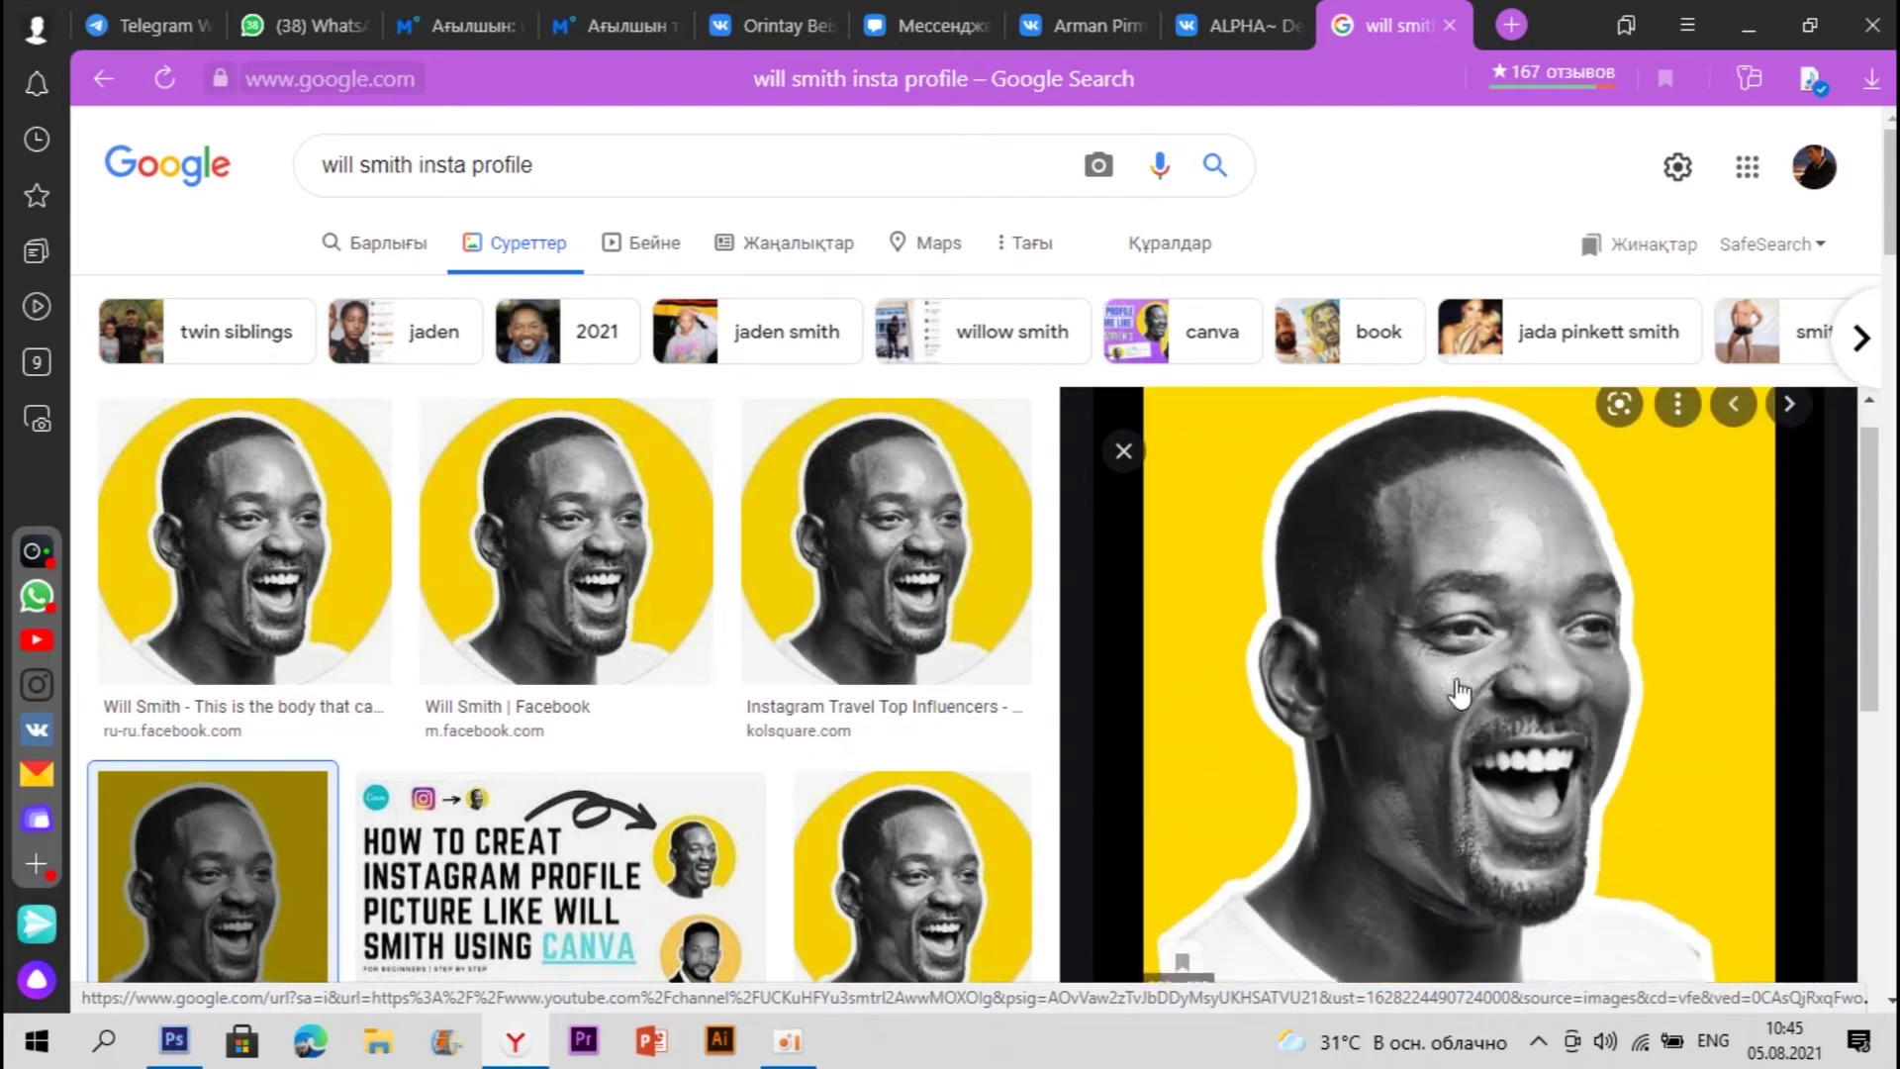
scroll(1485, 693, down, 3)
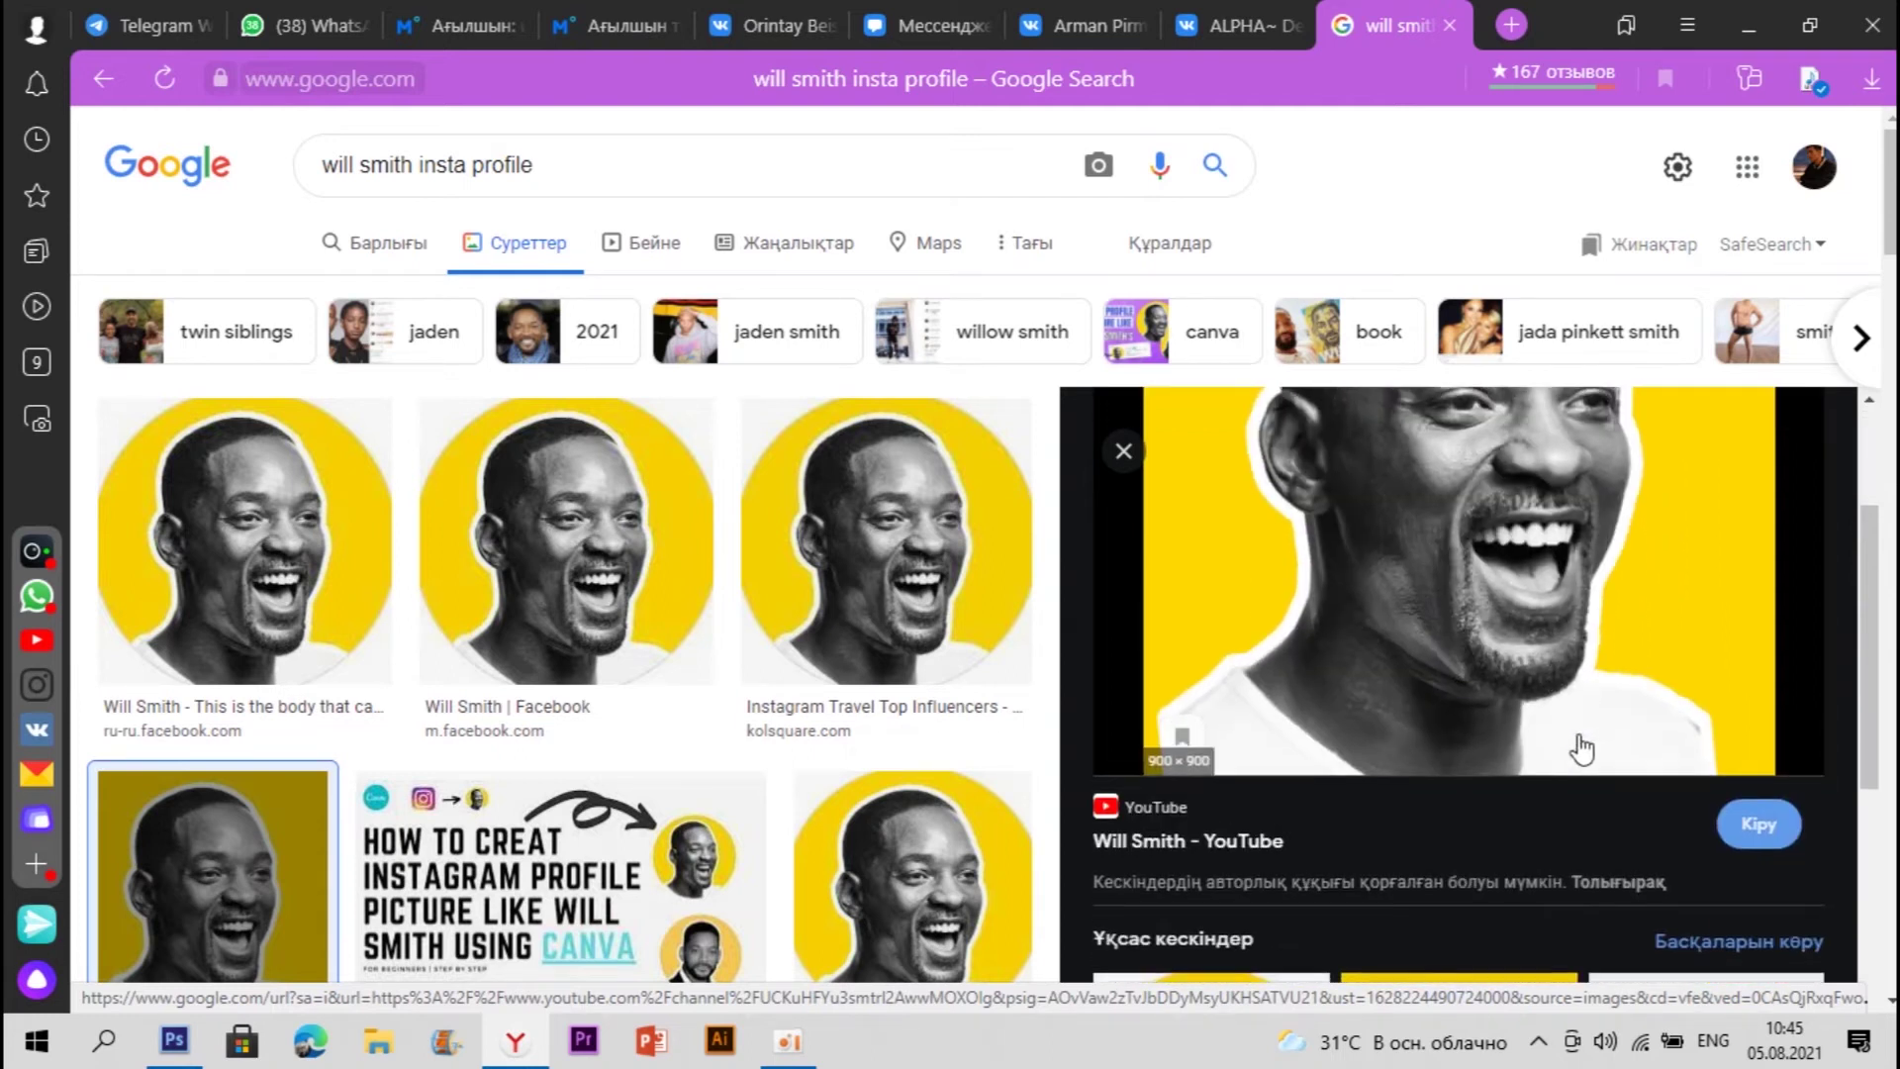
scroll(1578, 737, up, 3)
Step: Compare the Facebook version of the Will Smith portrait with the square YouTube version in the image preview
click(643, 544)
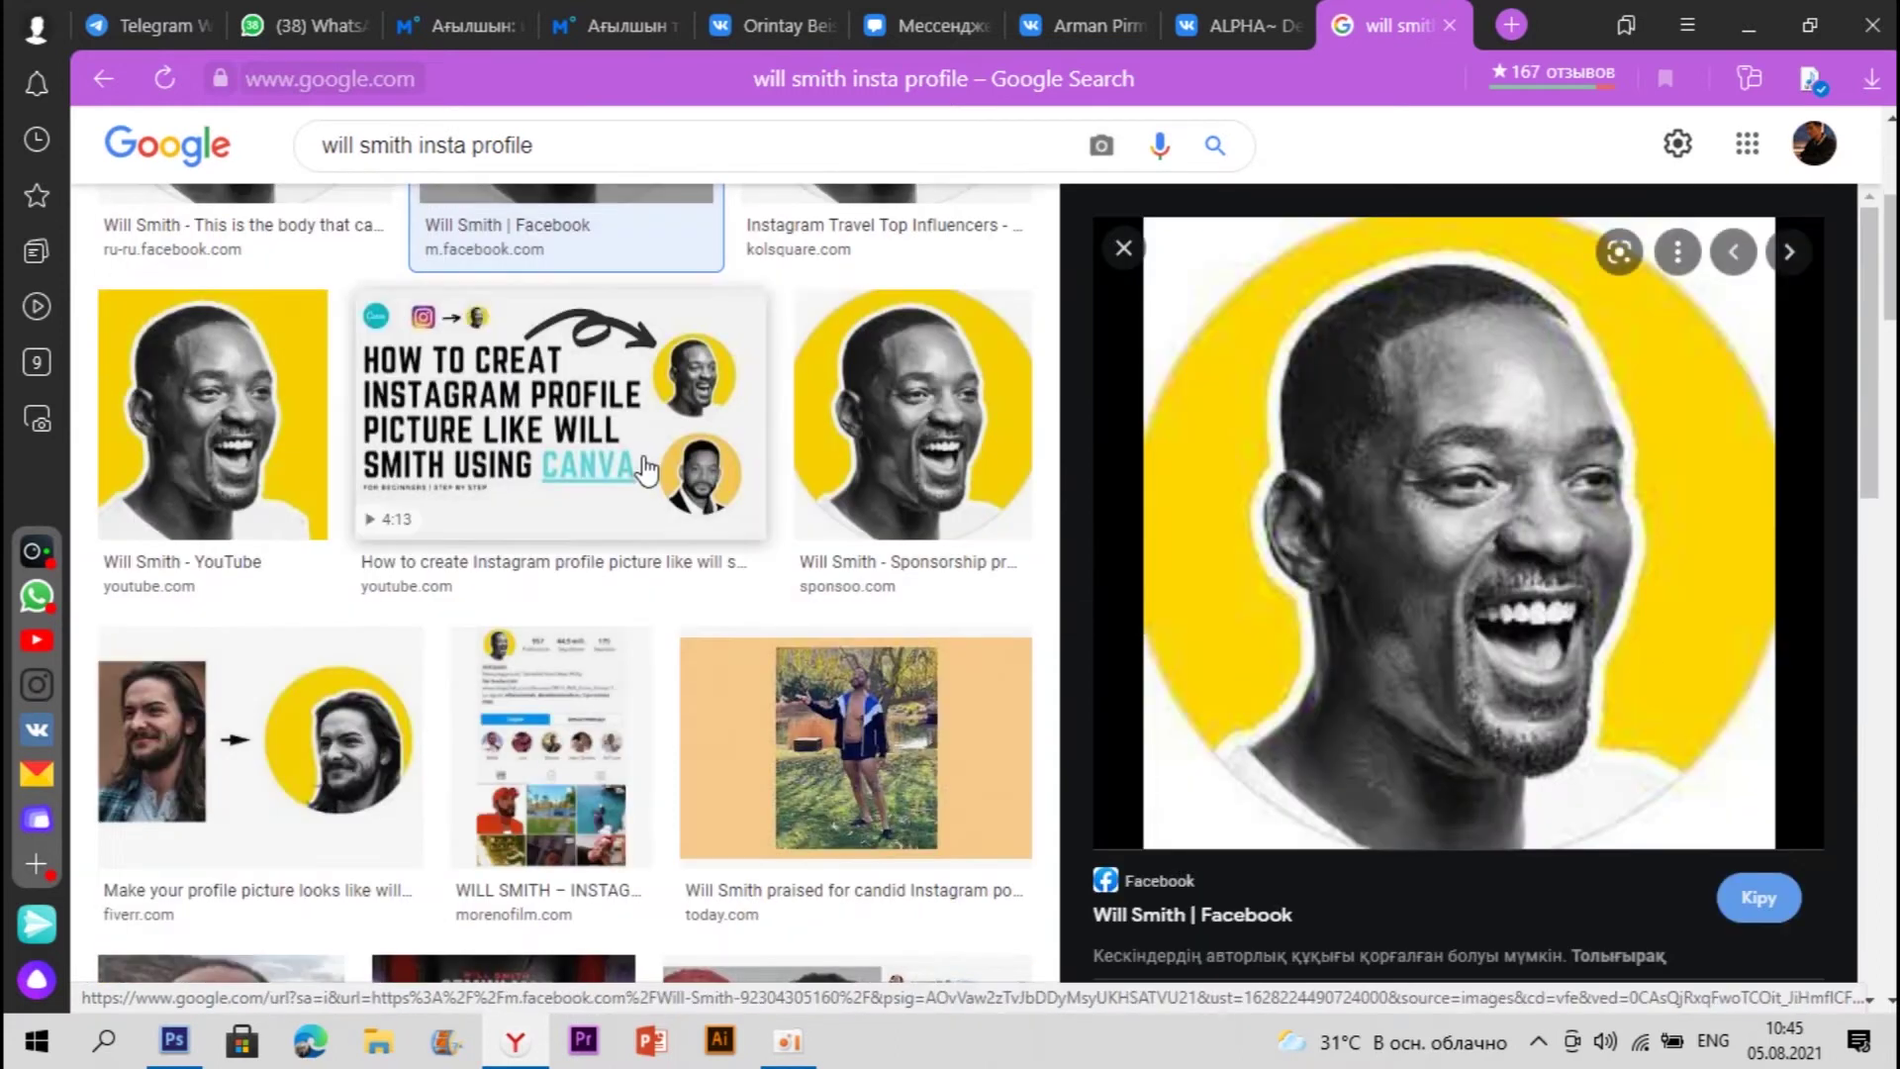
scroll(648, 466, up, 3)
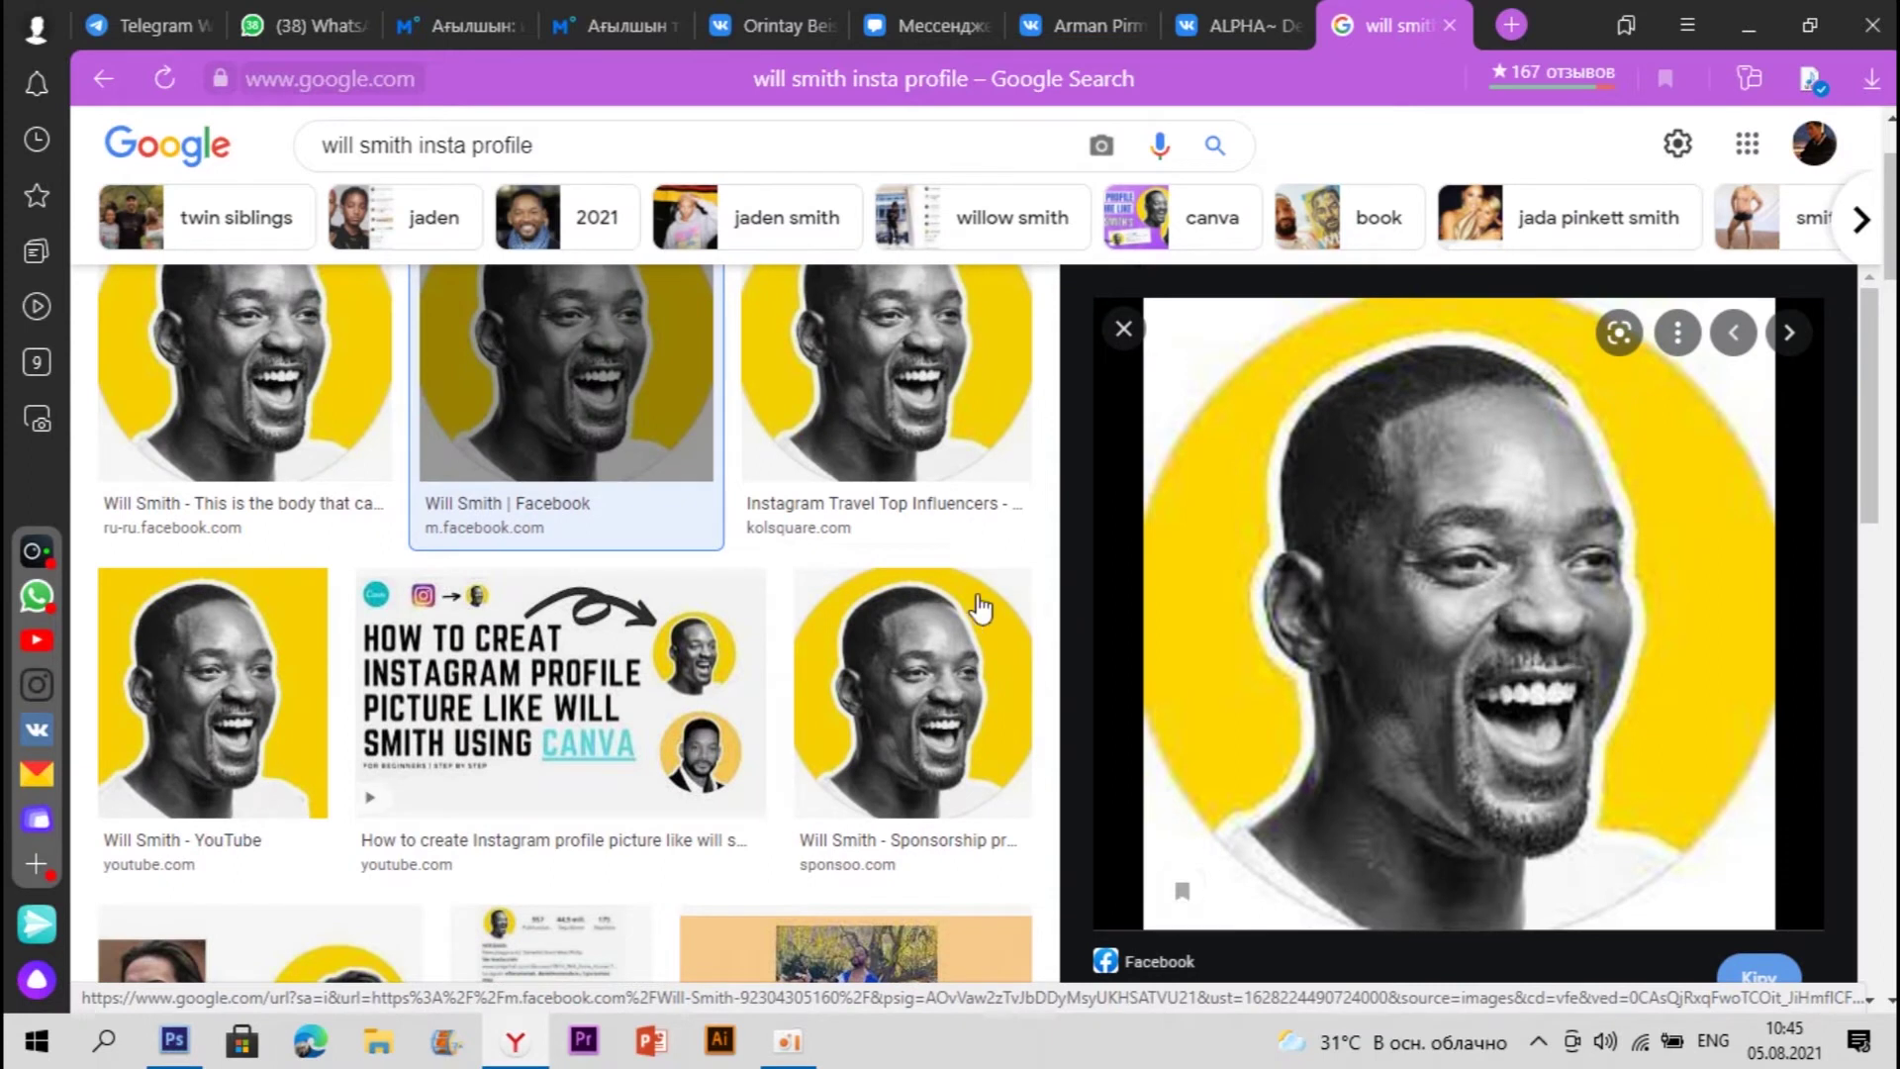
scroll(975, 601, up, 2)
scroll(621, 686, down, 2)
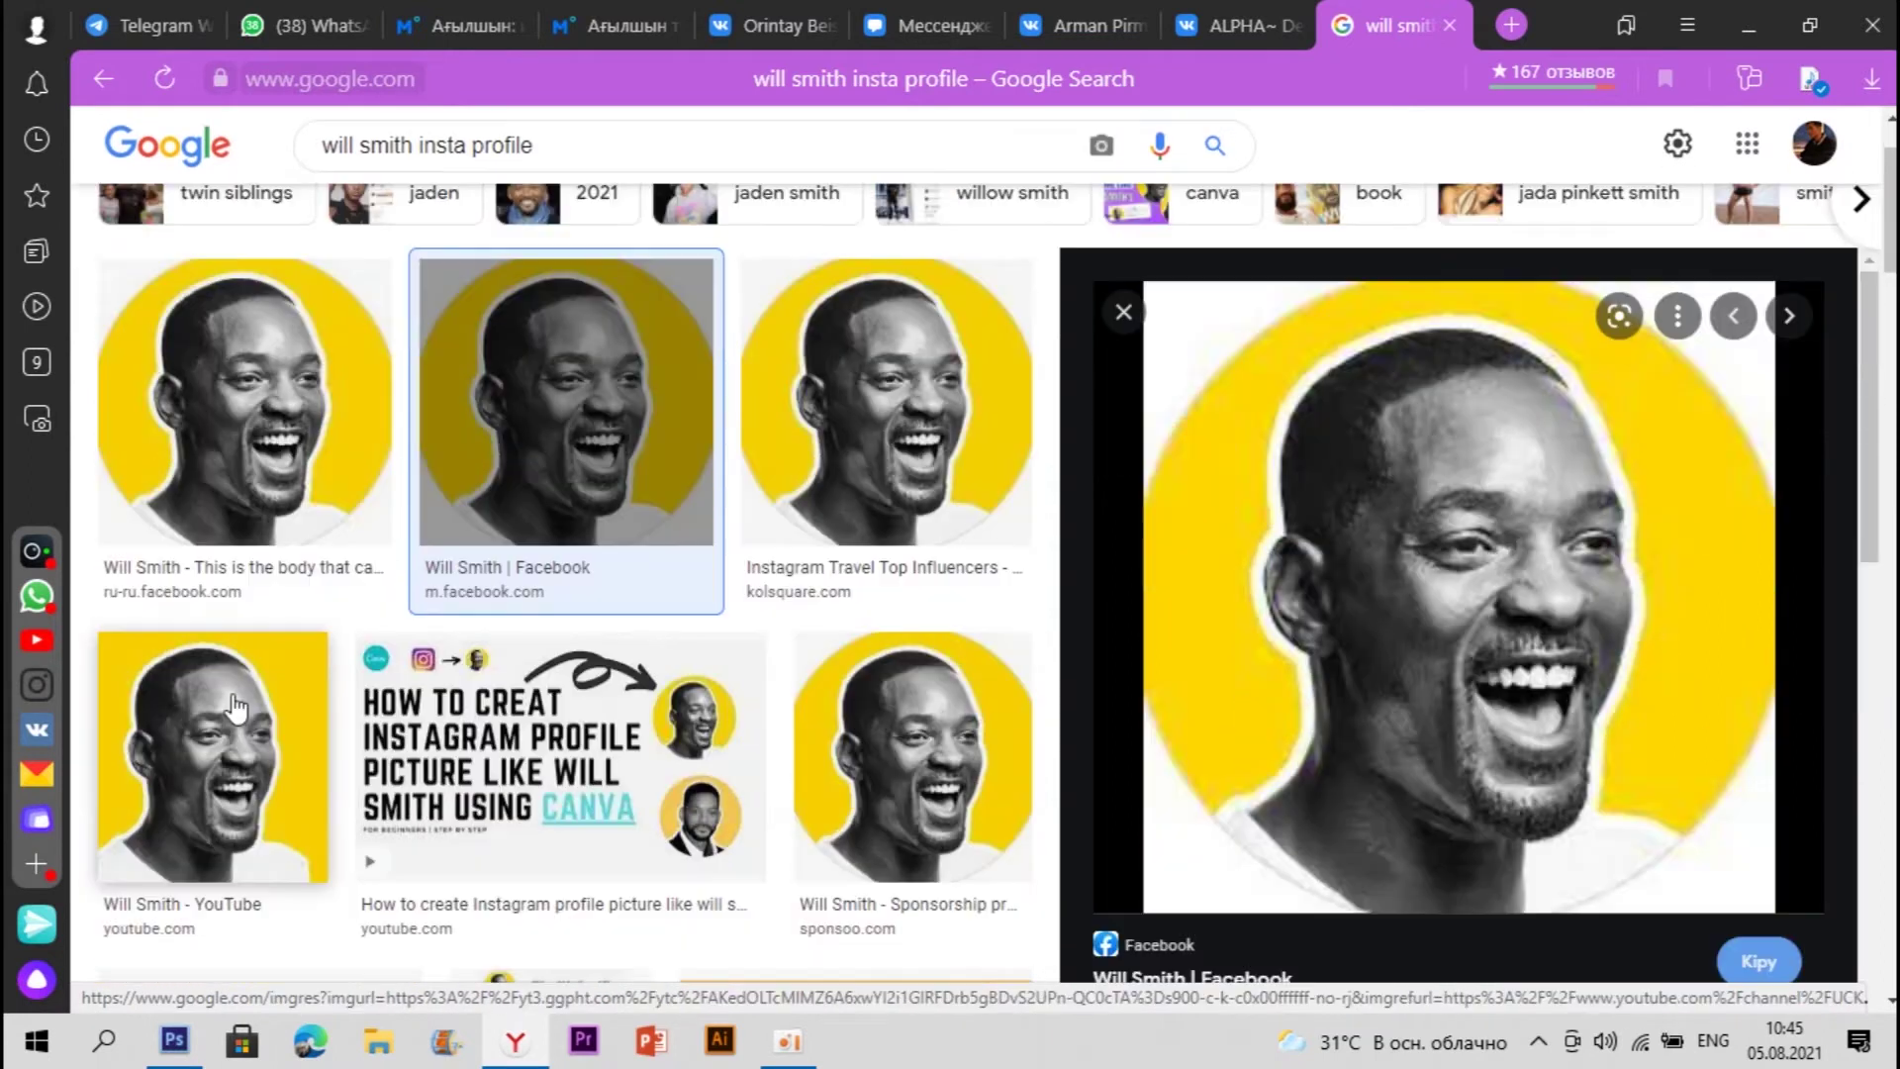
click(304, 706)
scroll(305, 705, down, 1)
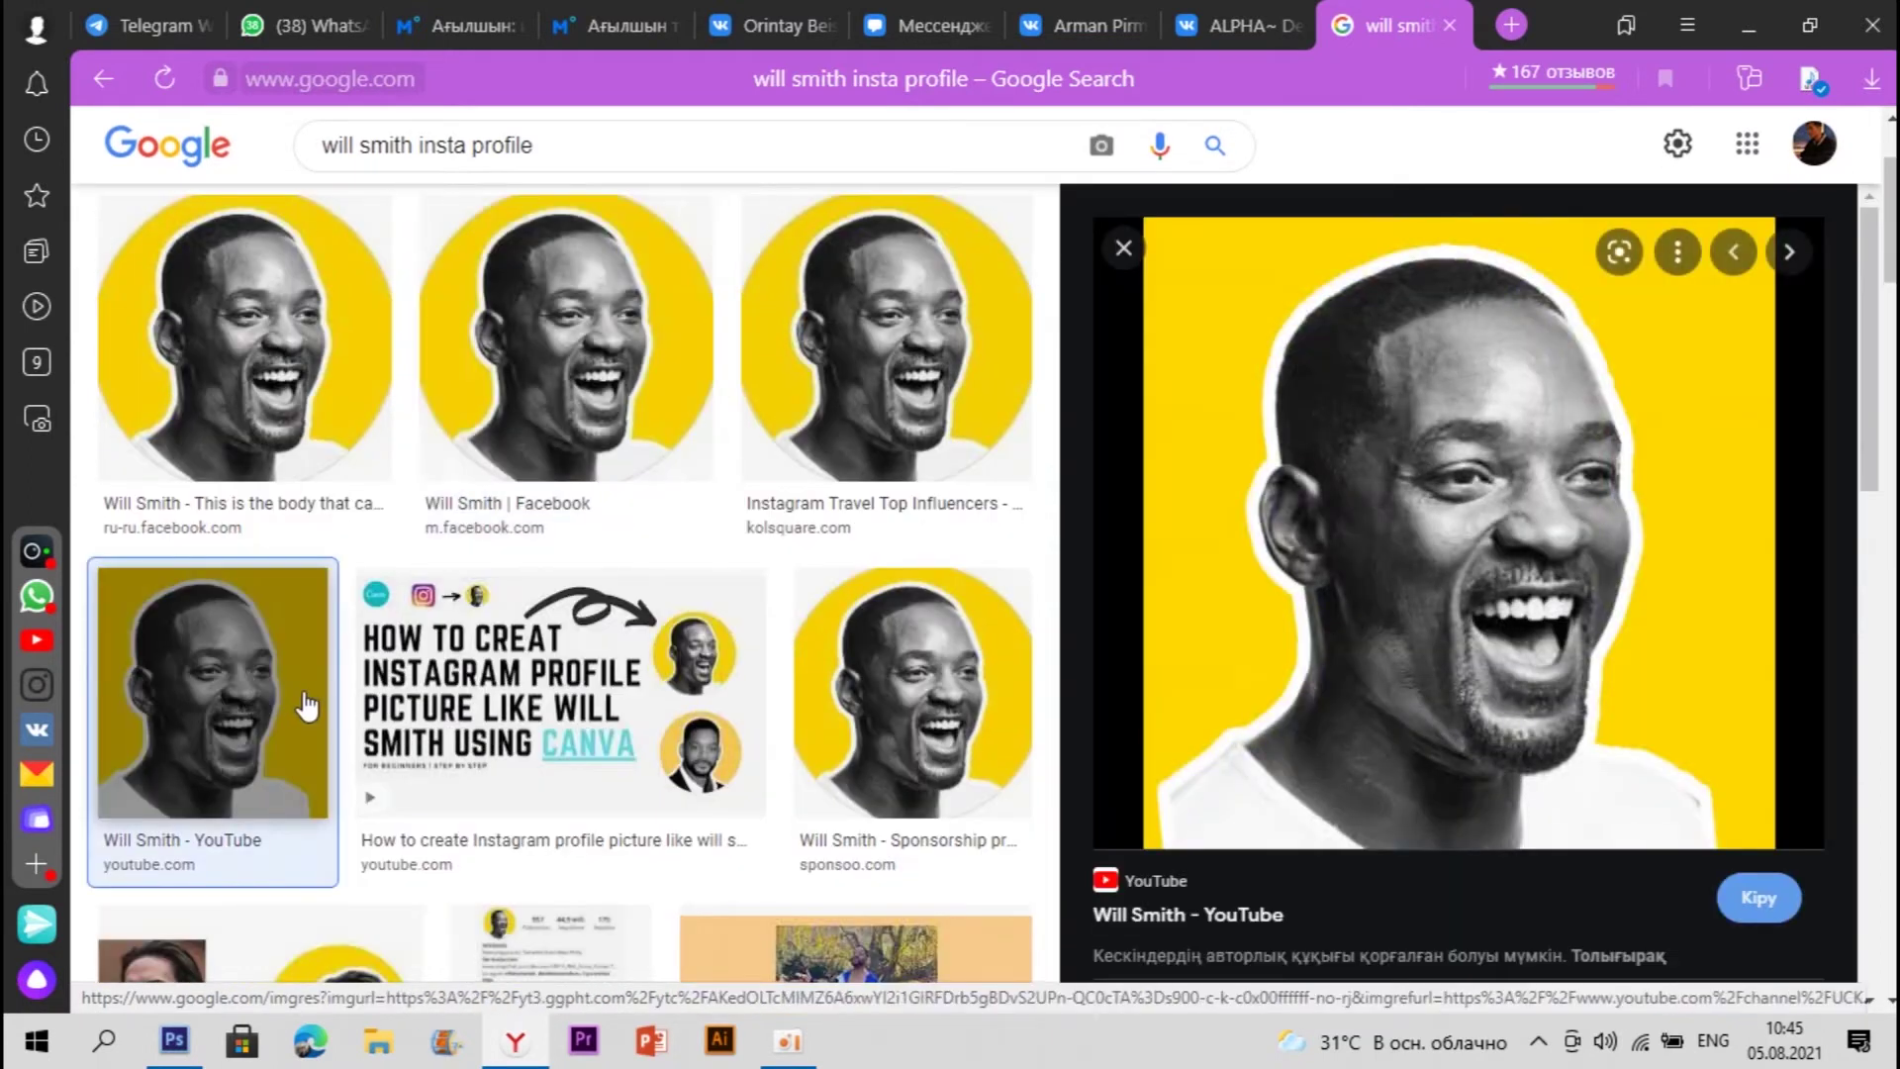
Step: Copy the square YouTube portrait of Will Smith from the browser's image preview
mouse_move(174, 1039)
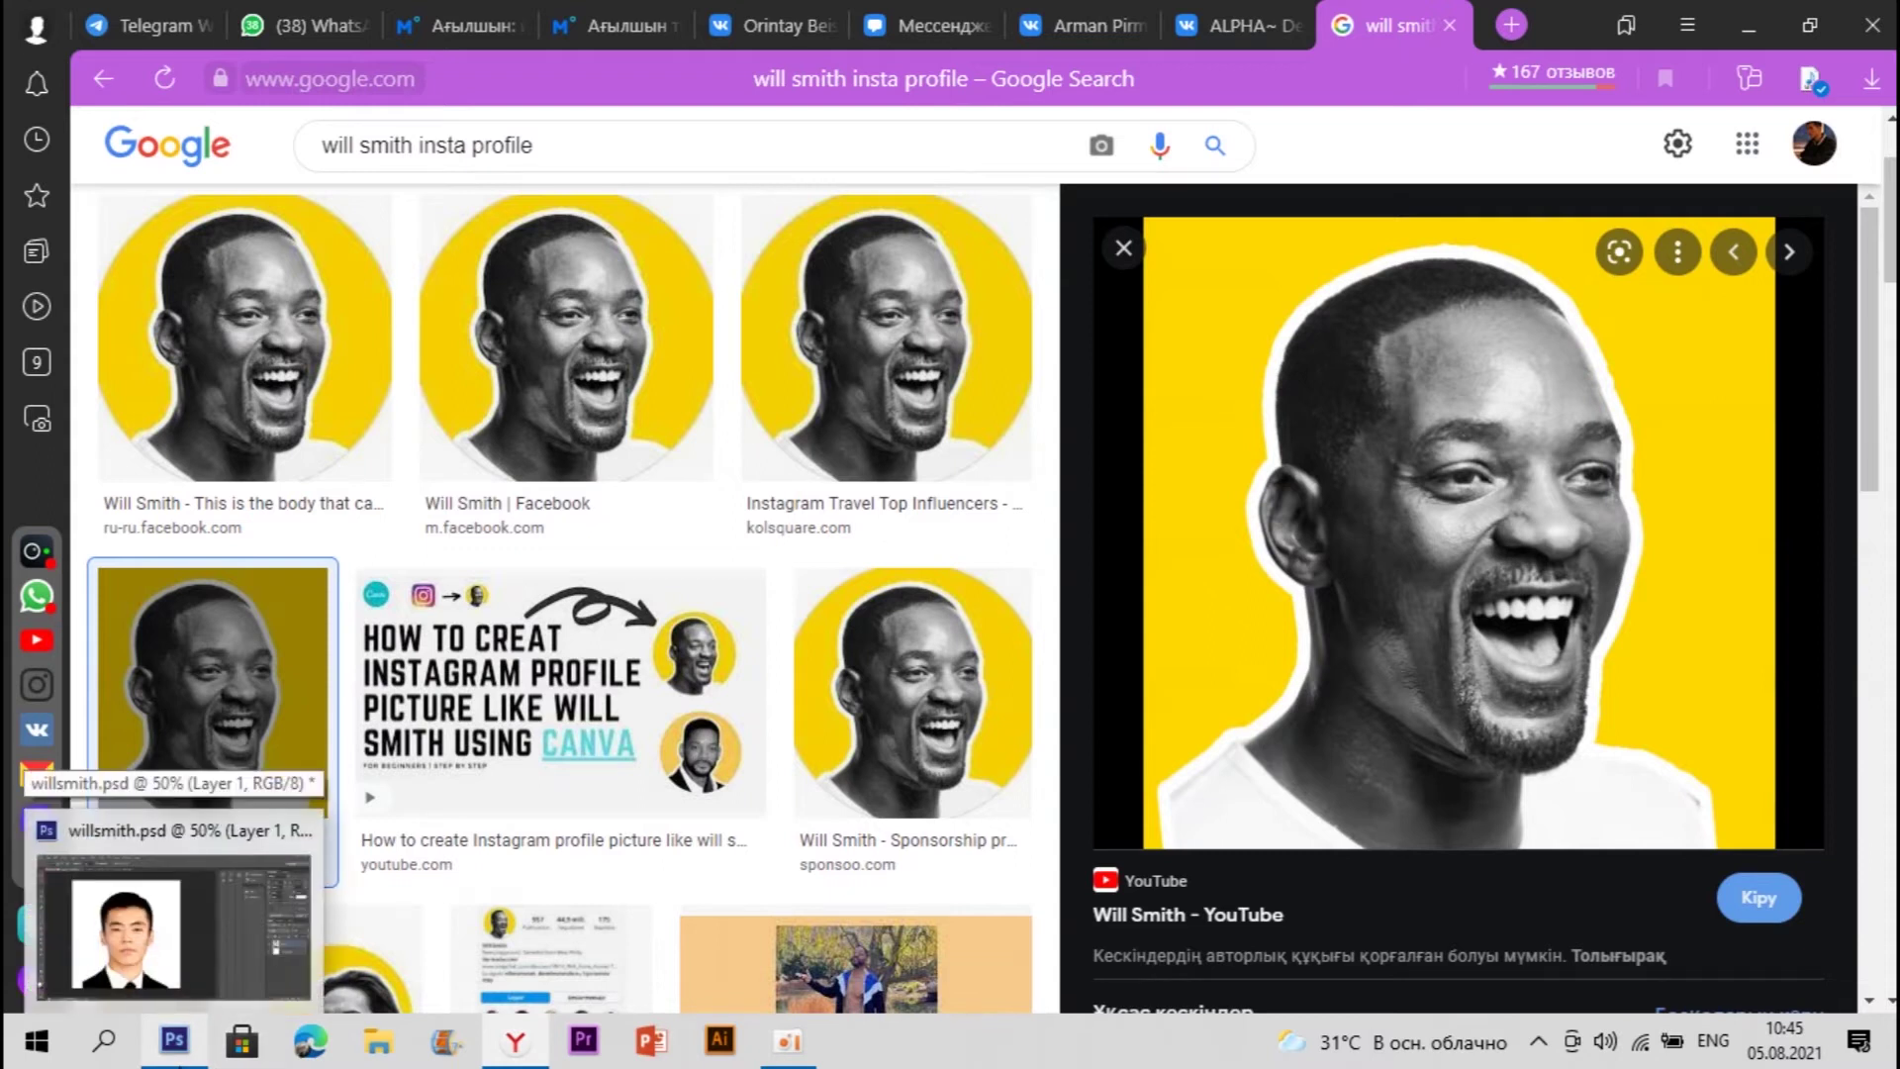
click(173, 921)
key(alt+Tab)
right_click(1412, 409)
click(1549, 804)
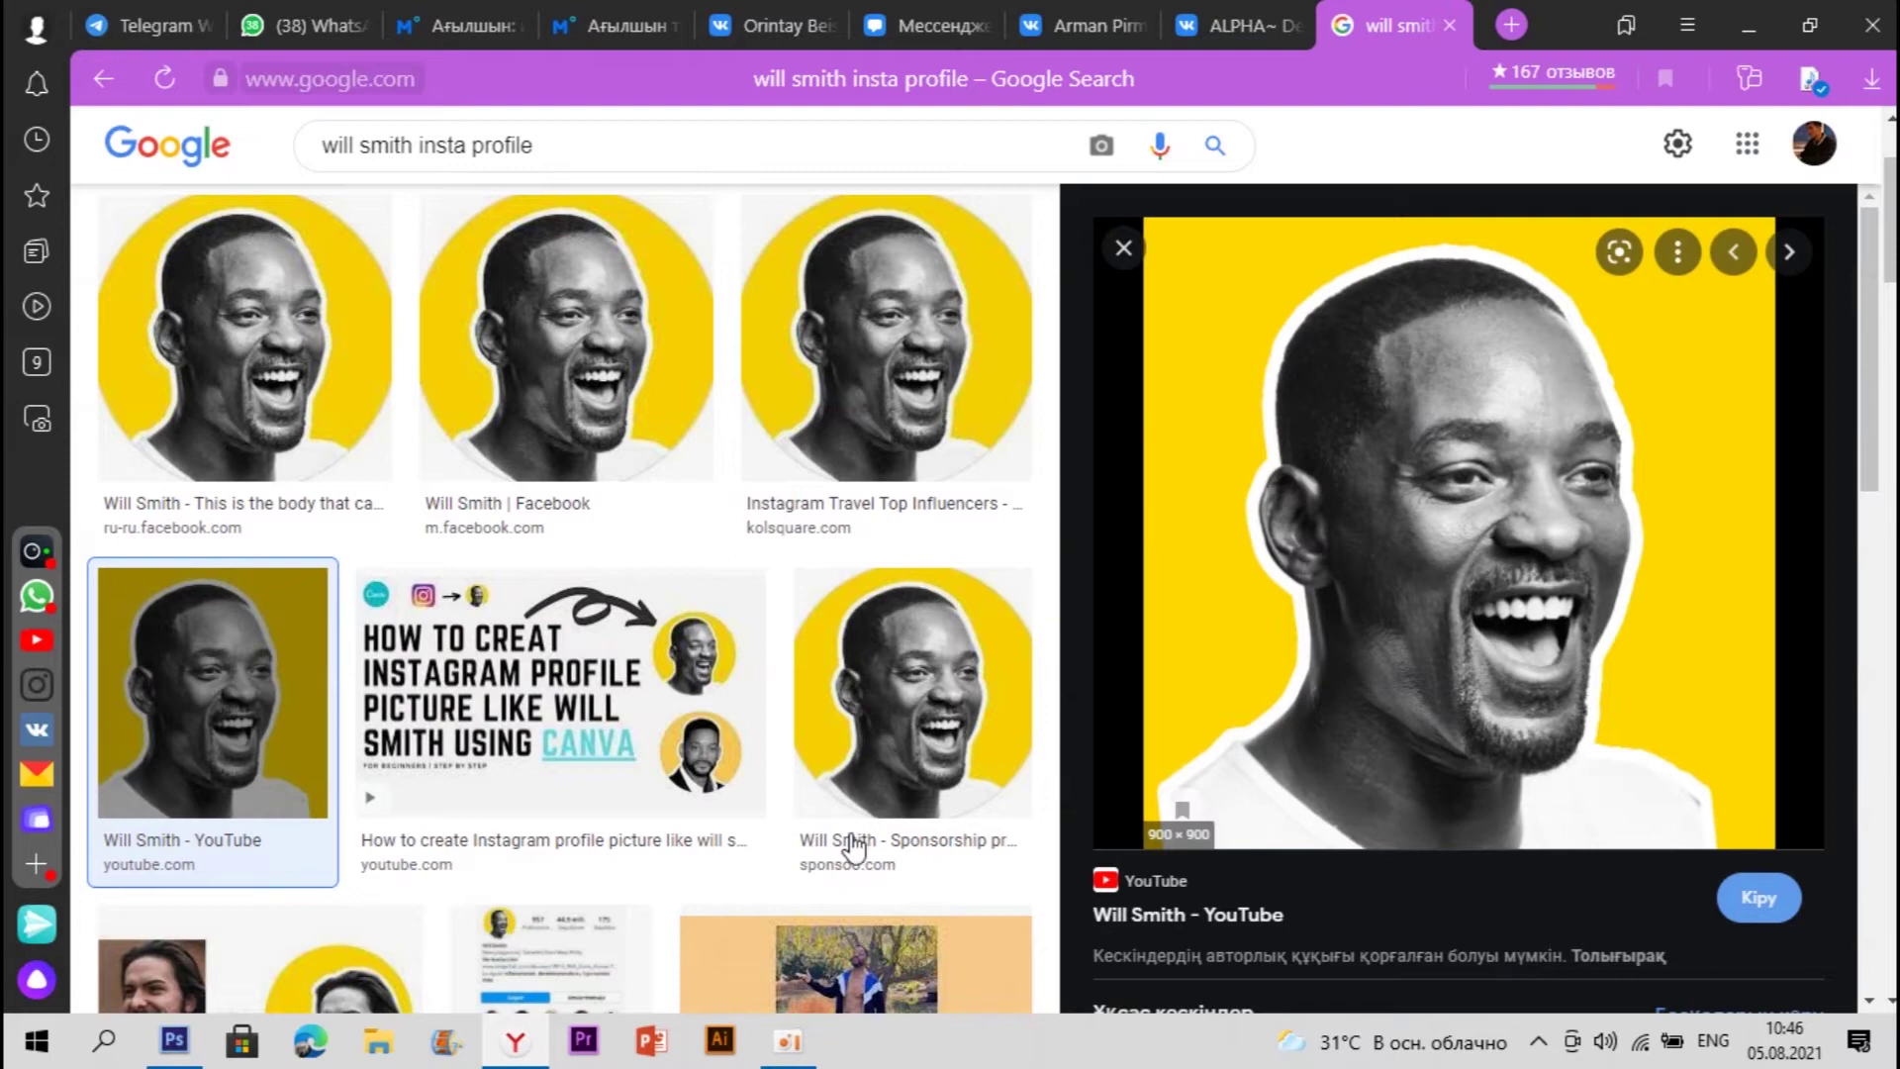
Step: Switch to Photoshop, hide the portrait on Layer 1 and make the Background layer active
click(173, 1041)
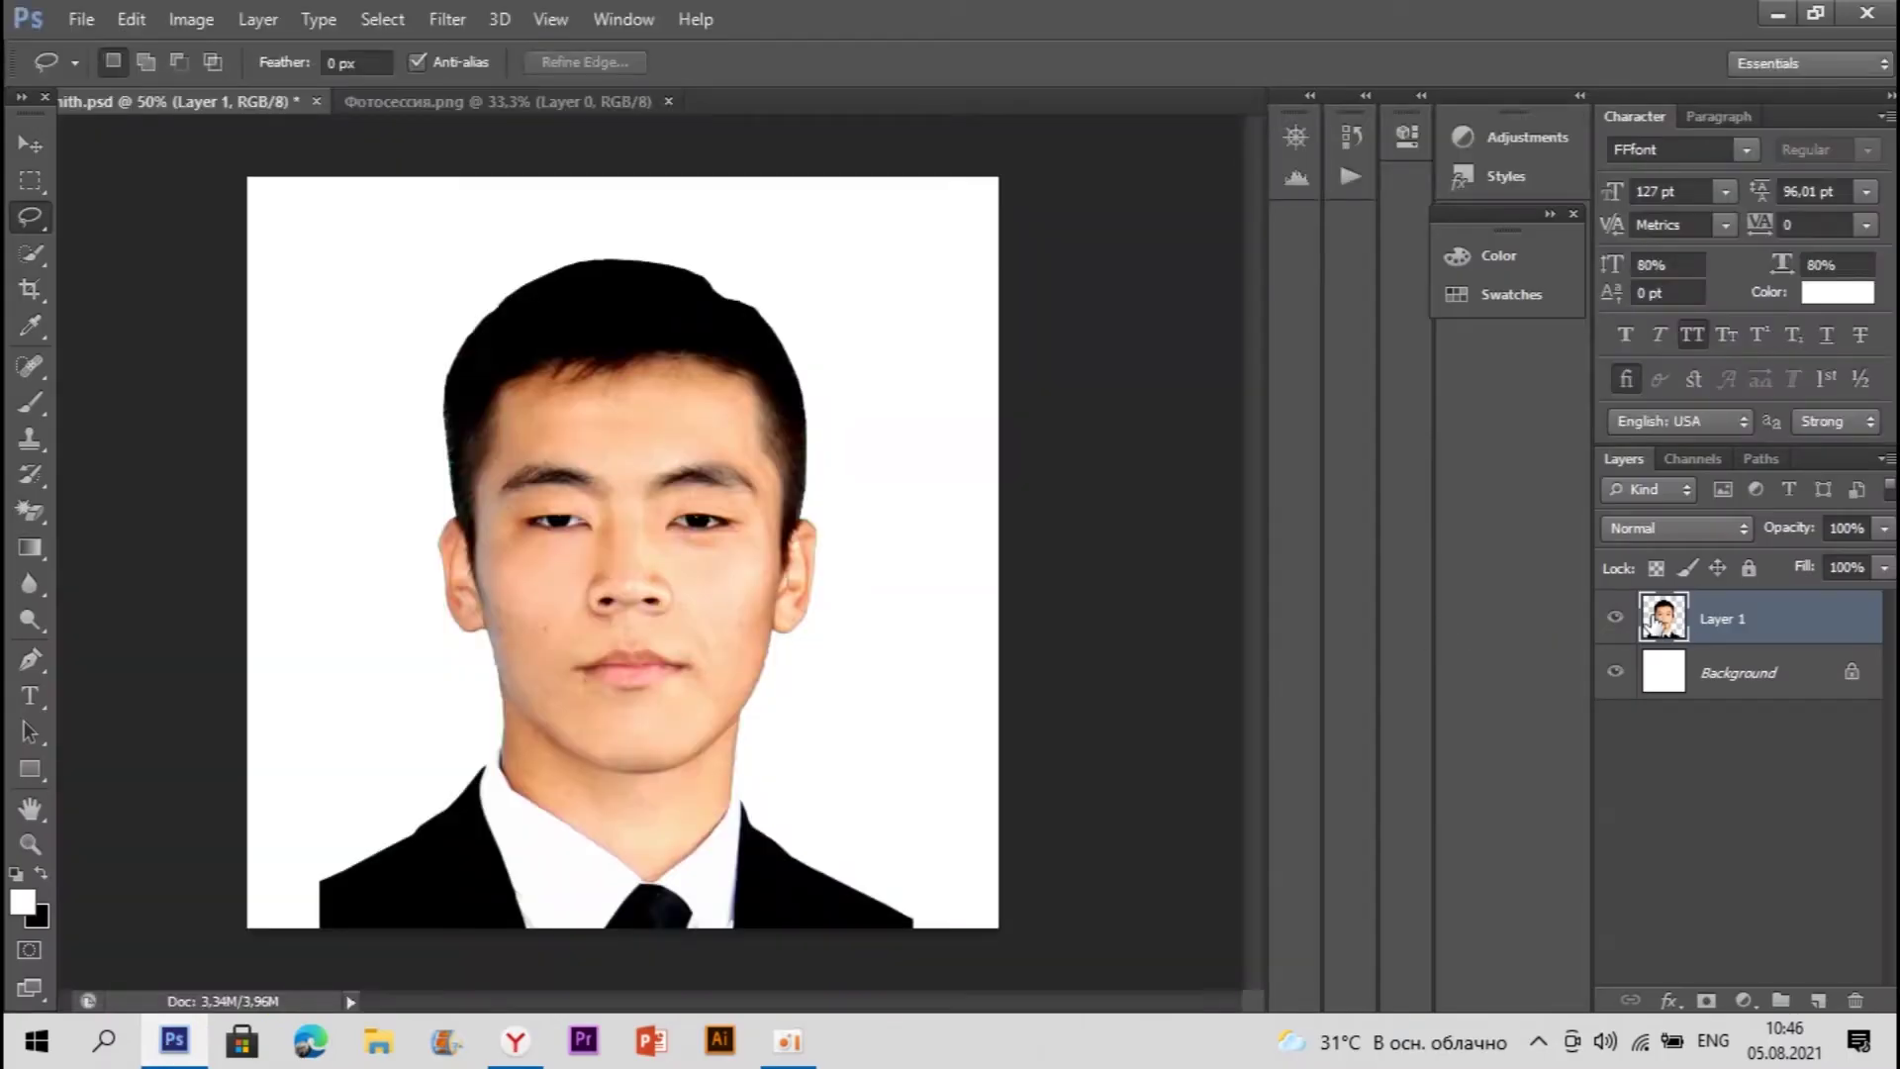
click(1615, 619)
click(1747, 679)
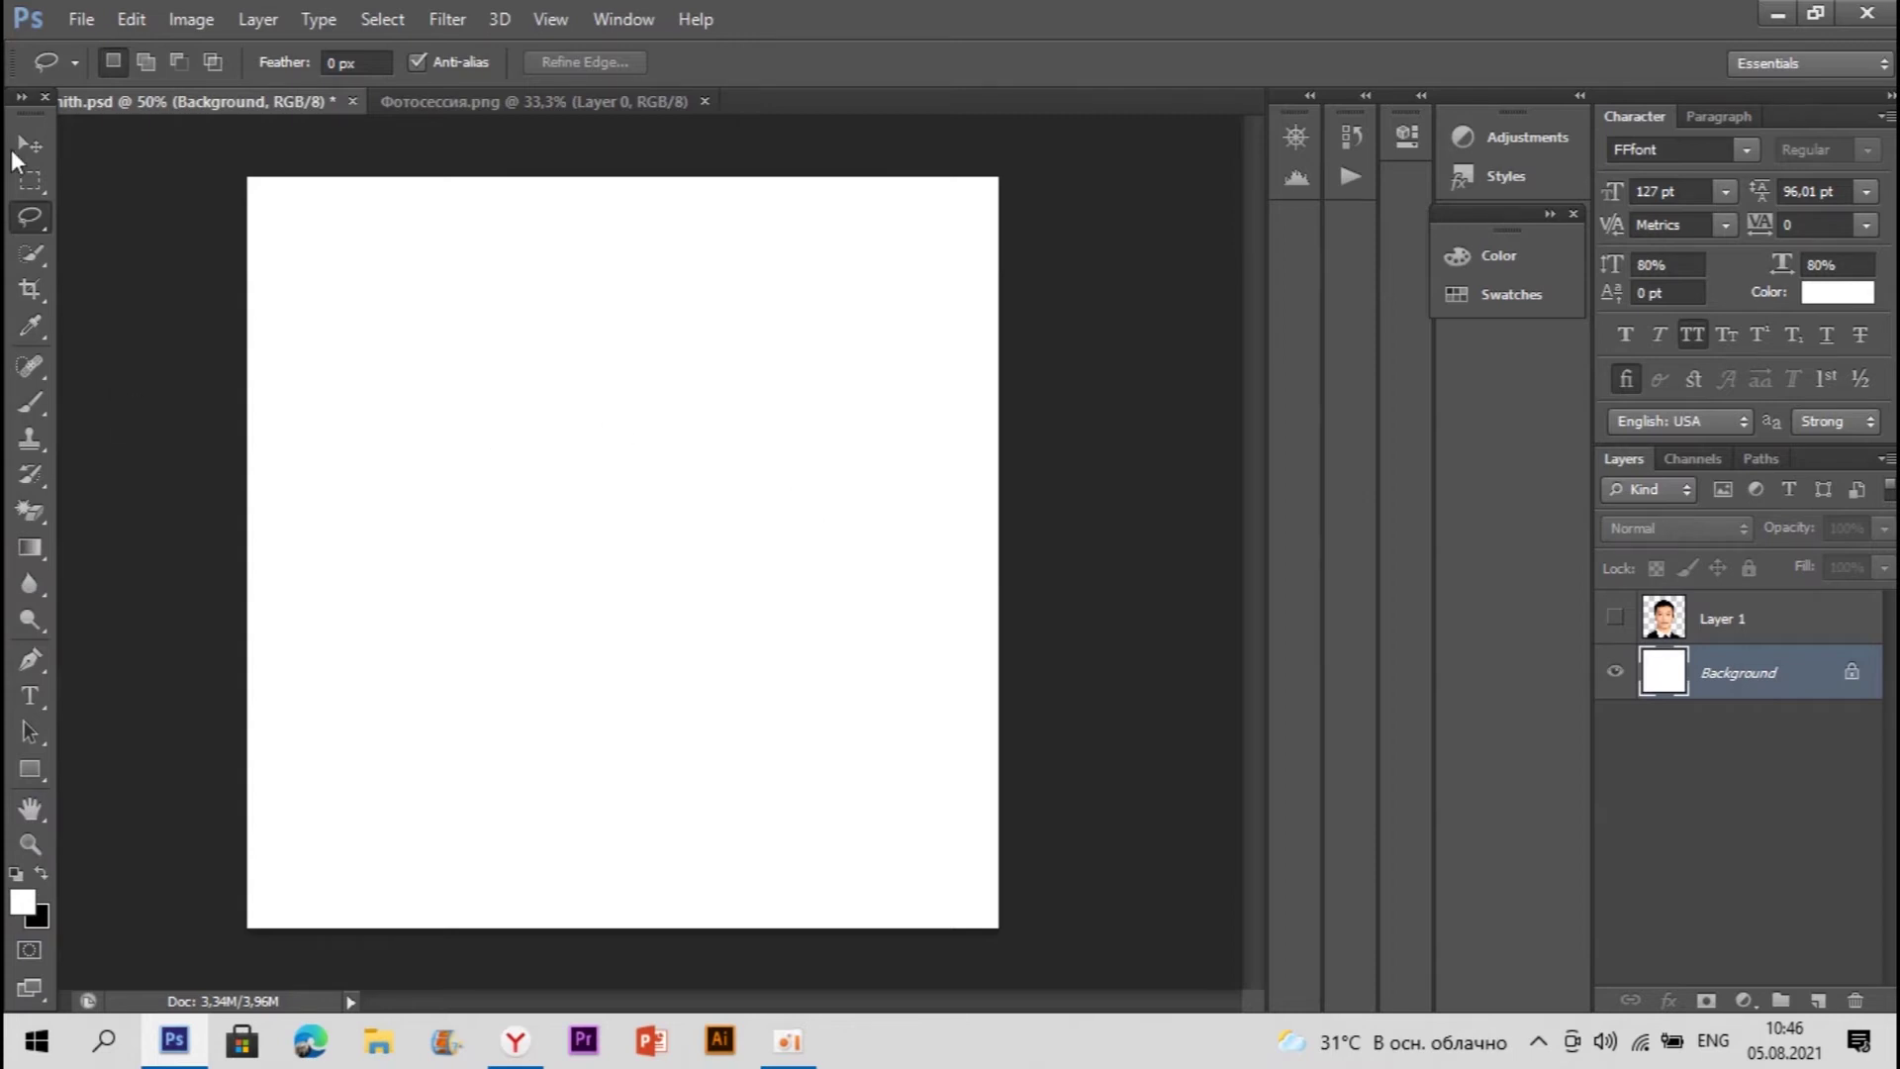
click(29, 180)
Step: Copy the YouTube Will Smith image from the browser and paste it above the Background layer in the willsmith document
click(516, 1047)
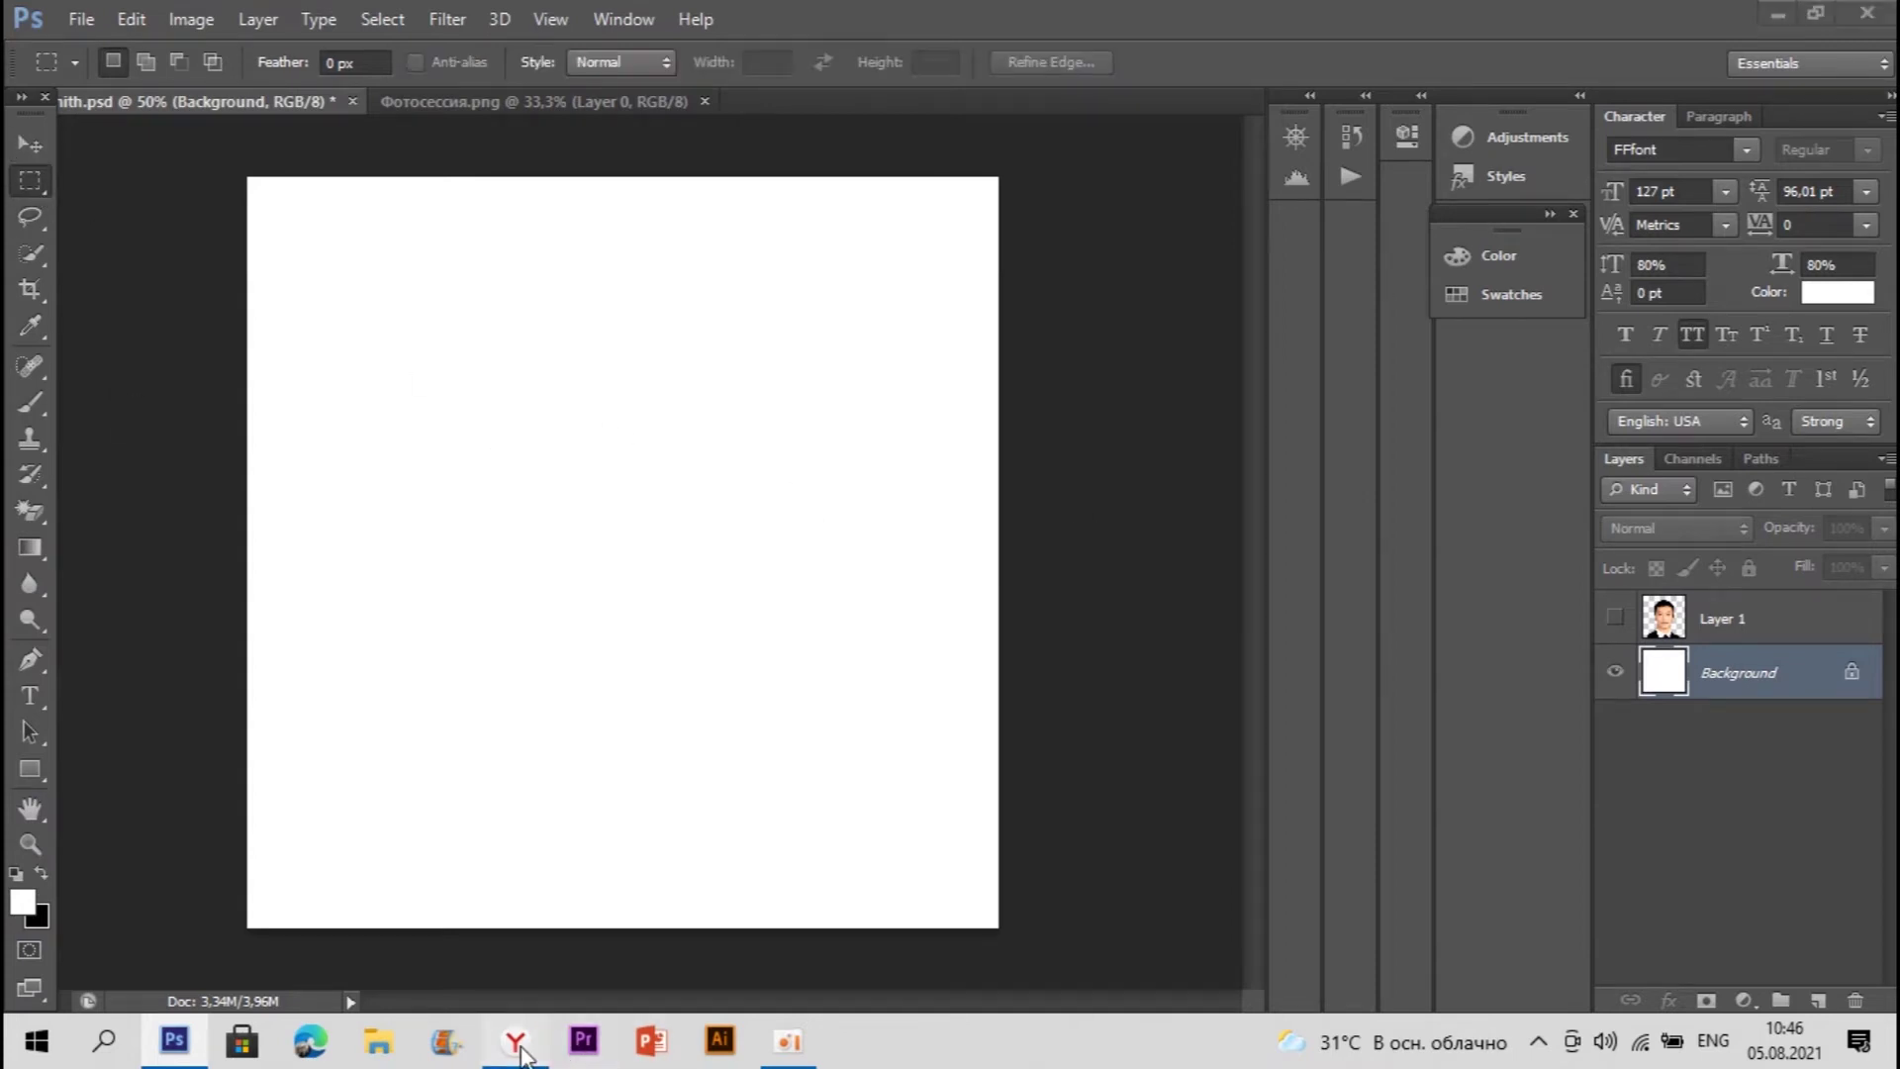
right_click(1504, 805)
click(1544, 805)
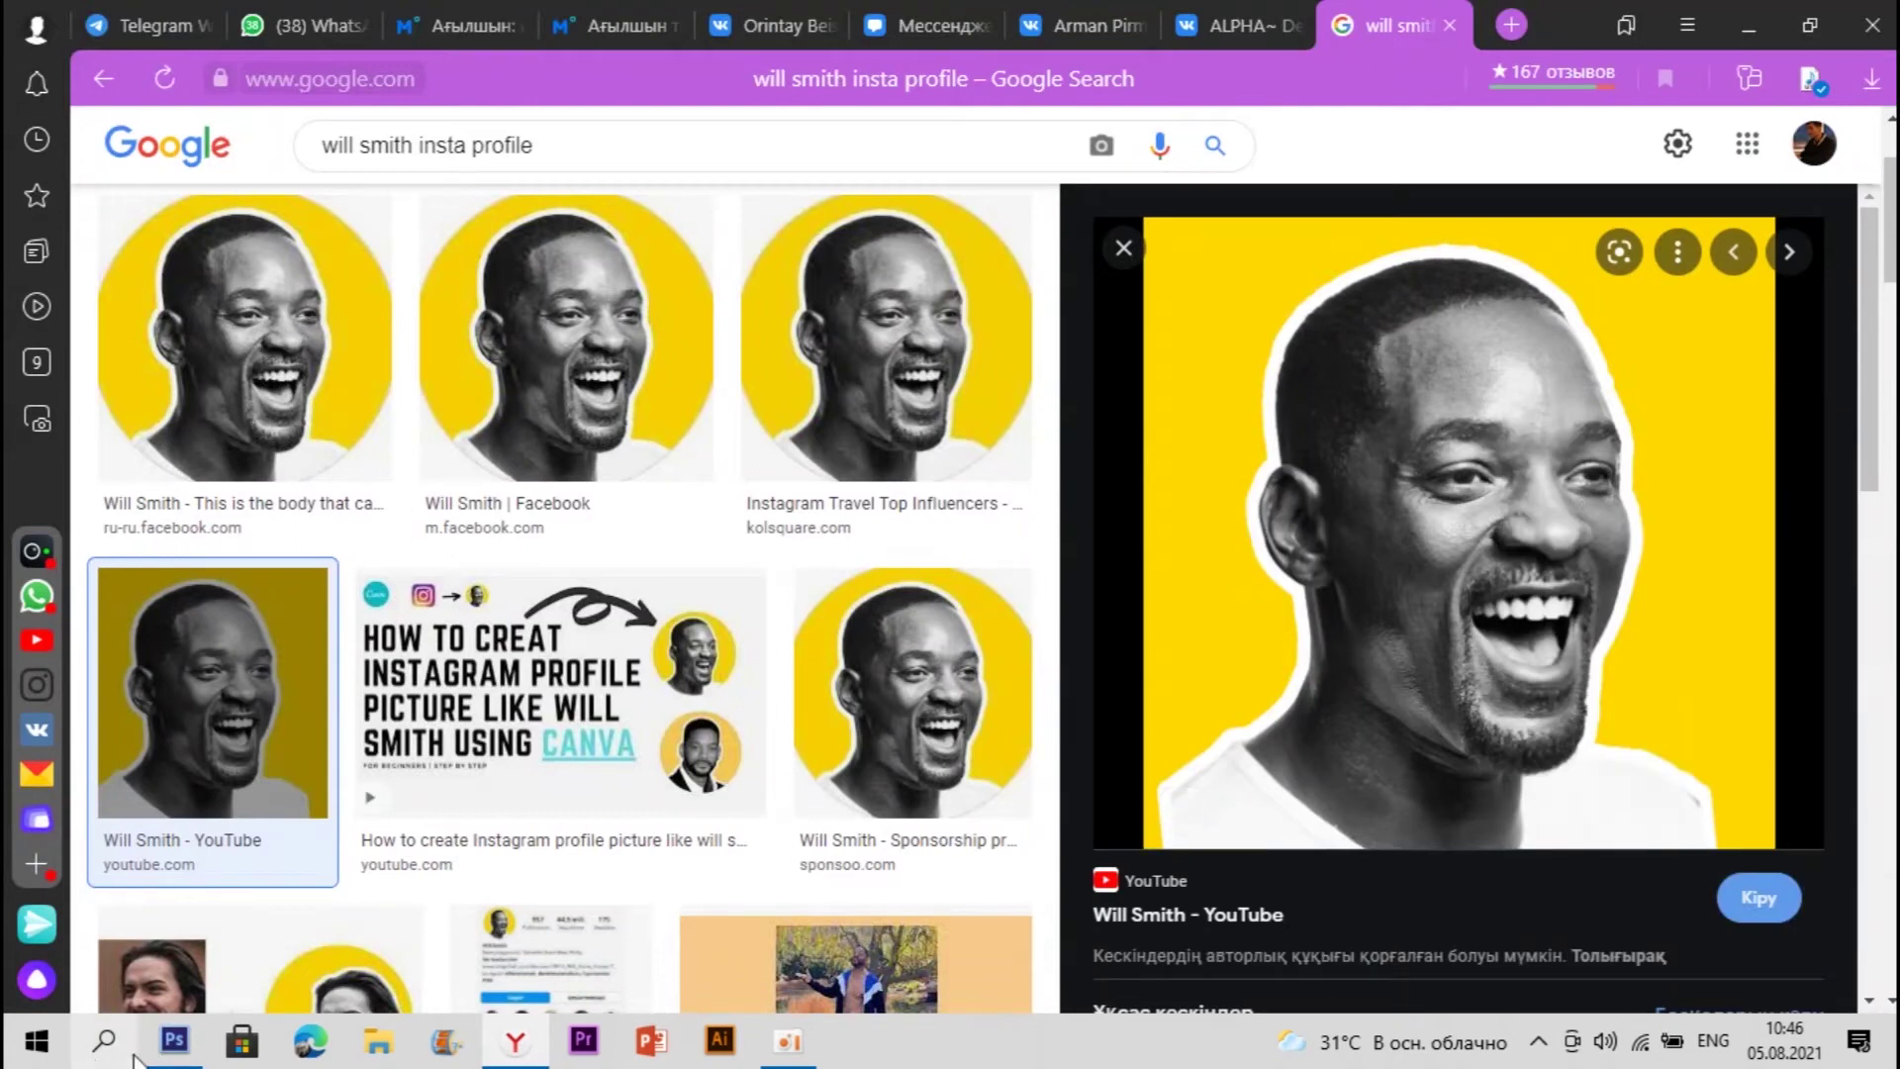
click(176, 1039)
key(ctrl+v)
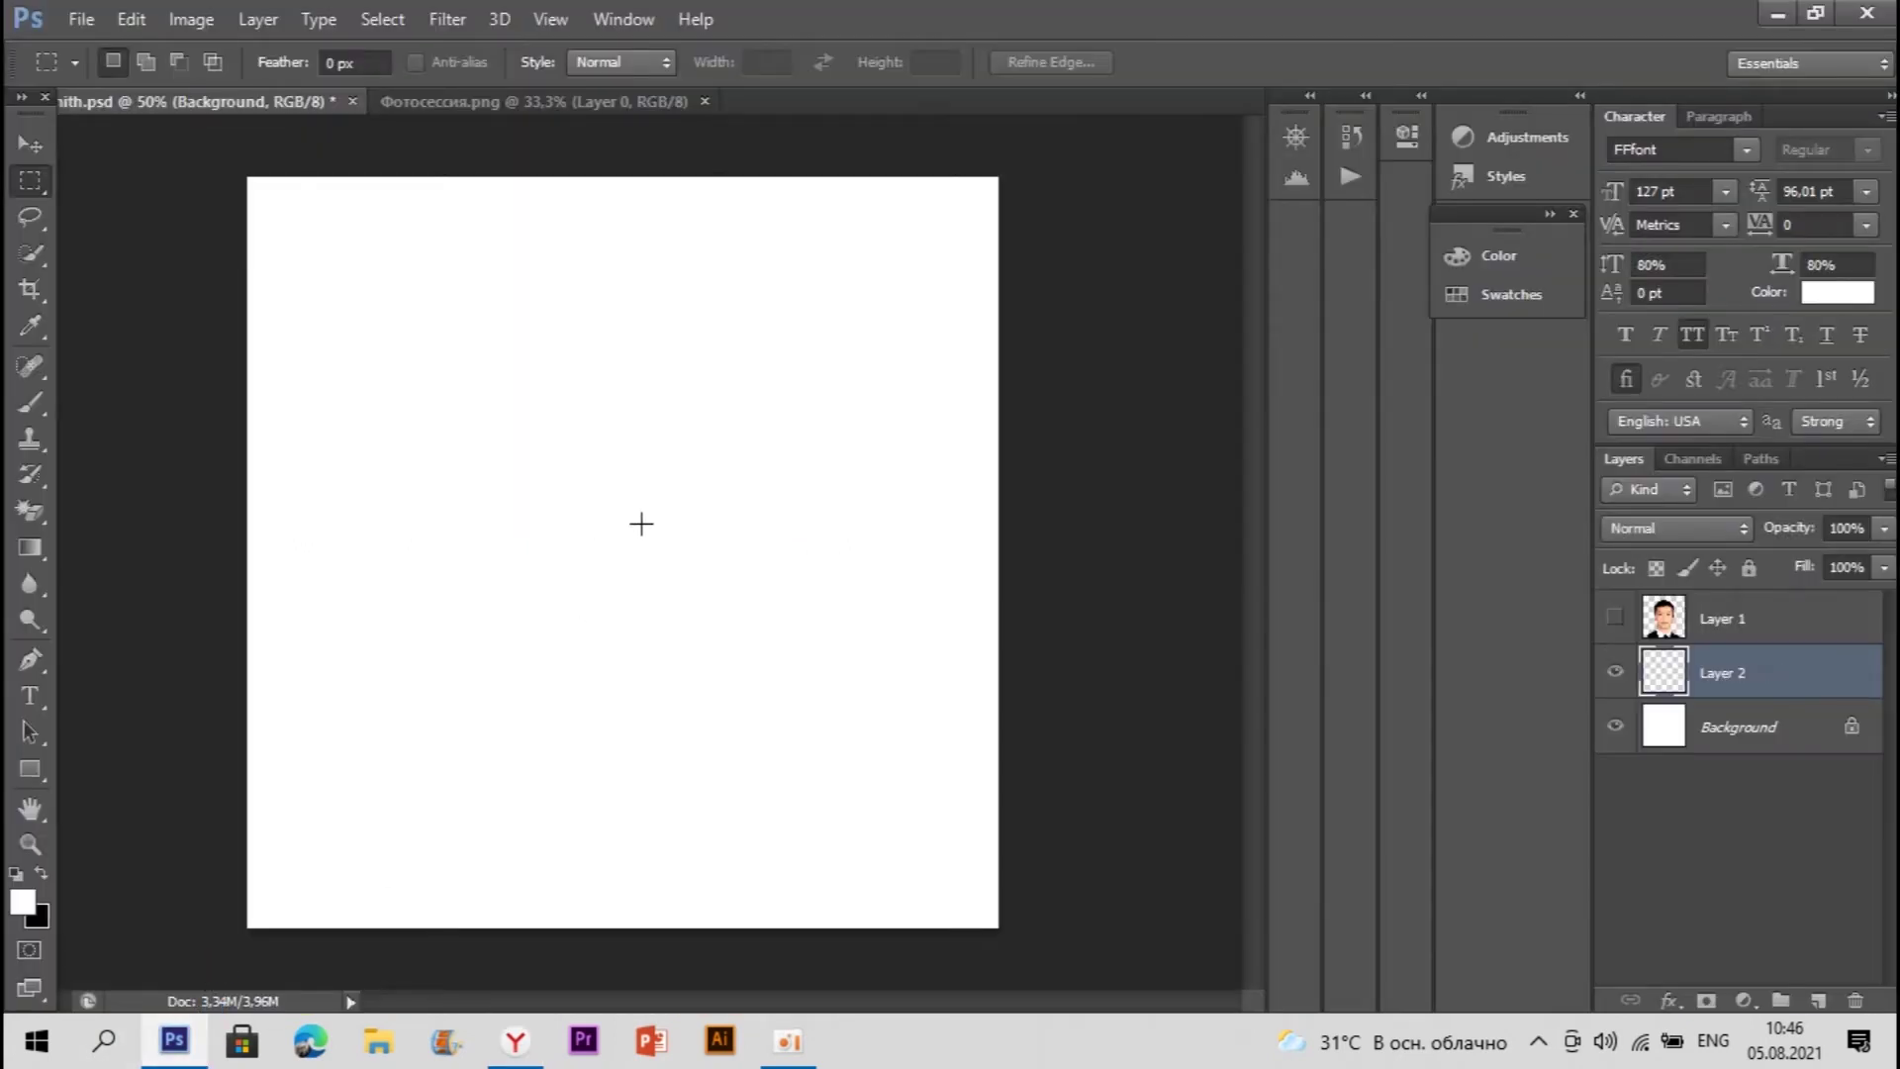
Step: Sample the yellow backdrop of the pasted Will Smith image as the foreground color and hide that layer
click(31, 327)
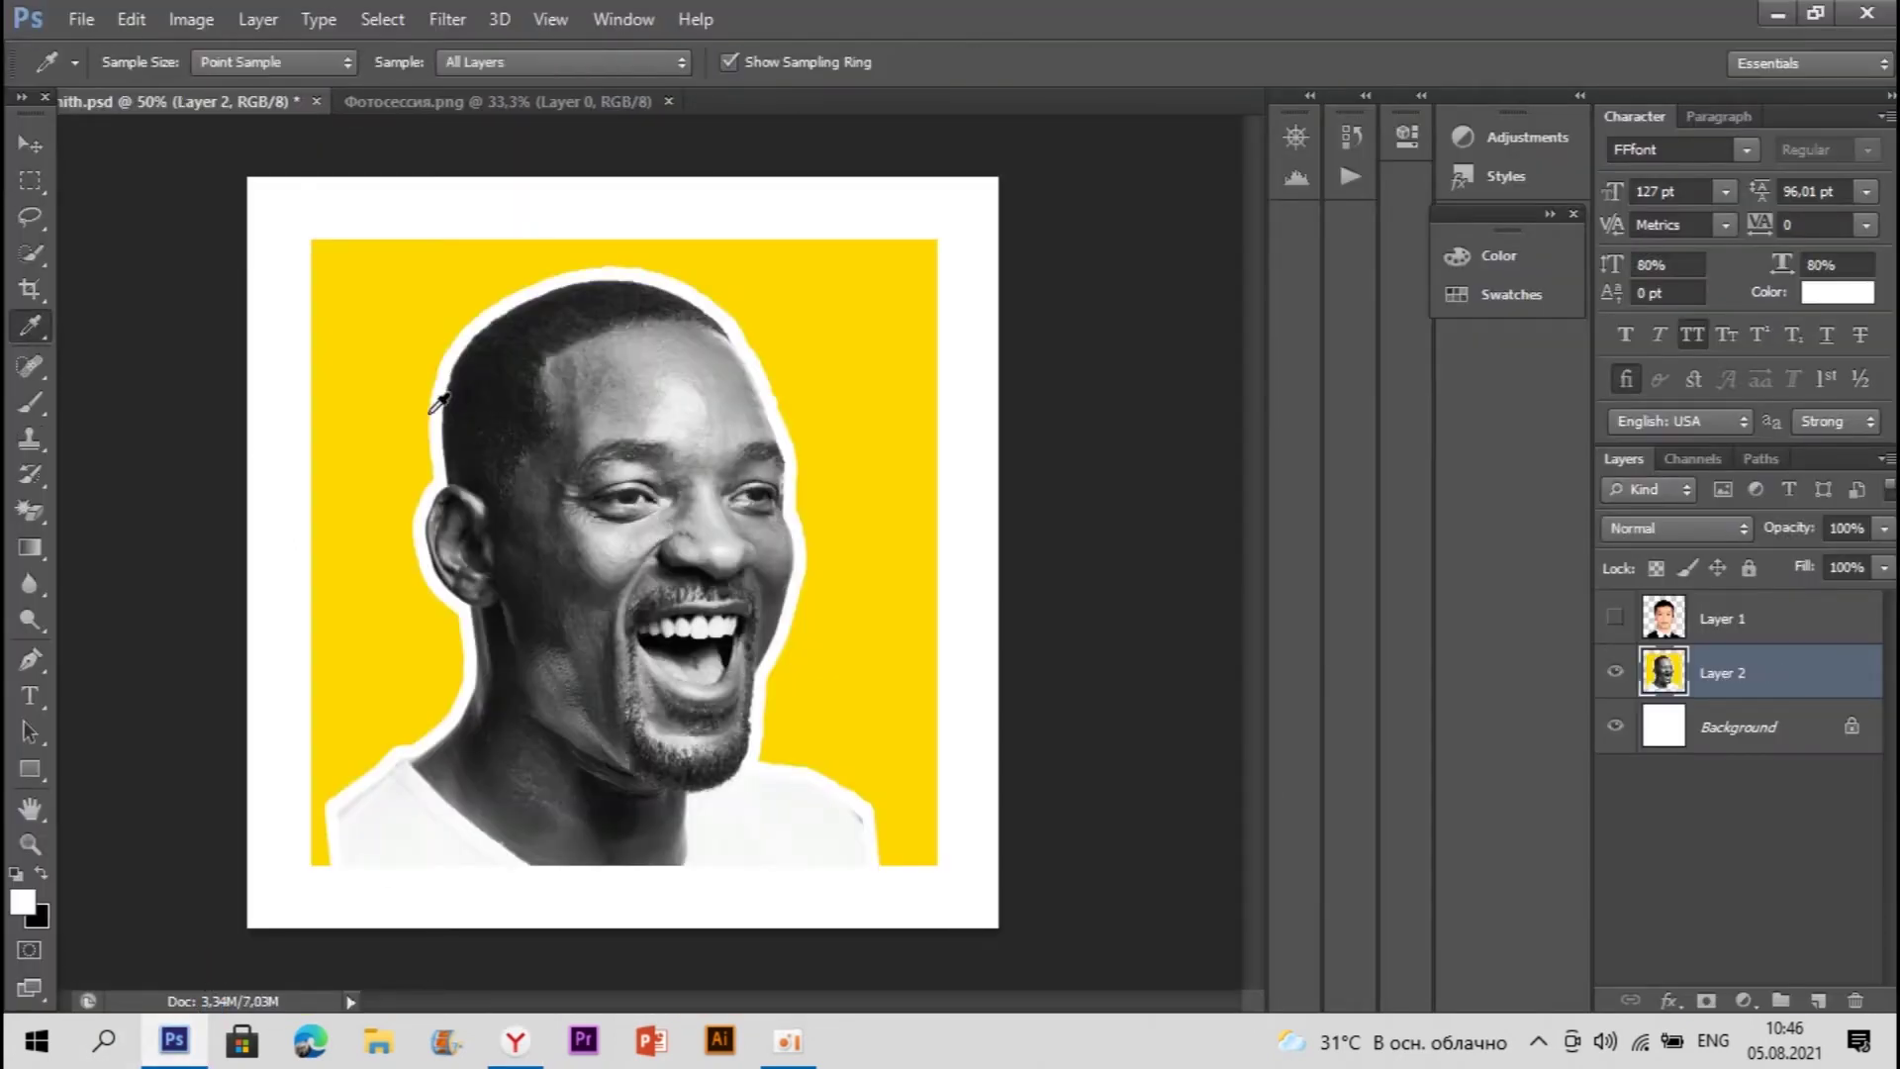
click(403, 413)
click(1617, 672)
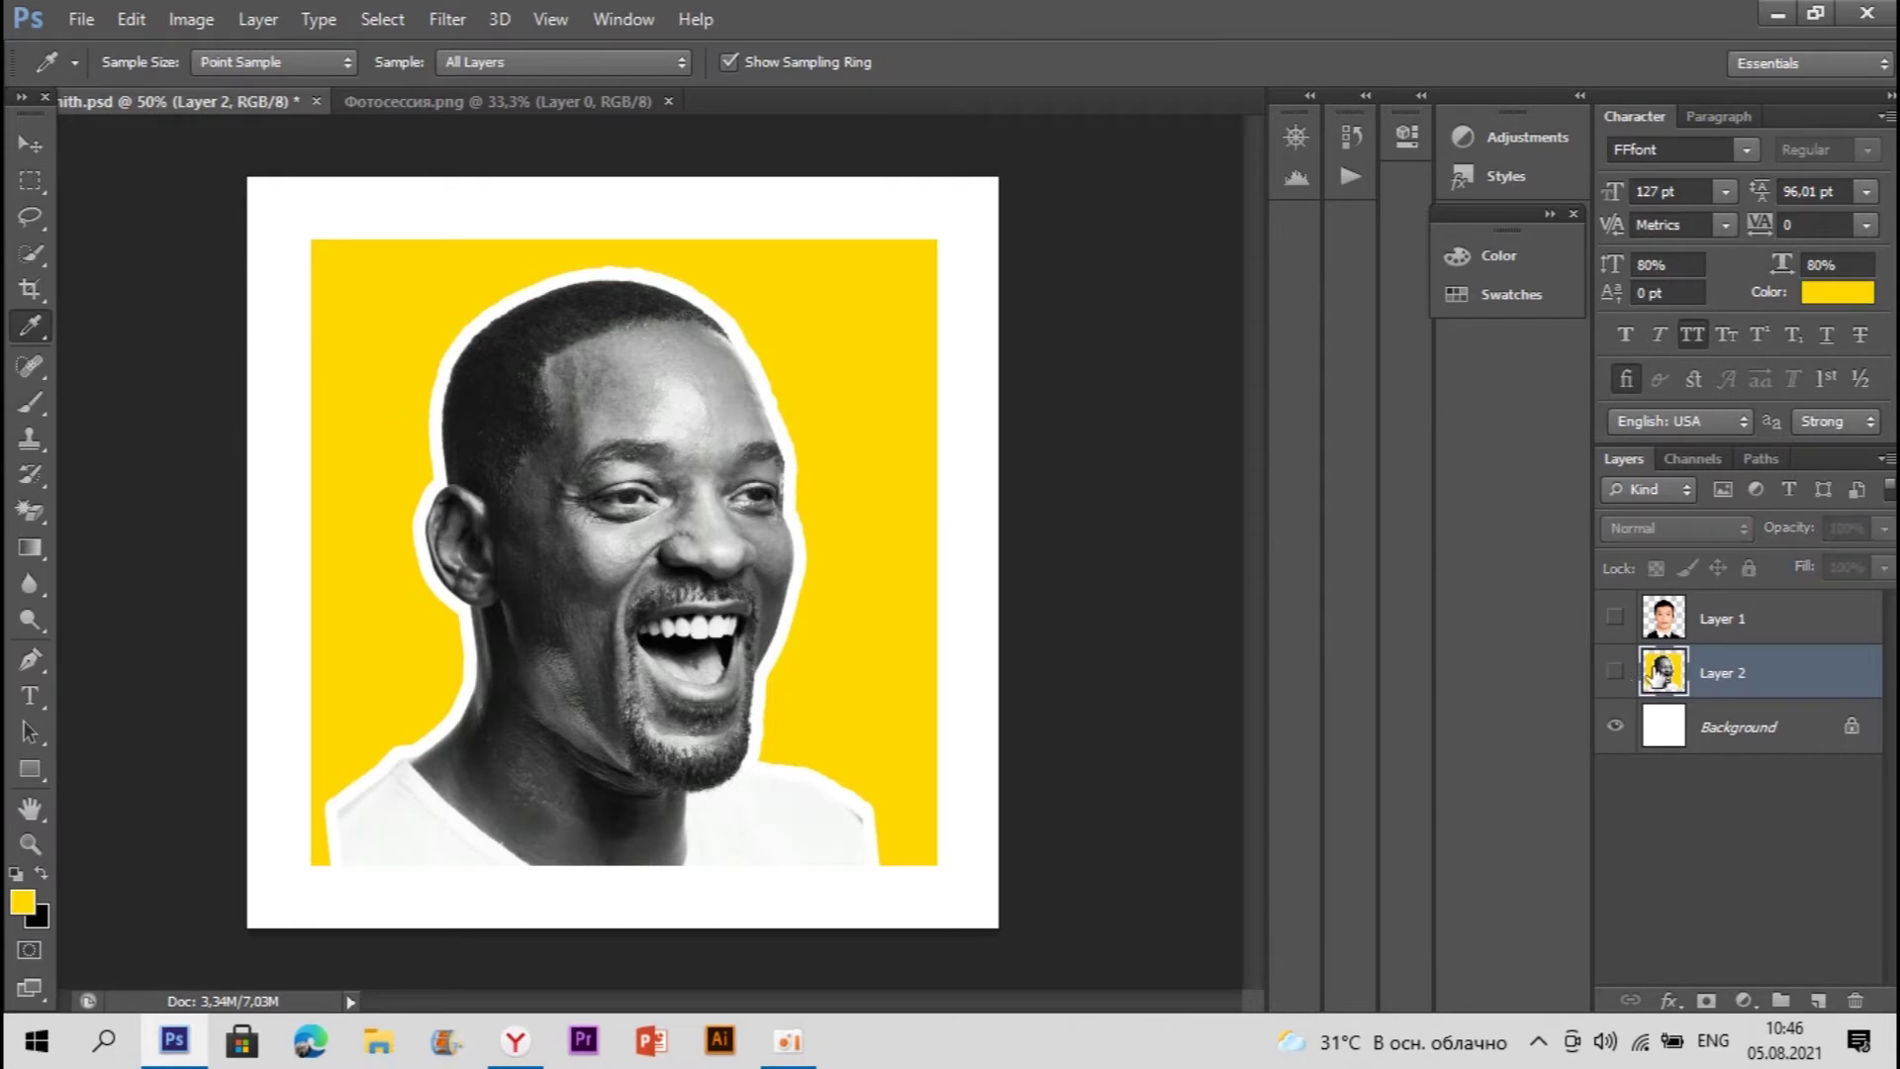
Step: Paint the whole Background layer in the sampled yellow with the 494 px brush
click(1813, 722)
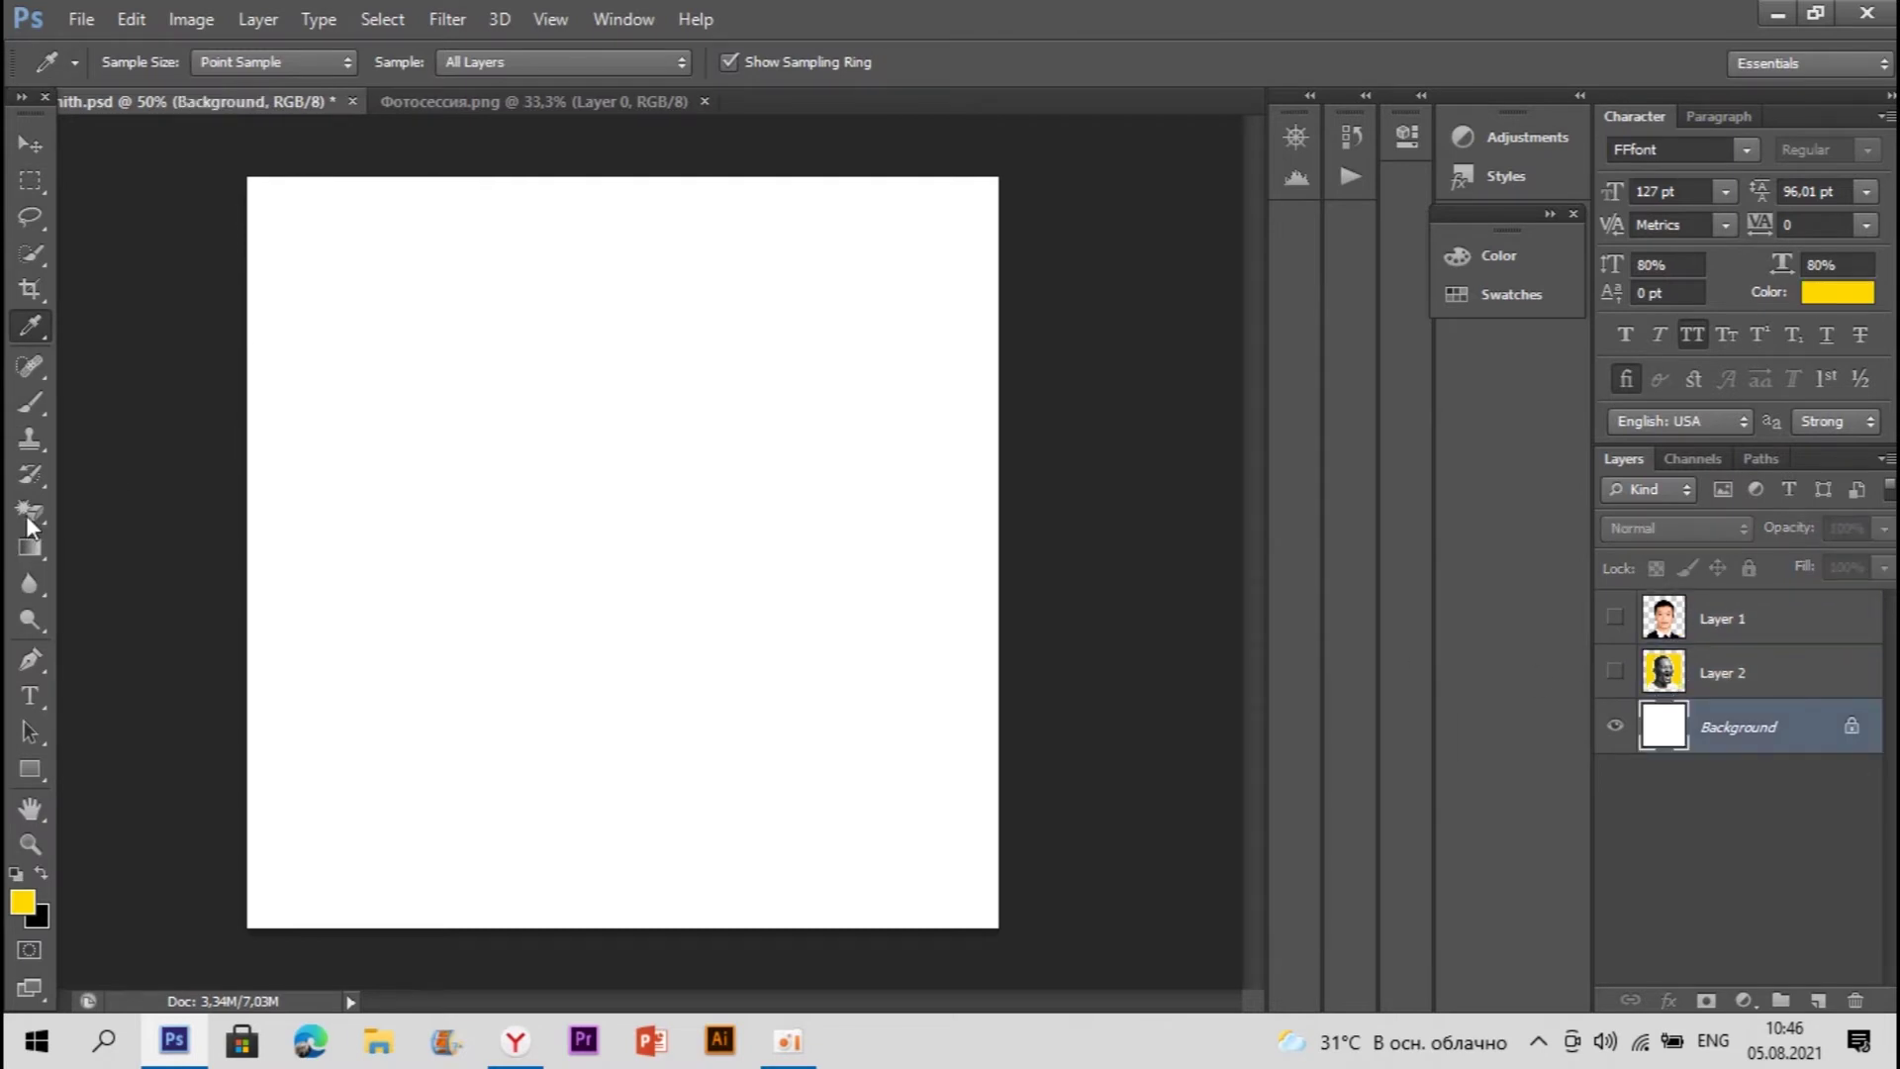
click(31, 398)
mouse_move(419, 247)
mouse_down()
mouse_move(1145, 255)
mouse_move(339, 360)
mouse_move(1083, 532)
mouse_move(454, 818)
mouse_move(930, 792)
mouse_move(1018, 806)
mouse_move(210, 930)
mouse_up()
Step: Switch to the Lasso tool and duplicate the hidden portrait on Layer 1
click(29, 217)
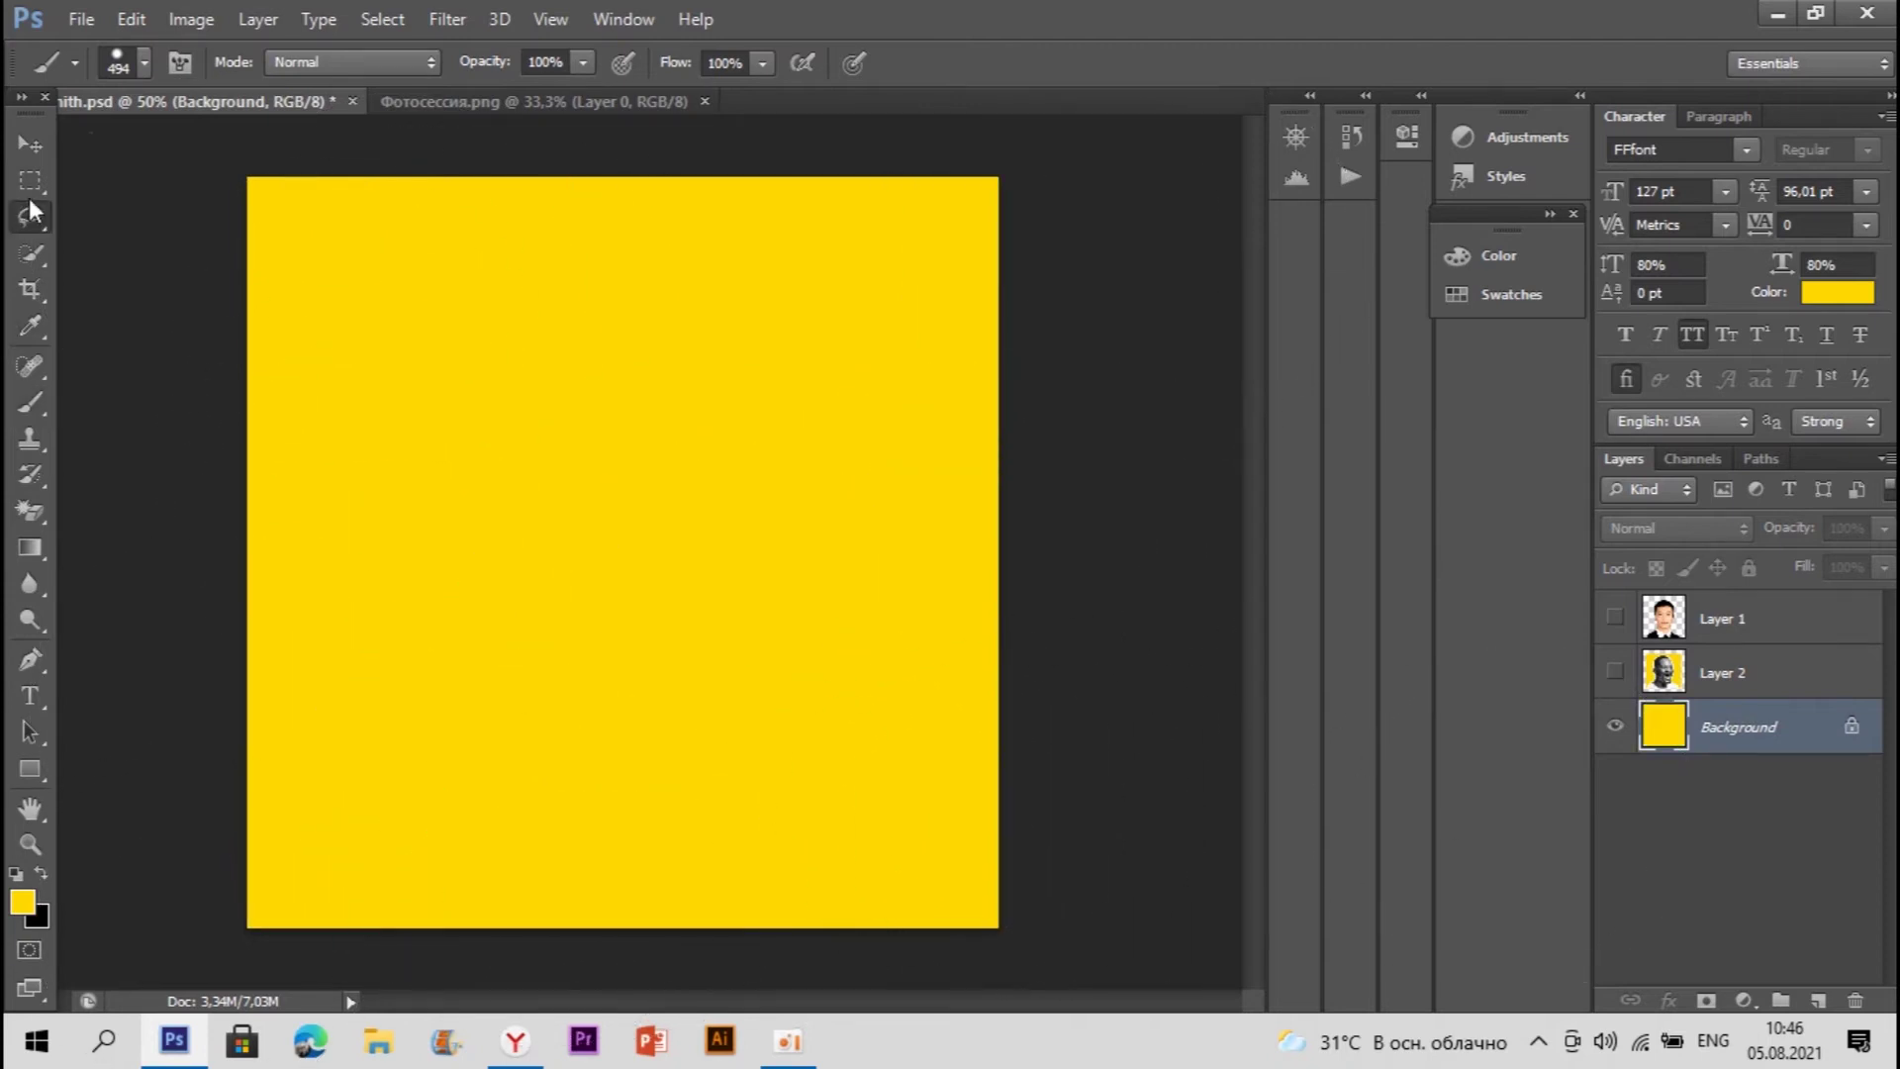
click(1819, 635)
key(ctrl+j)
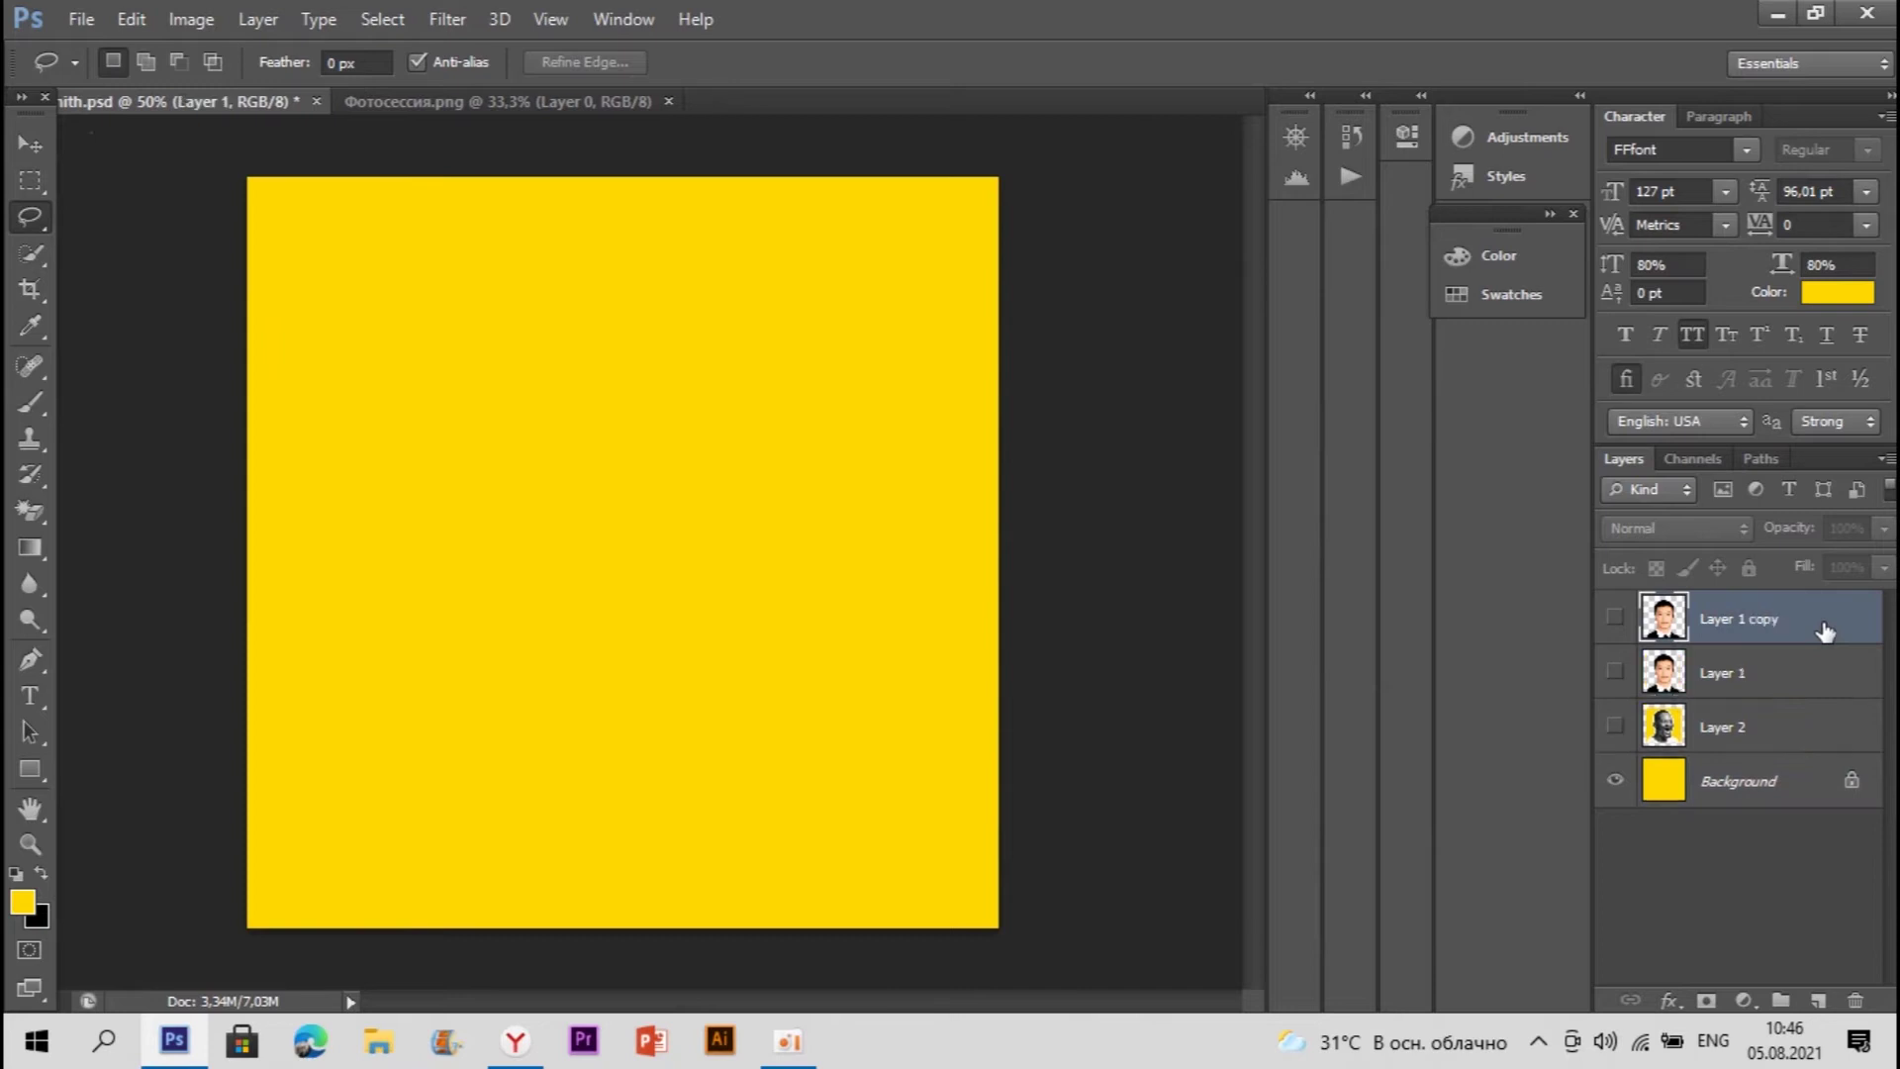
Step: Show Layer 1 copy and move its portrait straight up until the hair nears the upper edge of the yellow canvas
click(1615, 617)
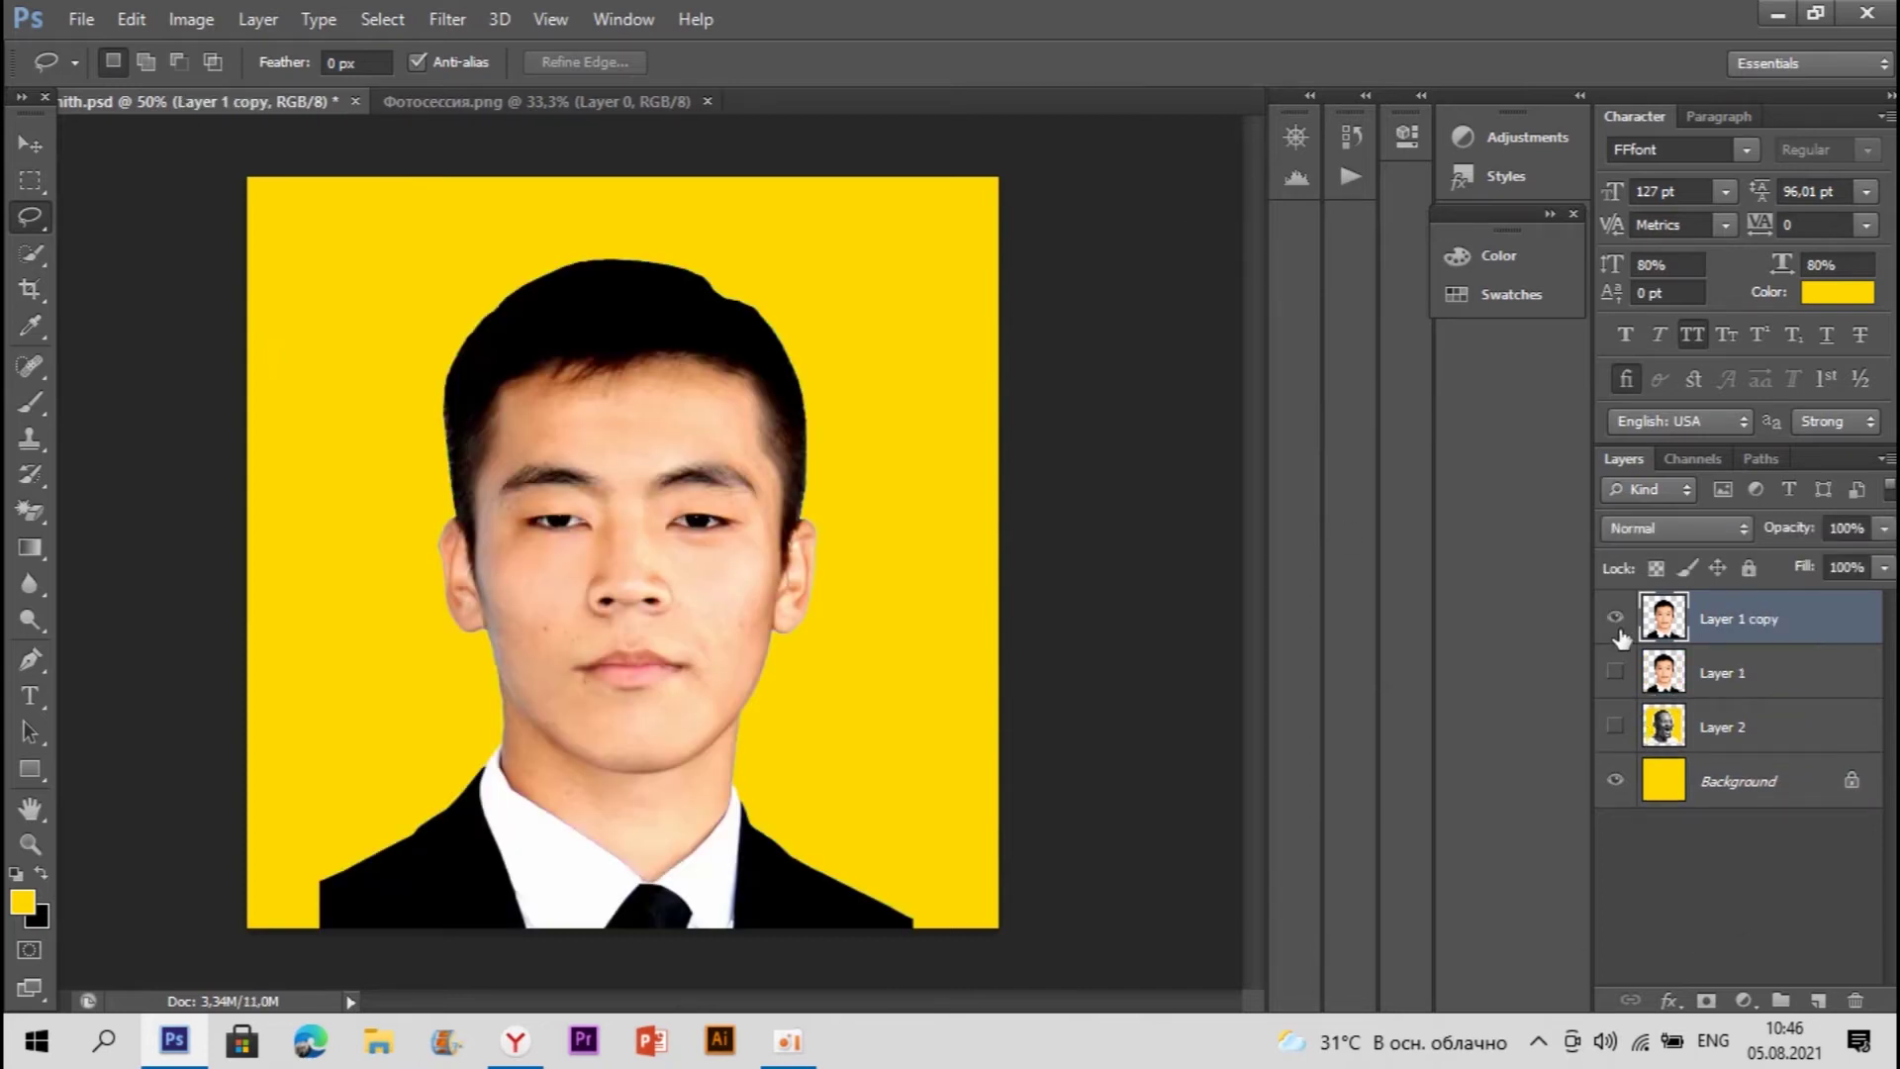
drag(772, 426, 772, 359)
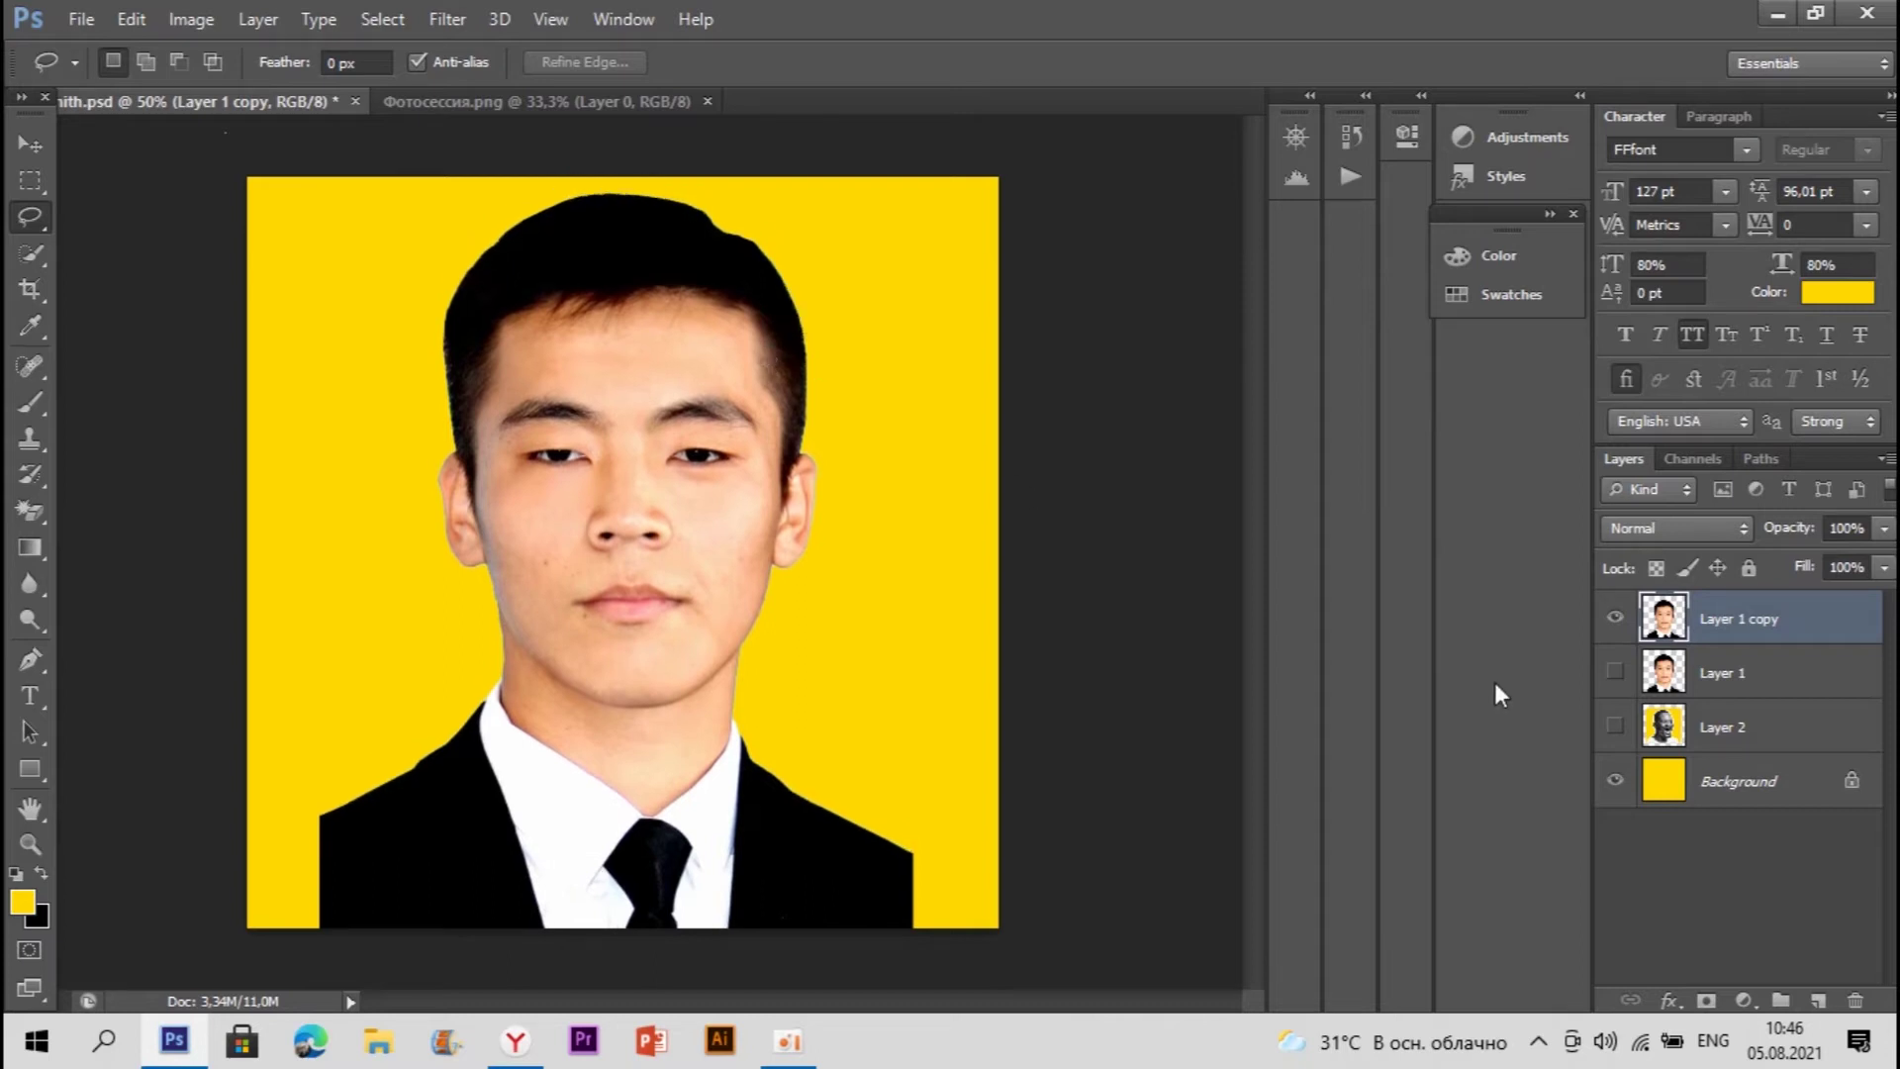
Step: Compare the portrait's placement with the Will Smith reference by toggling the visibility of Layer 2 and Layer 1 copy
click(1615, 727)
click(1717, 734)
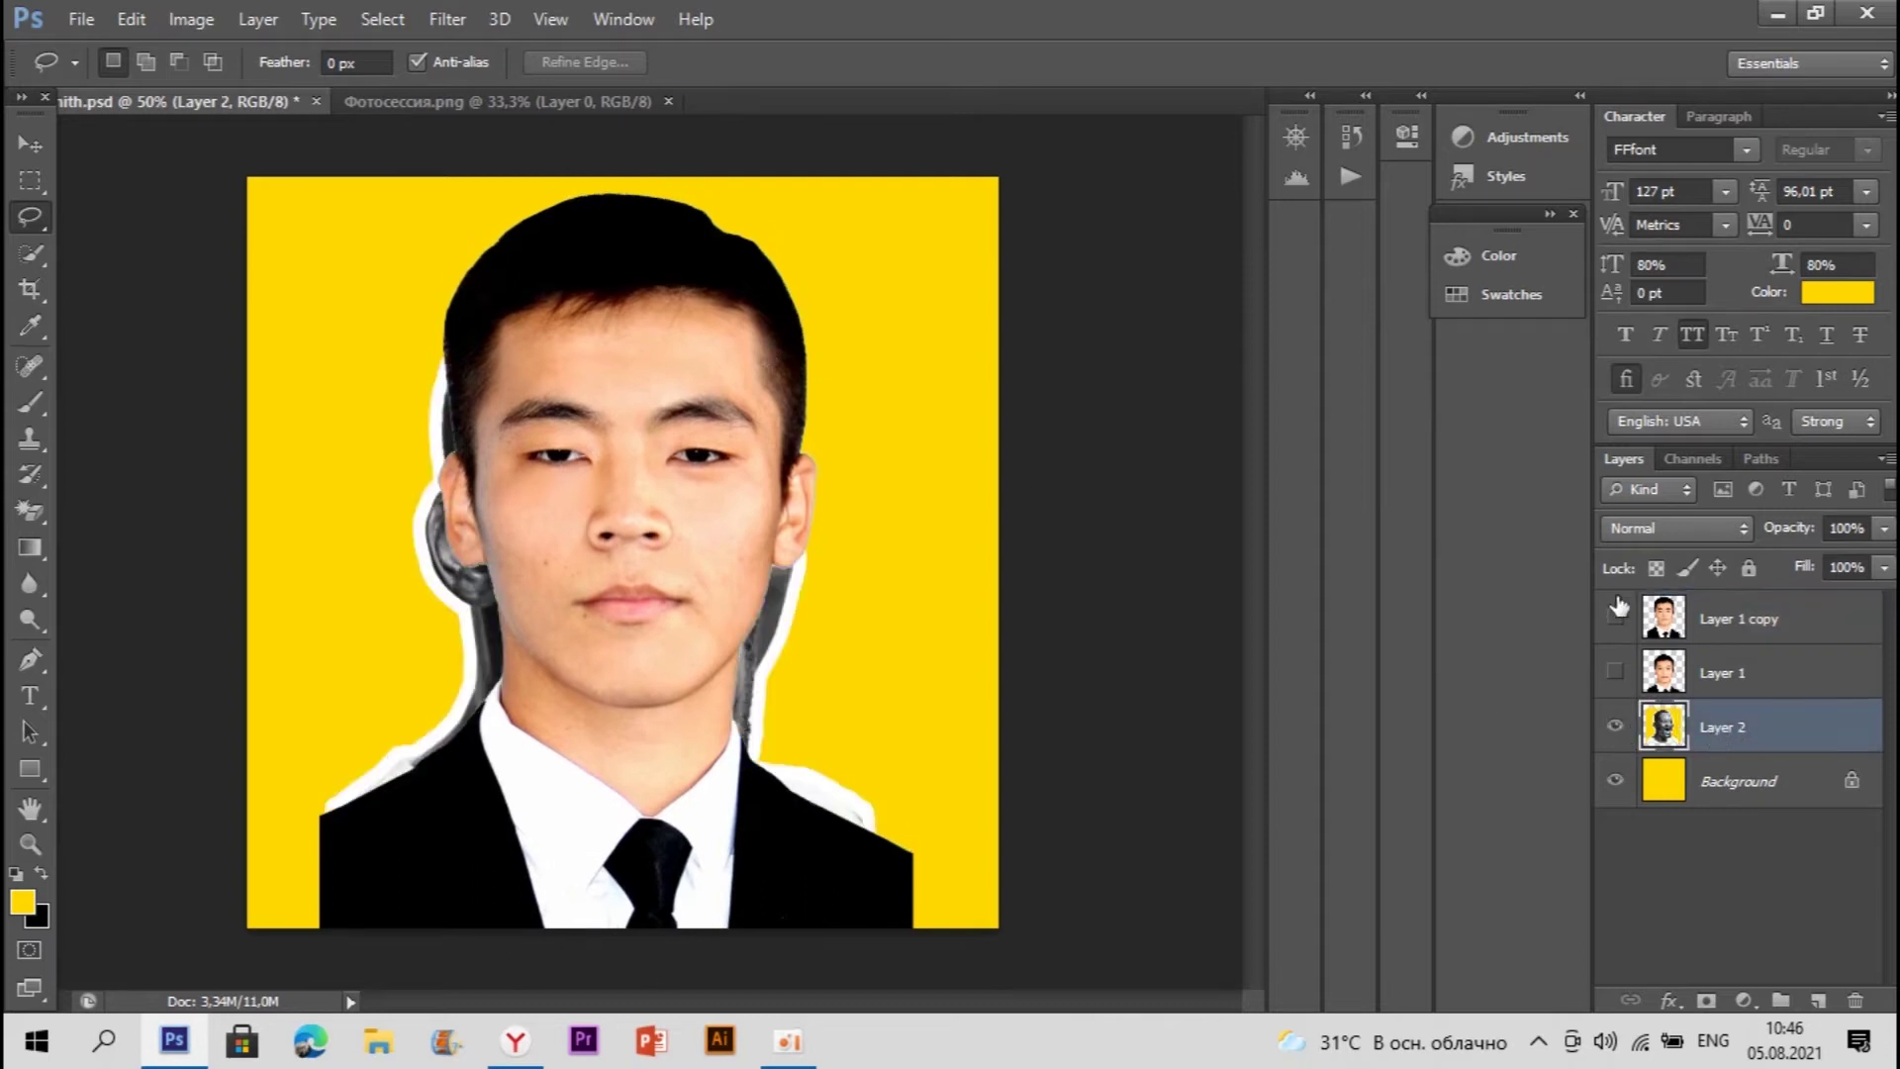
click(1617, 614)
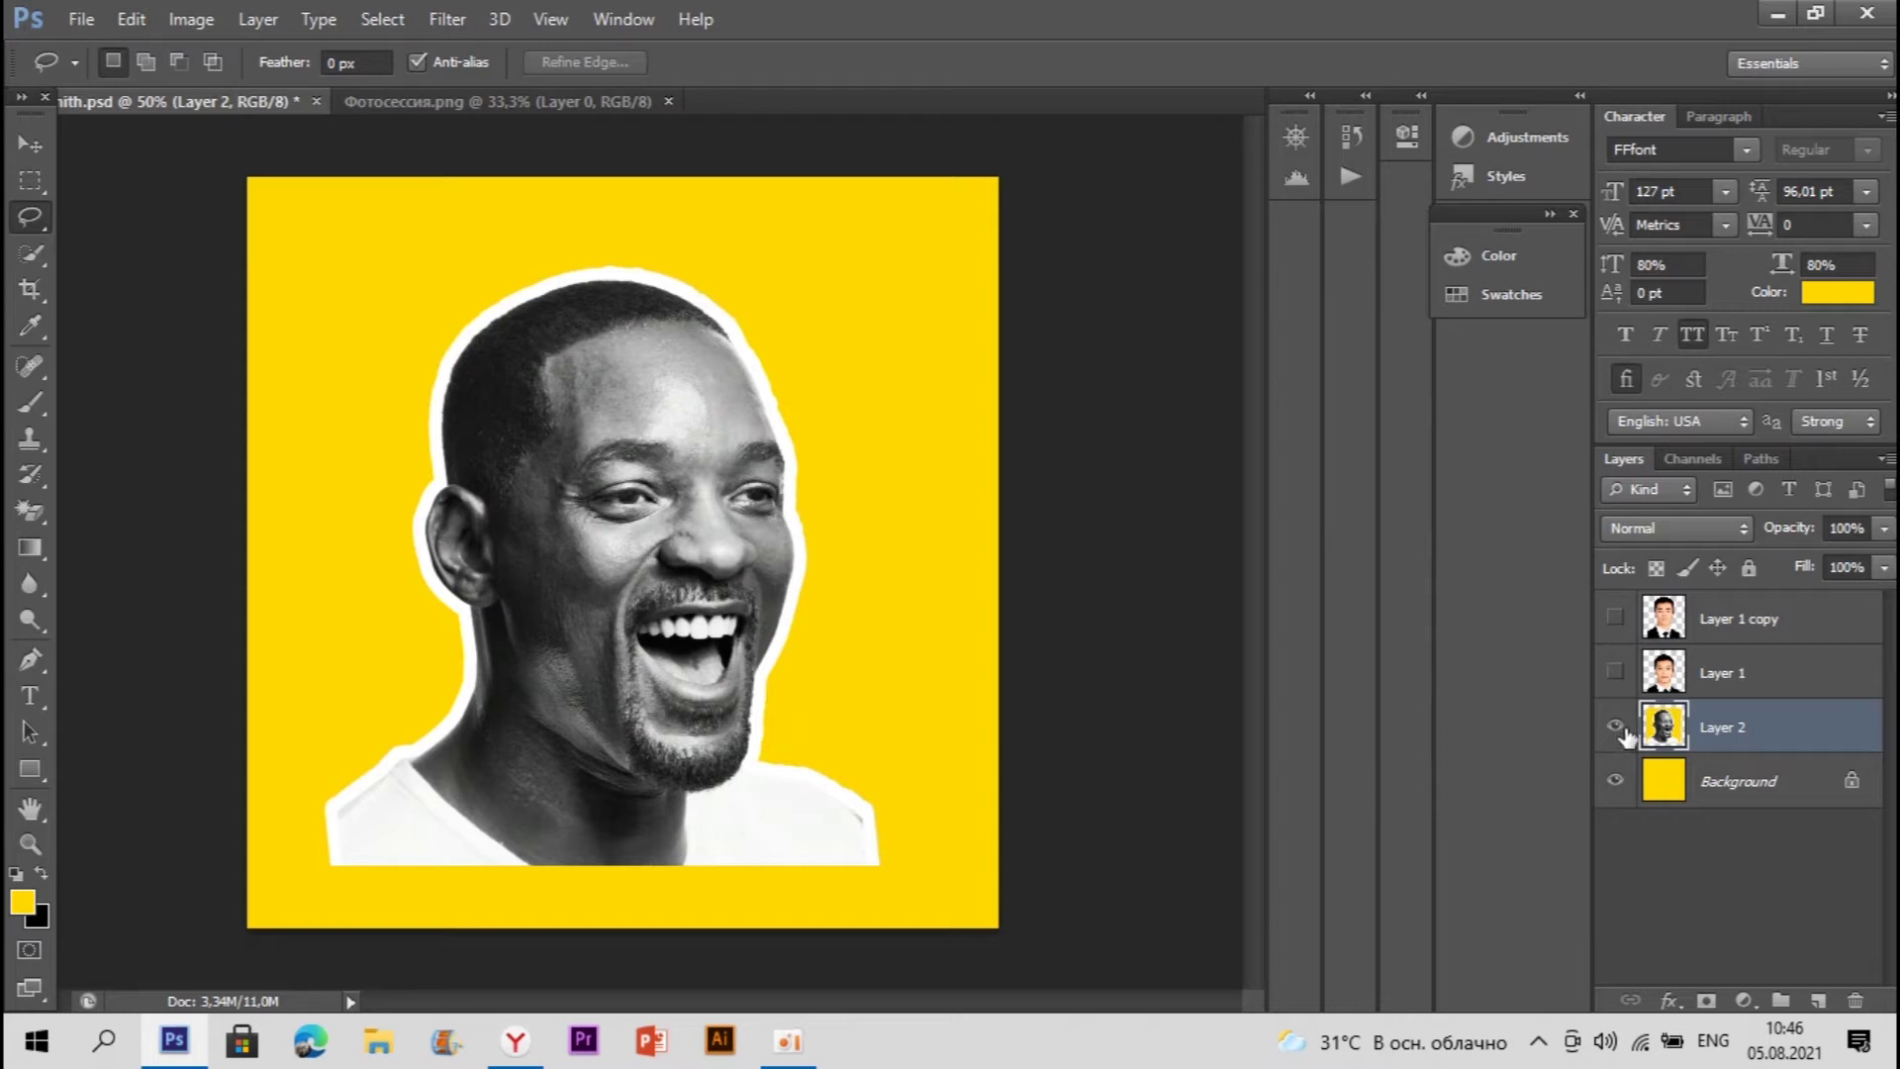
click(1615, 727)
click(1621, 620)
right_click(681, 560)
click(1790, 655)
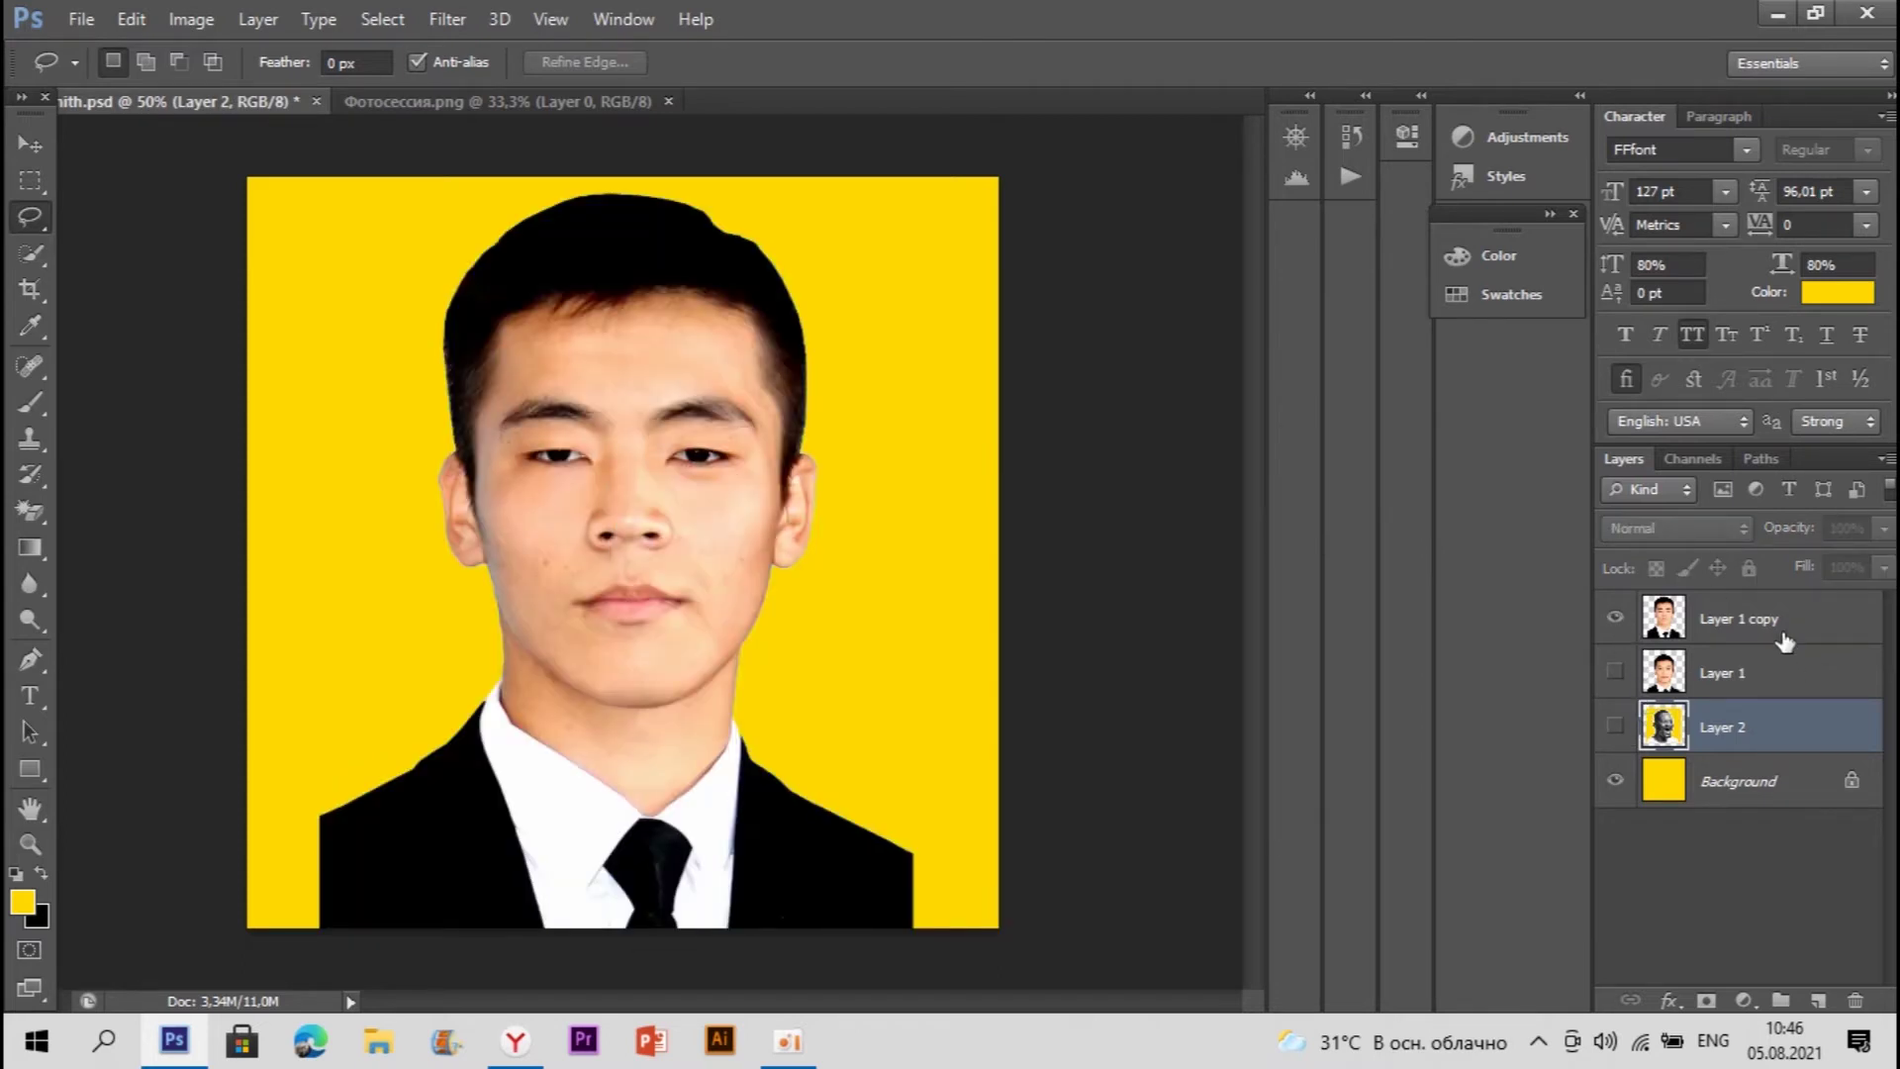
Step: Select Layer 1 copy and shift the portrait slightly down with Free Transform
click(1786, 641)
right_click(789, 483)
click(812, 455)
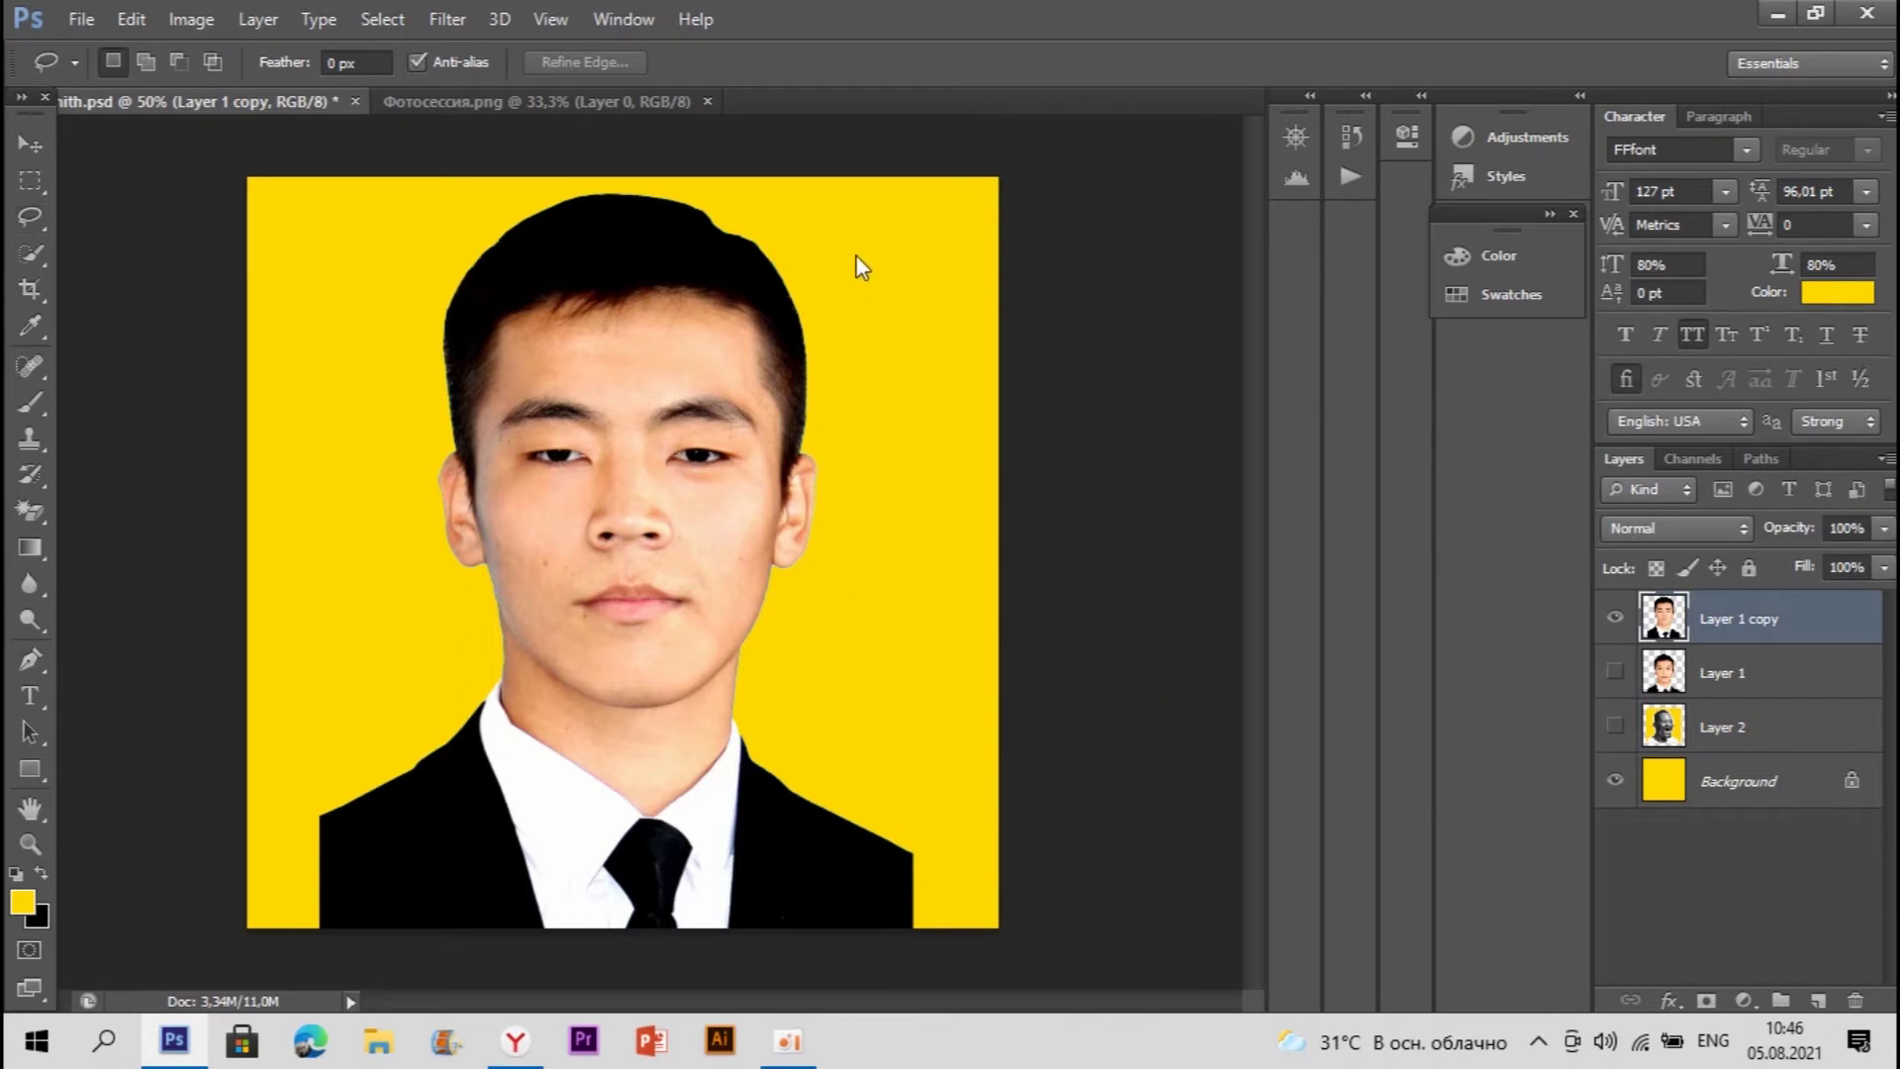
key(ctrl+t)
drag(857, 263, 857, 284)
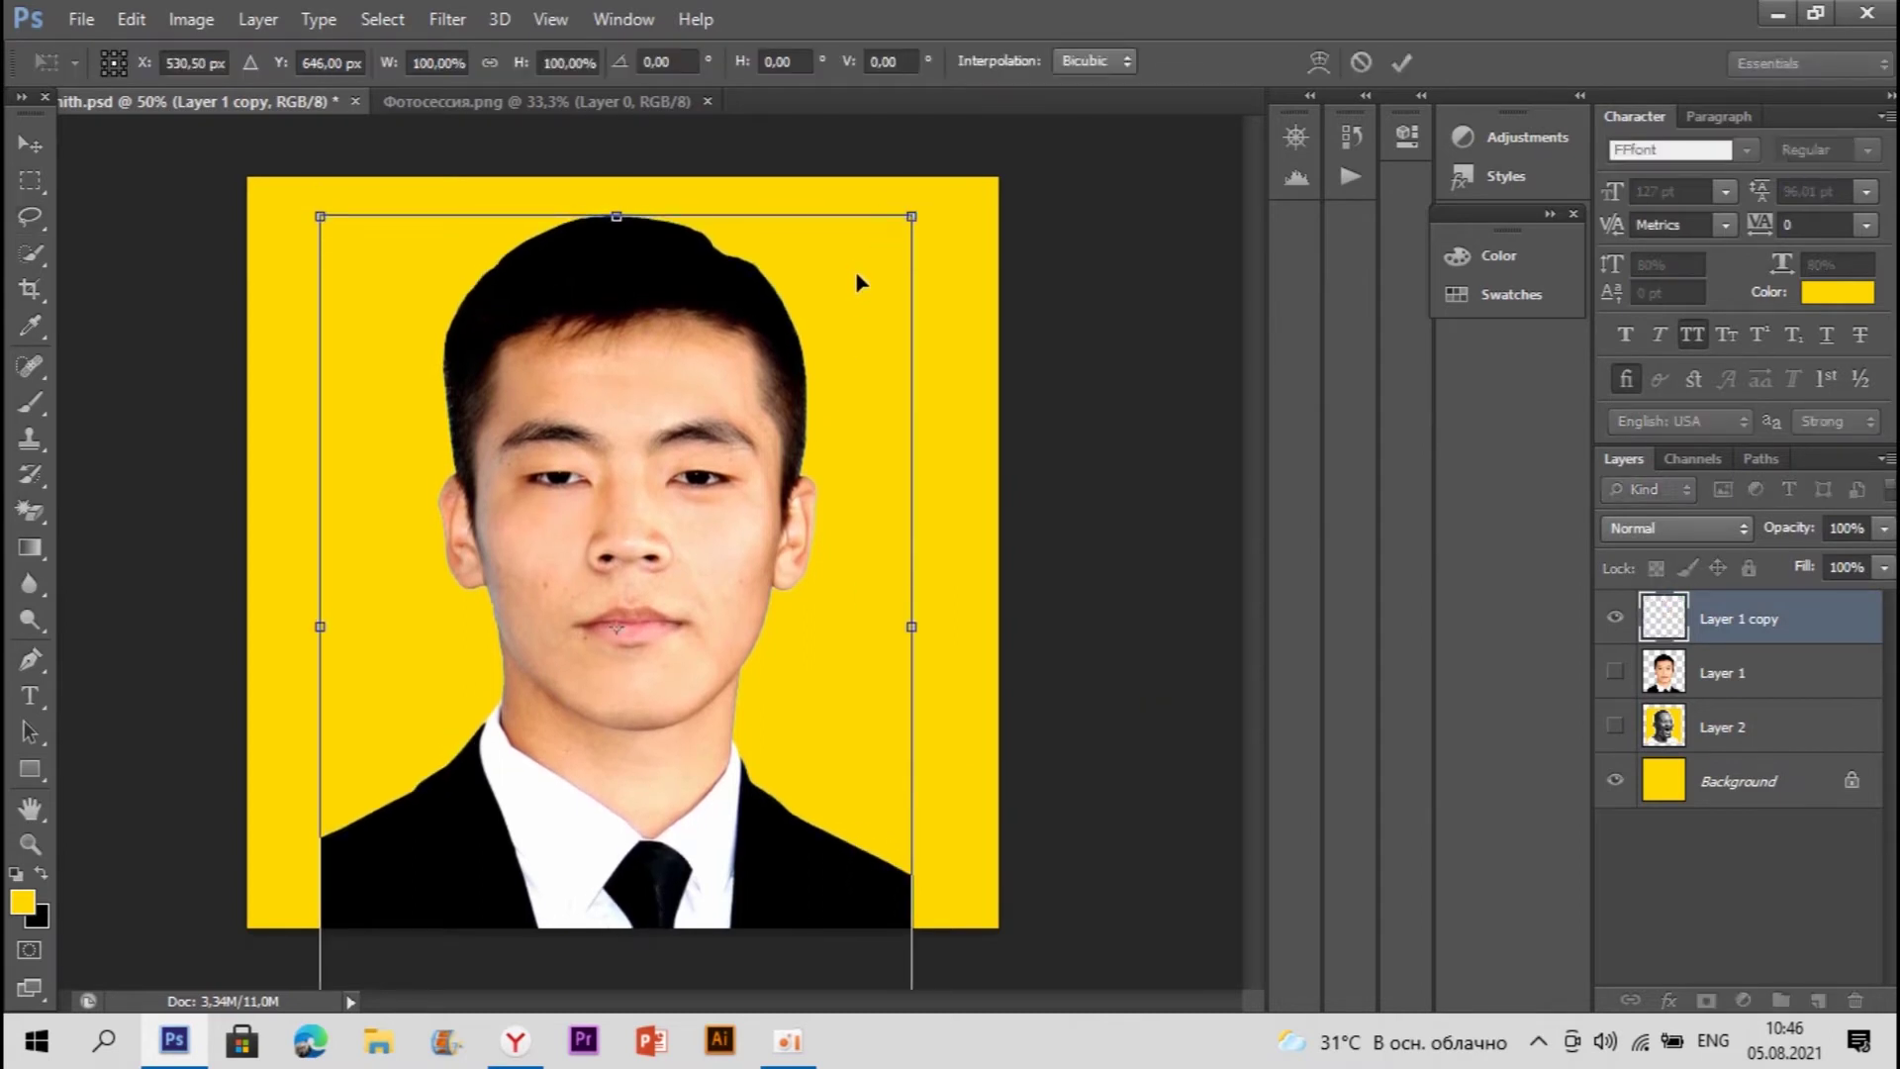
key(Return)
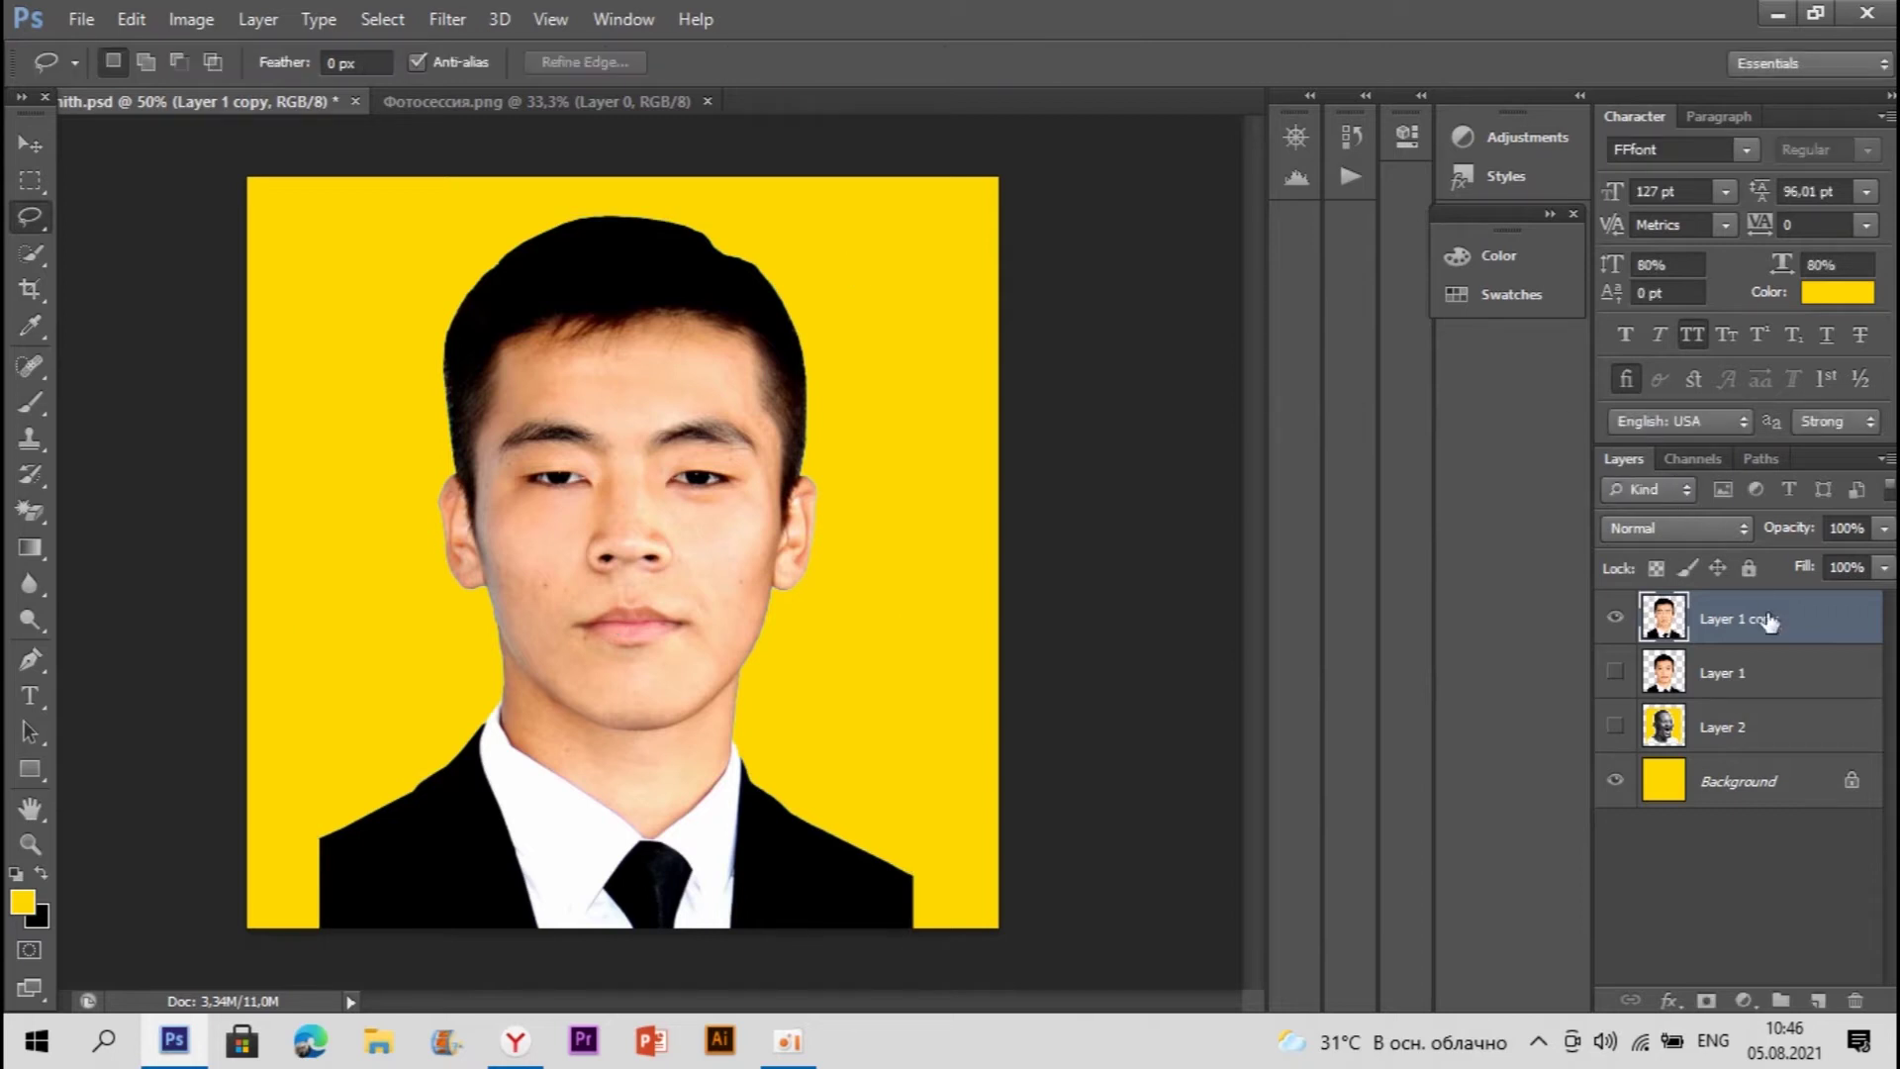
Step: Add a Stroke layer style to Layer 1 copy: 16 px, Outside position, Color fill in white (ffffff)
double_click(1817, 632)
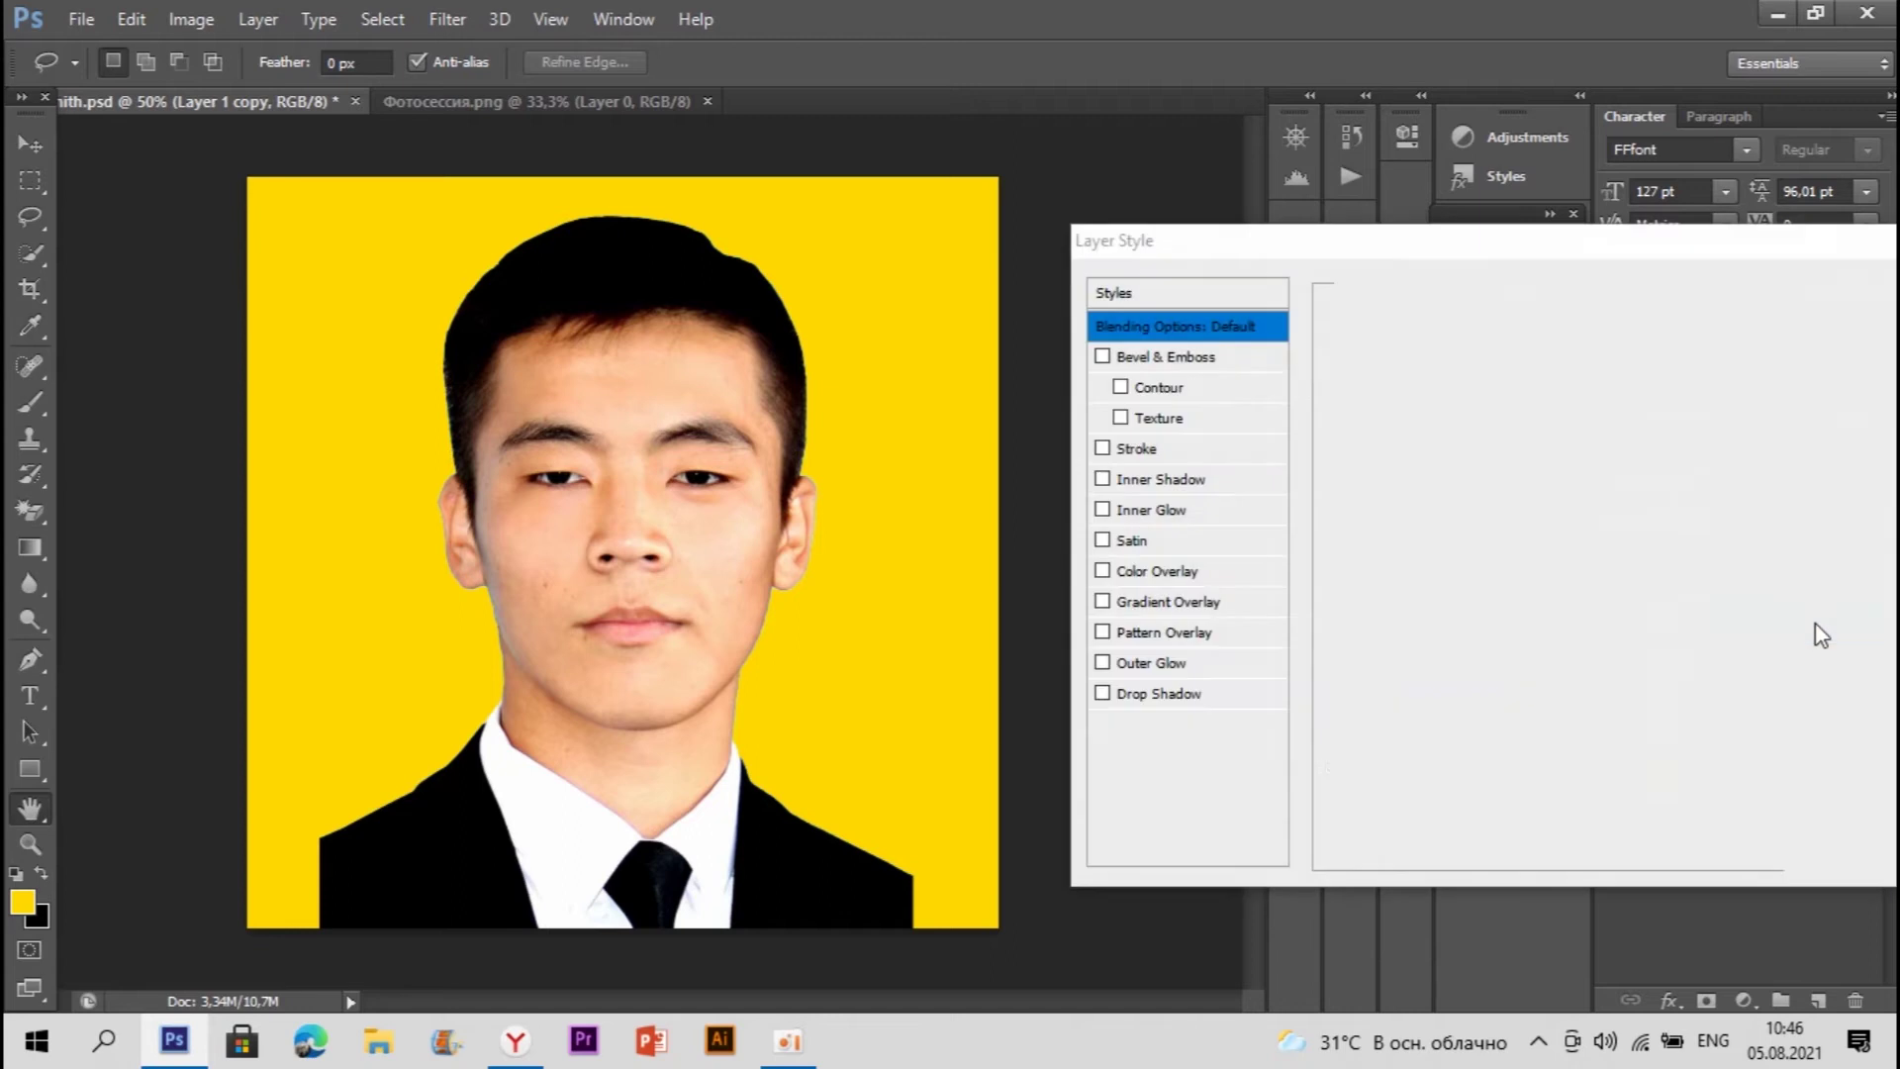
click(1140, 452)
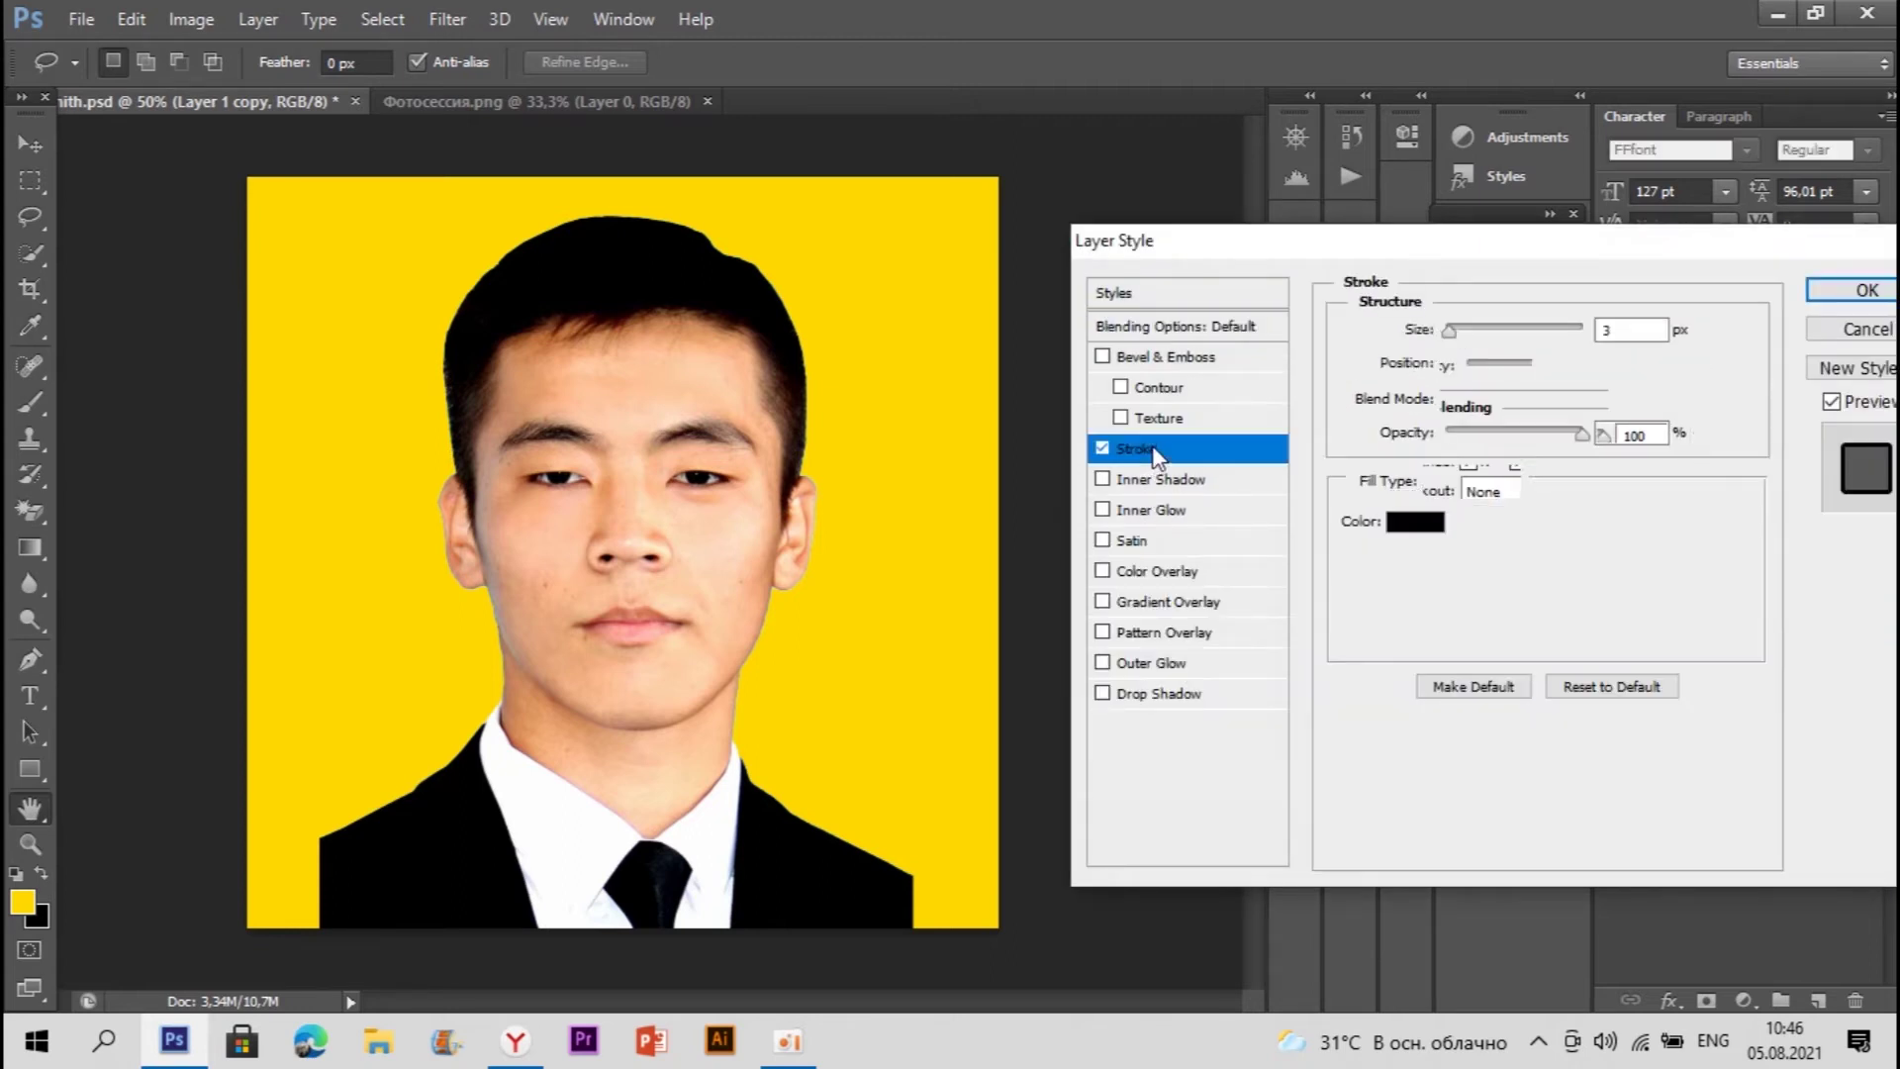
drag(1453, 330, 1463, 330)
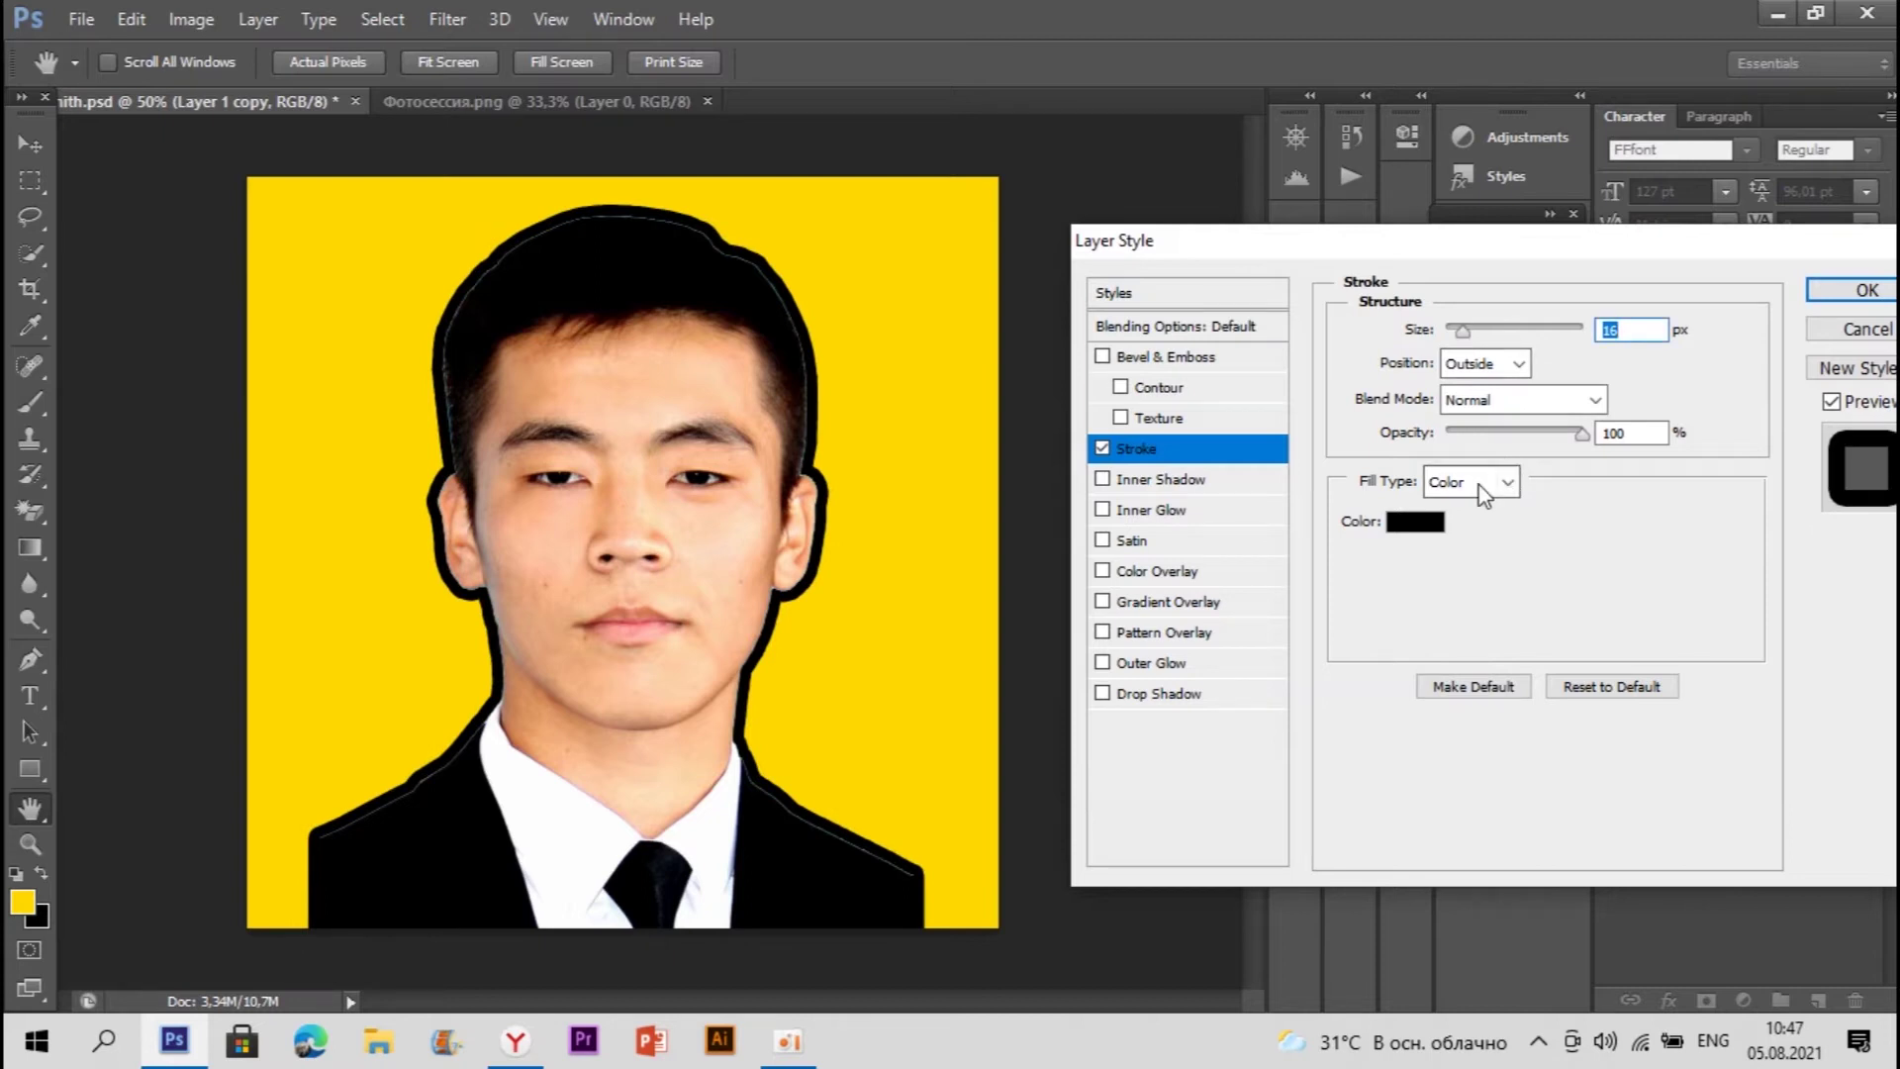
click(1481, 492)
click(1444, 510)
click(1415, 522)
click(904, 611)
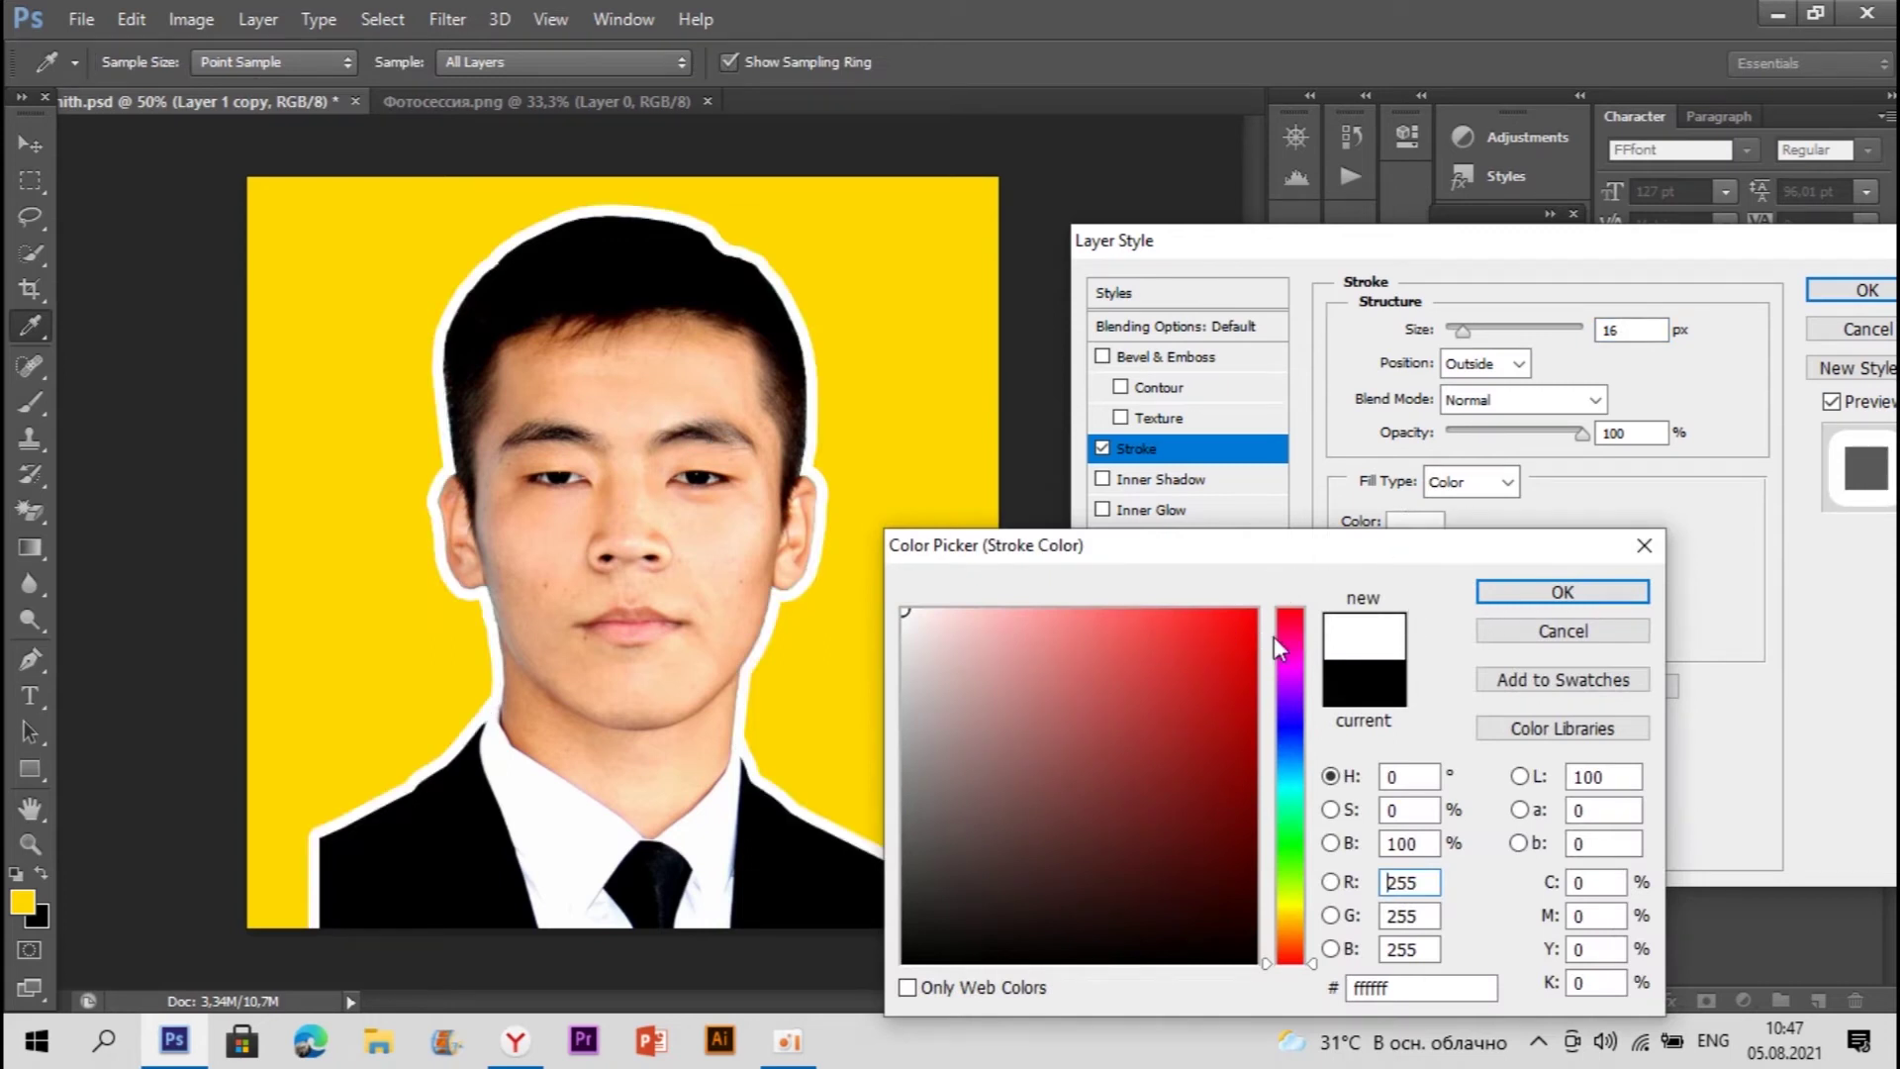
click(1562, 592)
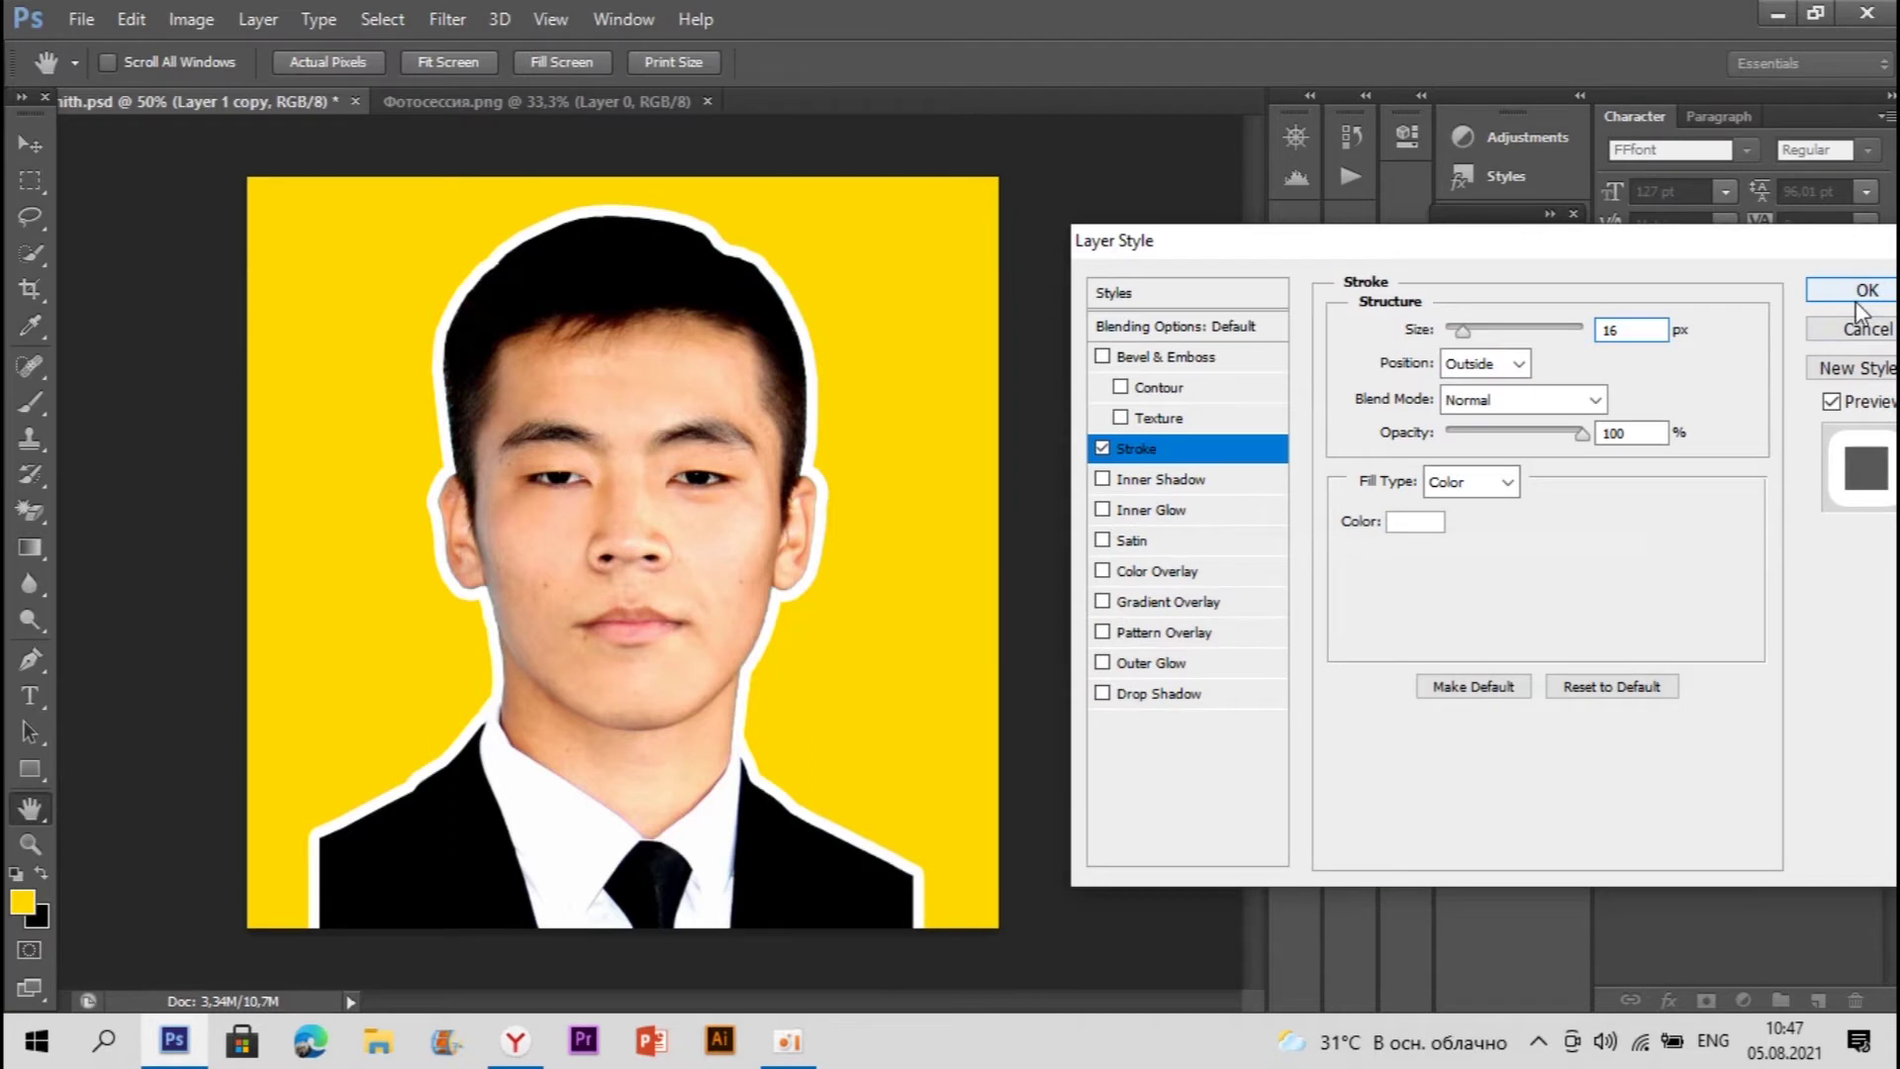
click(1829, 333)
Step: Check the outlined portrait against the original portrait and the Will Smith reference by toggling the layers' visibility
click(1615, 728)
click(1615, 617)
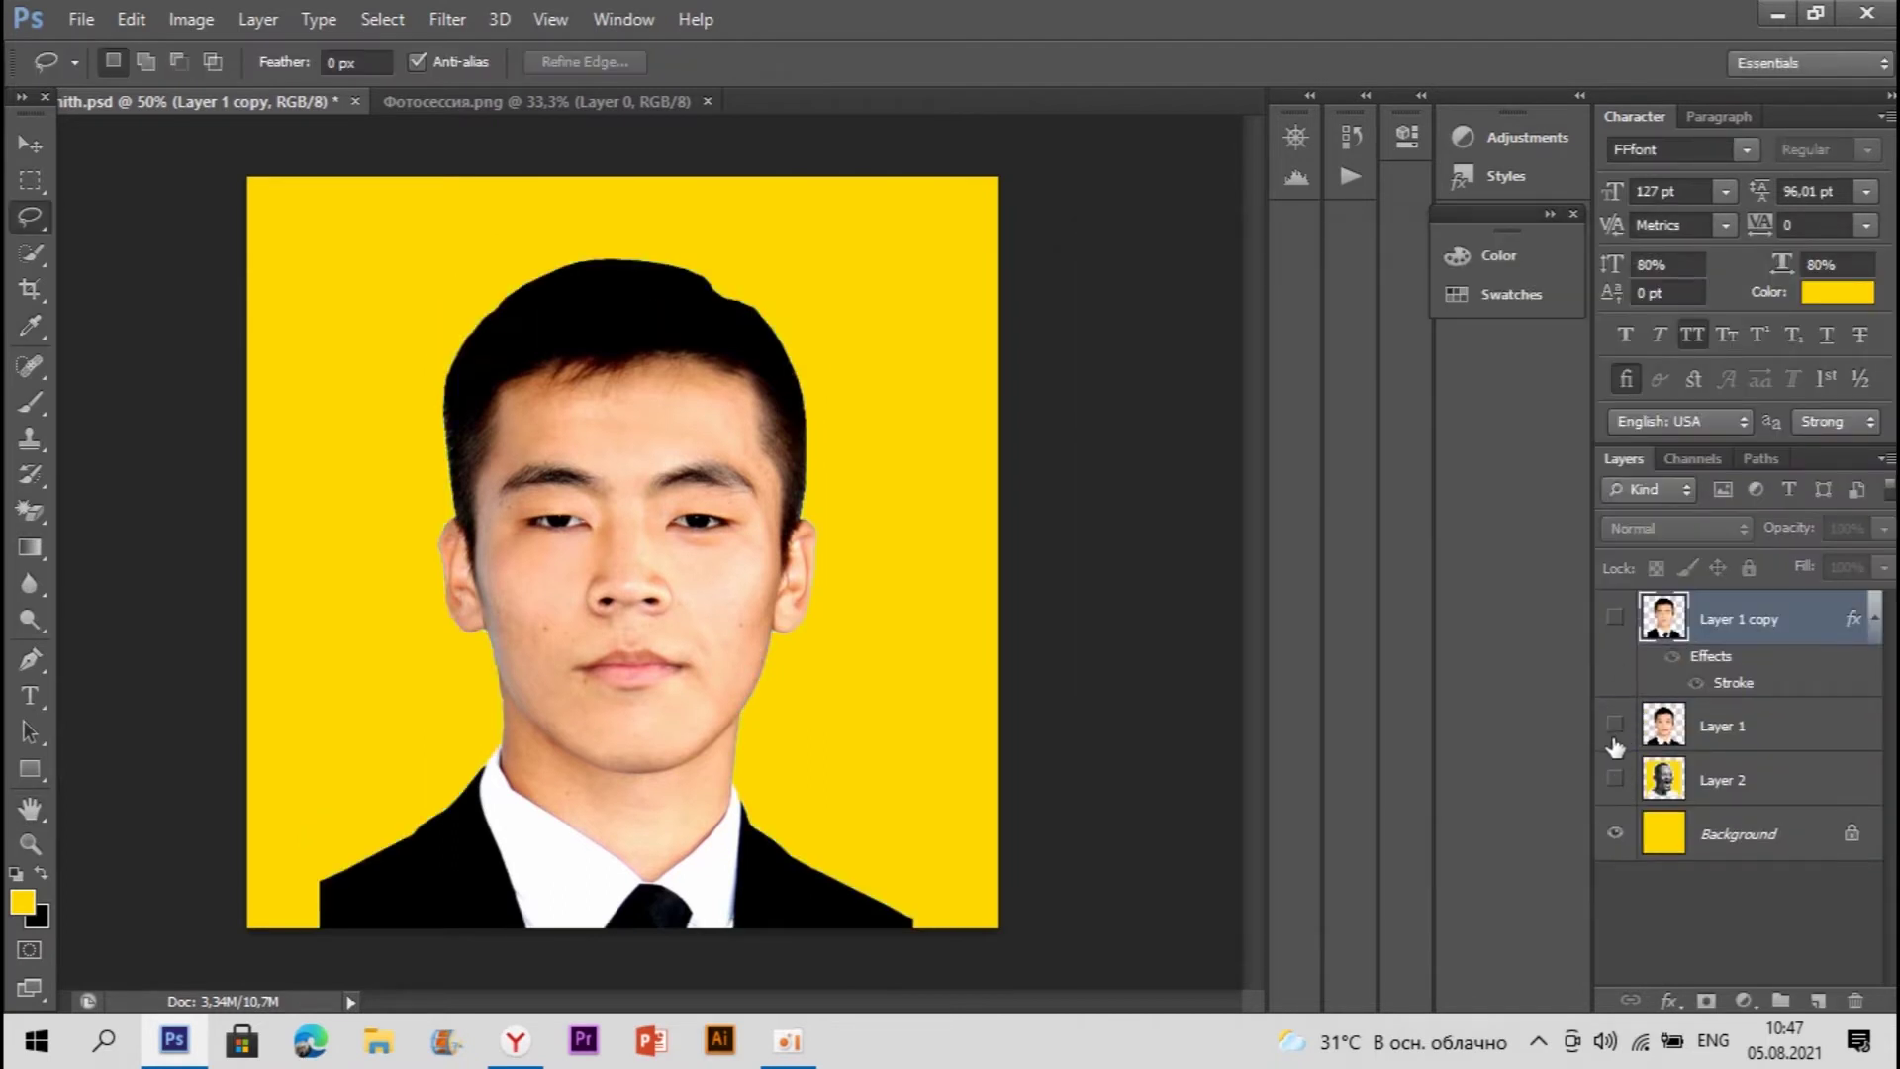
click(1615, 725)
click(1615, 780)
click(1615, 780)
click(1615, 617)
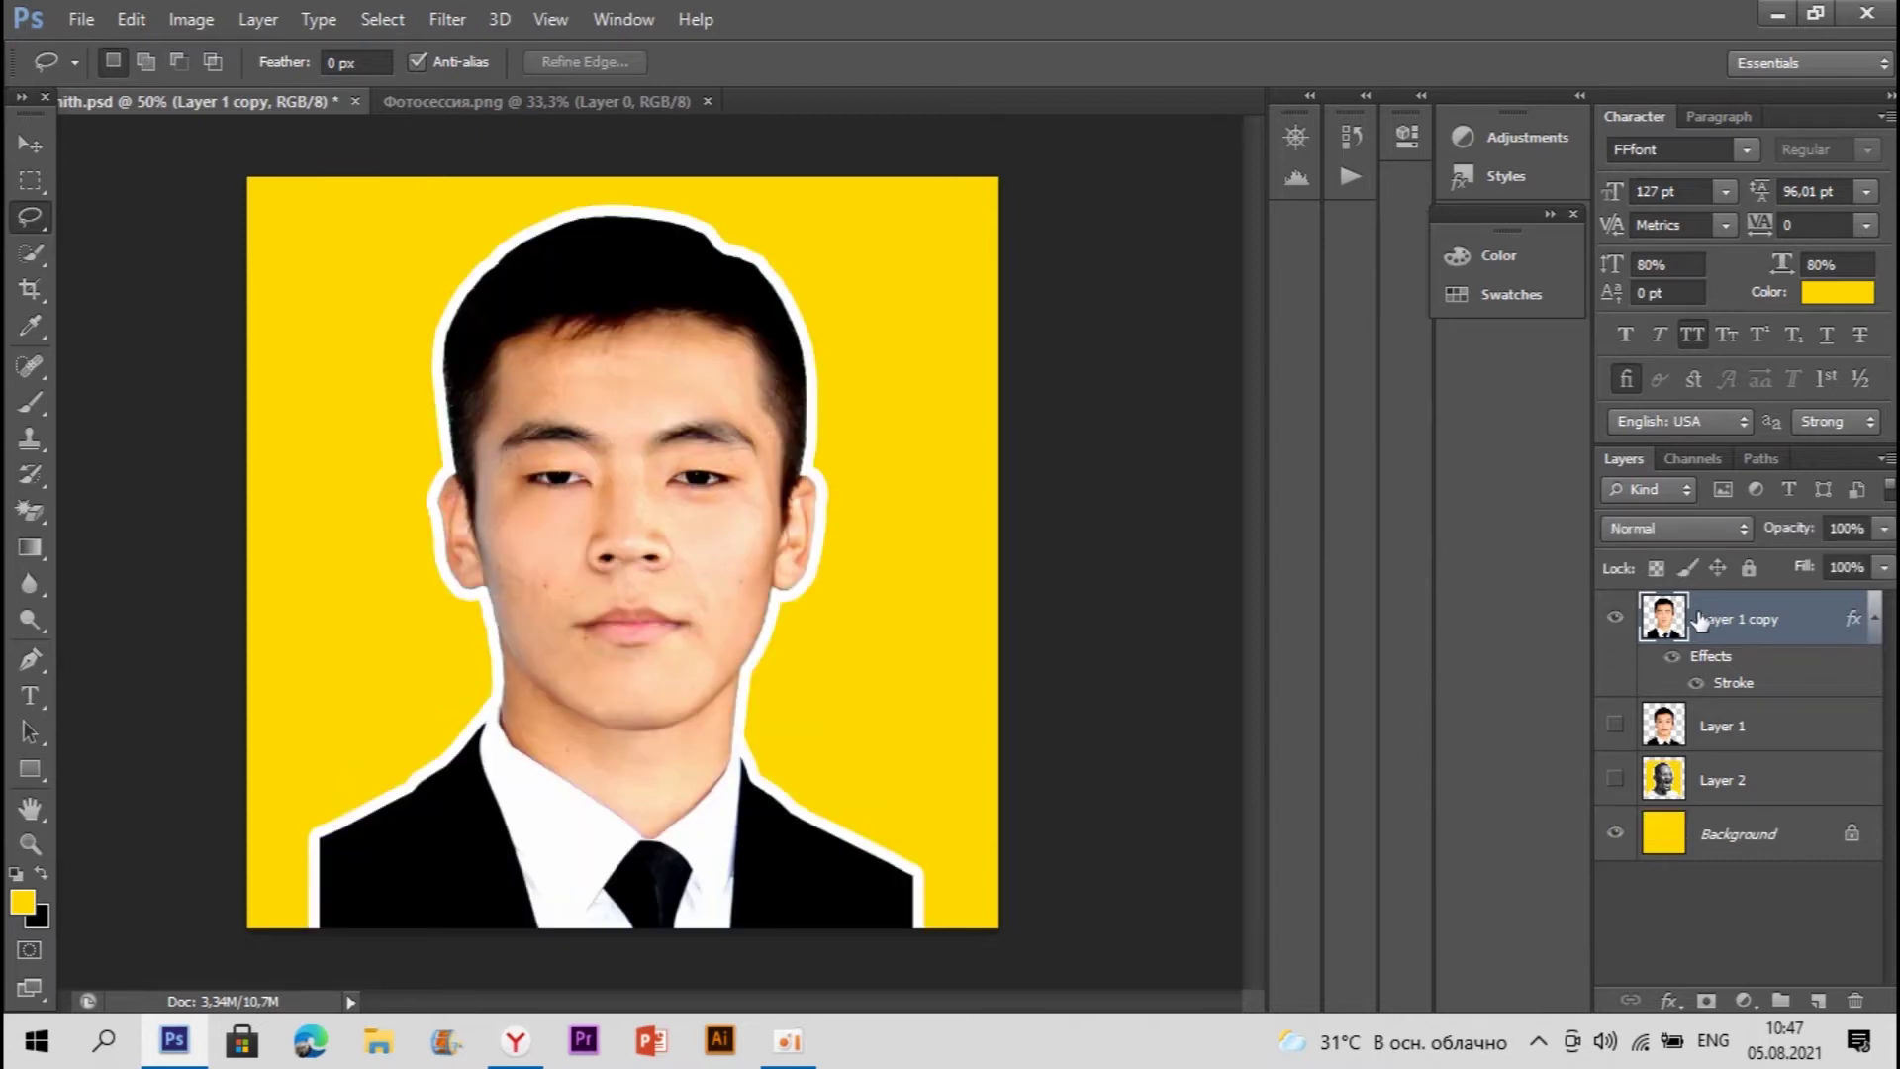
Step: Set the size of the white stroke on Layer 1 copy to 20 px
double_click(1832, 620)
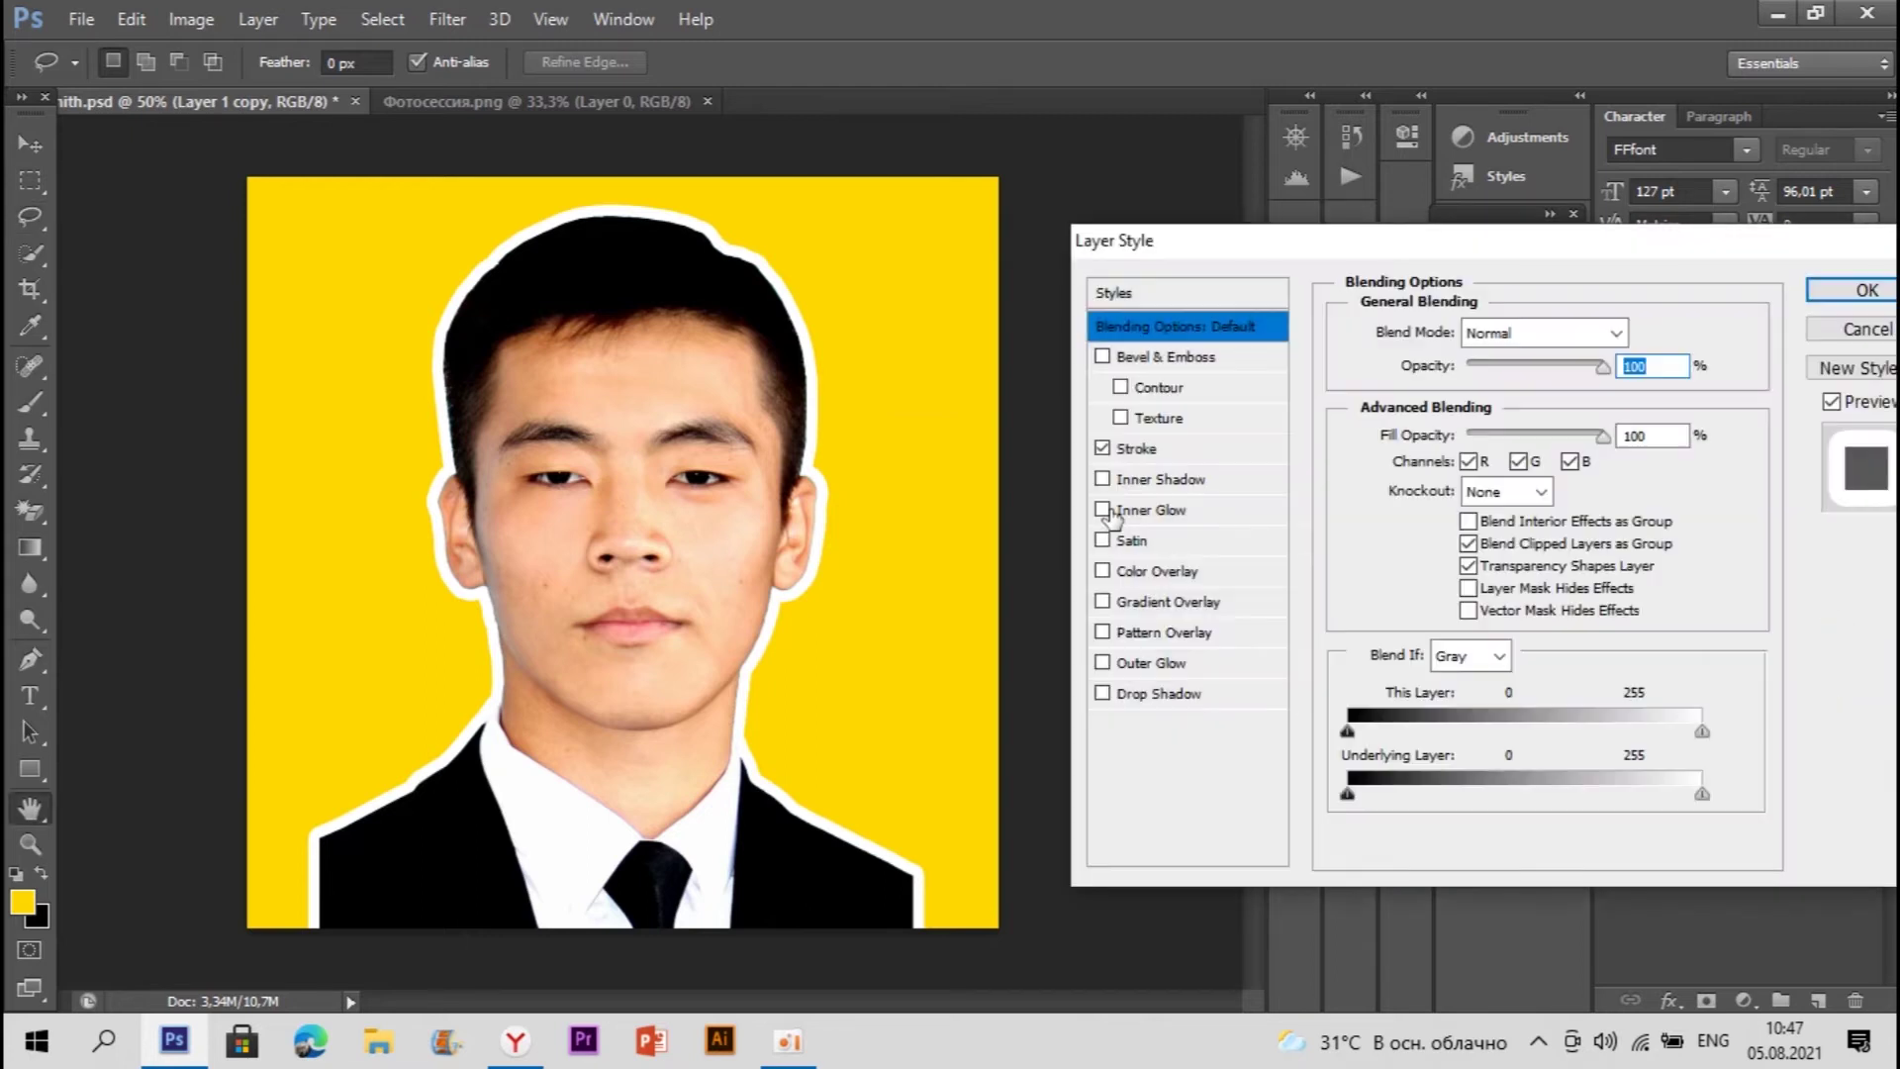
click(1136, 448)
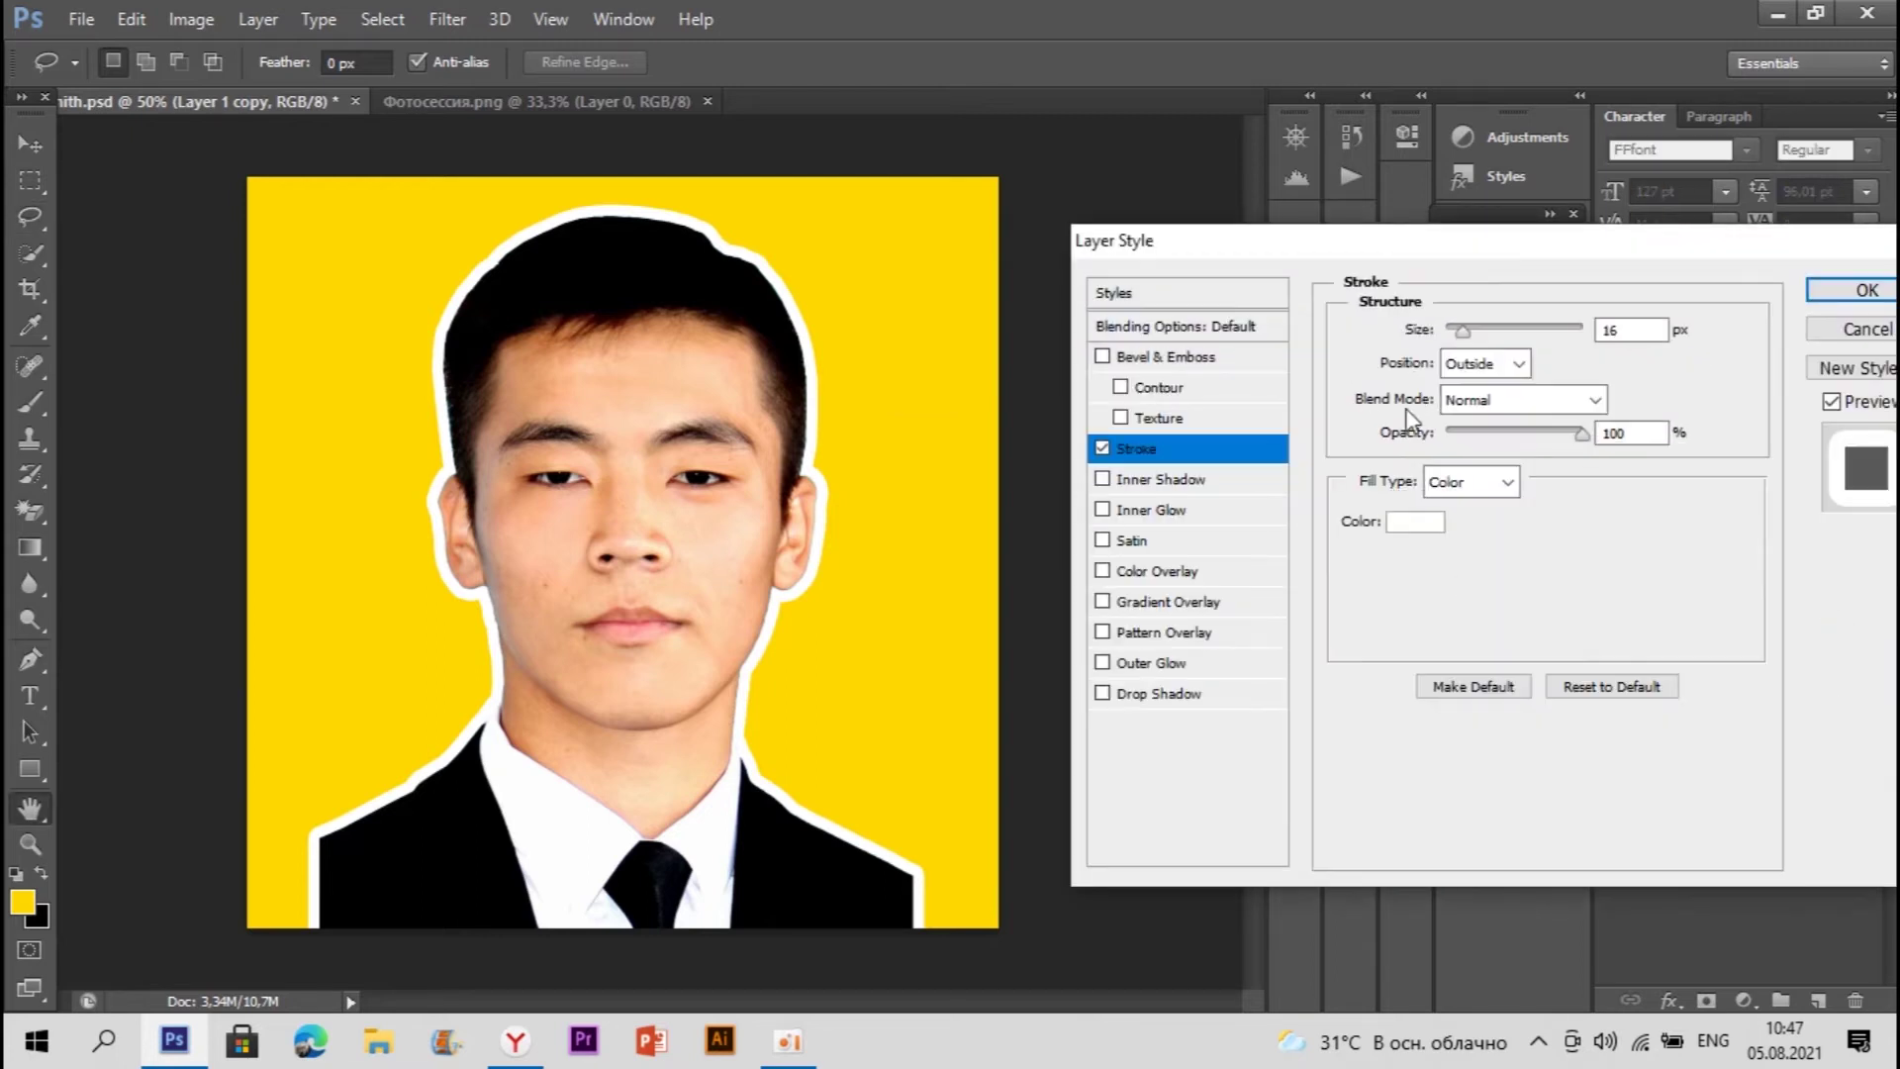
click(1469, 330)
drag(1464, 336, 1461, 337)
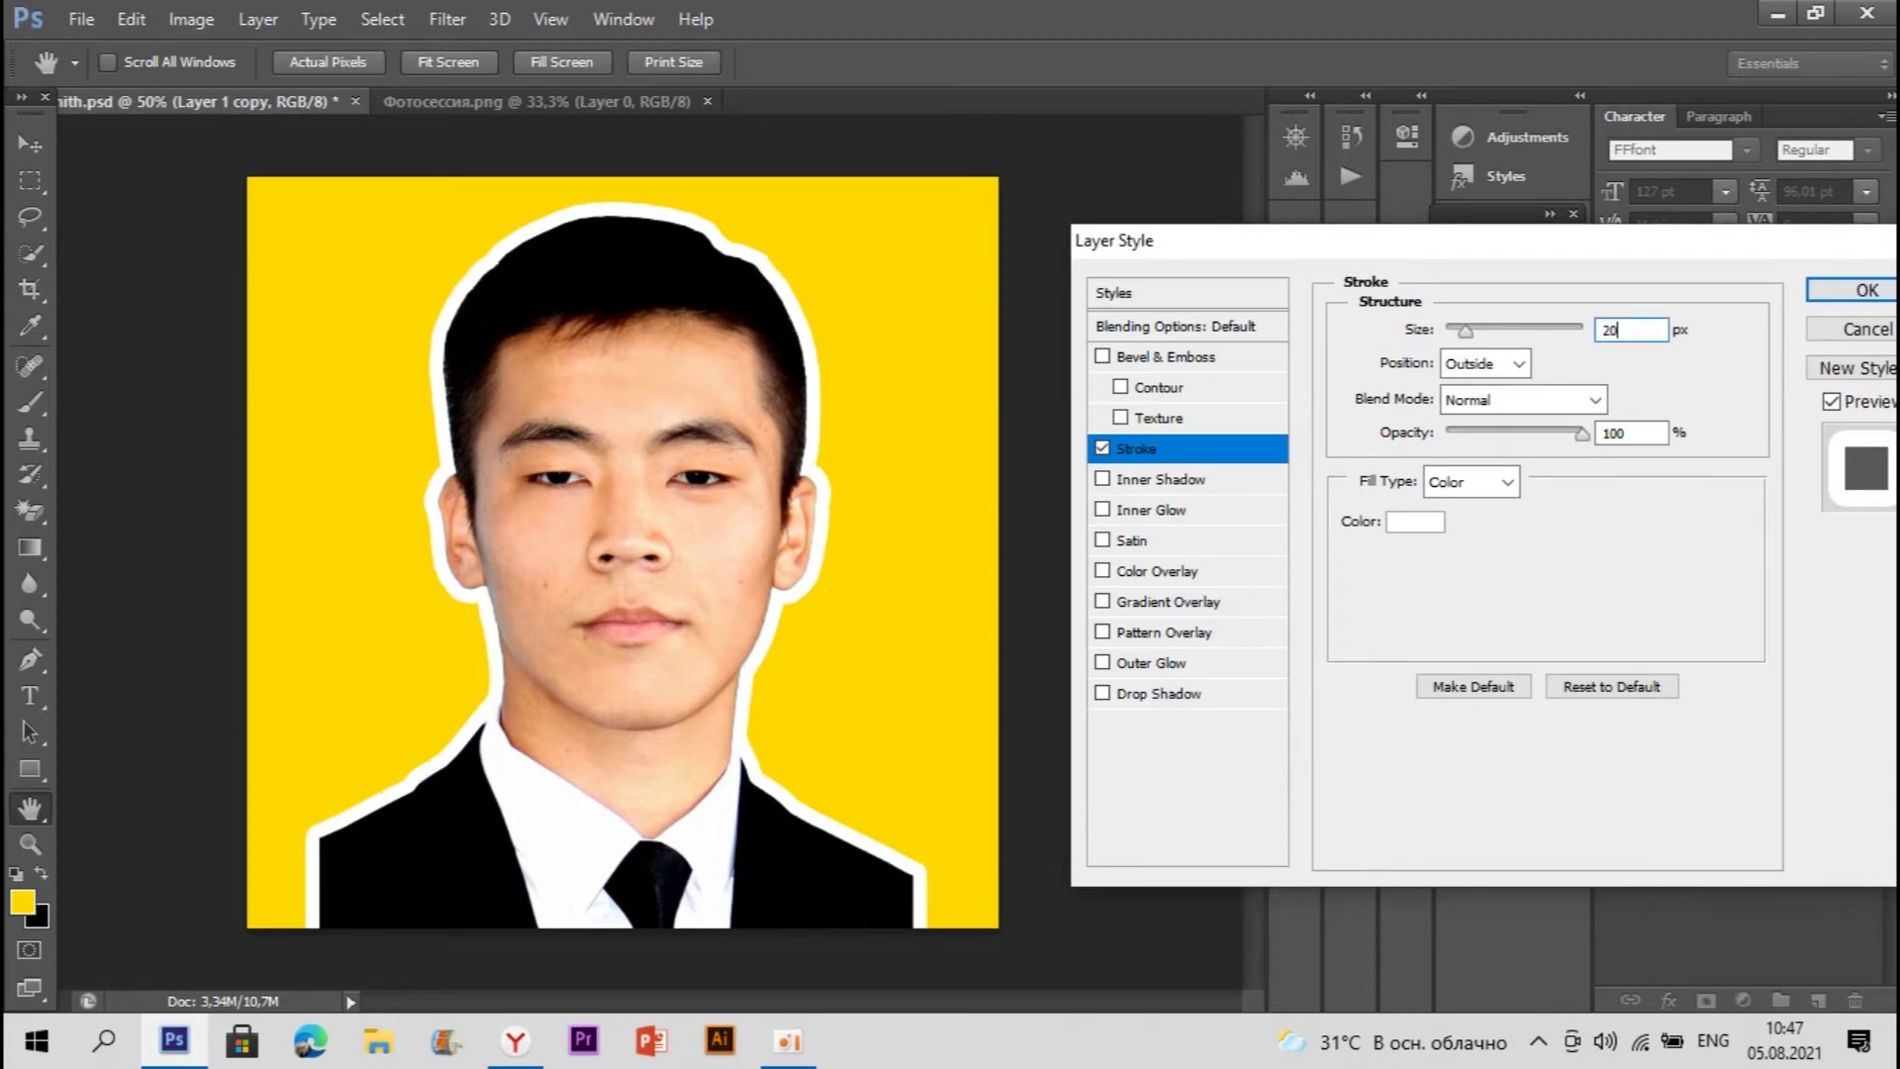
key(Return)
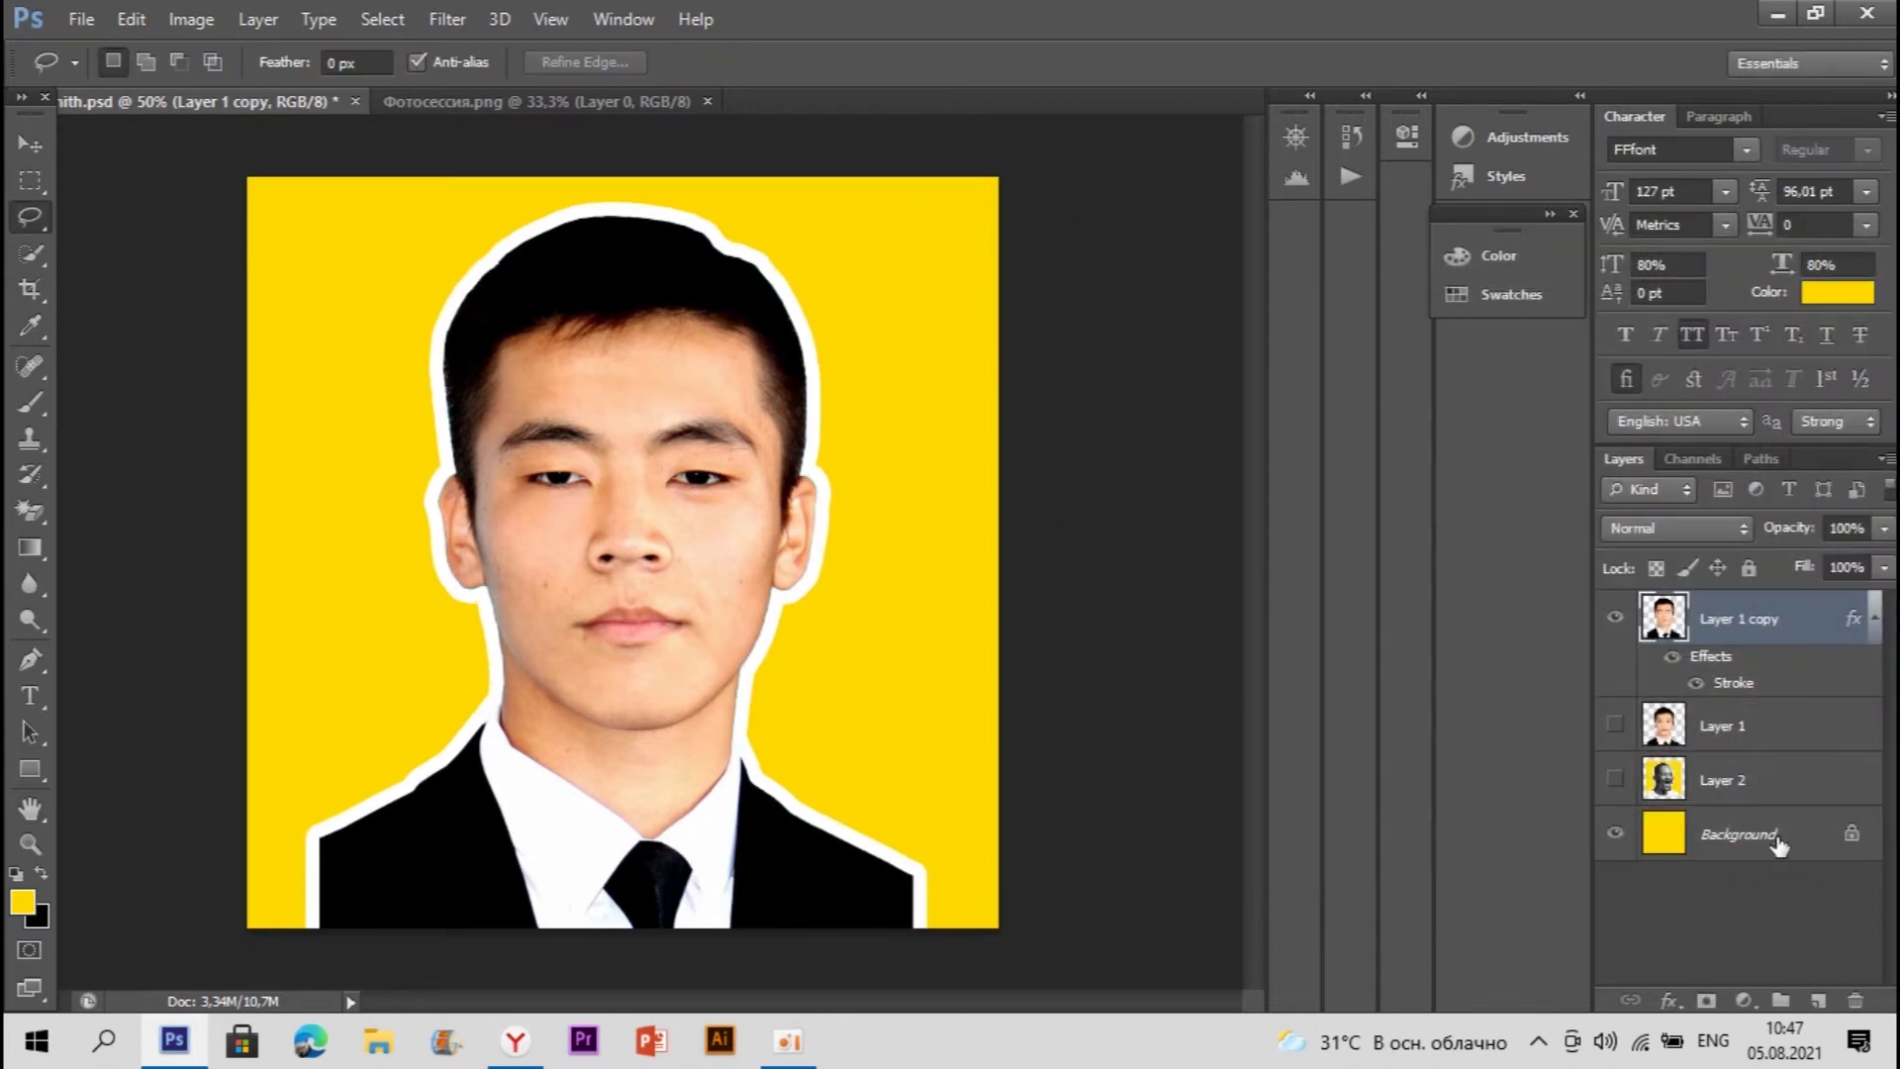
Step: Show Layer 2 and briefly hide Layer 1 copy to compare the thicker outline with the reference's outline
click(1616, 783)
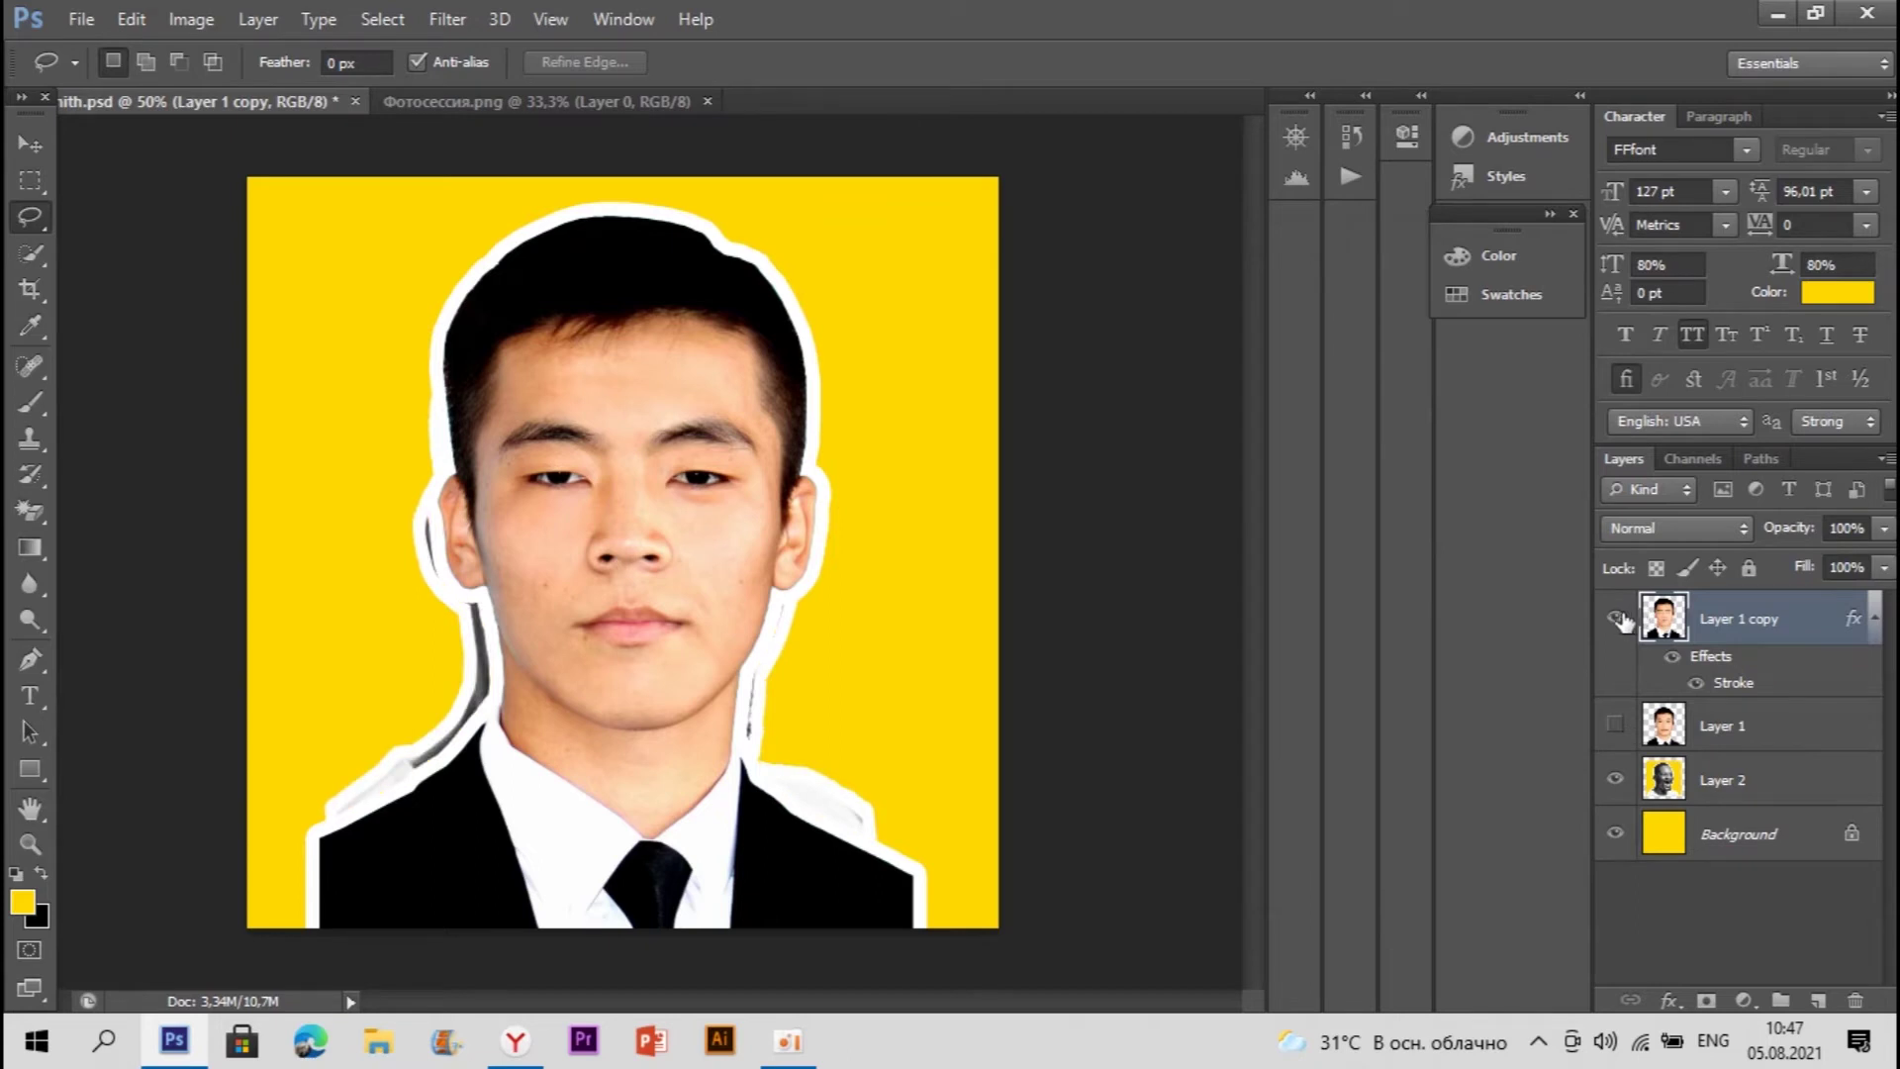
click(1617, 620)
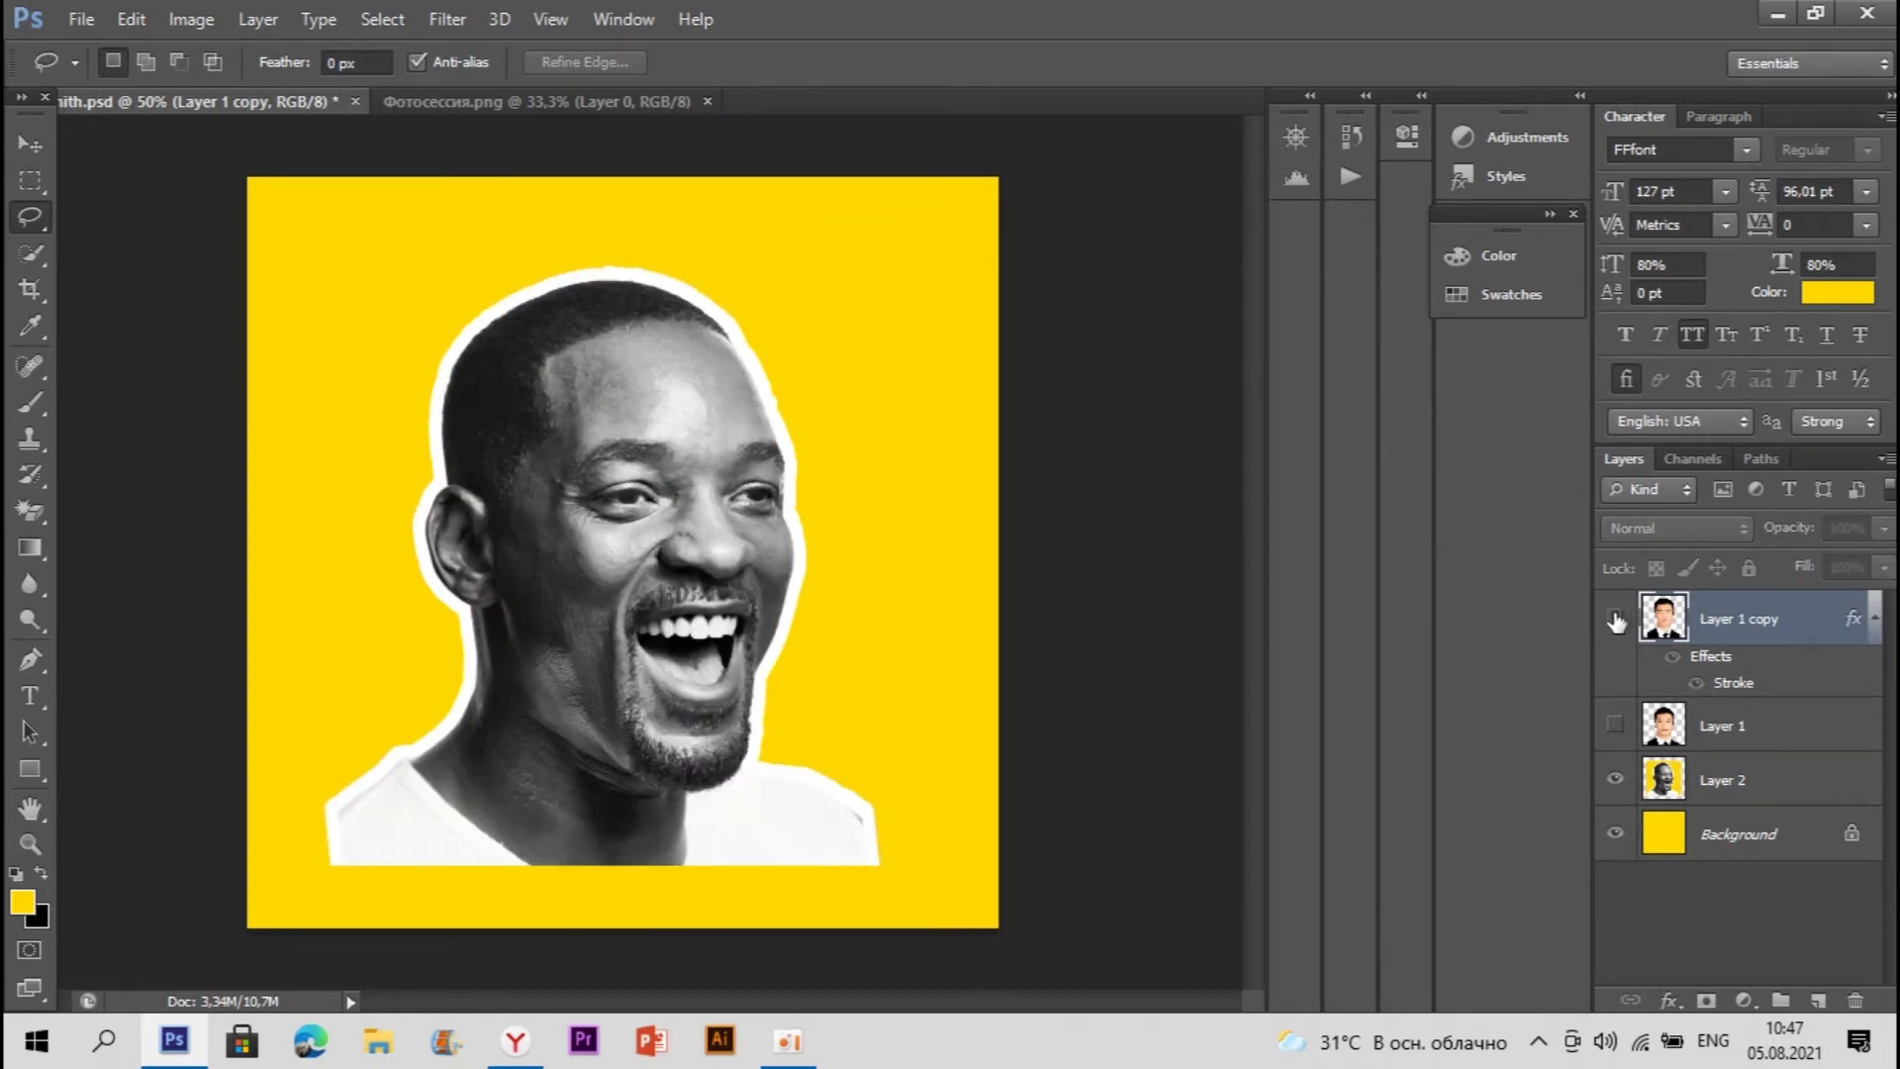
click(1616, 619)
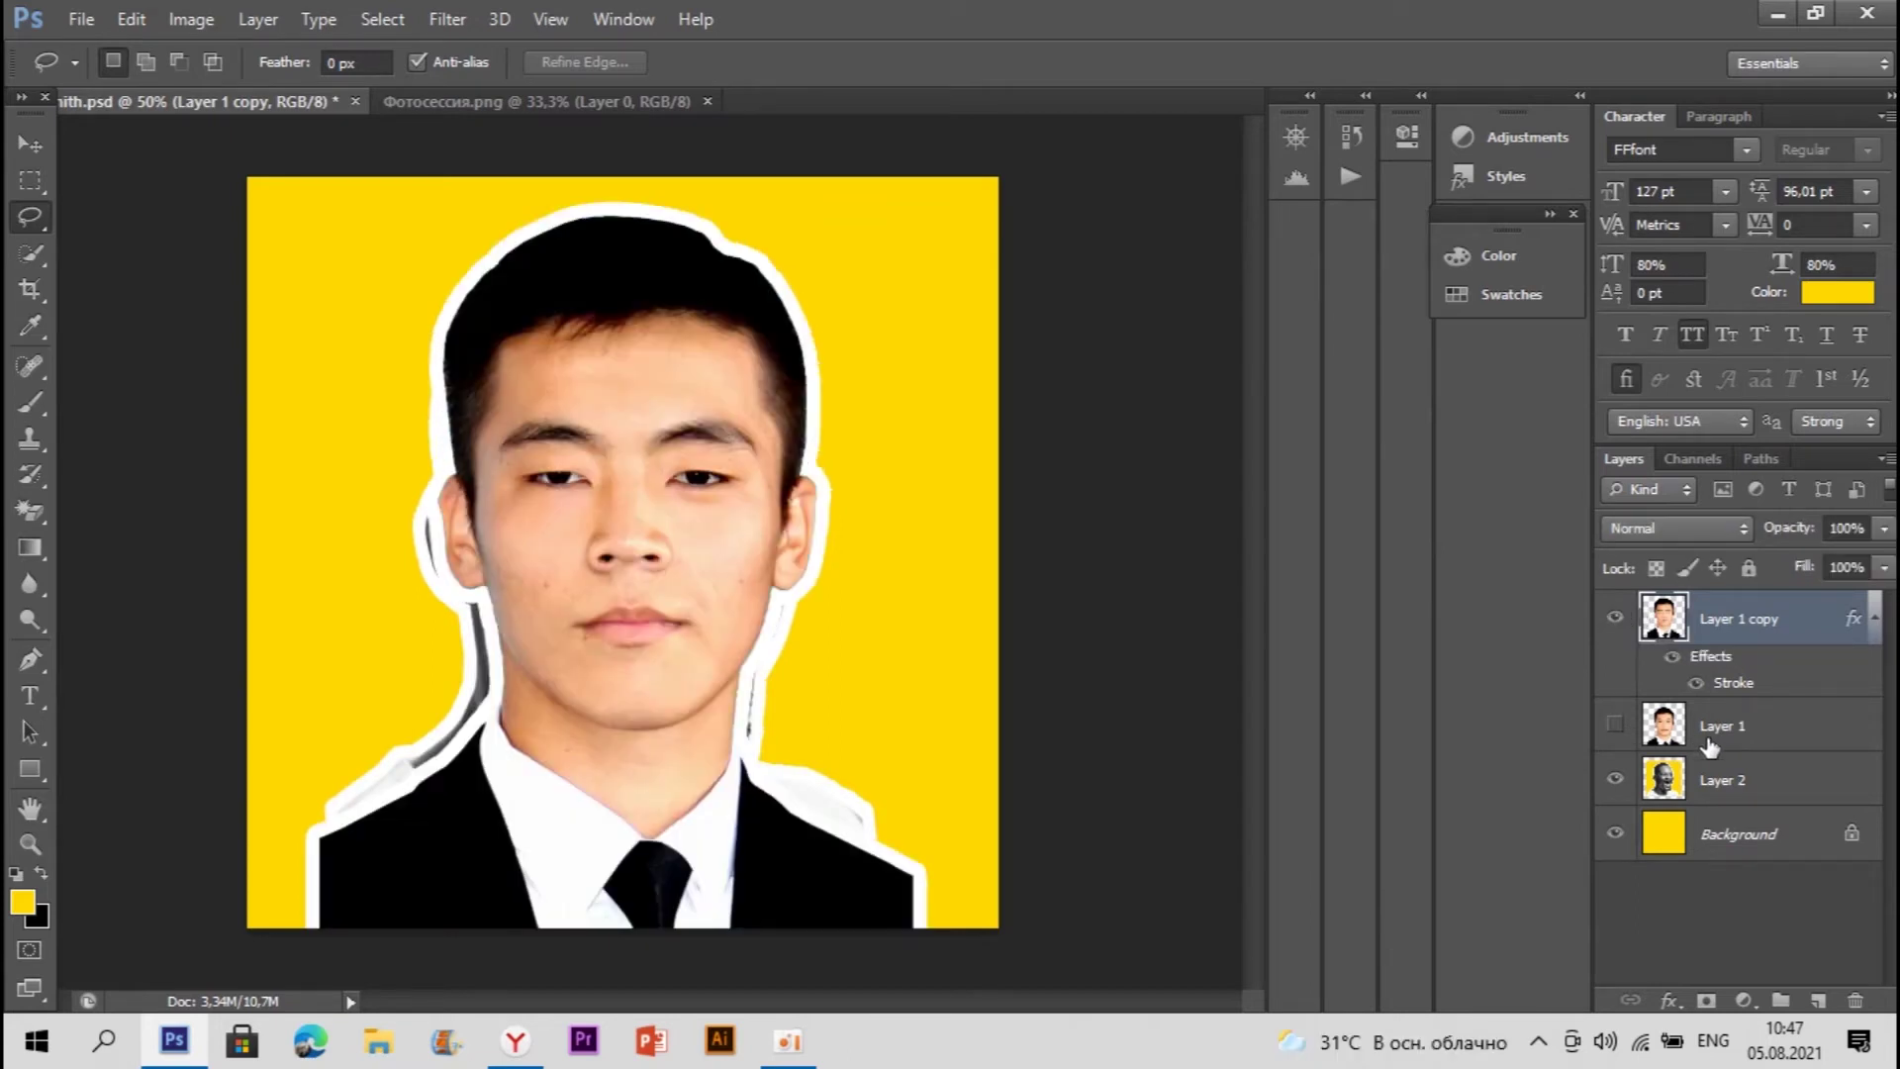
Step: Hide Layer 2 and add a new layer above Layer 1 copy, clipped to the portrait with a clipping mask
click(1818, 1001)
right_click(1769, 648)
click(1366, 454)
Step: Swap the foreground and background colors and set the foreground to a very dark purple
click(44, 875)
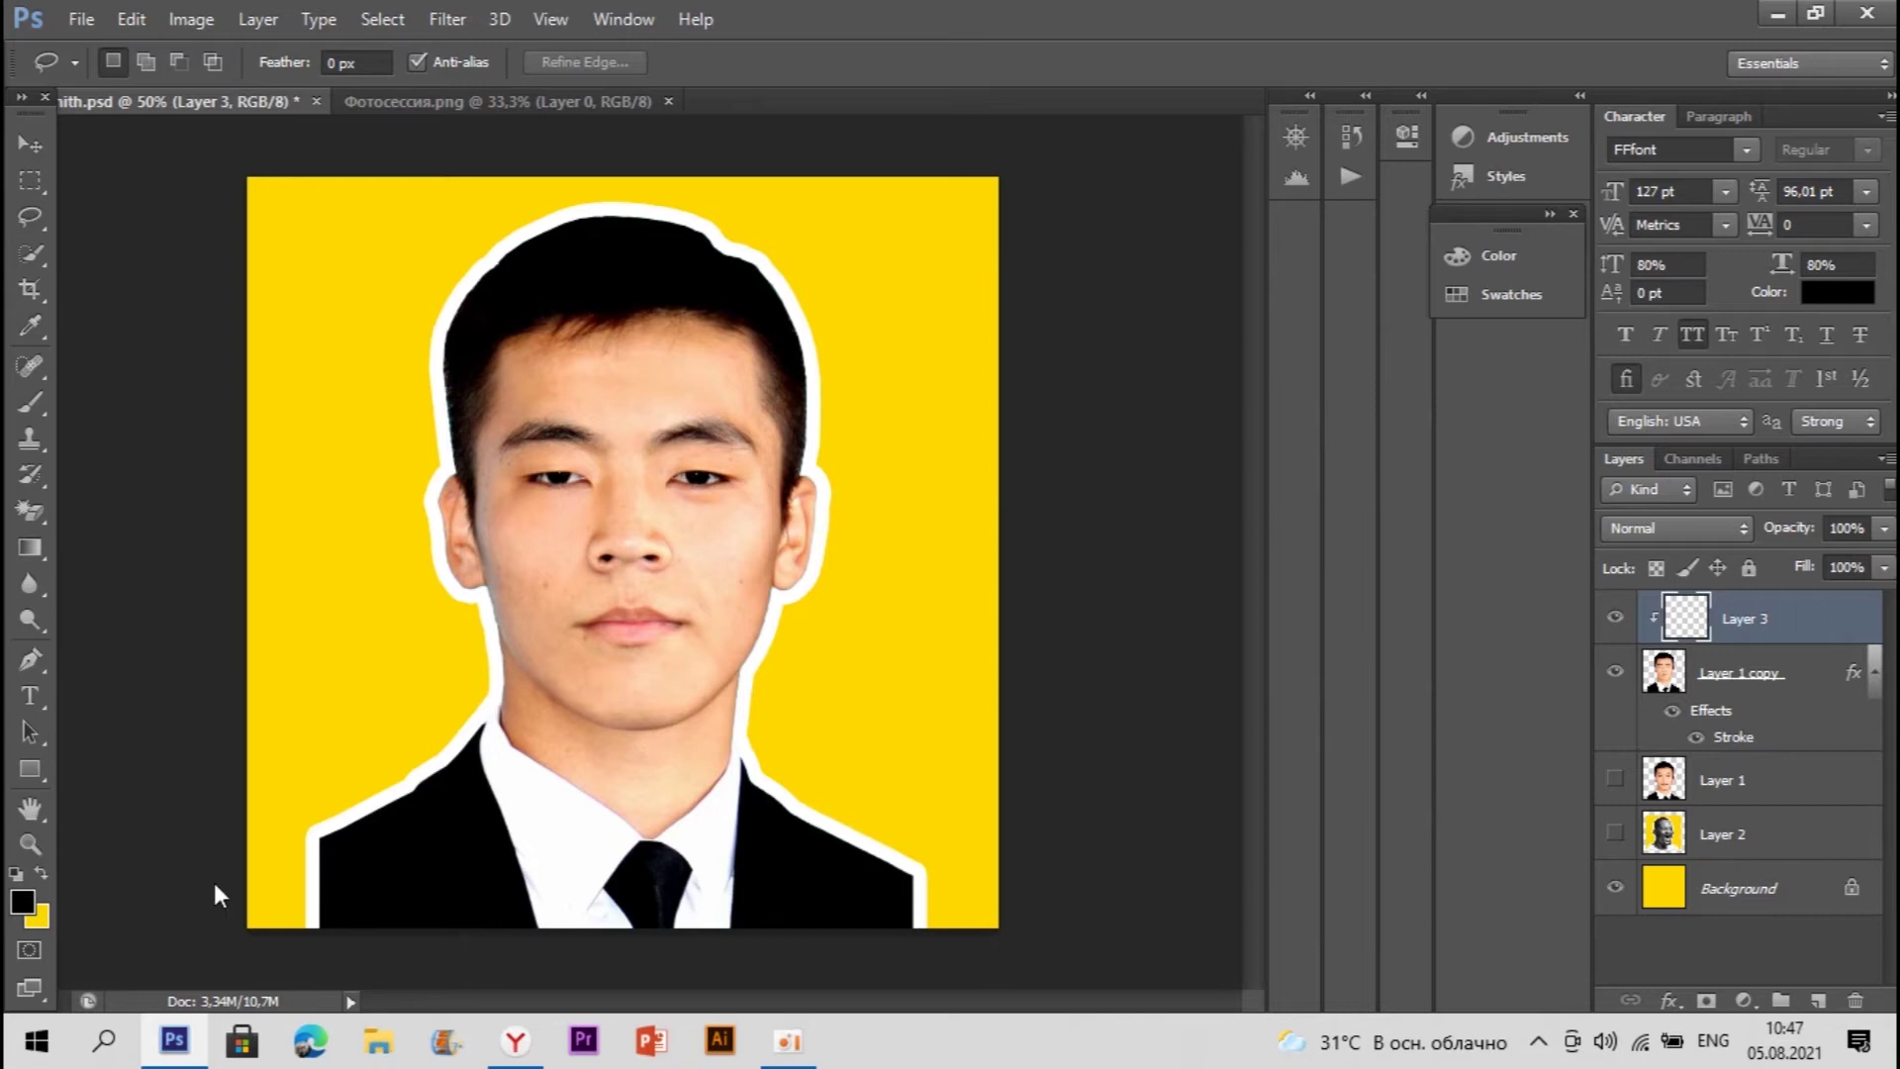
click(21, 900)
click(1300, 705)
click(1254, 917)
click(1573, 593)
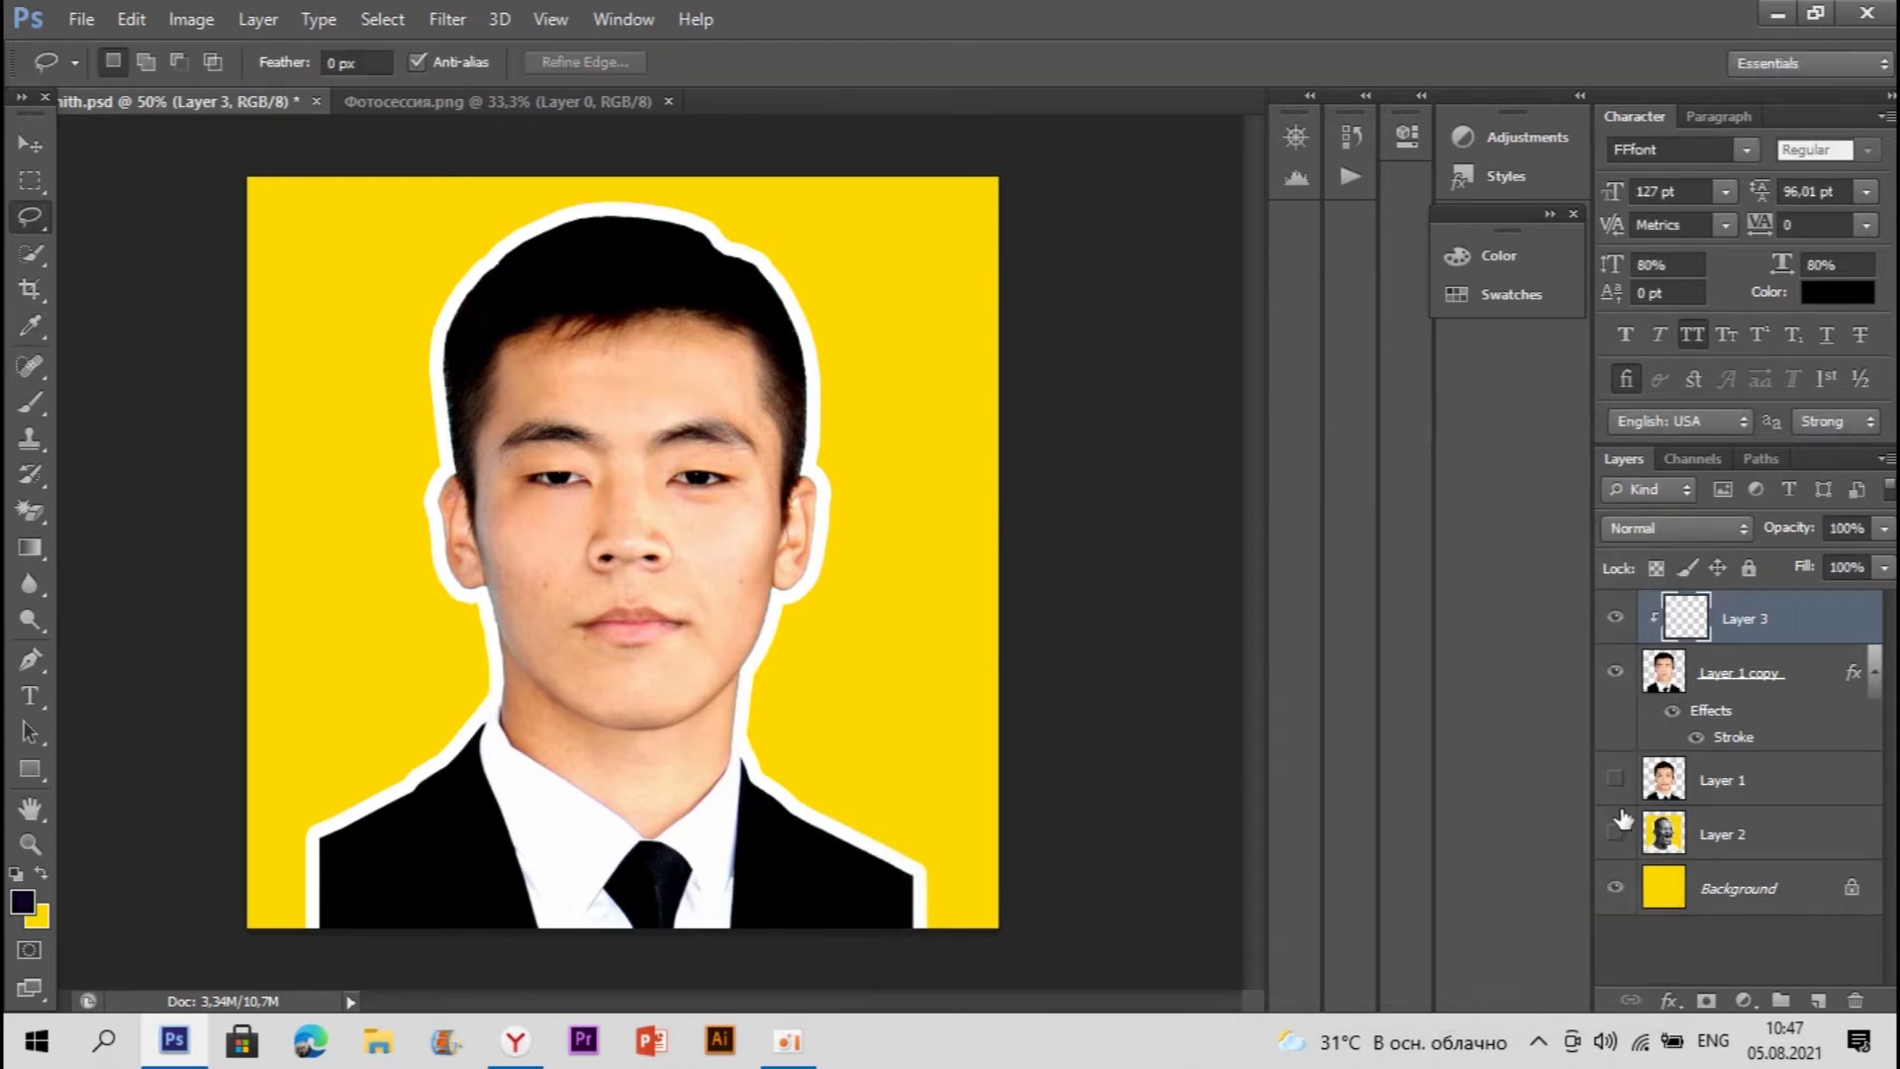
Step: Show Layer 2 and toggle Layer 1 copy to examine the black-and-white tones of the Will Smith reference
click(1616, 833)
click(1615, 673)
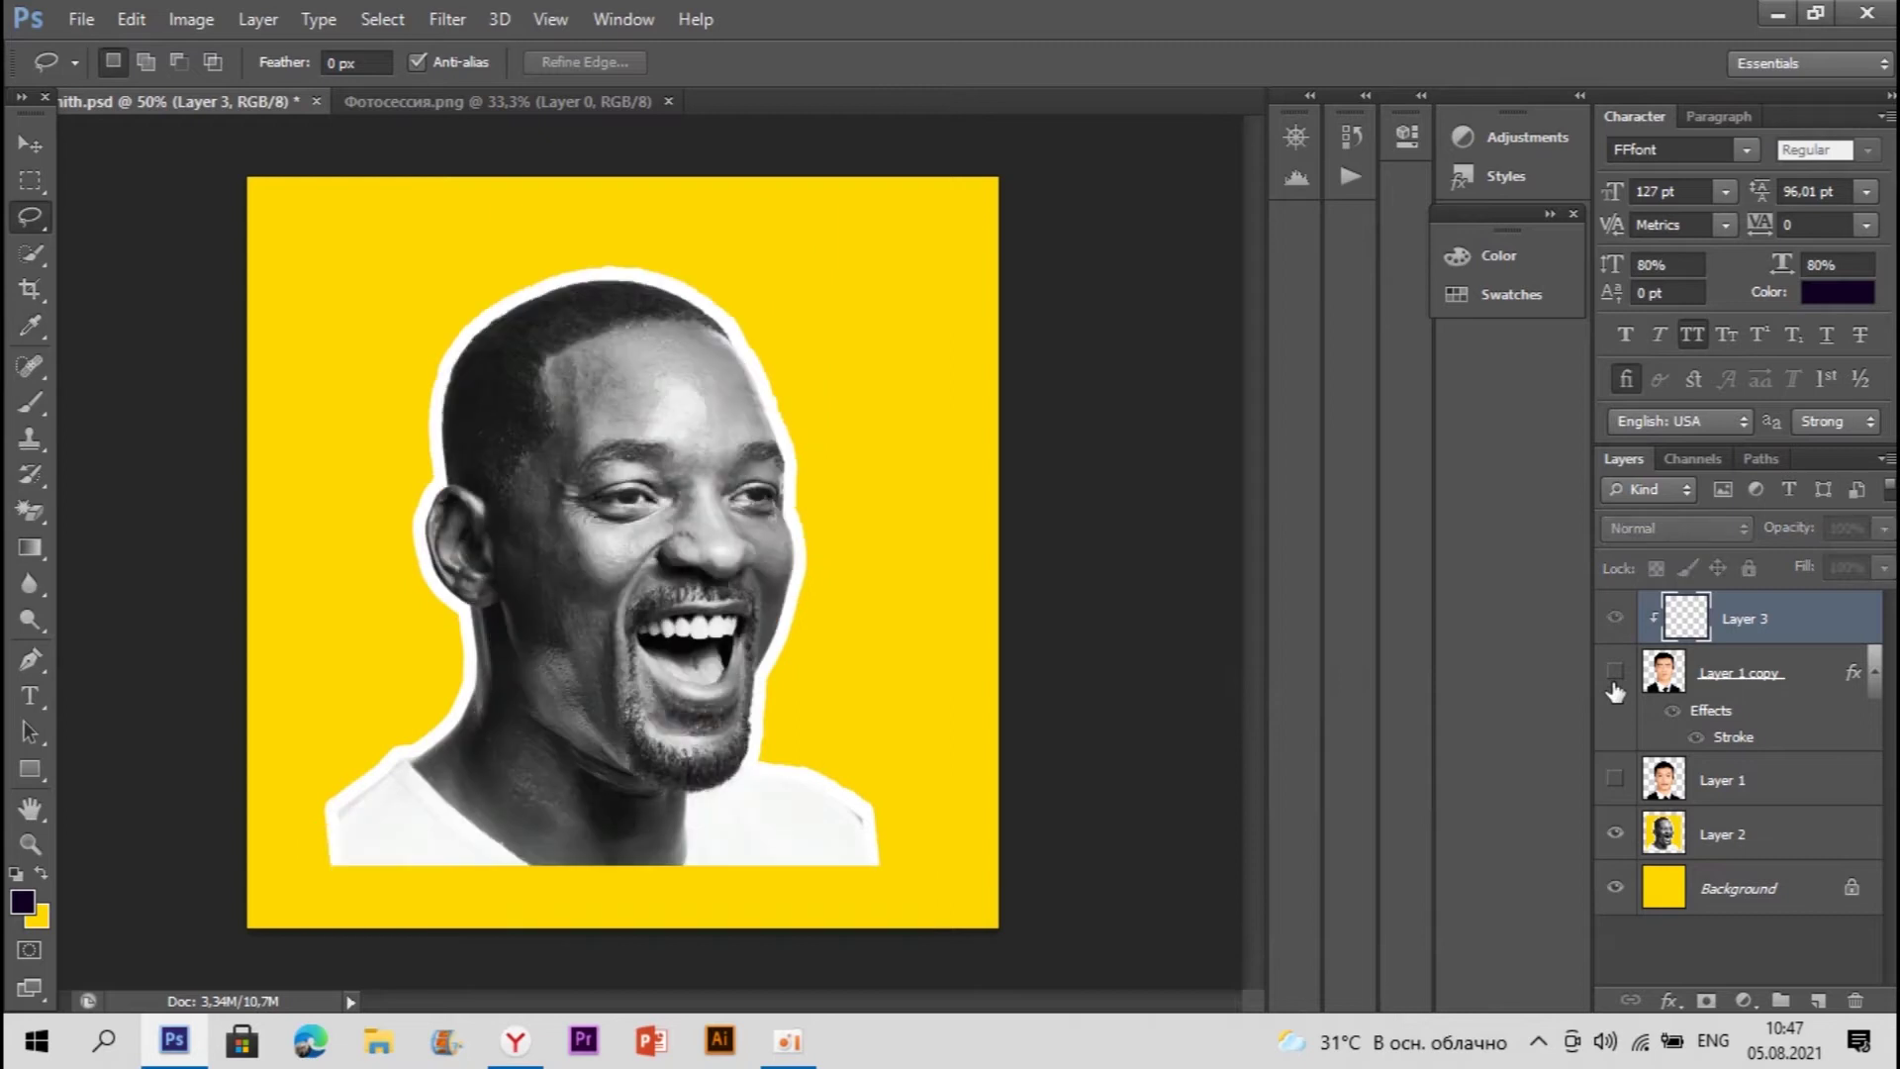
click(1615, 673)
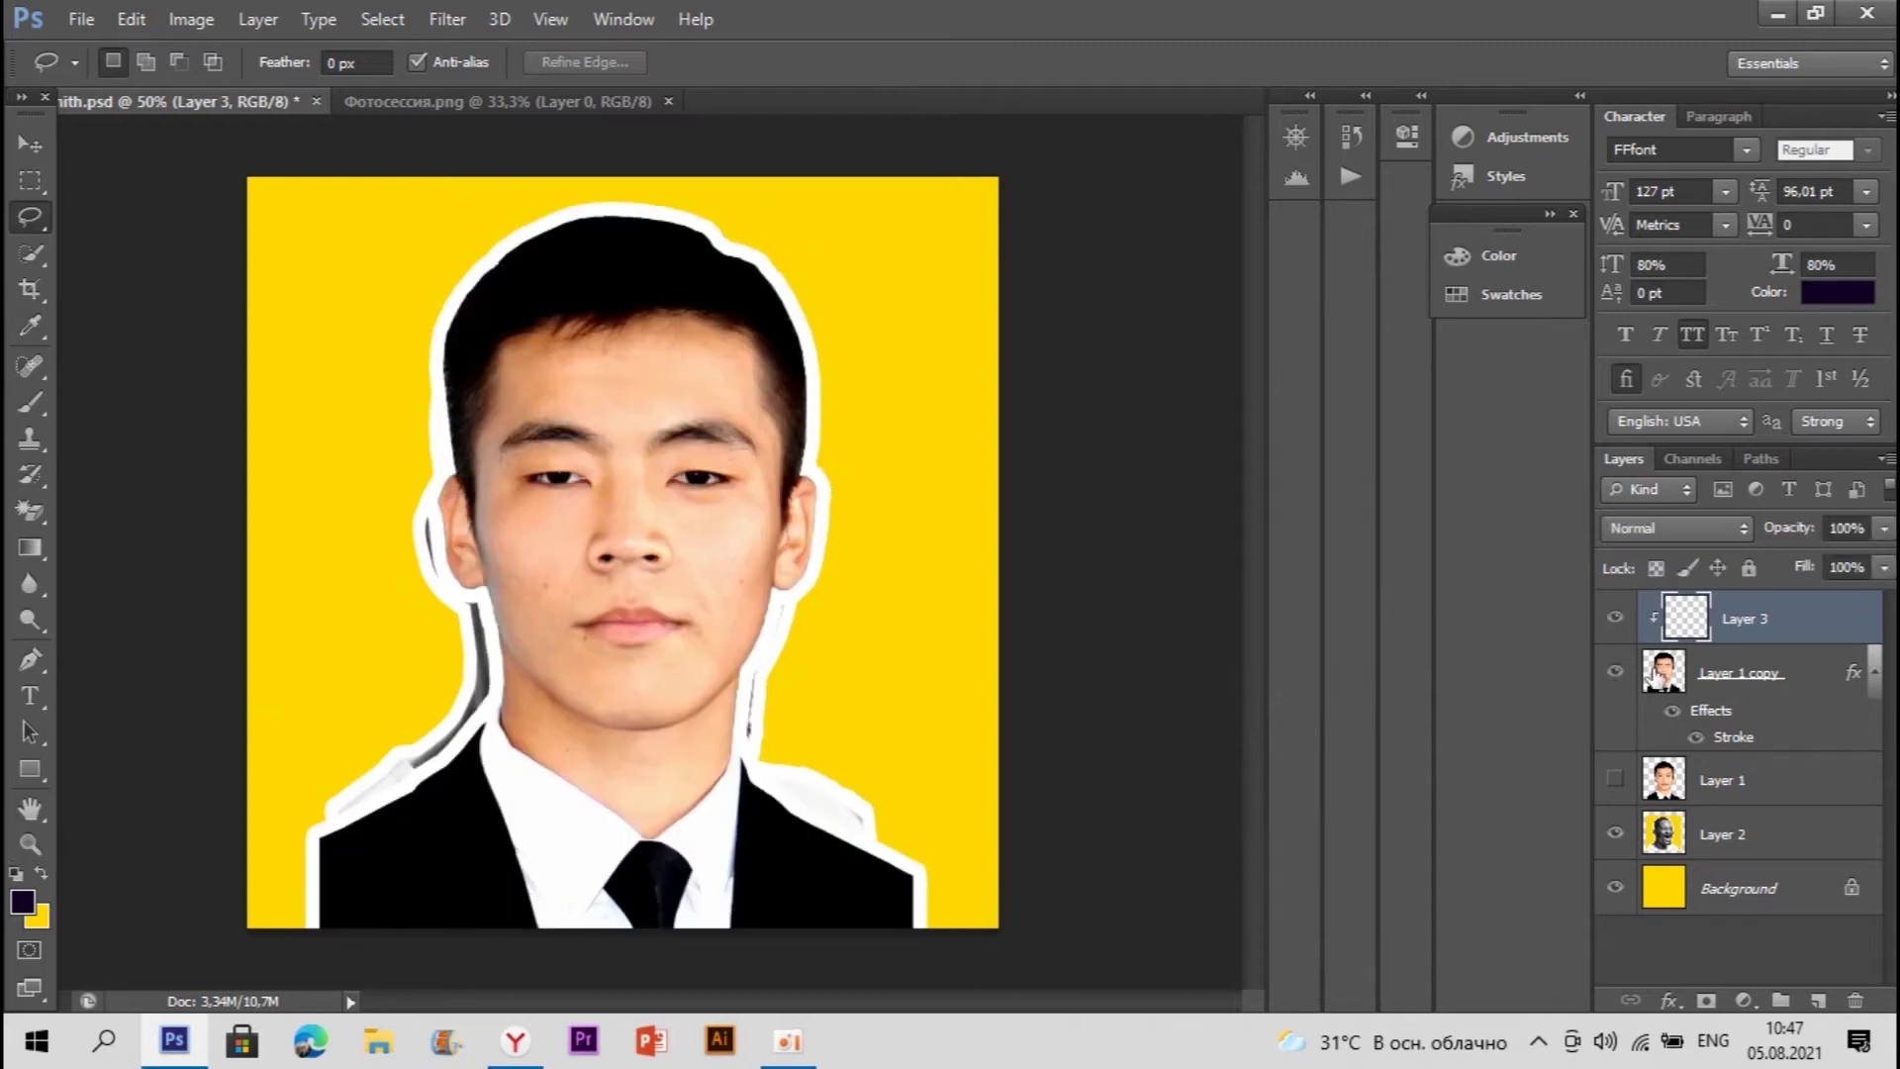
Step: Paint dark purple over the whole portrait on Layer 3 with the 494 px brush and set the layer's blend mode to Color
click(44, 404)
mouse_move(650, 542)
mouse_down()
mouse_move(517, 501)
mouse_move(755, 246)
mouse_move(734, 729)
mouse_move(627, 805)
mouse_move(927, 872)
mouse_move(852, 901)
mouse_up()
click(1750, 539)
click(1644, 627)
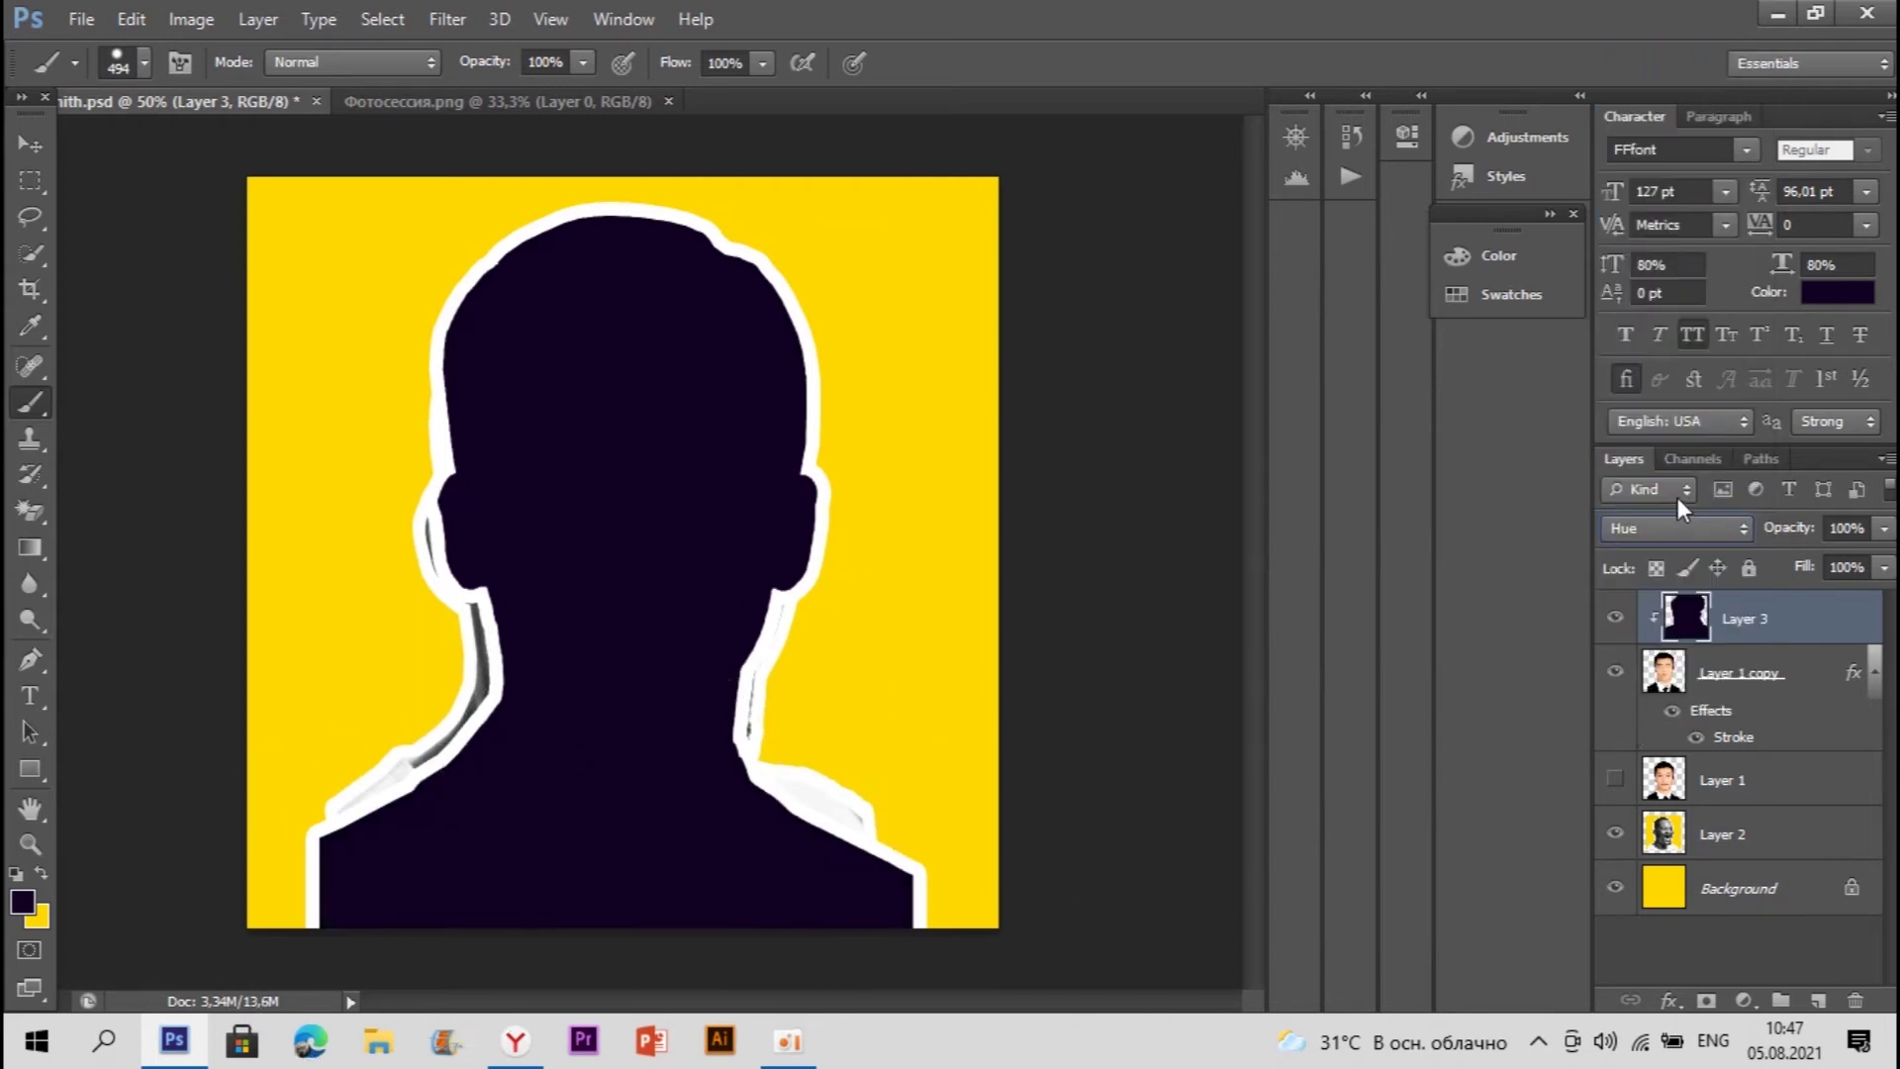
click(1693, 542)
click(1651, 691)
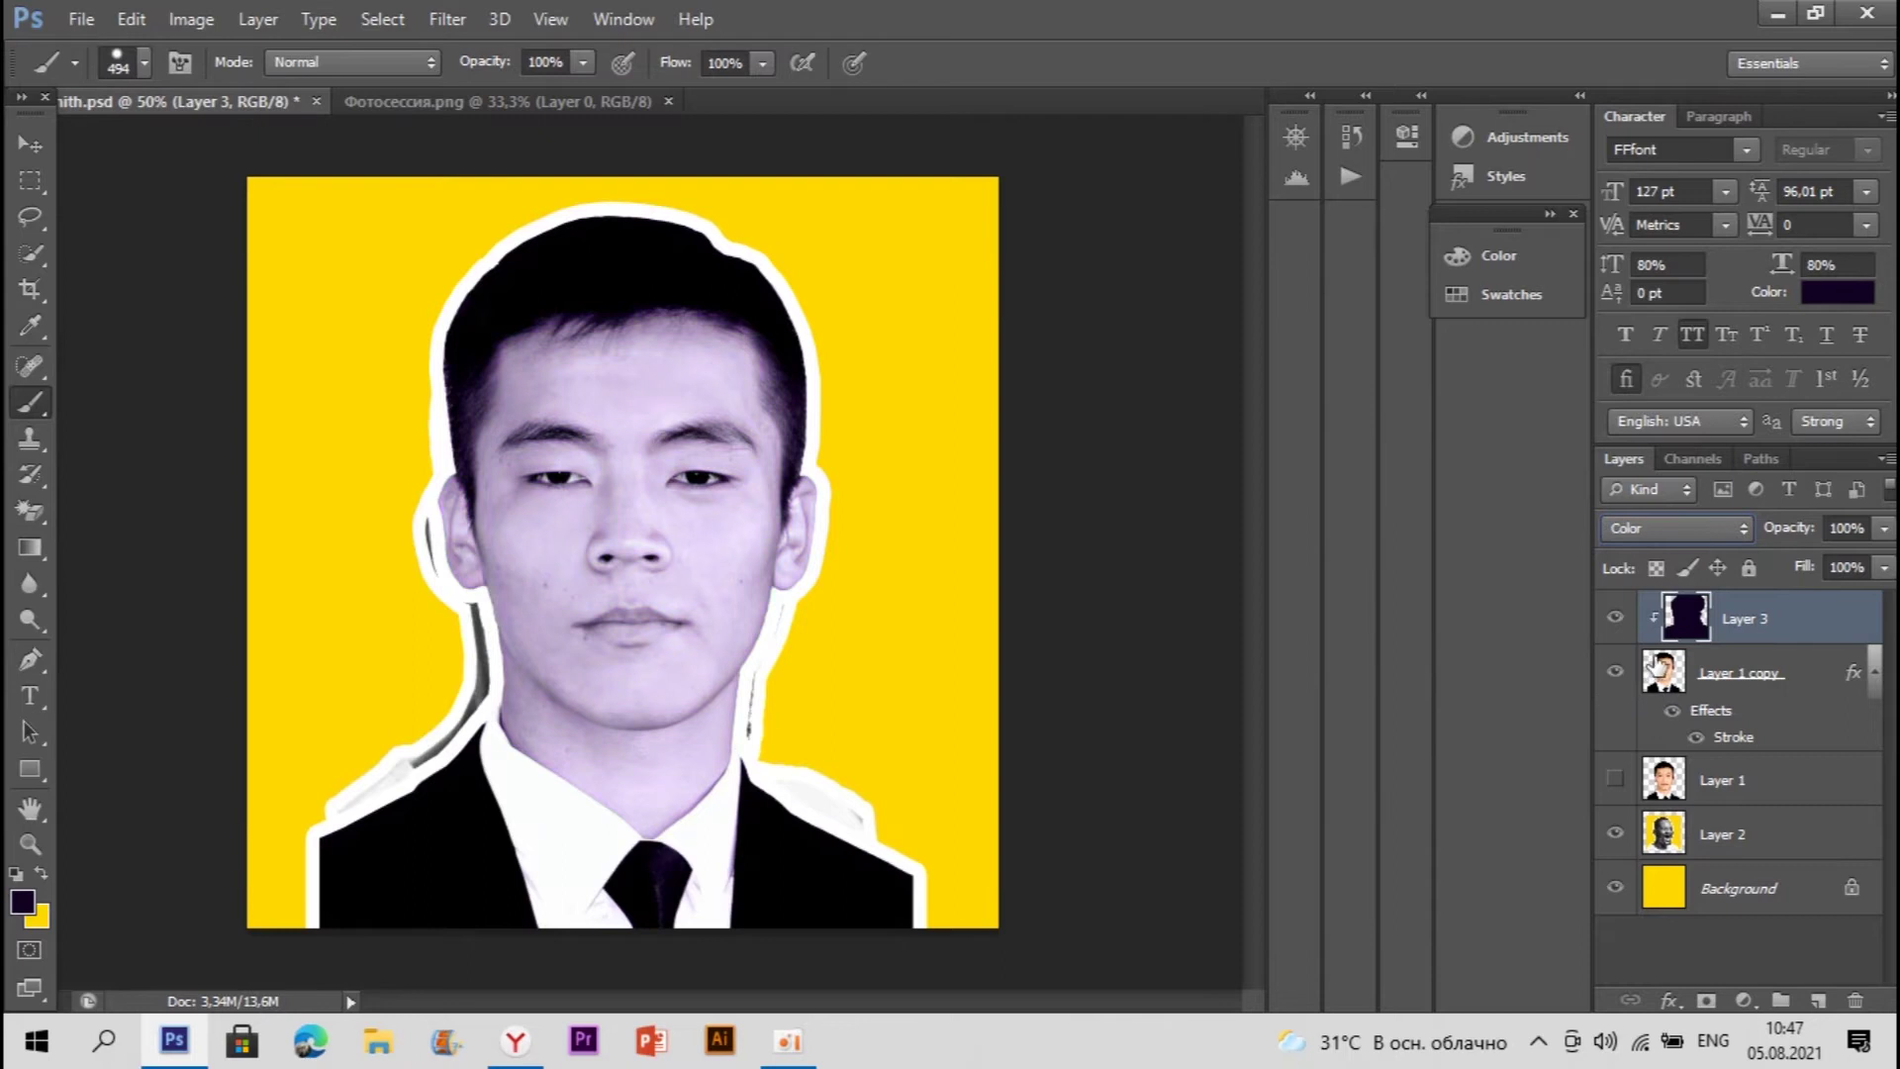
Step: Set the foreground color to black (000000) and repaint Layer 3 over the whole portrait to turn it grayscale
click(26, 913)
drag(989, 841, 570, 1064)
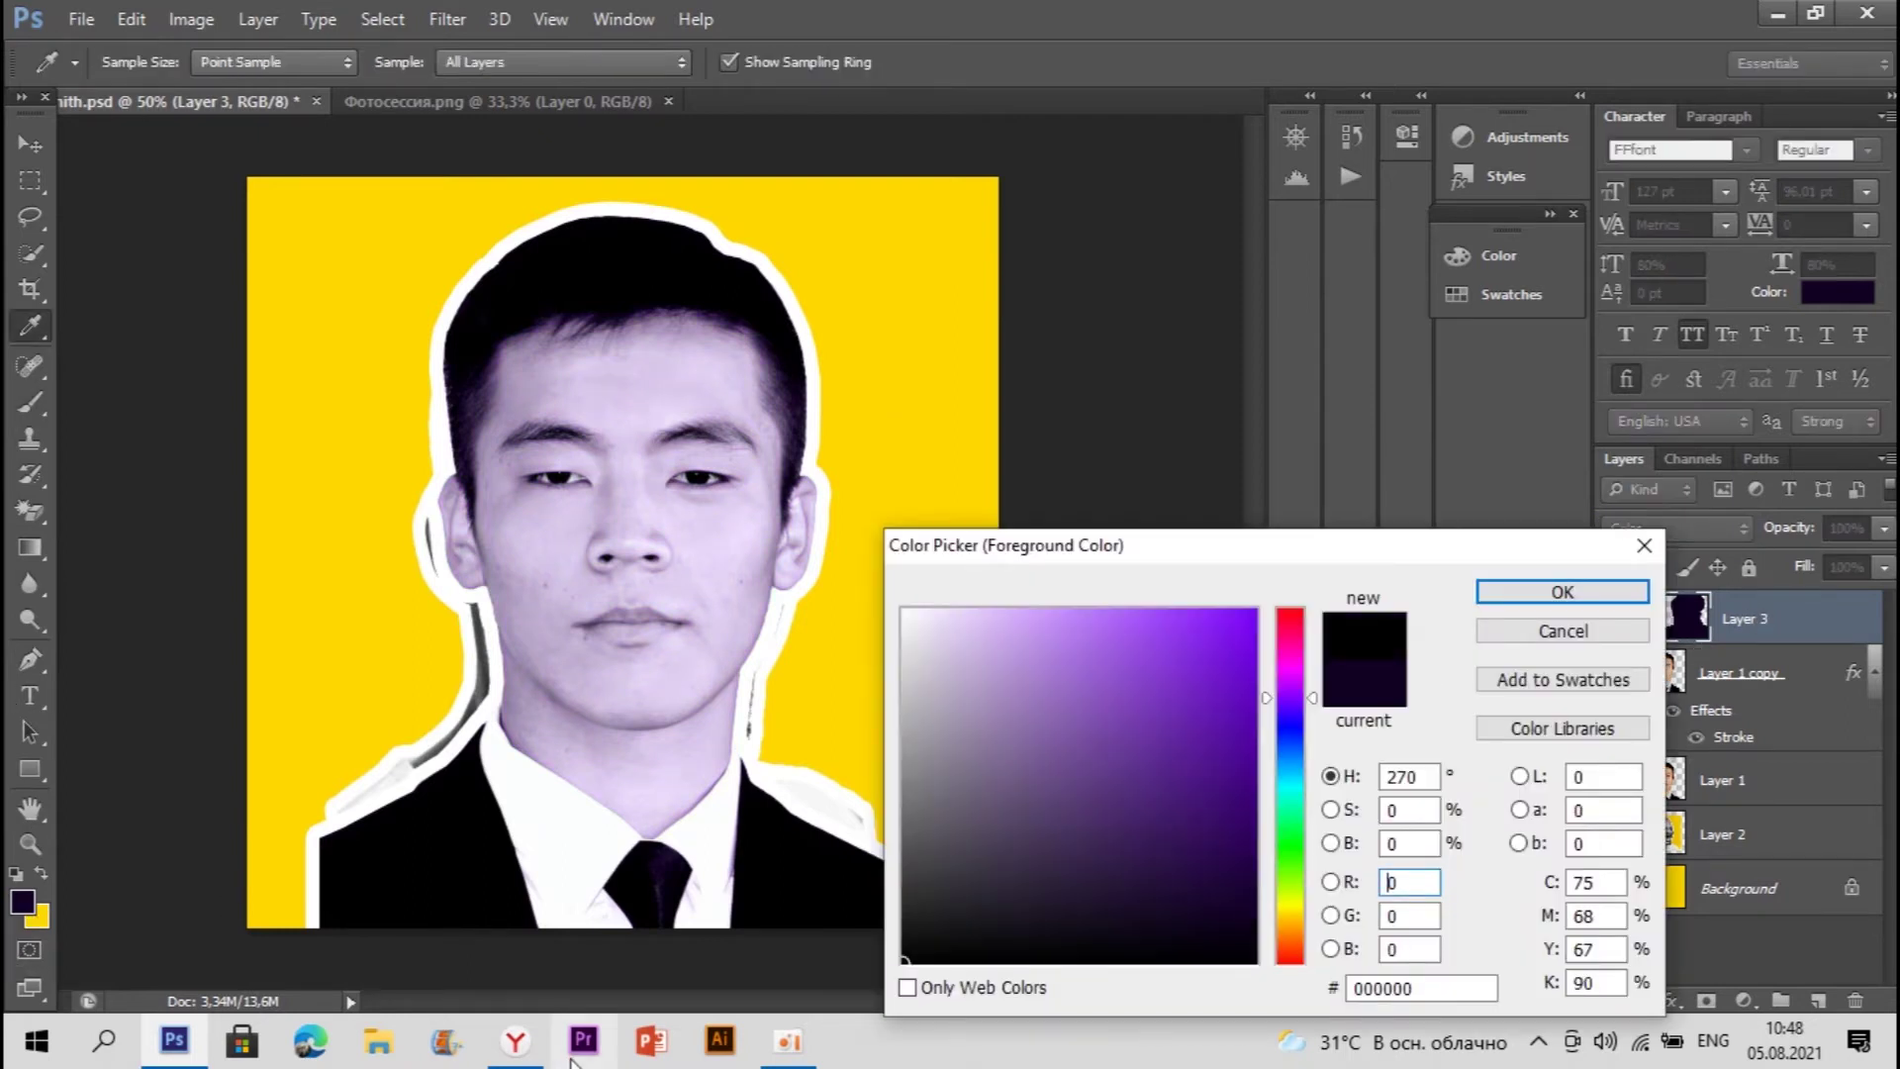
key(Return)
key(b)
click(605, 798)
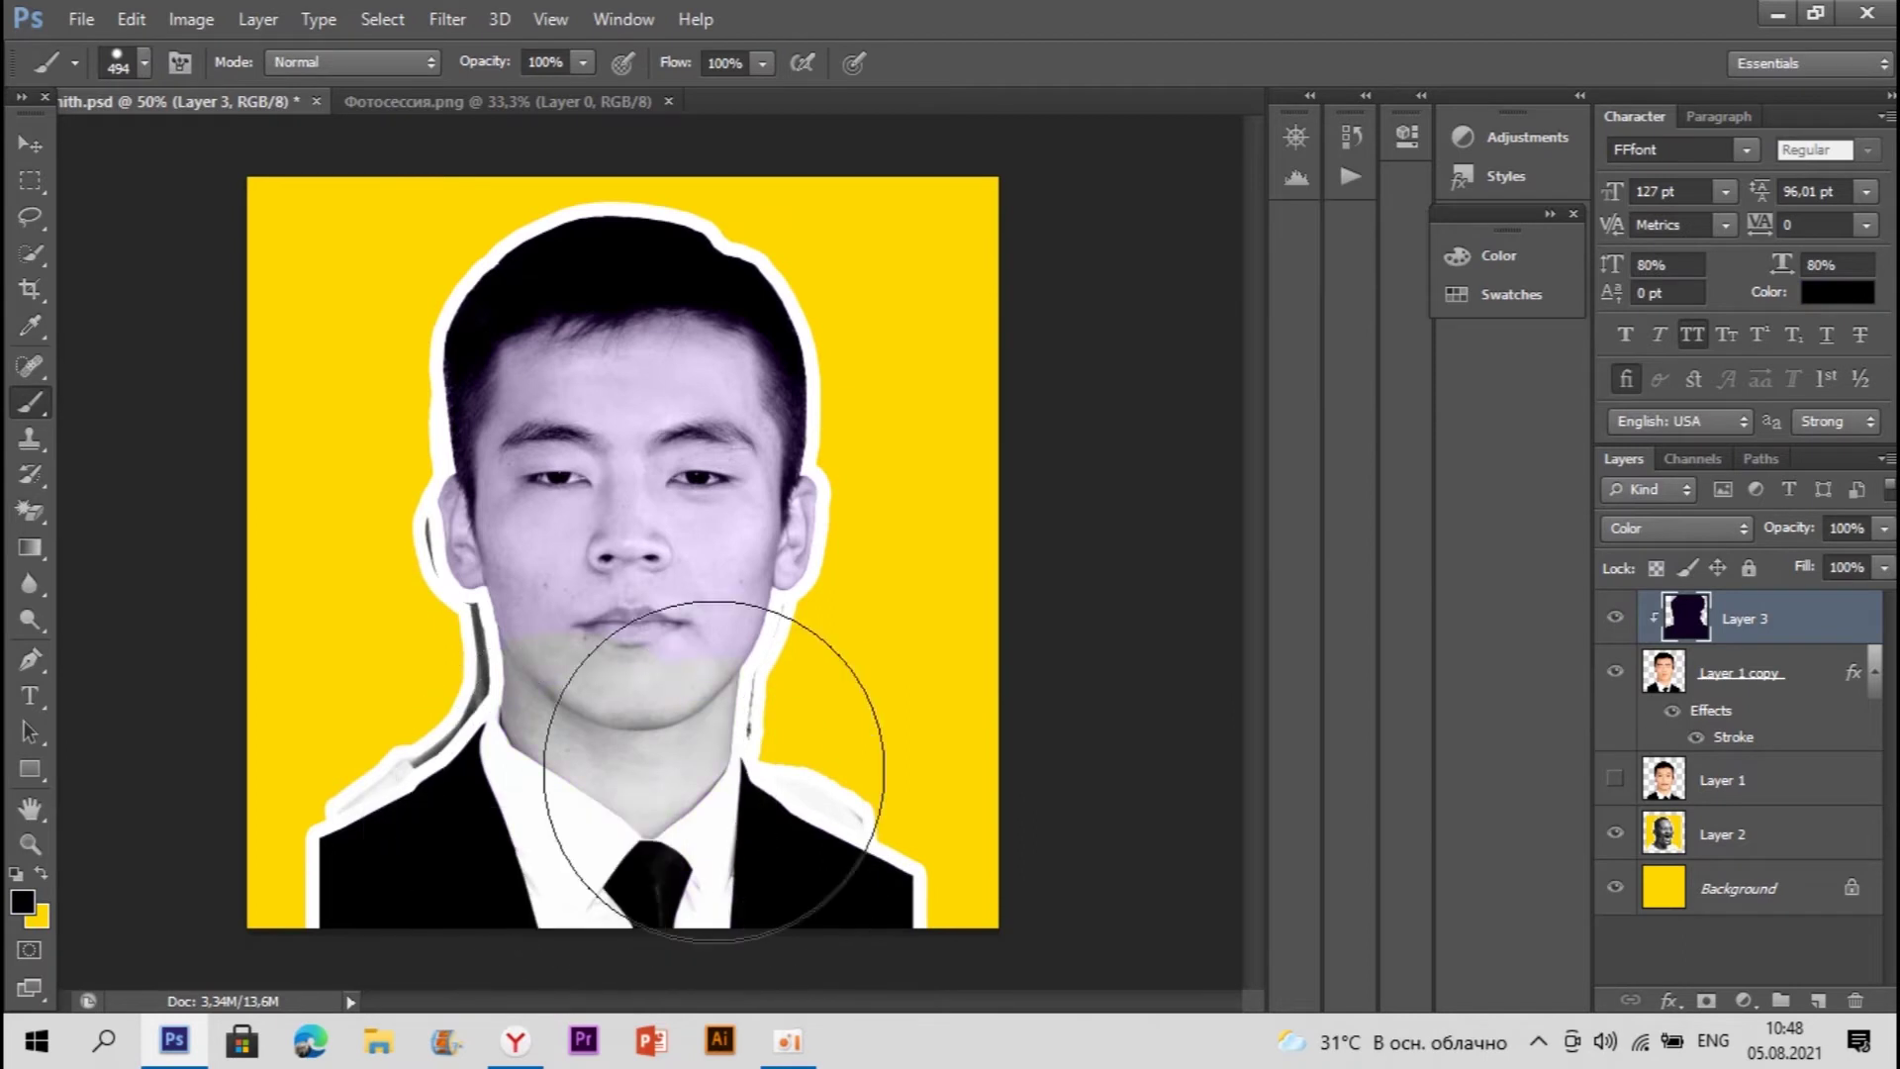
mouse_move(306, 763)
mouse_down()
mouse_move(635, 867)
mouse_move(461, 542)
mouse_move(418, 553)
mouse_move(959, 306)
mouse_up()
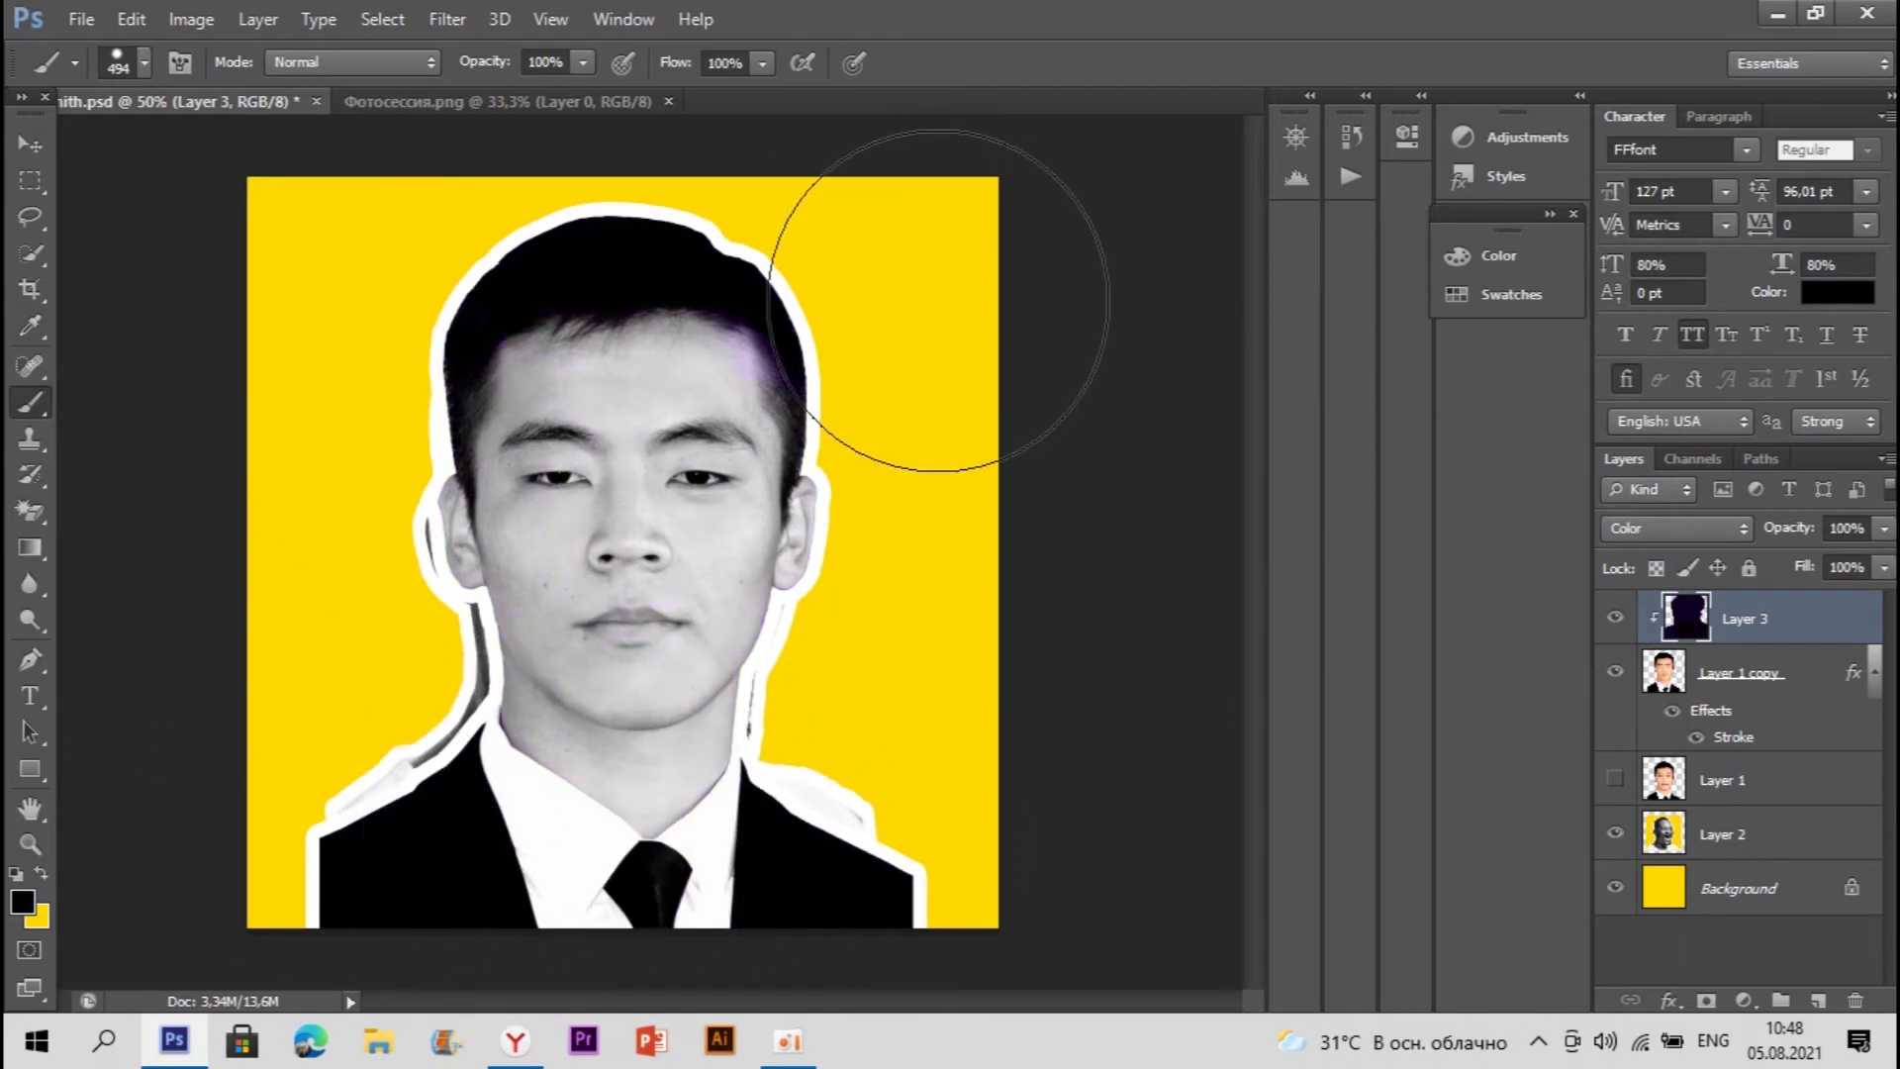
Step: Switch to the browser and examine the Fiverr before-and-after example among the "will smith insta profile" image results
click(515, 1041)
scroll(374, 797, down, 3)
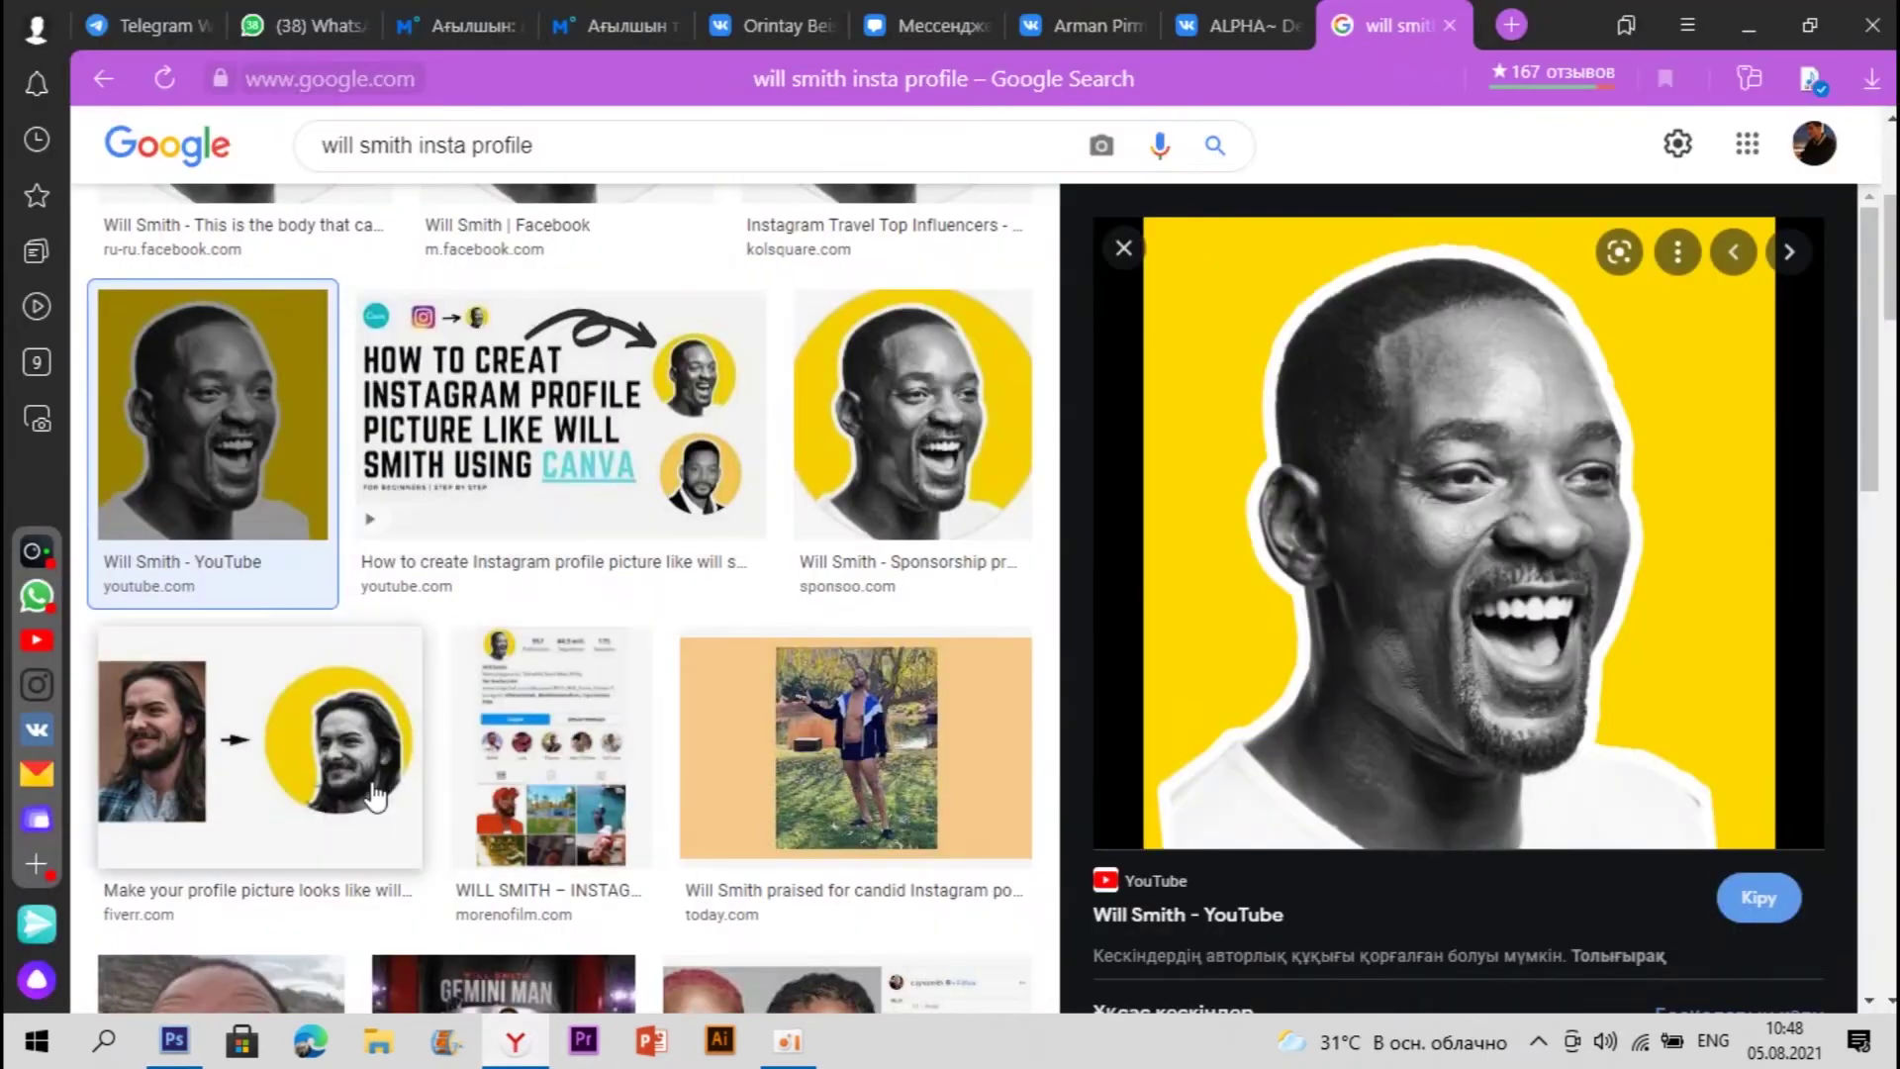
click(374, 797)
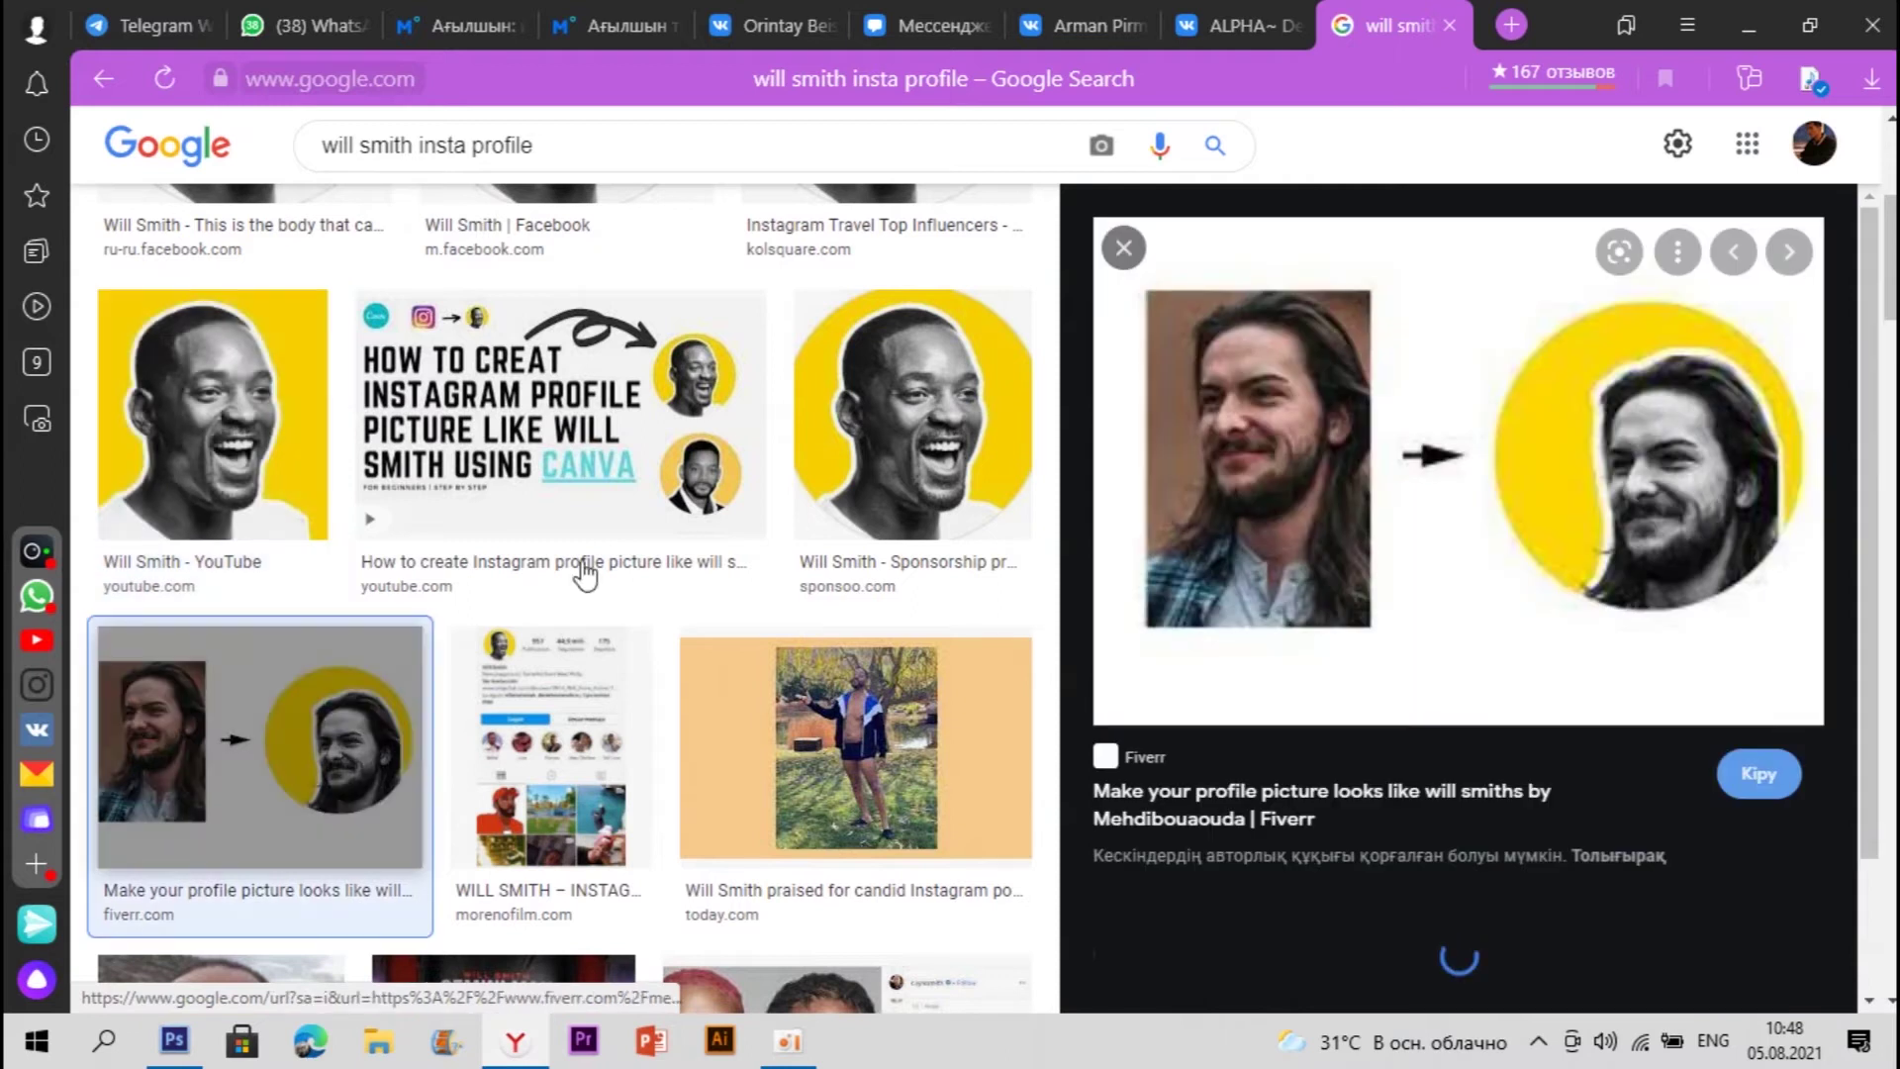
scroll(586, 574, down, 4)
scroll(604, 562, up, 9)
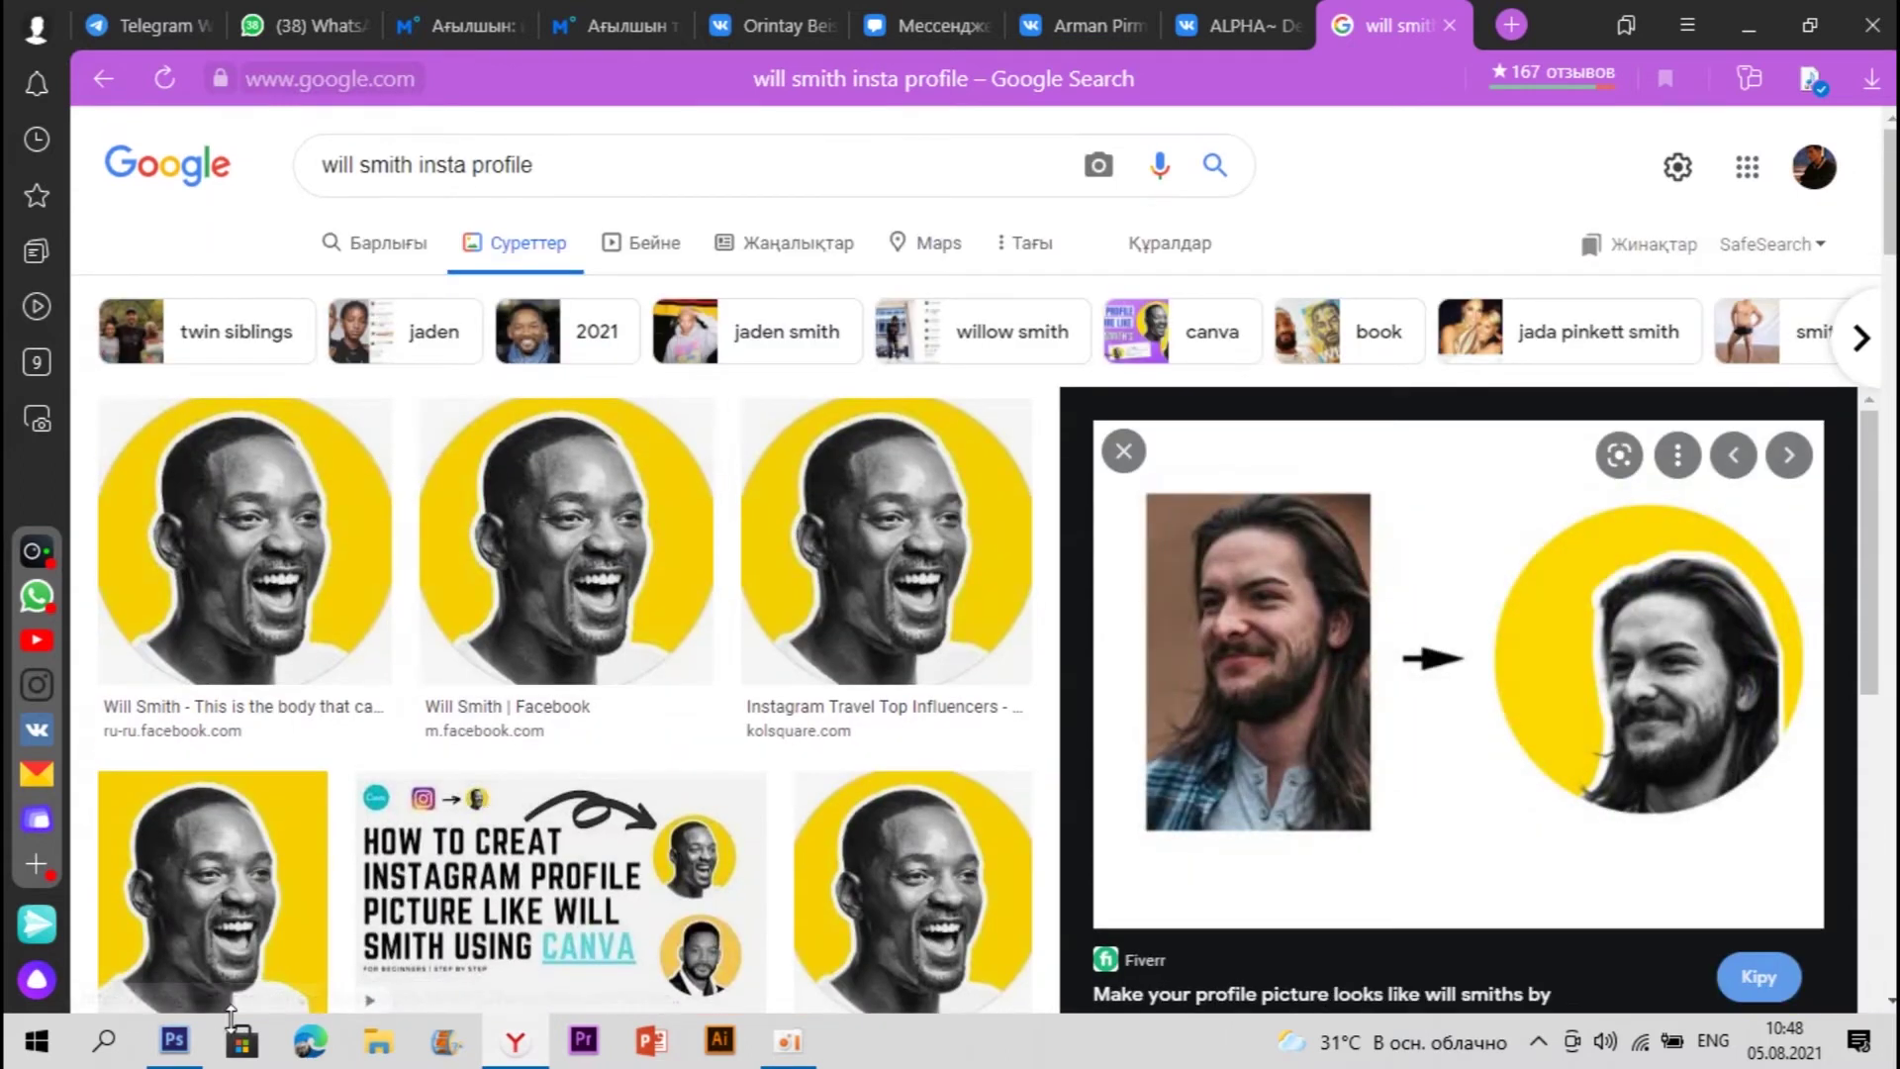
mouse_move(174, 1049)
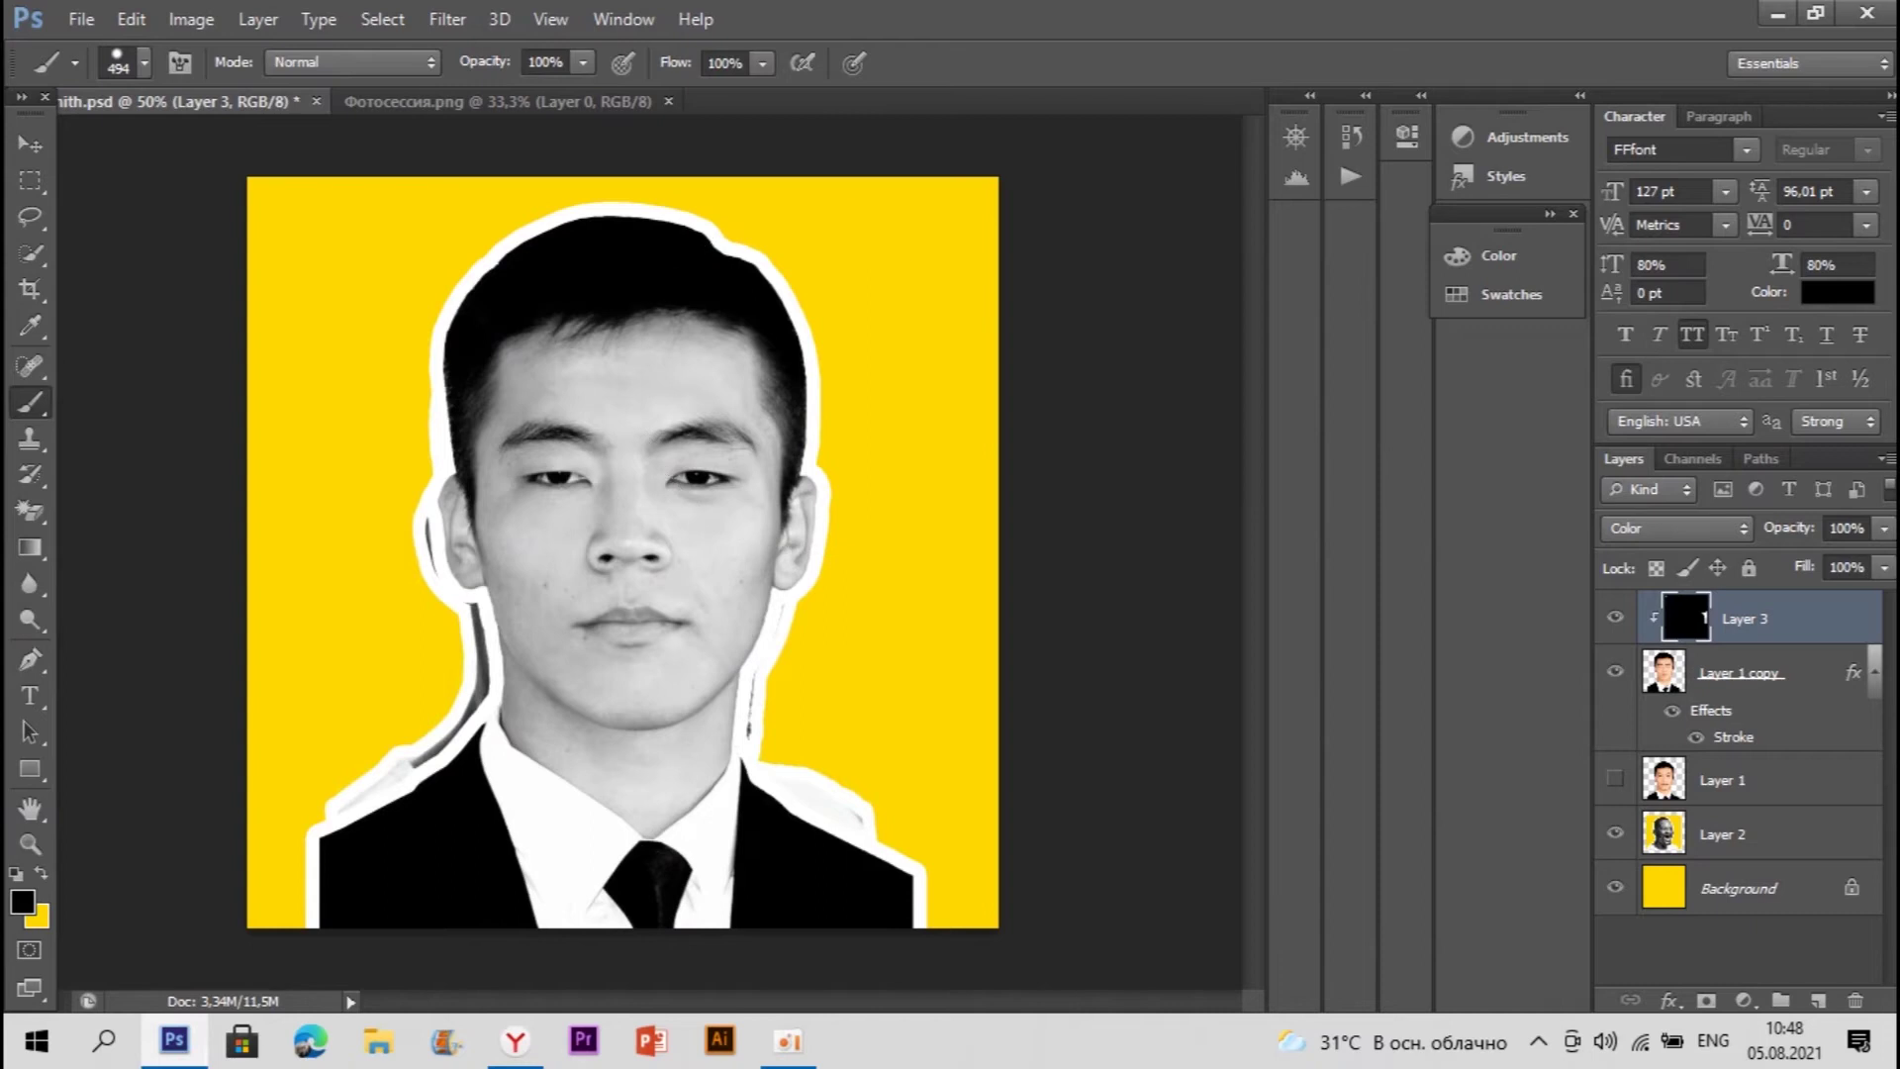
Step: Duplicate Layer 3 as a clipped layer above it, set its blend mode to Overlay and its opacity to 40%
click(1808, 658)
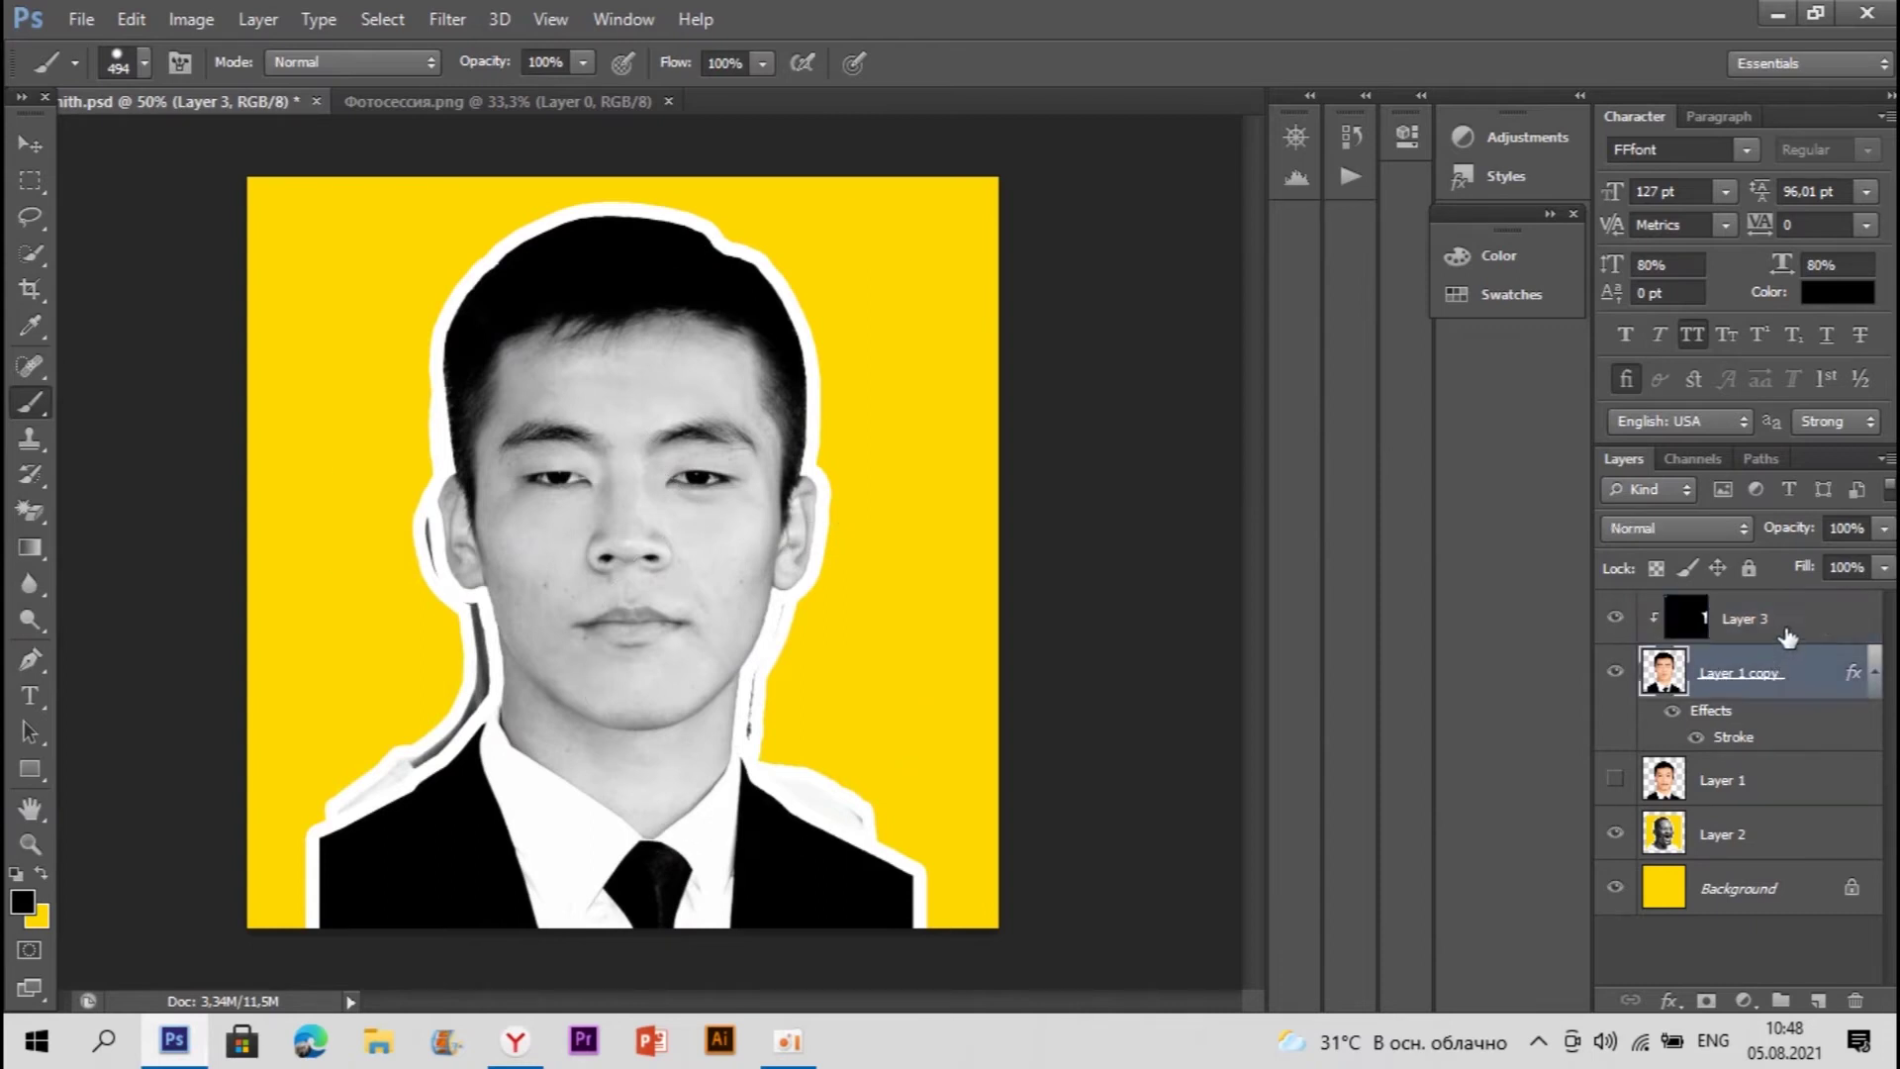
click(1789, 626)
key(ctrl+j)
right_click(1796, 619)
click(1358, 433)
click(1730, 540)
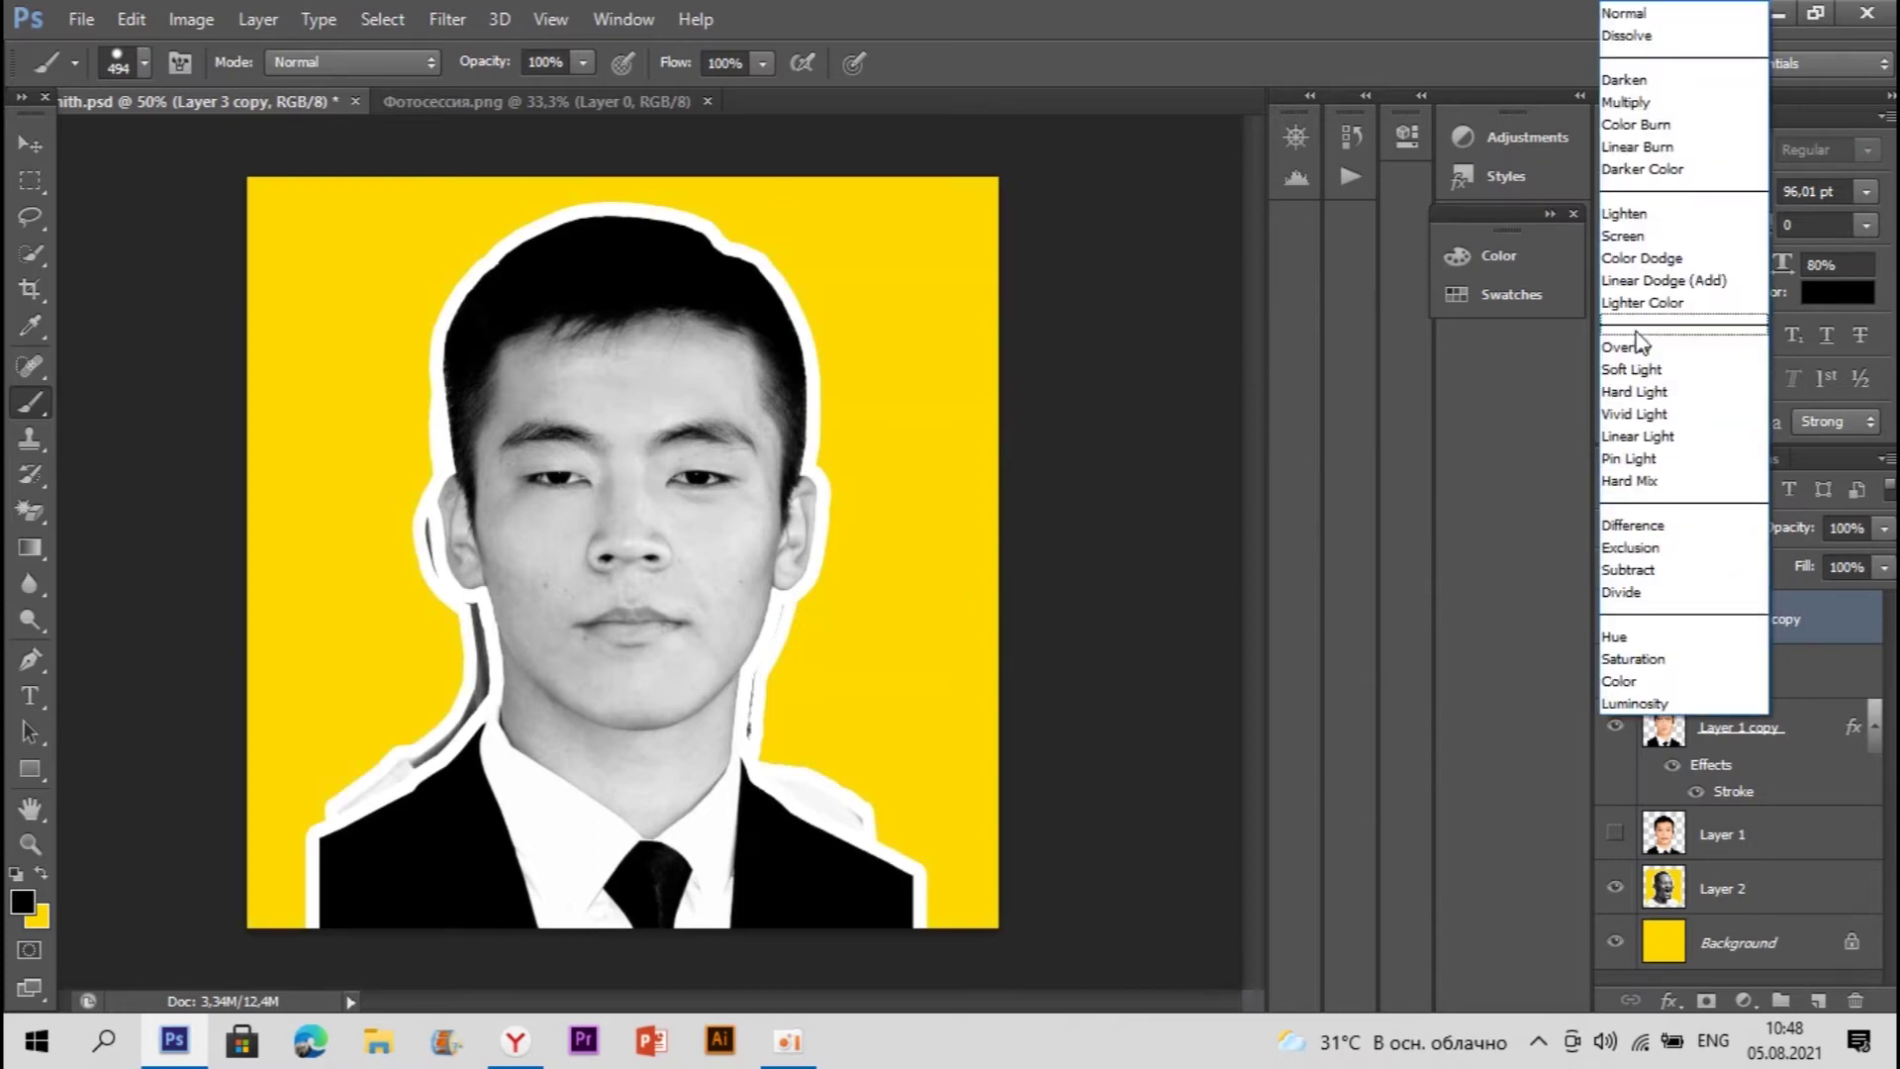
click(1647, 346)
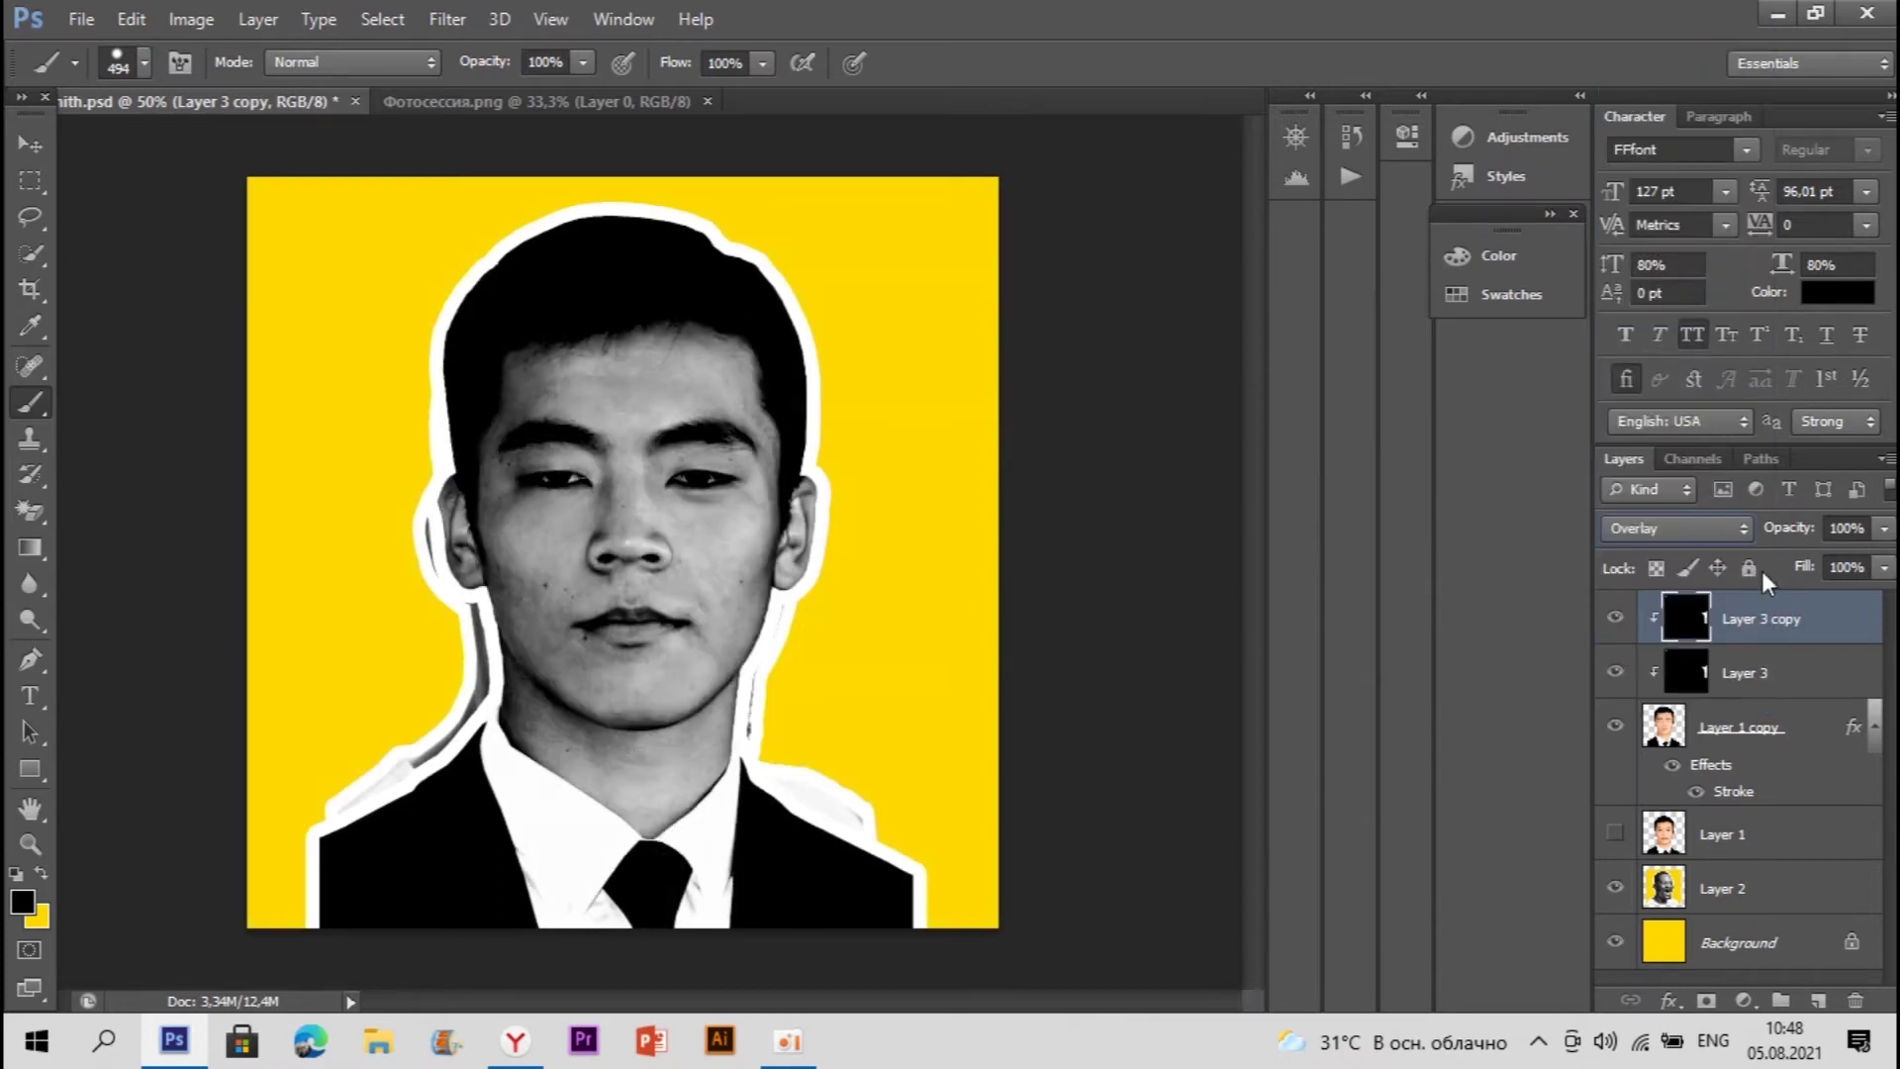
drag(1784, 539, 1706, 550)
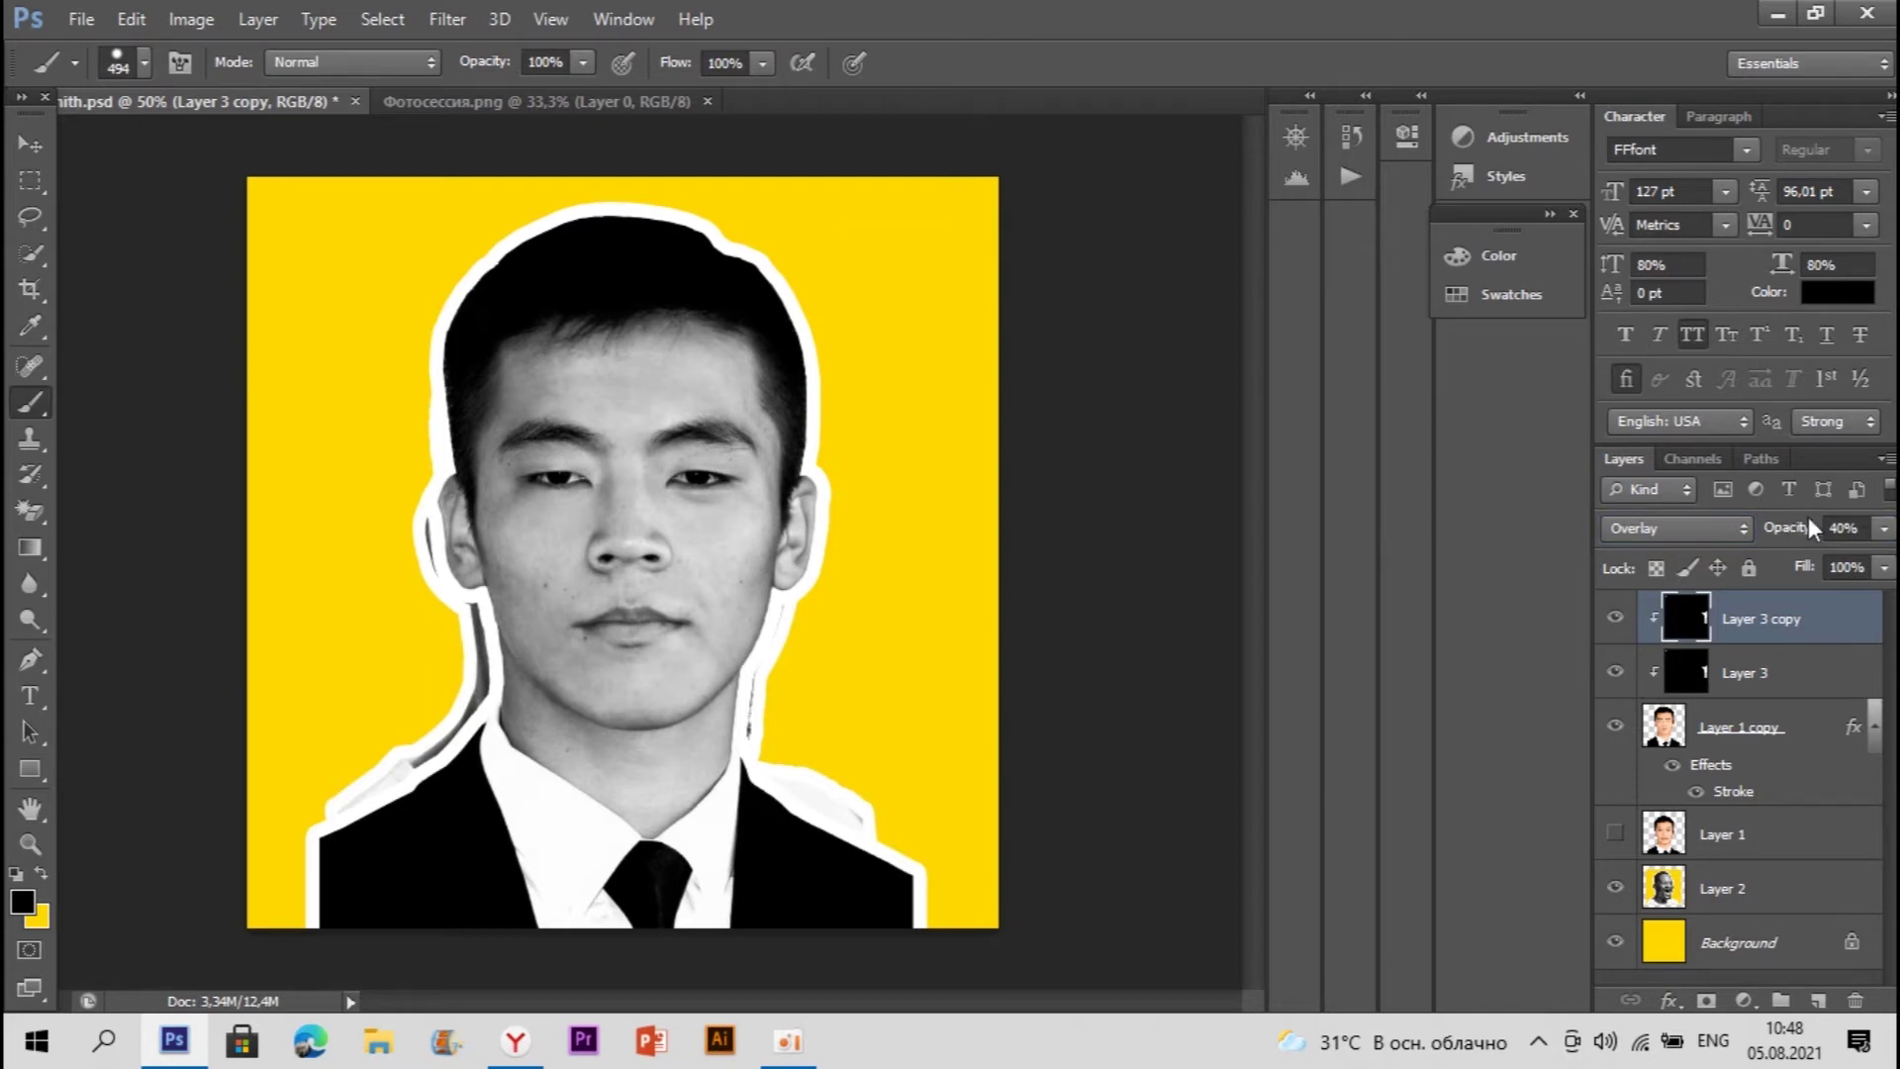
Step: Try a clipped duplicate of Layer 3 copy in Linear Dodge (Add) mode, compare it, and delete it
key(ctrl+j)
right_click(1816, 606)
click(1411, 443)
click(1734, 519)
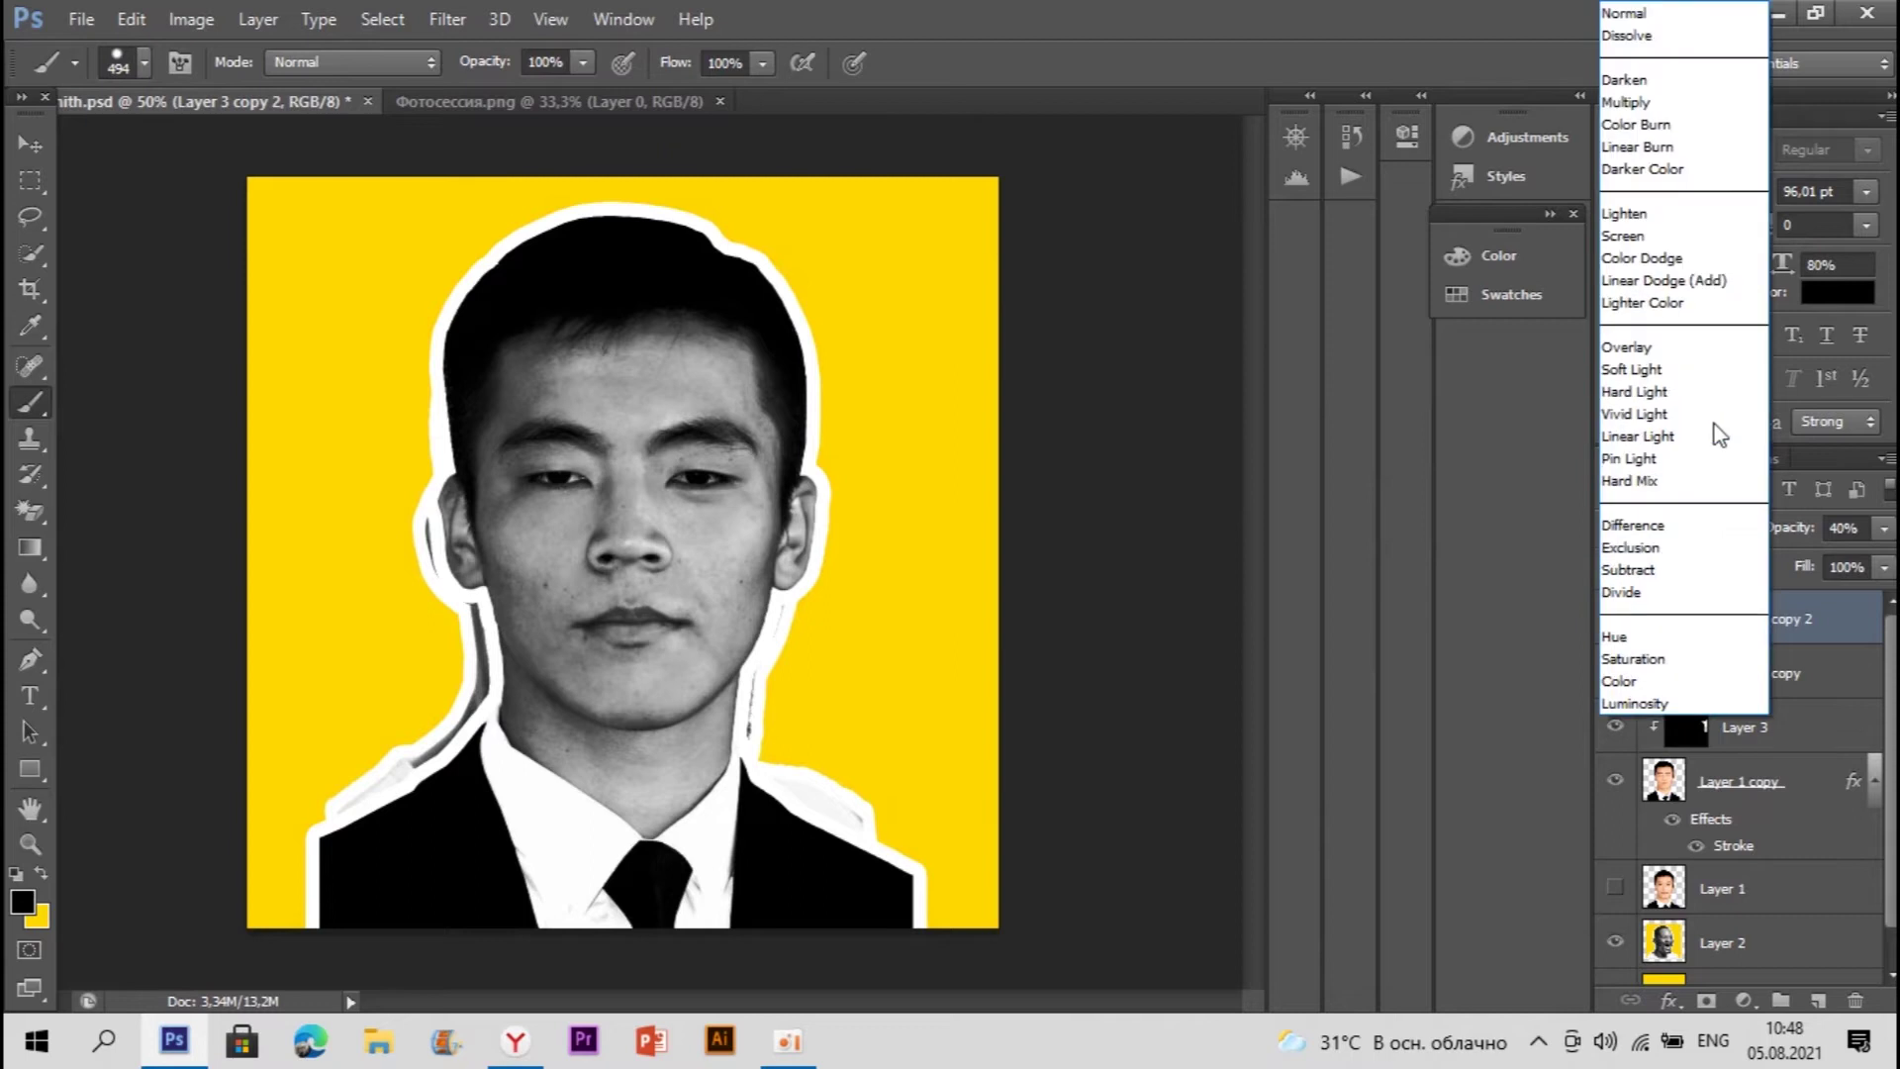
click(1683, 282)
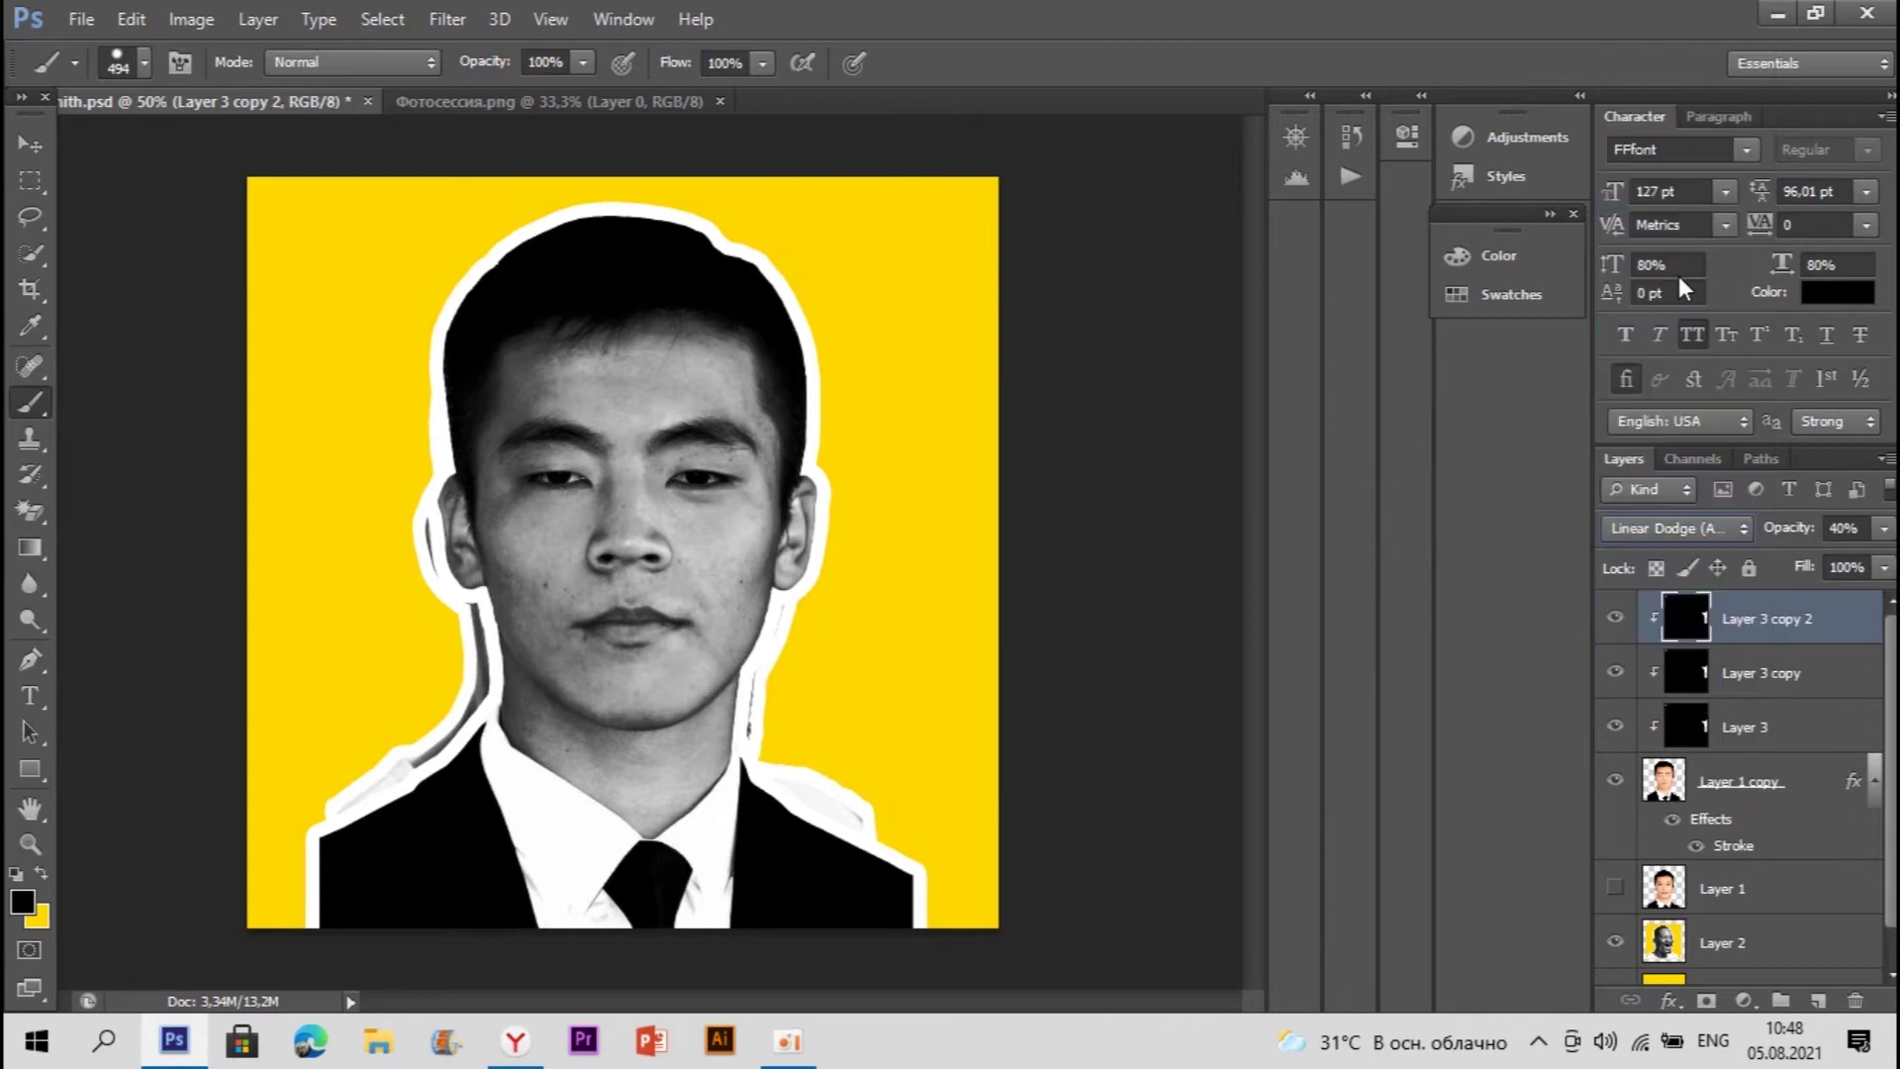
click(1616, 617)
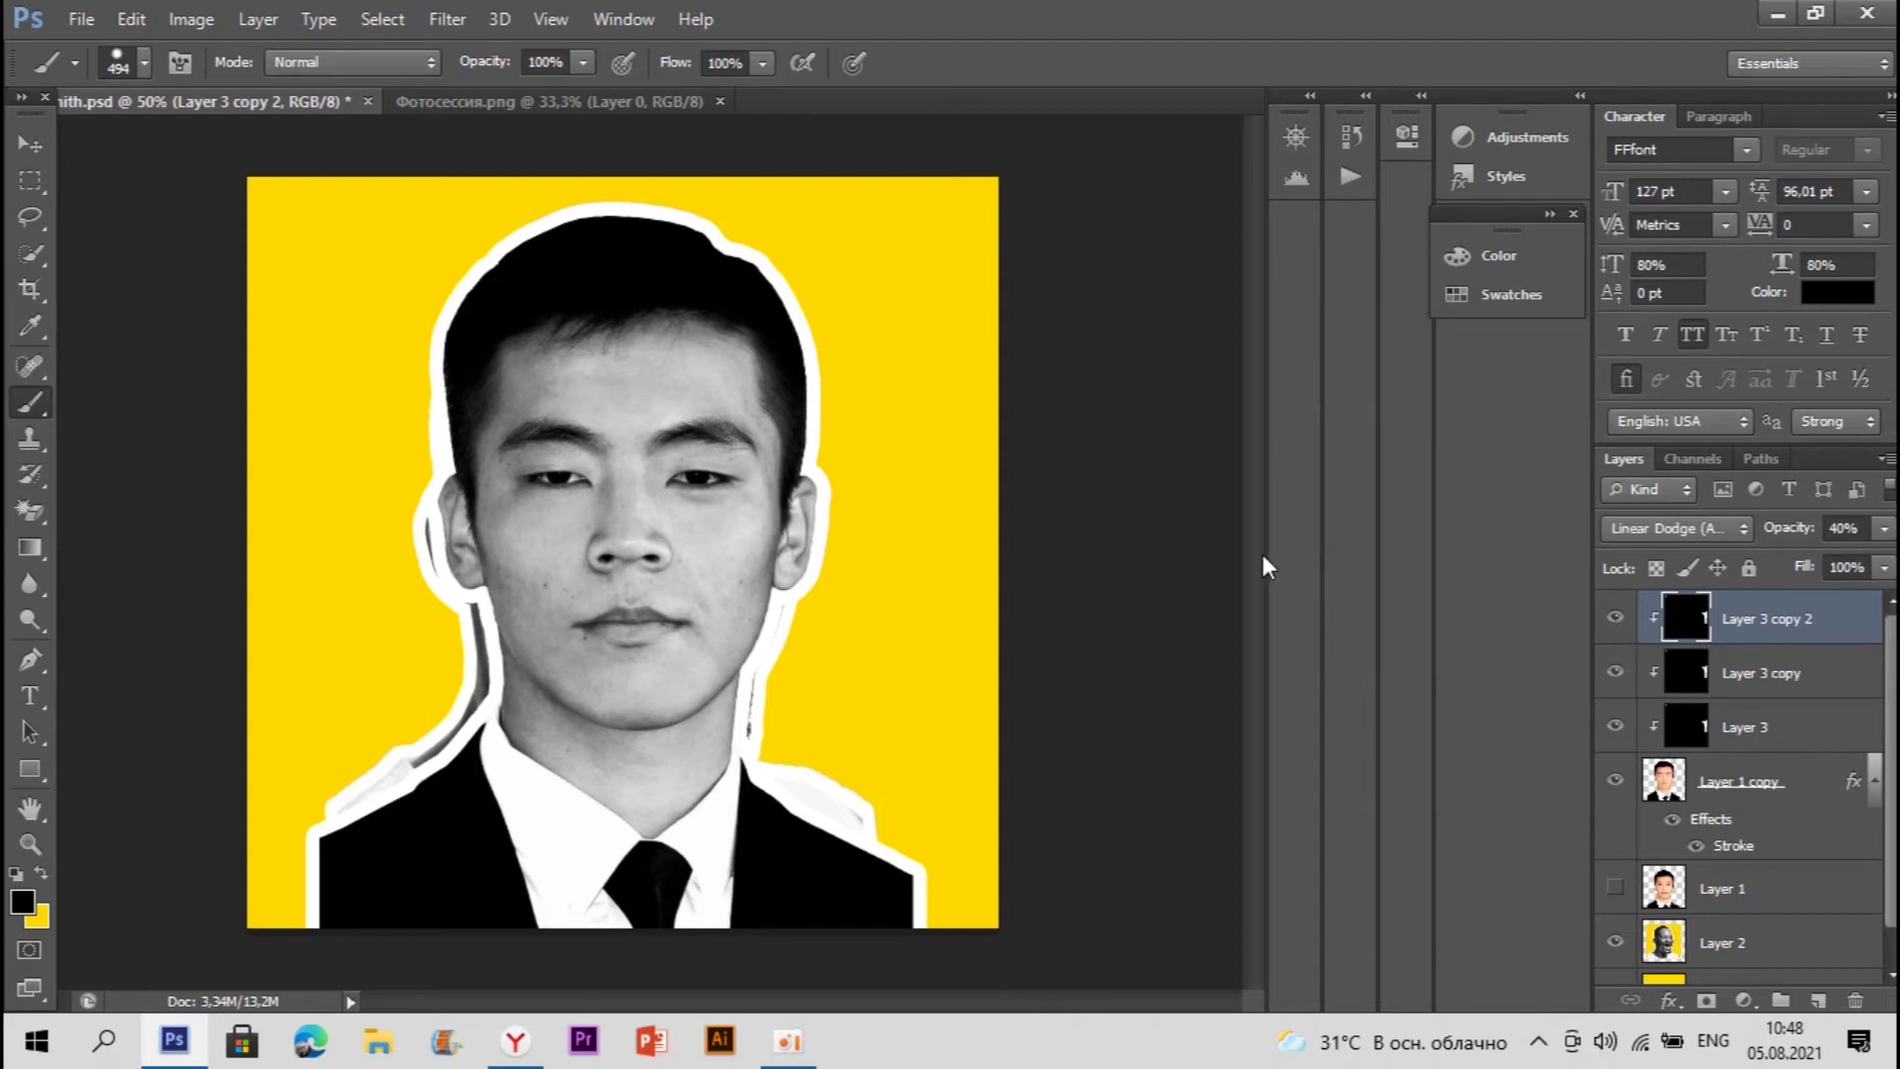
click(42, 181)
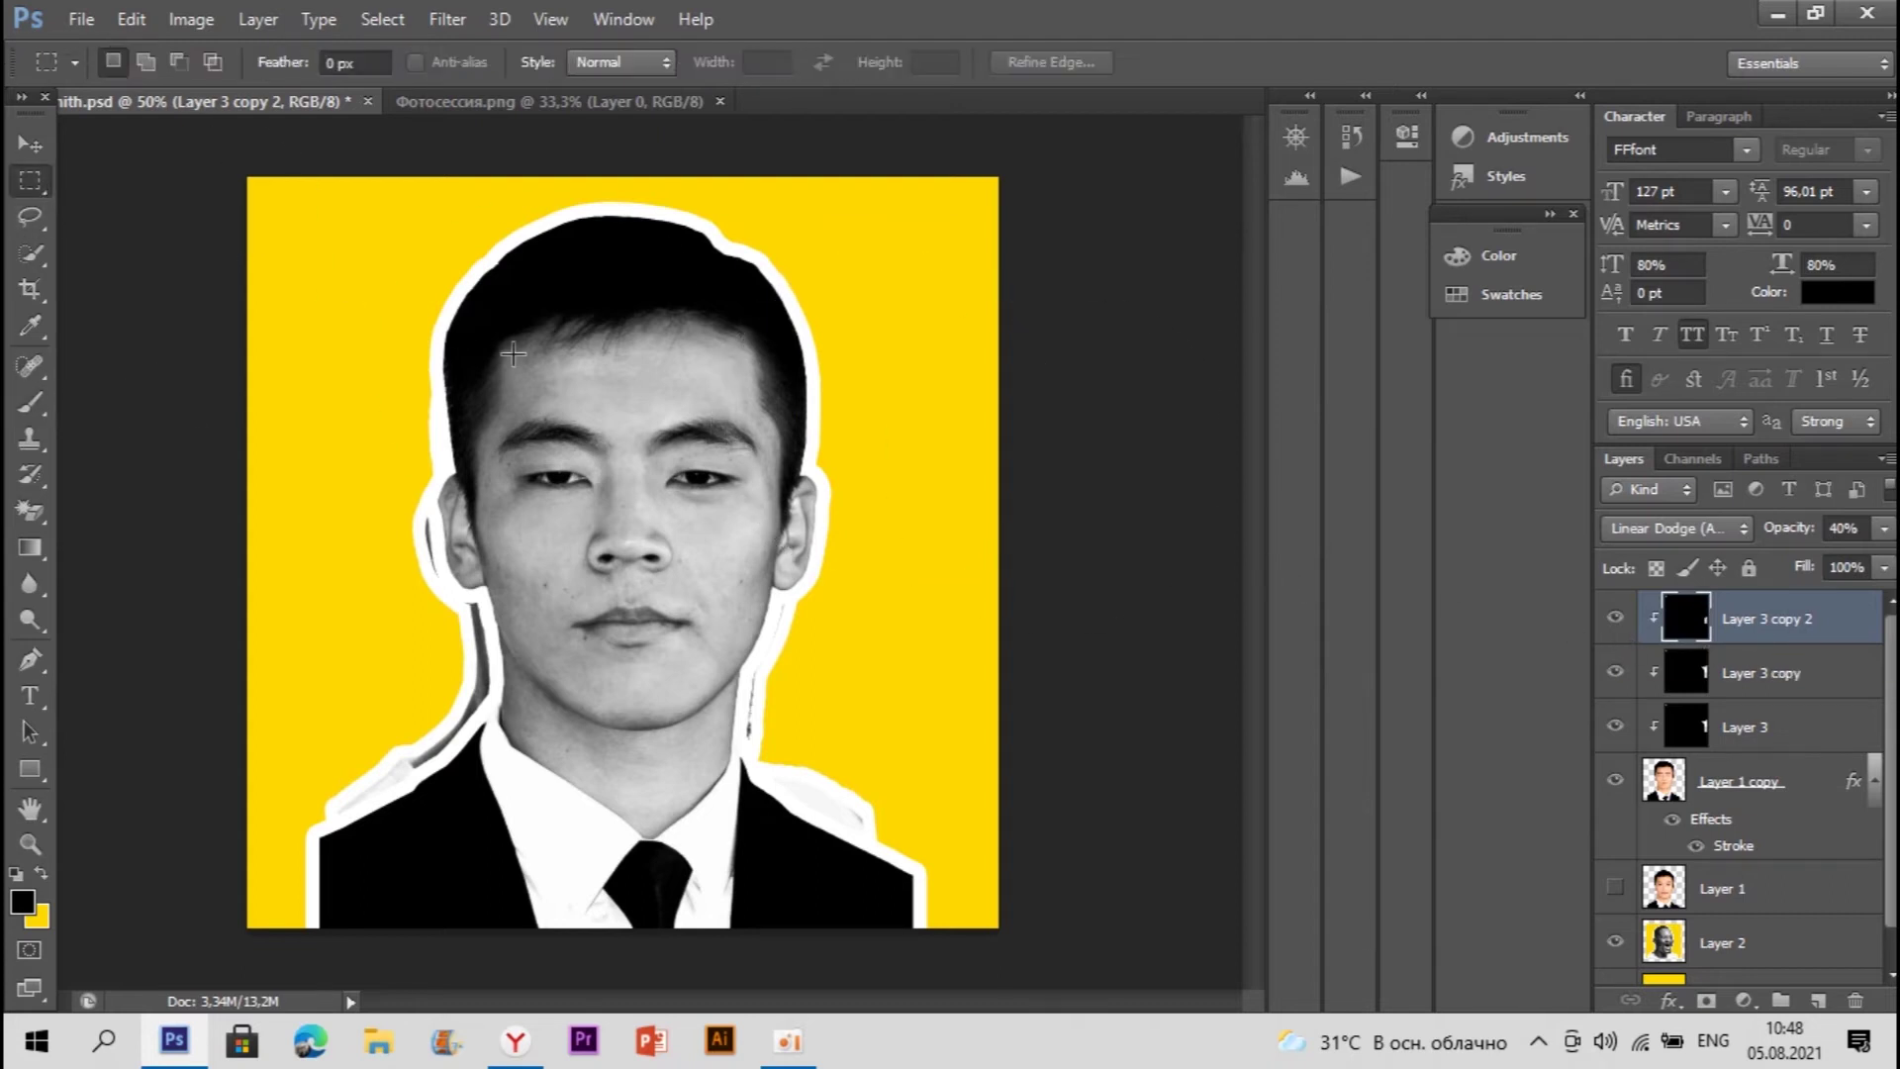
key(Delete)
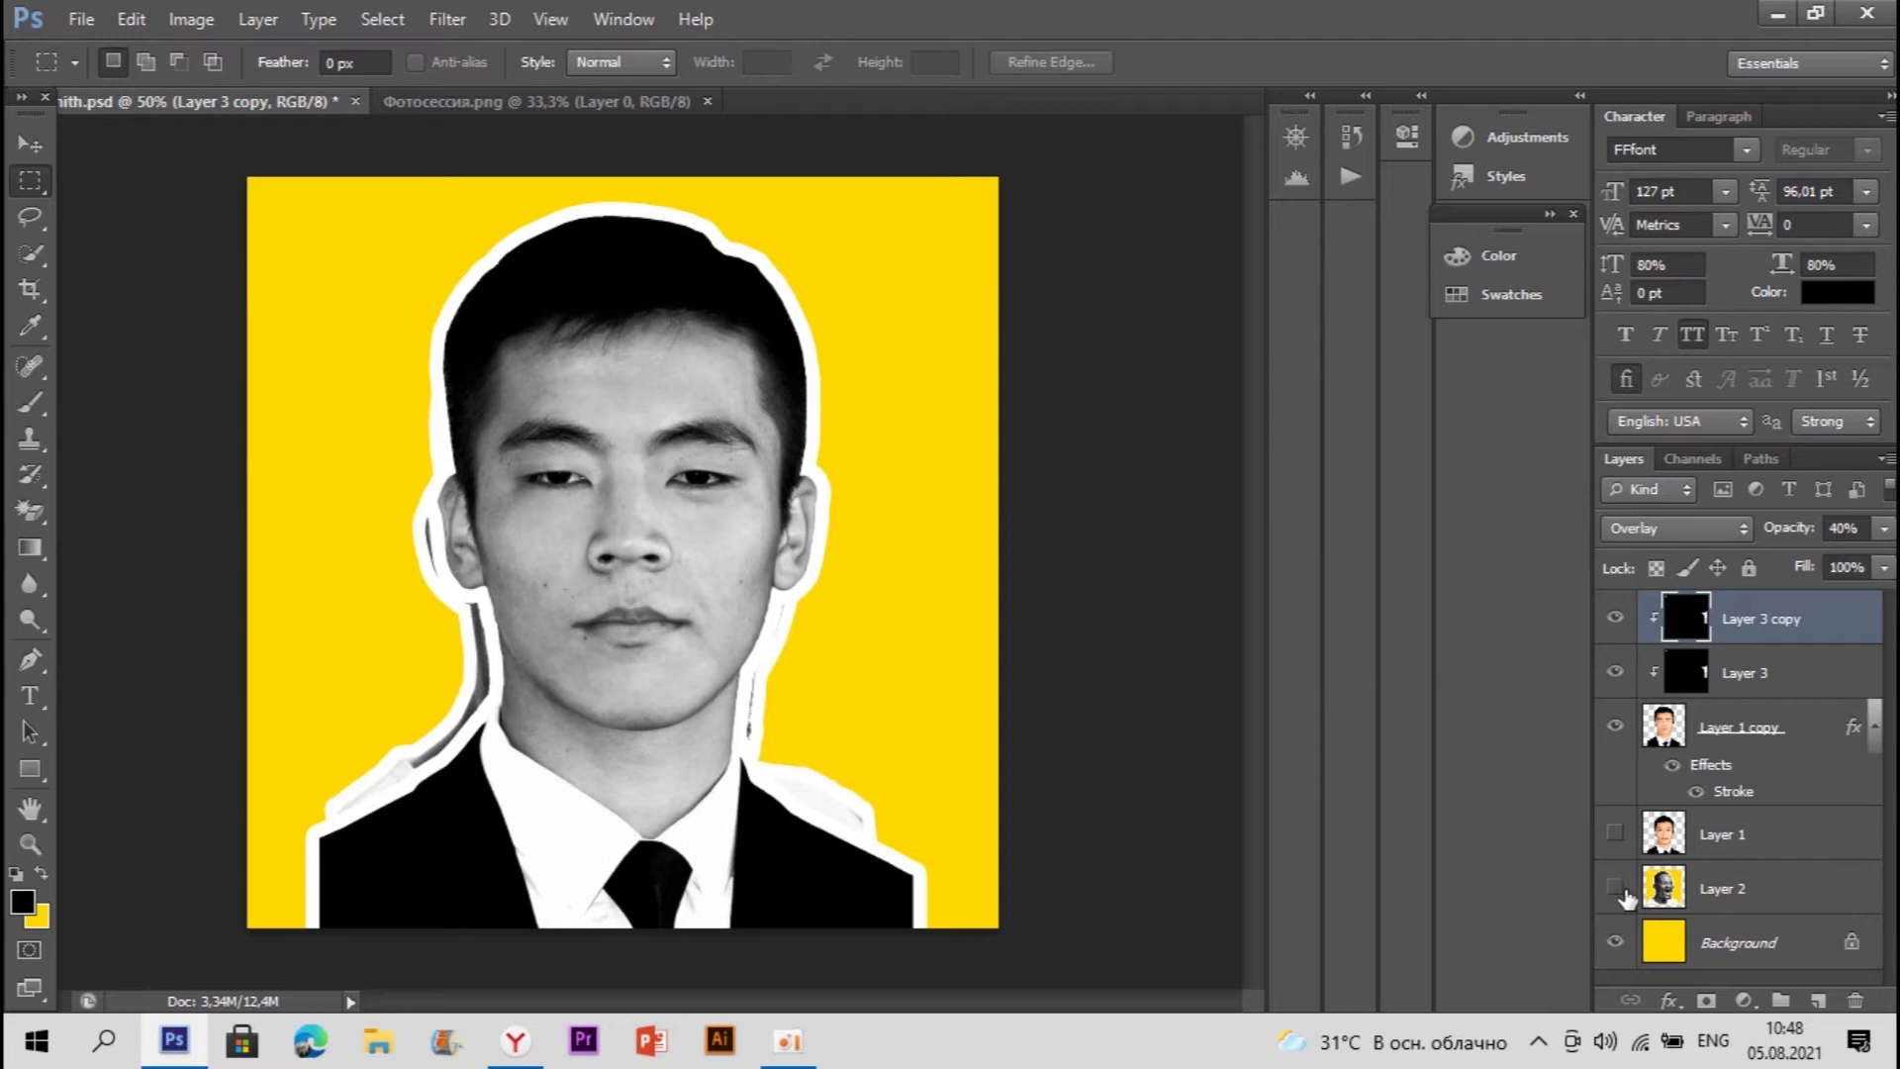
Step: Hide the Layer 2 reference photo and make white the foreground color
click(1617, 888)
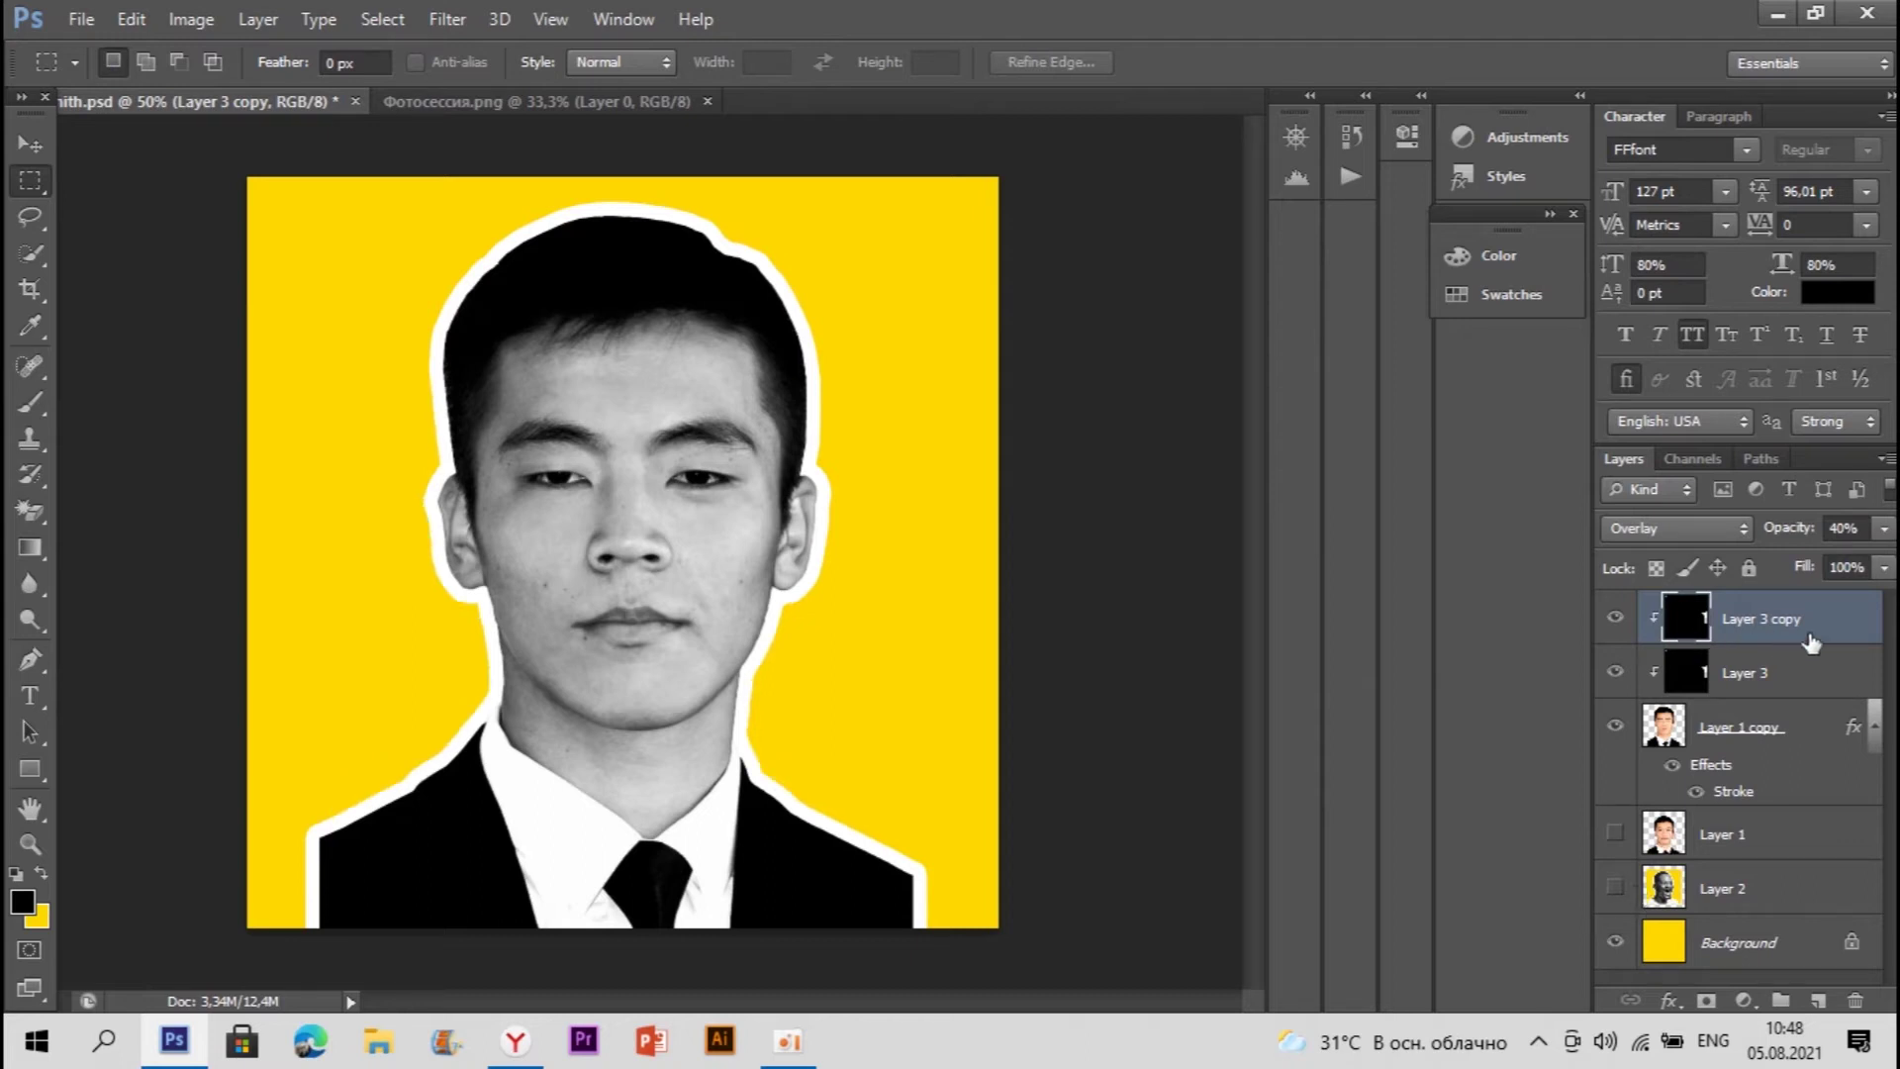
click(21, 899)
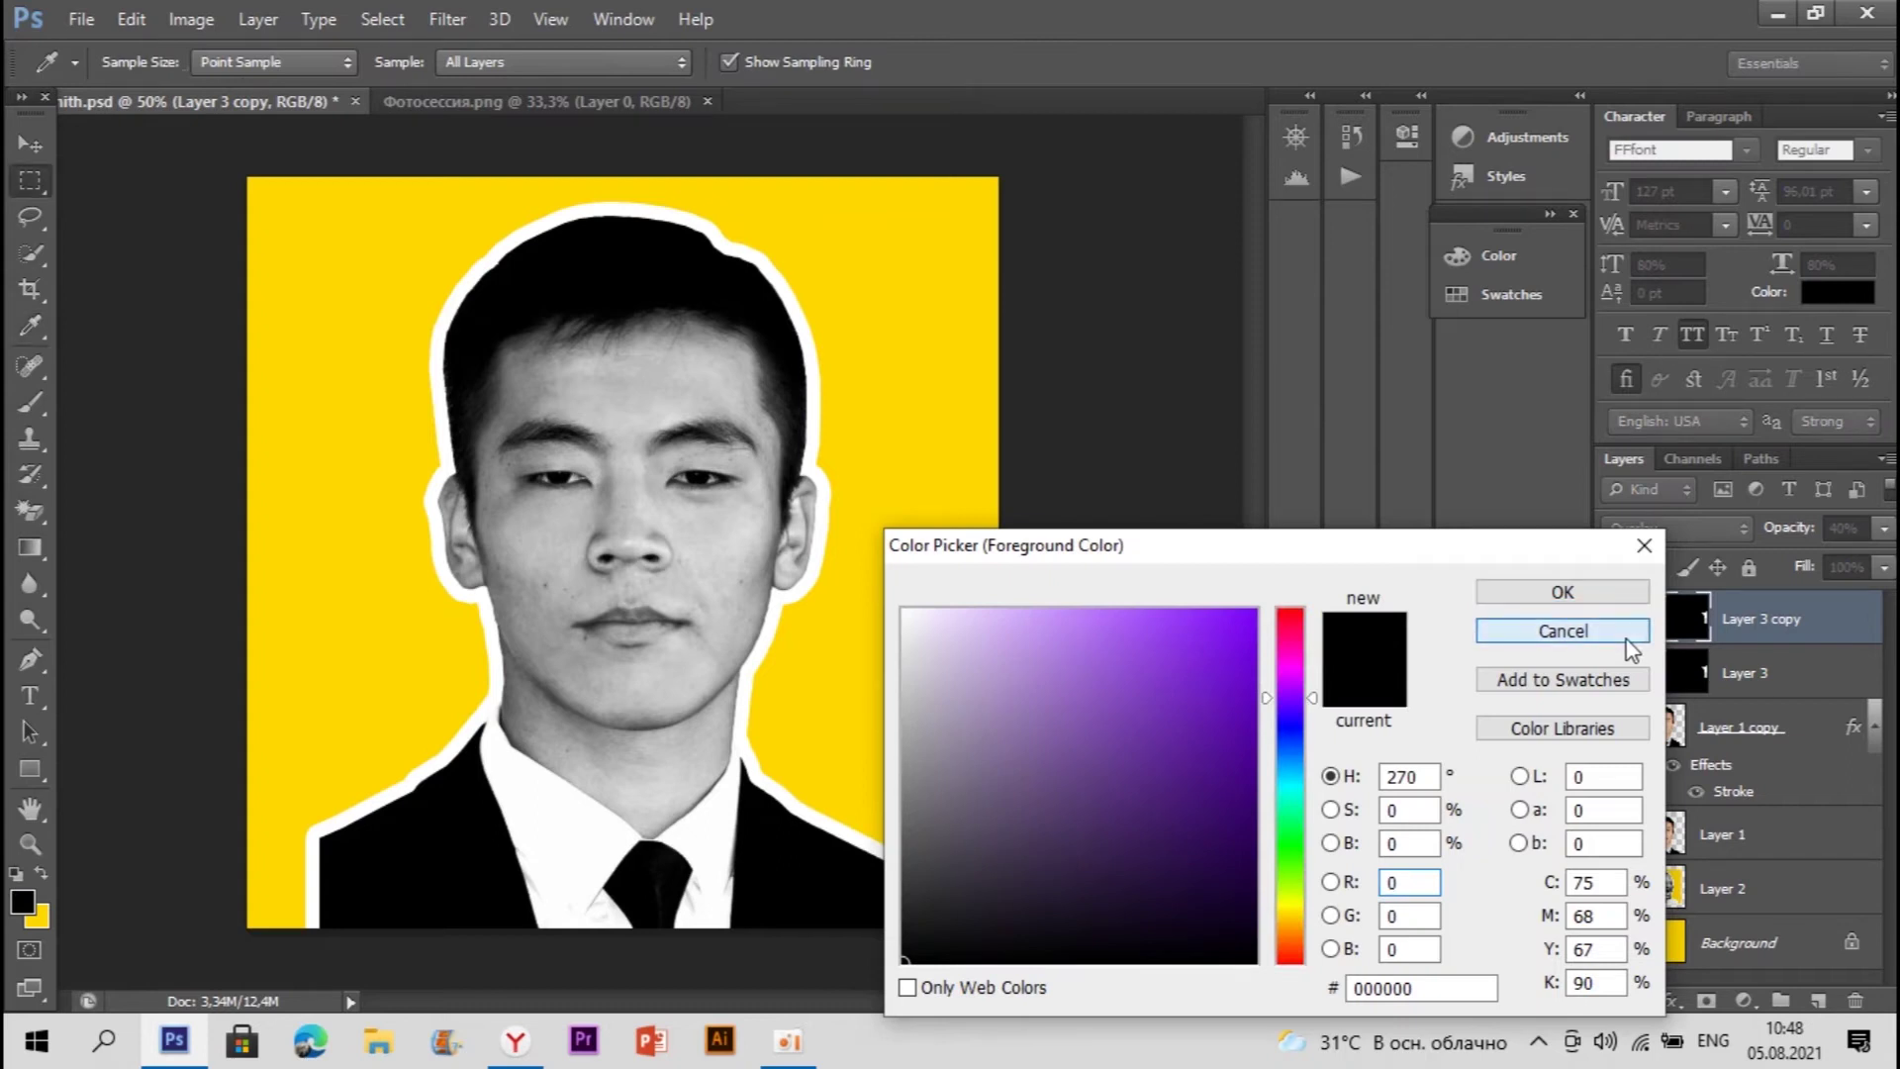
click(1628, 637)
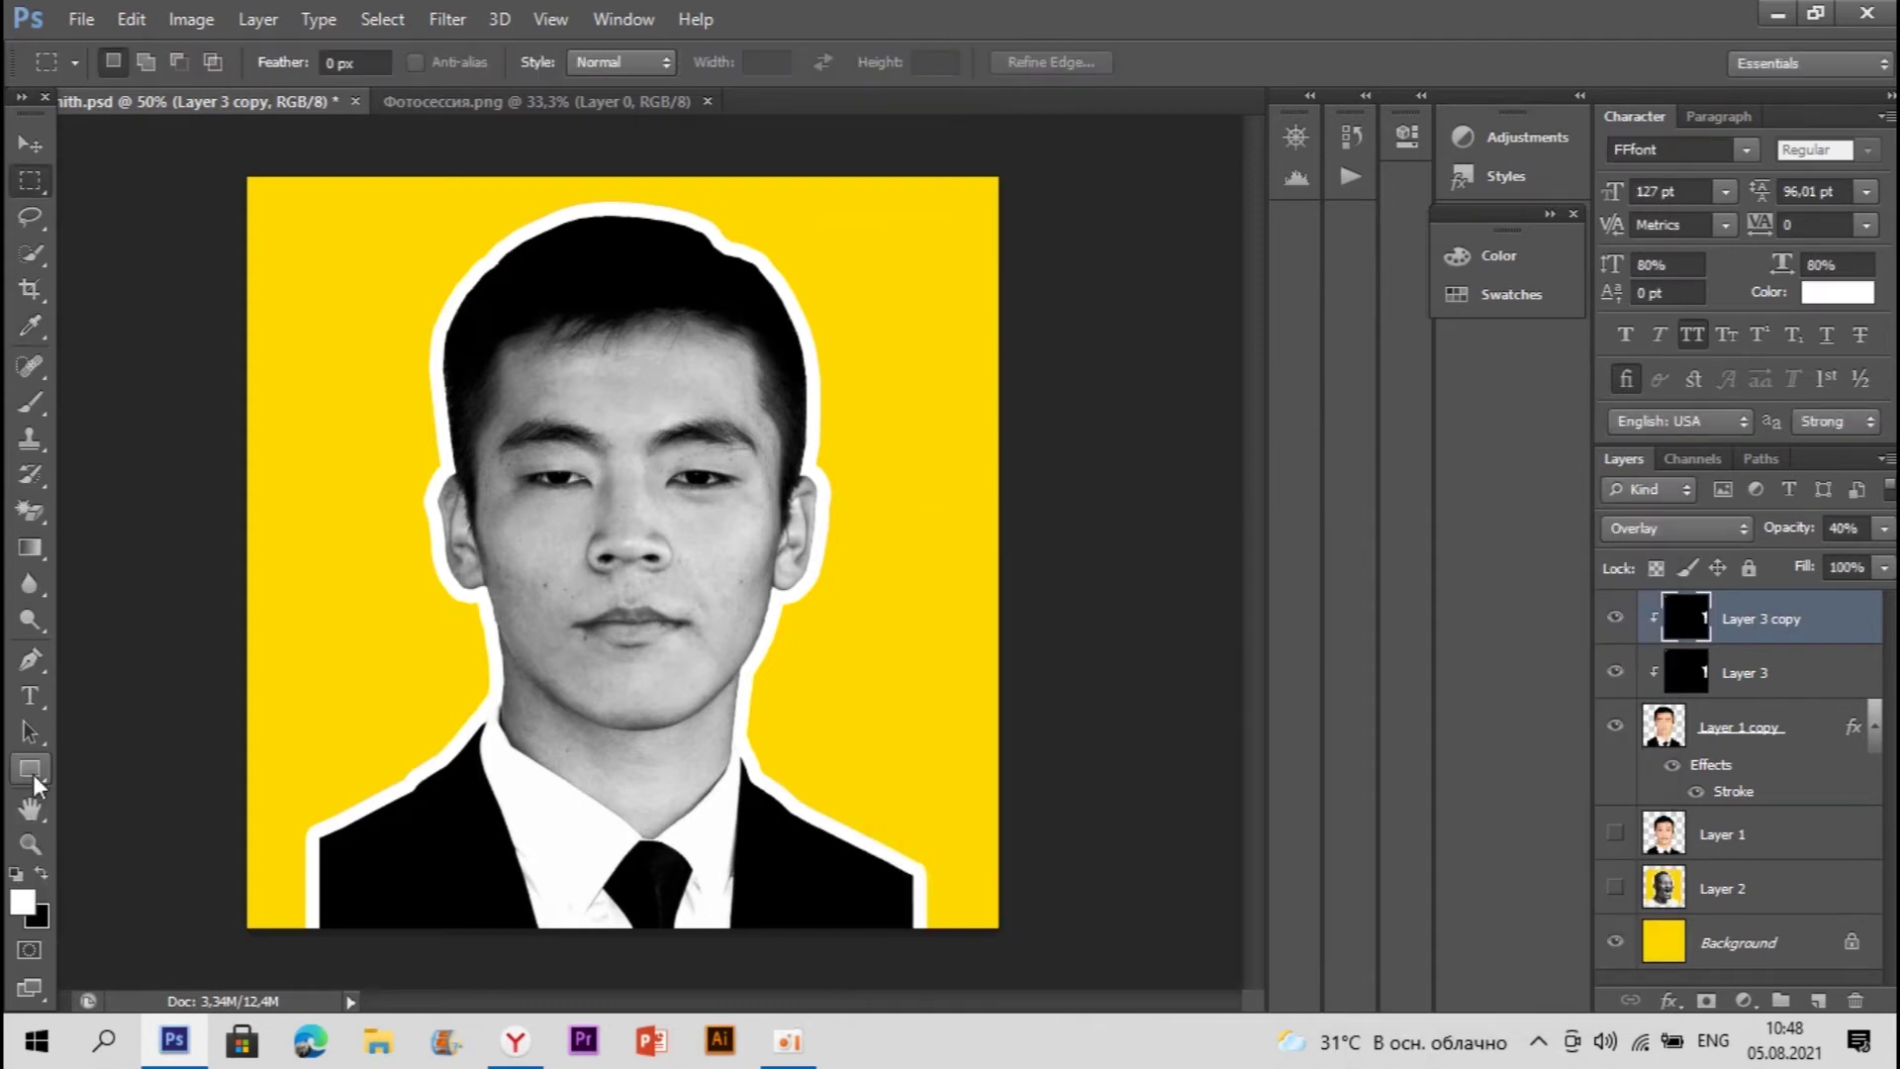
Step: Draw a white ellipse shape about 996 by 932 px over the portrait
click(29, 768)
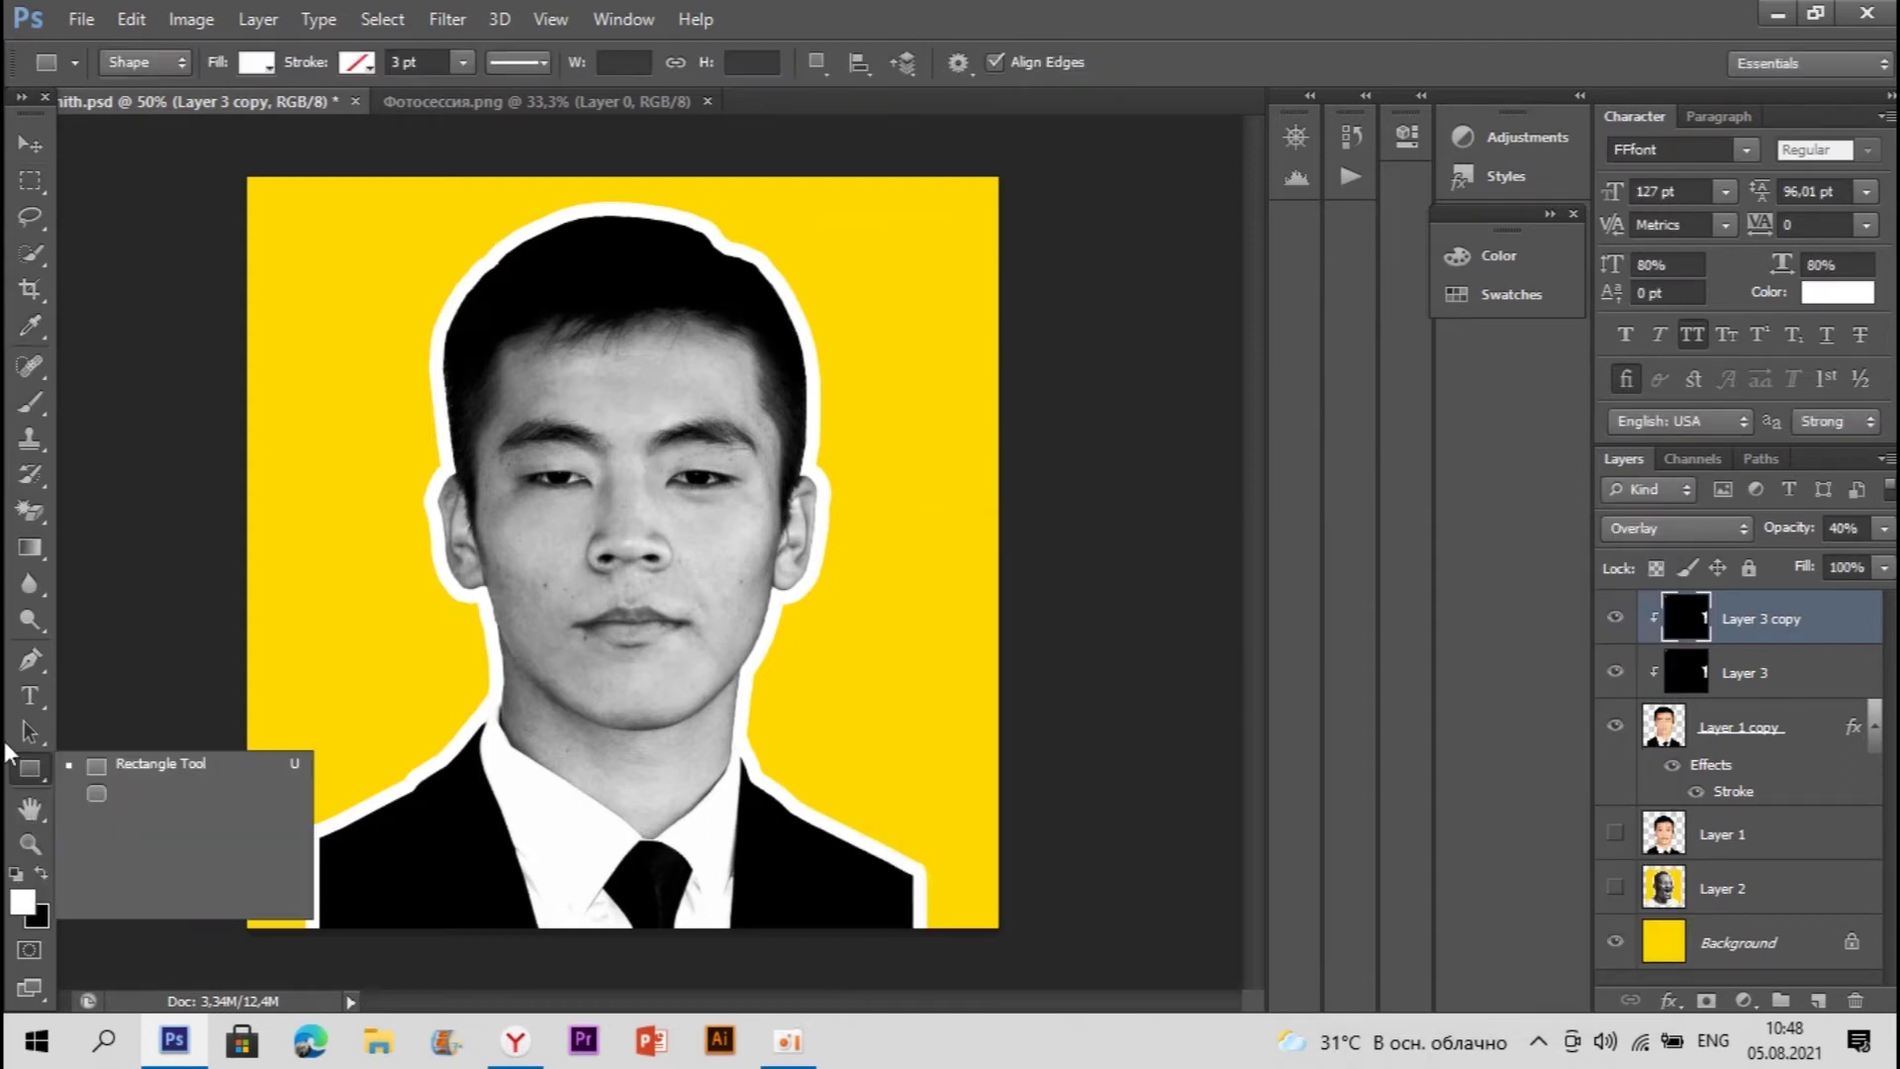
click(210, 820)
mouse_move(280, 317)
mouse_down()
mouse_move(848, 882)
mouse_move(967, 900)
mouse_move(970, 960)
mouse_up()
Step: Free-transform the white ellipse into a 1080 by 1080 px circle that touches all four canvas edges
right_click(767, 445)
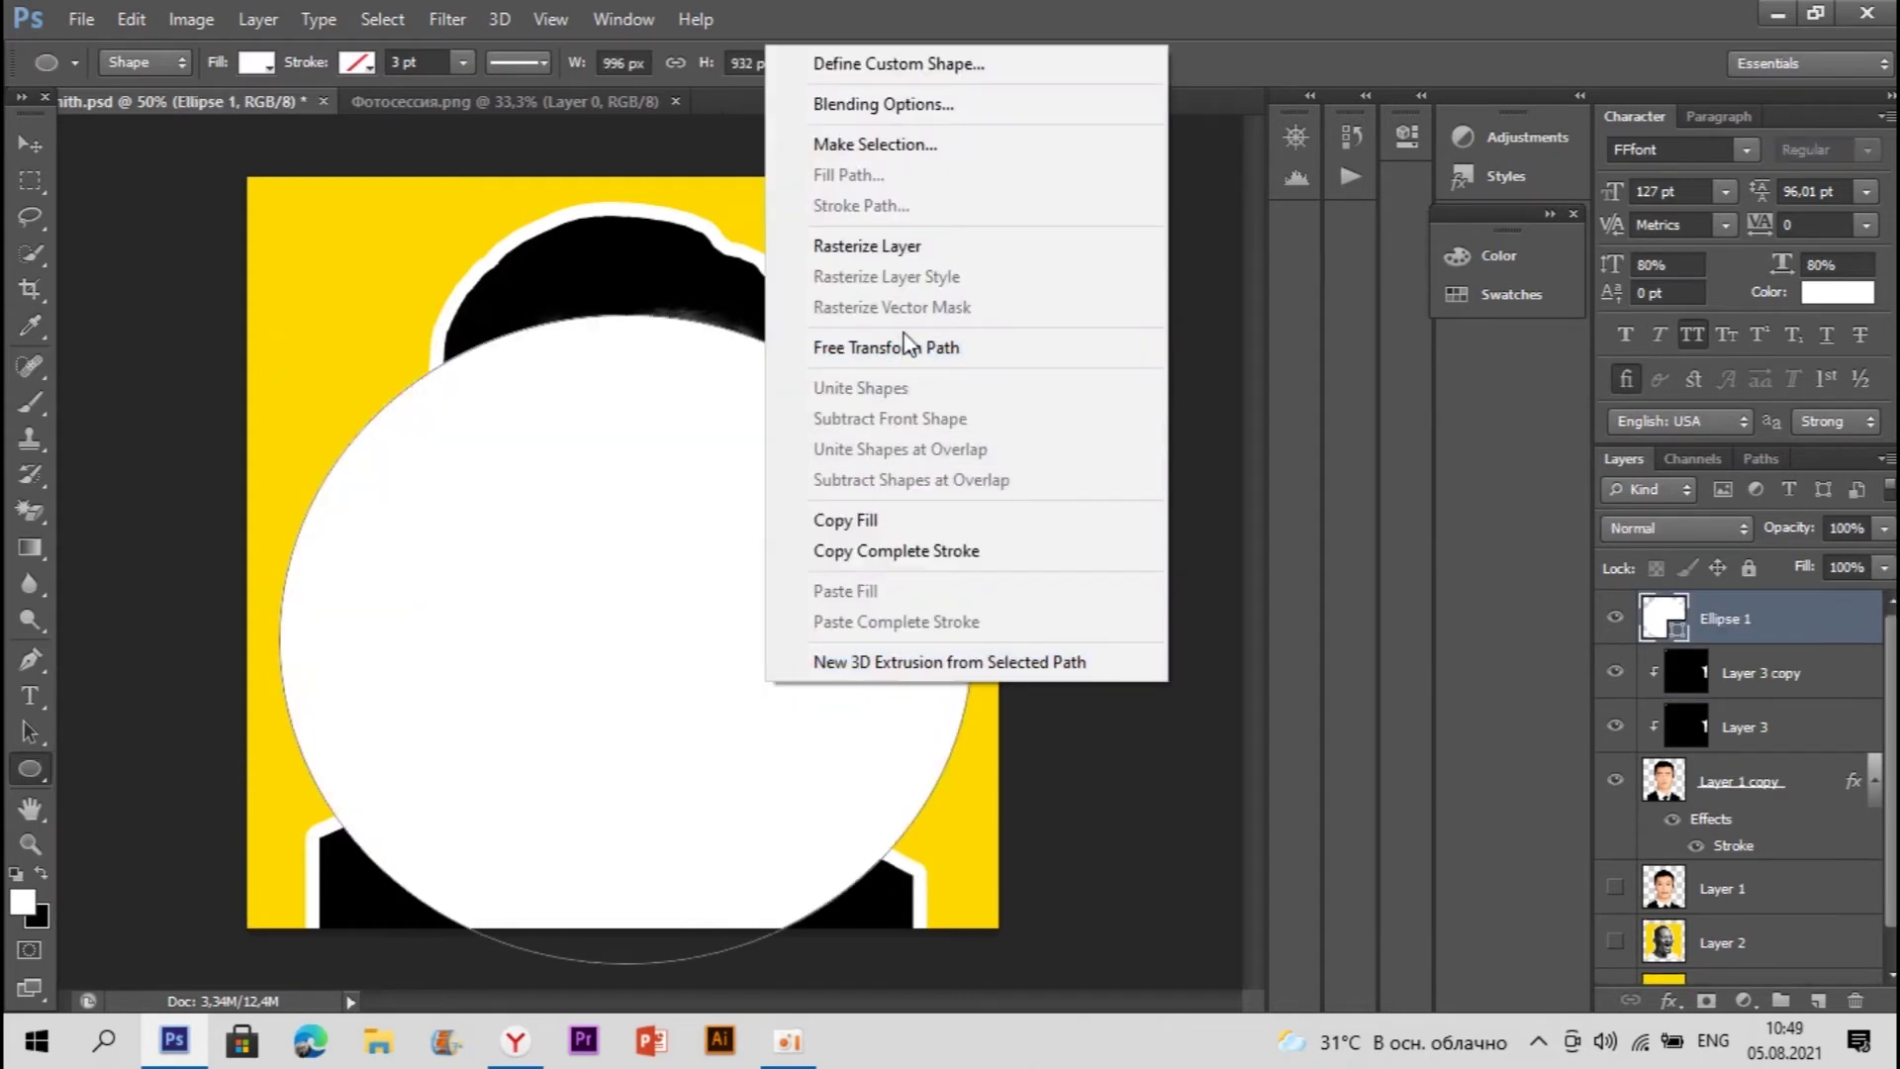
click(905, 348)
drag(836, 470, 836, 363)
drag(618, 840, 621, 926)
drag(961, 559, 983, 561)
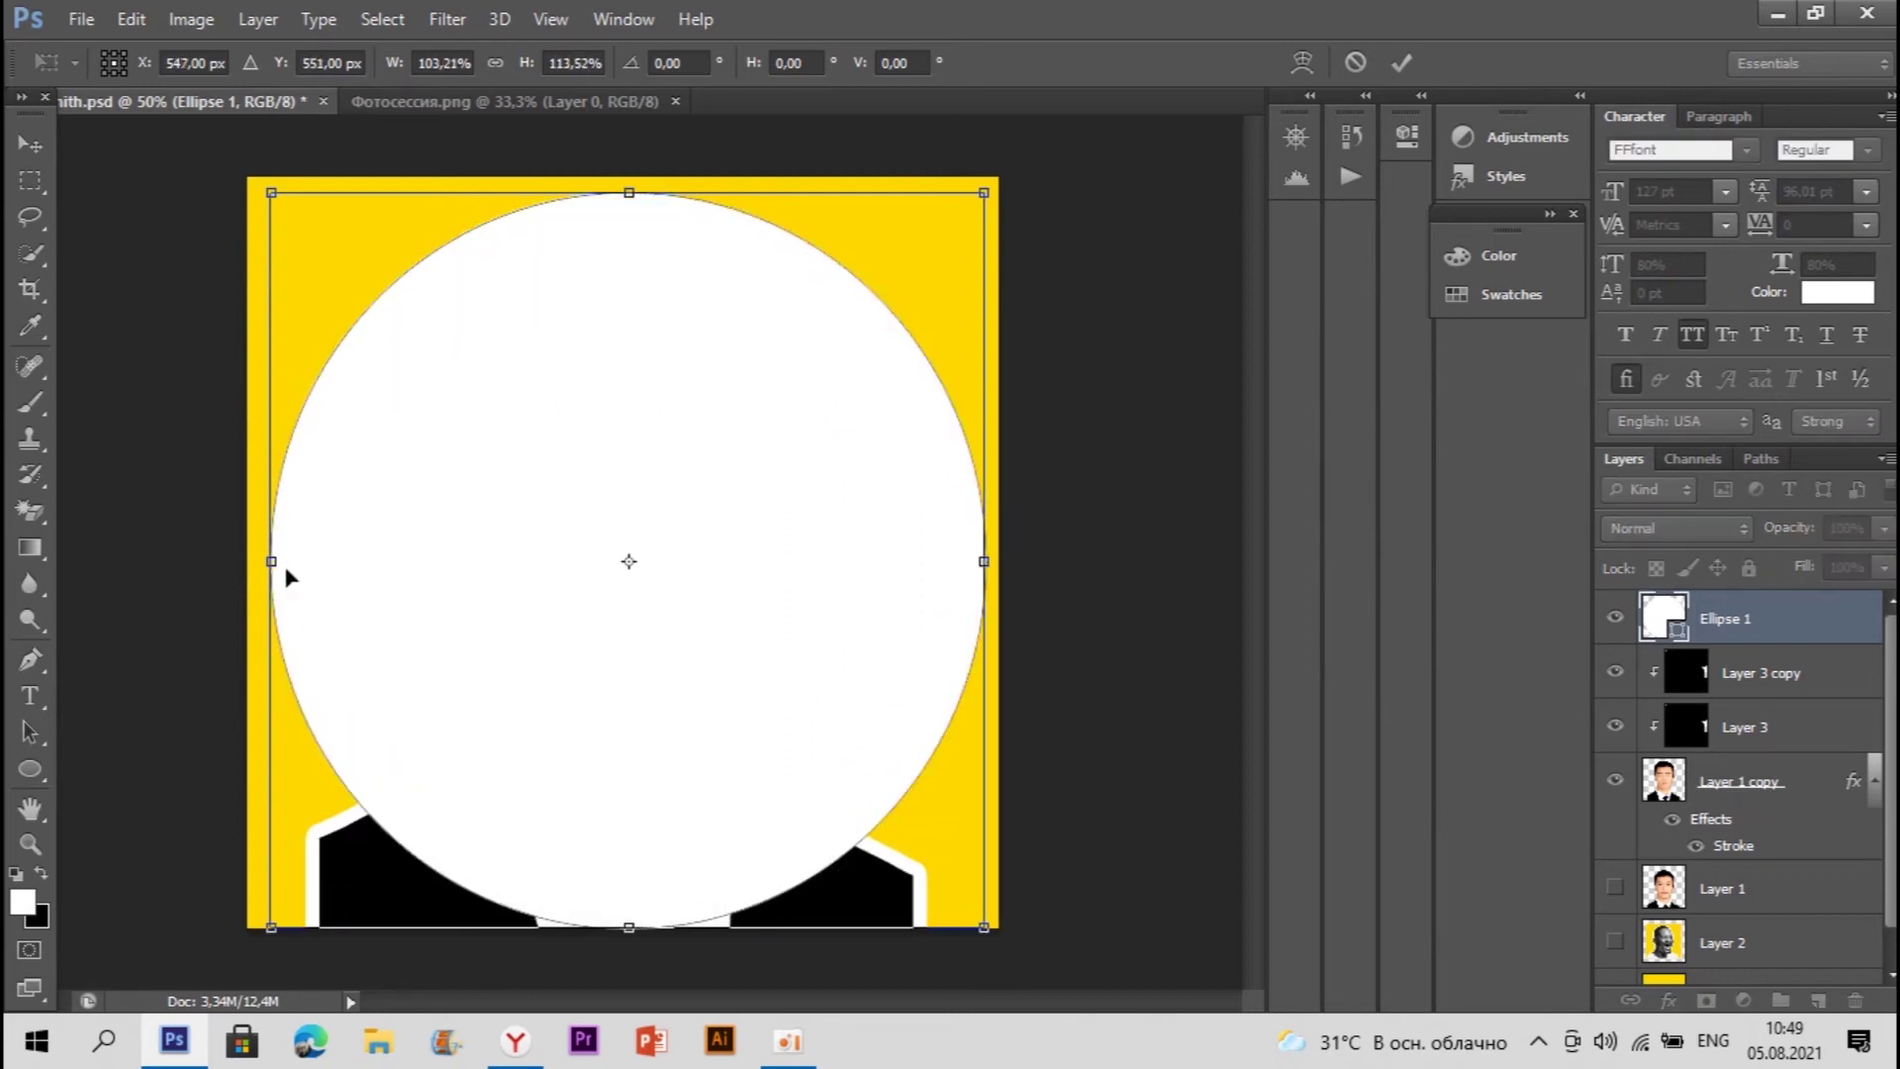
drag(261, 561, 247, 561)
drag(984, 561, 997, 559)
drag(624, 190, 624, 176)
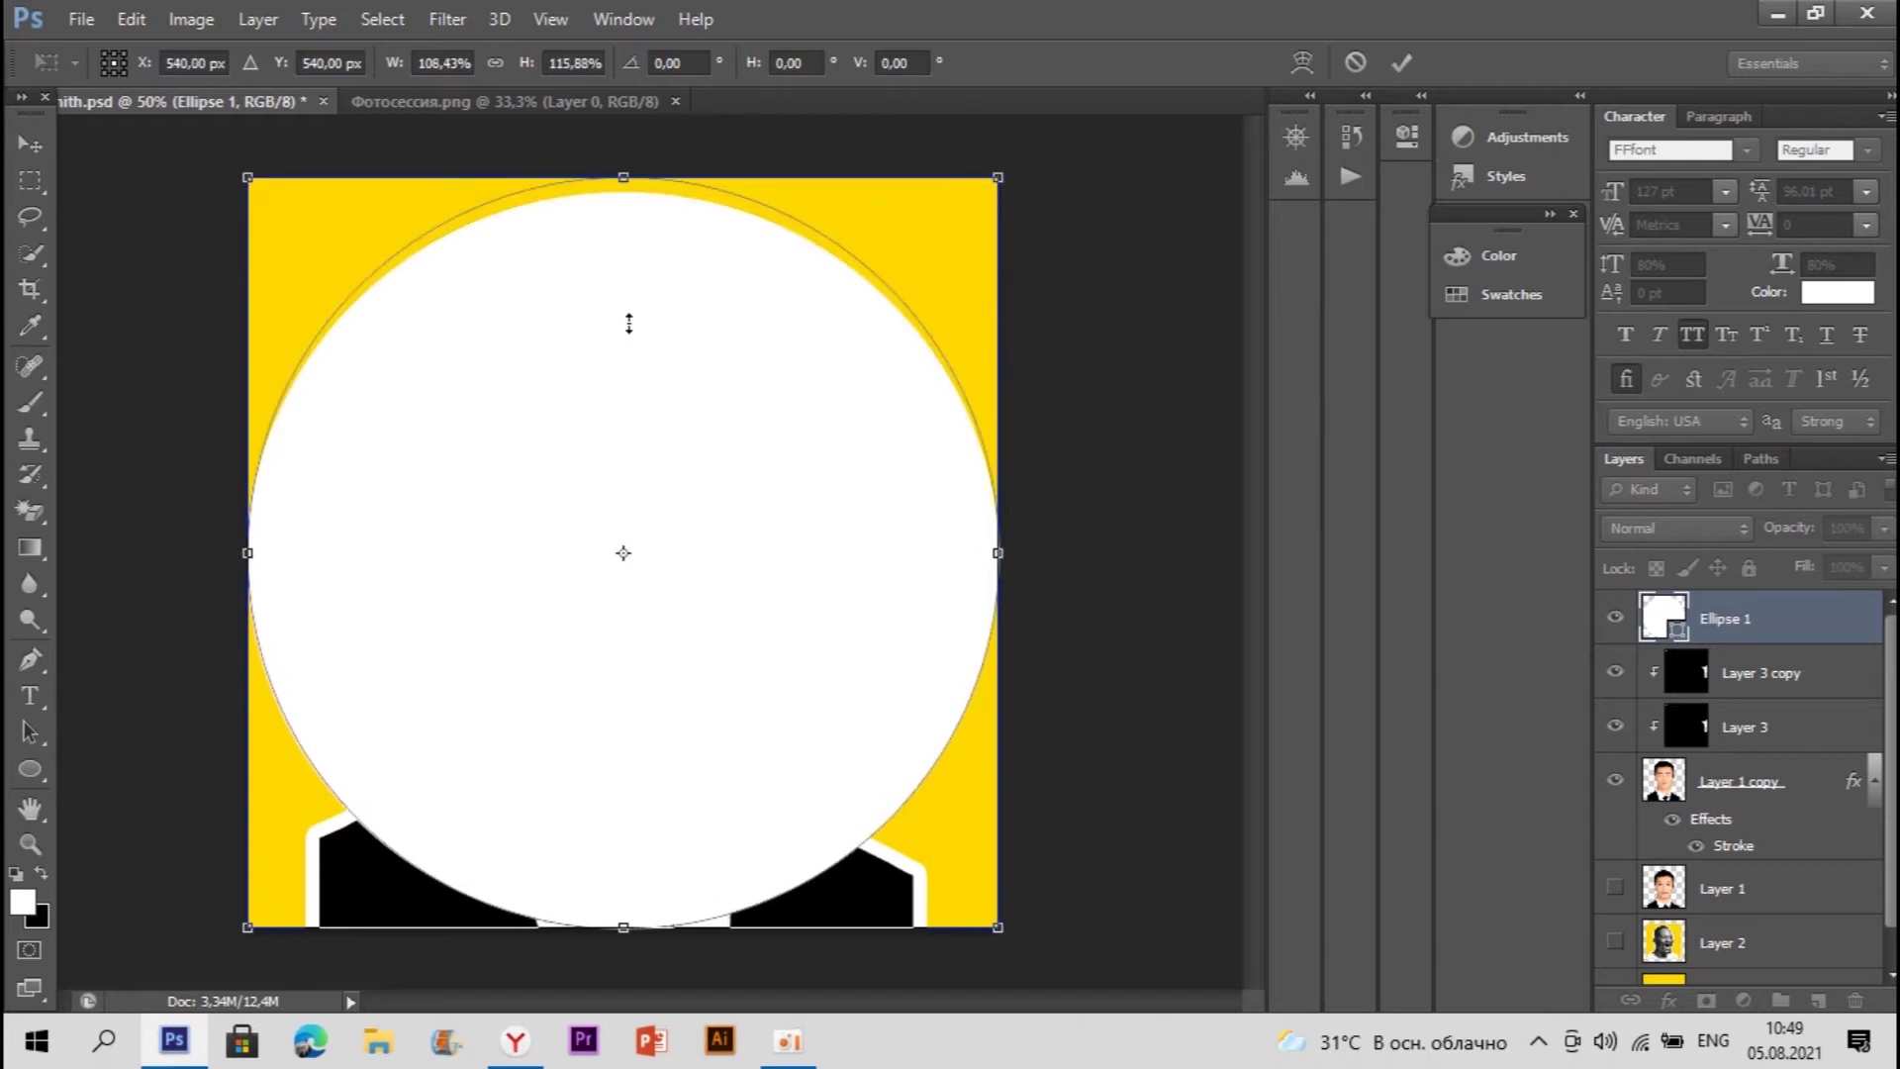
key(Return)
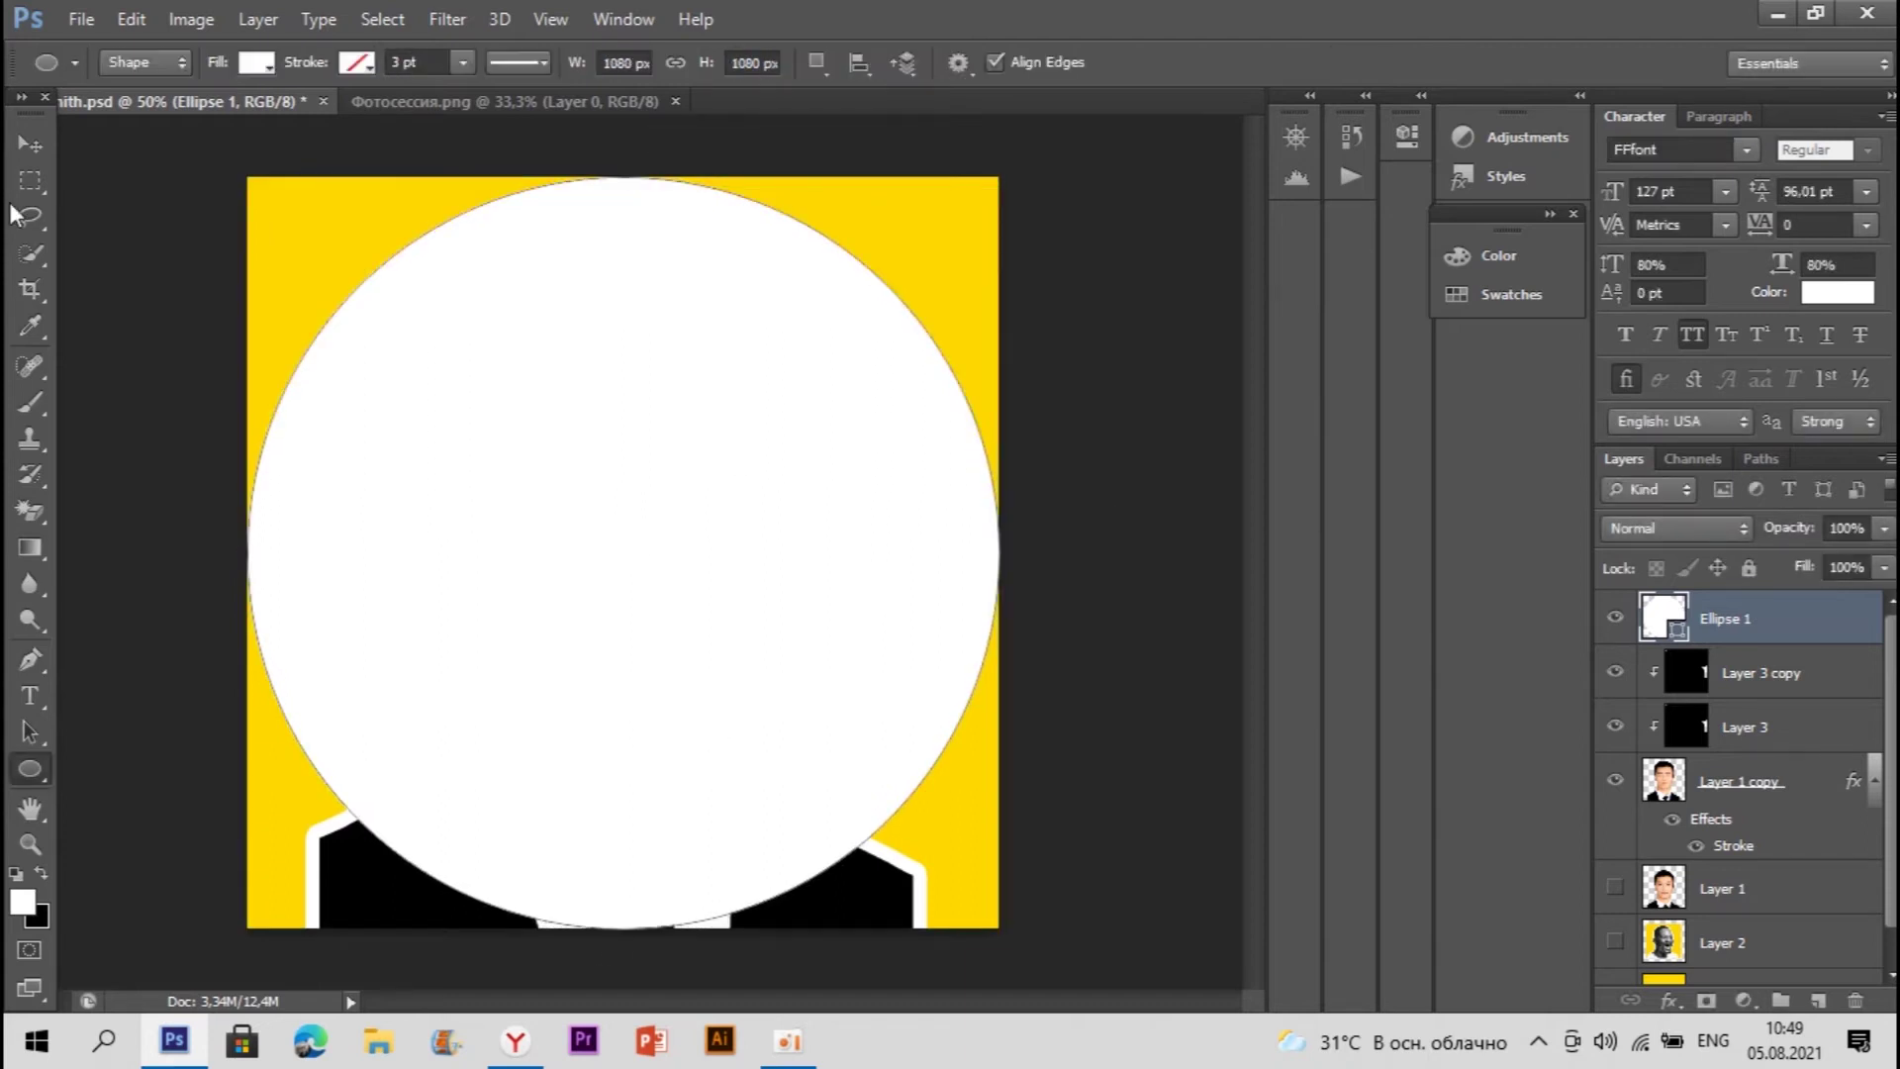
Step: Open the layer style of Ellipse 1 and reduce its fill opacity to zero
click(24, 215)
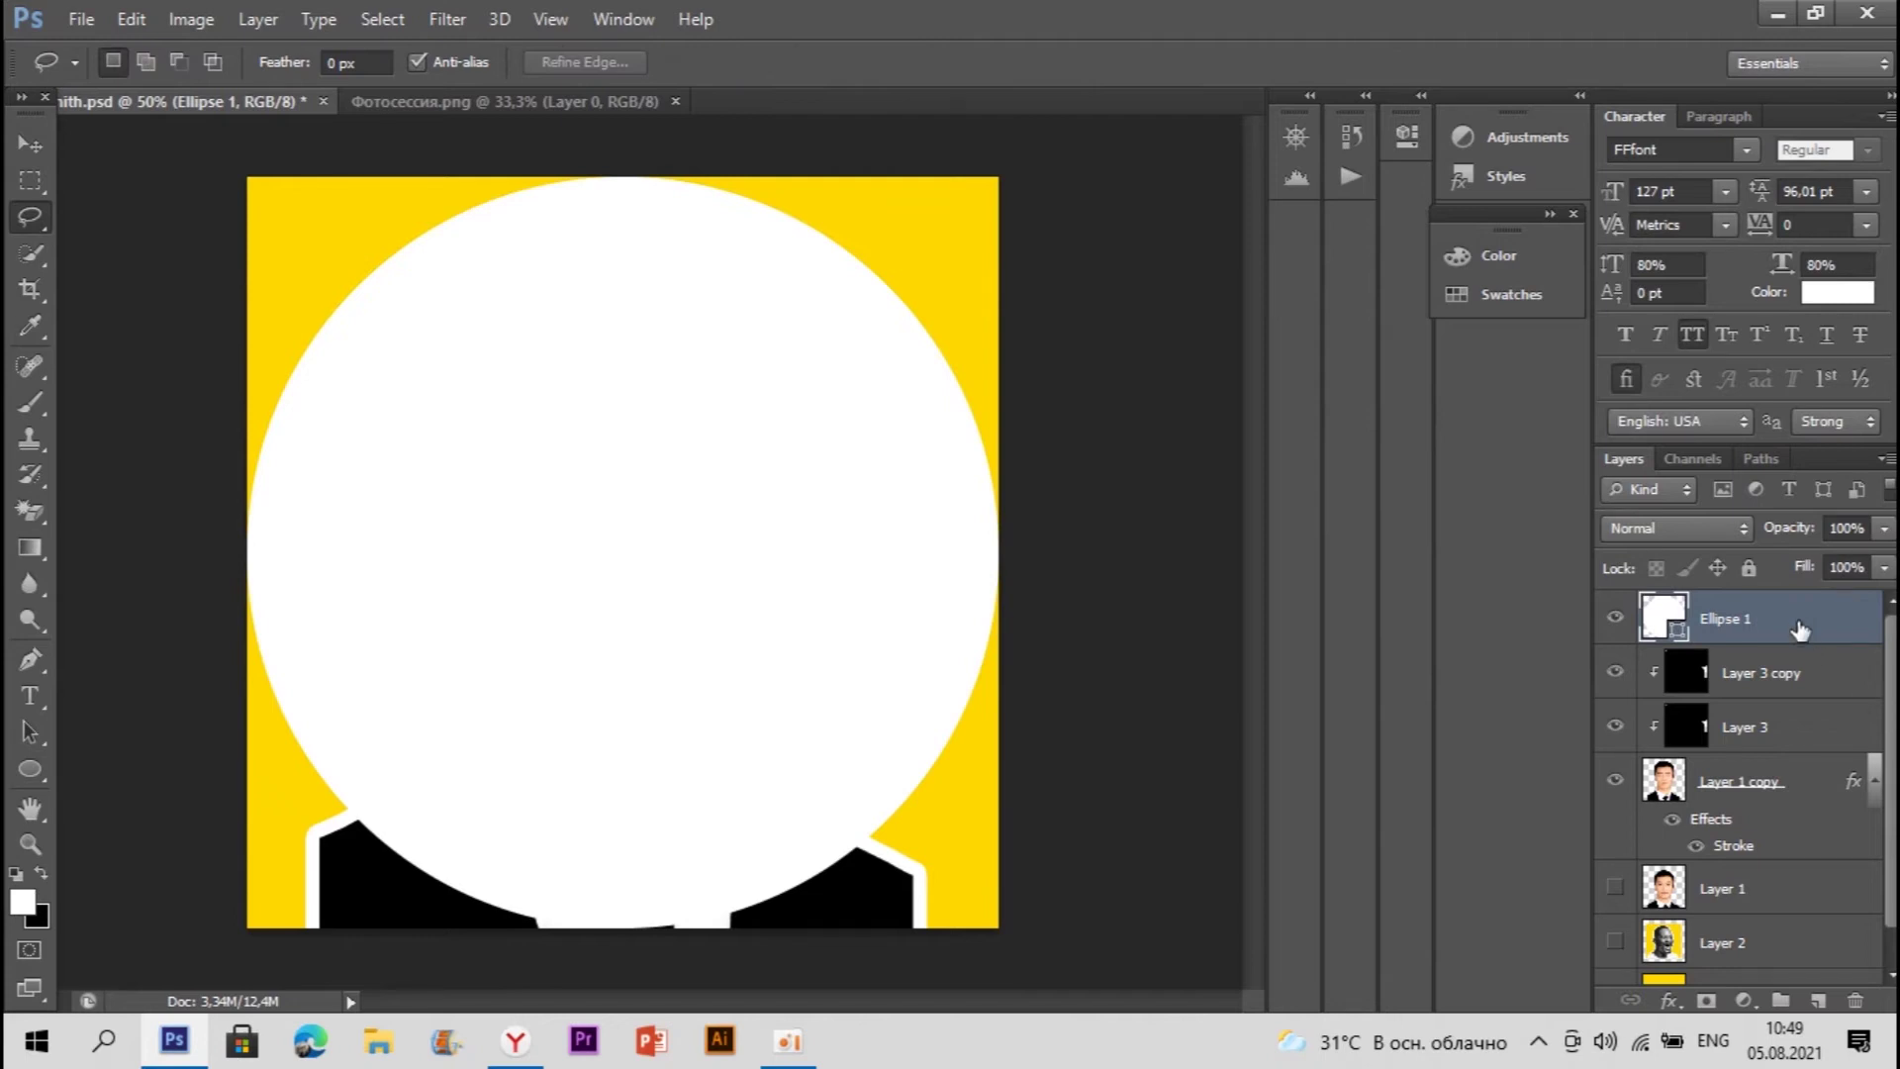
double_click(1799, 631)
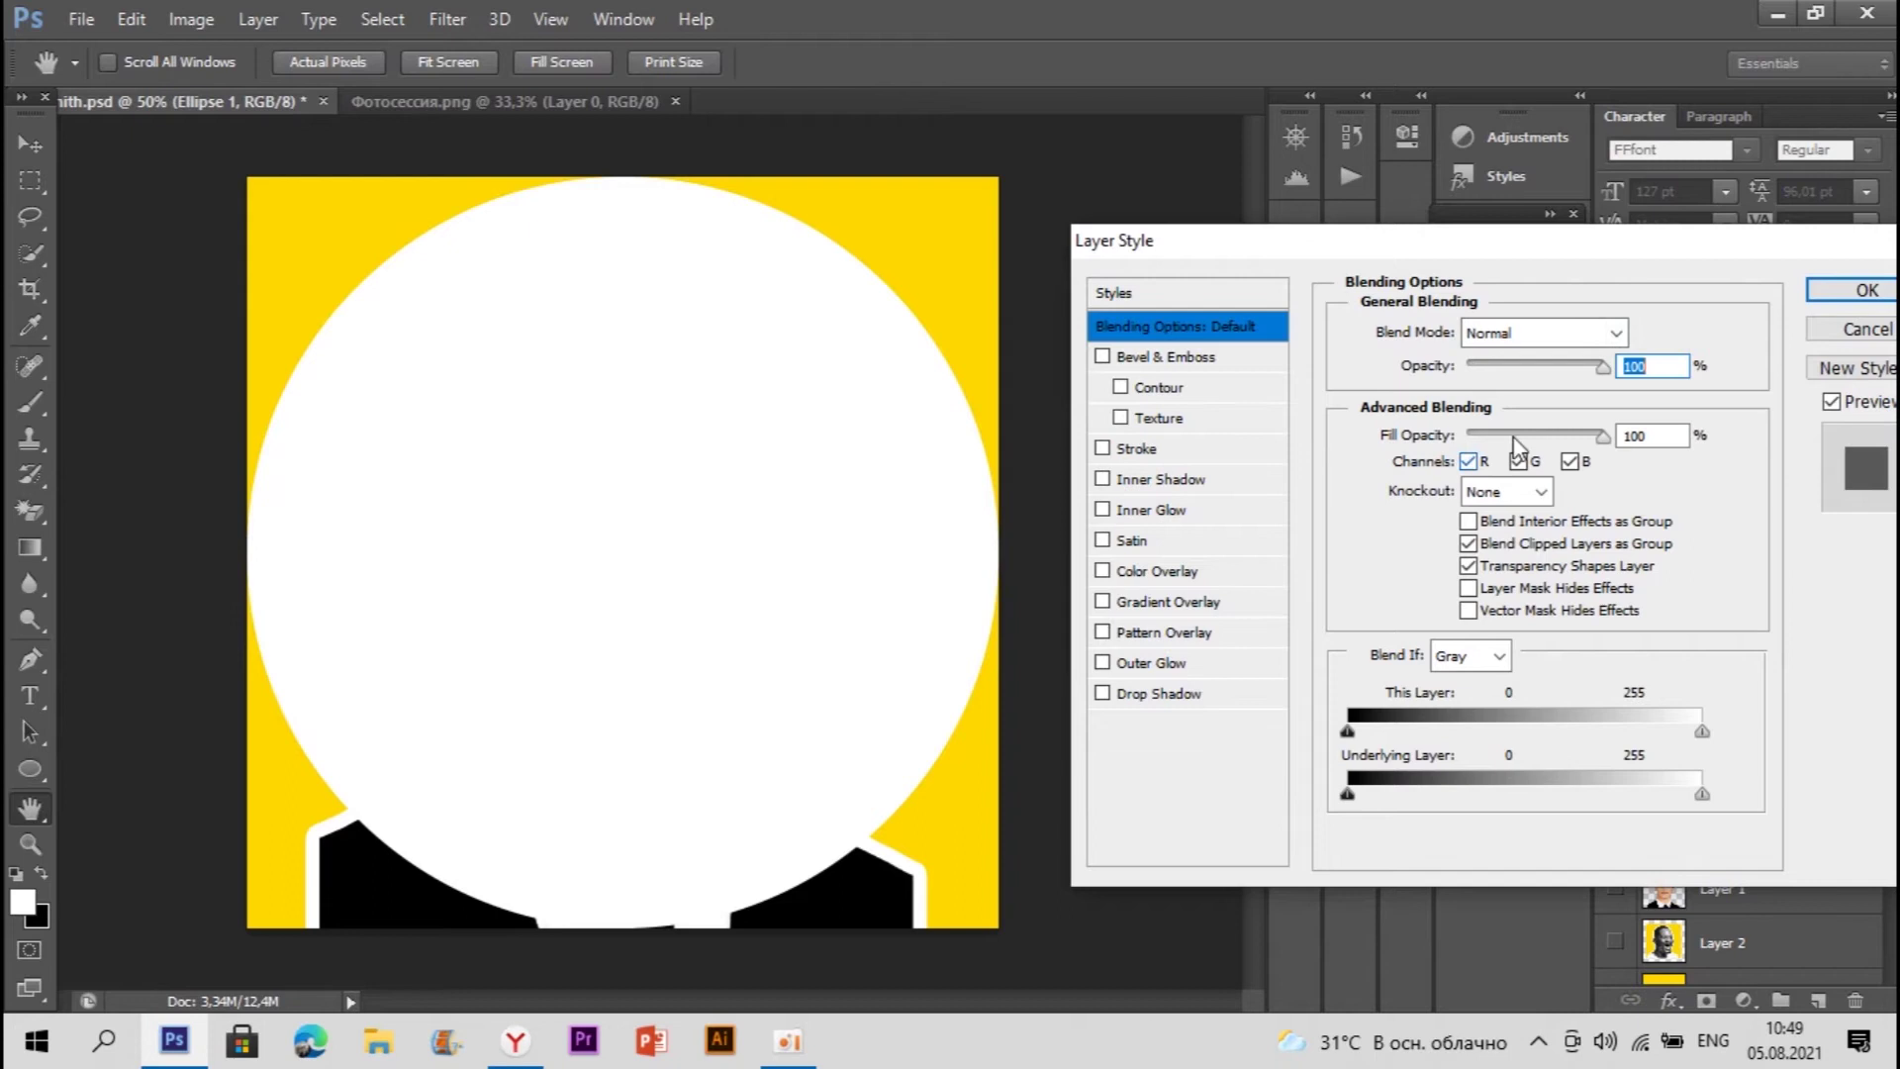
drag(1588, 443, 1467, 438)
Step: Add a 13 px white (ffffff) stroke positioned inside the edge of Ellipse 1
click(1140, 451)
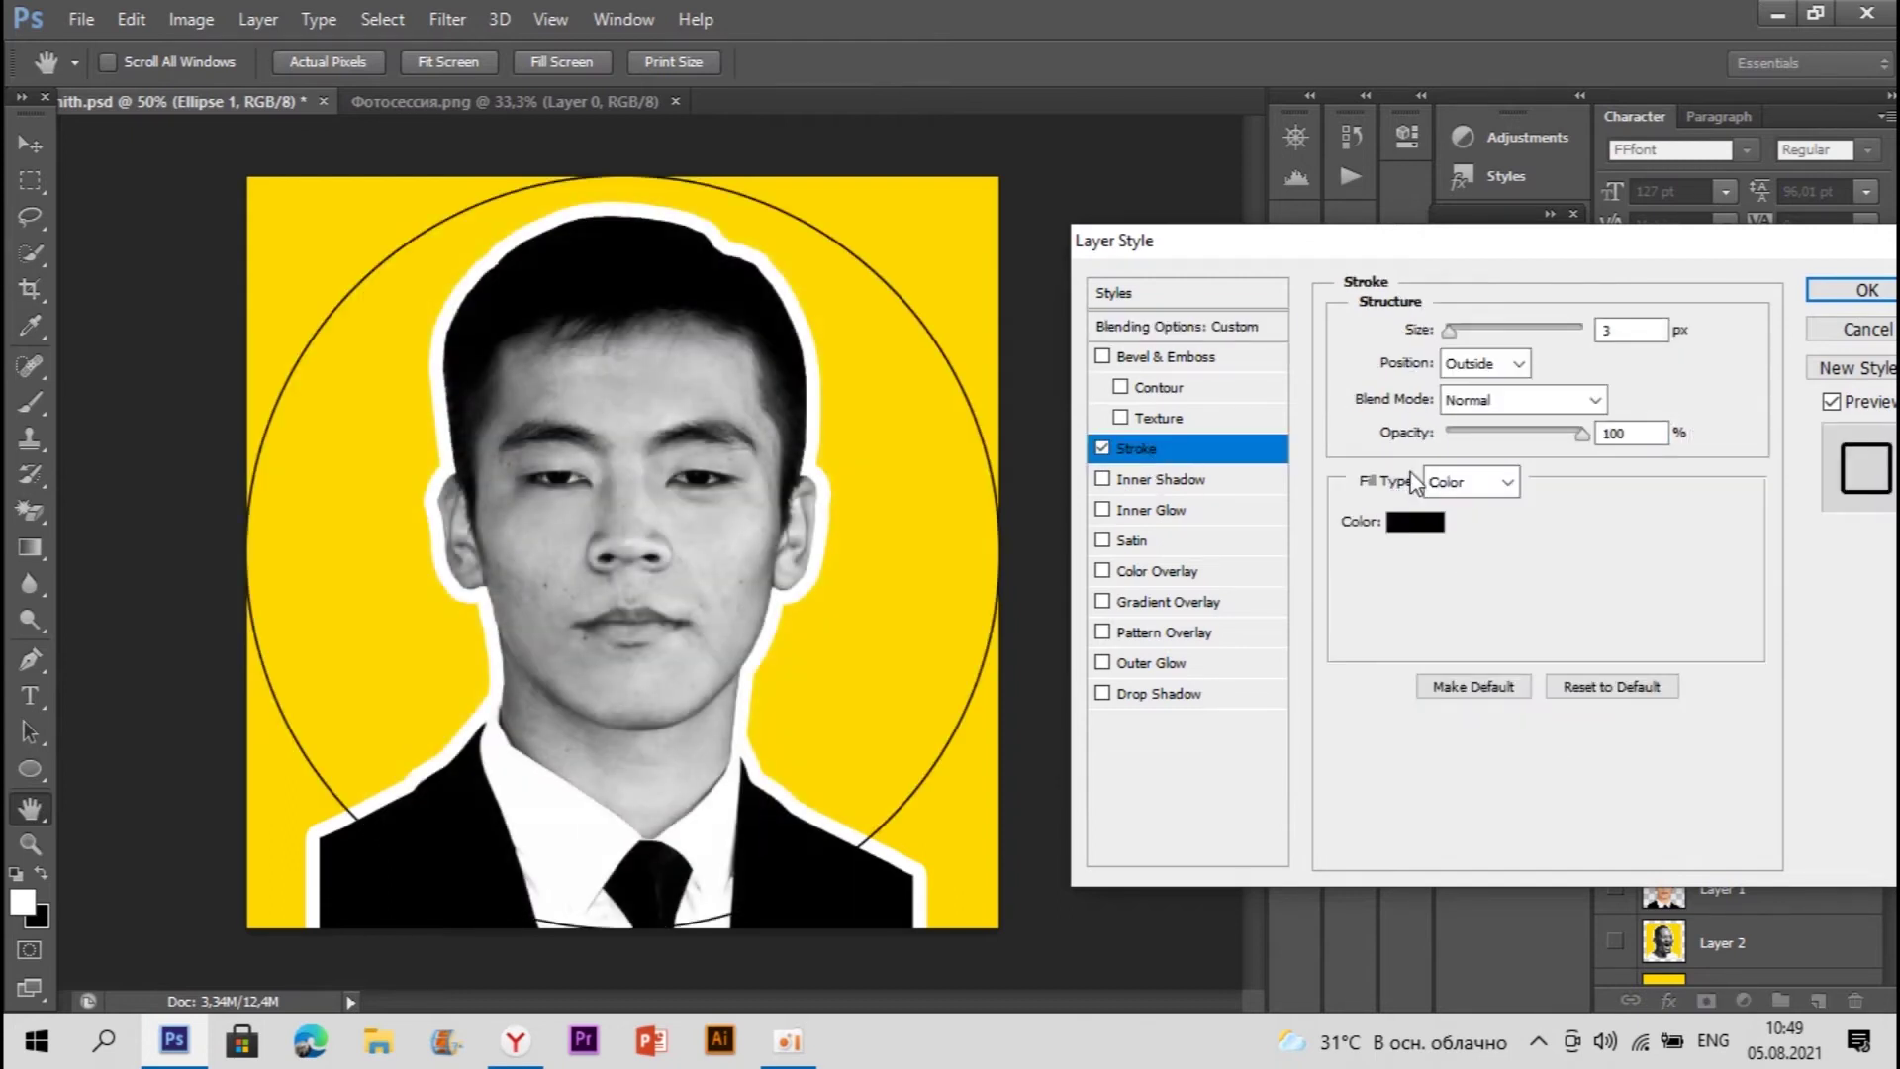
click(1415, 521)
click(905, 611)
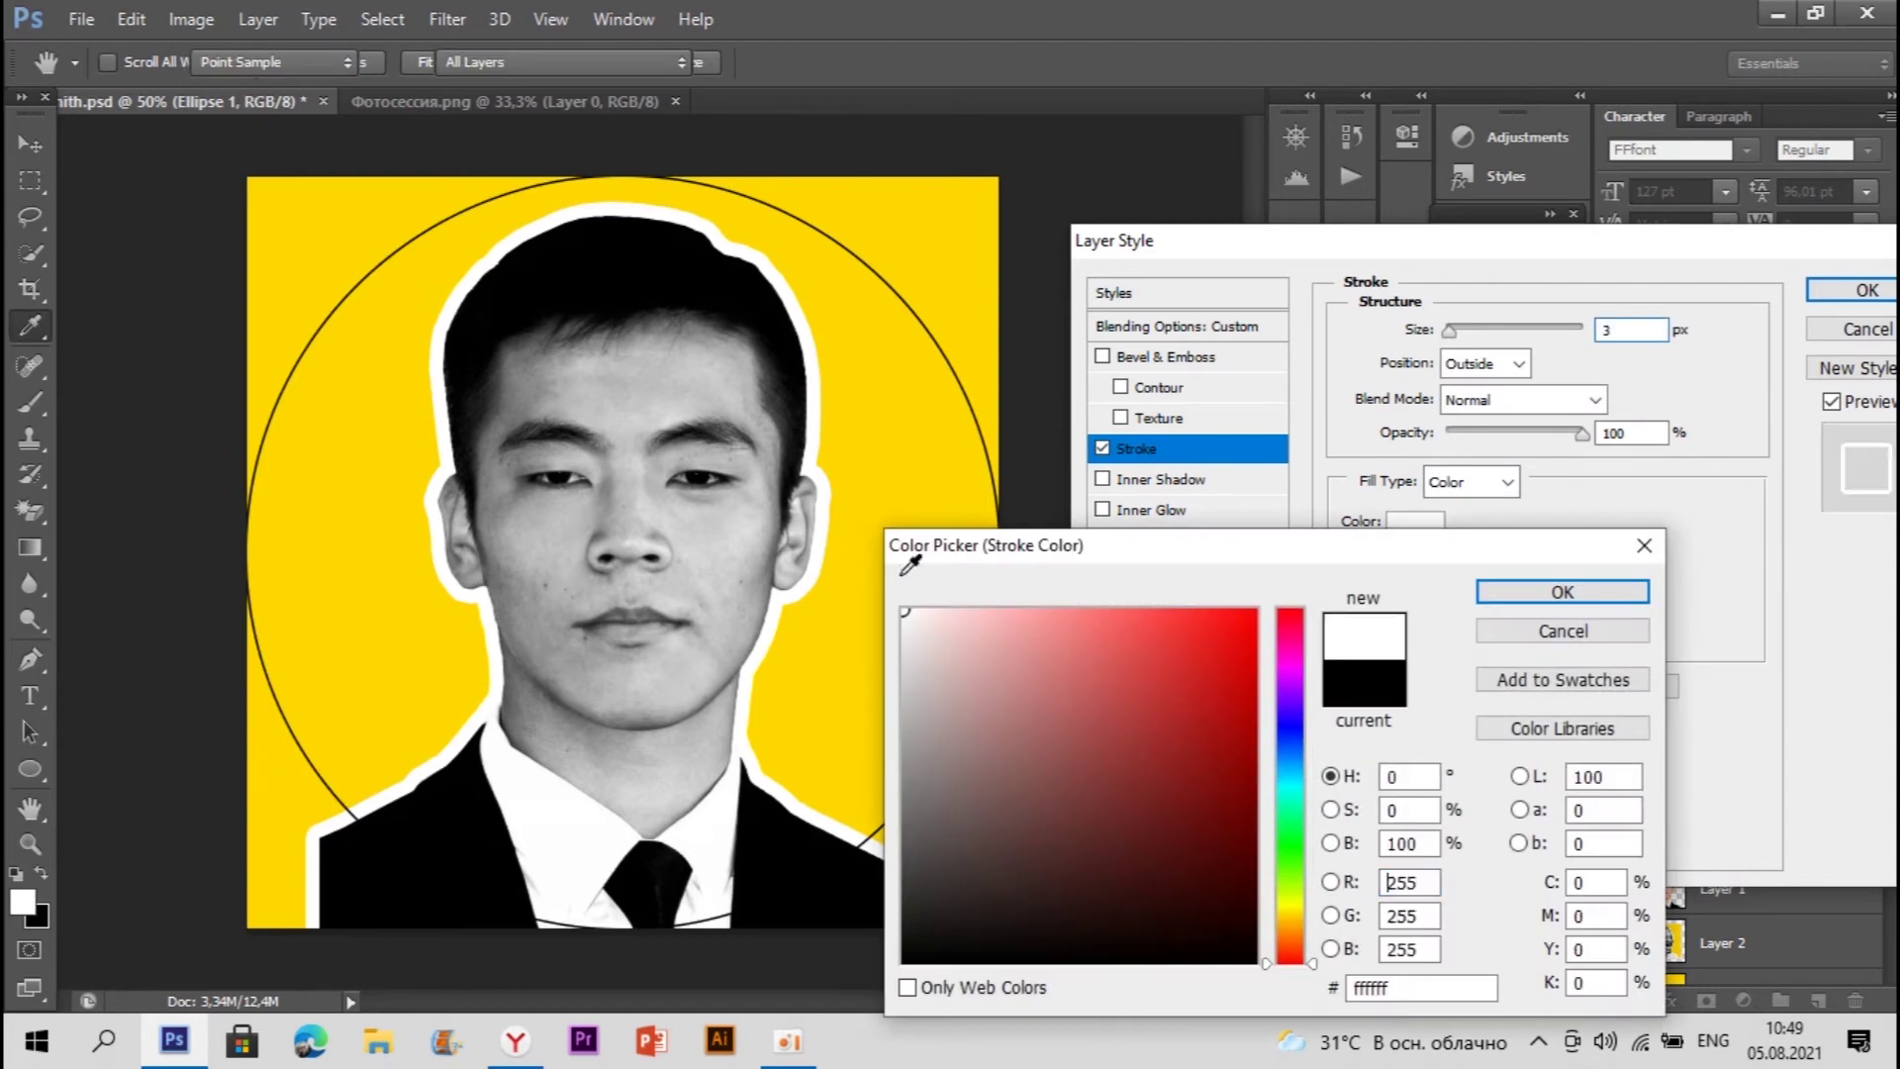
click(1564, 592)
click(1485, 363)
click(1476, 422)
drag(1457, 330, 1462, 337)
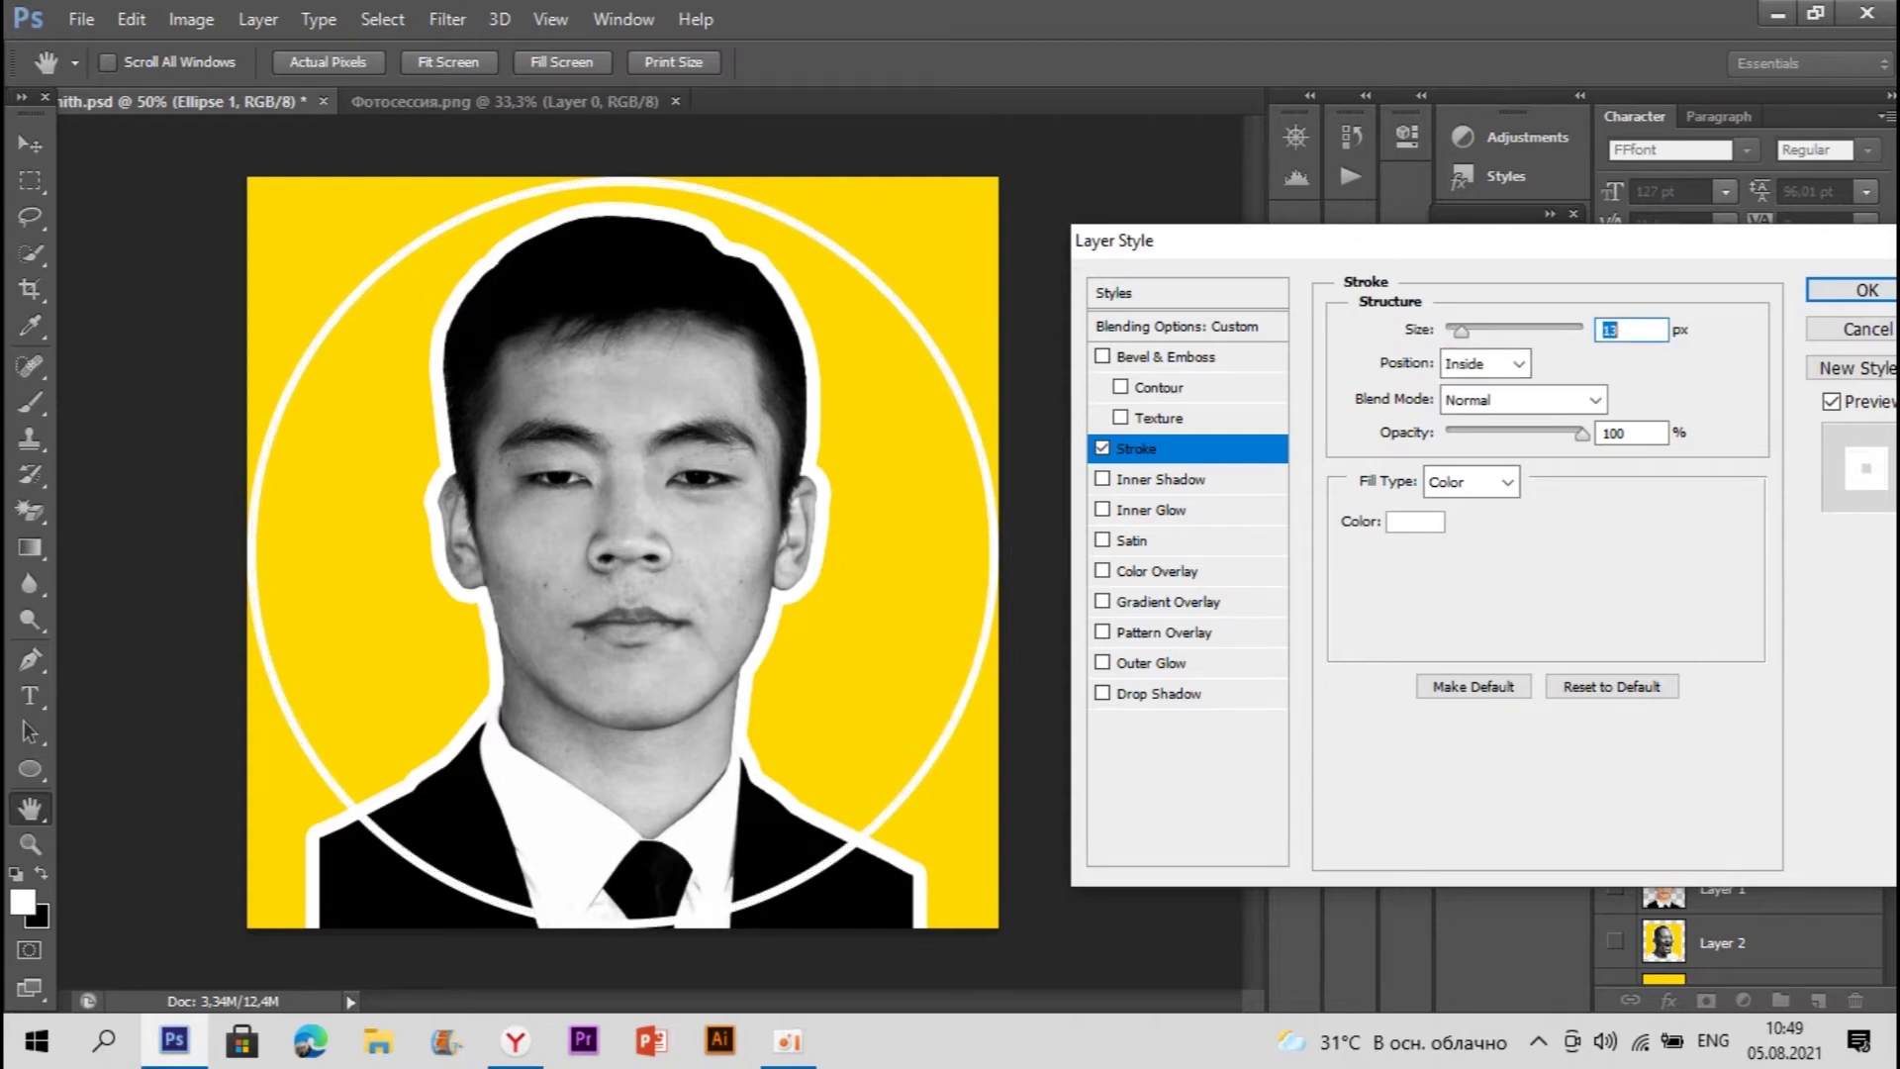
click(1873, 289)
Step: Paint the lower-left corner of the Background layer white outside the circle with the 494 px brush
scroll(1787, 835, down, 1)
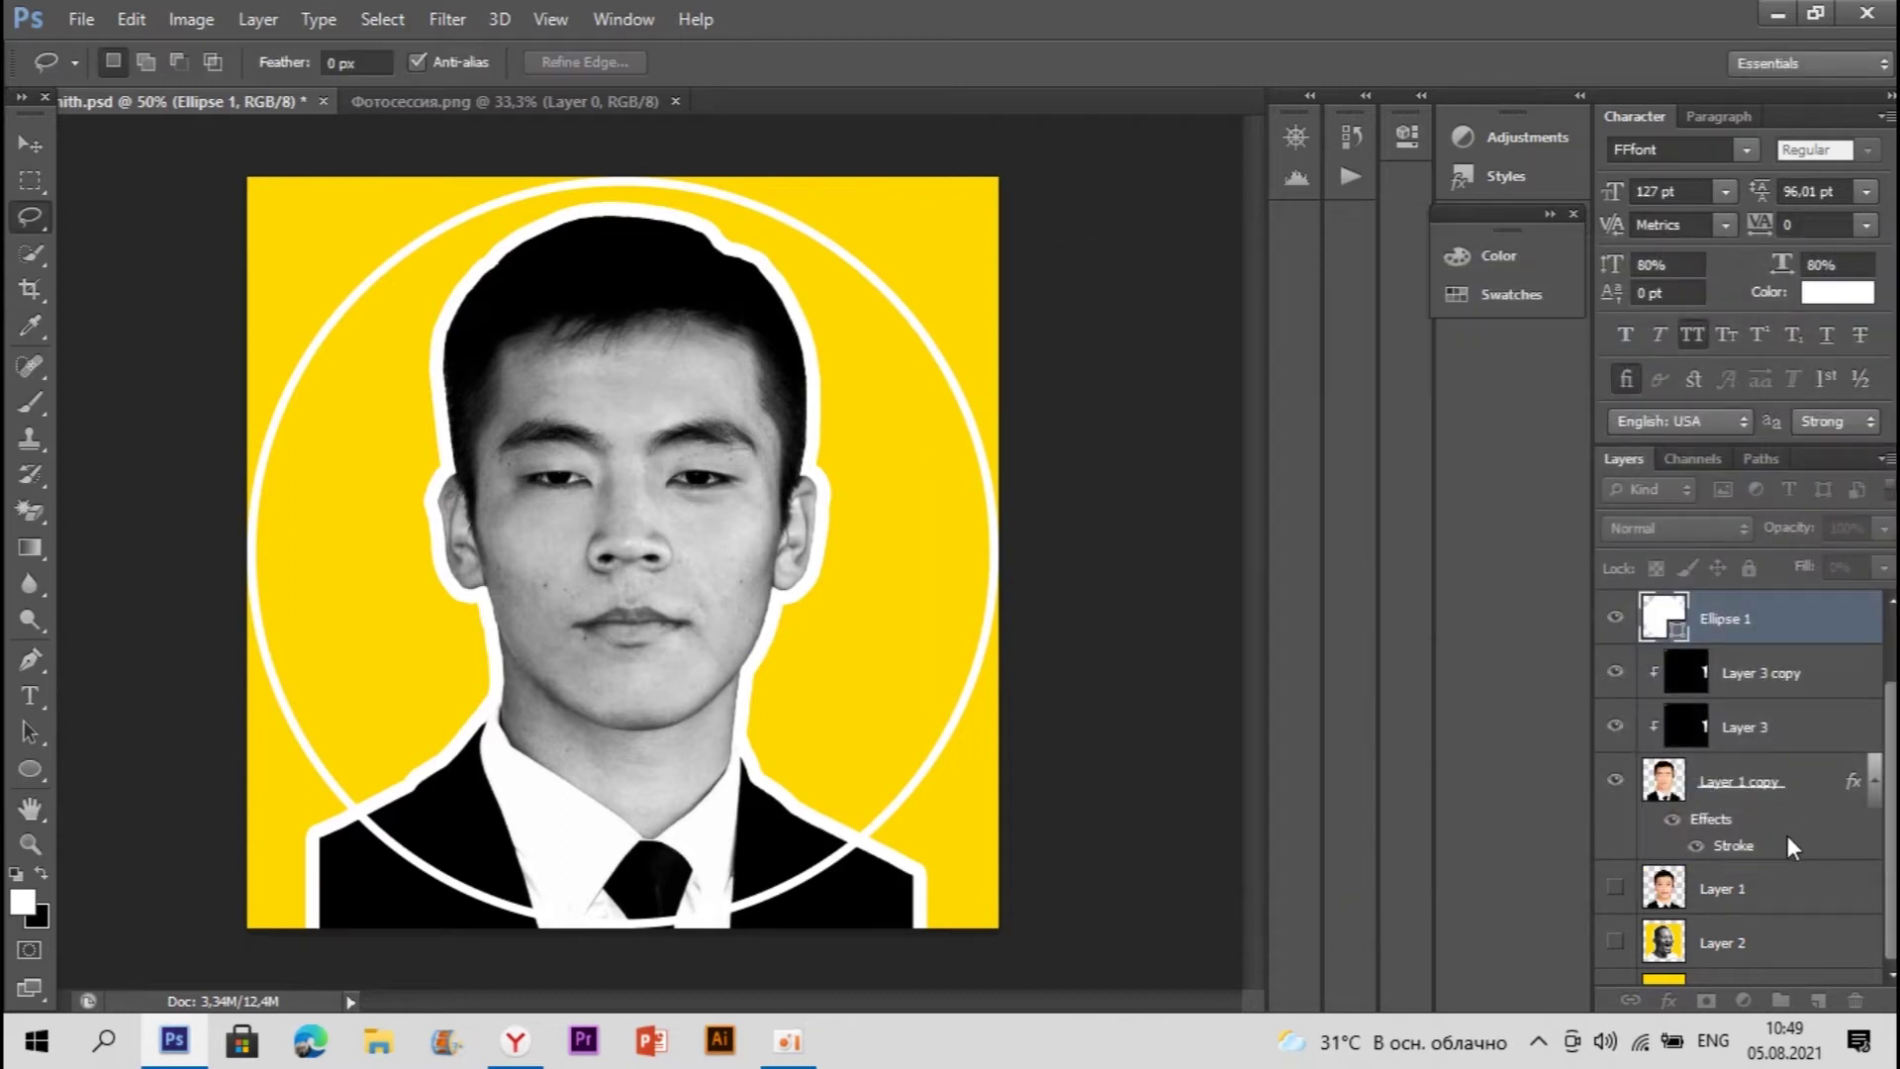
click(1799, 948)
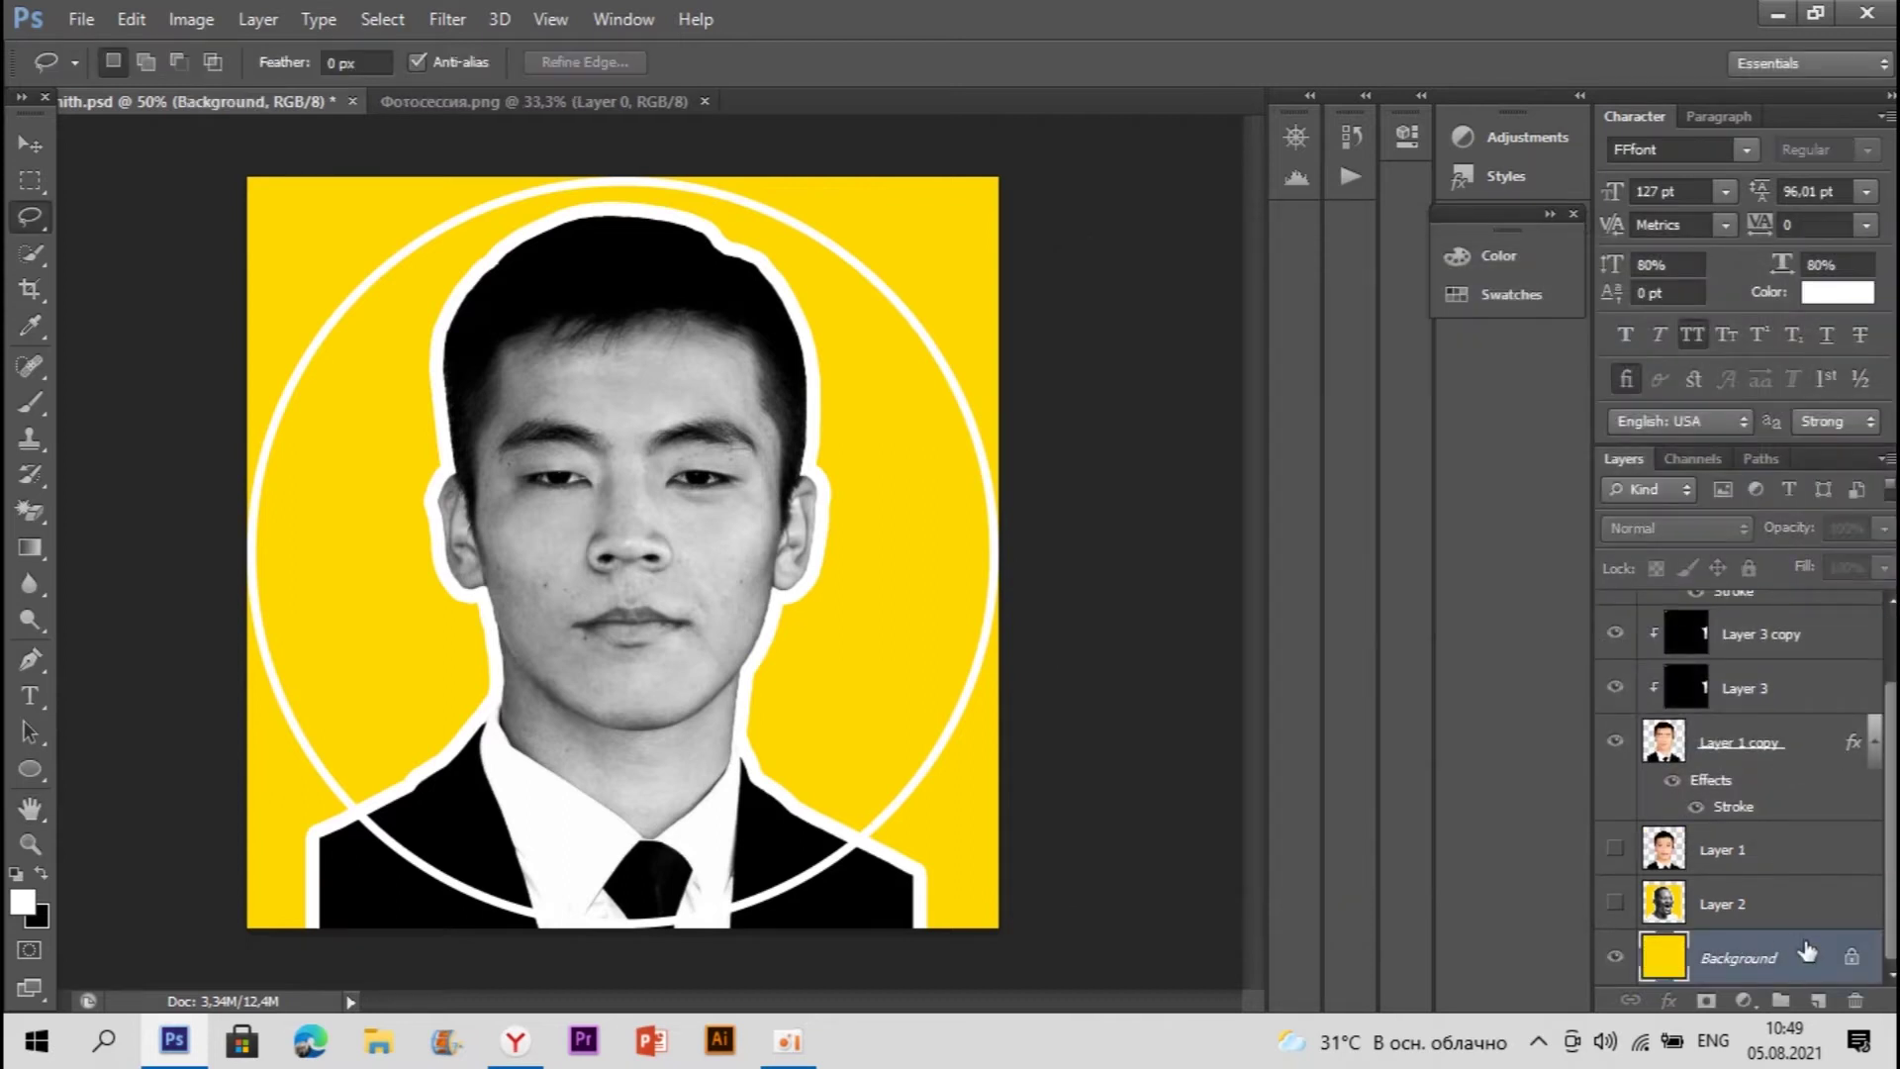
click(31, 402)
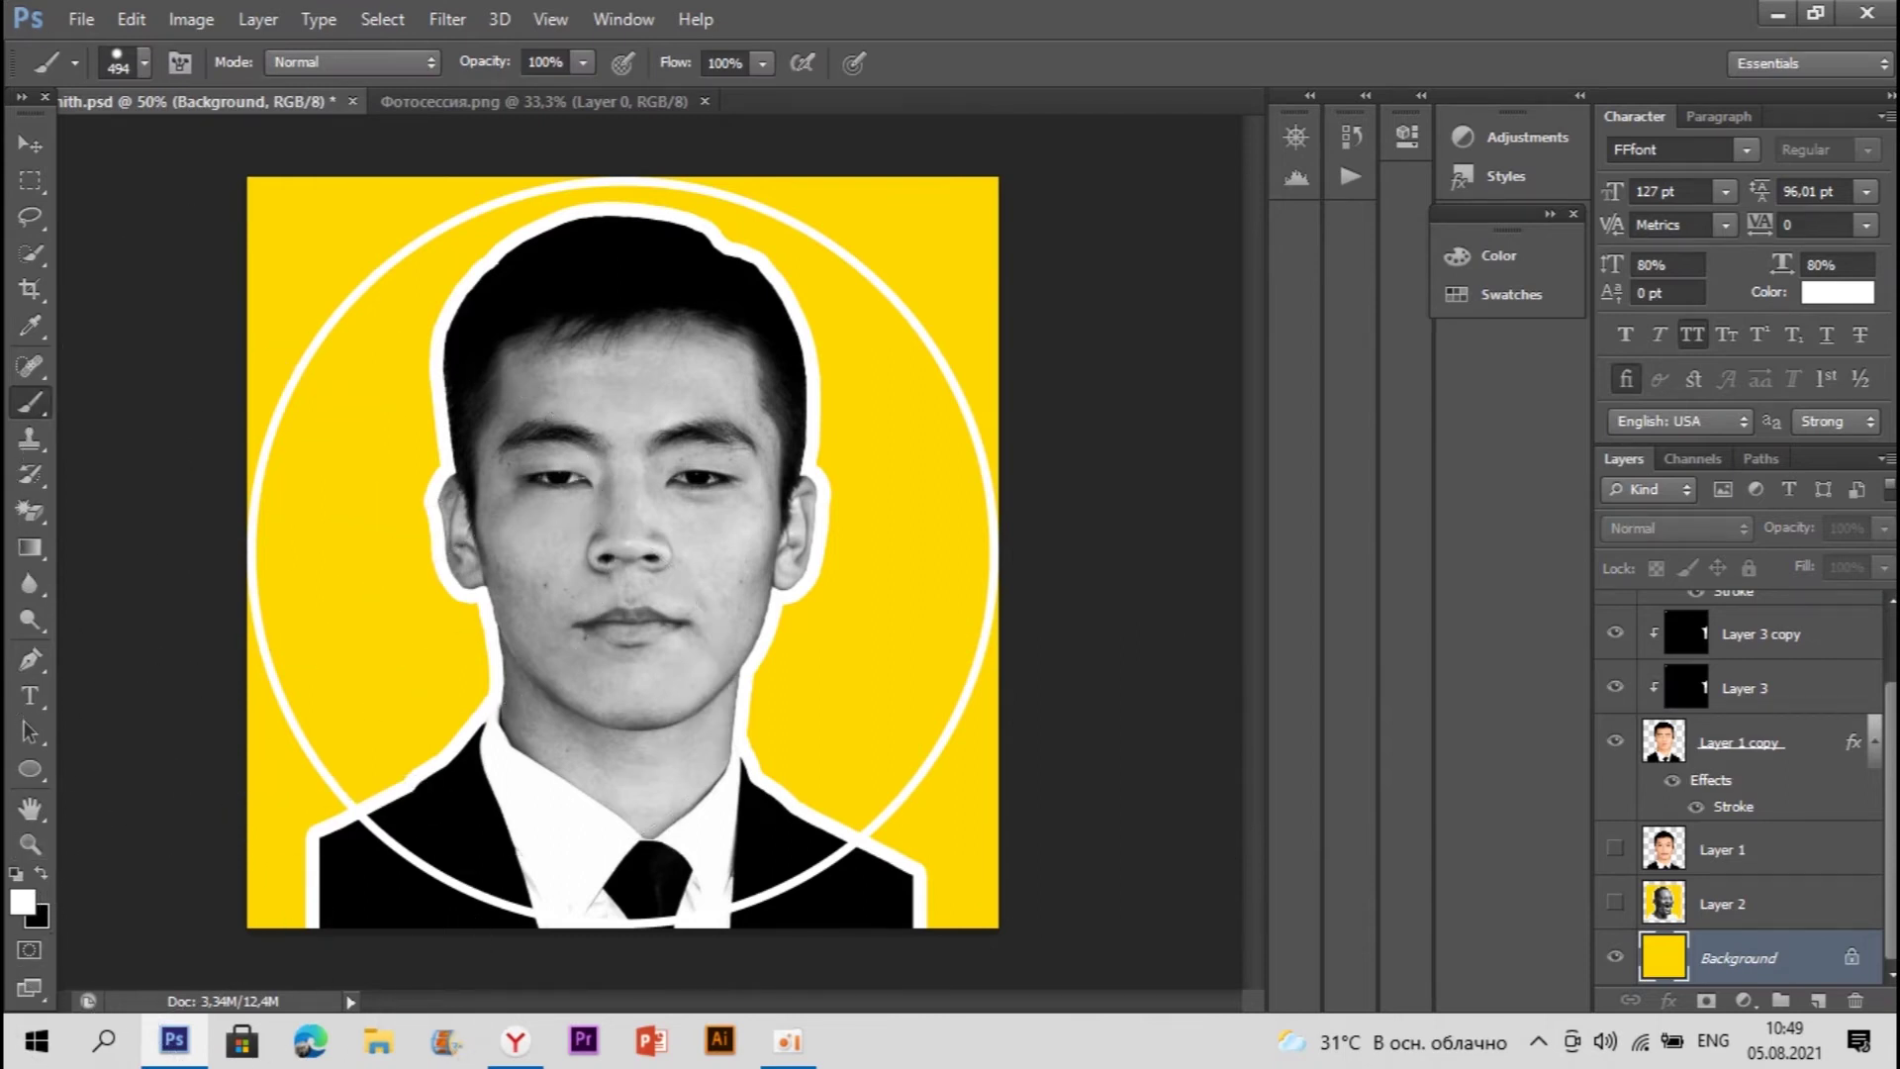
scroll(191, 785, down, 1)
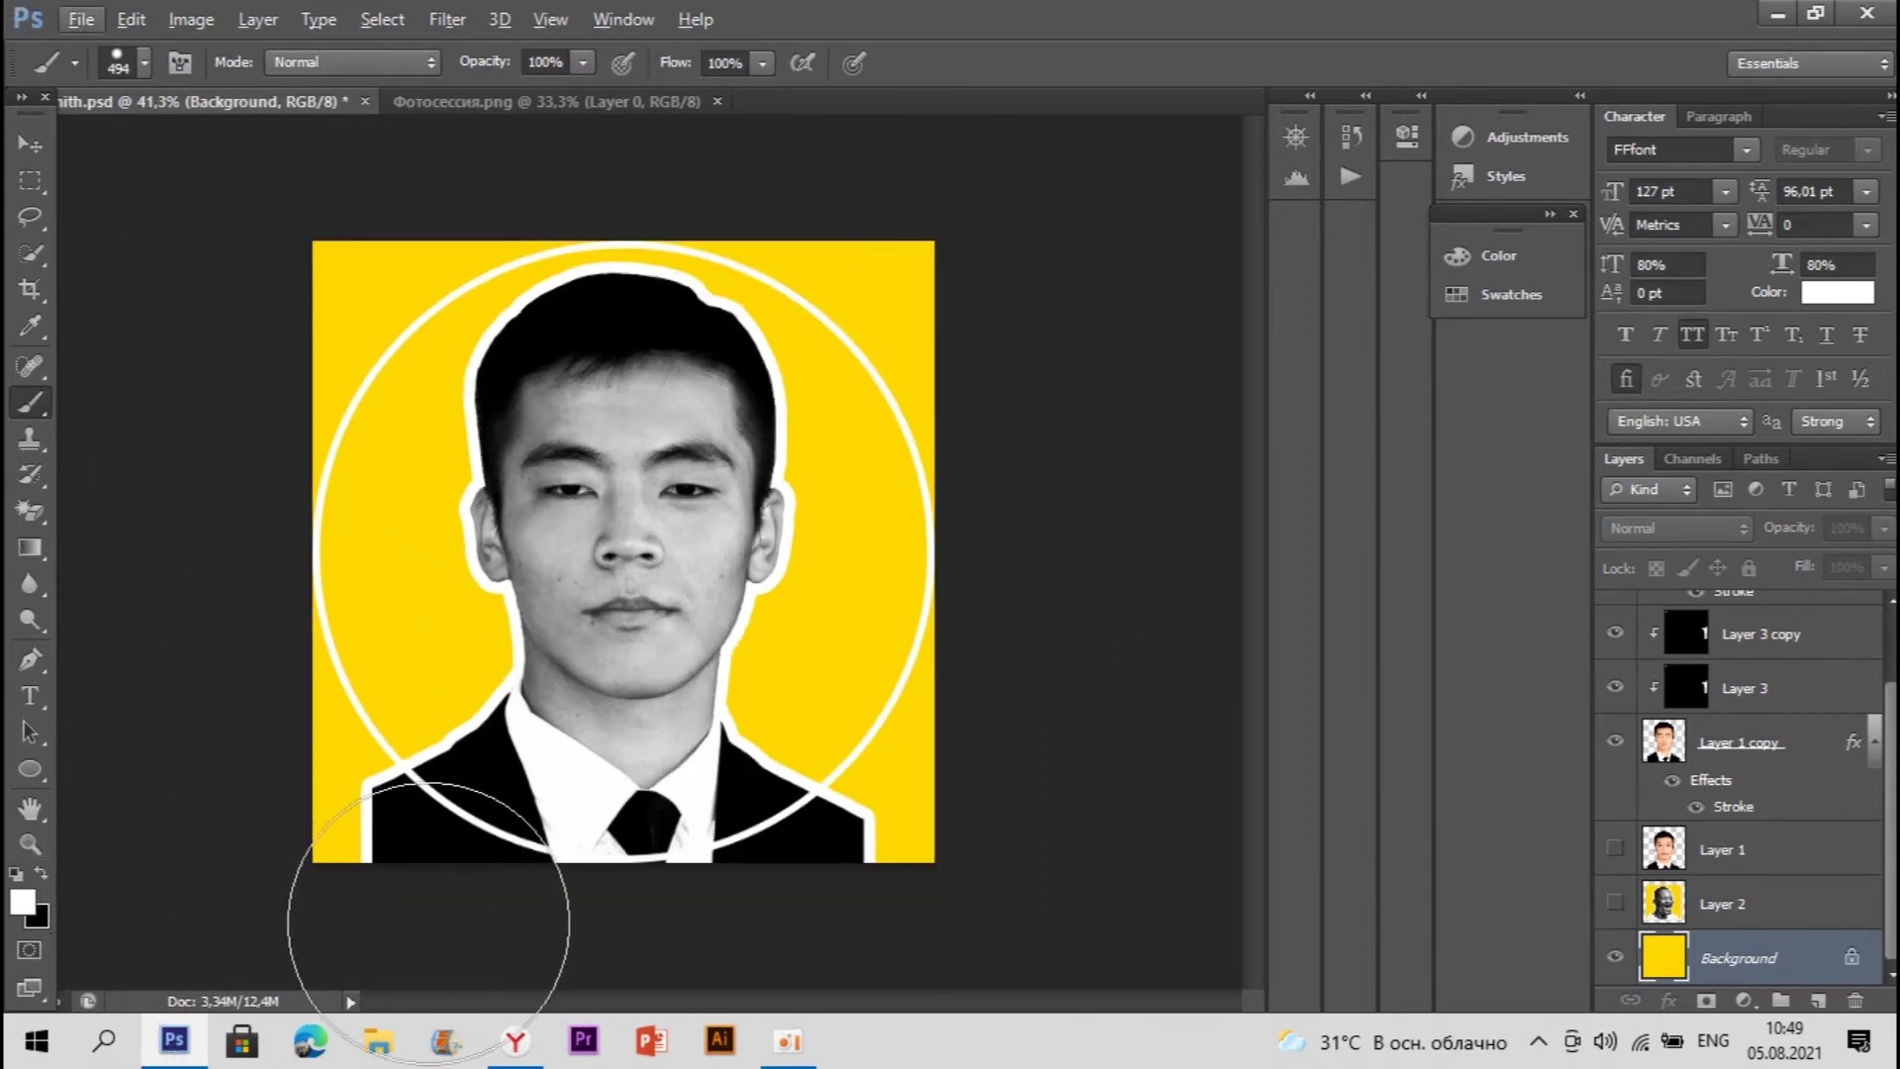
scroll(441, 941, down, 1)
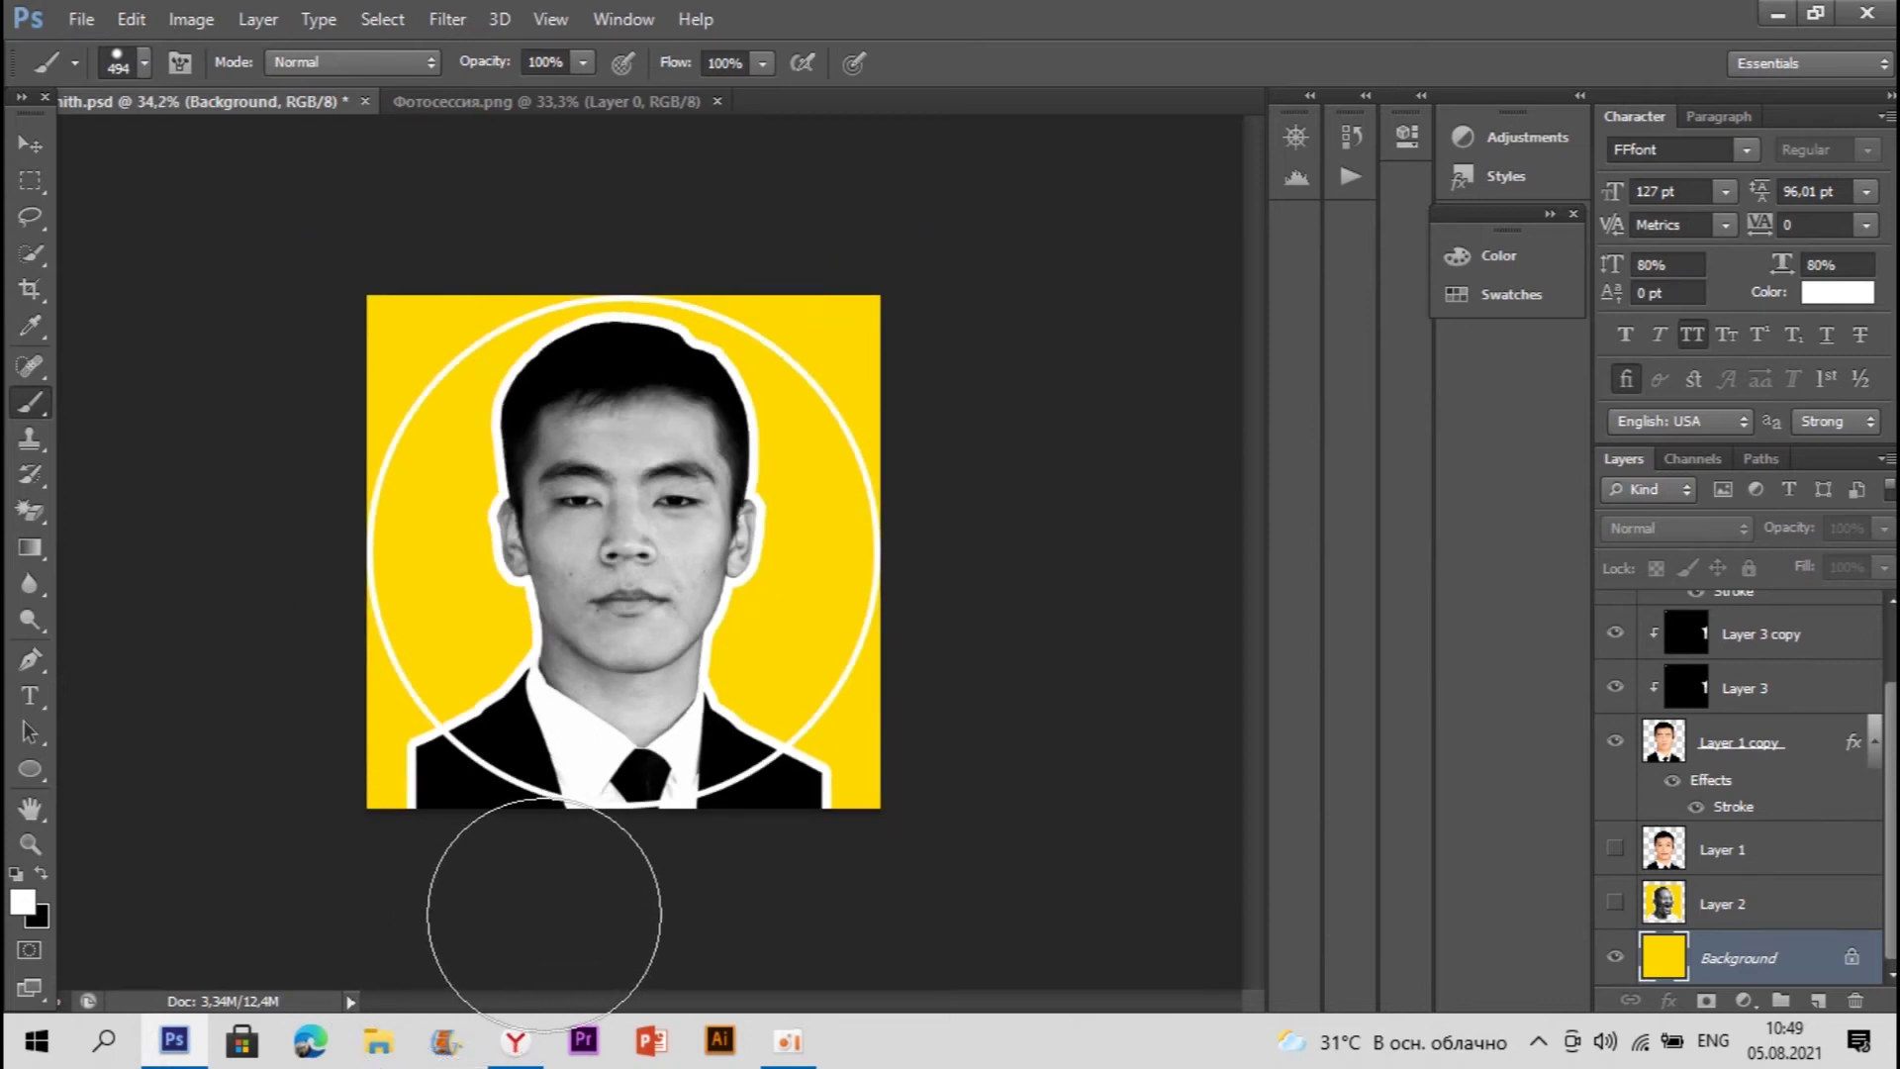
click(448, 879)
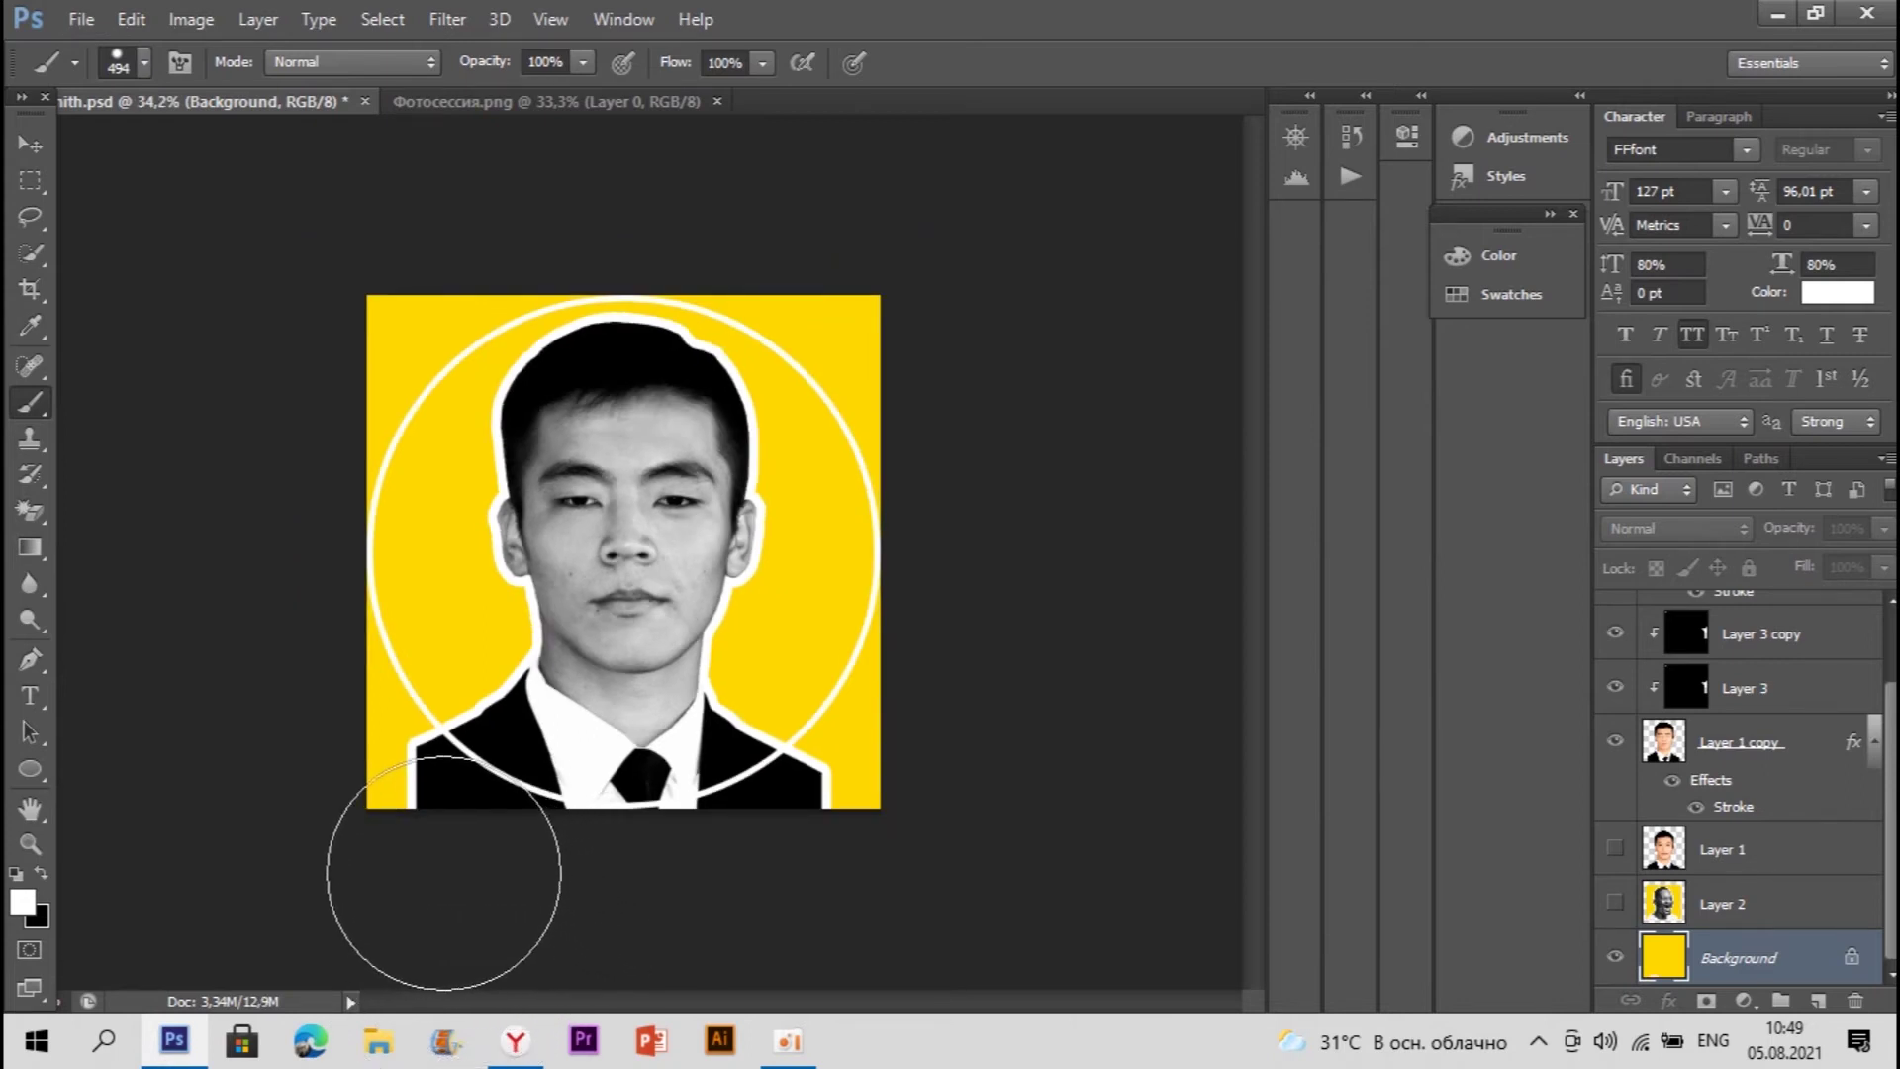
click(380, 832)
click(339, 797)
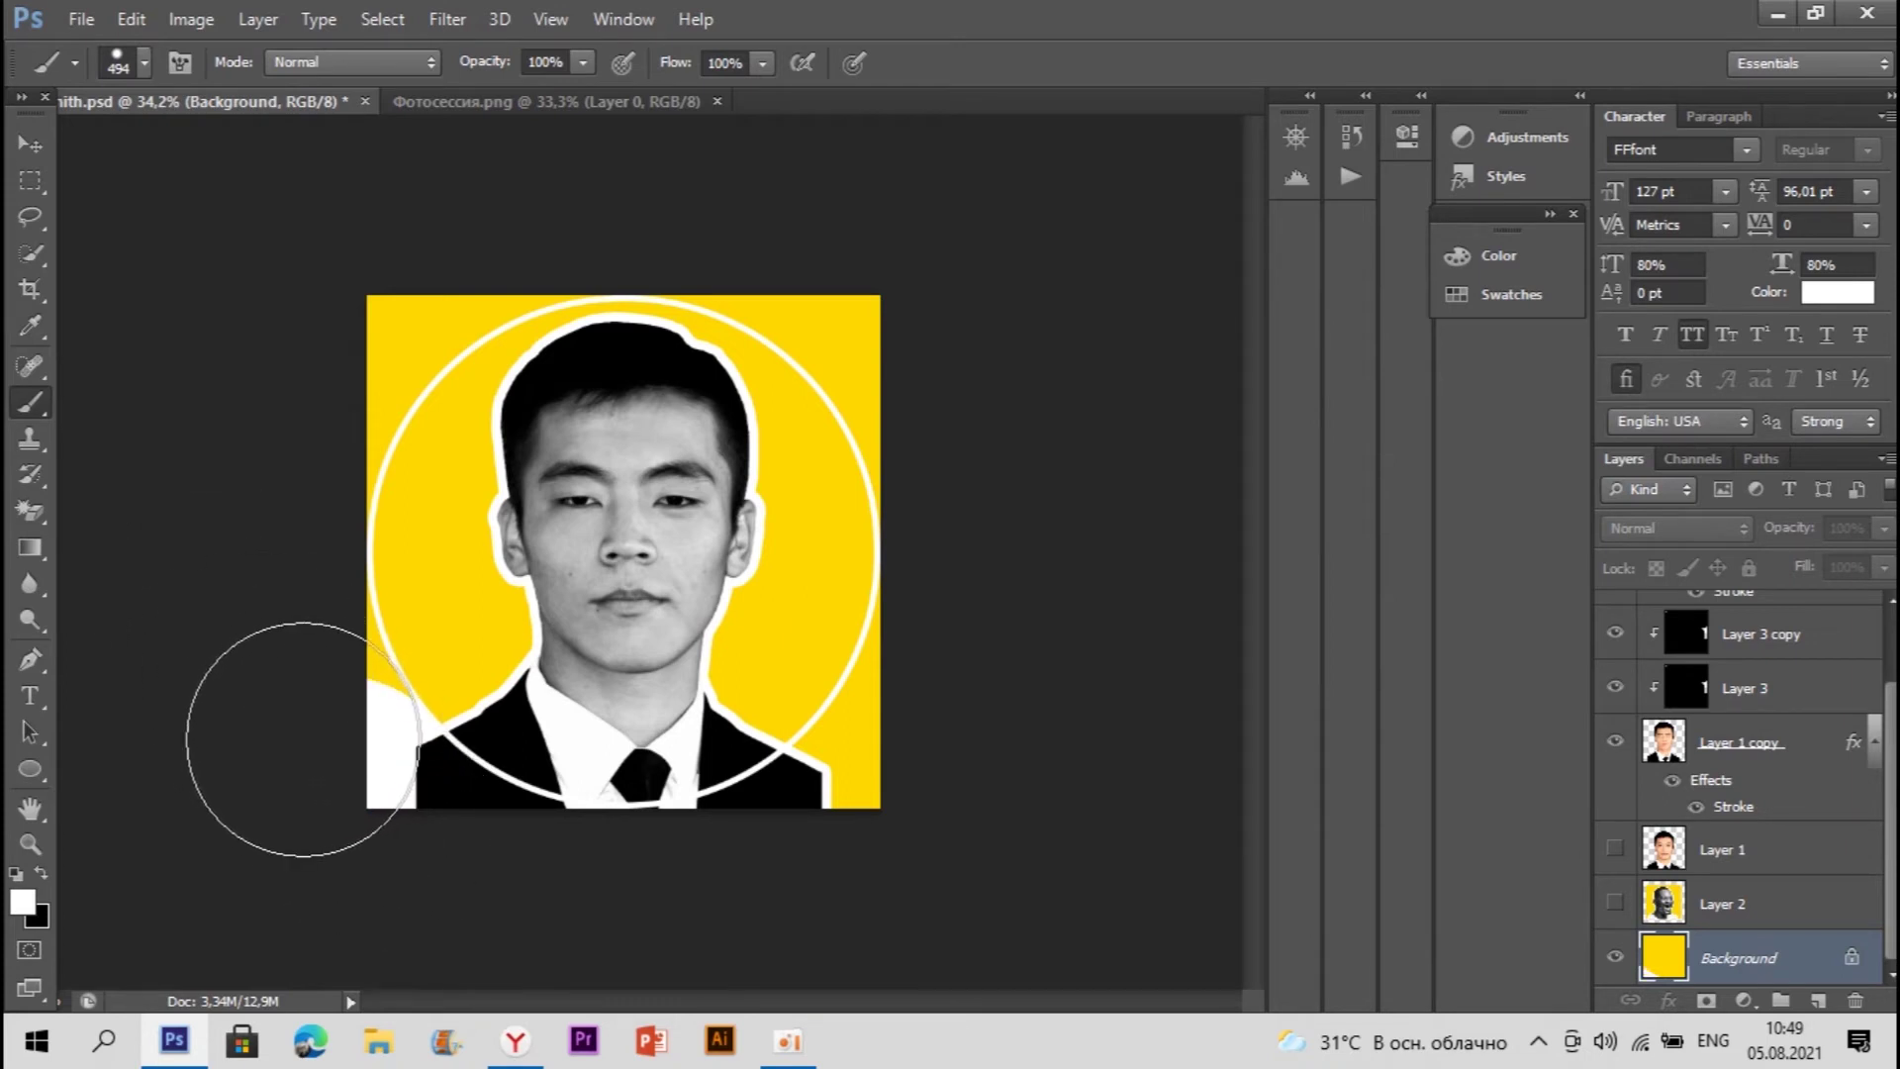
Step: Paint the remaining yellow at the left canvas edge outside the circle white, using a hard round 98 px brush
scroll(302, 742, up, 4)
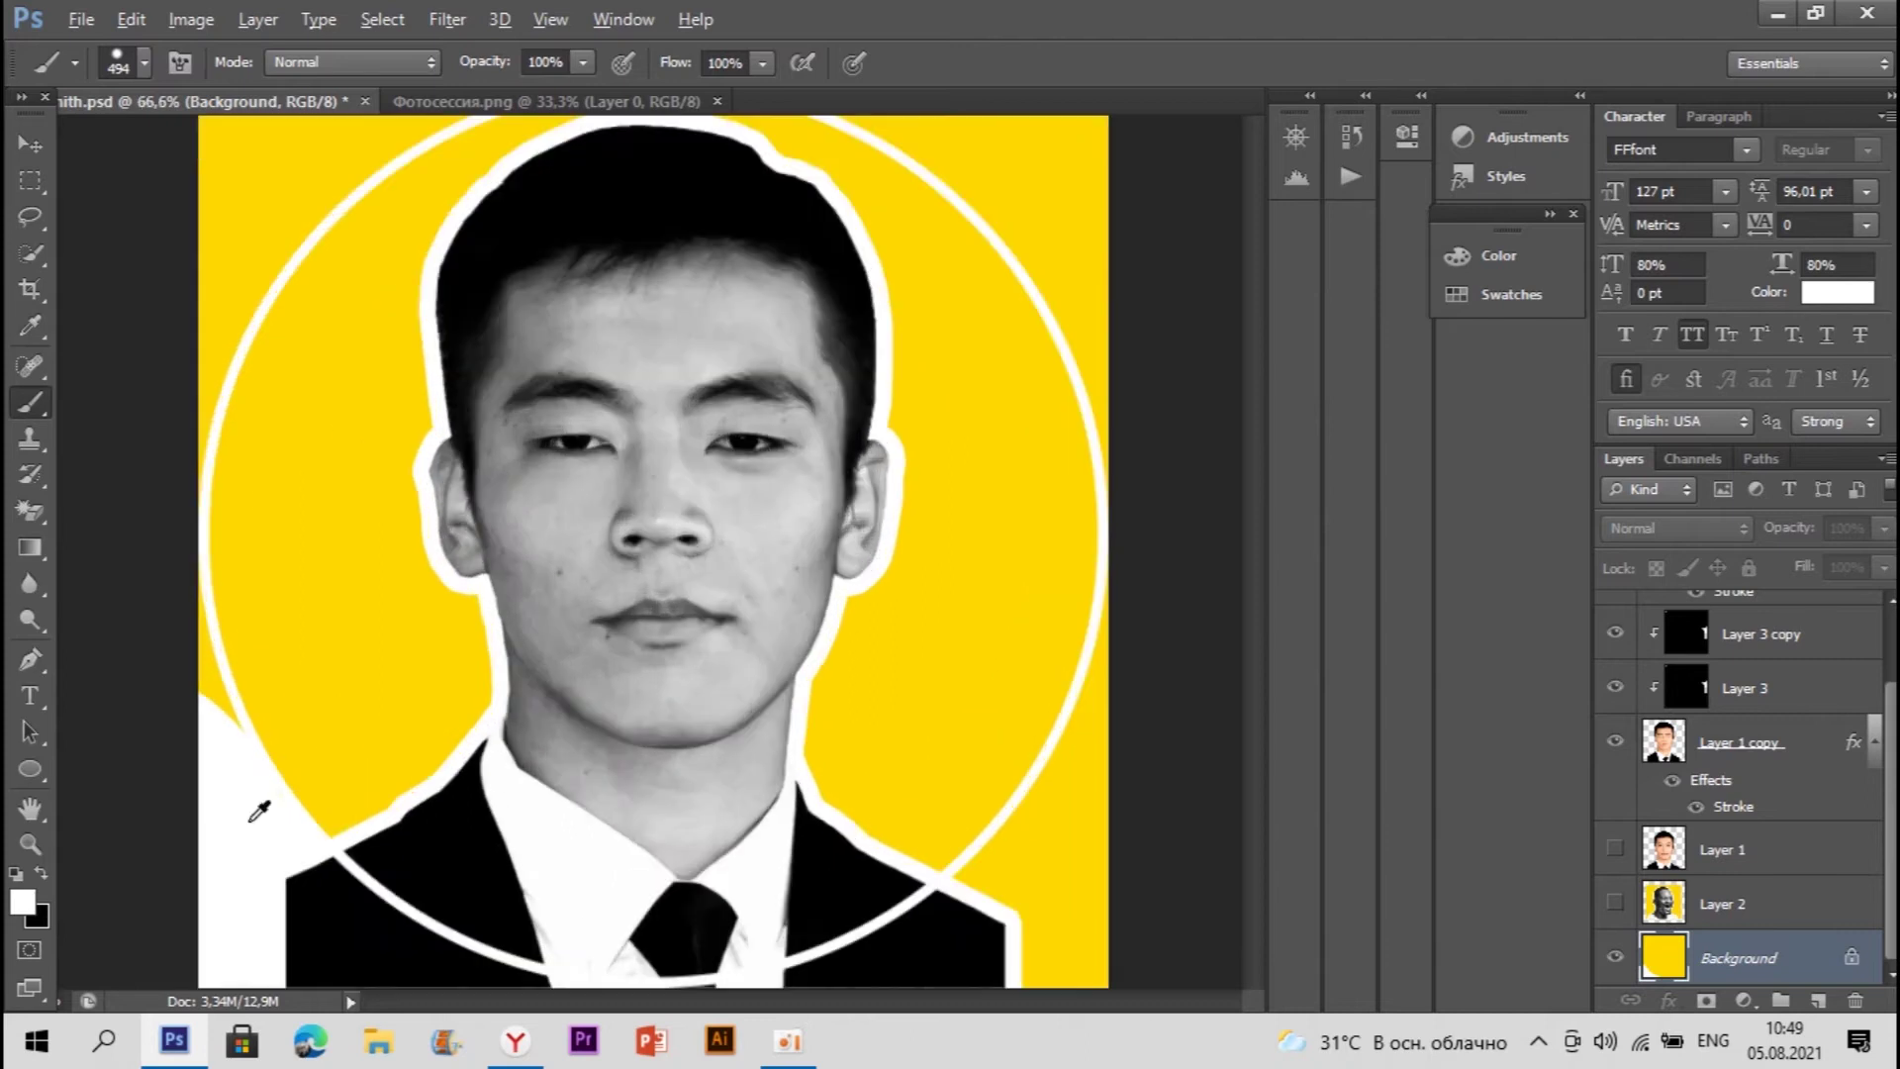
scroll(148, 816, down, 3)
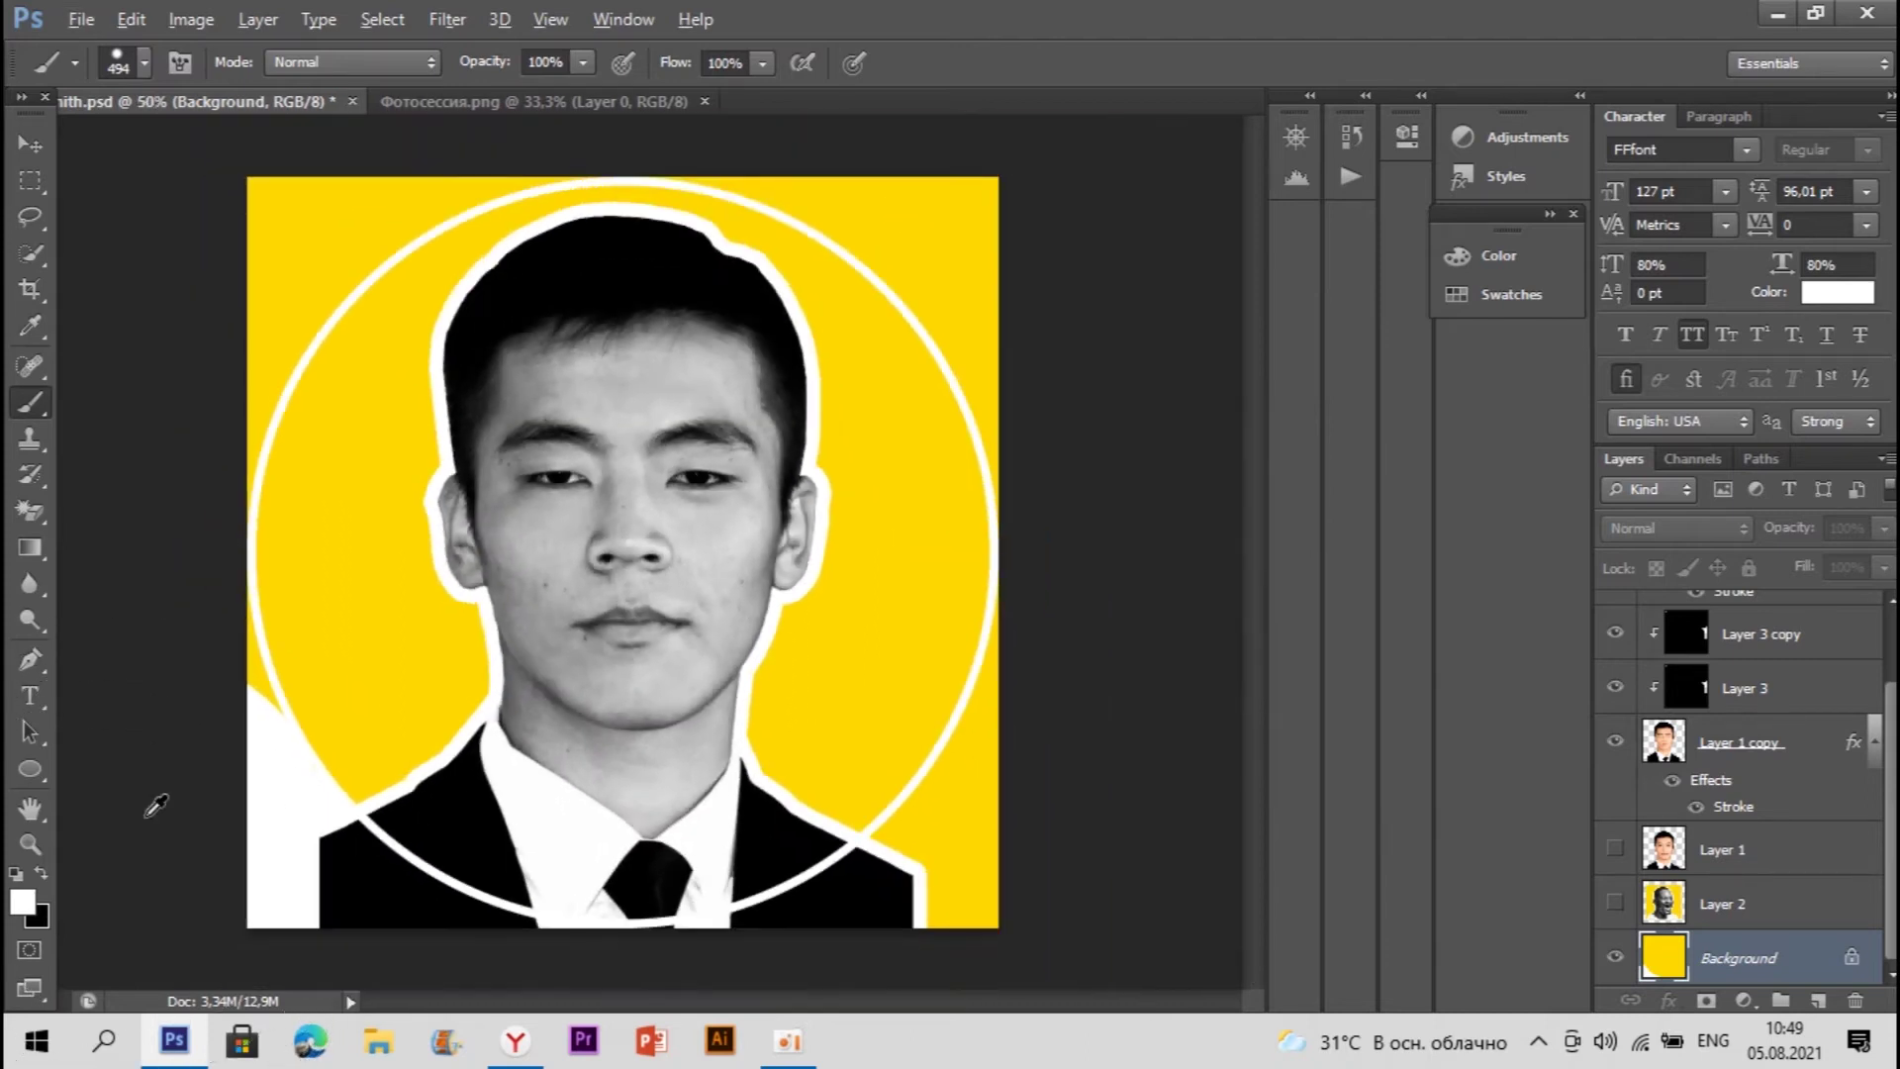
scroll(168, 826, up, 4)
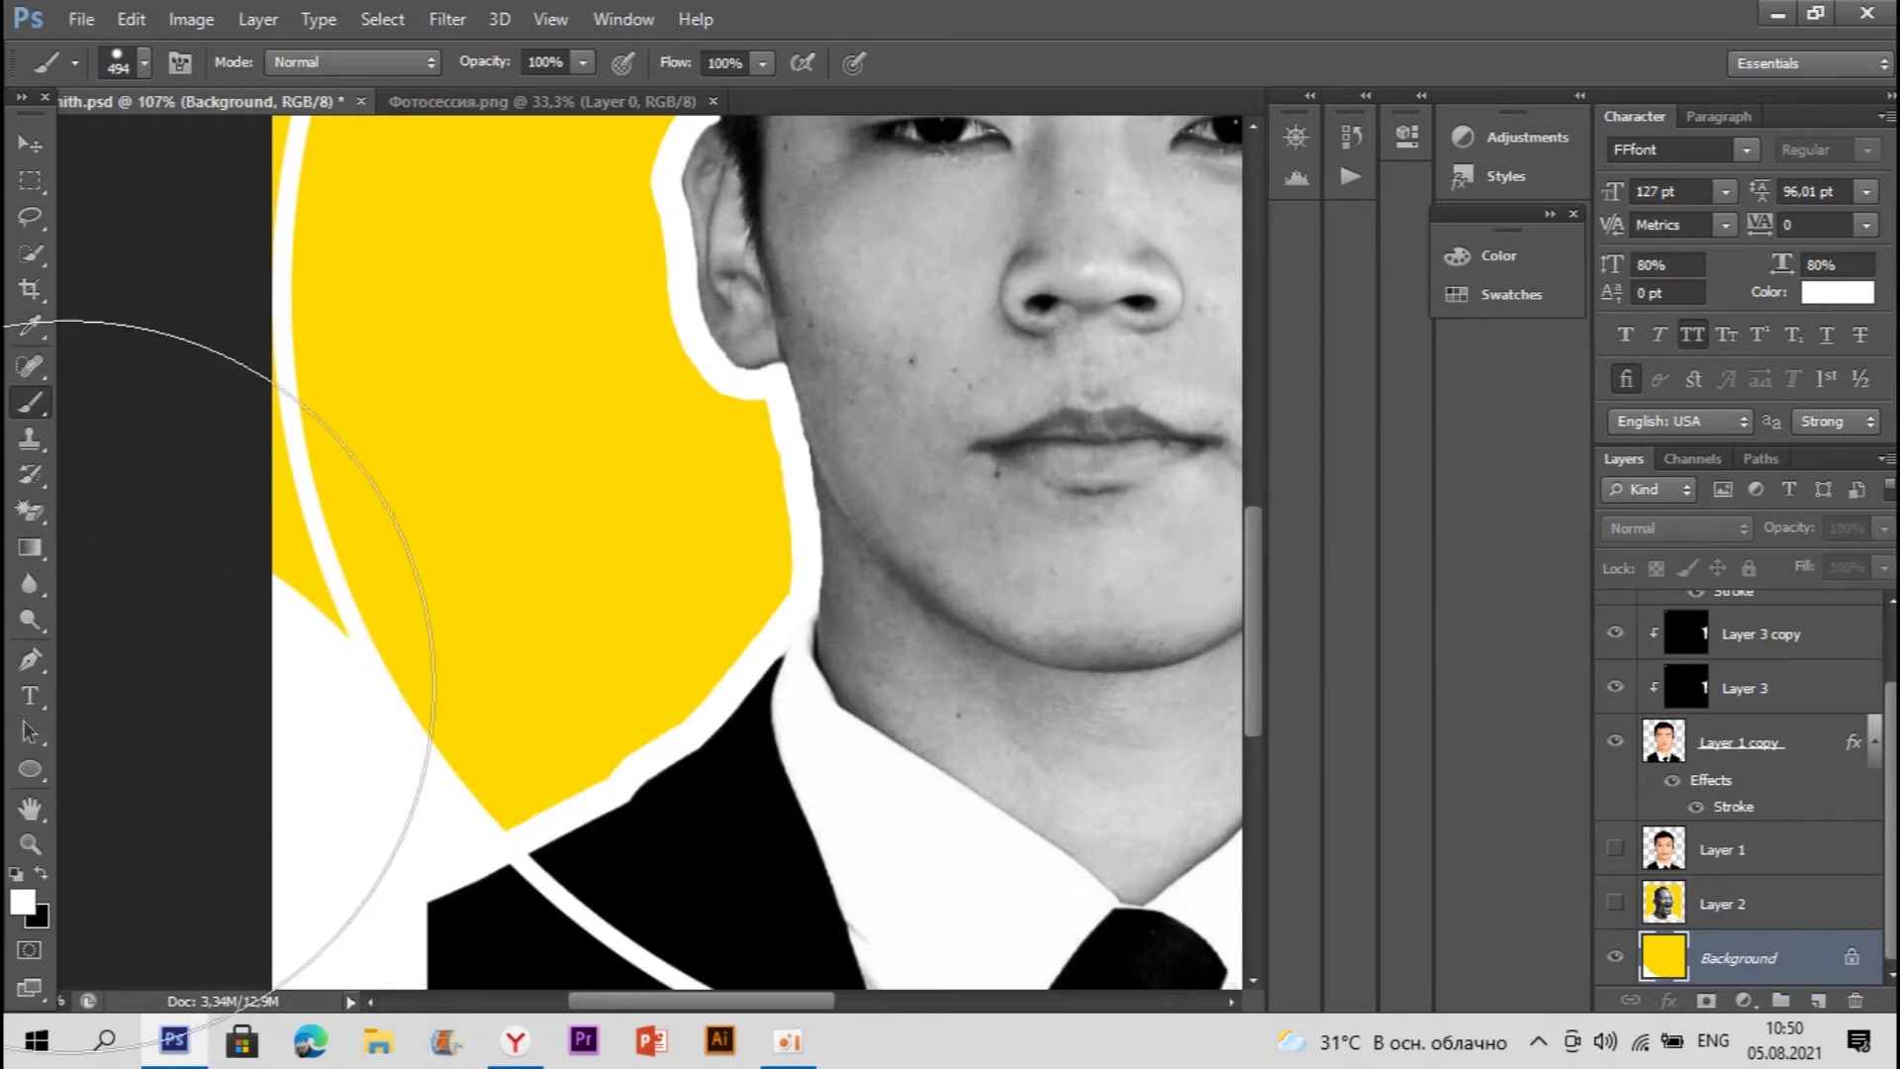
scroll(138, 661, down, 1)
scroll(119, 633, down, 3)
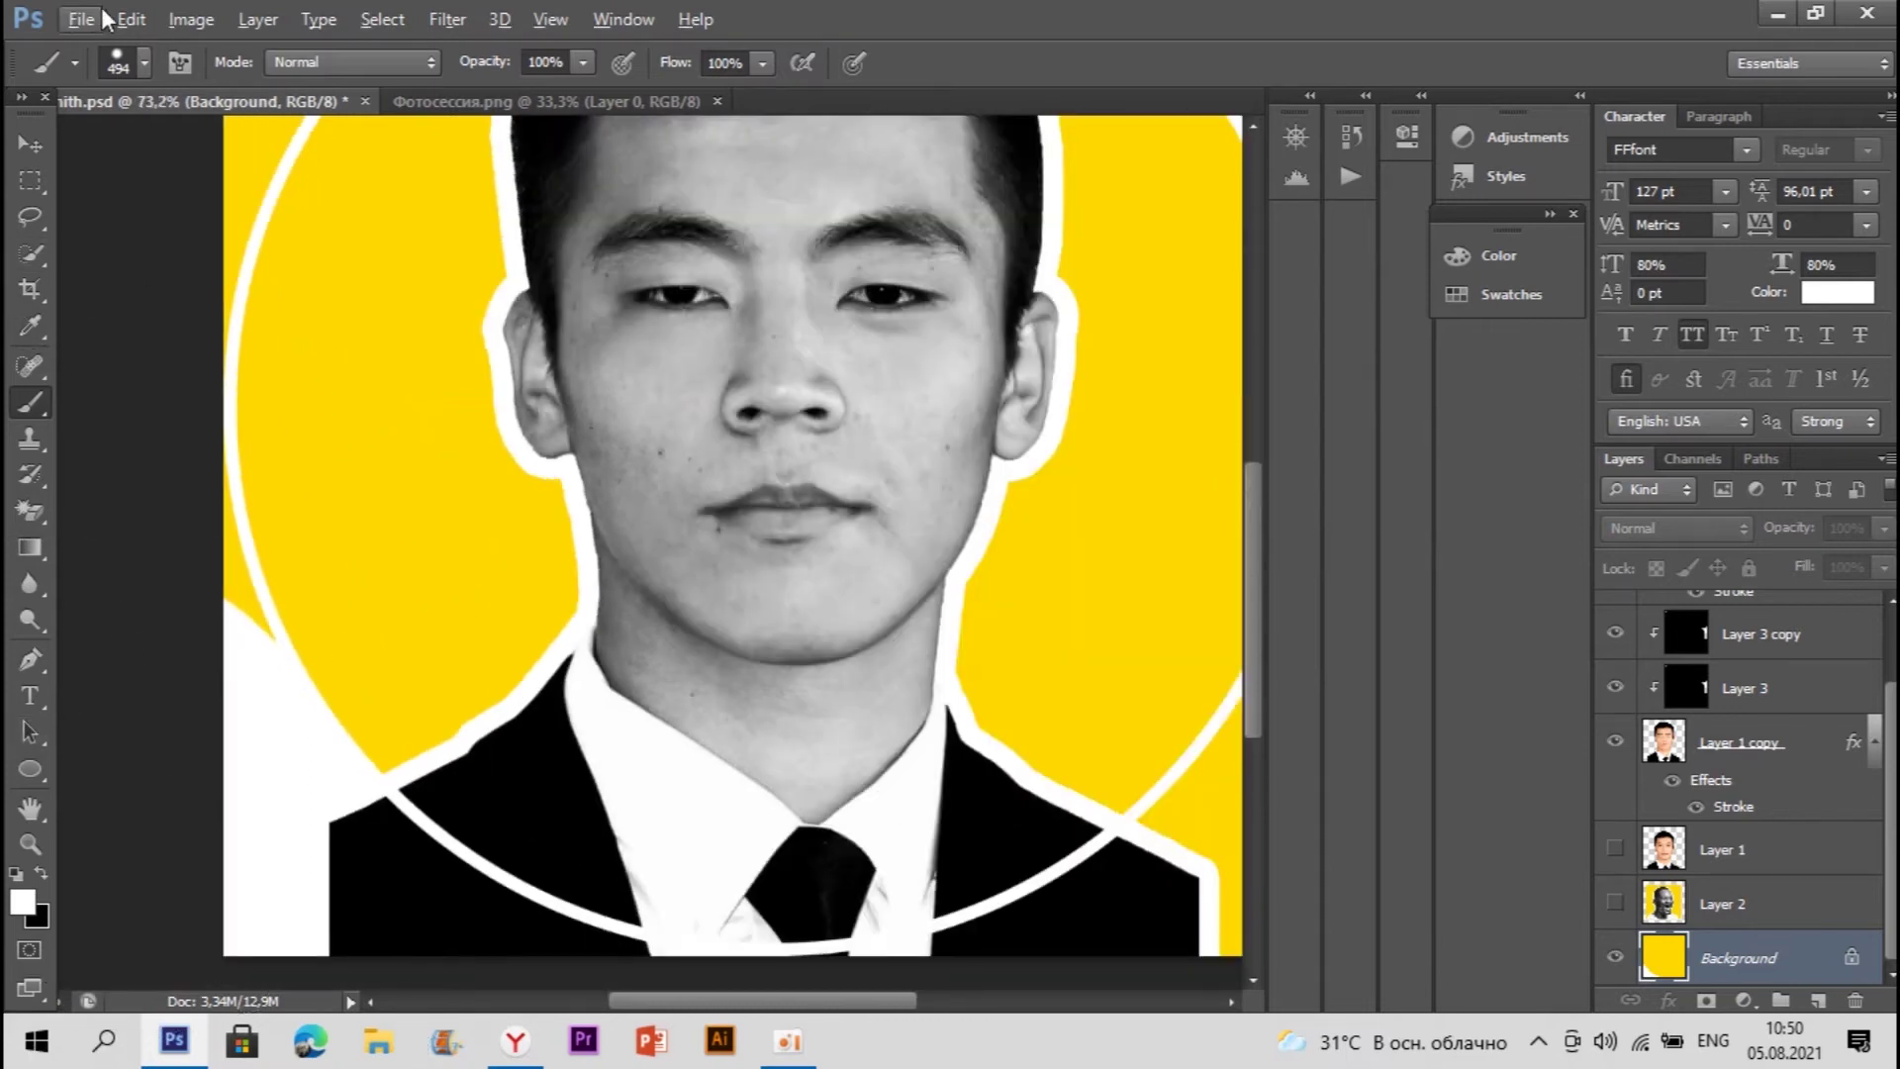
click(125, 65)
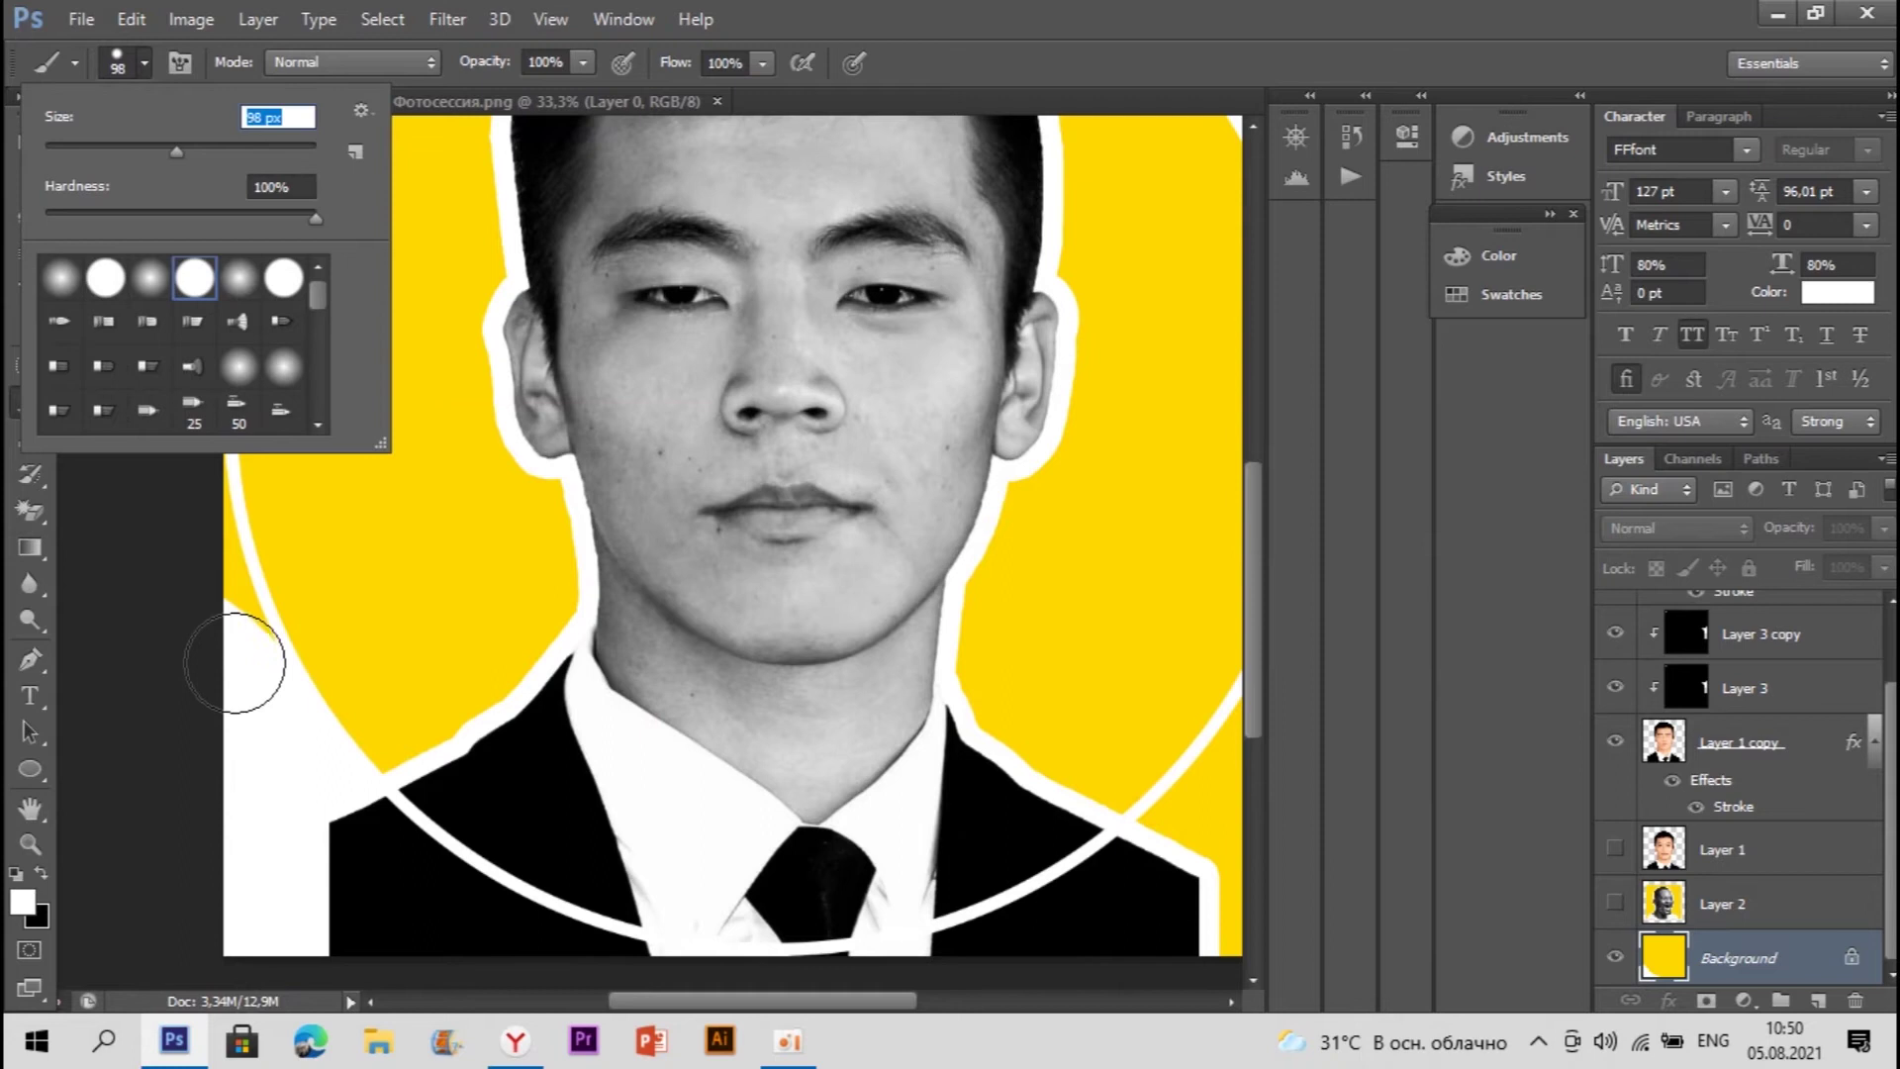
key(Return)
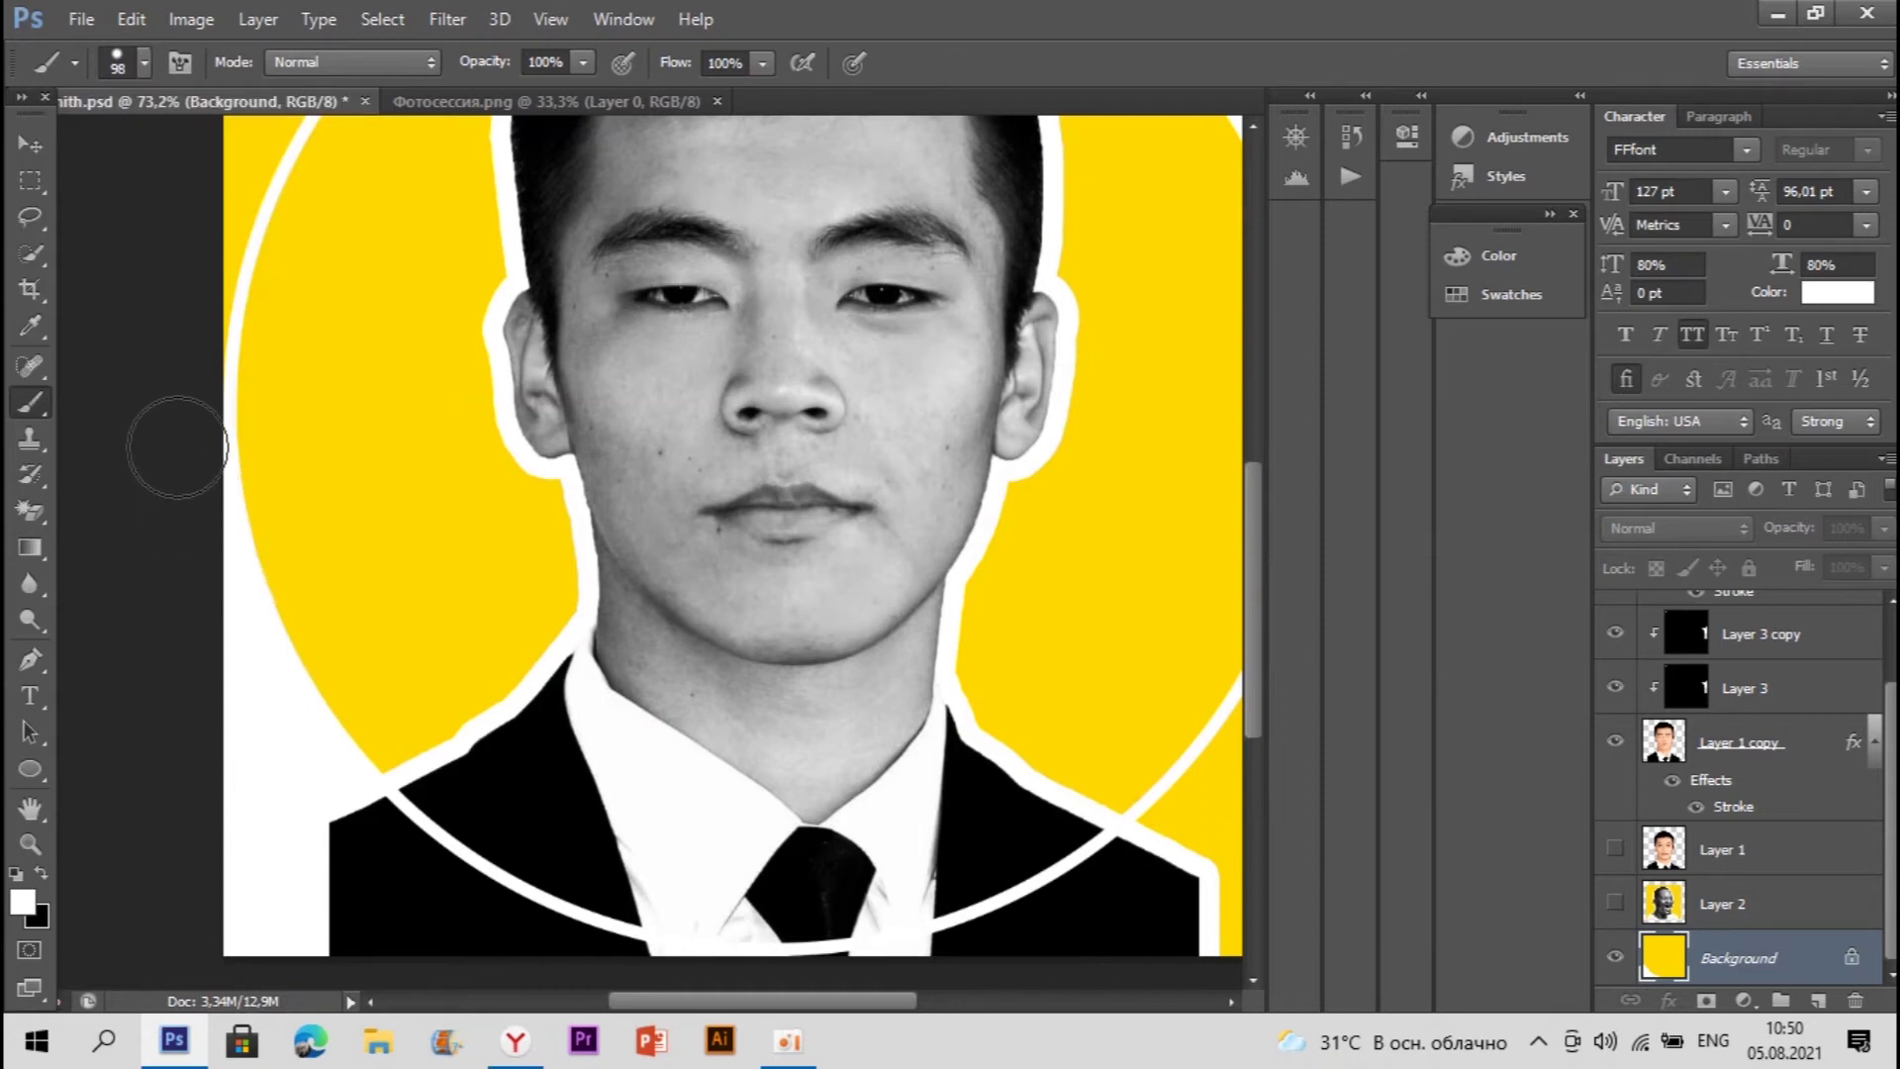
Step: Paint the upper-left corner of the Background layer white outside the circle
scroll(176, 447, up, 5)
mouse_move(178, 762)
mouse_down()
mouse_move(285, 269)
mouse_move(202, 332)
mouse_move(209, 380)
mouse_move(360, 267)
mouse_move(713, 212)
mouse_up()
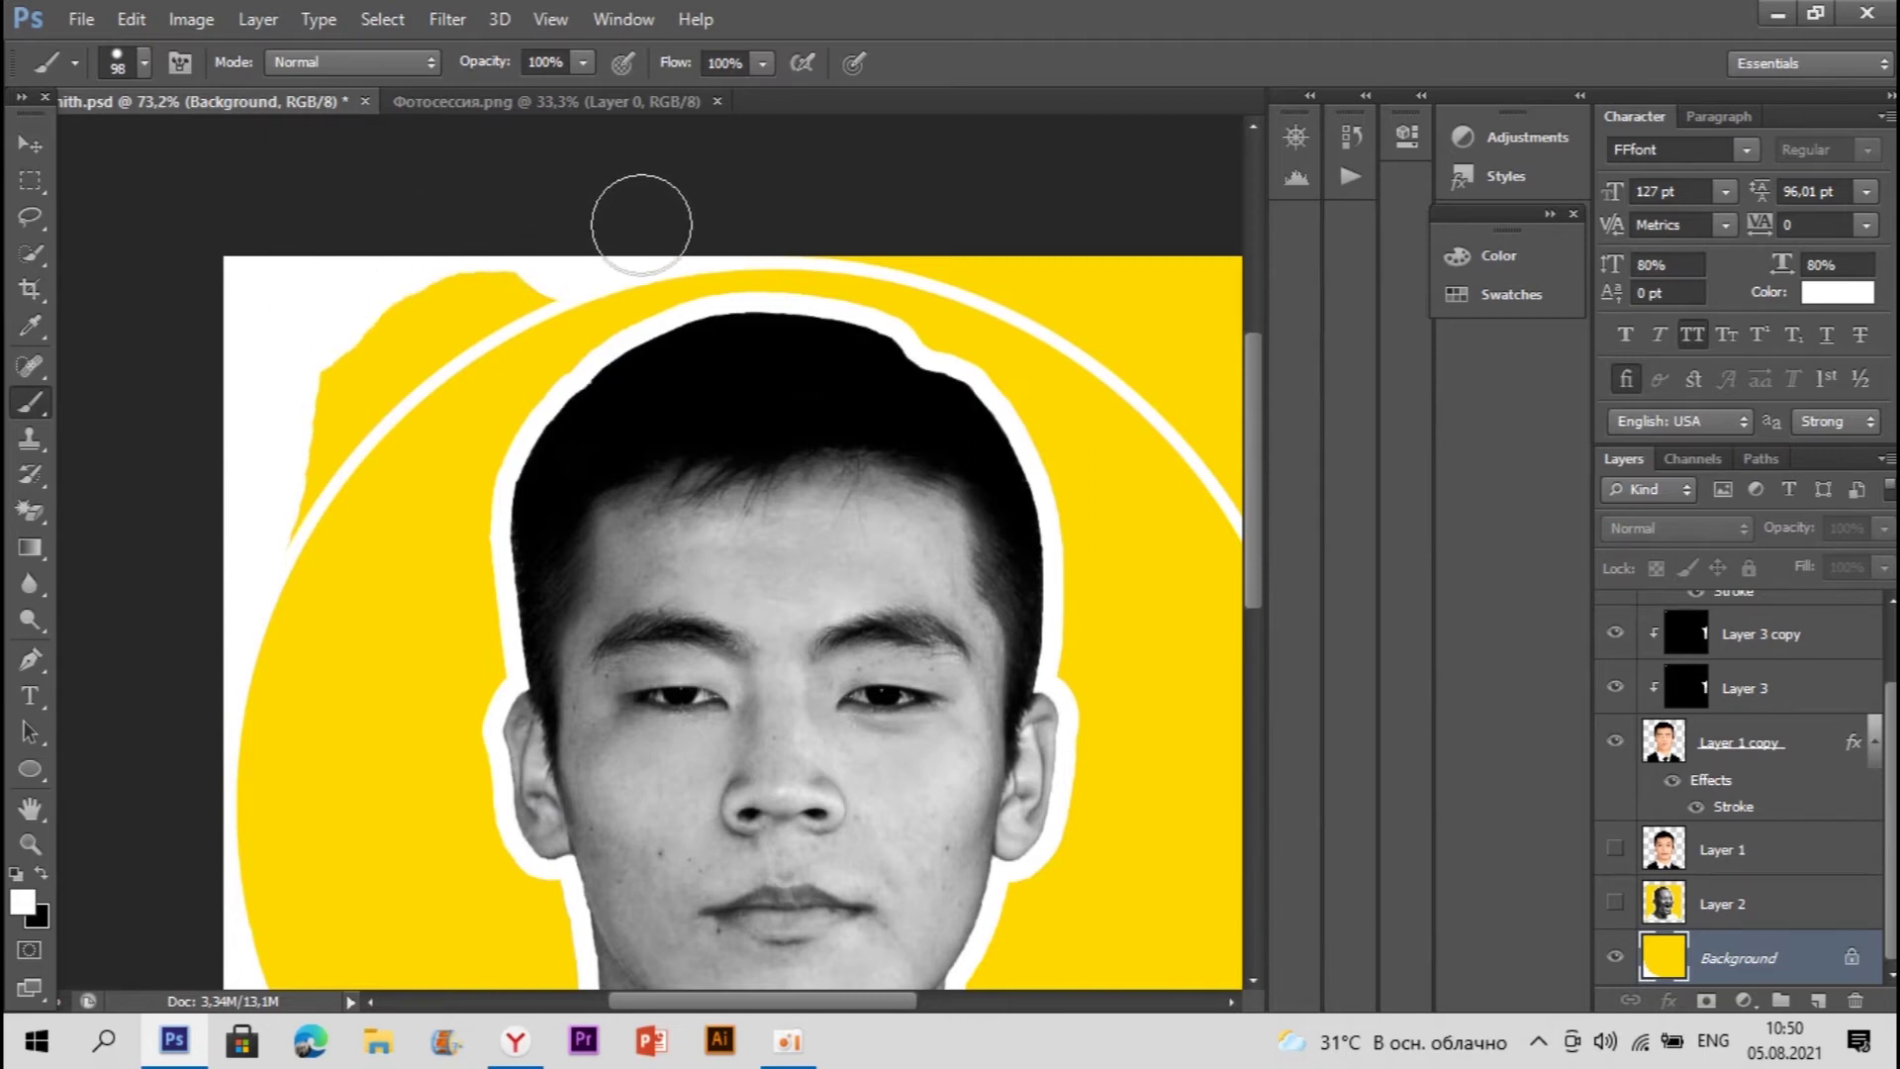
mouse_move(552, 234)
mouse_down()
mouse_move(488, 284)
mouse_move(538, 272)
mouse_move(391, 329)
mouse_move(263, 445)
mouse_move(242, 509)
mouse_move(389, 327)
mouse_move(433, 317)
mouse_move(339, 394)
mouse_up()
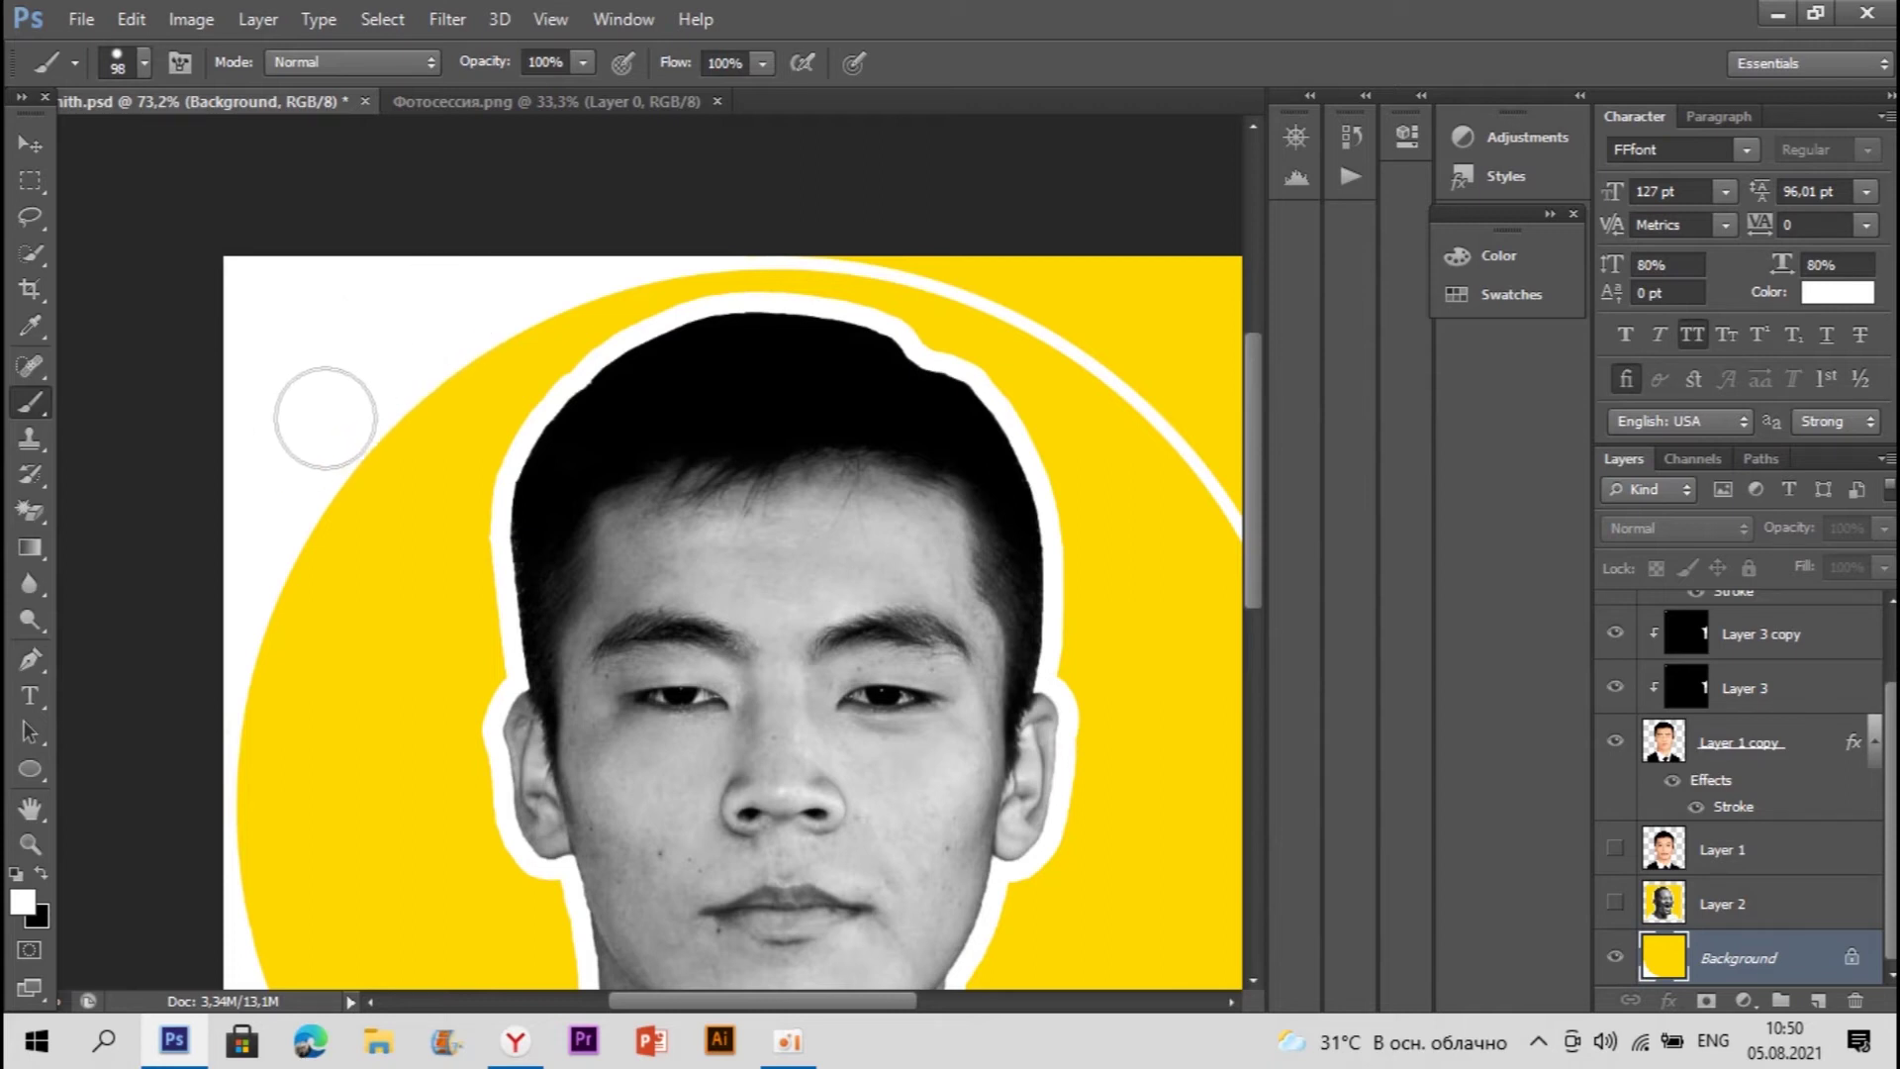
Step: Paint most of the upper-right corner of the Background layer white outside the circle, redoing the first stroke
scroll(380, 410, down, 8)
scroll(800, 491, up, 5)
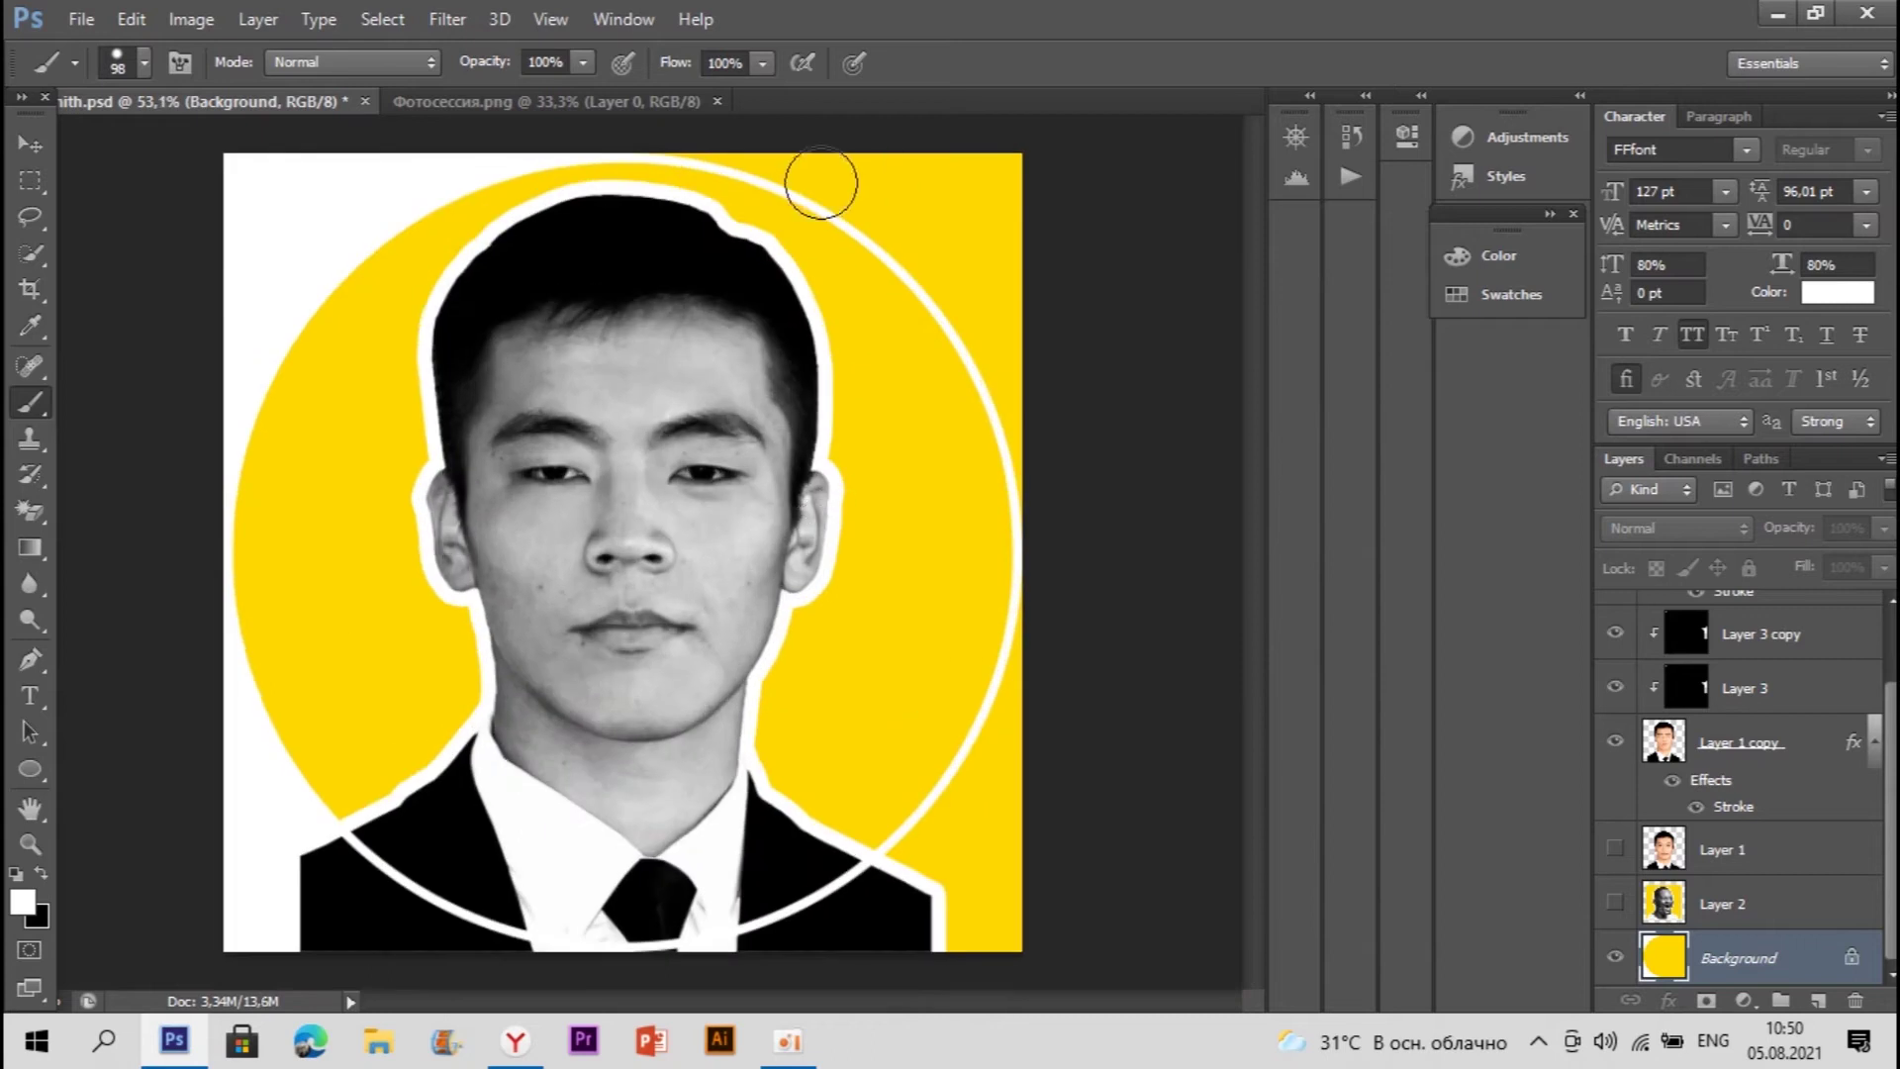
scroll(877, 263, up, 2)
scroll(683, 246, up, 3)
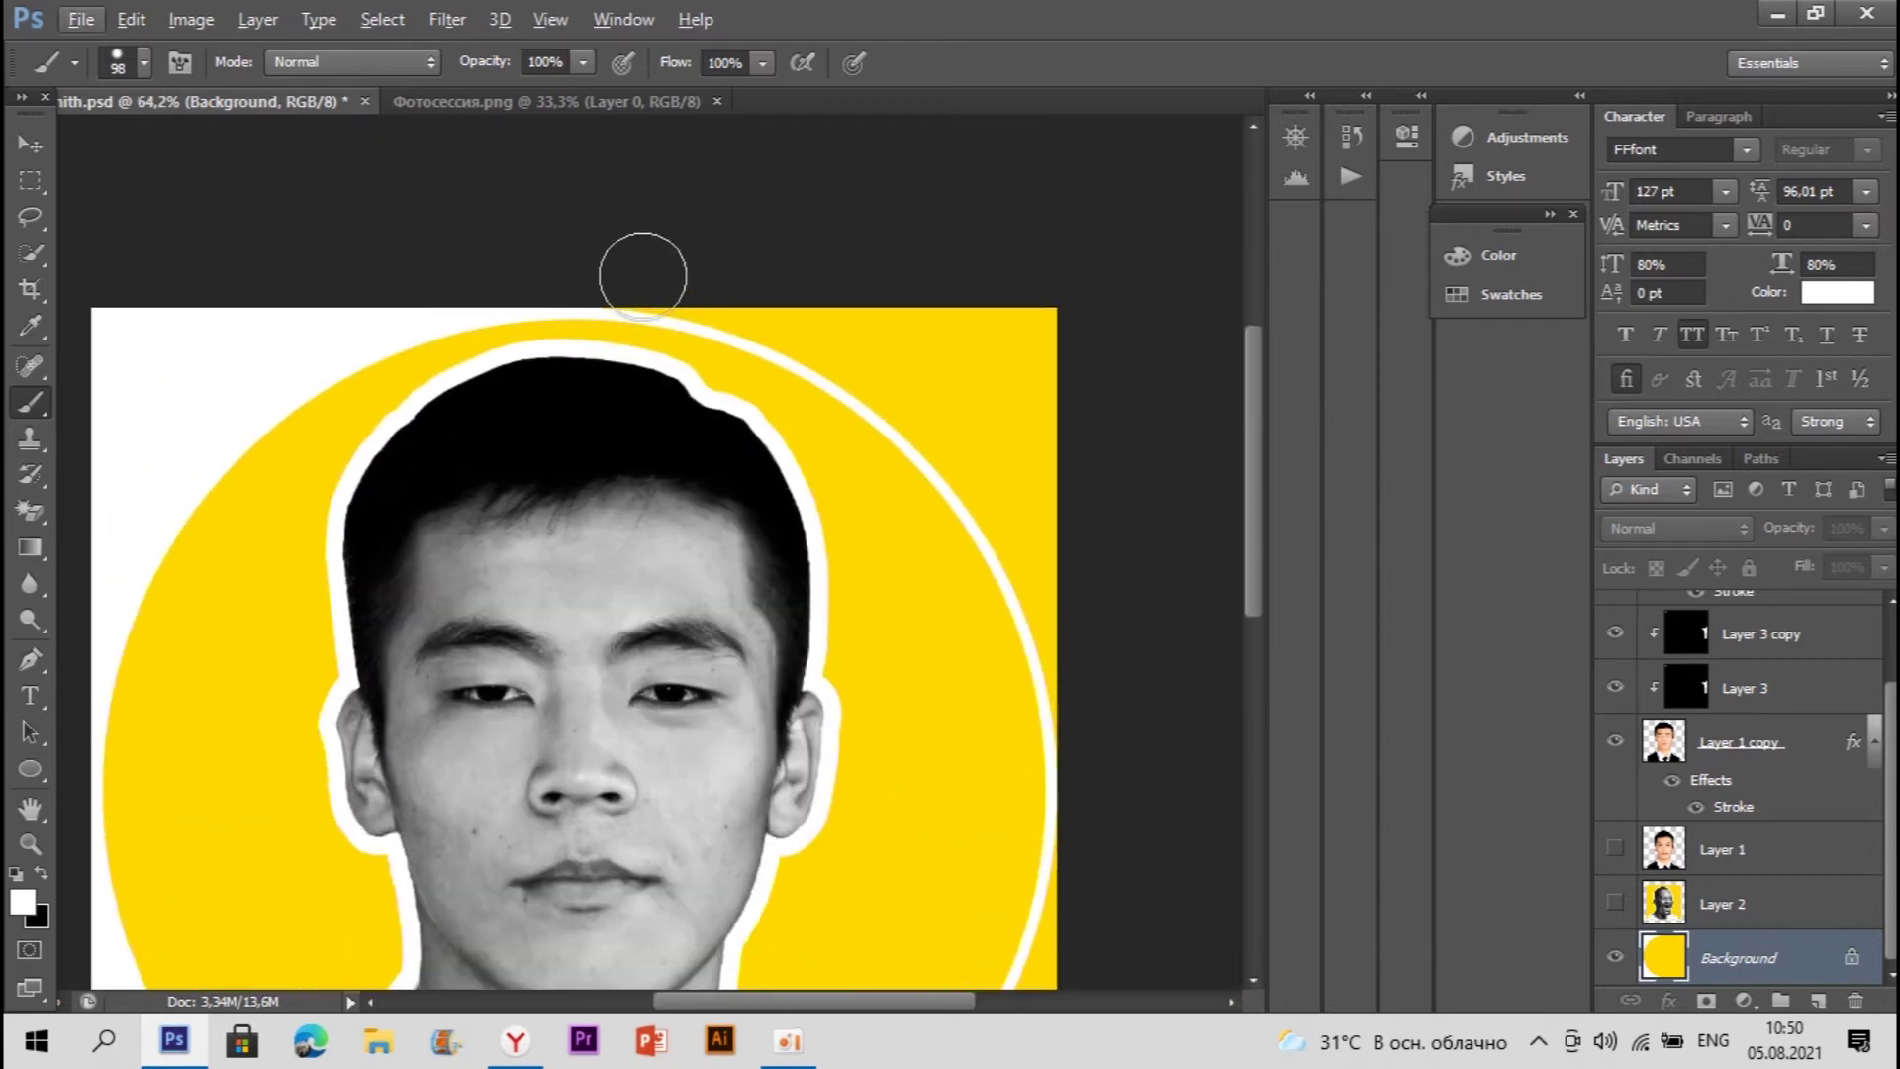
mouse_move(699, 289)
mouse_down()
mouse_move(896, 362)
mouse_move(863, 363)
mouse_move(889, 358)
mouse_move(980, 462)
mouse_move(1039, 566)
mouse_up()
key(ctrl+z)
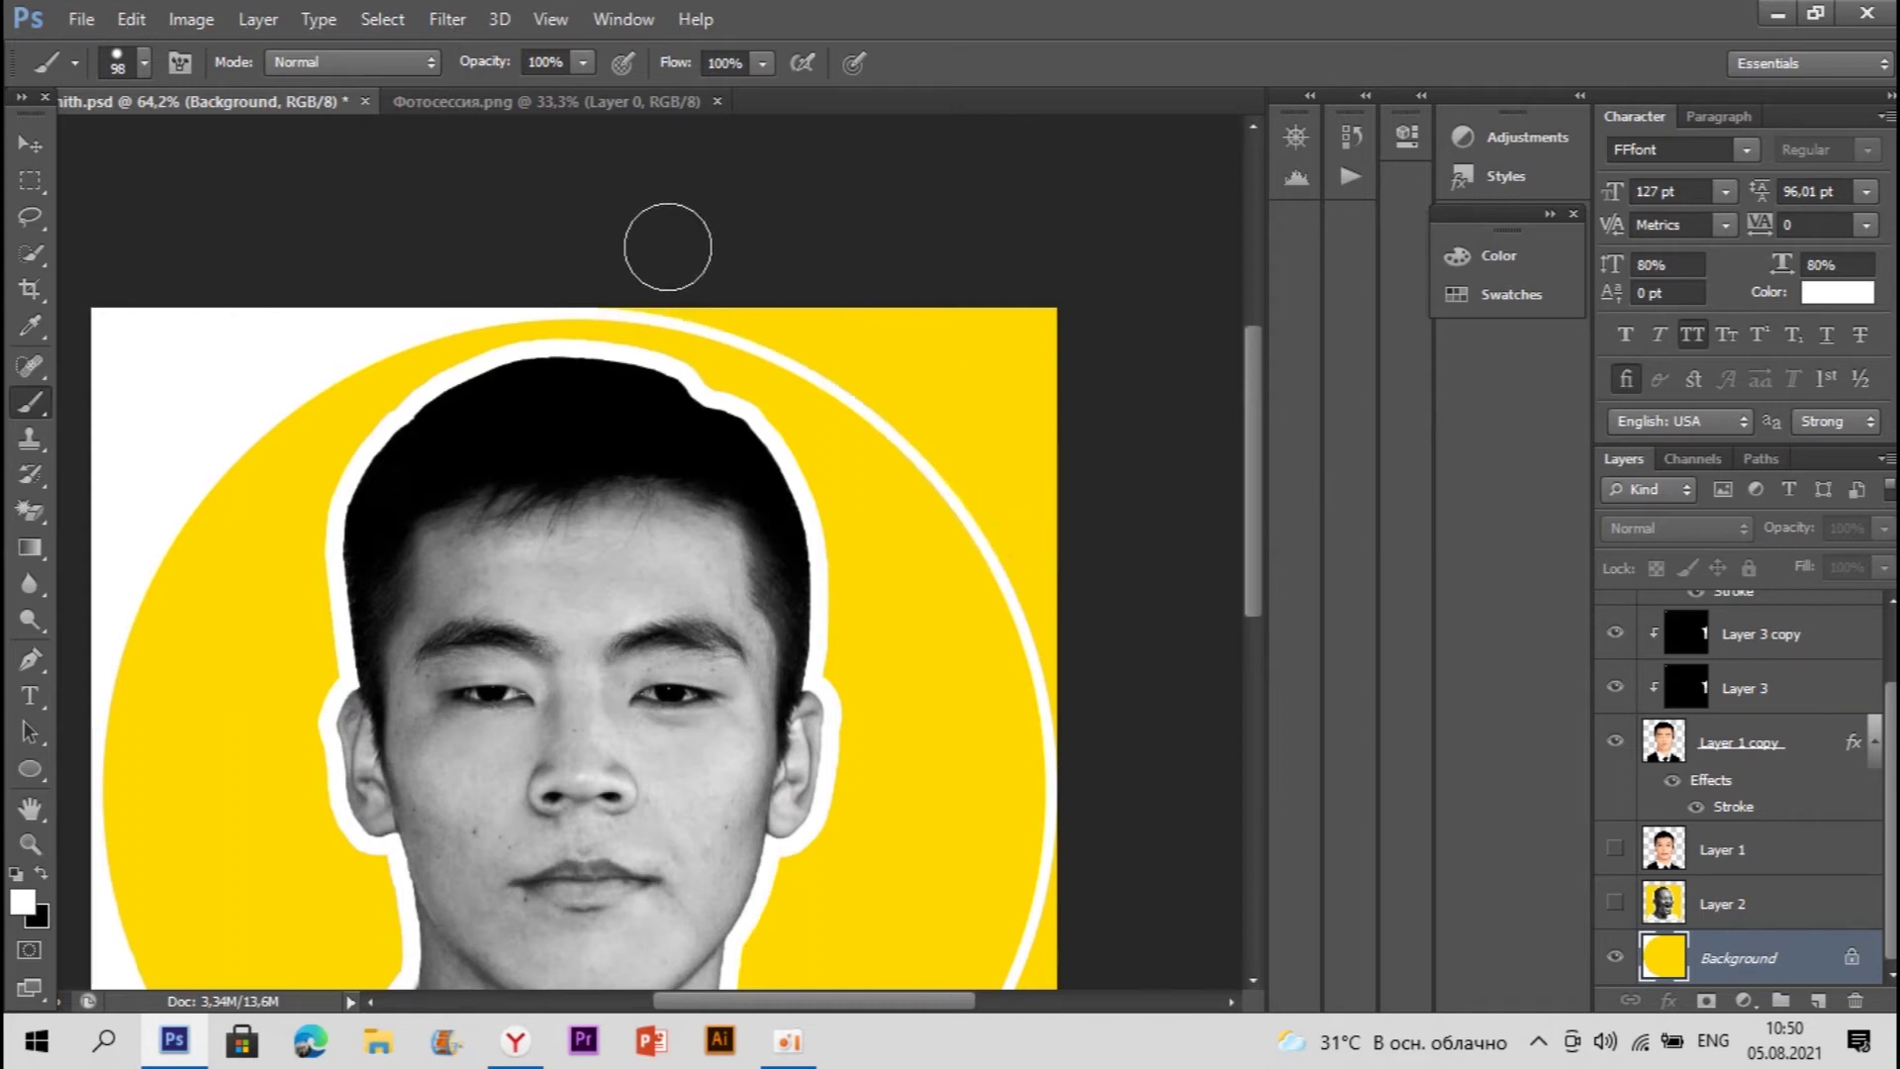
mouse_move(623, 270)
mouse_down()
mouse_move(1107, 328)
mouse_move(997, 327)
mouse_move(1092, 737)
mouse_up()
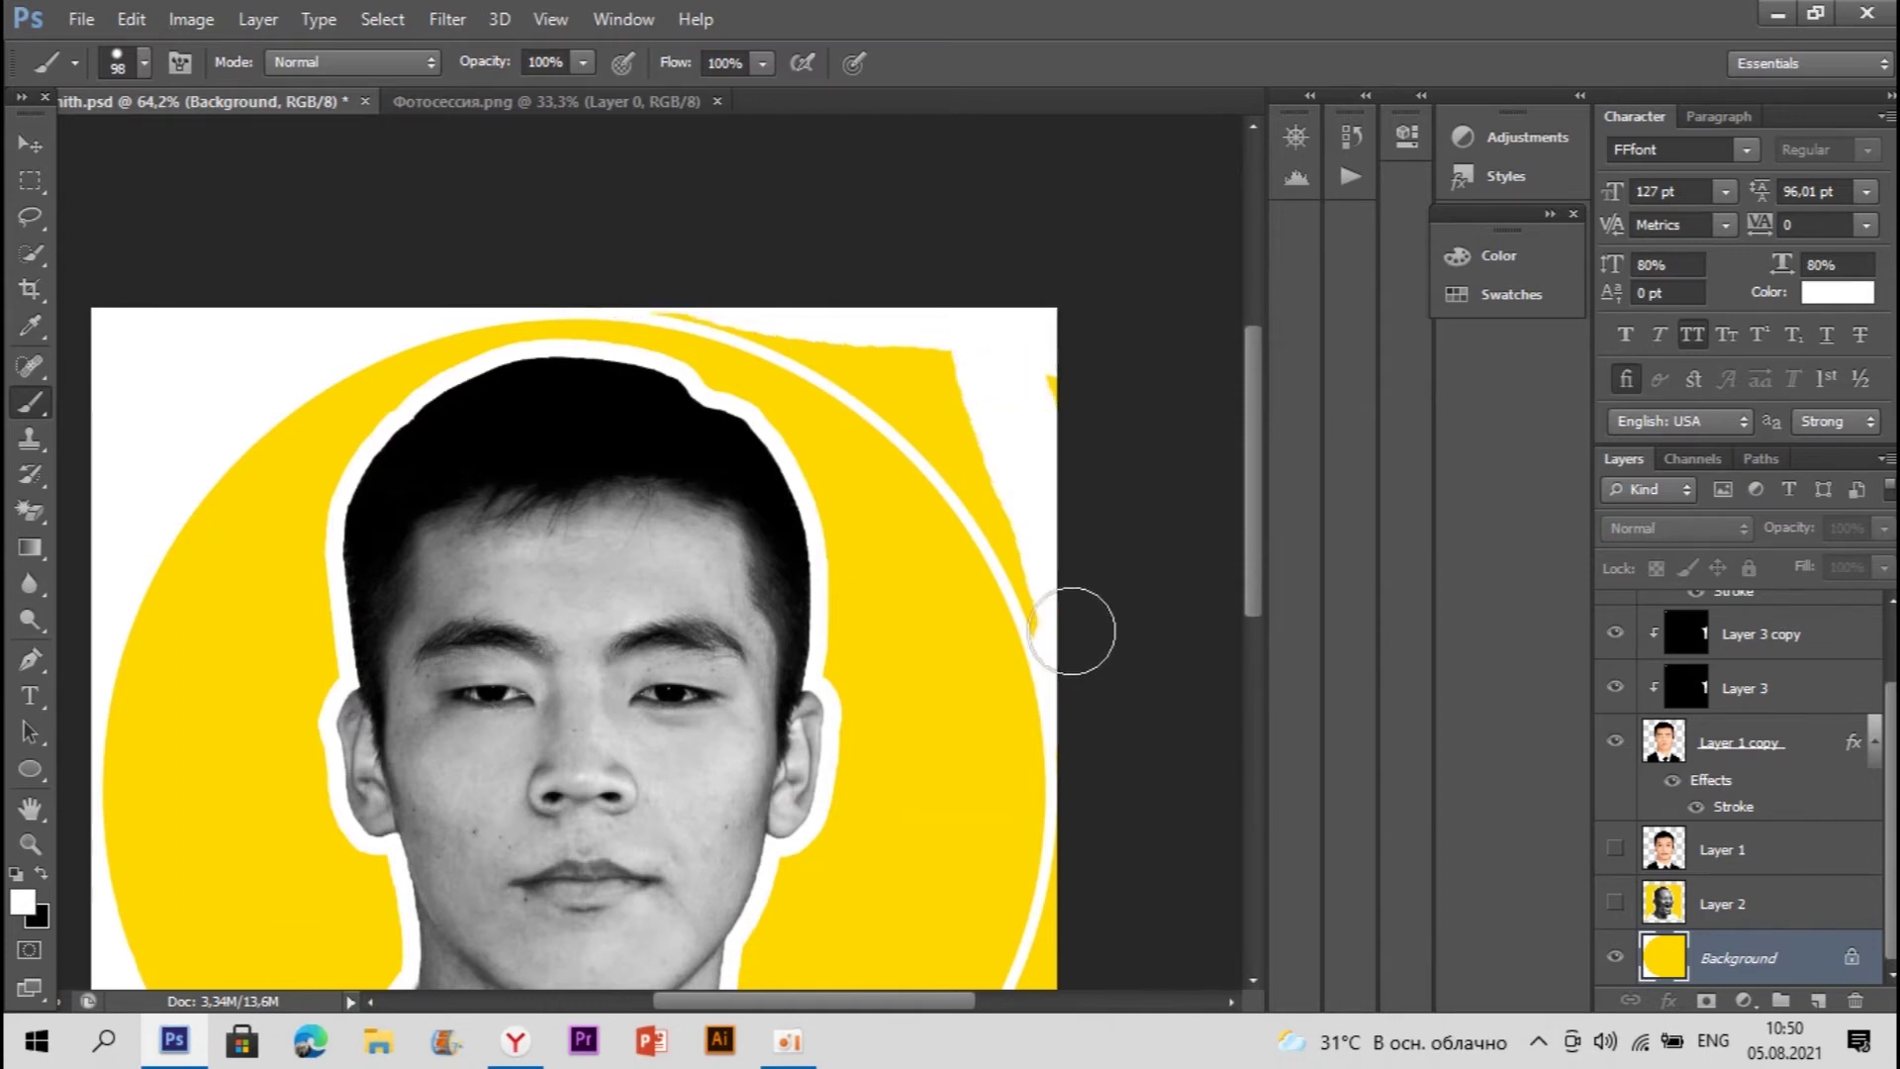
drag(1059, 593, 1043, 406)
drag(1050, 581, 929, 352)
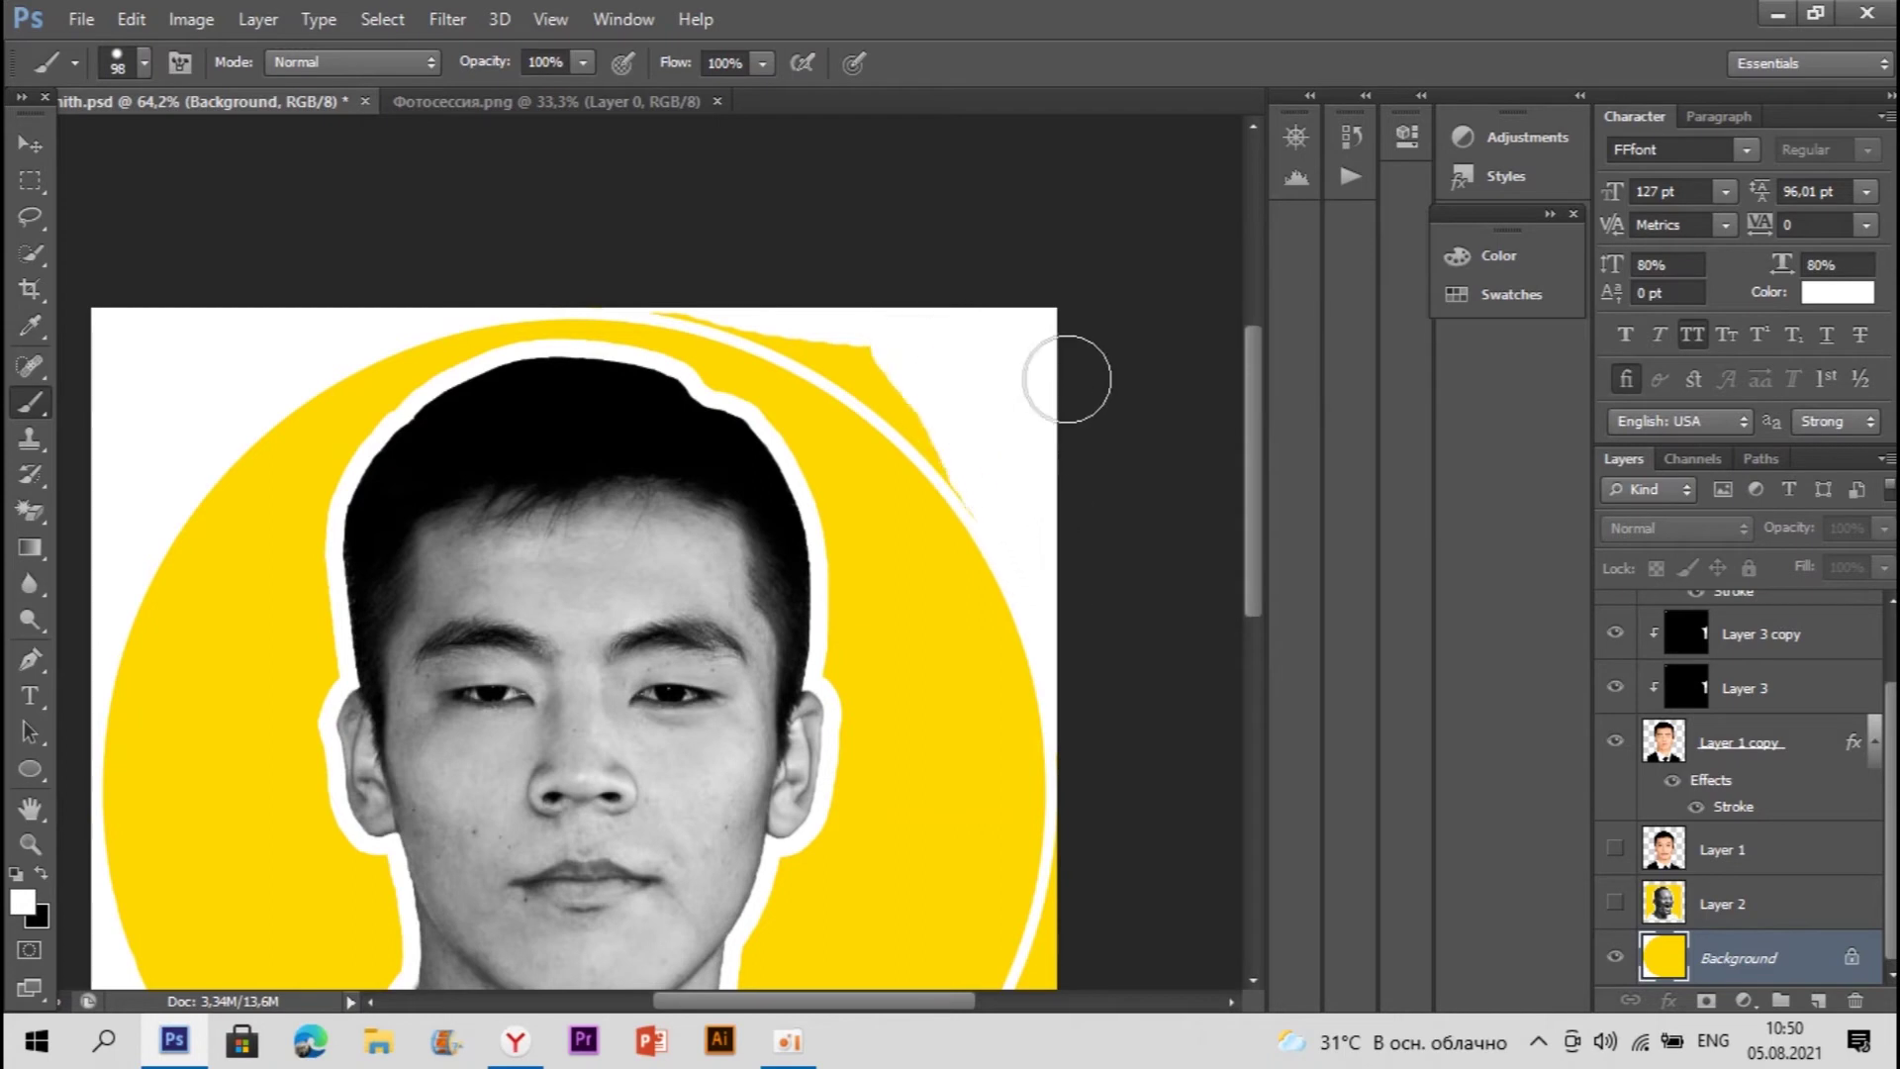
Step: Switch to the browser, look at the example circular profile pictures, and return to Photoshop
click(515, 1041)
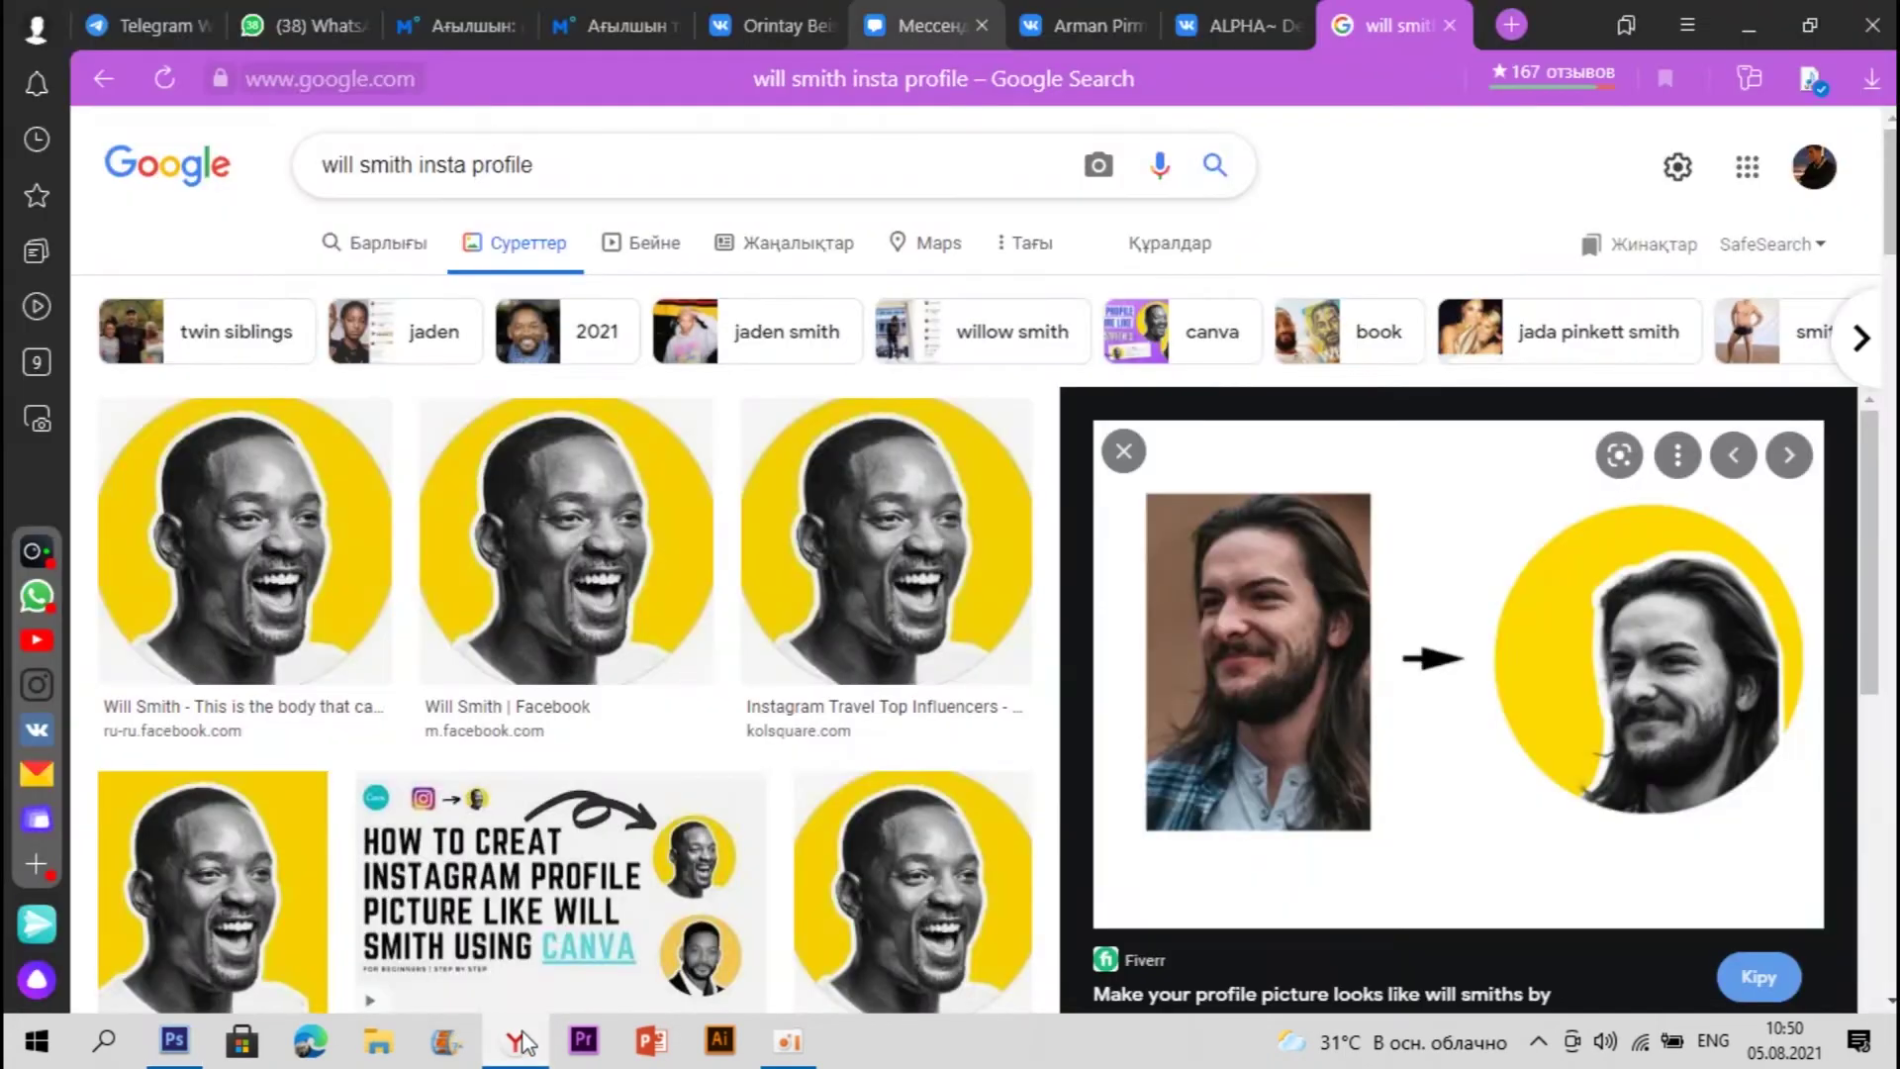
click(1114, 18)
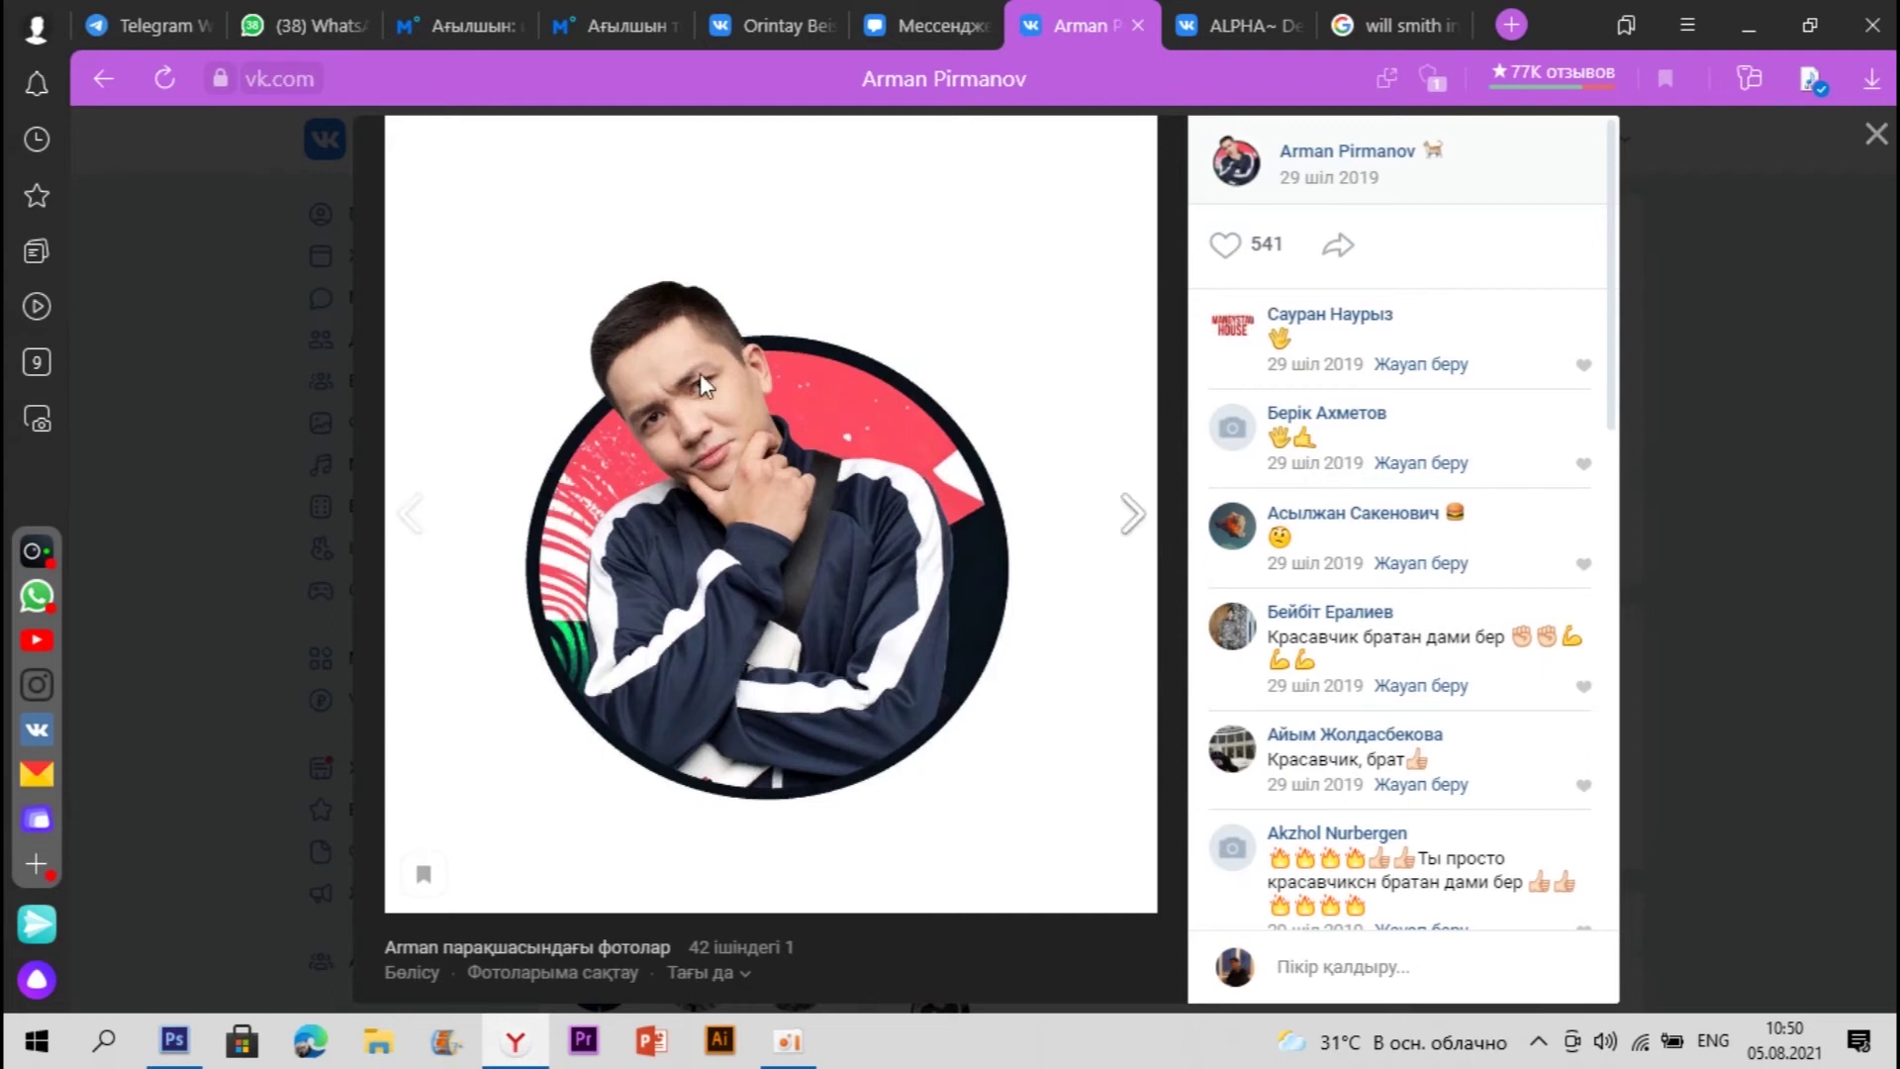
click(174, 1041)
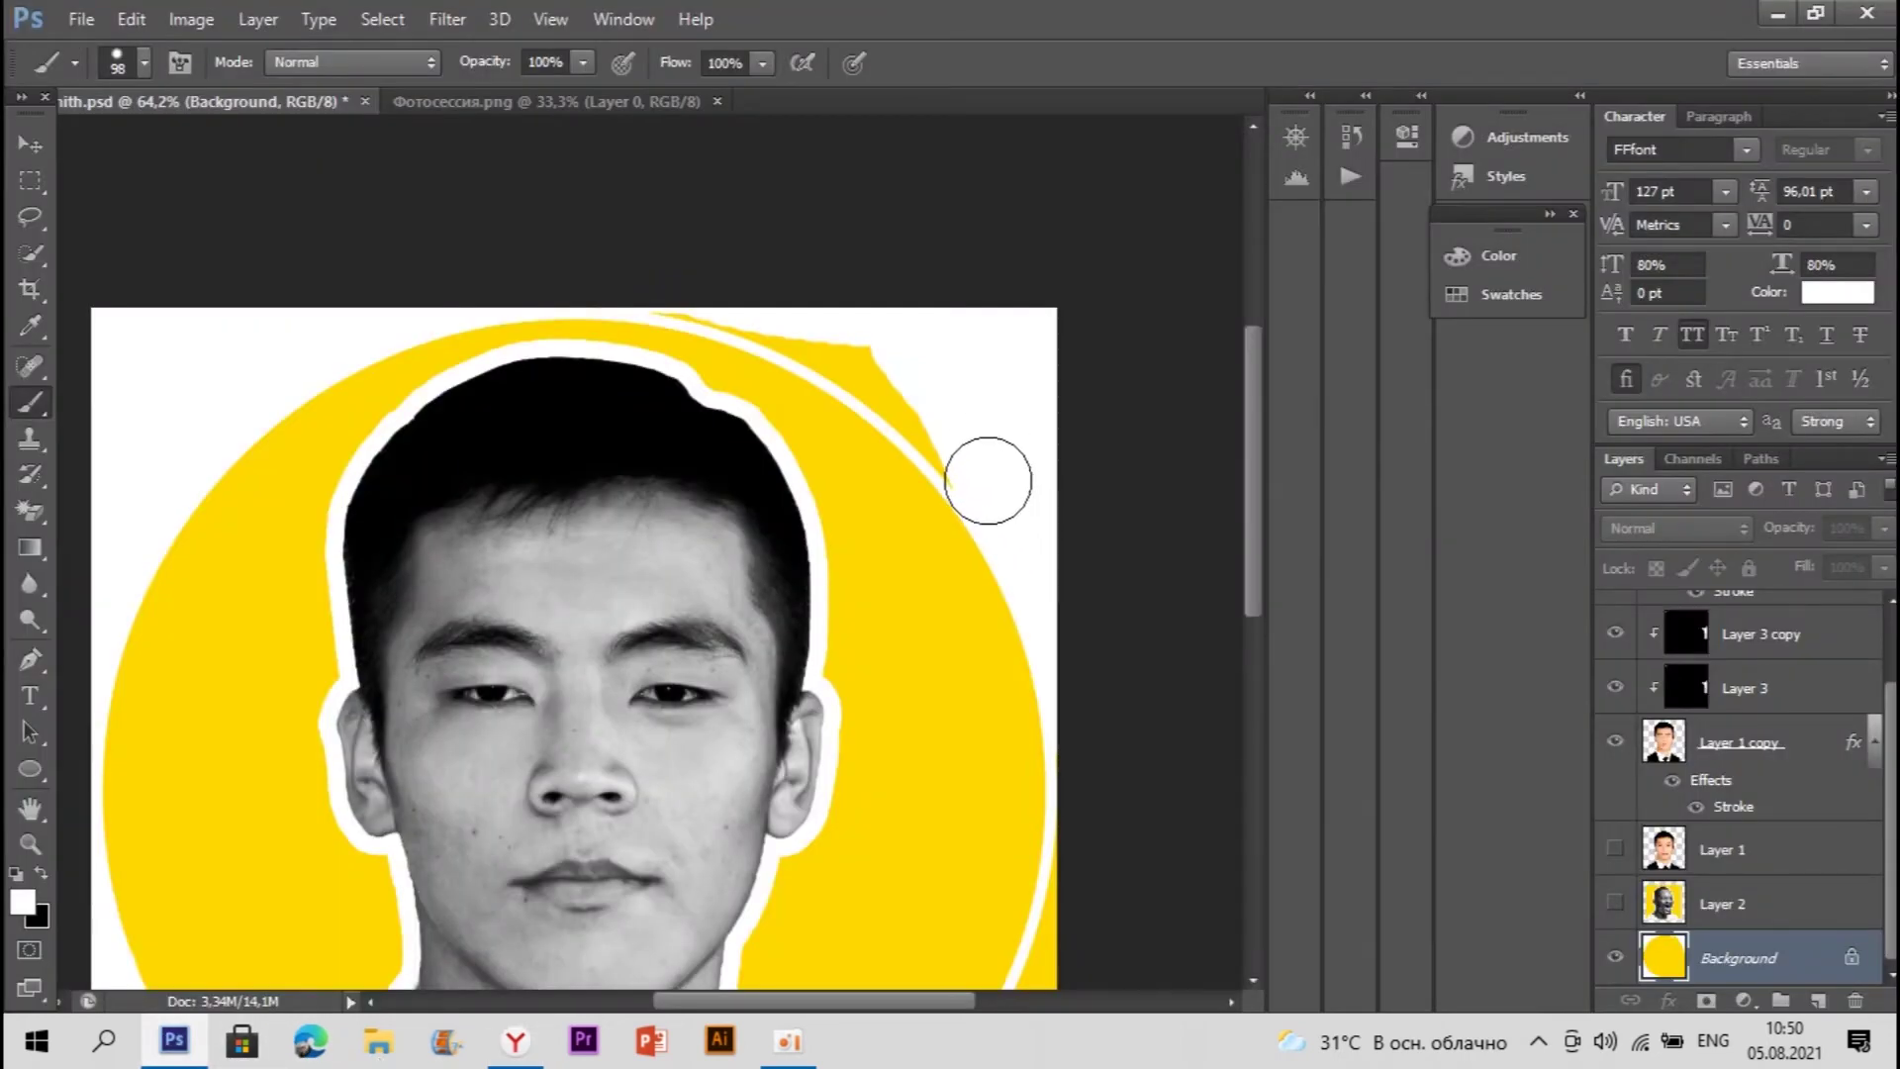
Step: Paint the leftover yellow strip along the circle's upper-right arc white
scroll(836, 287, up, 4)
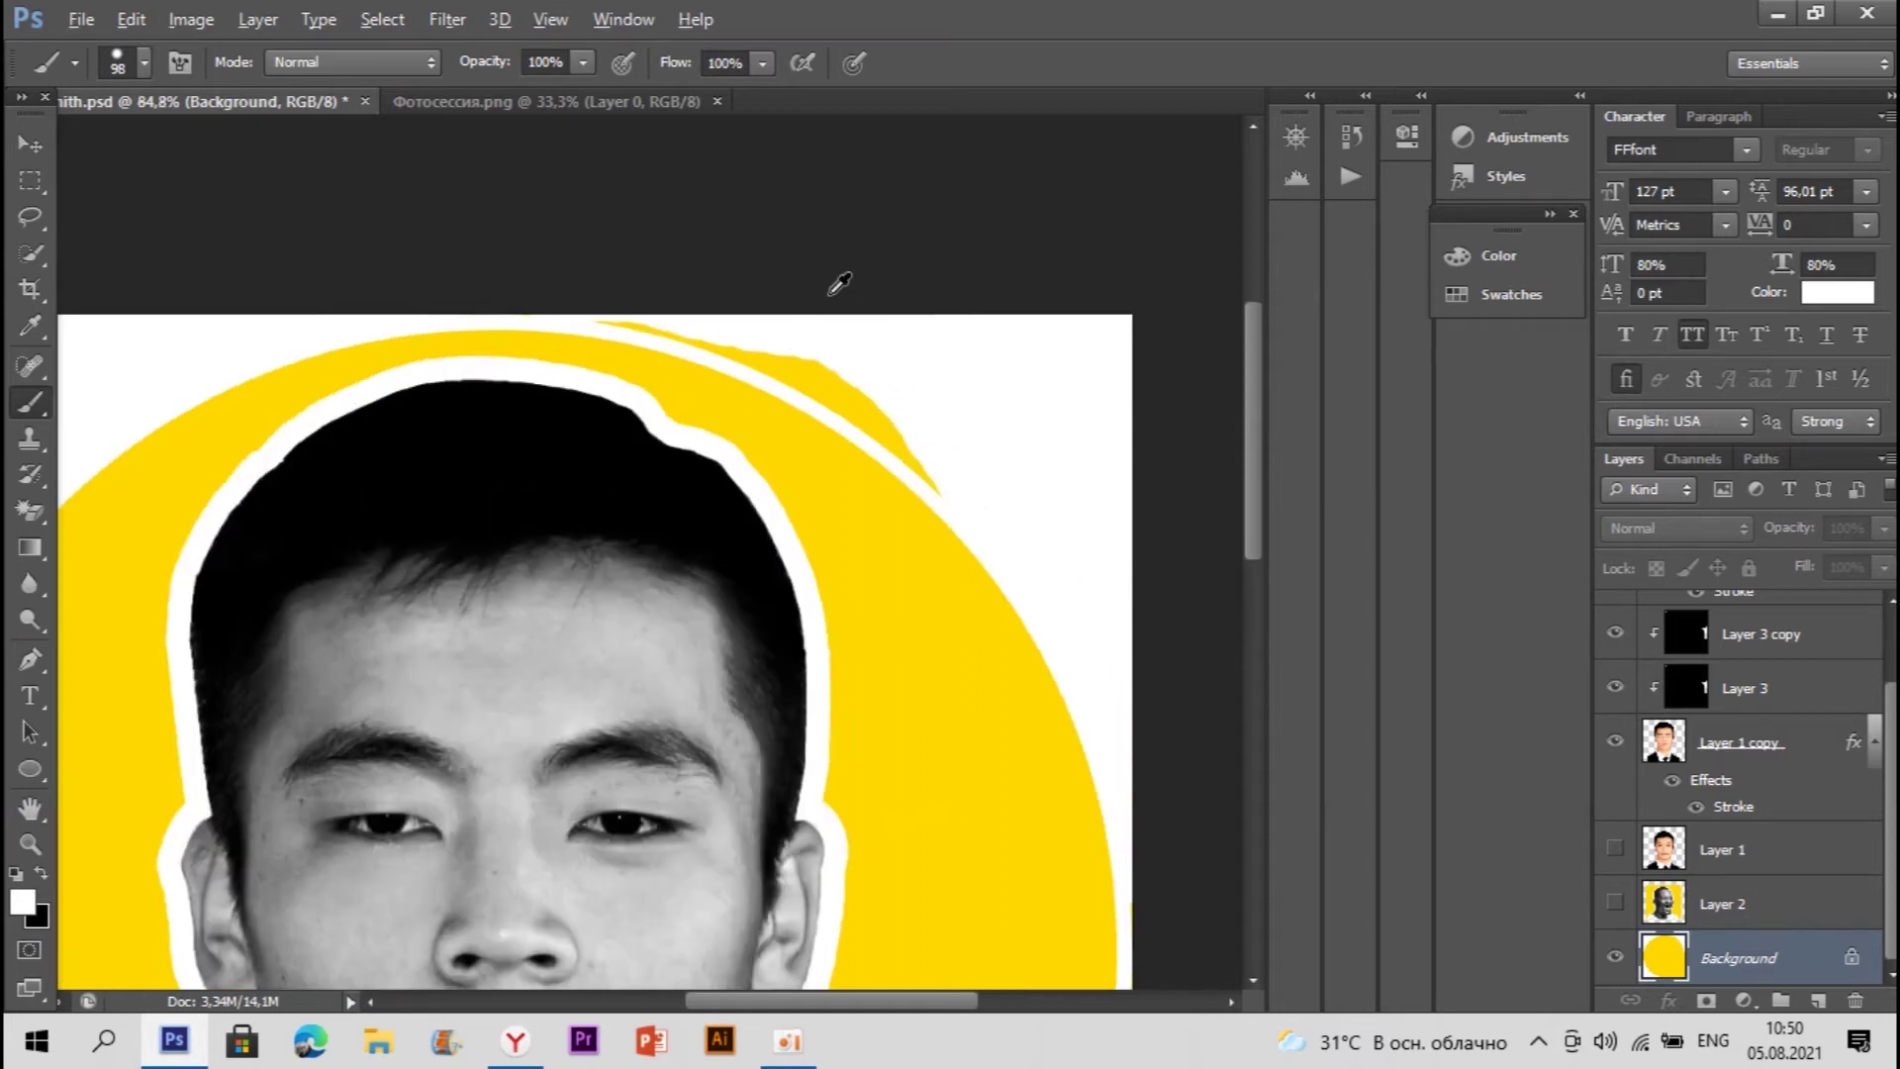
mouse_move(555, 270)
mouse_down()
mouse_move(812, 353)
mouse_move(990, 446)
mouse_move(1110, 555)
mouse_move(981, 461)
mouse_up()
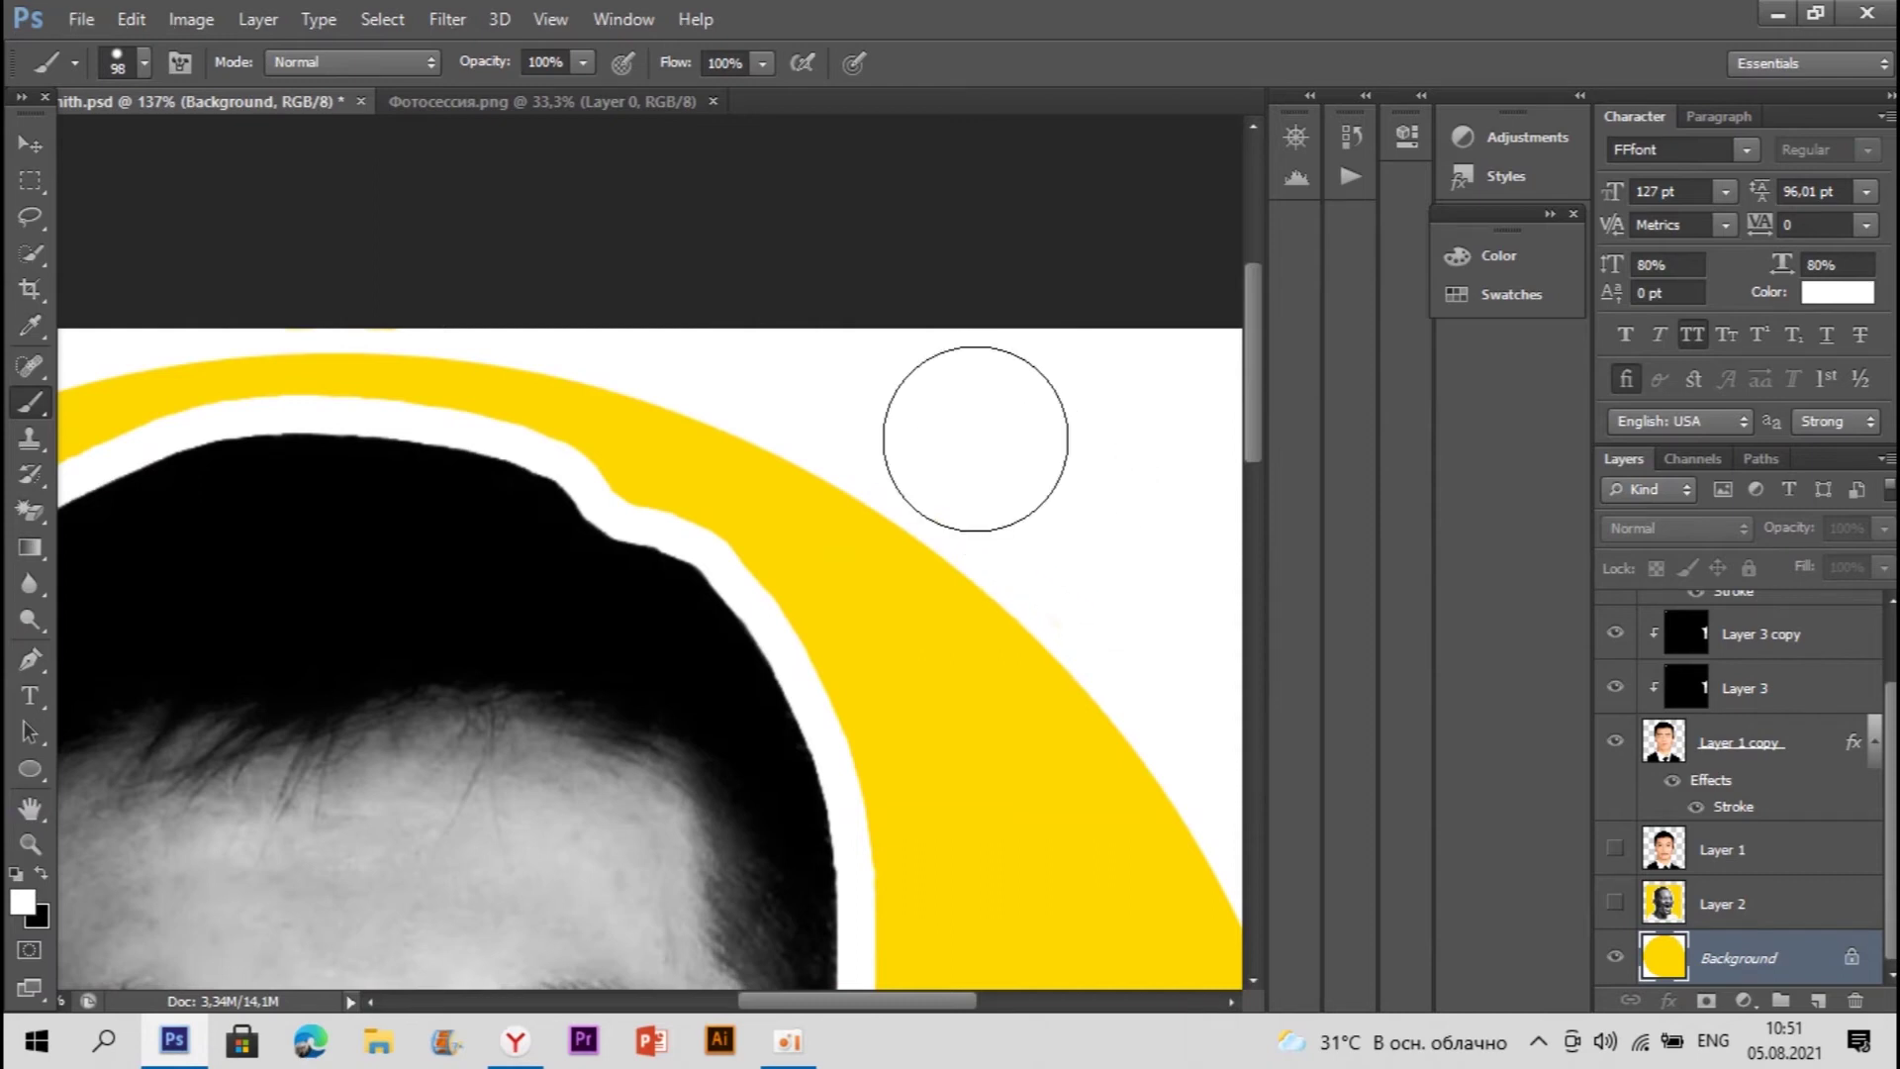
Step: Paint the lower-right corner and bottom edge of the Background layer white outside the circle, hiding the portrait temporarily to check it
scroll(1126, 544, down, 5)
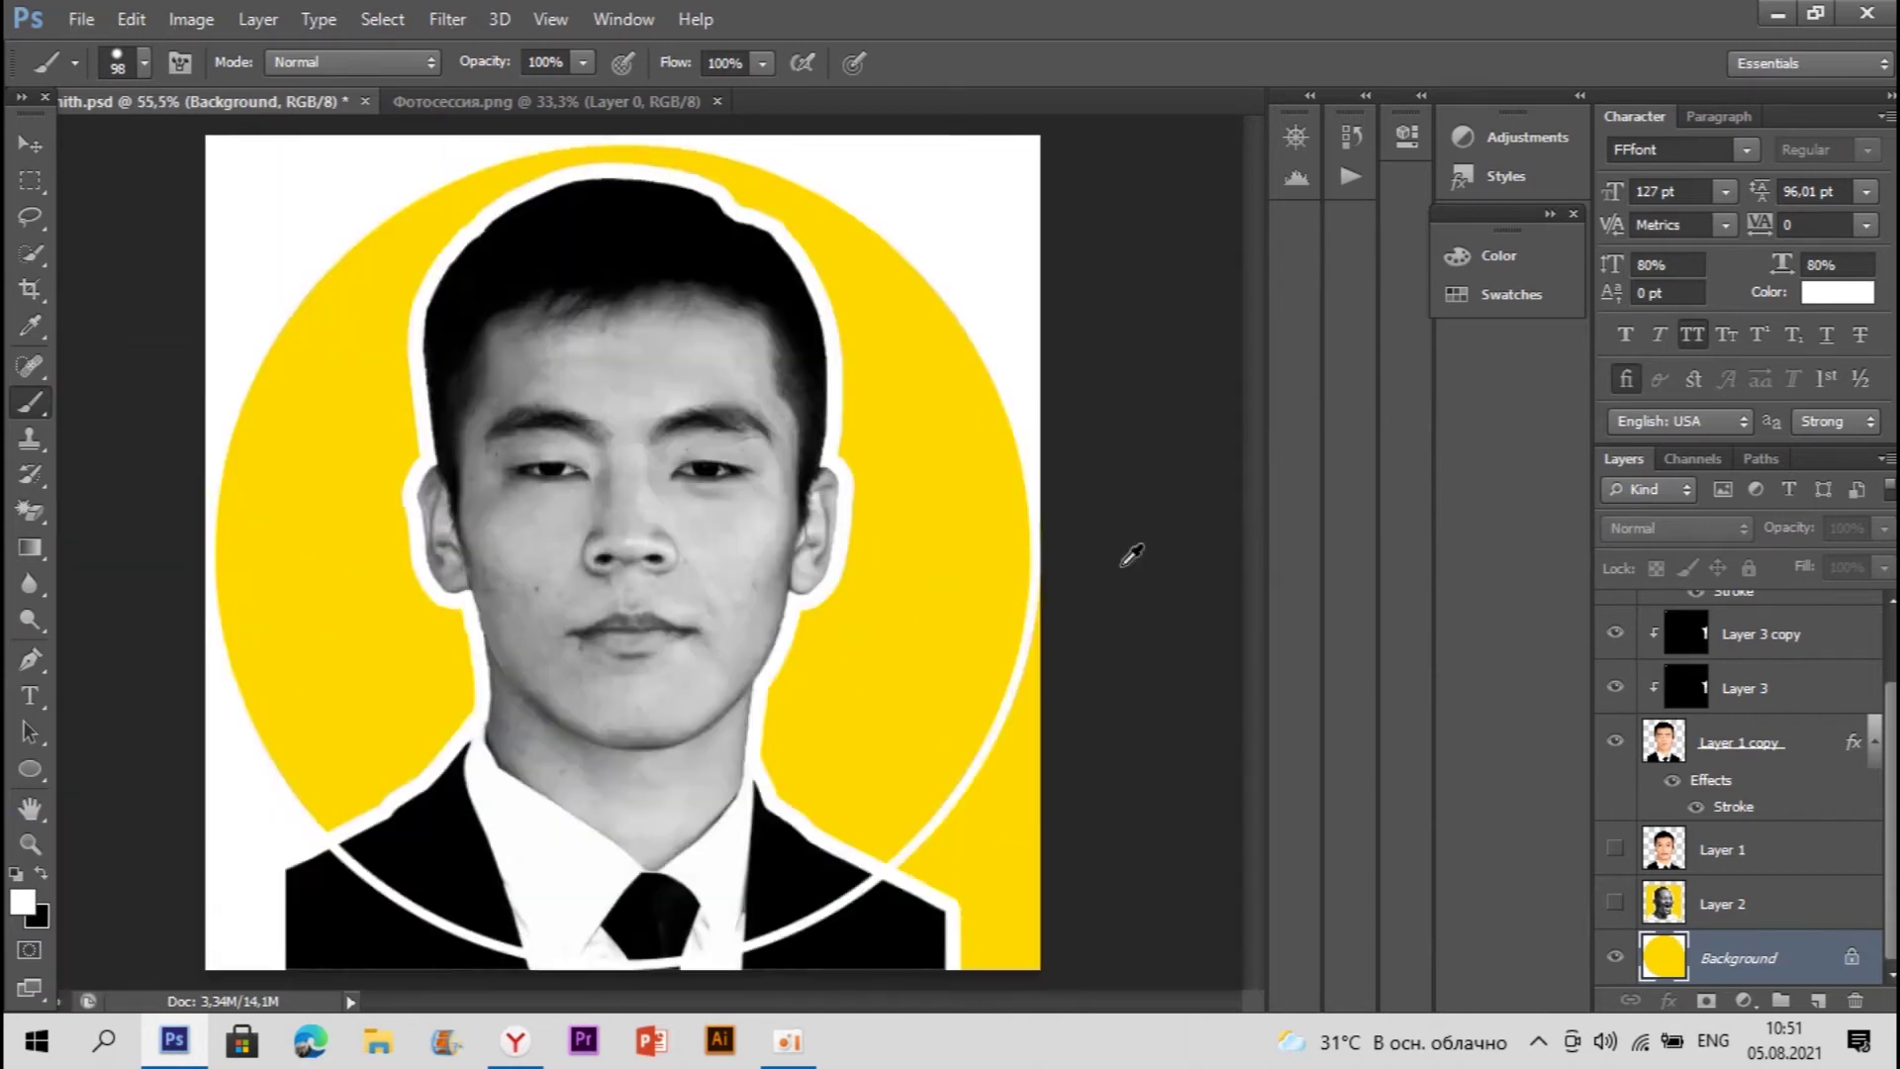
scroll(908, 814, up, 5)
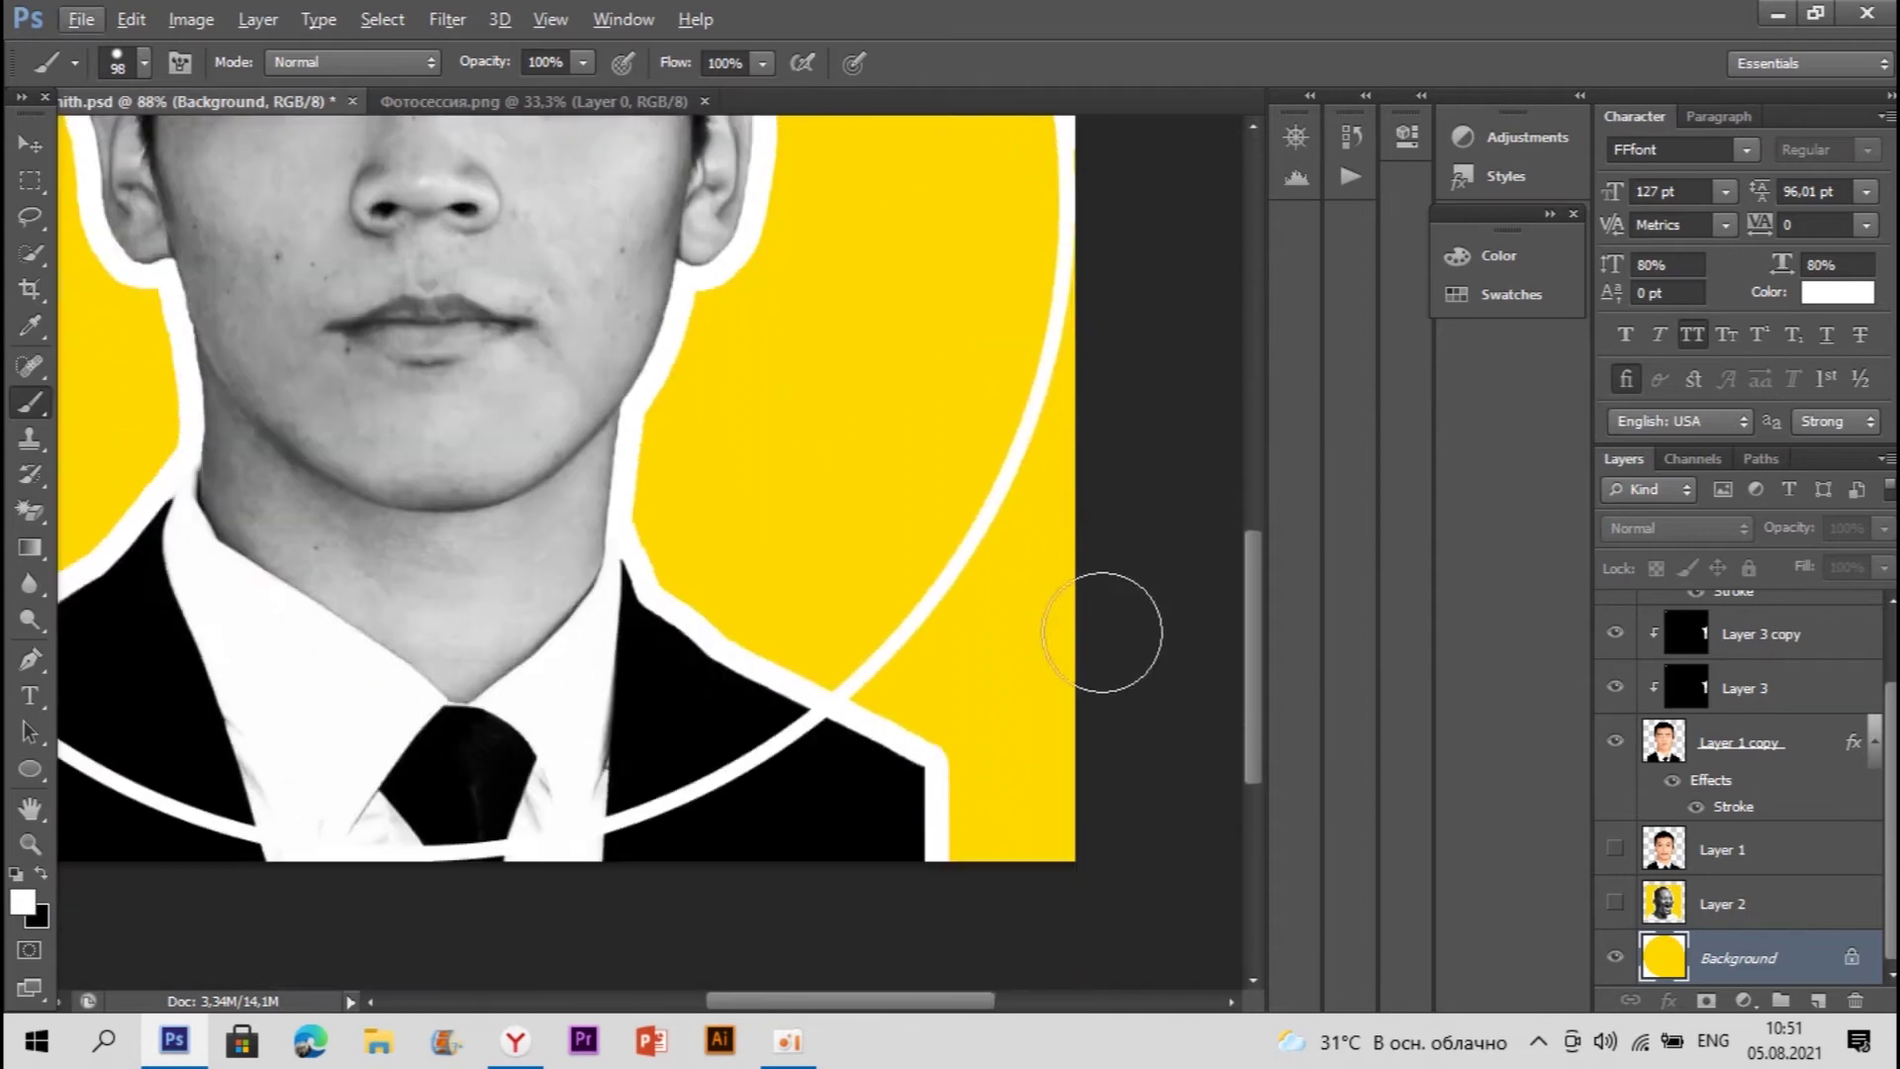
scroll(1131, 259, up, 1)
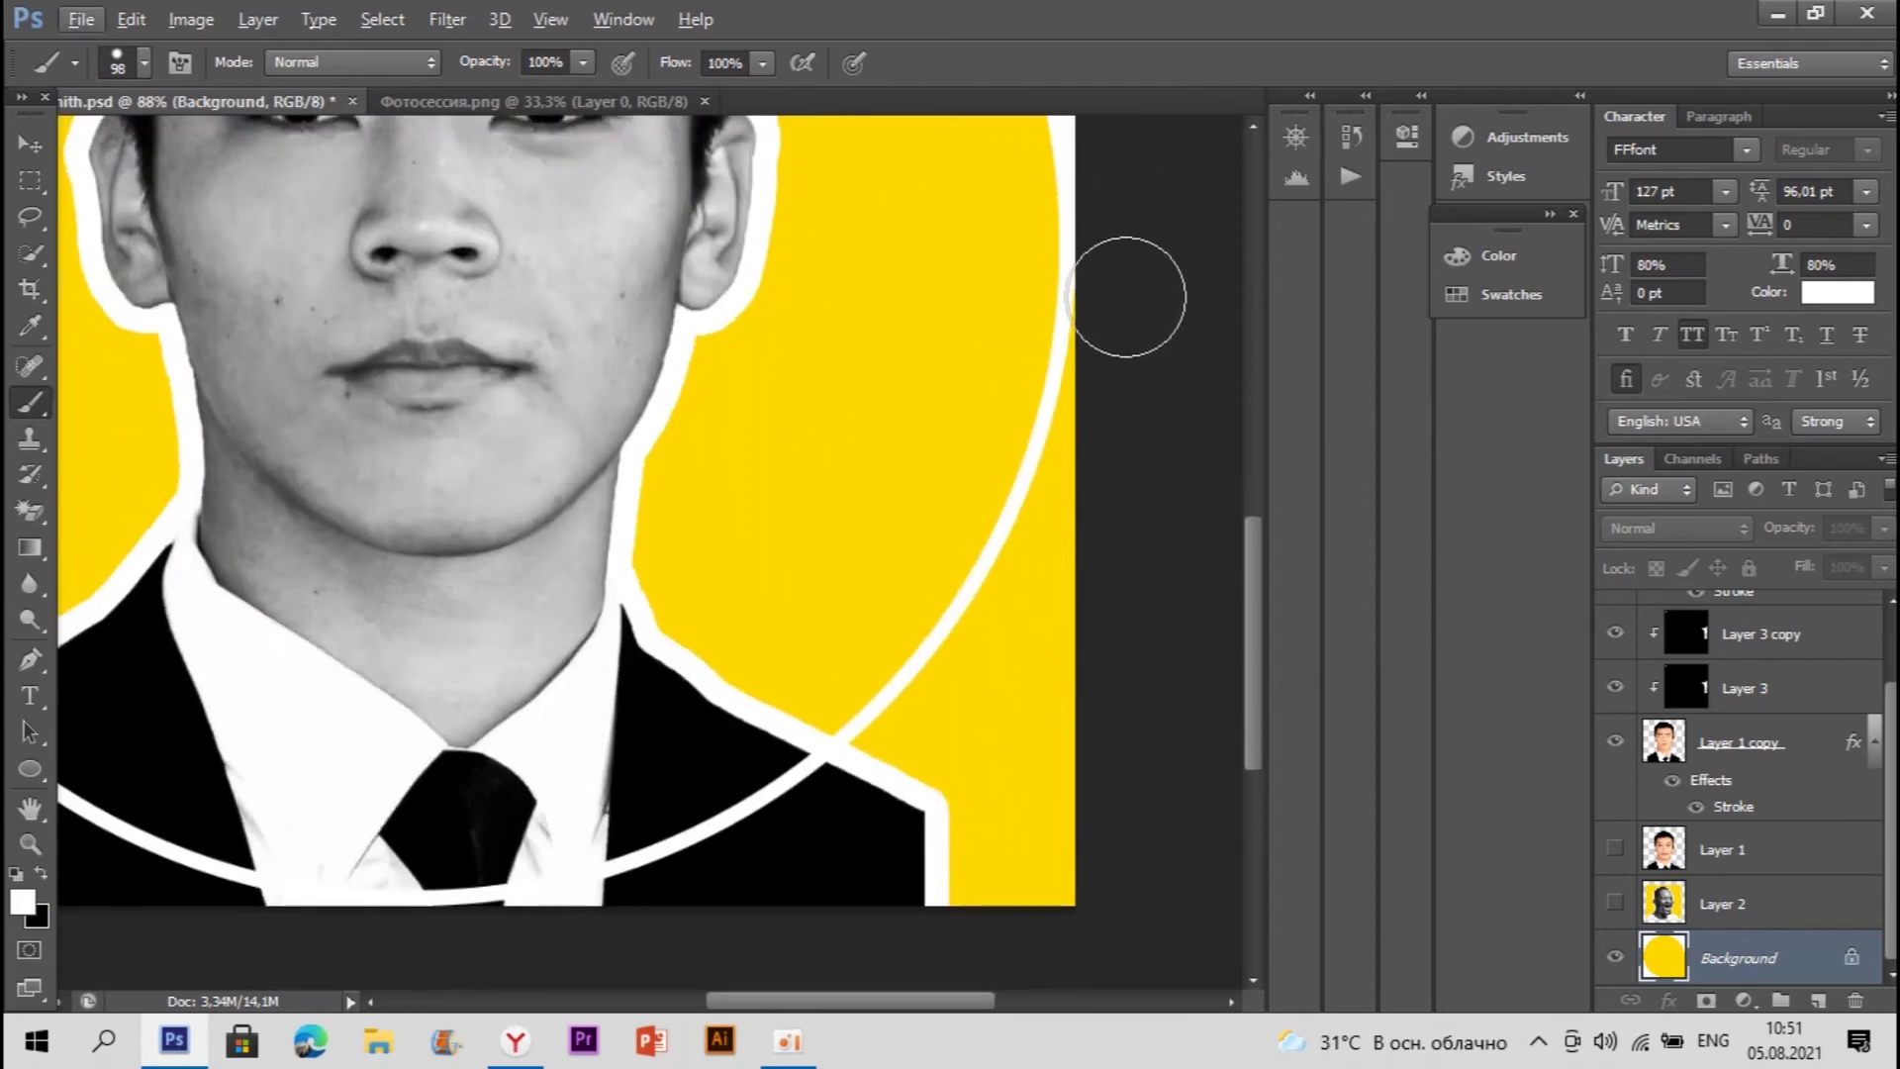
mouse_move(1112, 400)
mouse_down()
mouse_move(982, 702)
mouse_move(744, 955)
mouse_move(621, 974)
mouse_move(1068, 842)
mouse_move(989, 906)
mouse_move(1079, 850)
mouse_move(1089, 664)
mouse_move(989, 808)
mouse_move(949, 784)
mouse_move(1002, 642)
mouse_move(850, 819)
mouse_up()
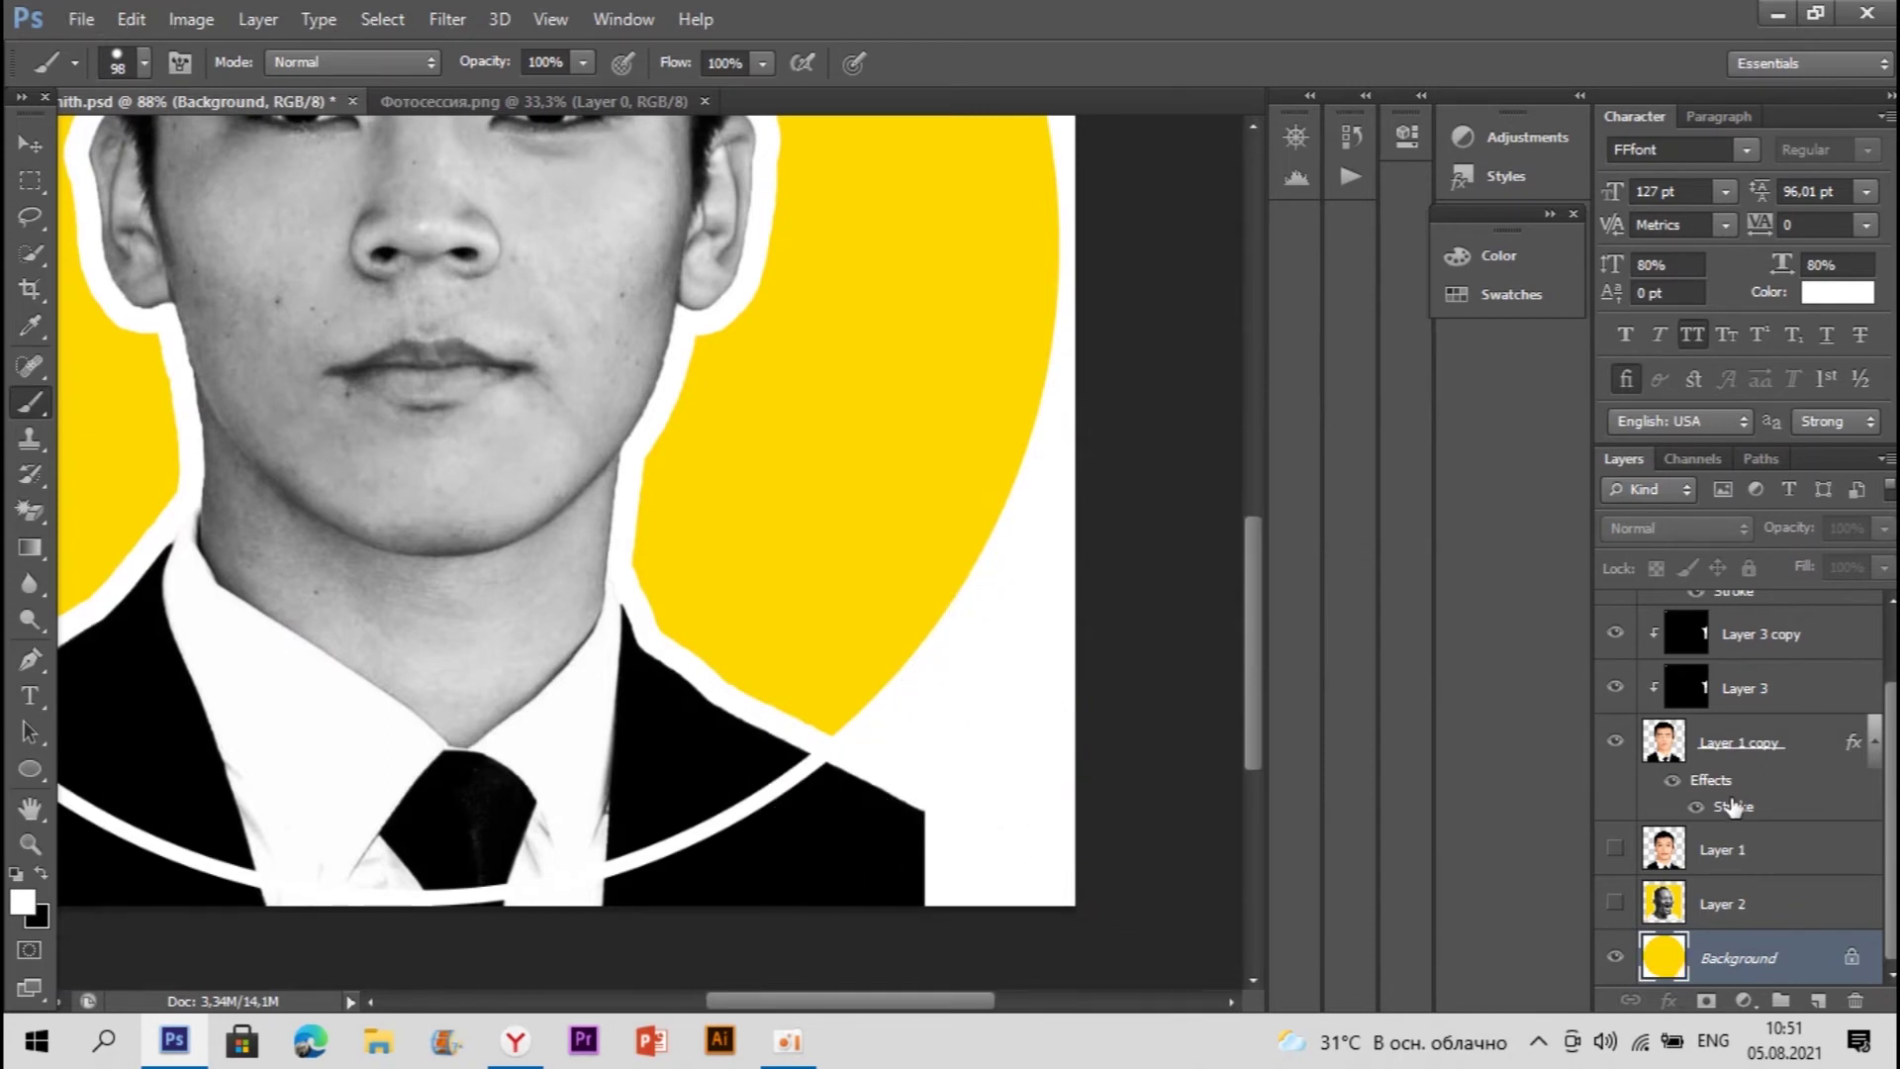
mouse_move(796, 835)
mouse_down()
mouse_move(840, 810)
mouse_move(666, 903)
mouse_move(581, 920)
mouse_move(716, 890)
mouse_move(729, 878)
mouse_move(517, 941)
mouse_move(364, 955)
mouse_up()
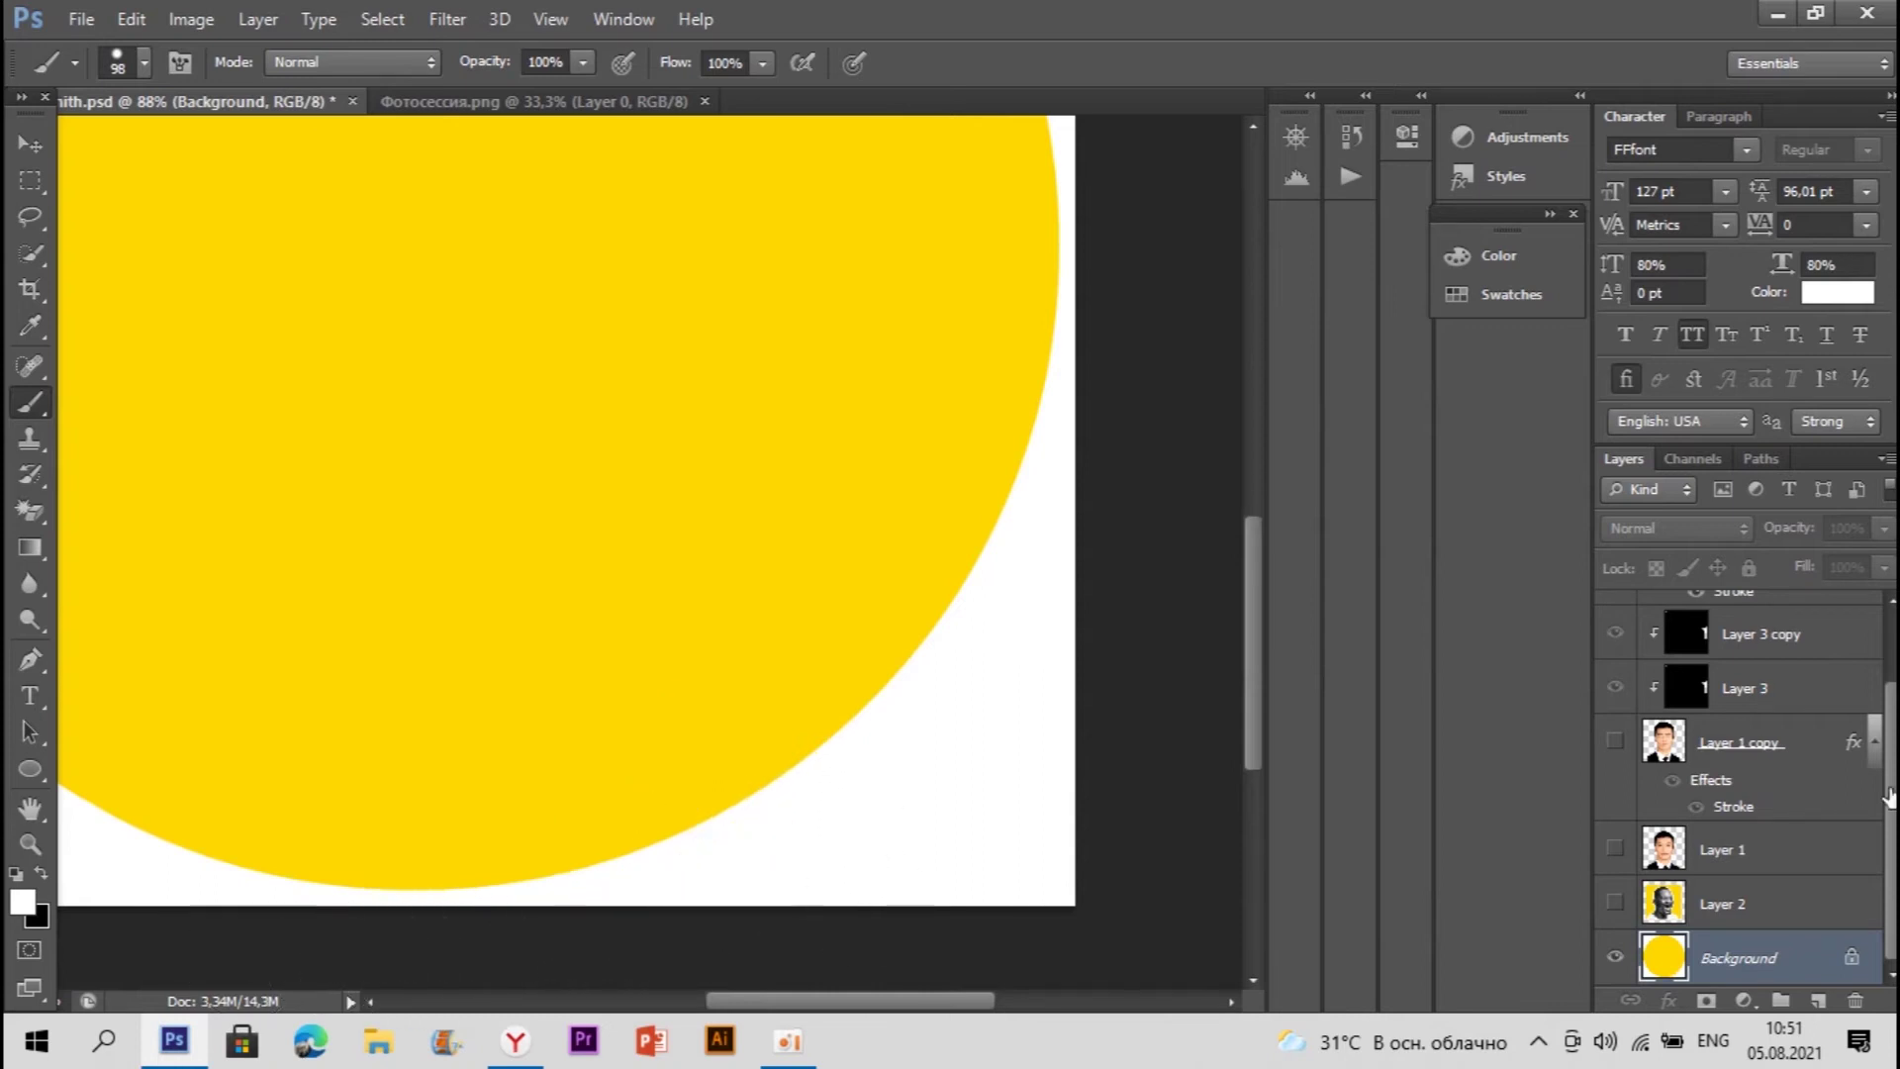
scroll(666, 443, down, 3)
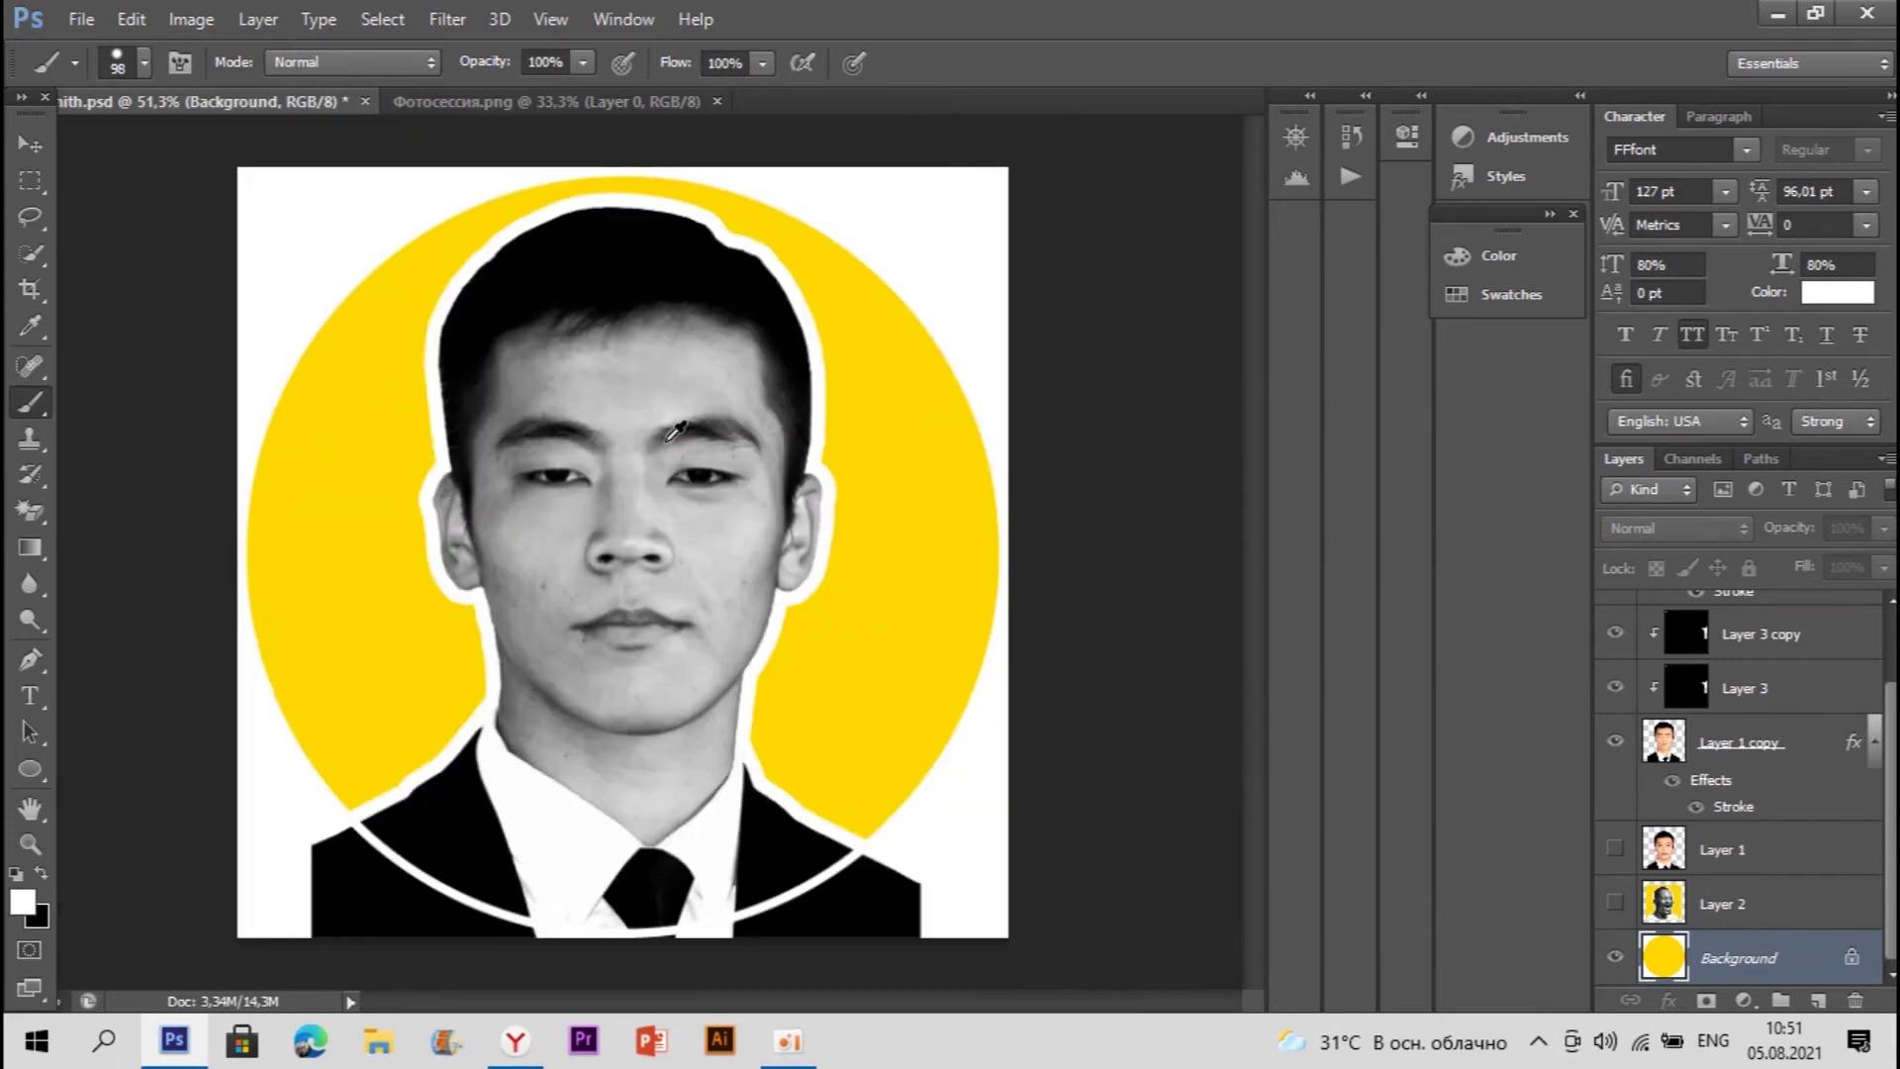
Step: Merge Layer 1 copy, Layer 3 and Layer 3 copy into one layer, duplicate it and hide the original
click(1832, 753)
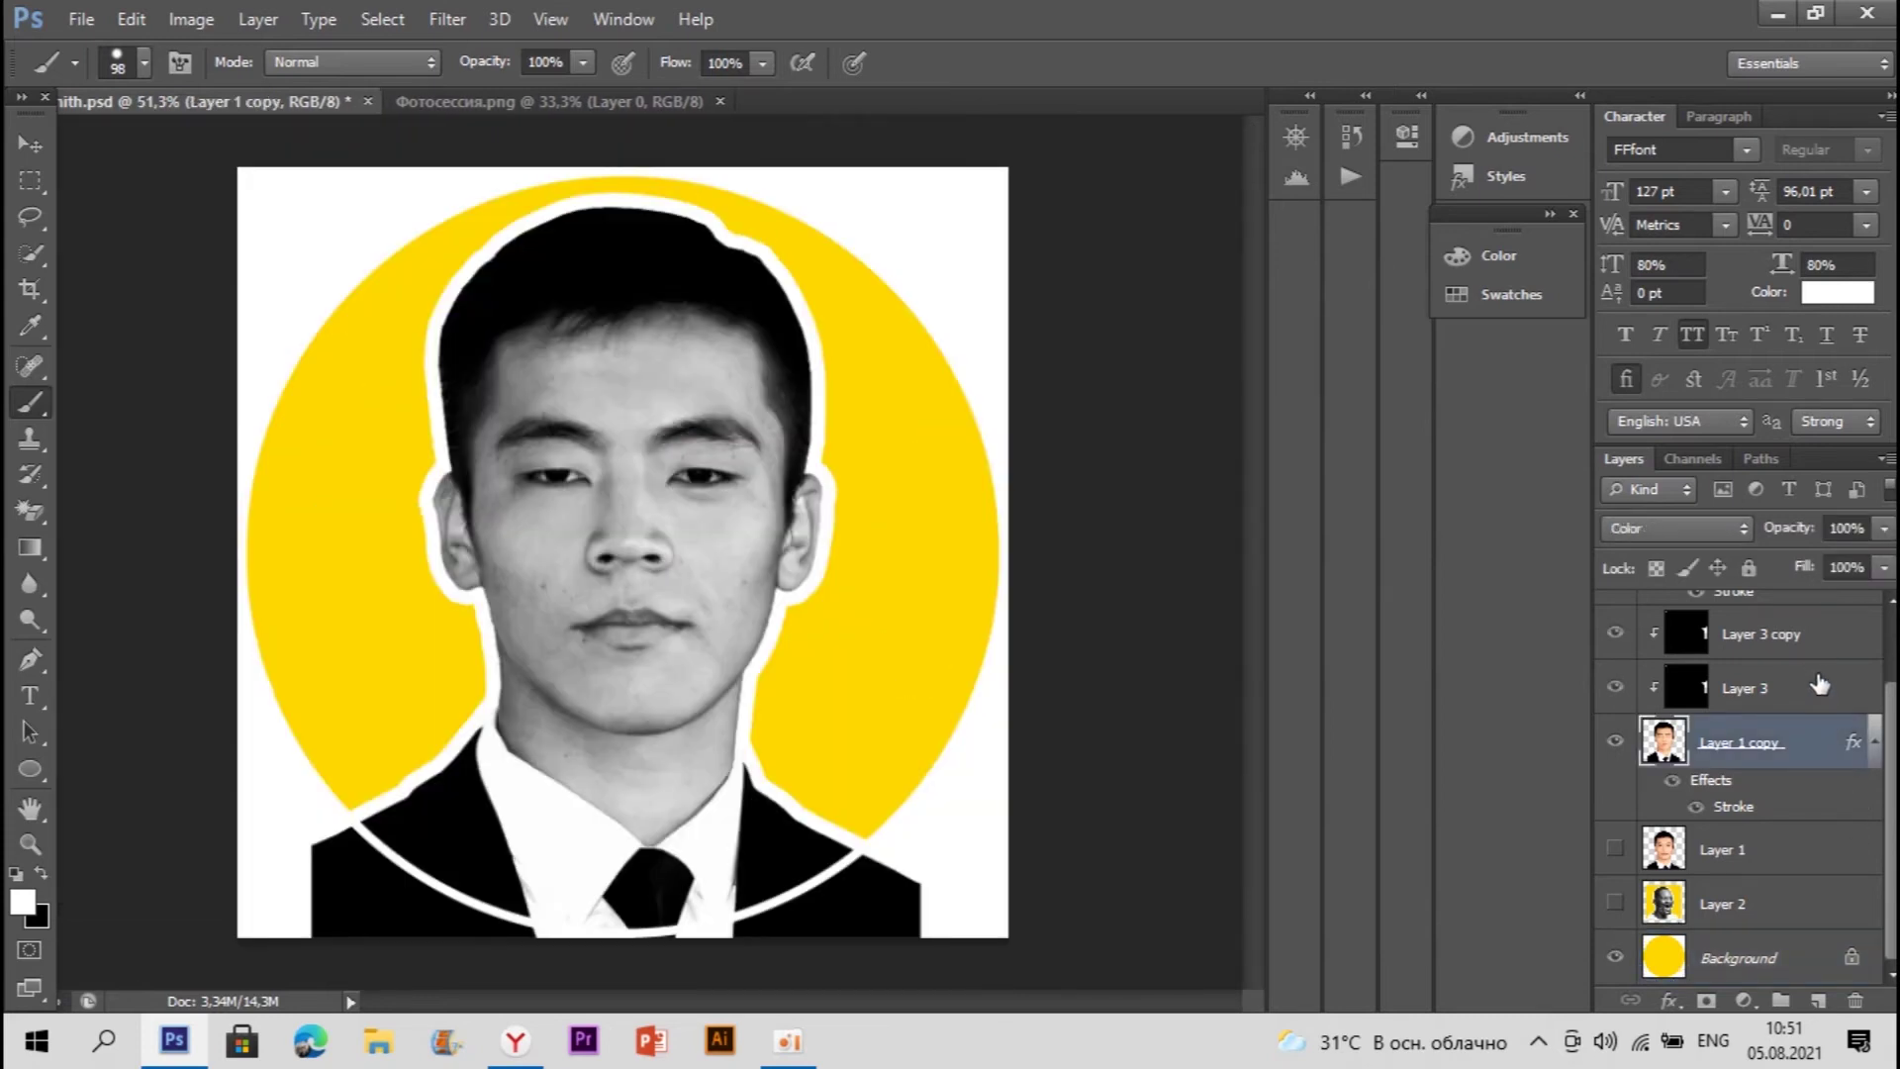
shift+click(1796, 639)
scroll(1816, 681, up, 1)
right_click(1726, 809)
click(1726, 810)
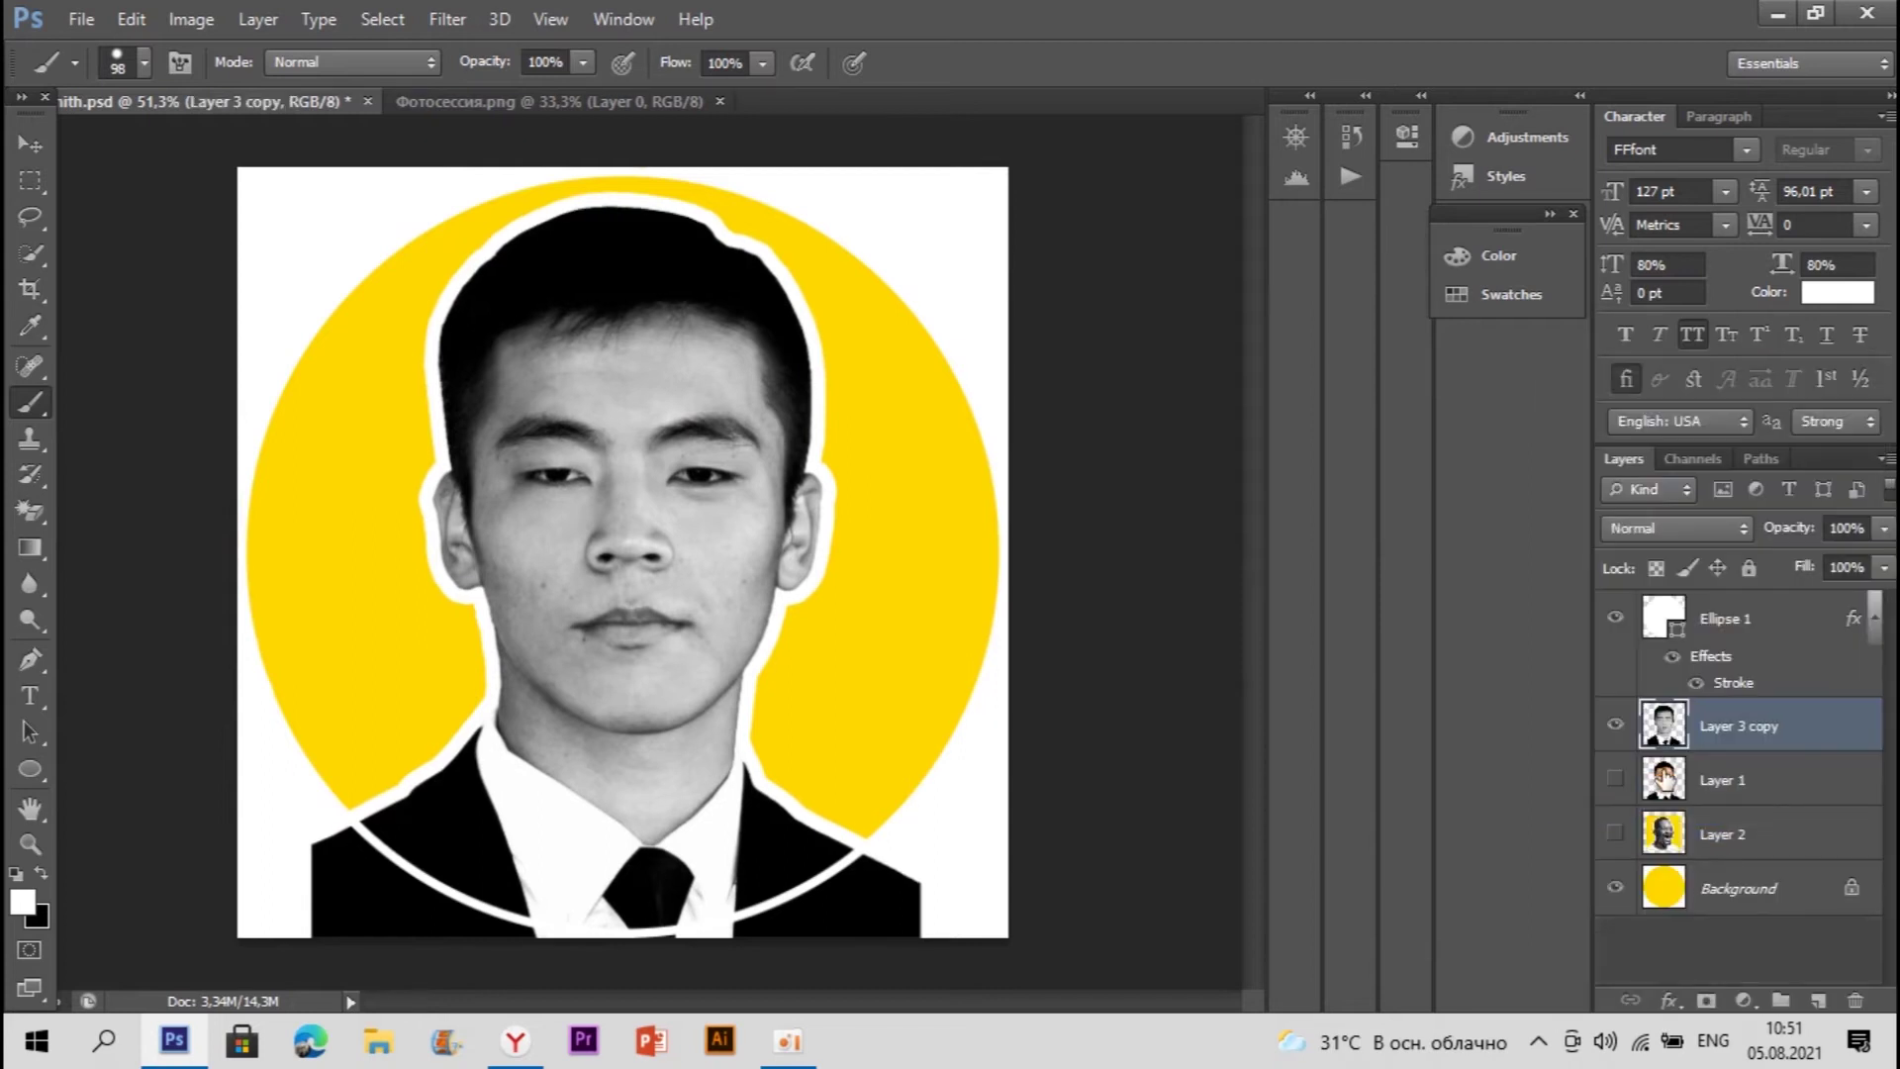
key(ctrl+j)
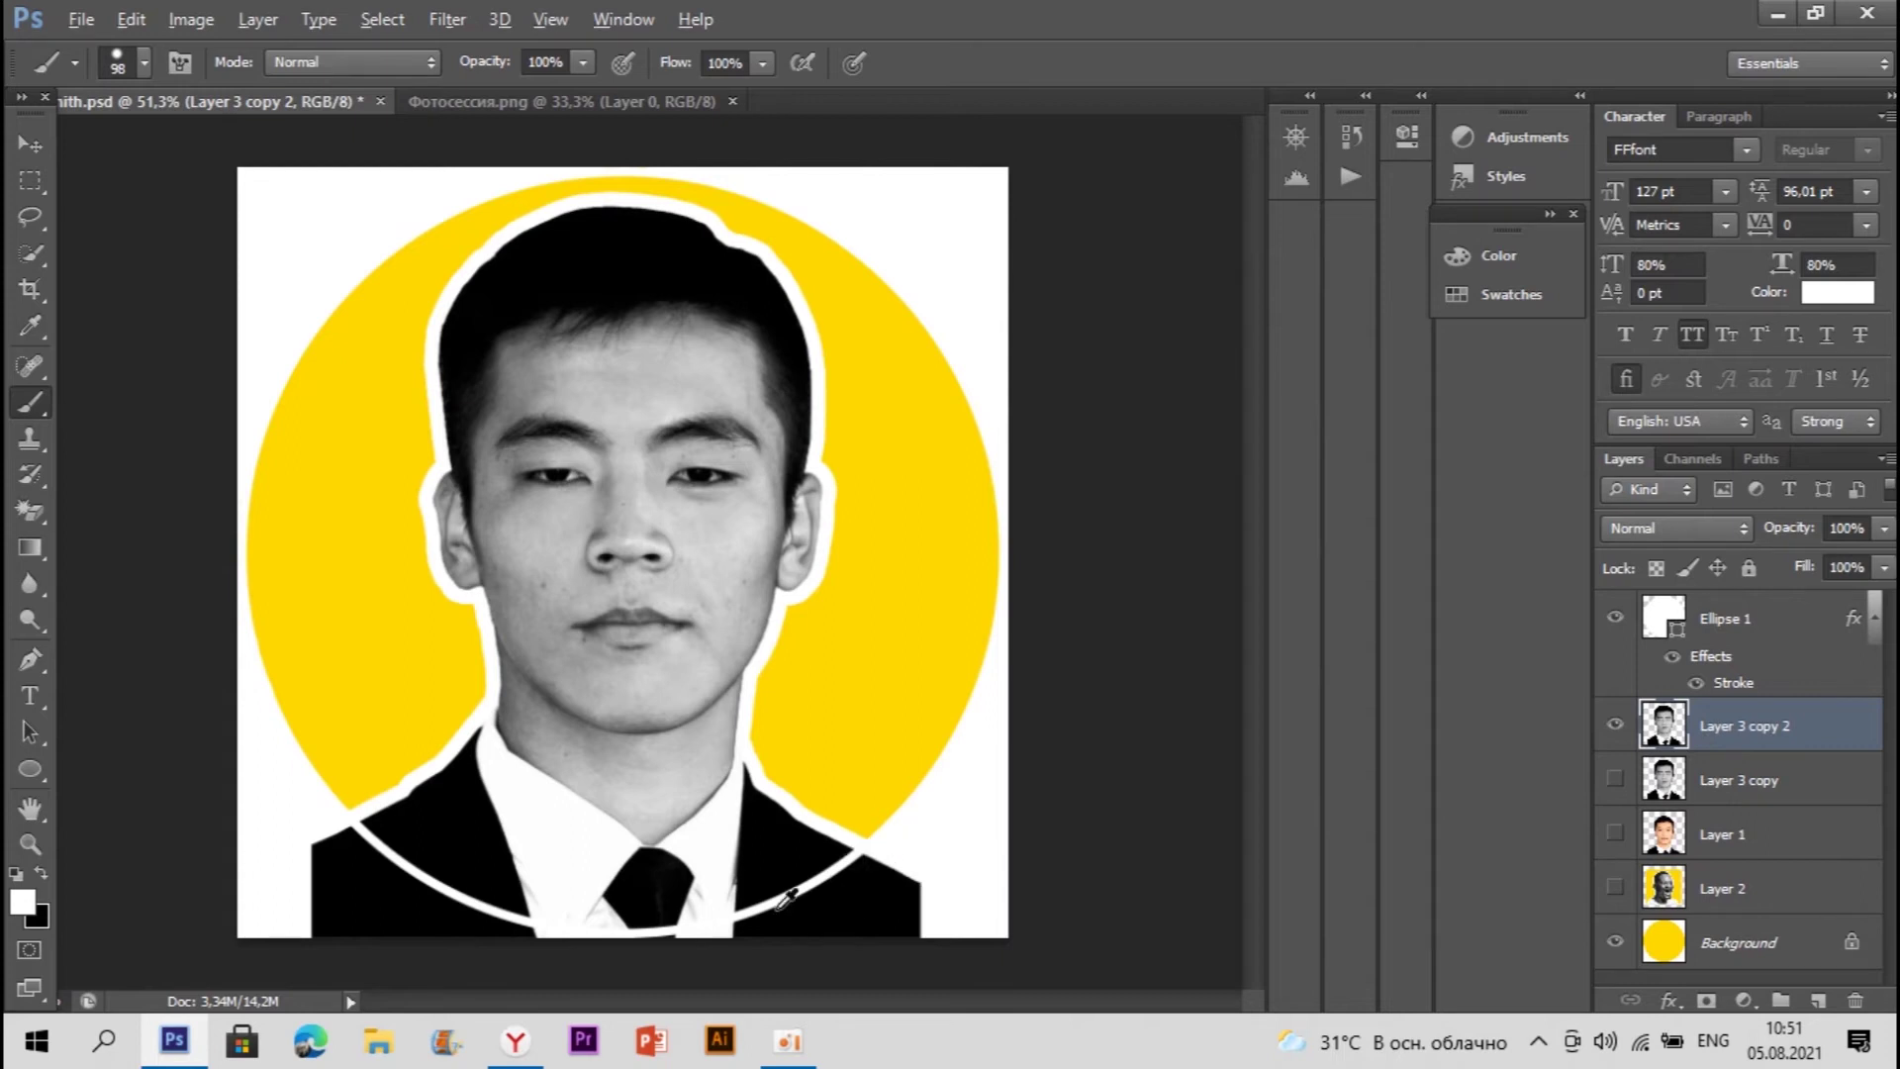
Step: Erase the suit and shirt outside the circle on the duplicated portrait layer with a 156 px eraser at 100% hardness
scroll(693, 688, up, 2)
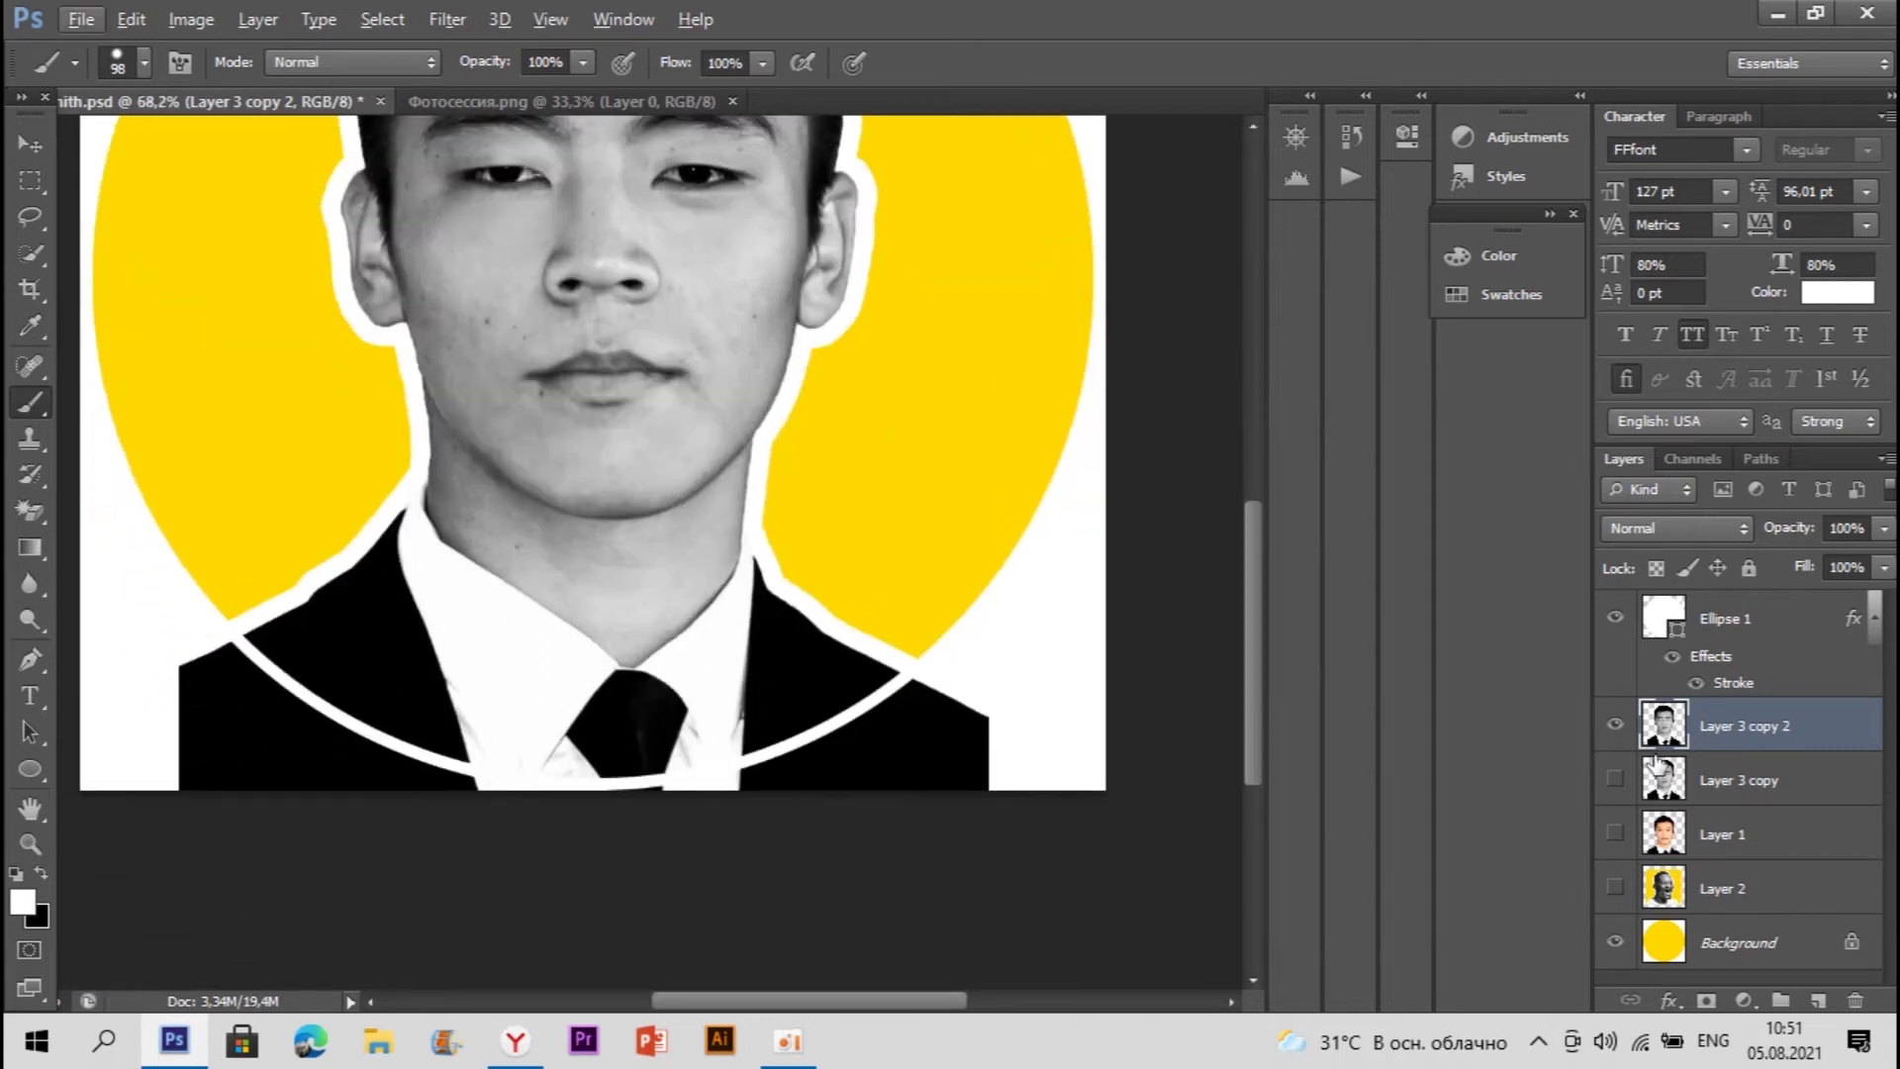
drag(32, 515, 109, 506)
click(117, 69)
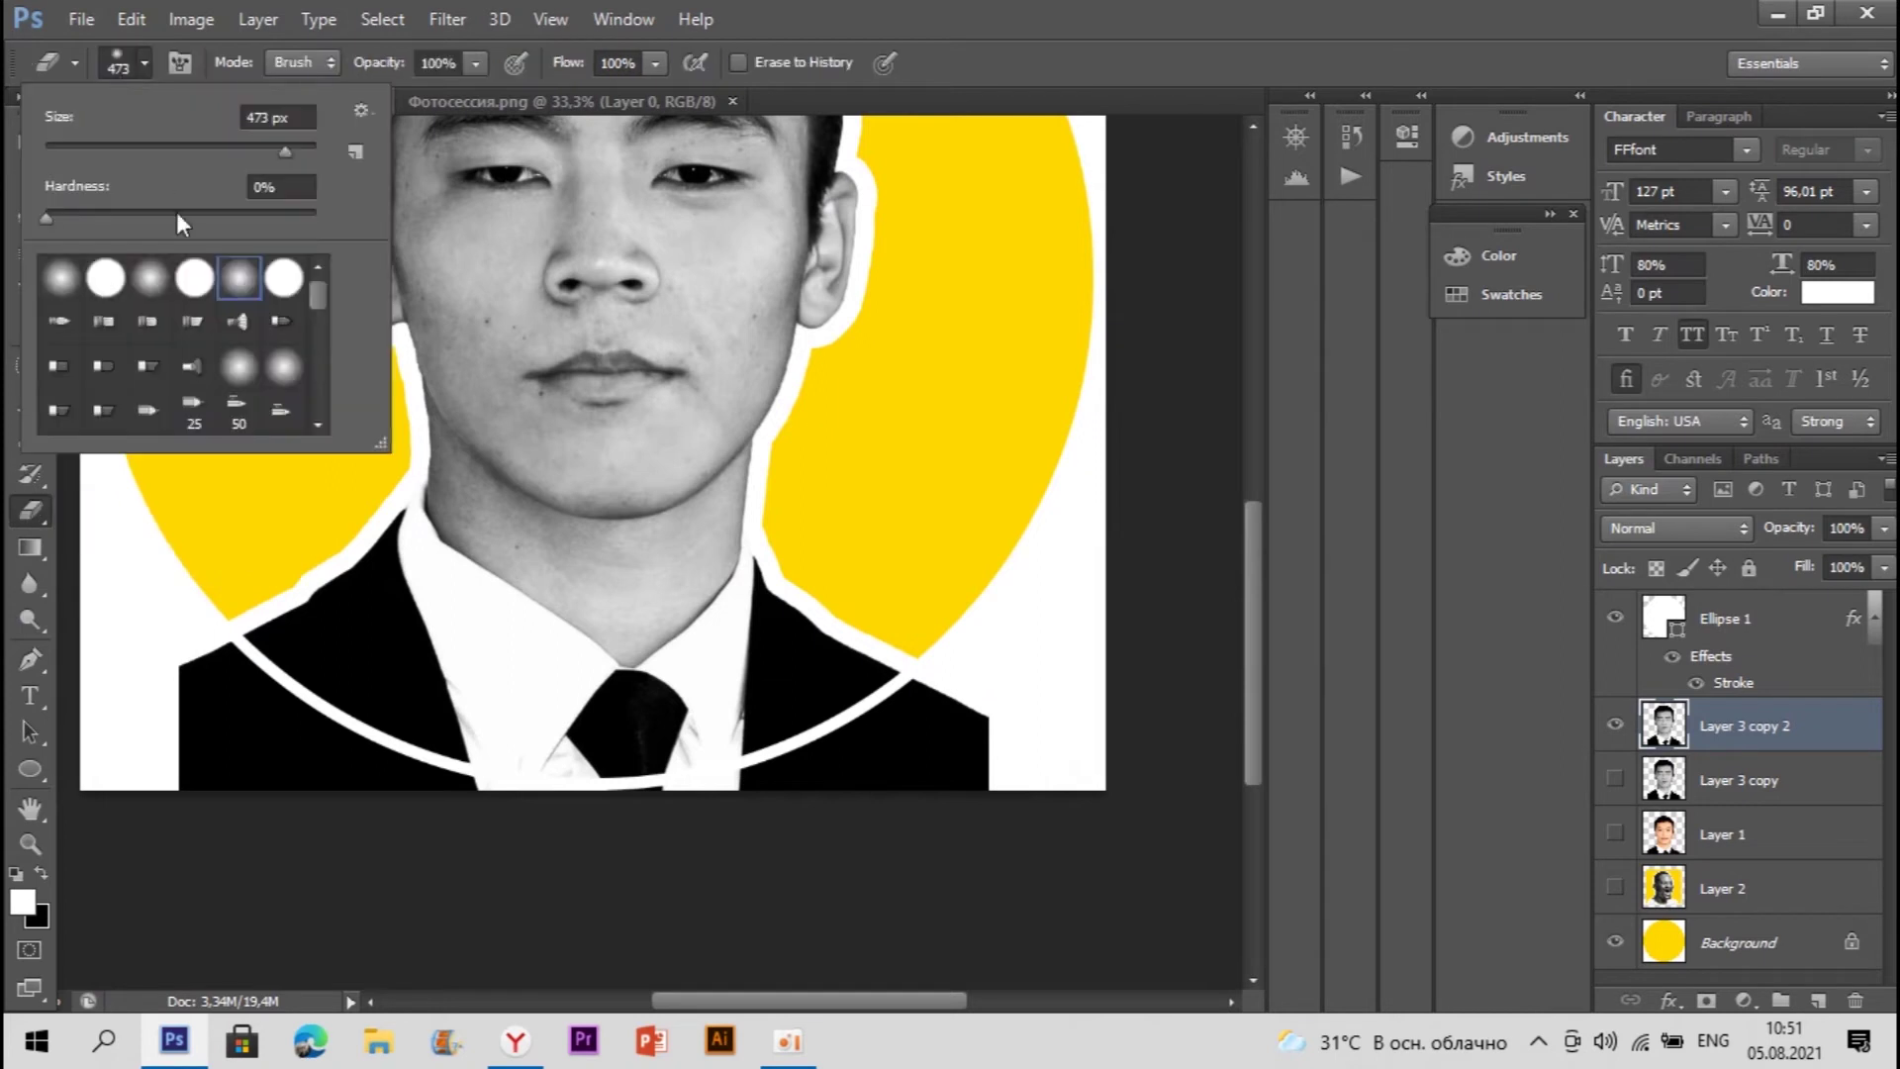
click(193, 279)
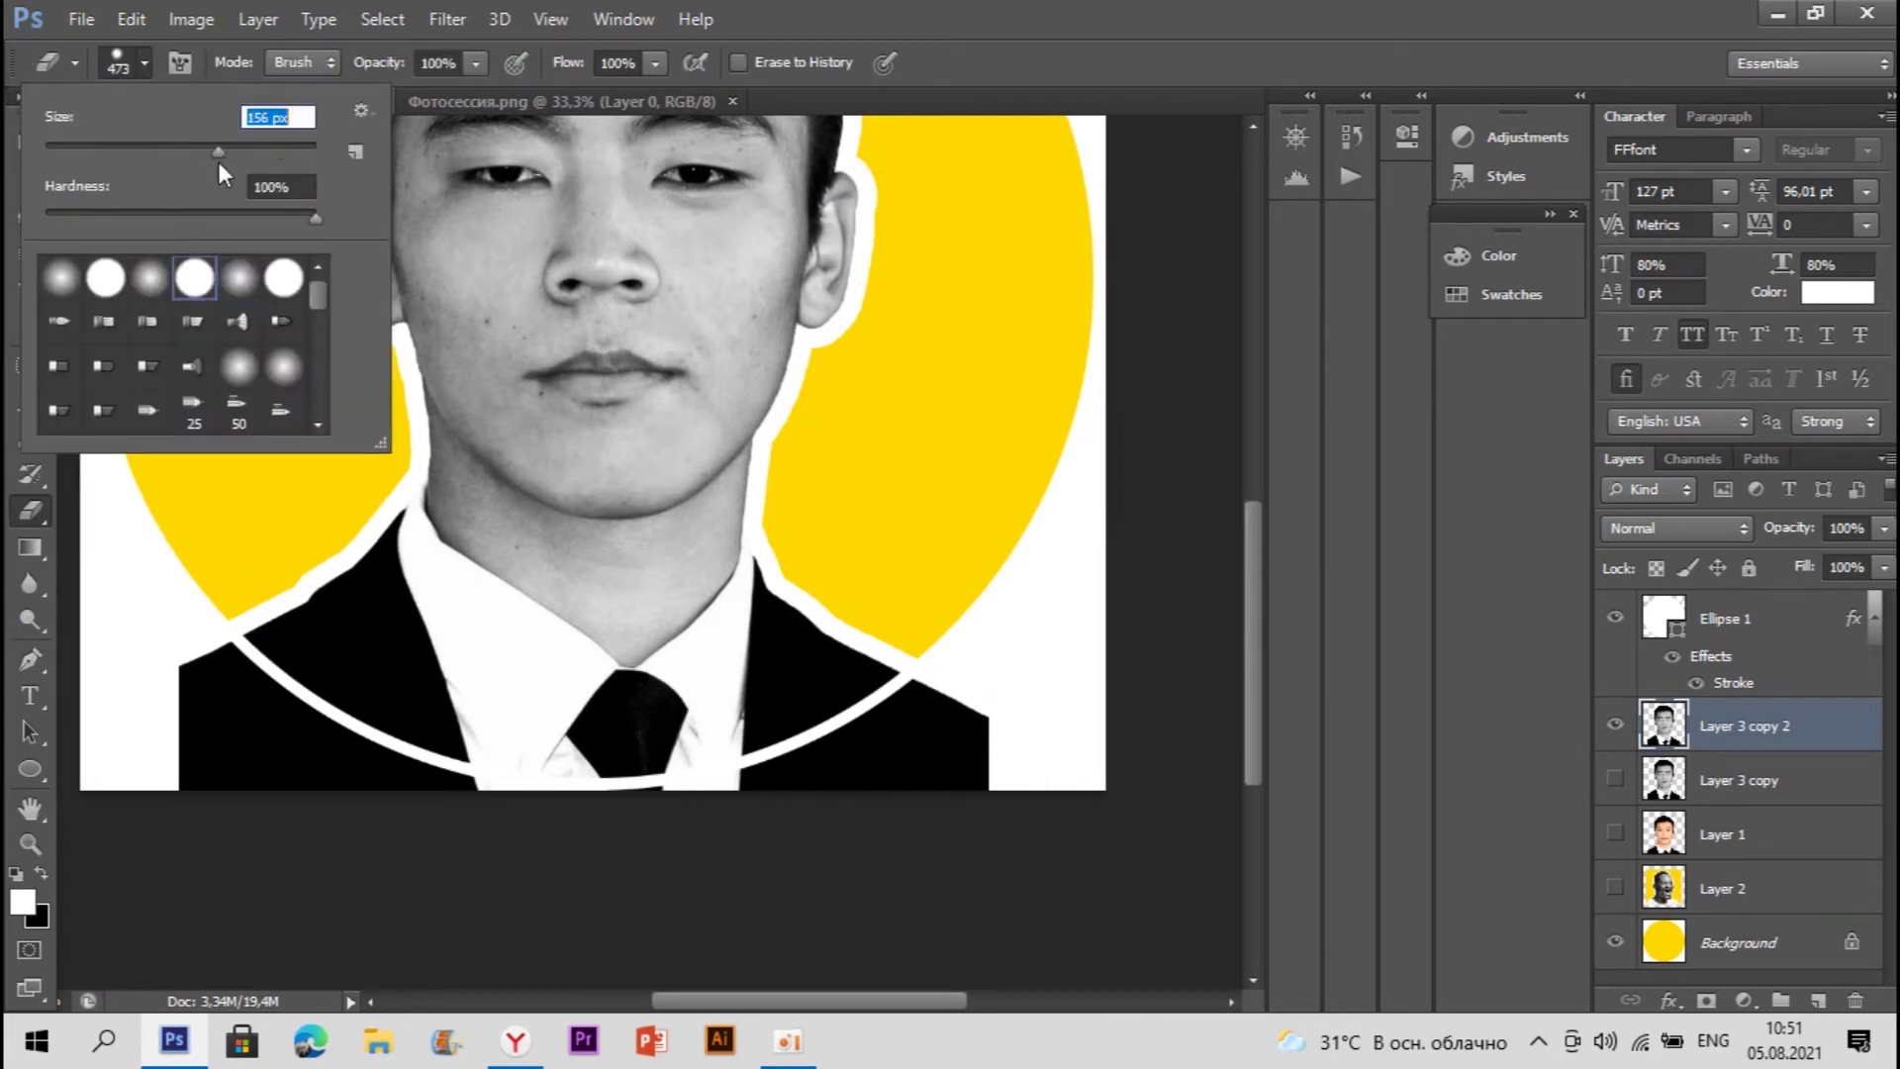
click(971, 798)
mouse_move(983, 746)
mouse_down()
mouse_move(856, 802)
mouse_move(873, 782)
mouse_move(727, 850)
mouse_move(453, 860)
mouse_move(204, 776)
mouse_move(173, 691)
mouse_move(304, 796)
mouse_move(324, 797)
mouse_move(295, 776)
mouse_move(389, 838)
mouse_move(446, 844)
mouse_up()
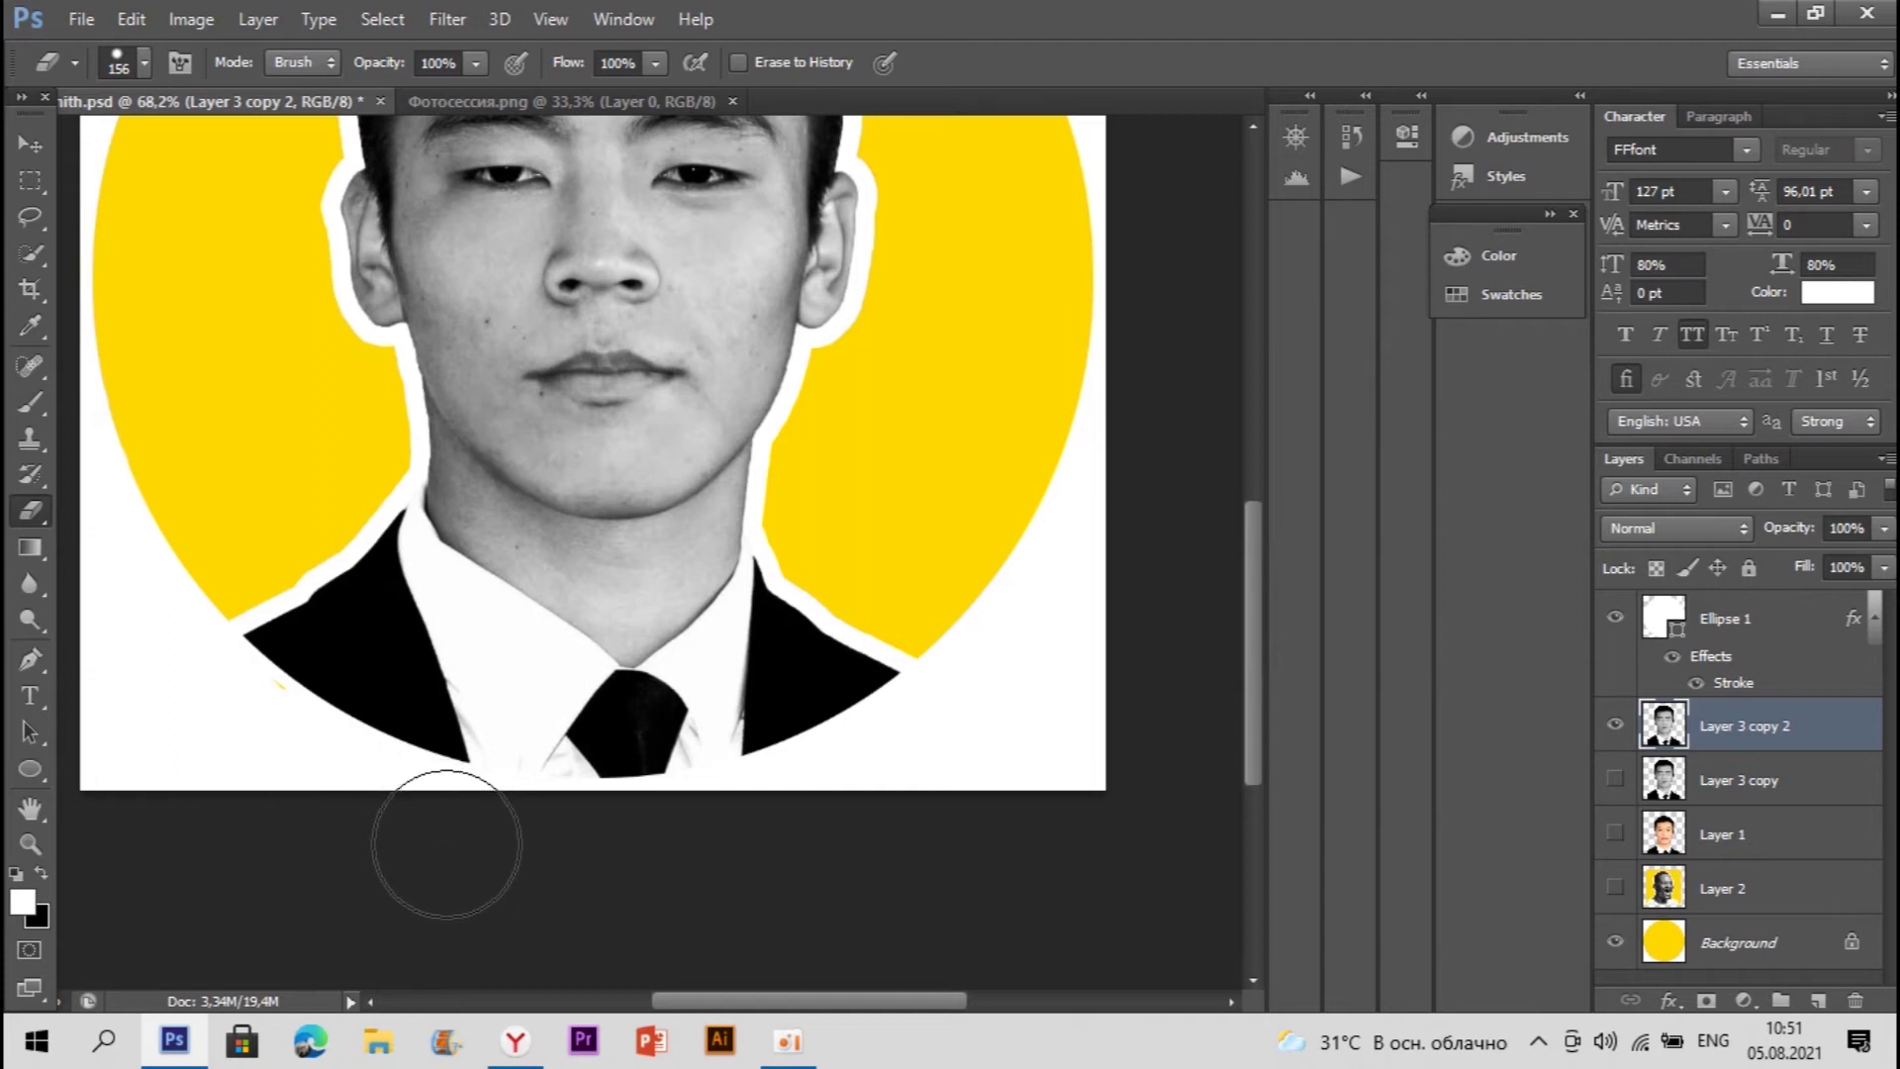
Step: Paint the stray yellow specks below the portrait's lower-left shoulder white on the Background layer with the 98 px brush
click(1777, 947)
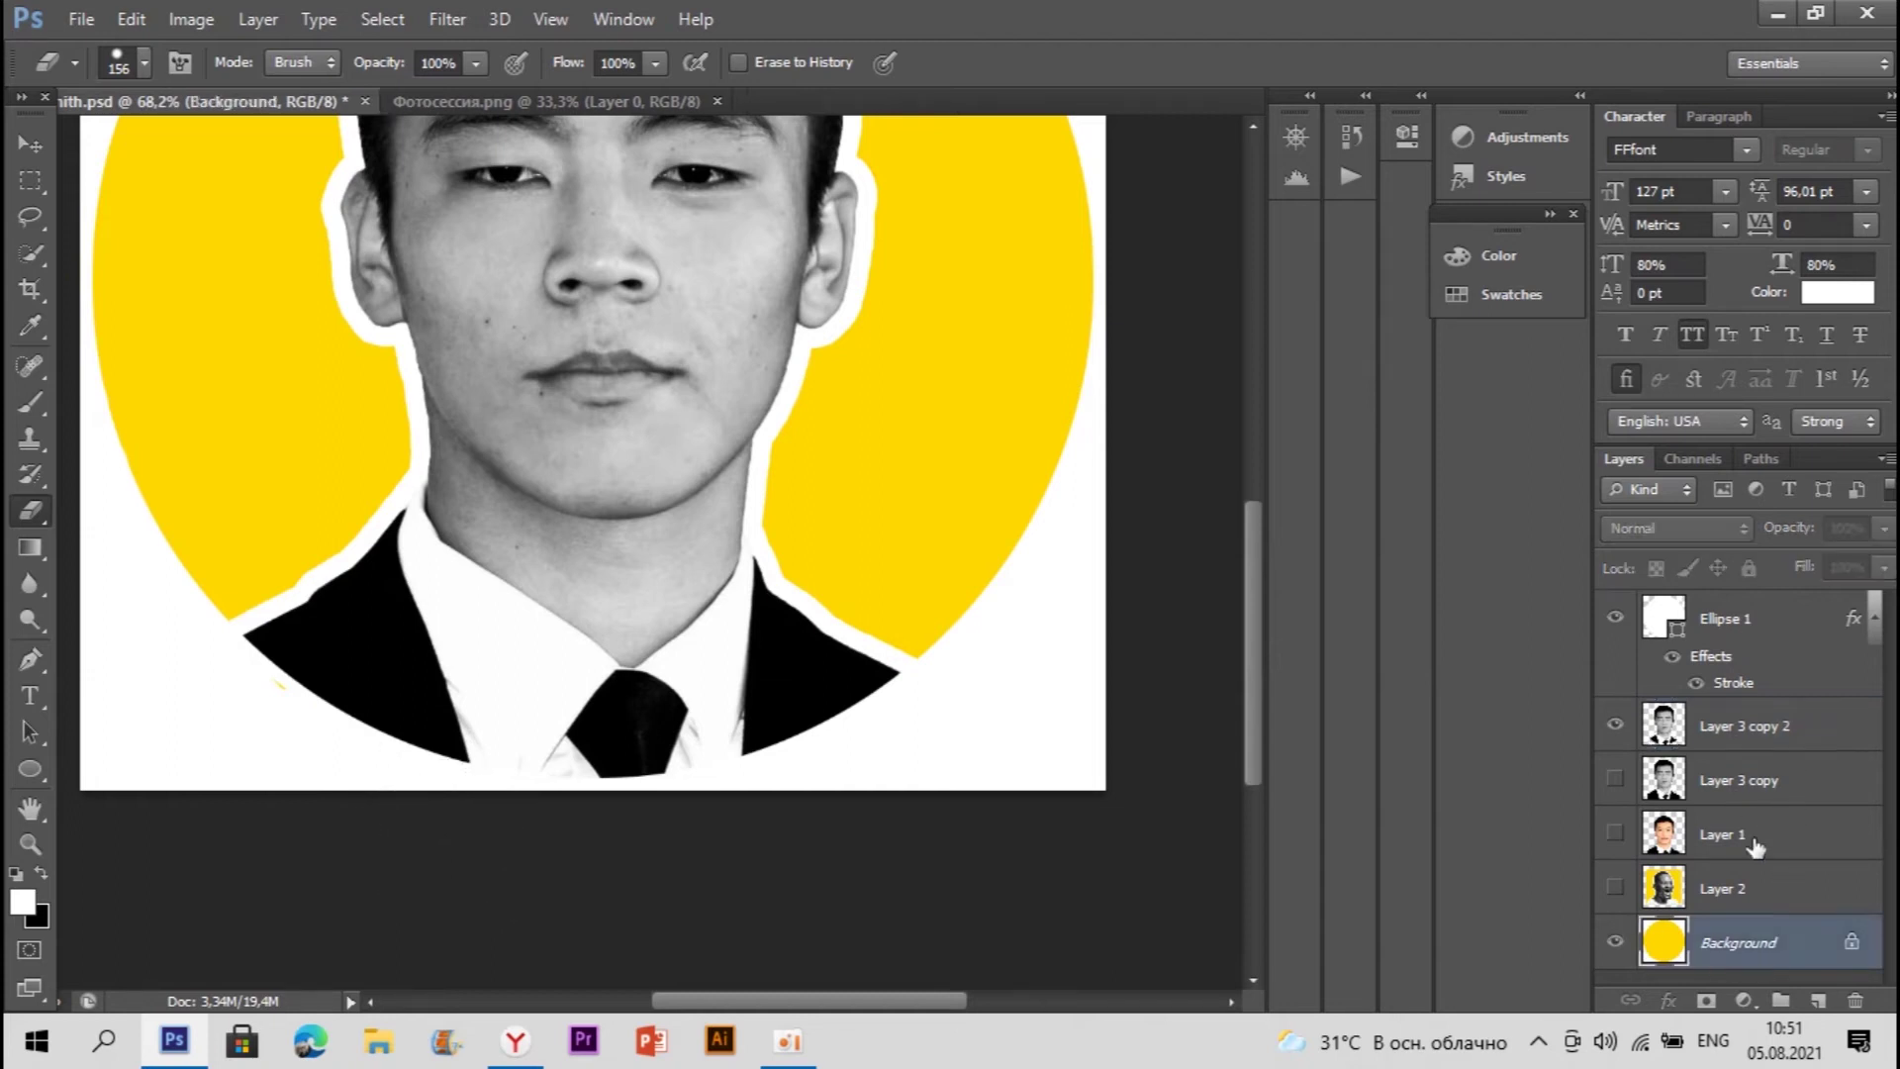
click(21, 407)
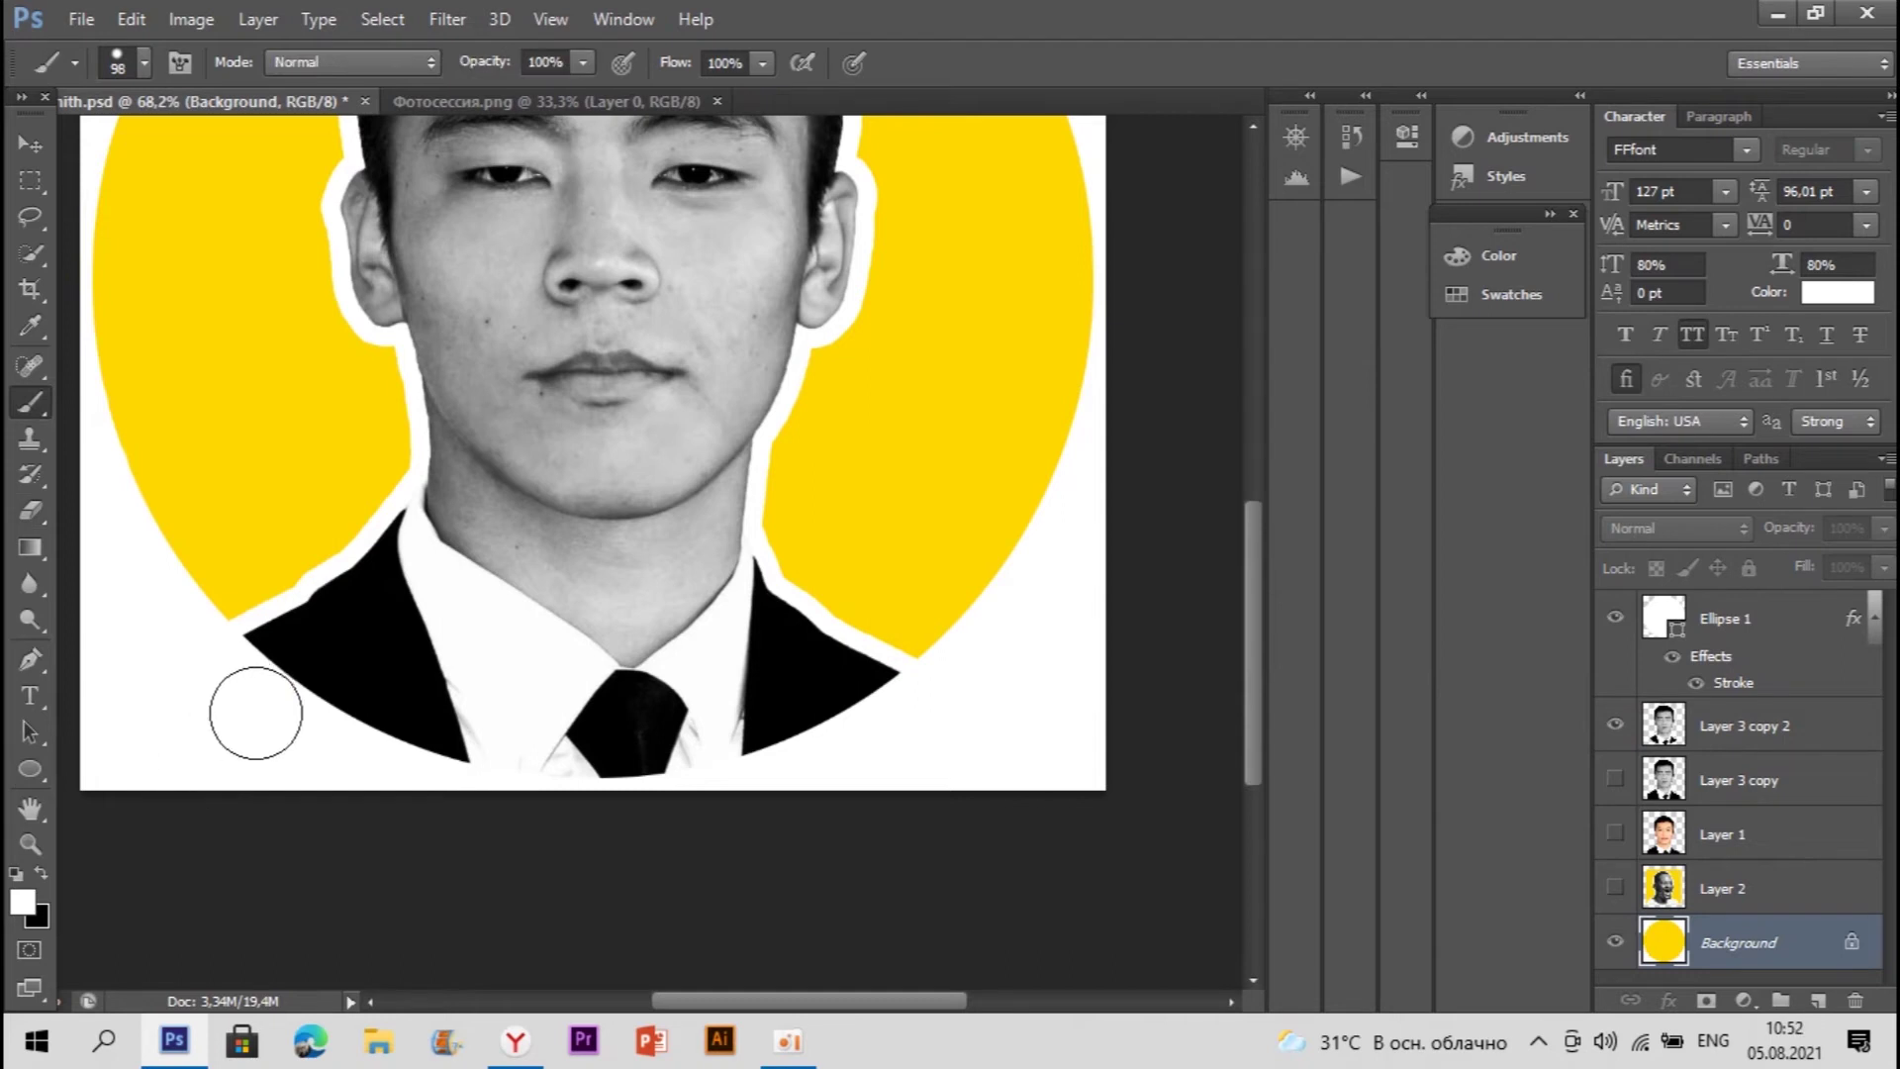
scroll(278, 629, down, 3)
Step: Choose the Rectangular Marquee tool and hide Layer 3 copy 2 and Ellipse 1, leaving only the Background layer shown
click(40, 181)
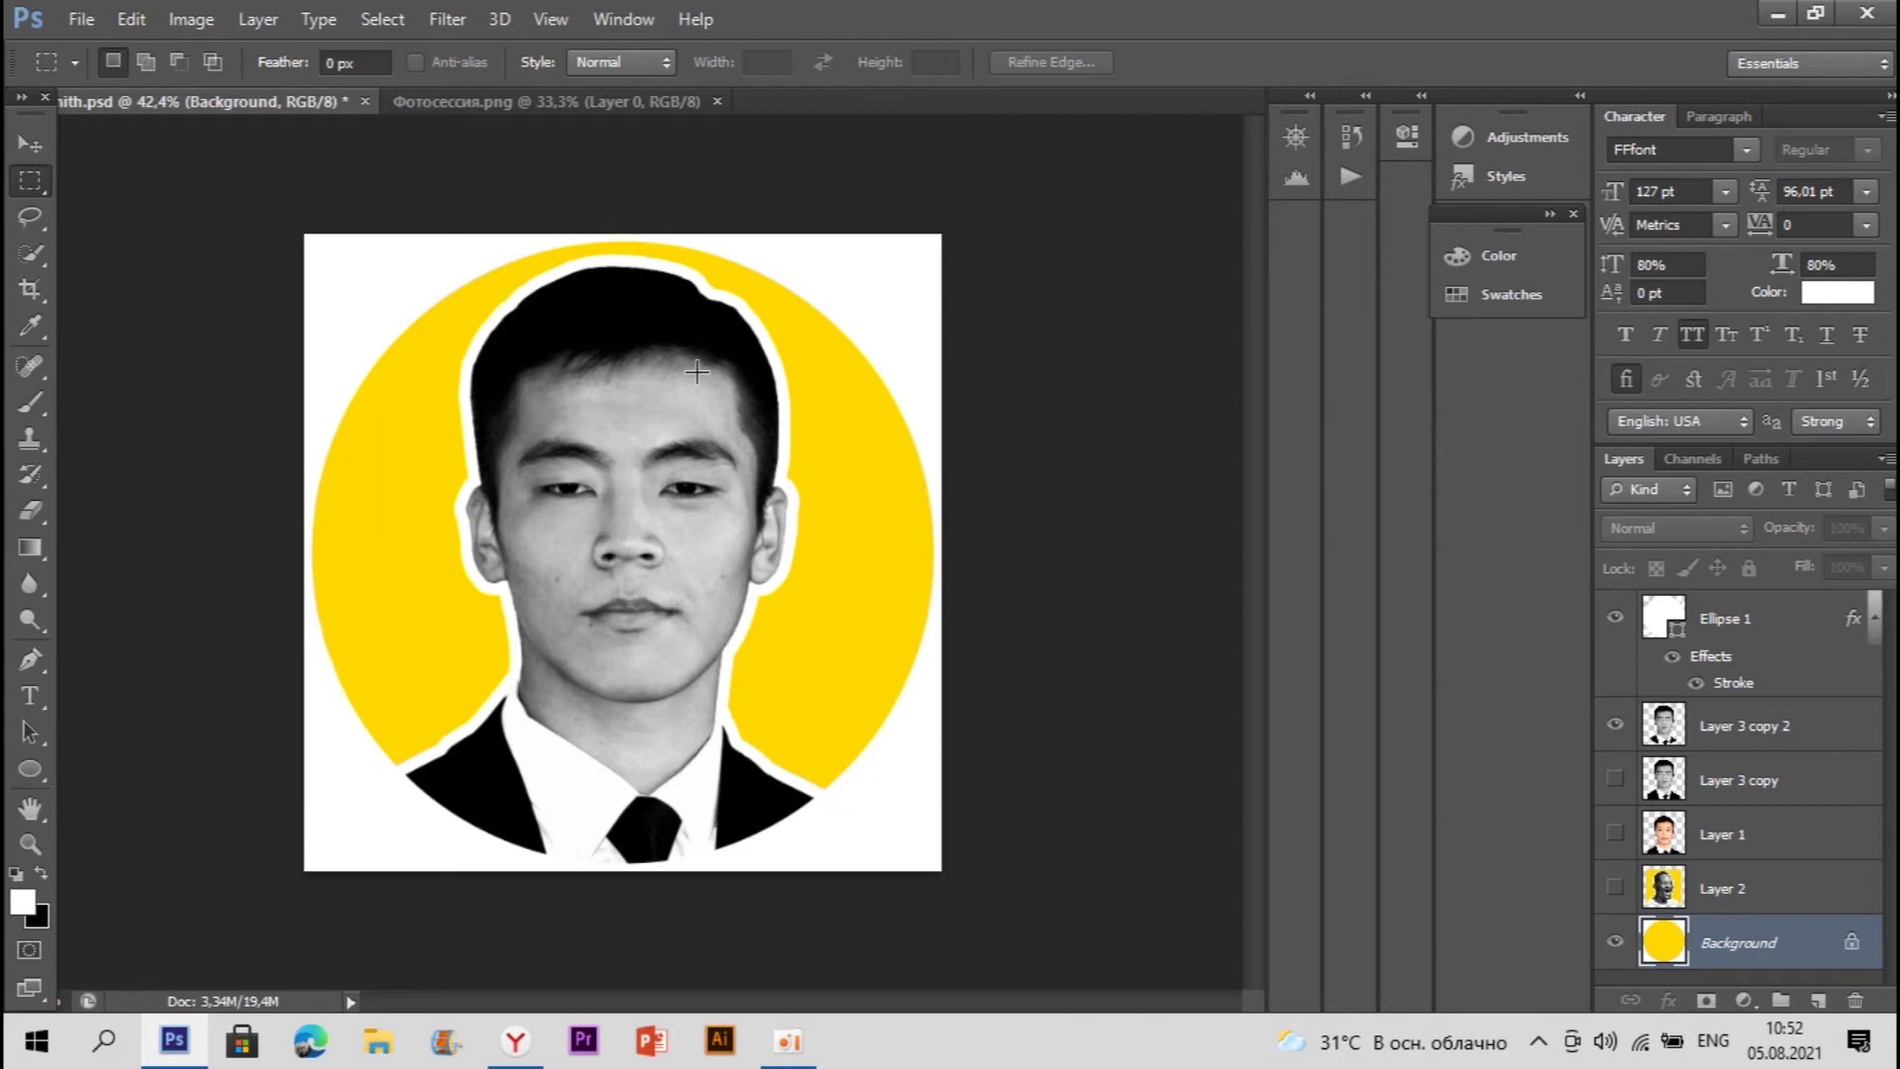
click(1615, 725)
click(1615, 618)
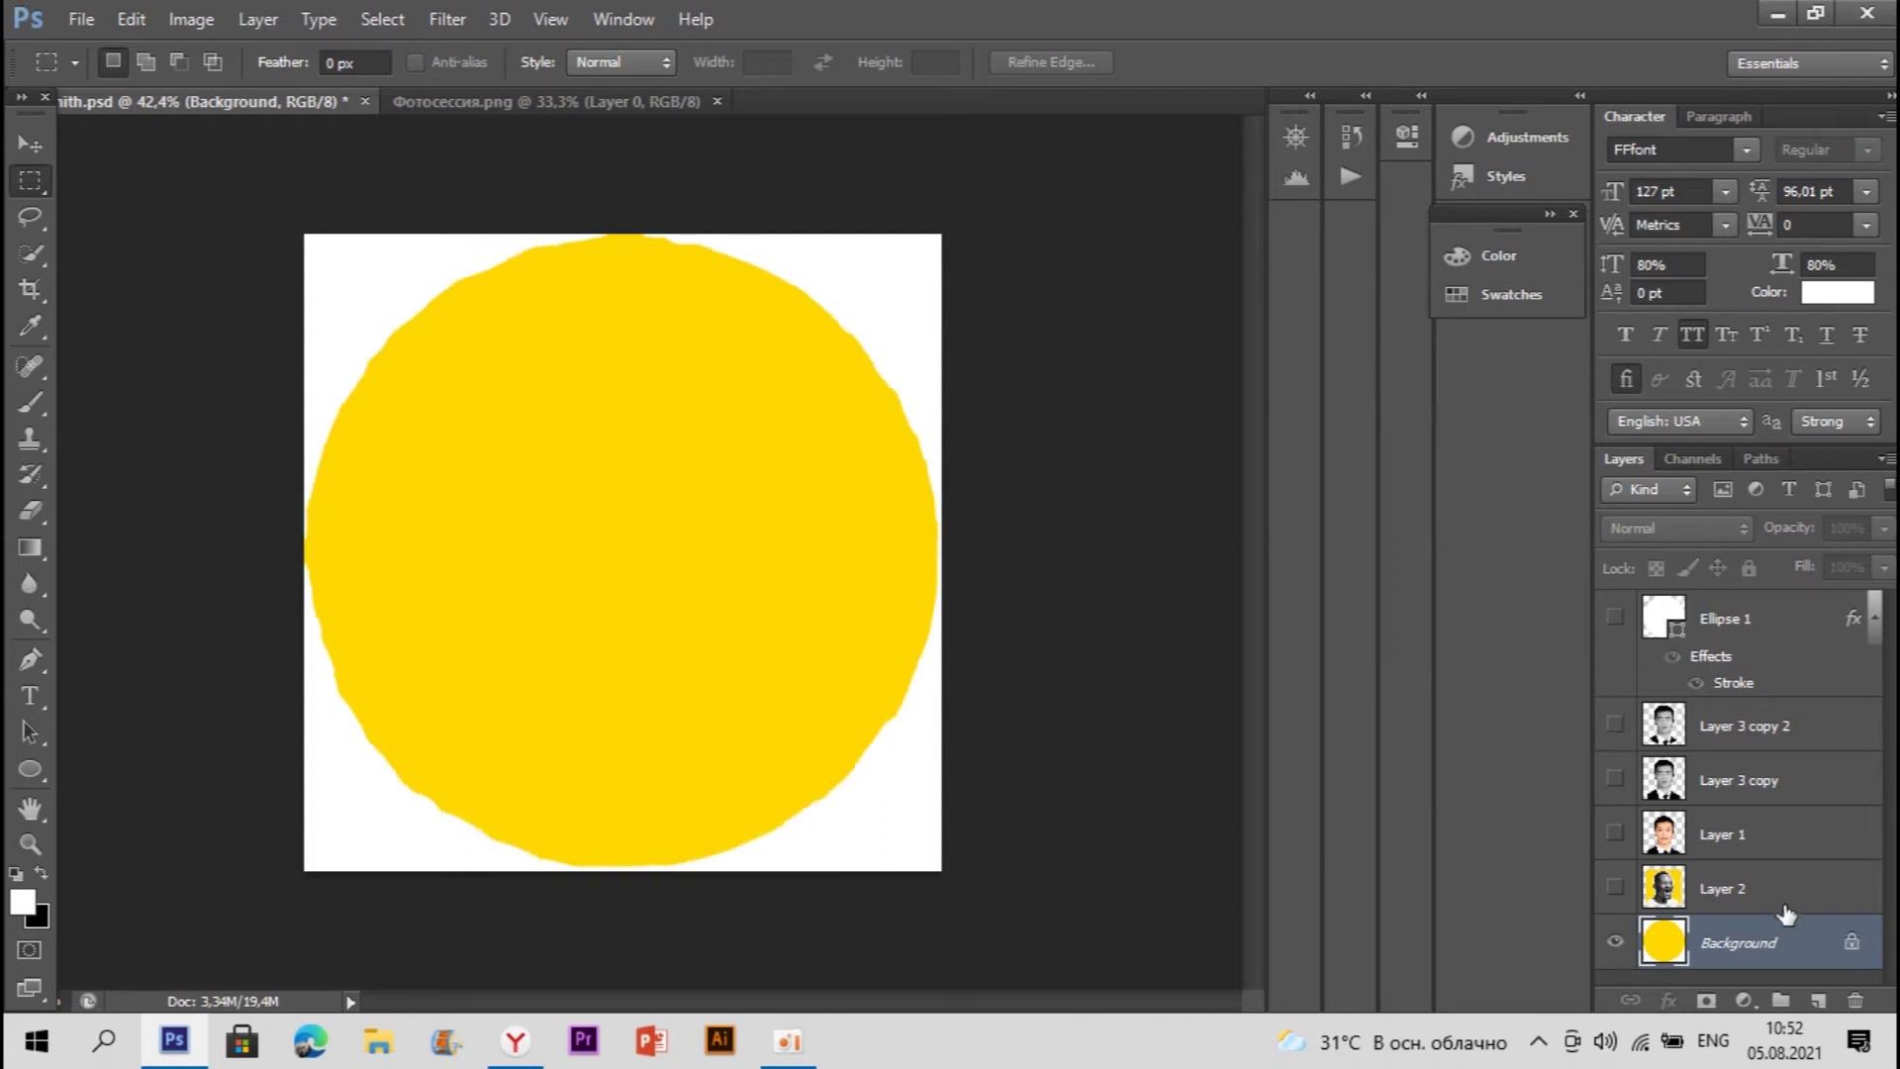
Step: Paint the whole Background layer white with a 360 px brush
key(b)
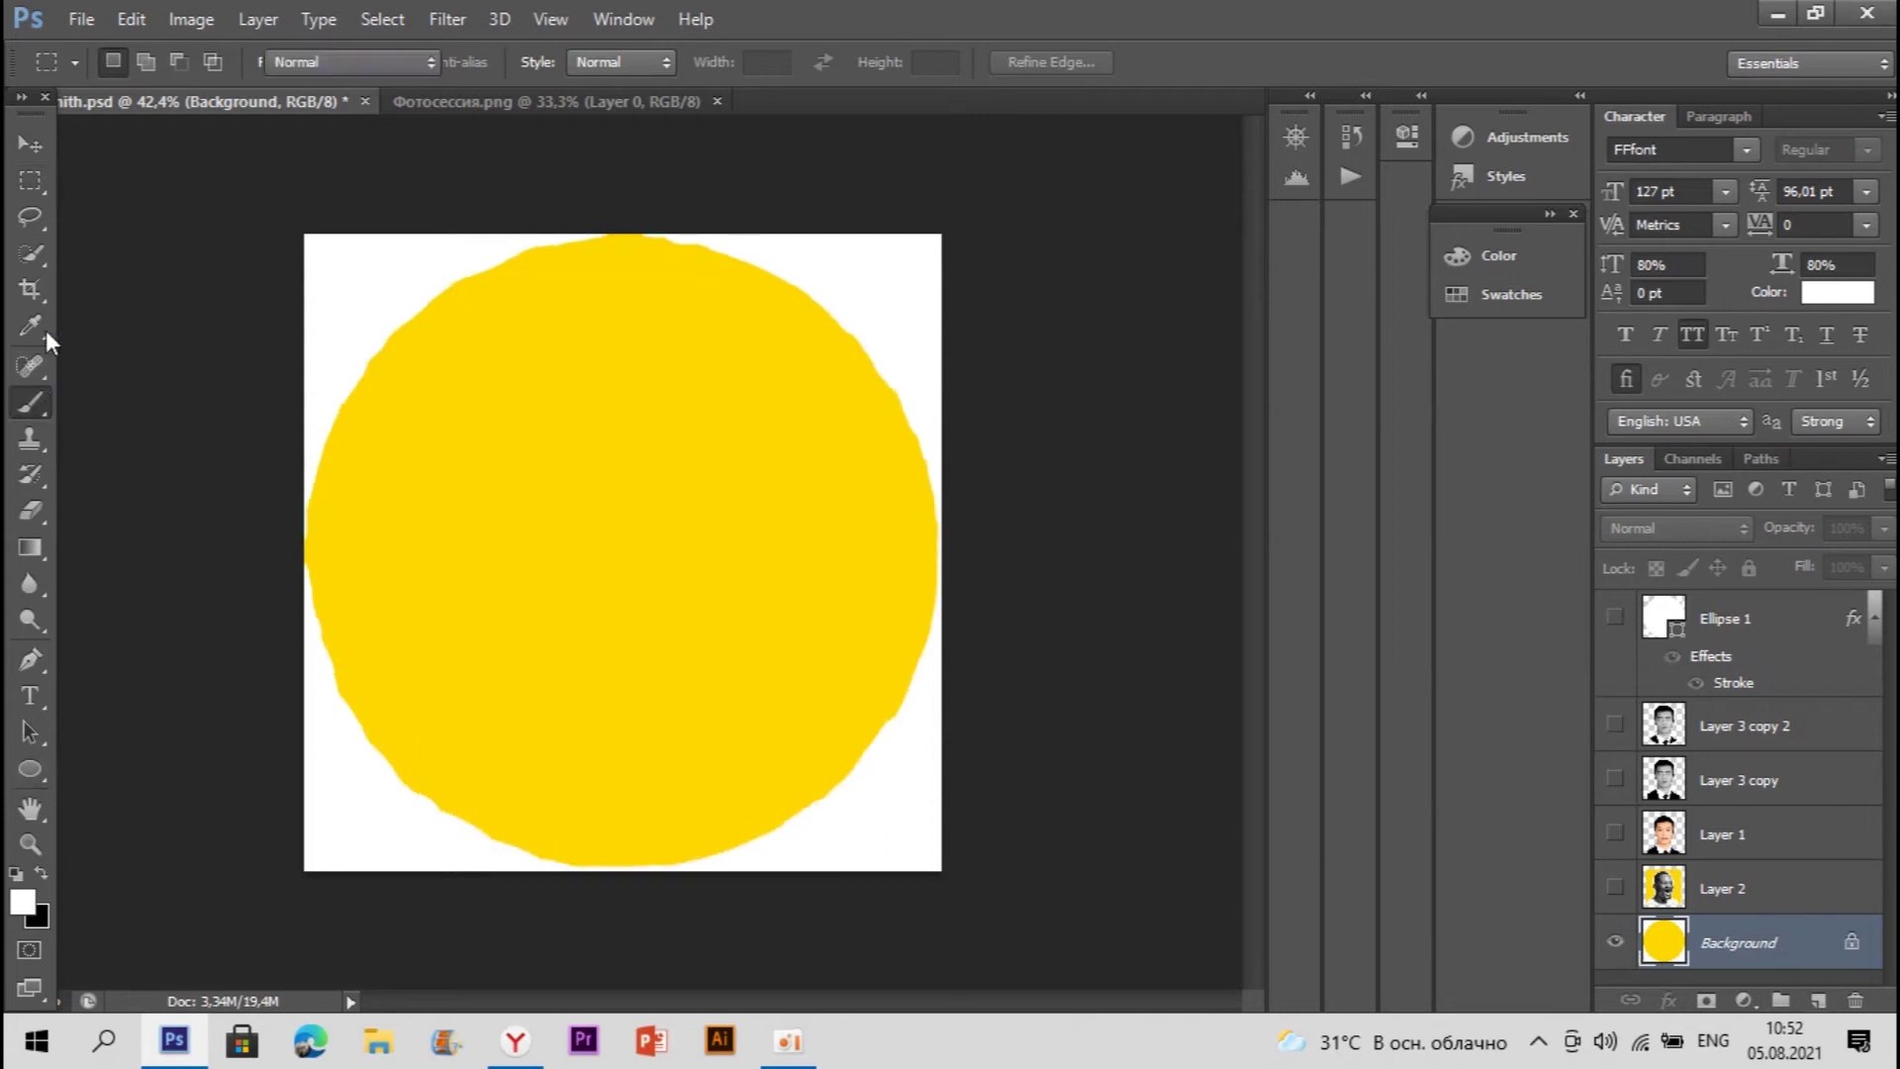
click(145, 63)
click(269, 146)
mouse_move(870, 721)
mouse_down()
mouse_move(85, 792)
mouse_move(870, 603)
mouse_move(1063, 343)
mouse_move(106, 340)
mouse_up()
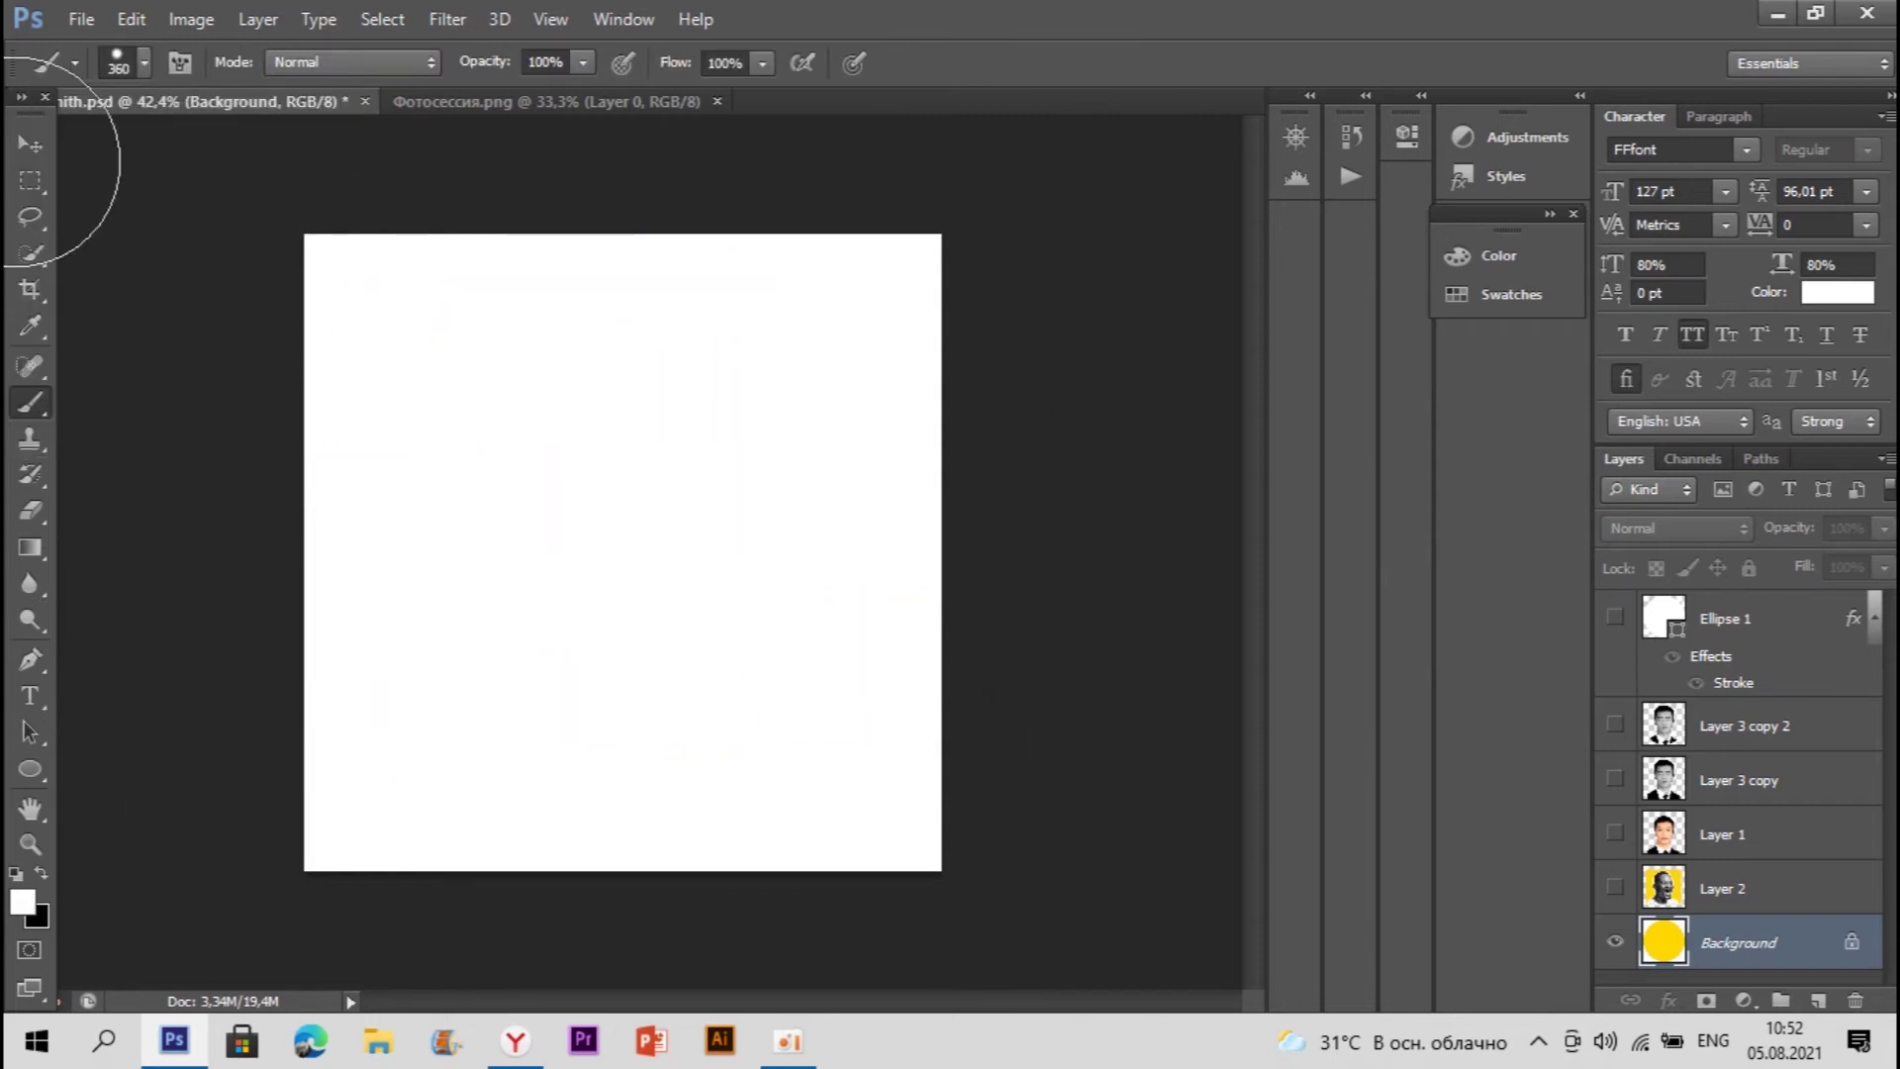
Step: Show Ellipse 1, set its fill opacity to 100% and remove its Stroke effect
click(1782, 631)
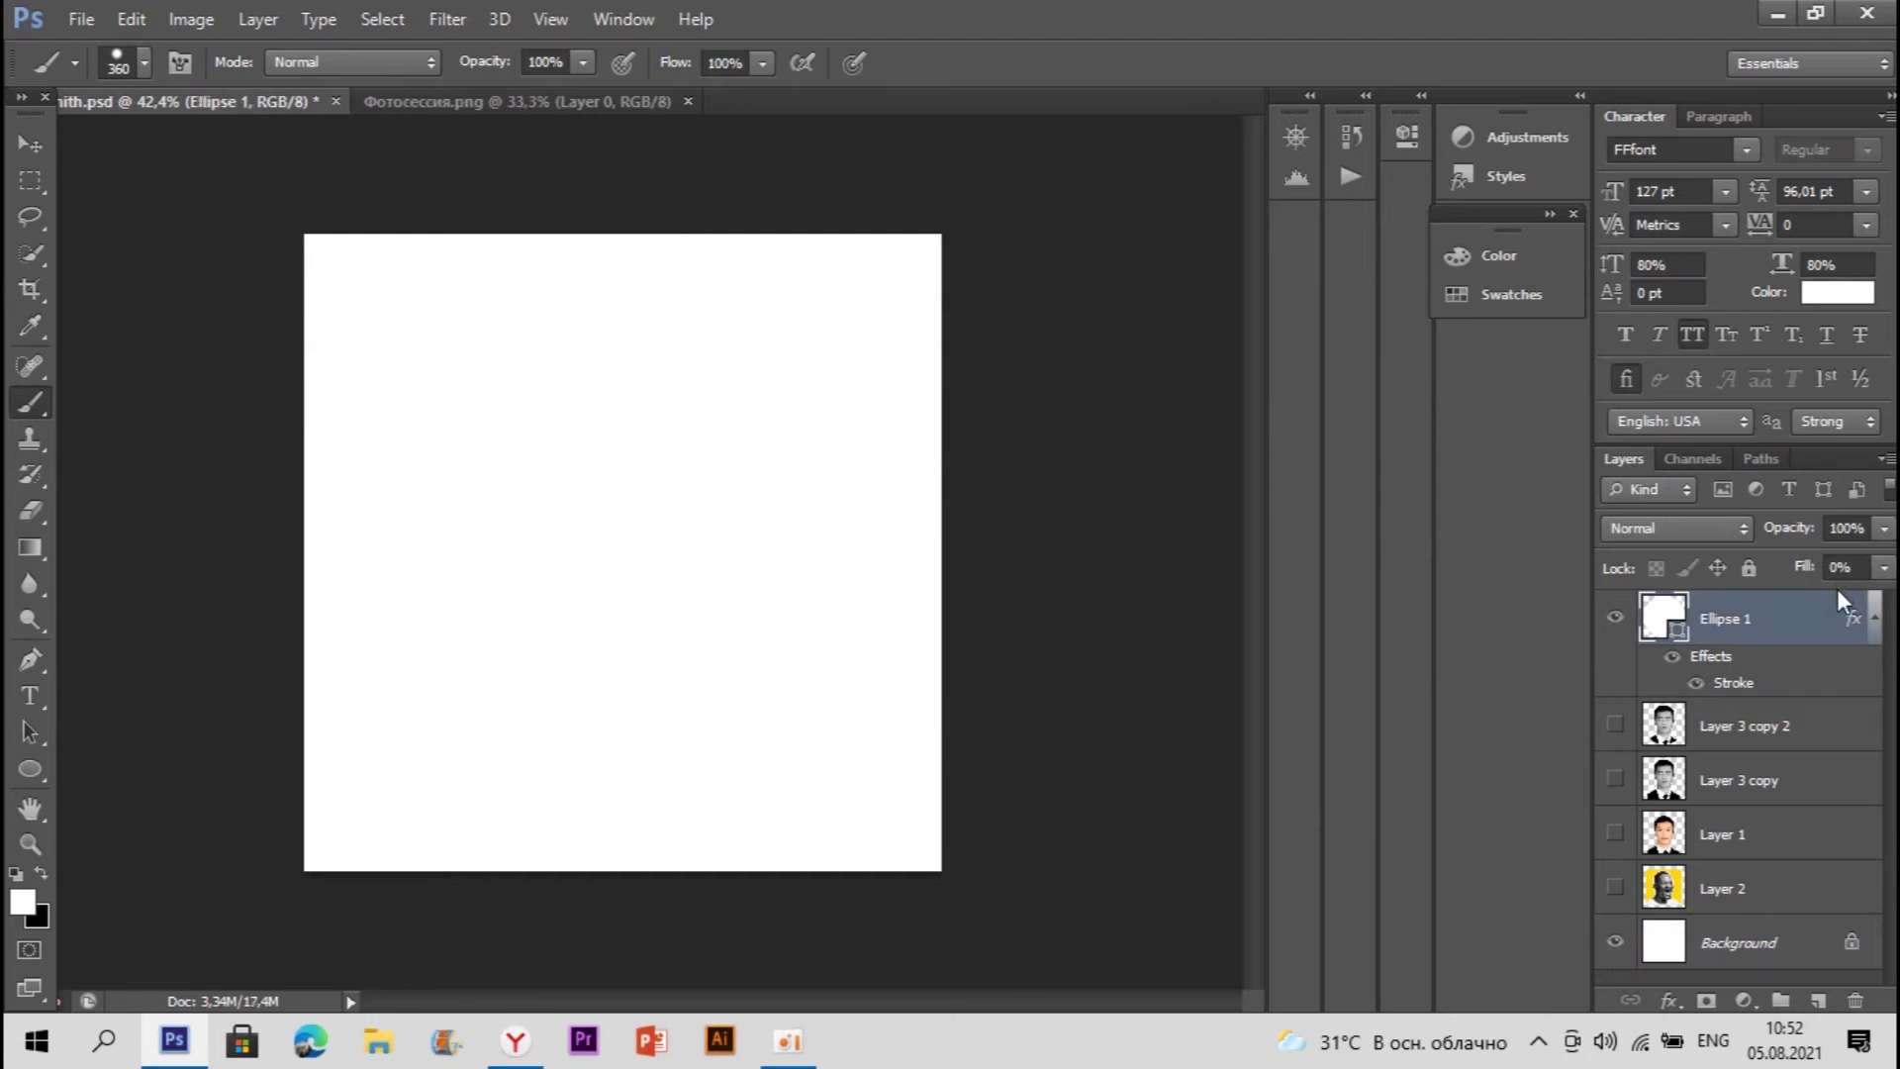
key(m)
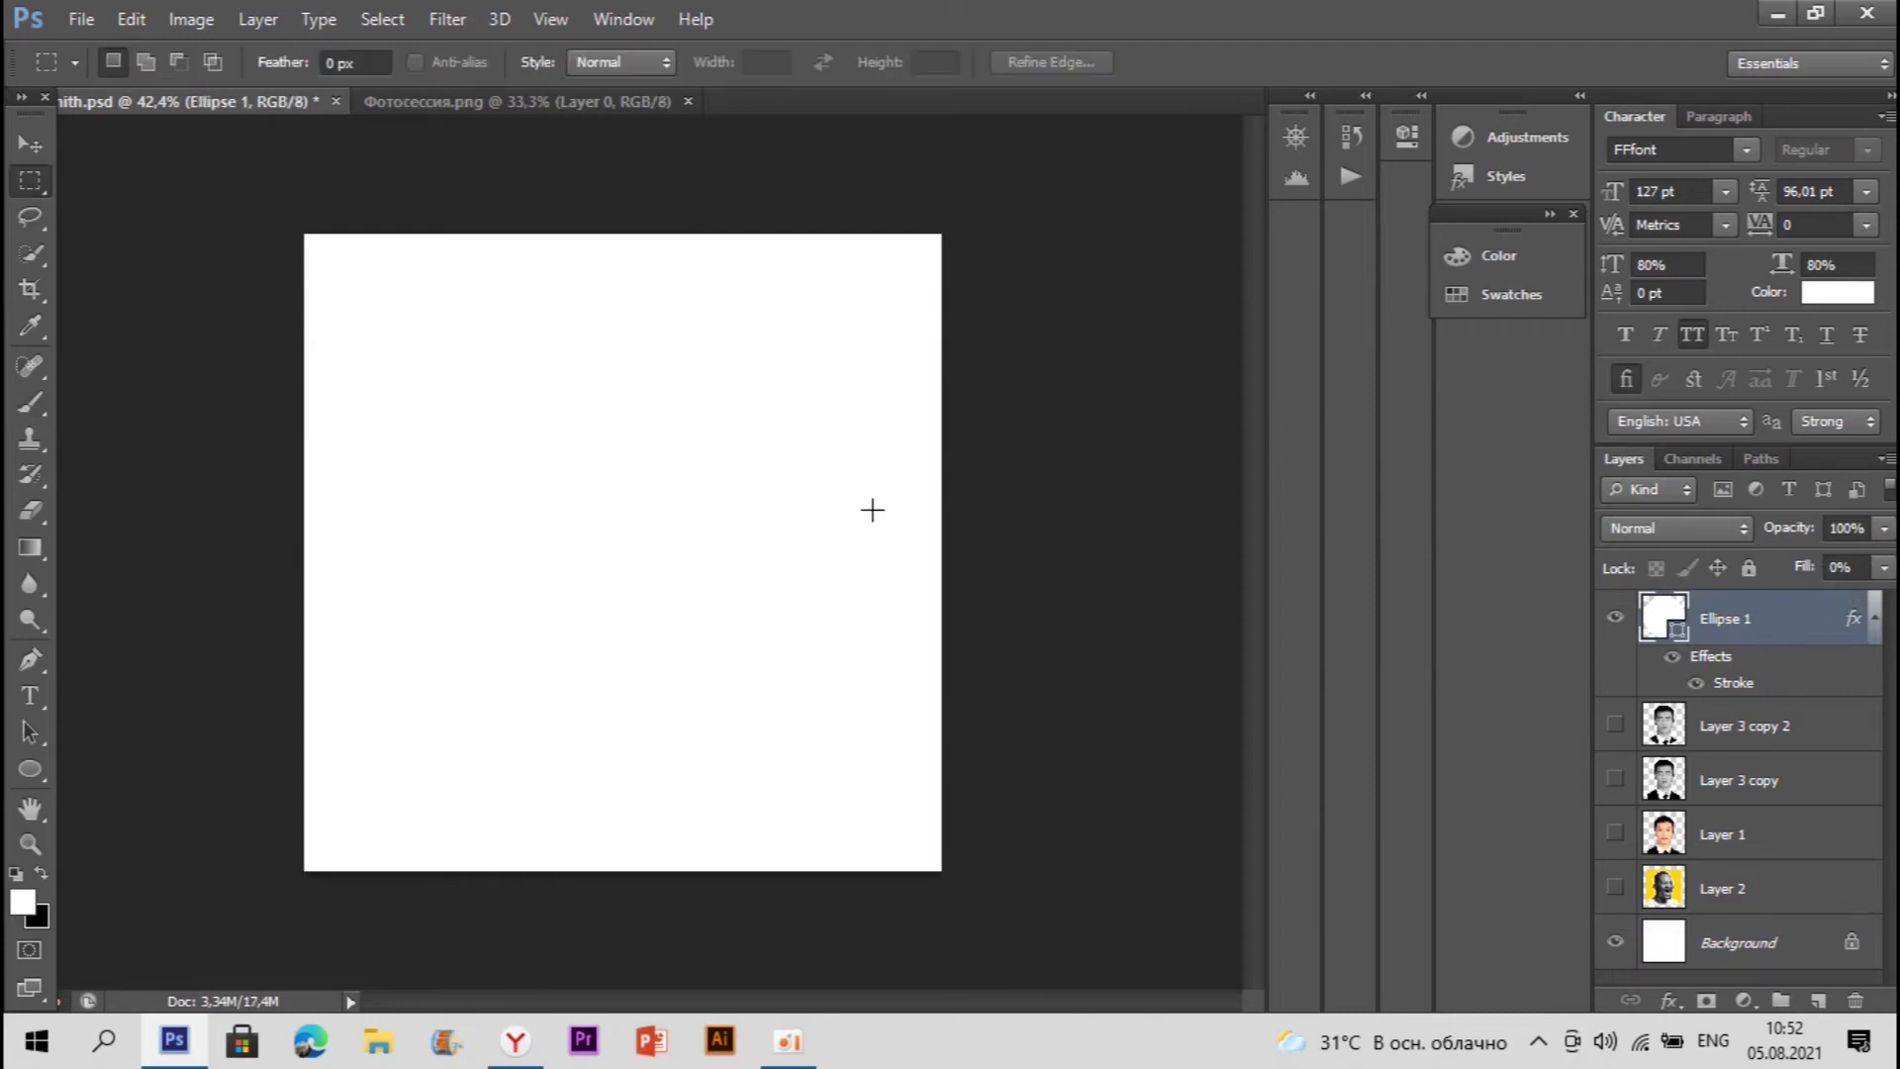
double_click(1803, 626)
key(Tab)
text(100)
click(1102, 447)
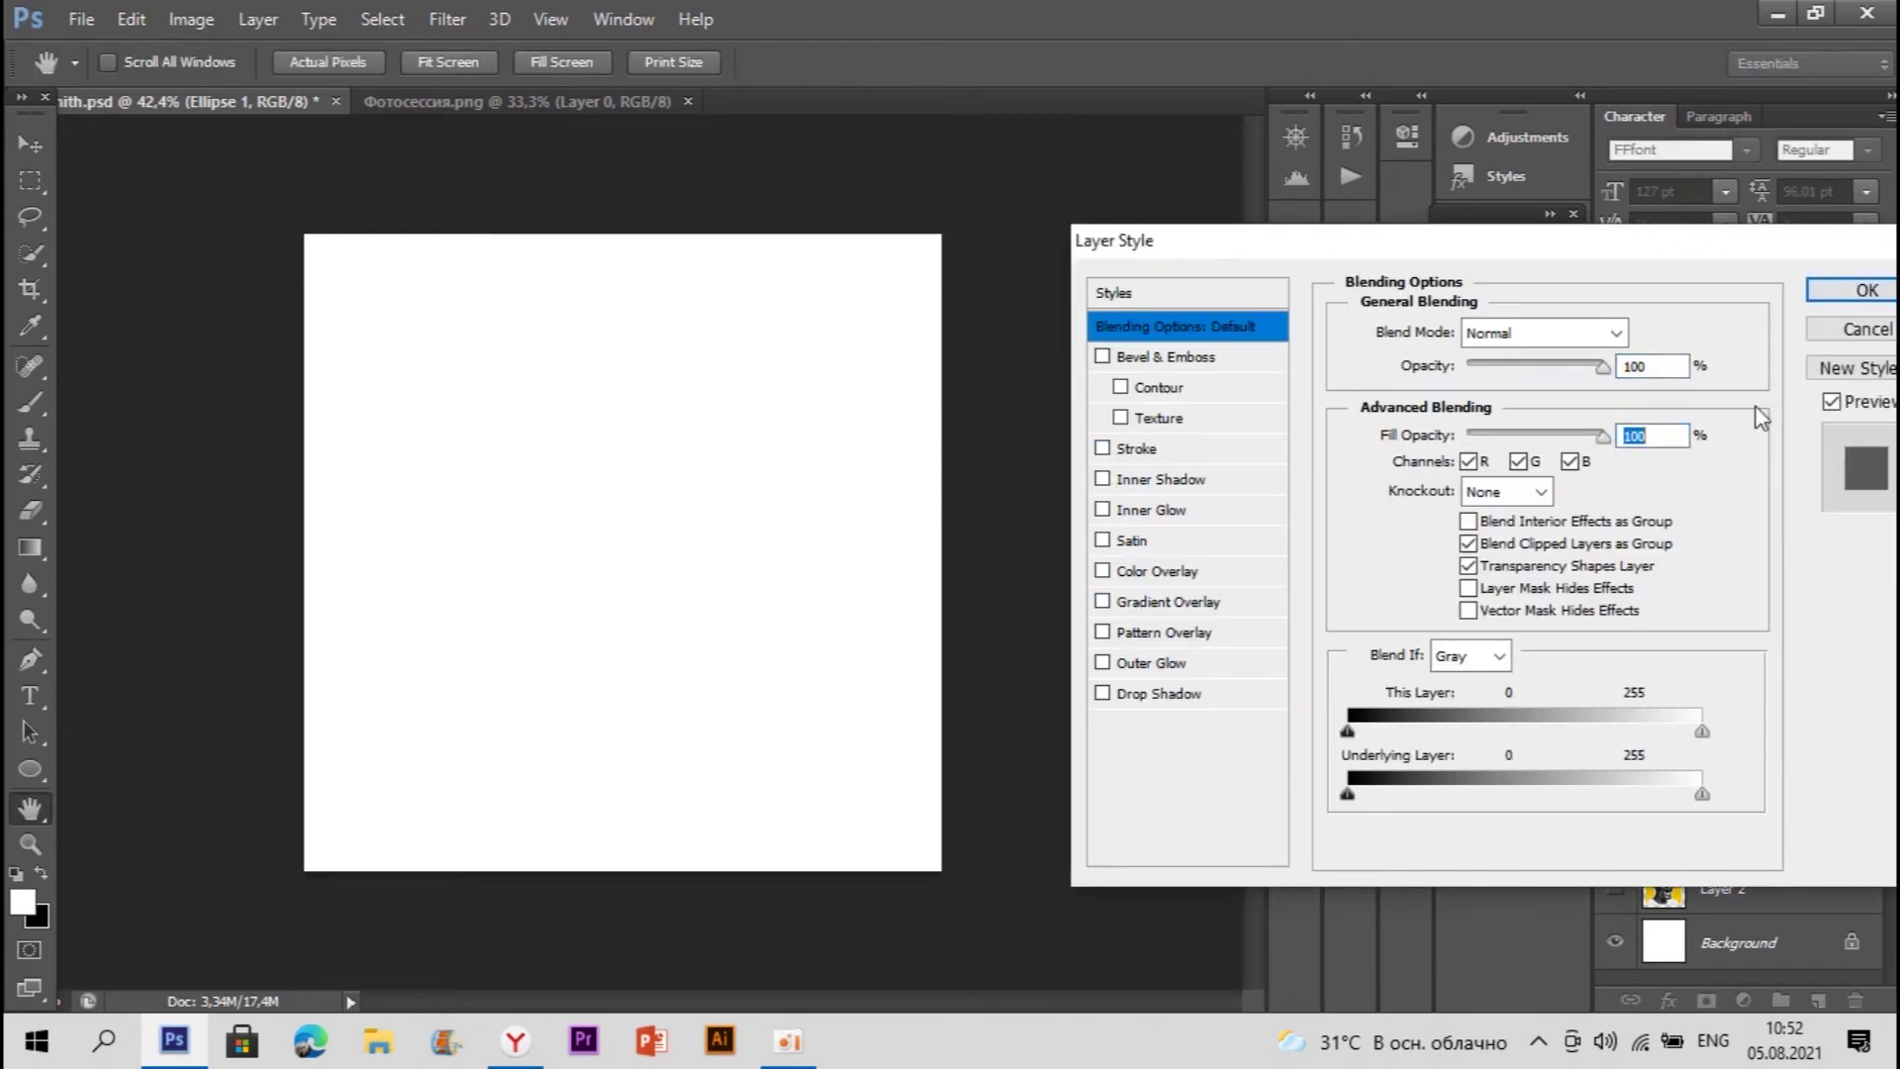
click(1846, 290)
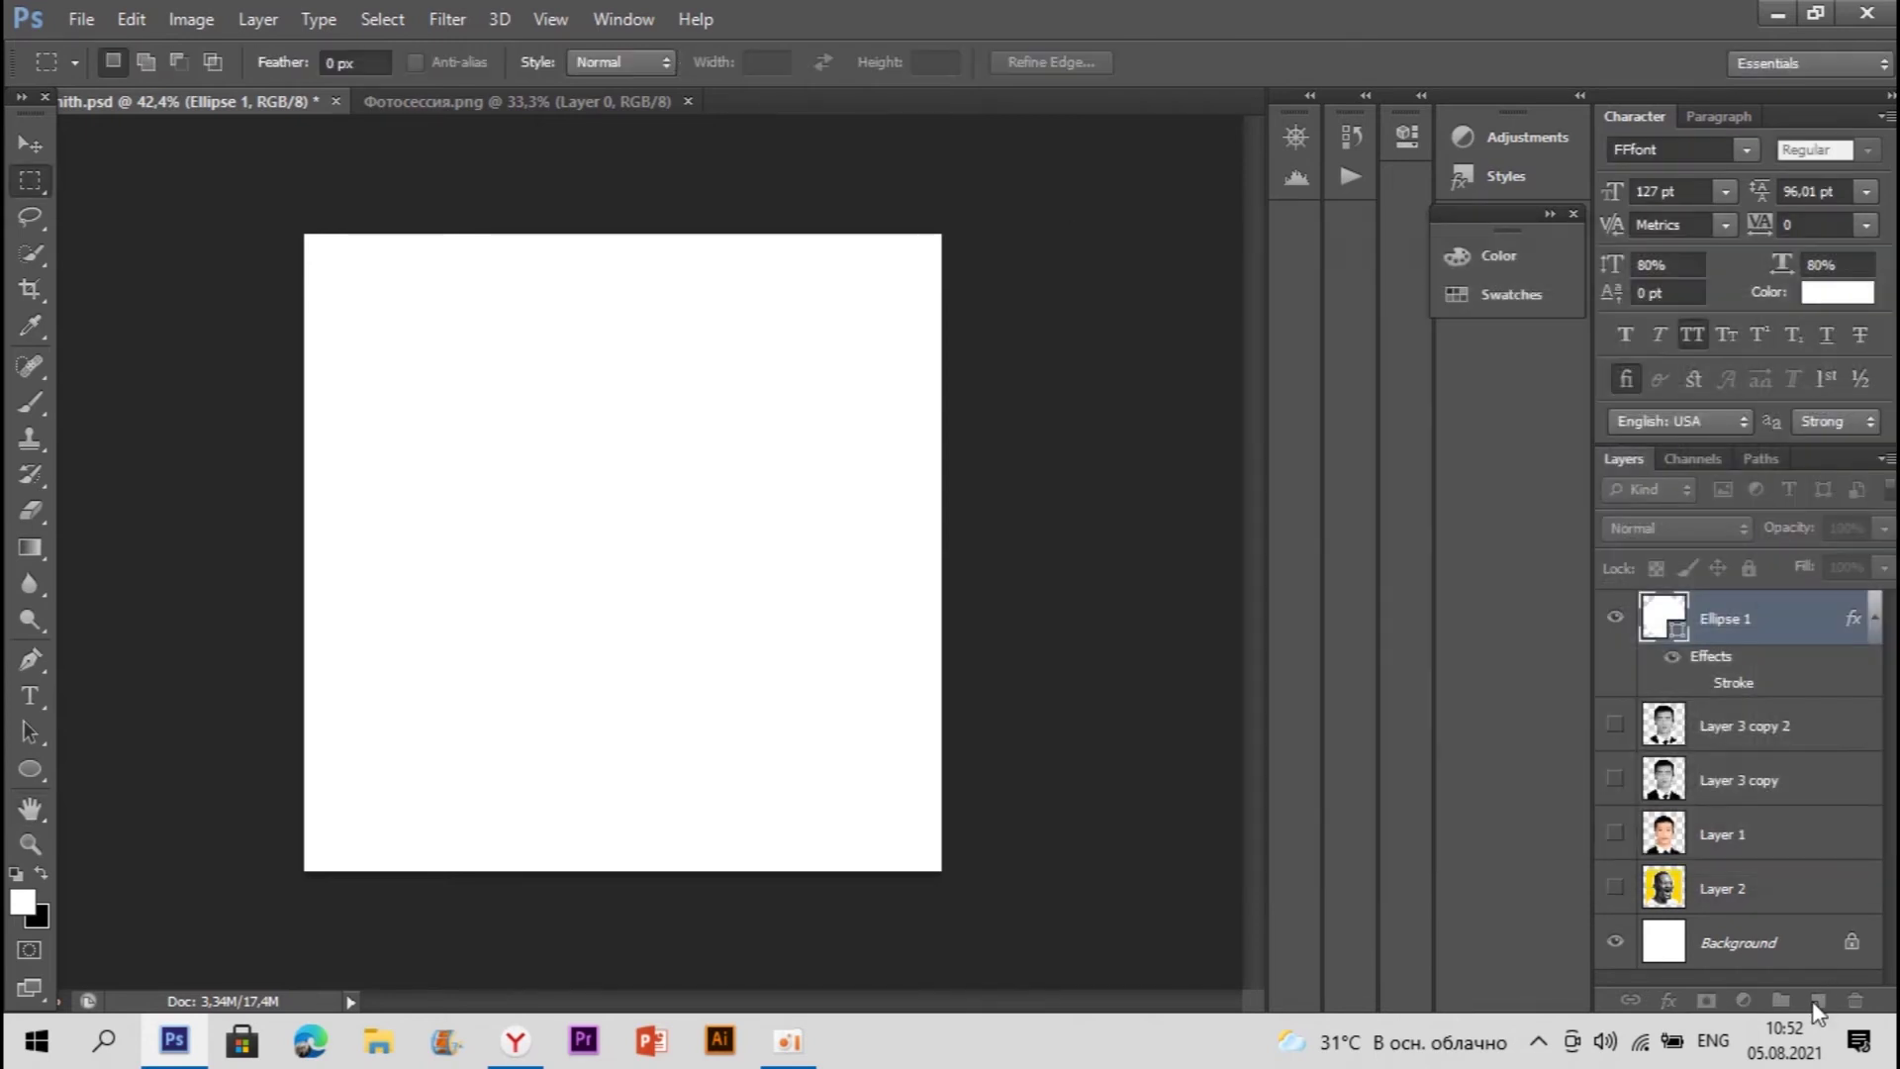
Step: Add a new layer above Ellipse 1, clip it to the ellipse and paint it black with a 2216 px brush
click(1817, 1001)
right_click(1771, 618)
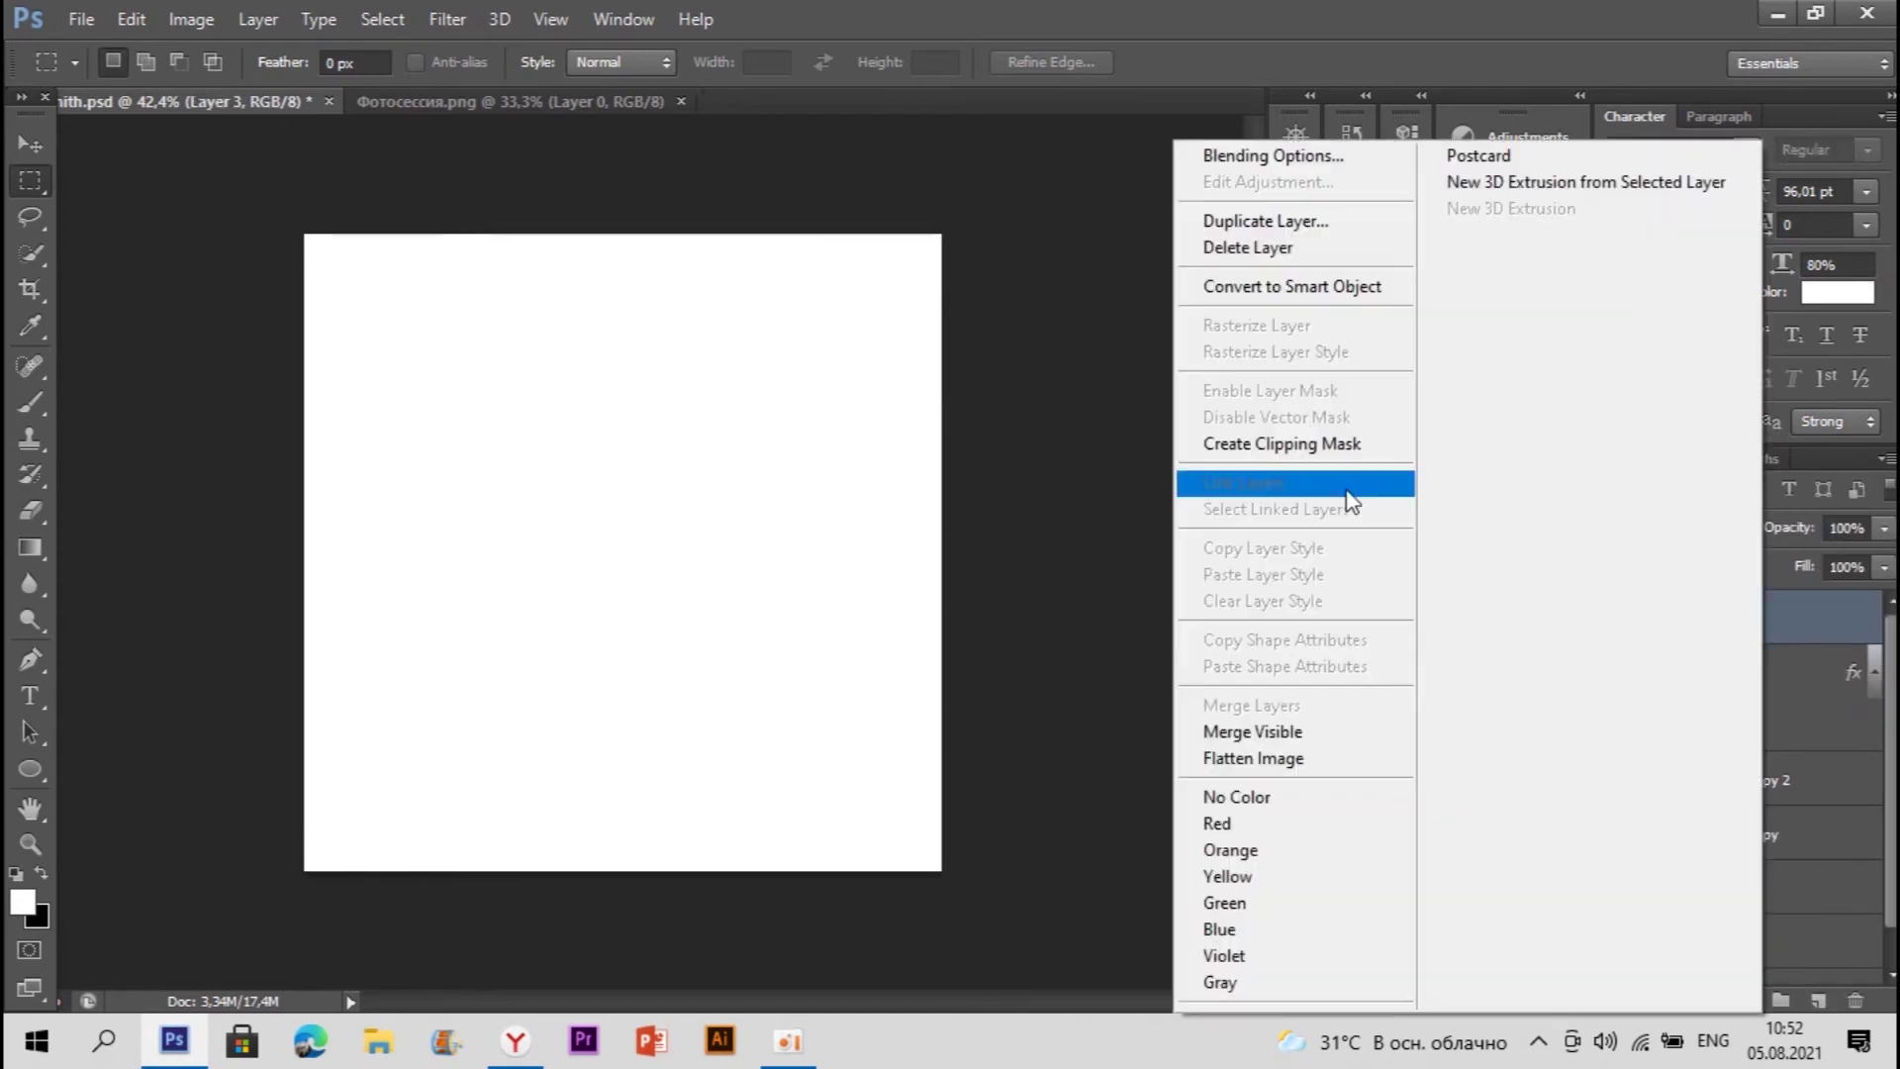
click(1322, 445)
click(30, 402)
key(x)
click(138, 70)
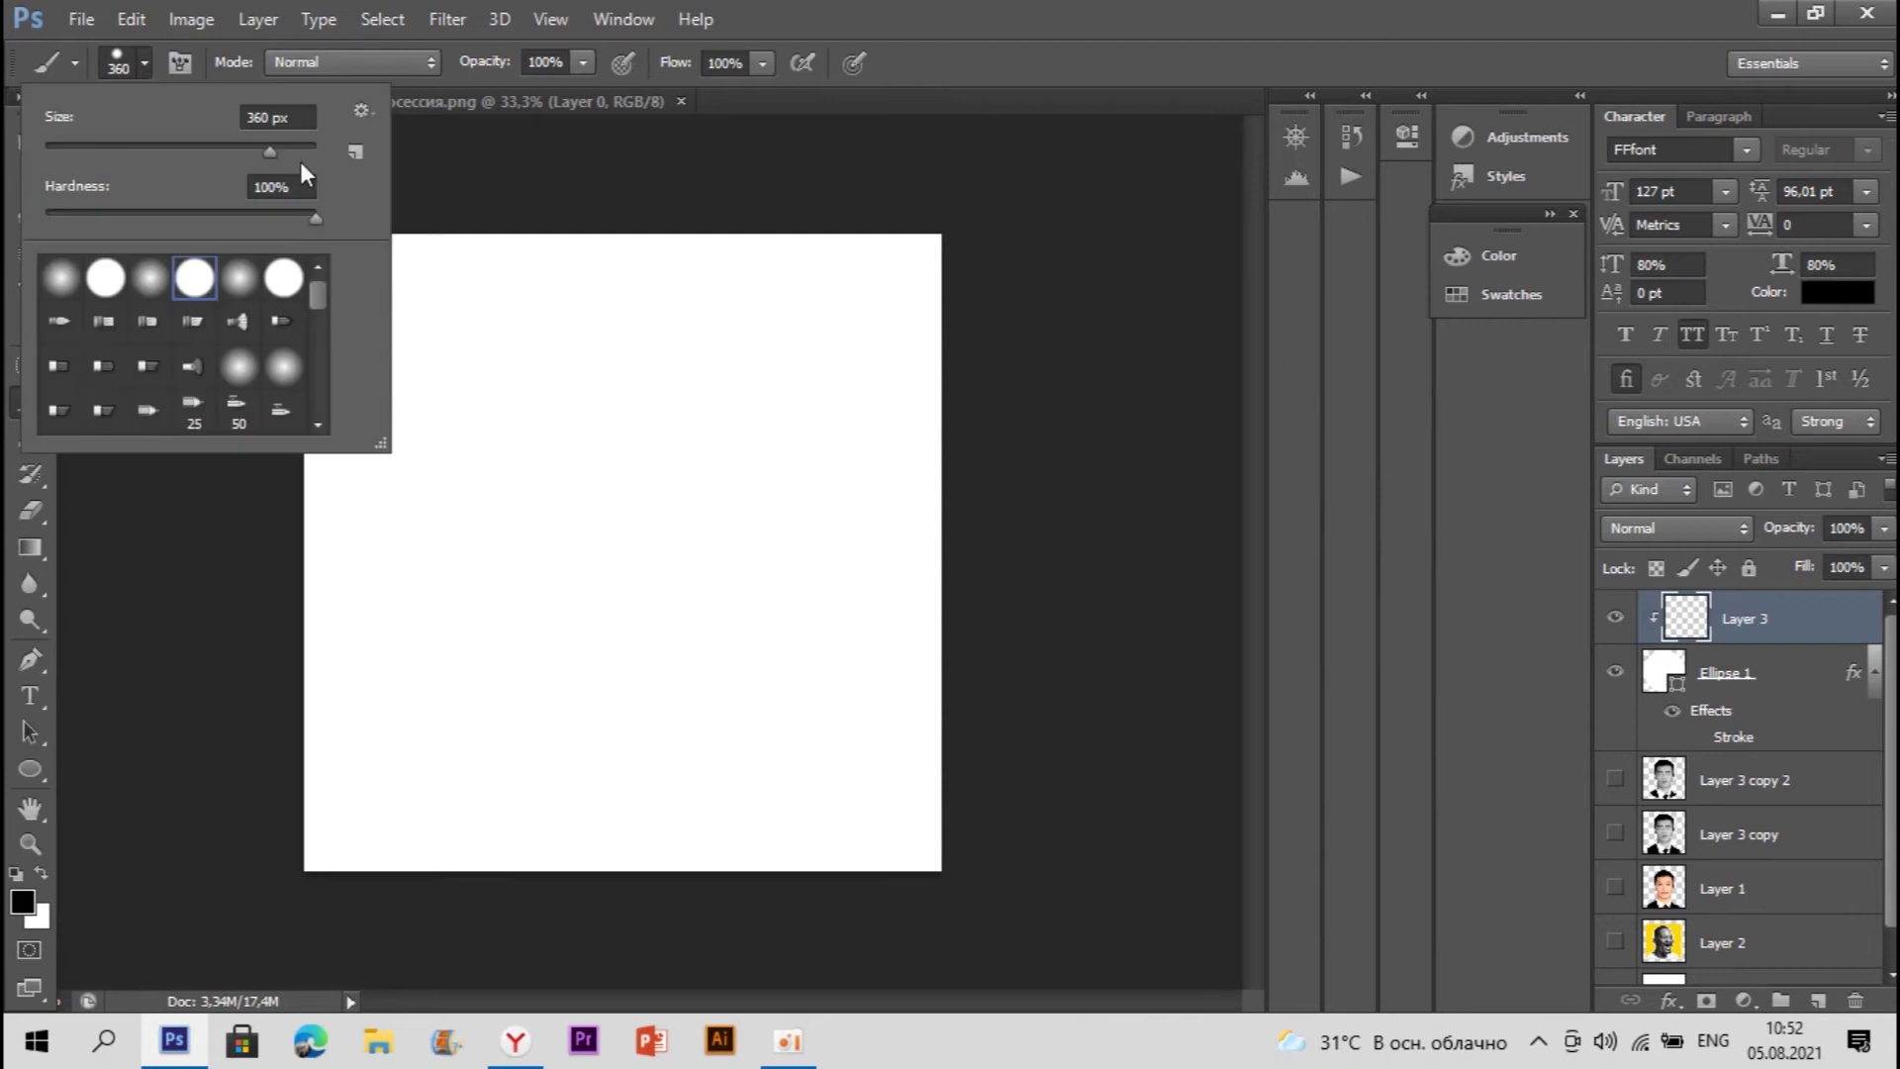
click(299, 148)
click(772, 505)
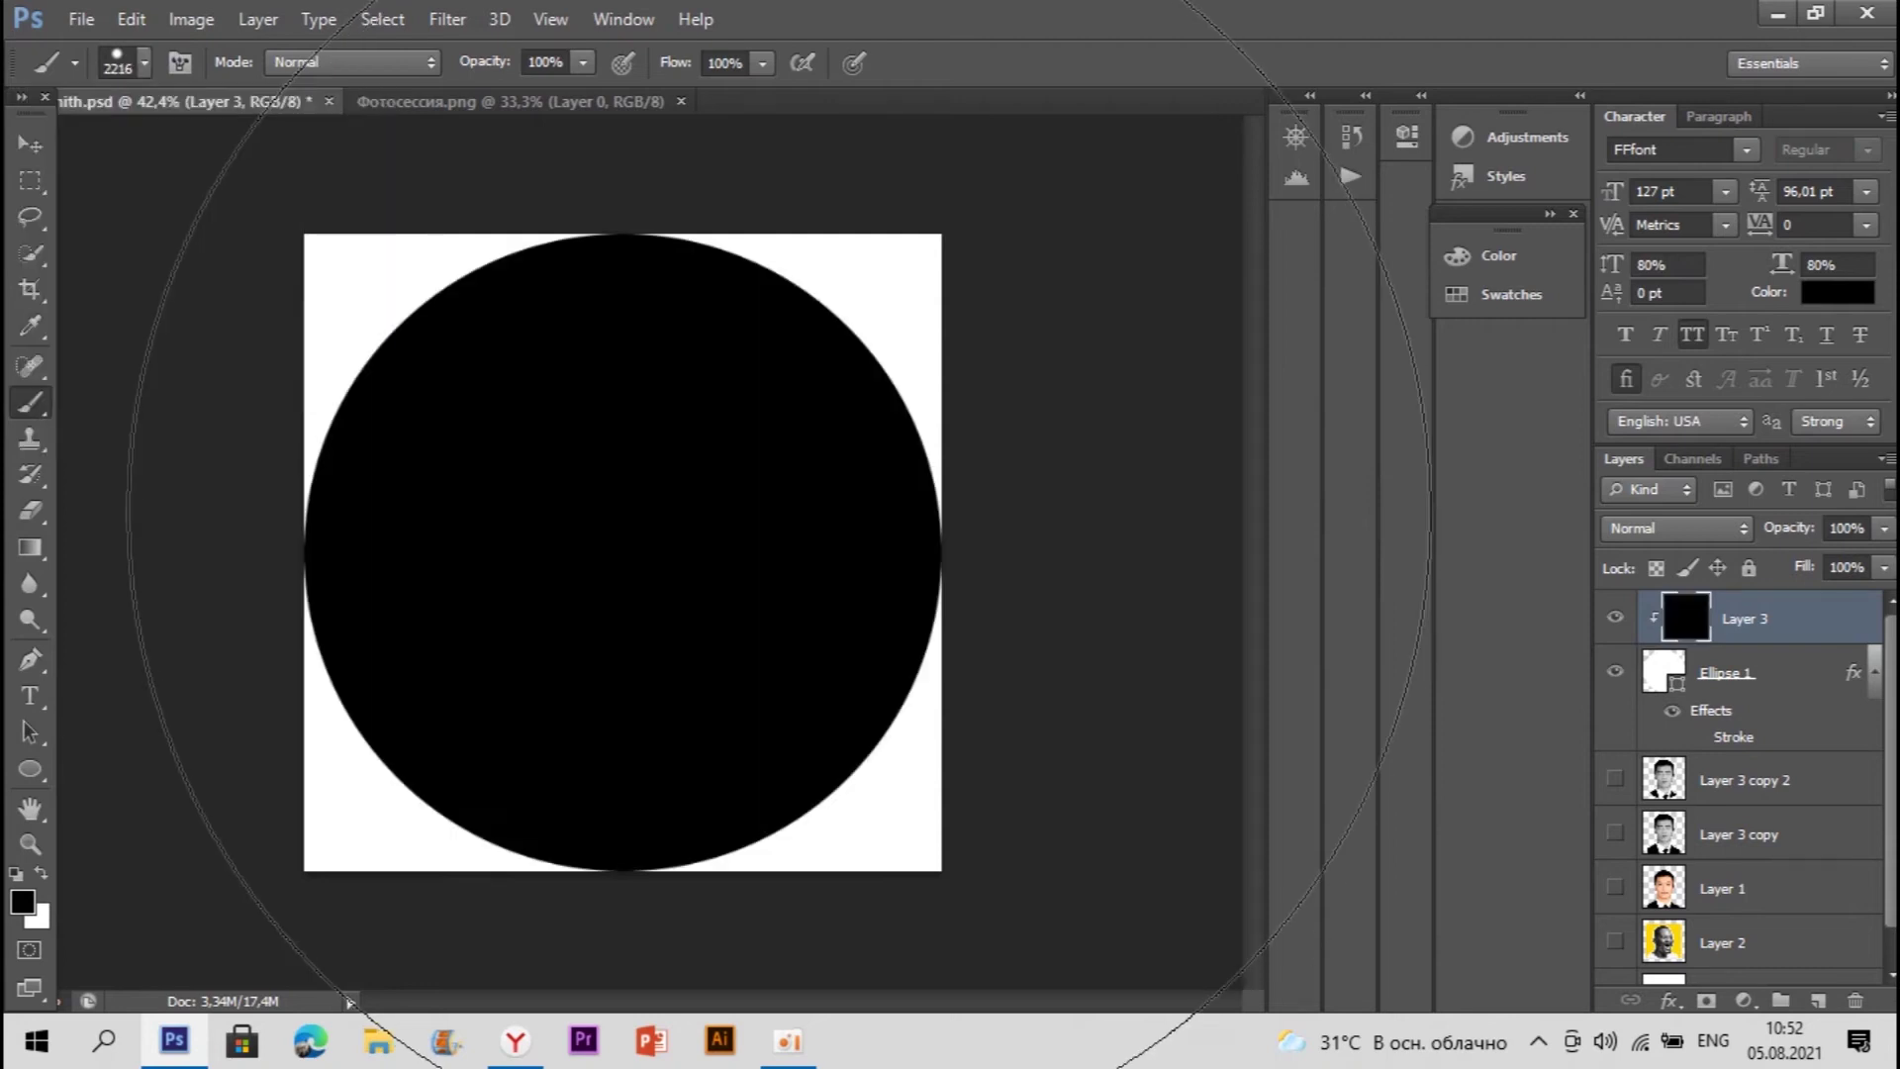
Step: Scale Ellipse 1 down around its centre with Free Transform, leaving a white margin around the circle
click(30, 216)
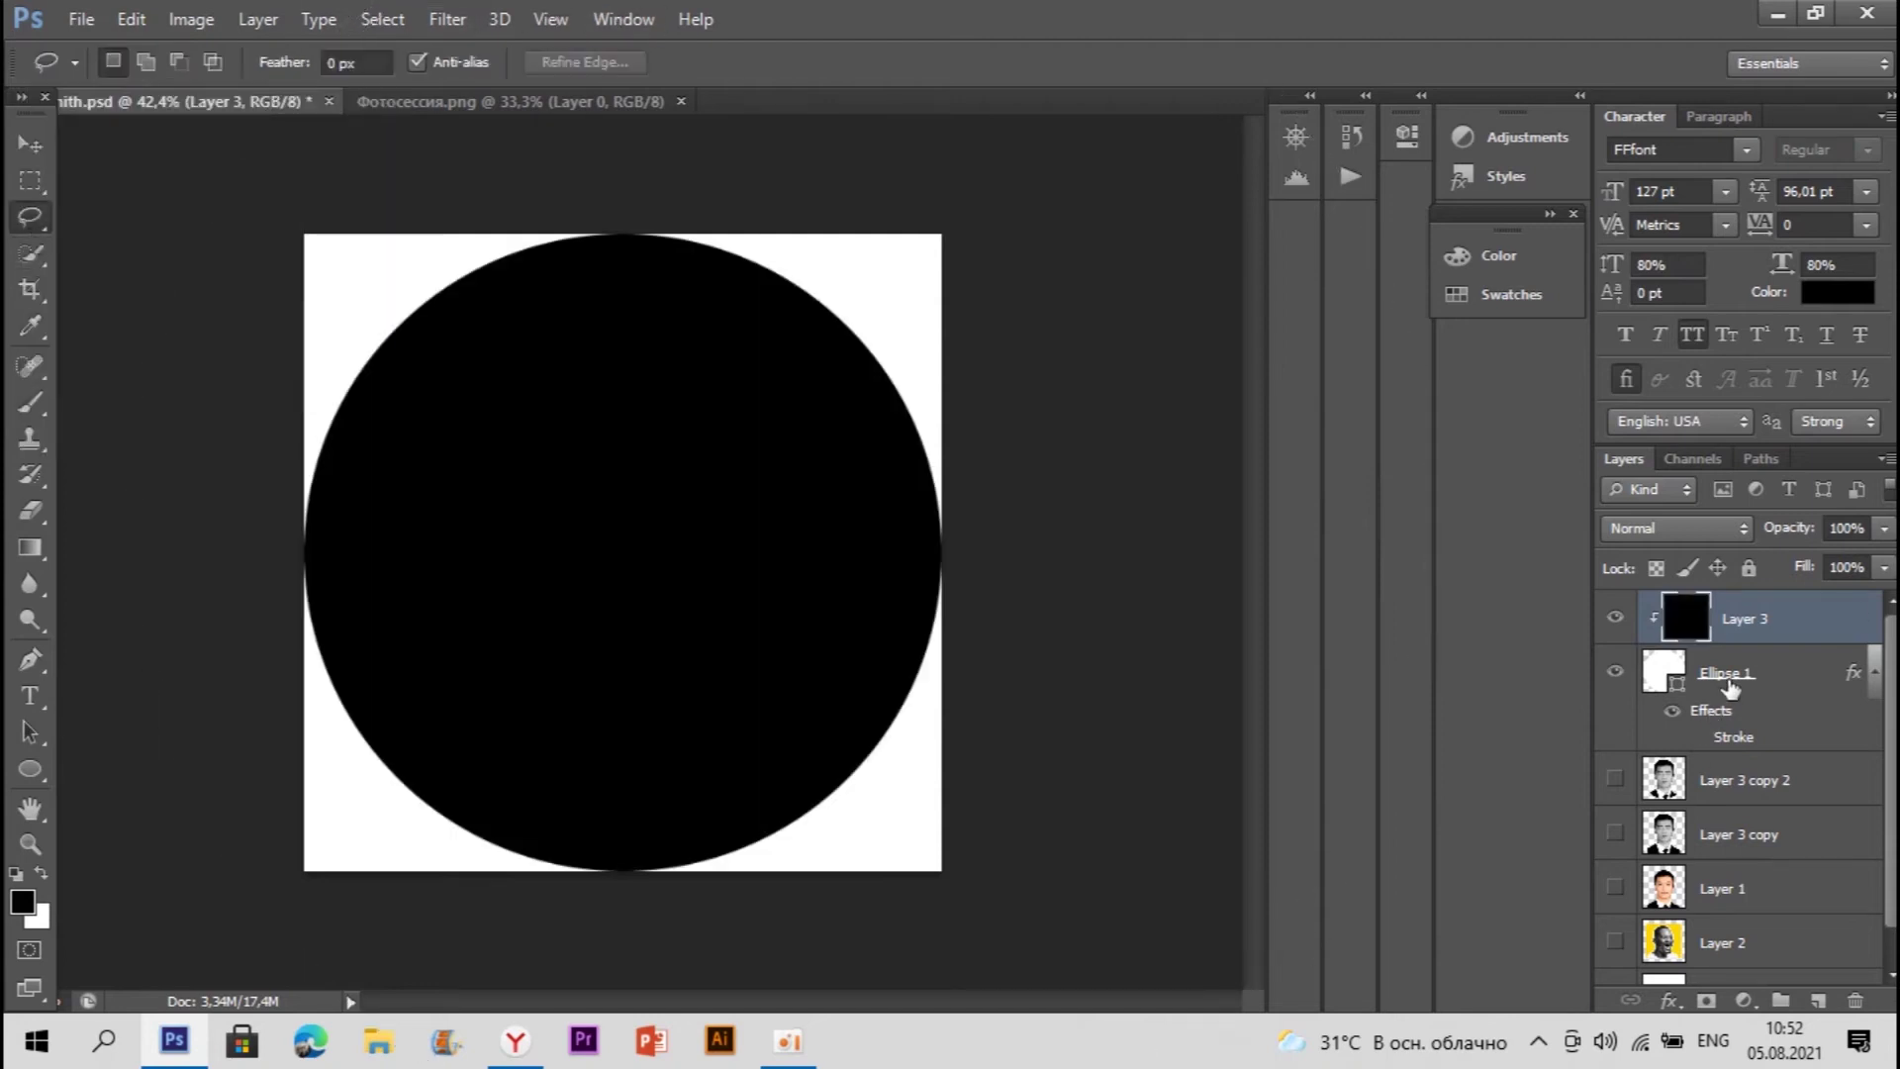
click(1730, 687)
right_click(792, 534)
click(940, 766)
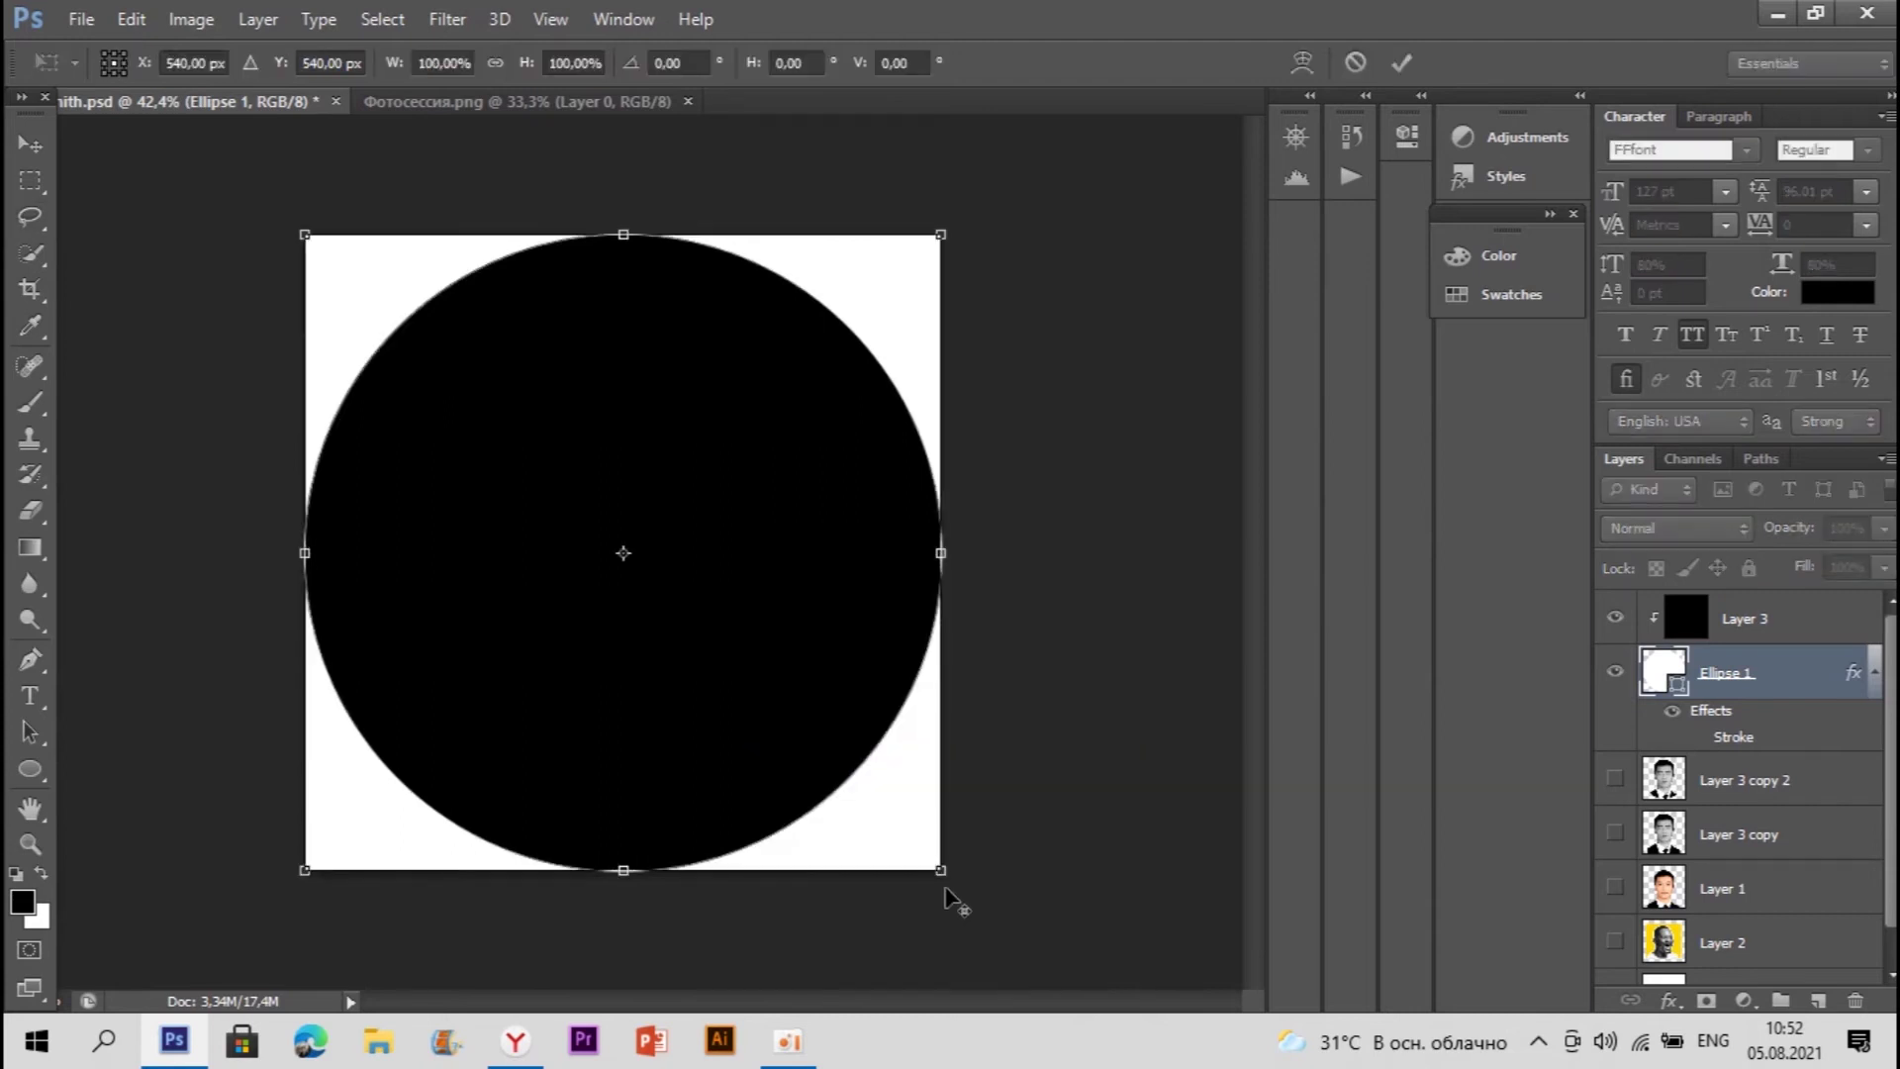
drag(943, 874, 864, 831)
key(Return)
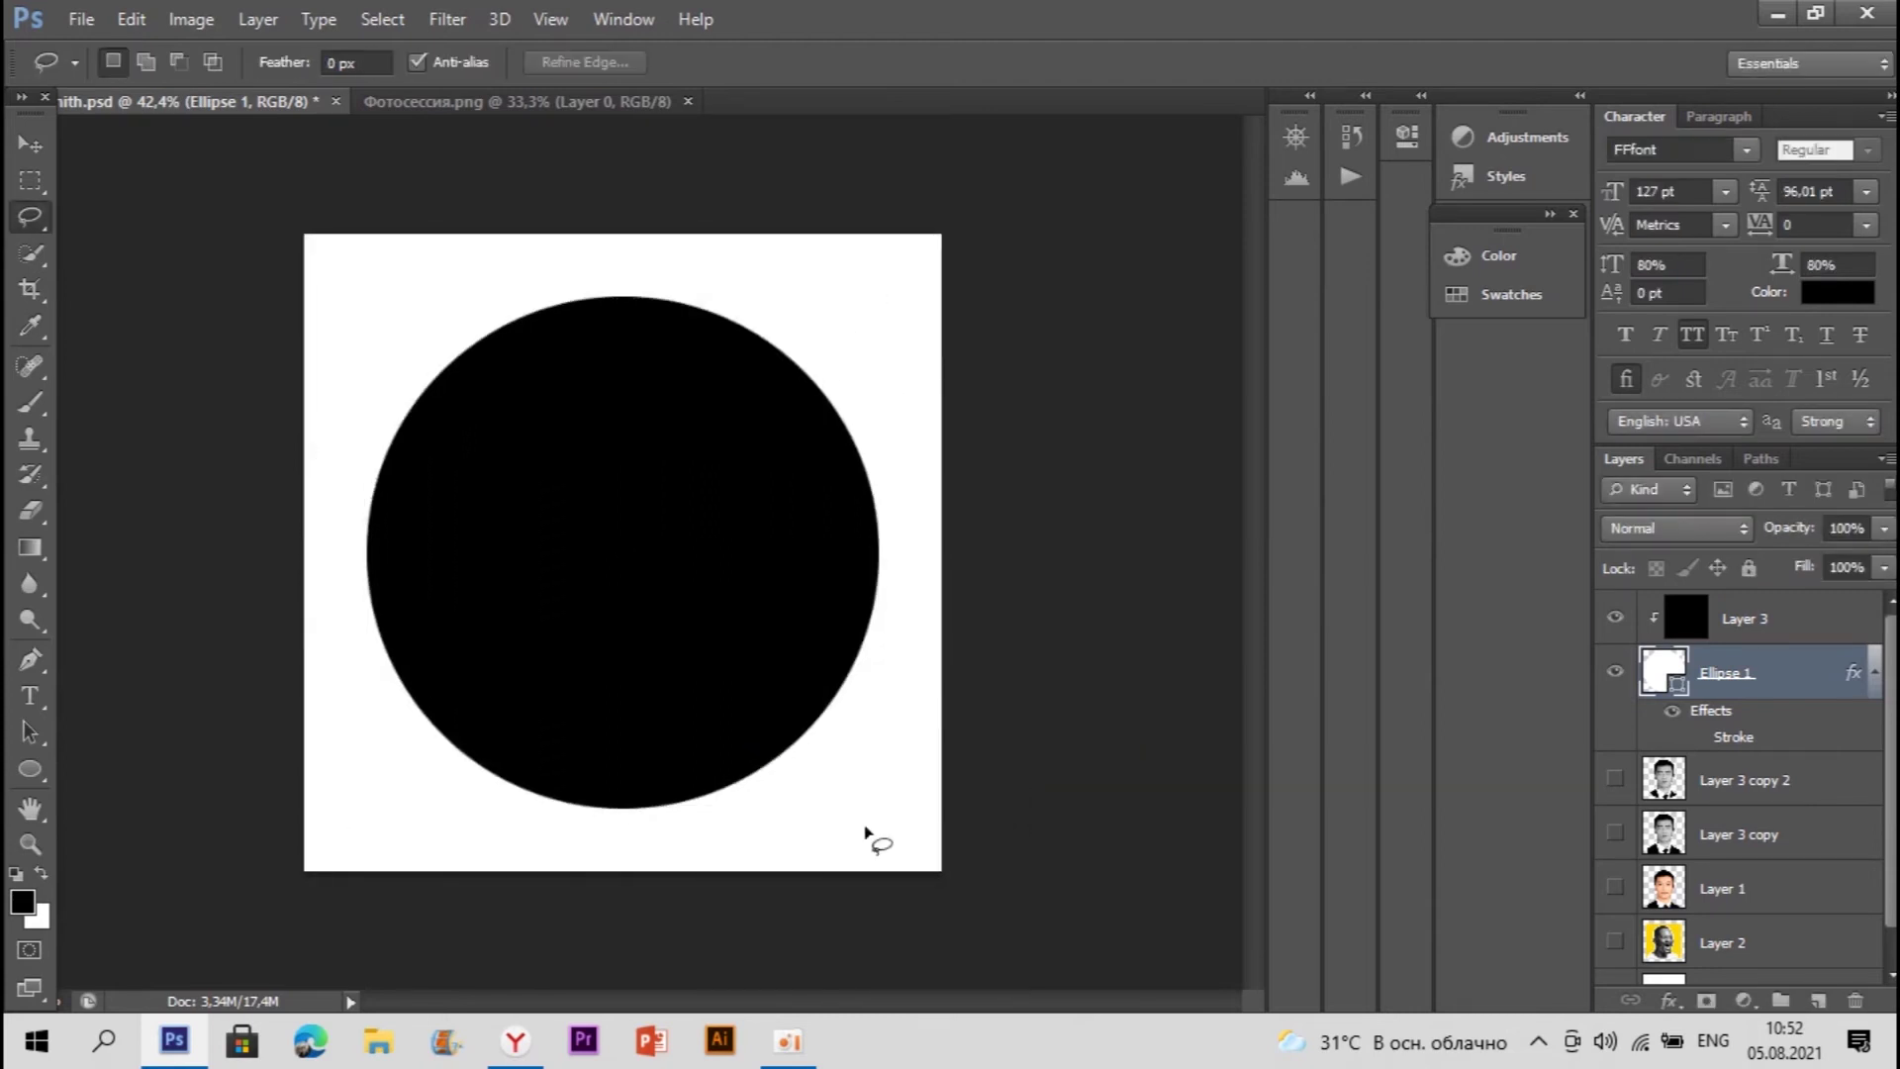
Step: Duplicate the colour portrait on Layer 1, hide the original and move the copy to the top of the layer stack
click(1754, 639)
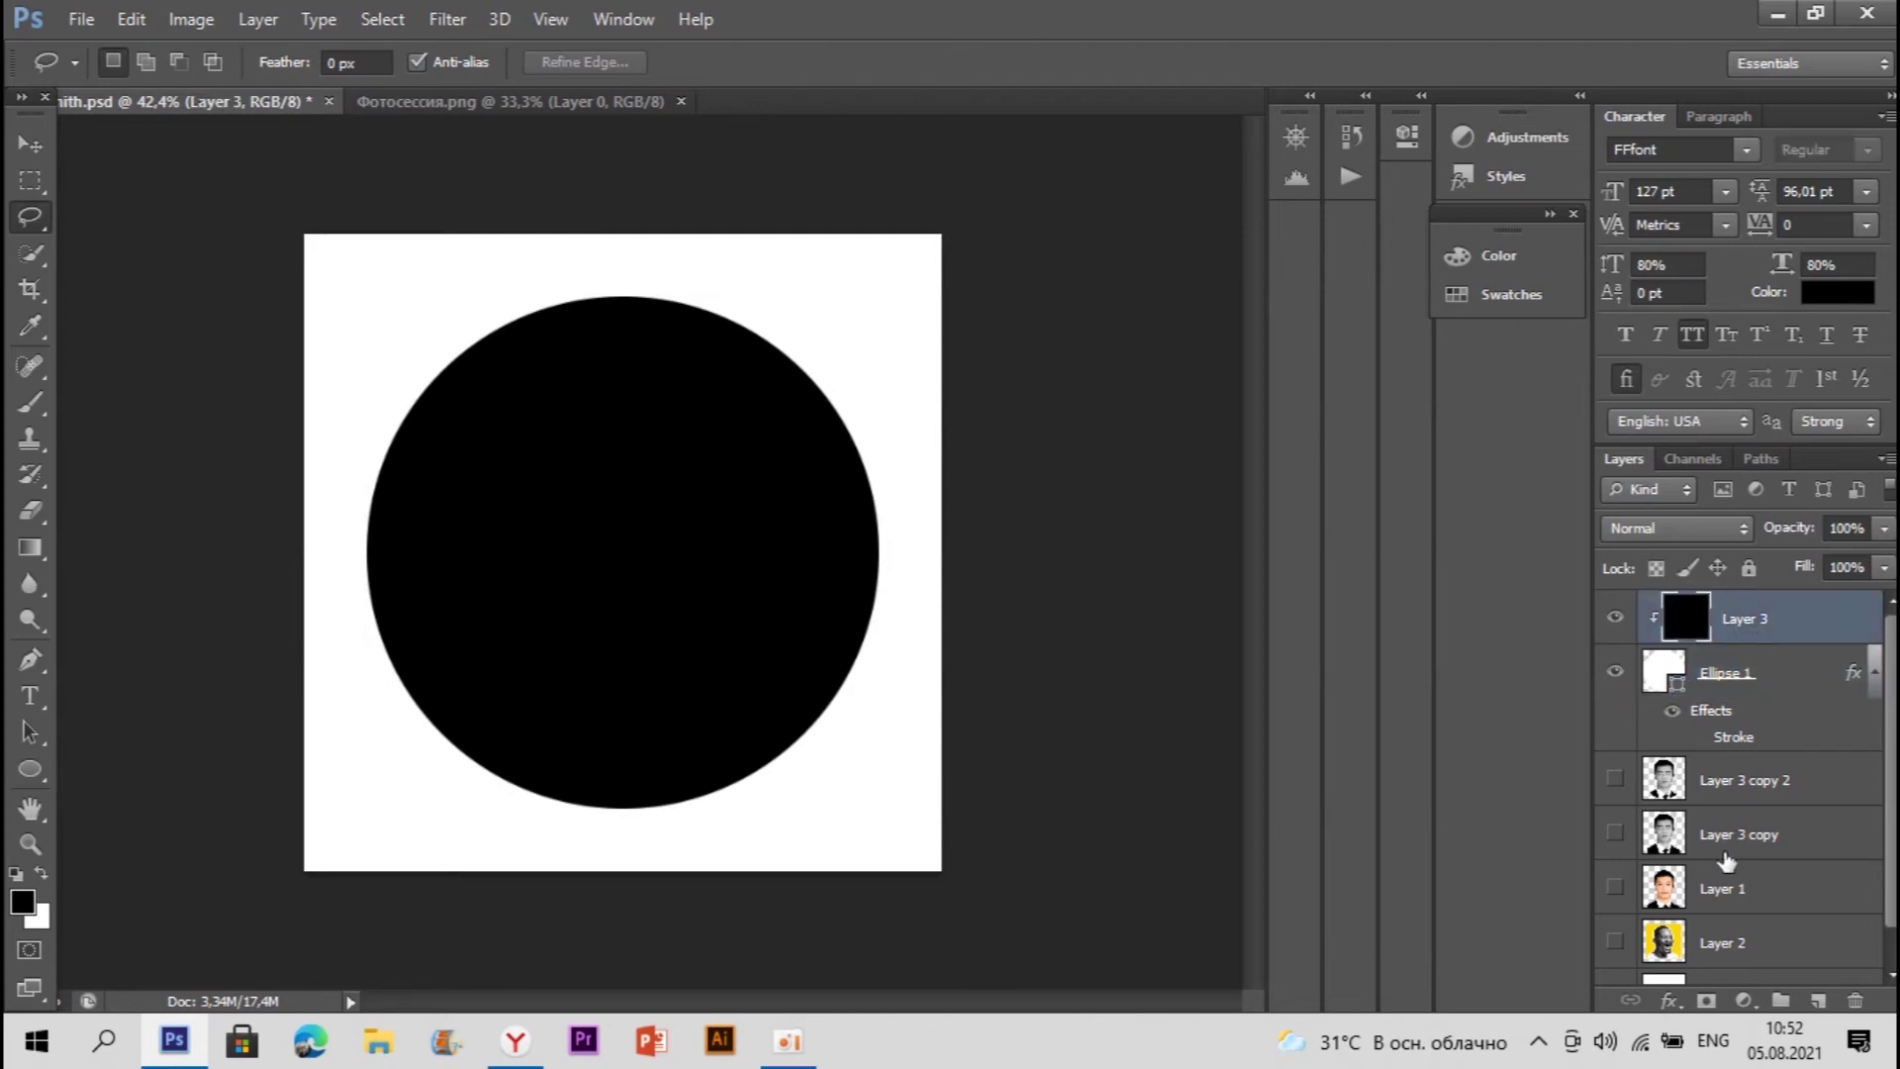
click(1727, 891)
click(1616, 888)
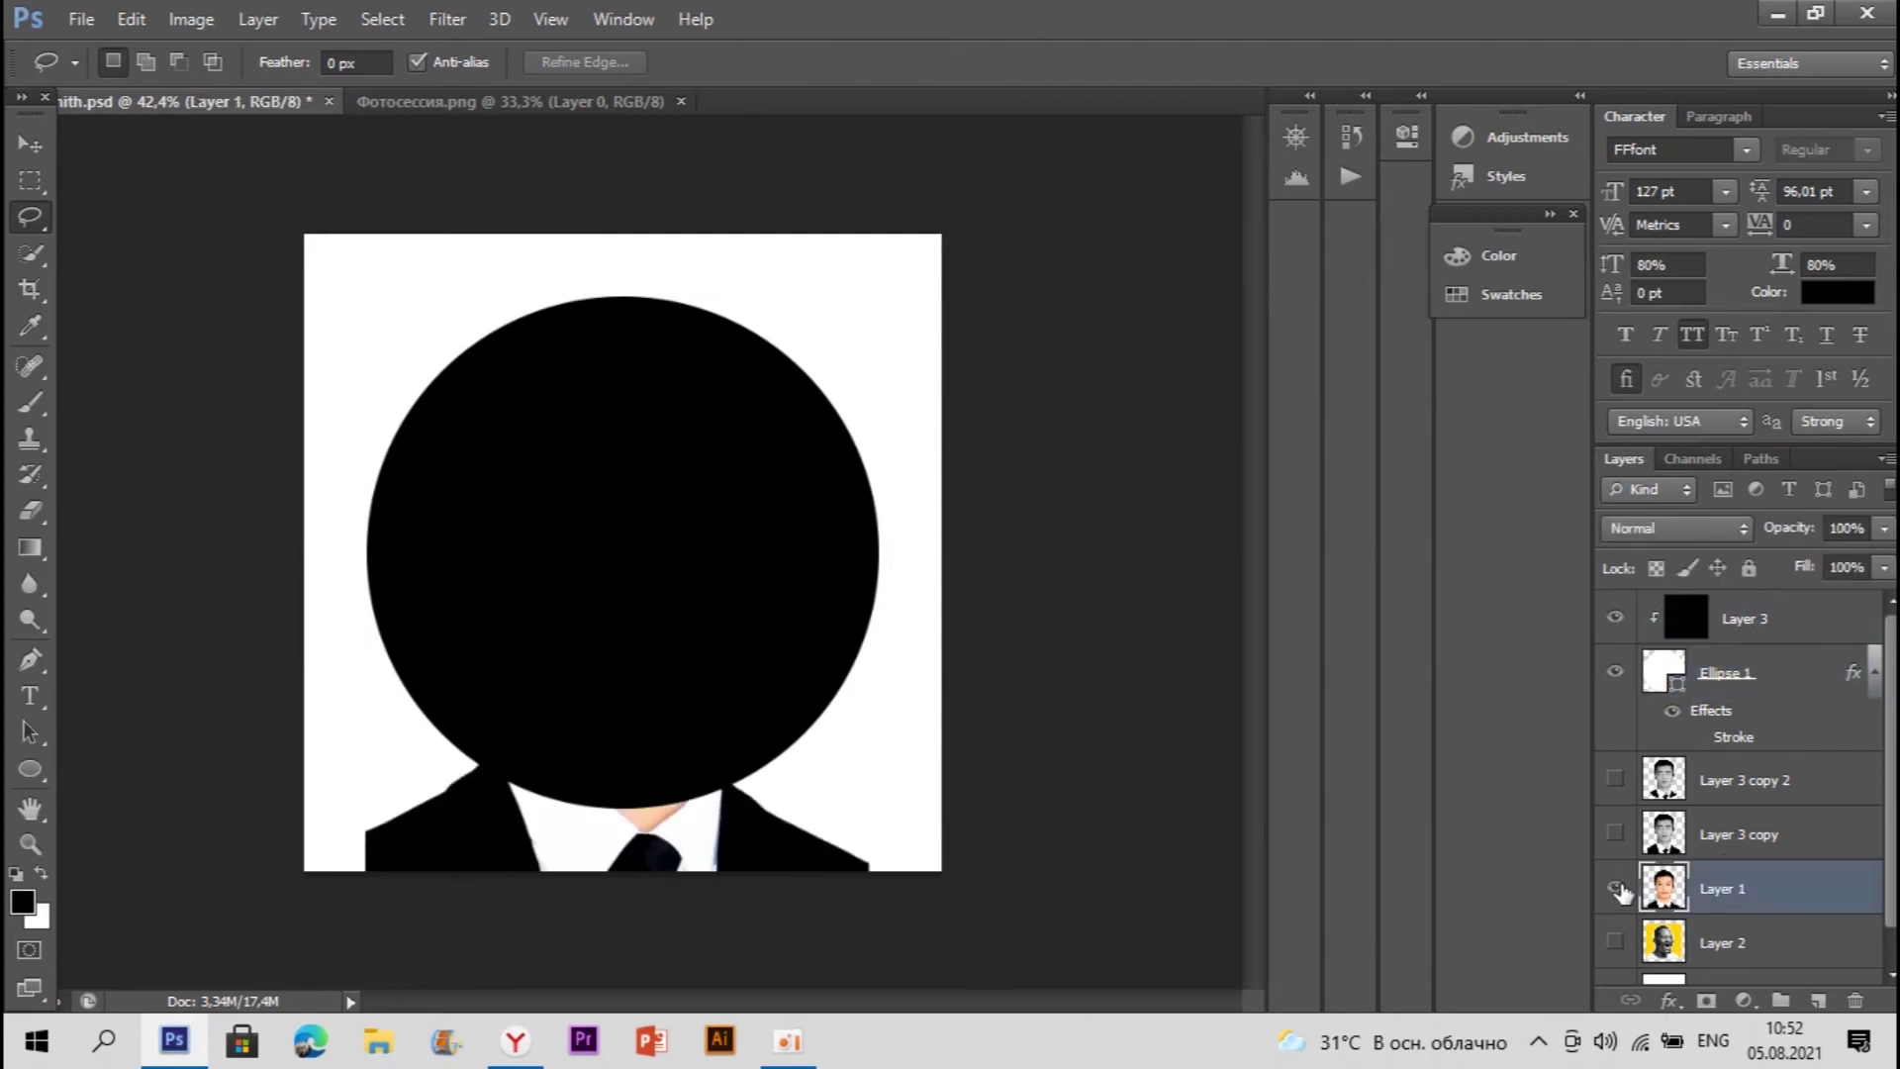
key(ctrl+j)
click(1611, 945)
drag(1778, 900, 1769, 607)
right_click(630, 371)
click(786, 614)
drag(879, 297, 755, 358)
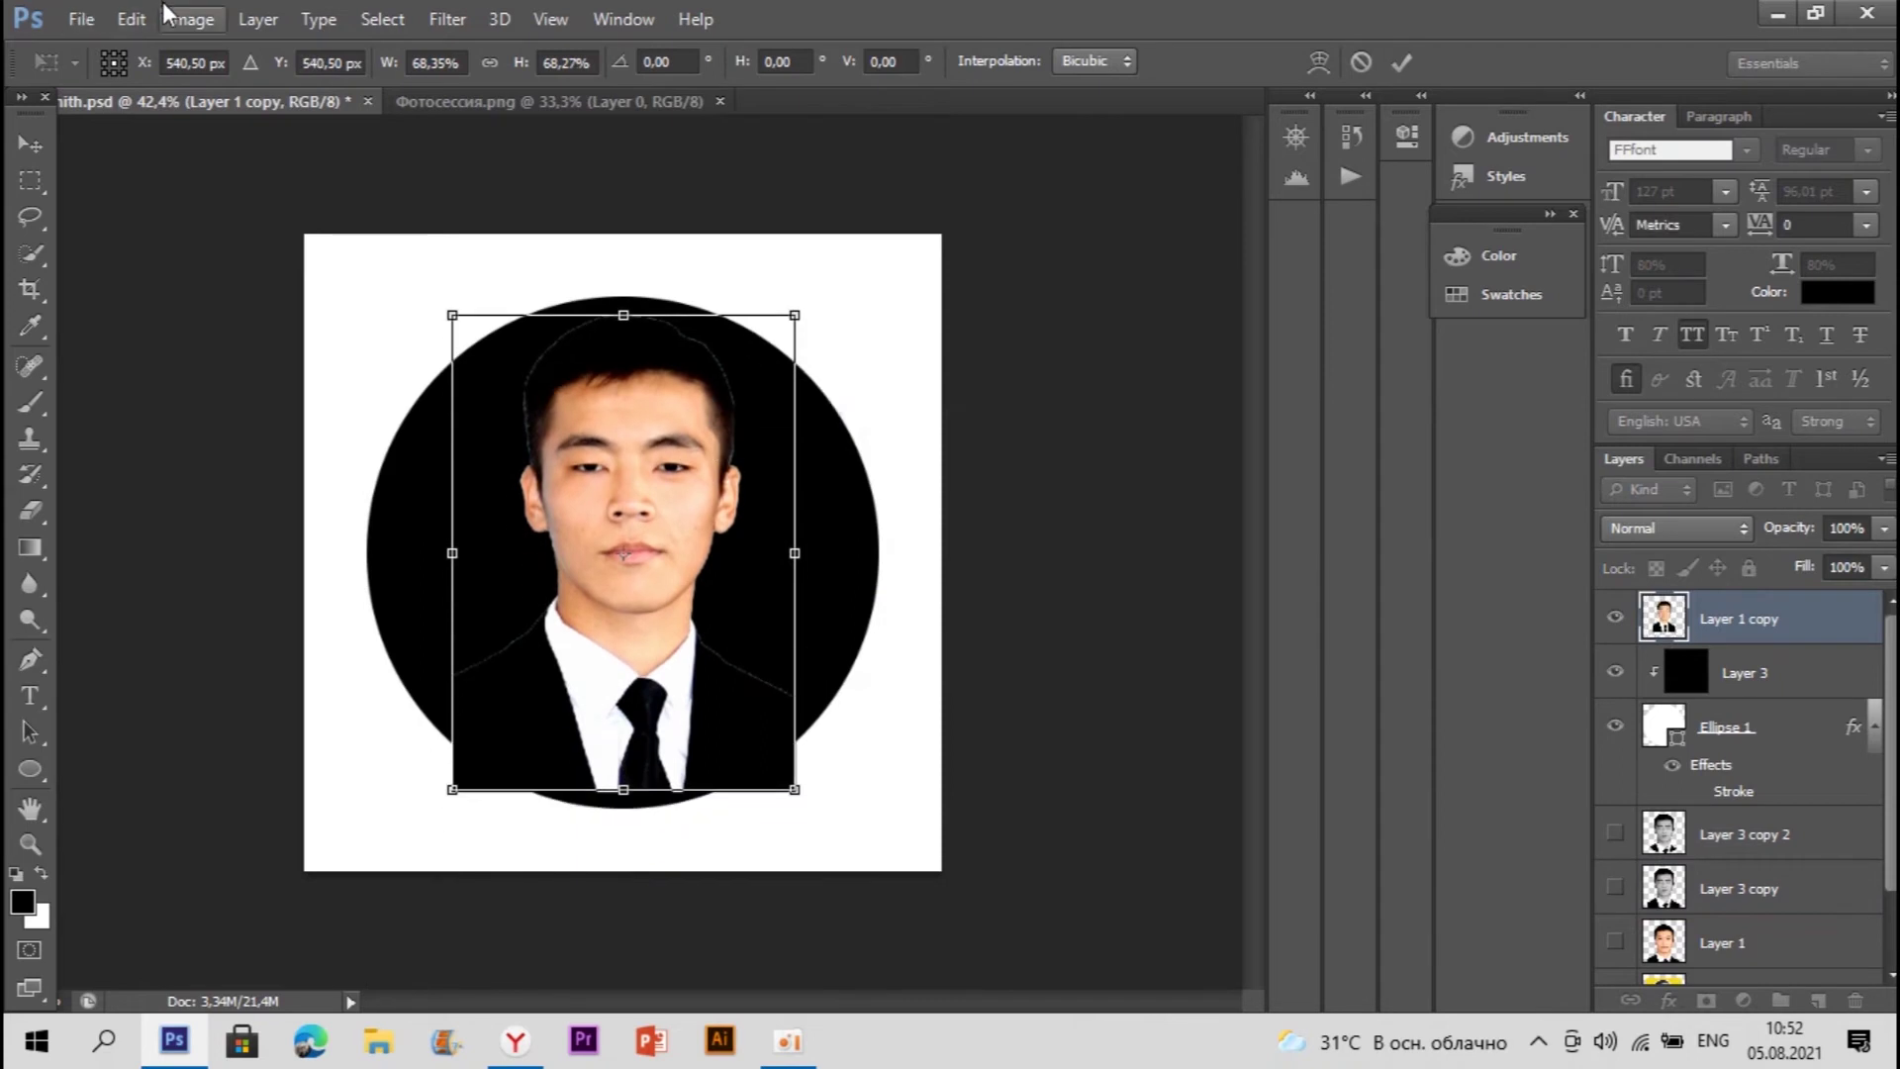
click(1362, 63)
Step: Scale Layer 1 copy down to about 75% and centre the portrait over the black circle
right_click(697, 336)
click(827, 584)
drag(802, 510, 800, 461)
drag(848, 930, 822, 883)
drag(776, 776, 768, 710)
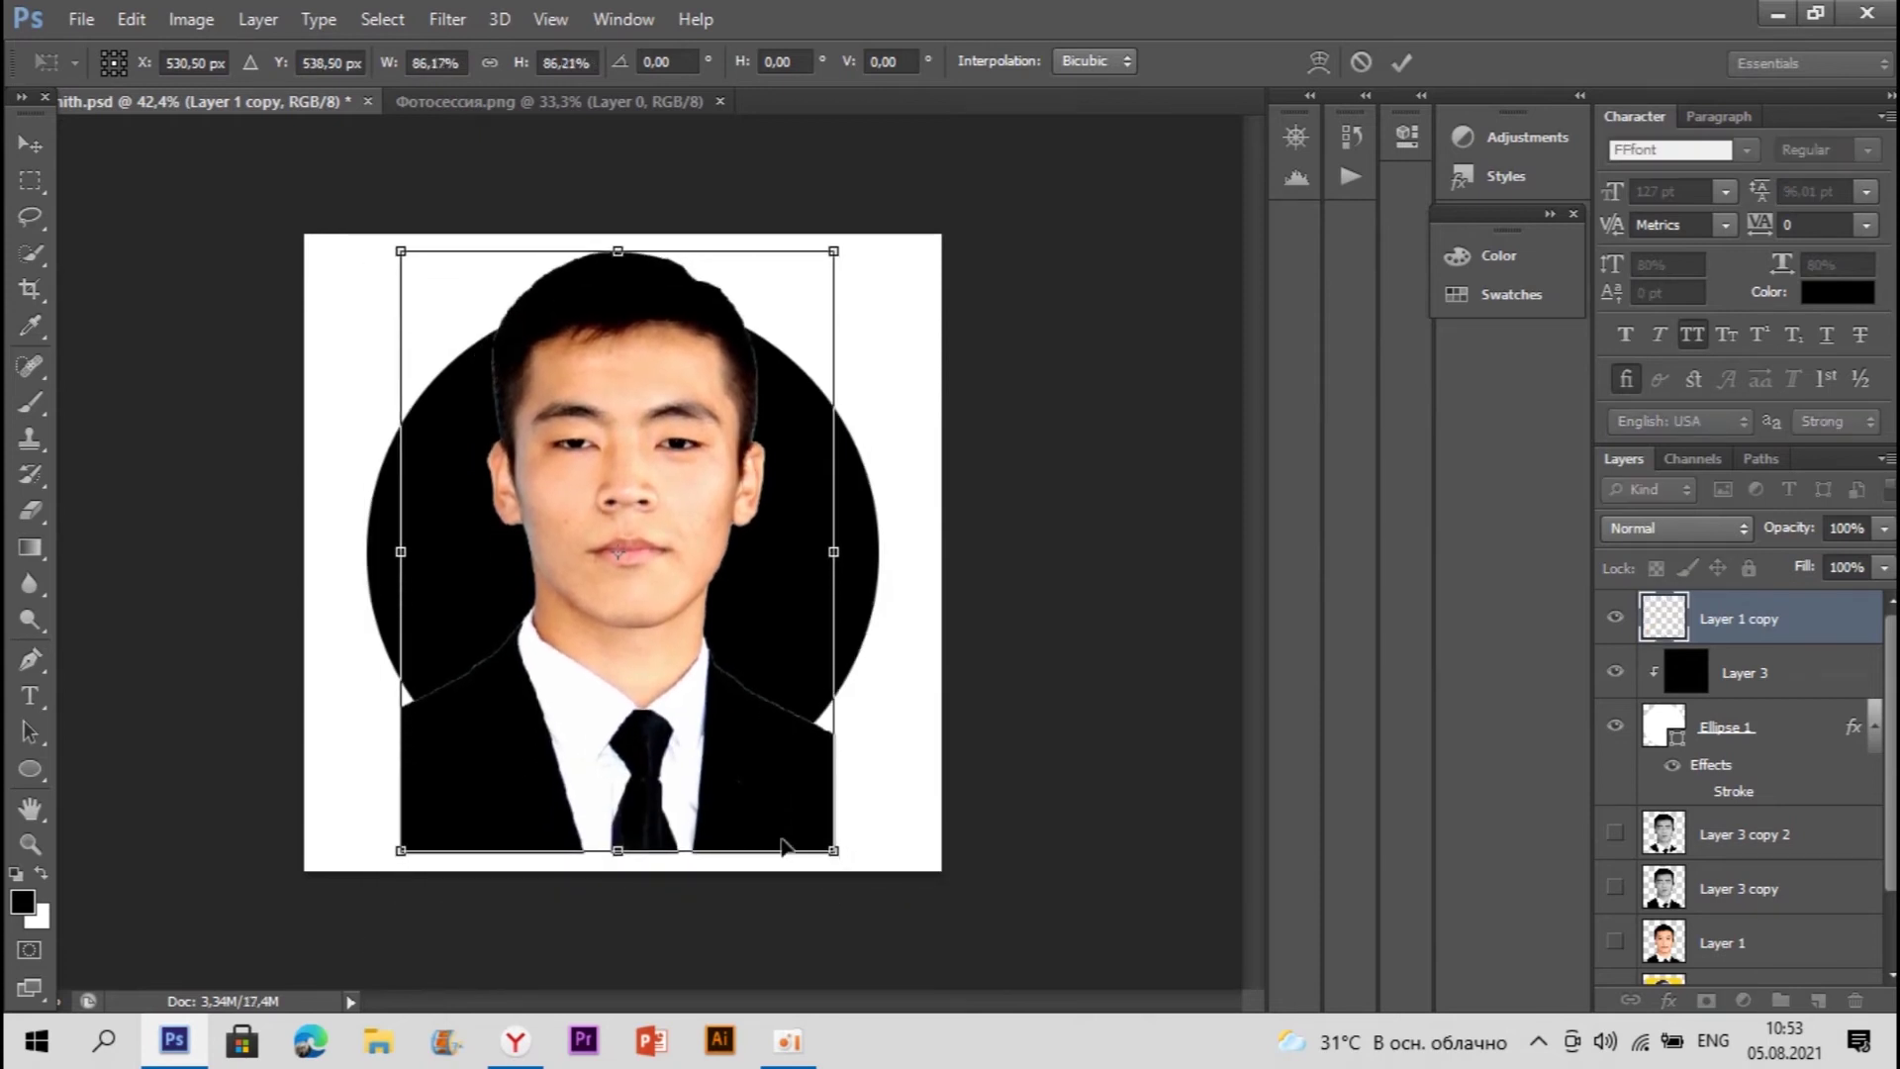
drag(834, 855, 792, 840)
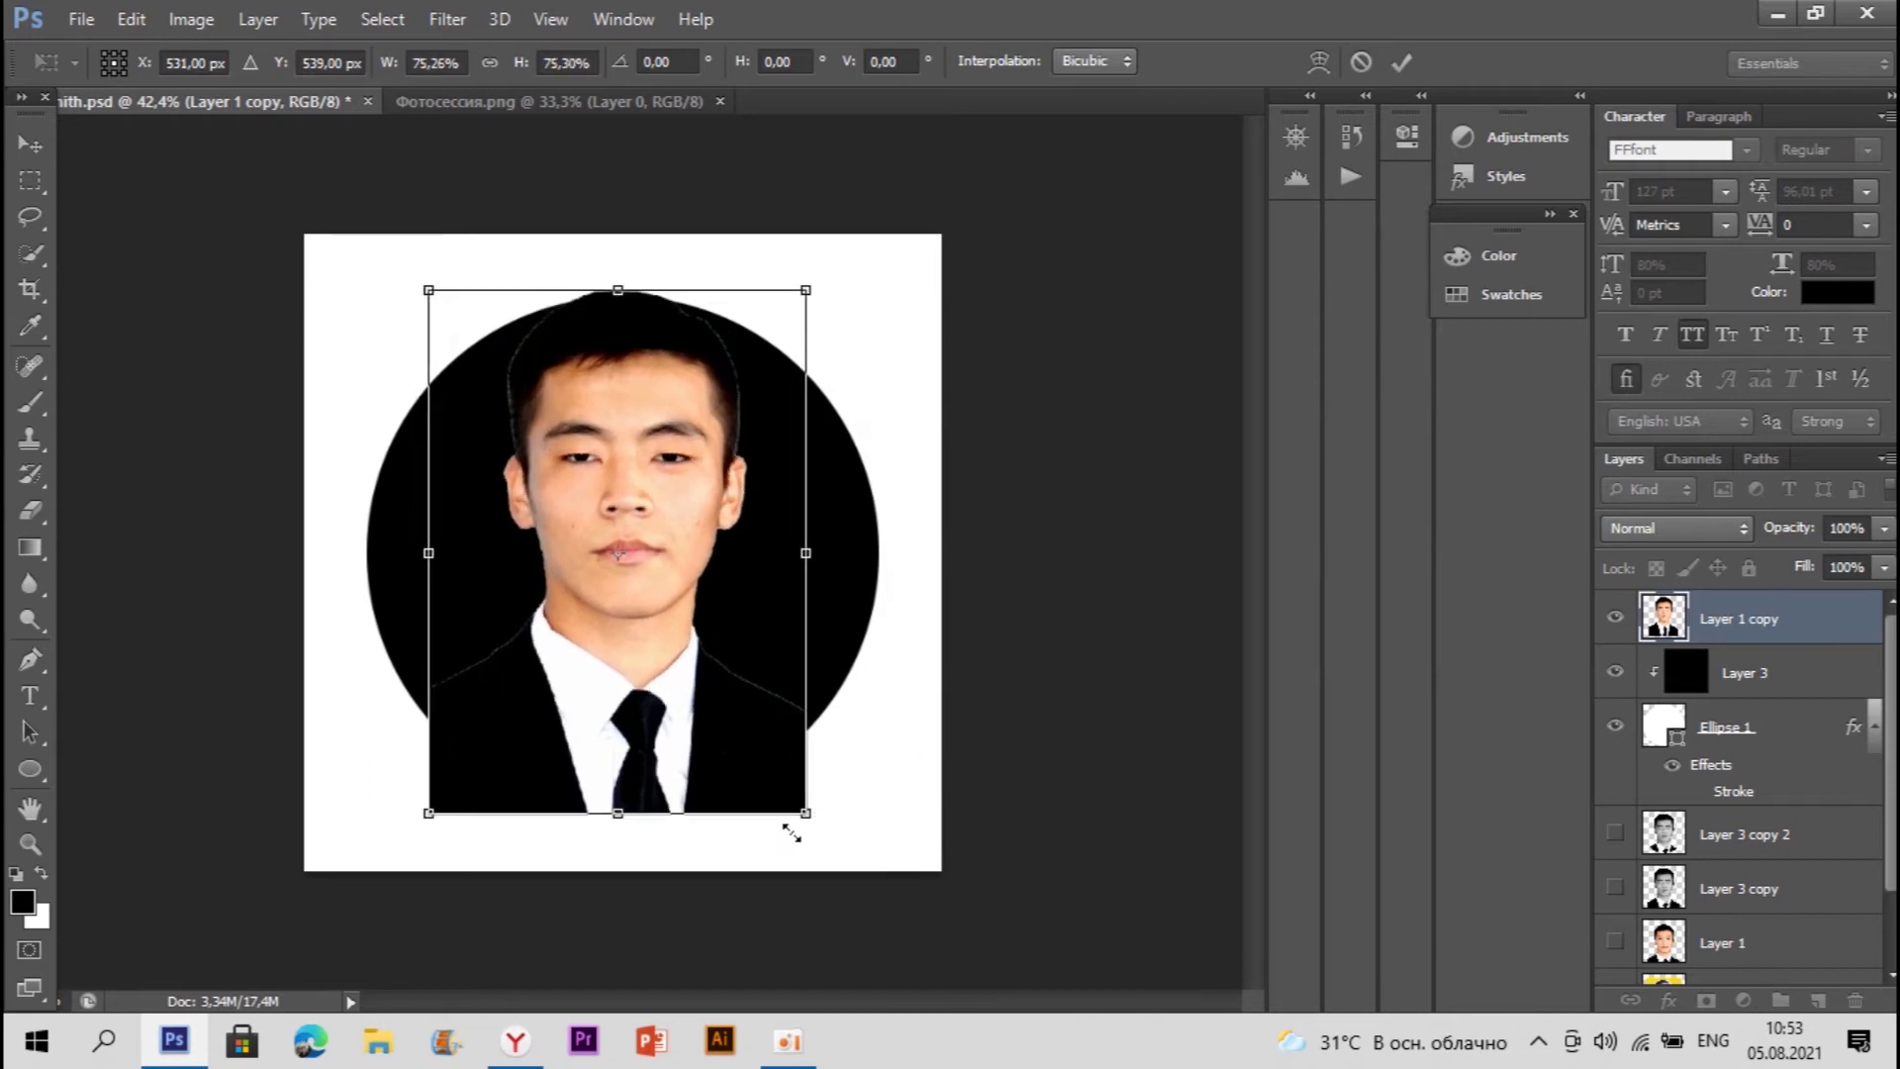
key(Return)
key(l)
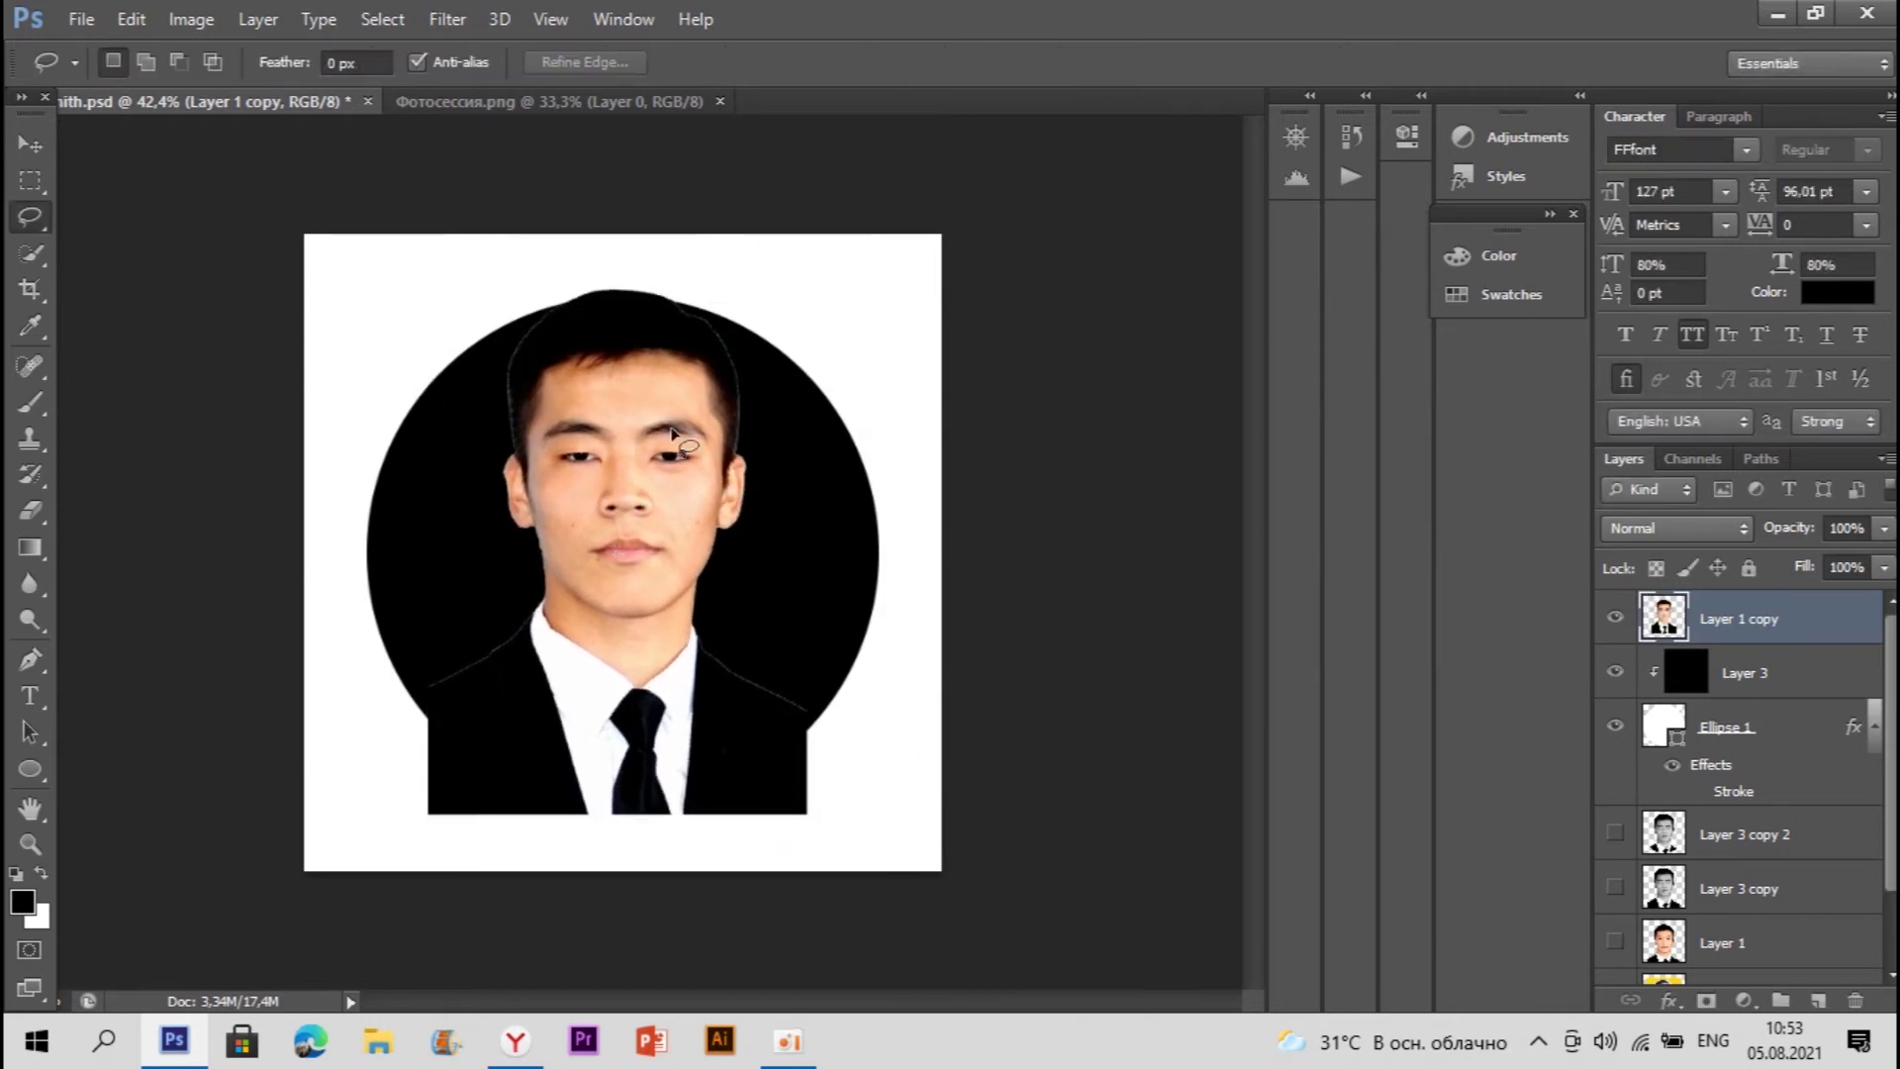
Step: Scale the portrait copy up to about 104%, shift it slightly upward and clip it to the circle
right_click(668, 422)
click(835, 657)
drag(802, 297, 814, 279)
drag(745, 383, 739, 378)
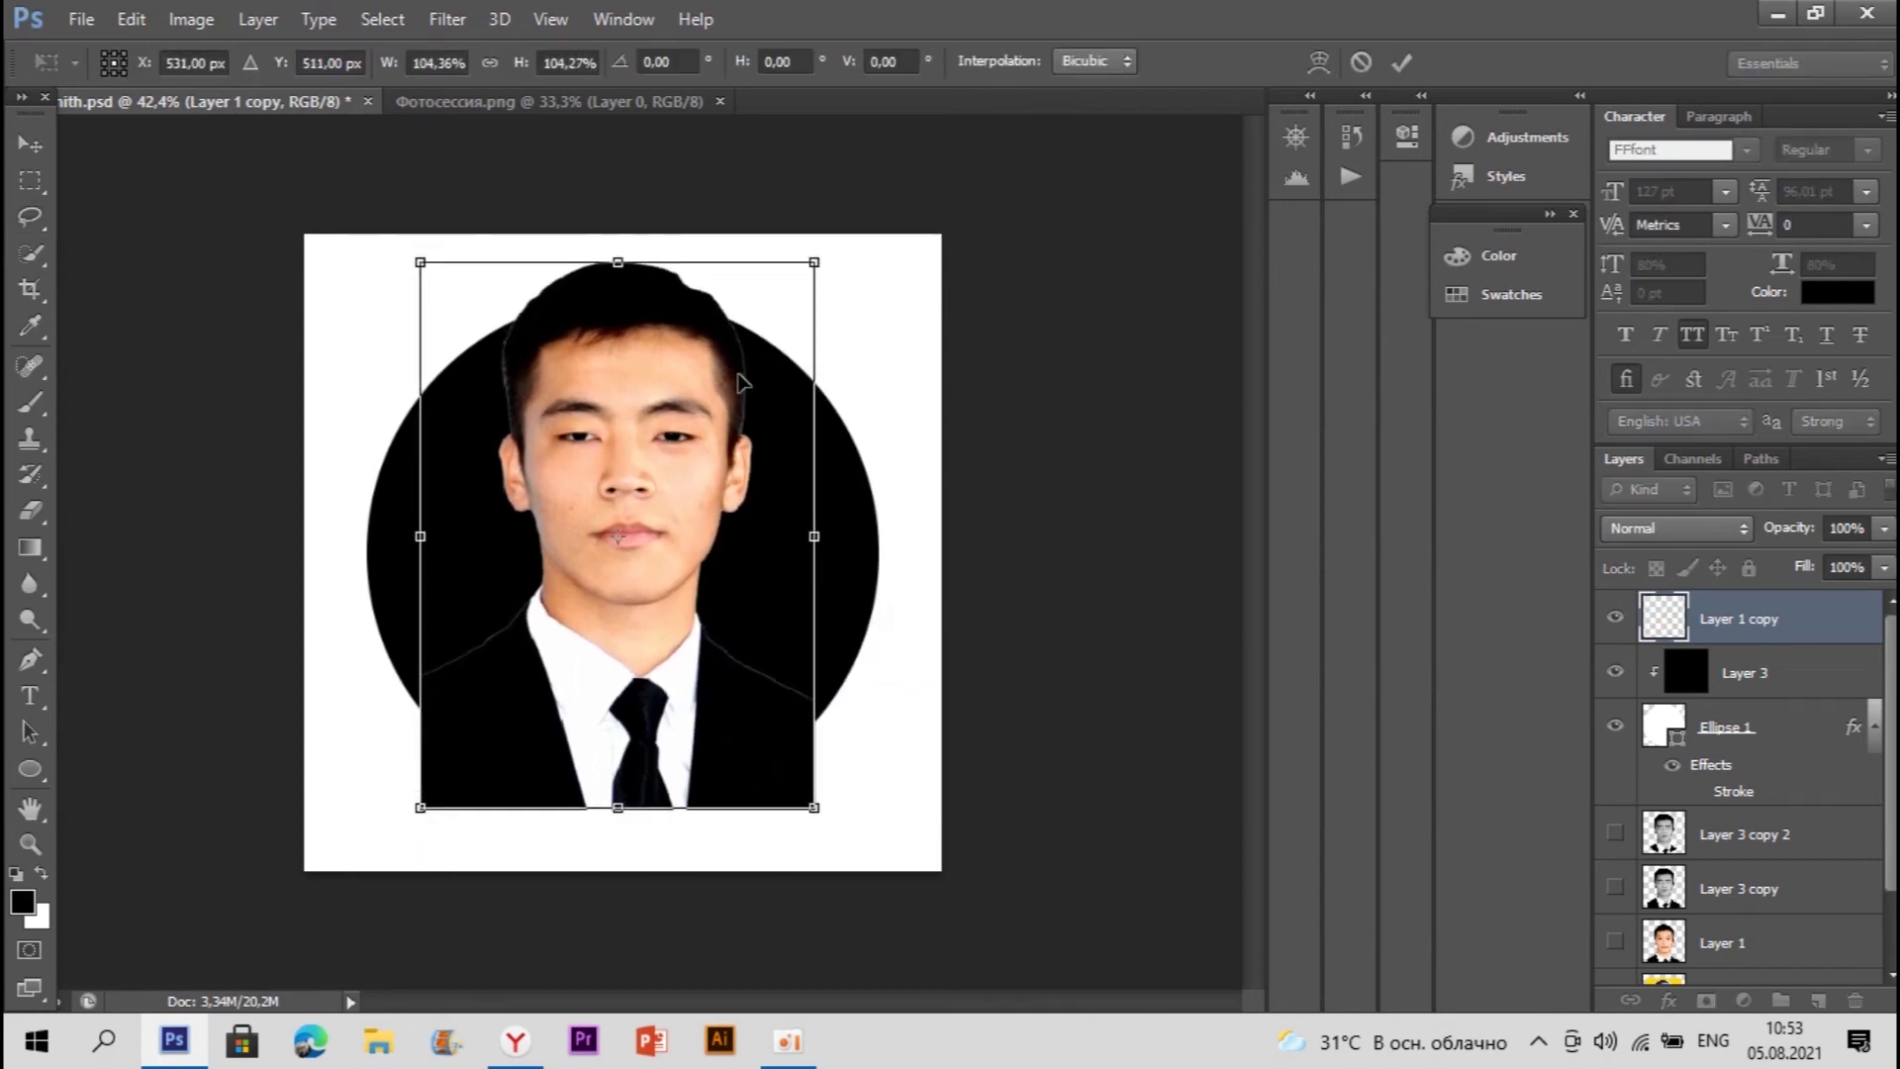
key(Return)
key(l)
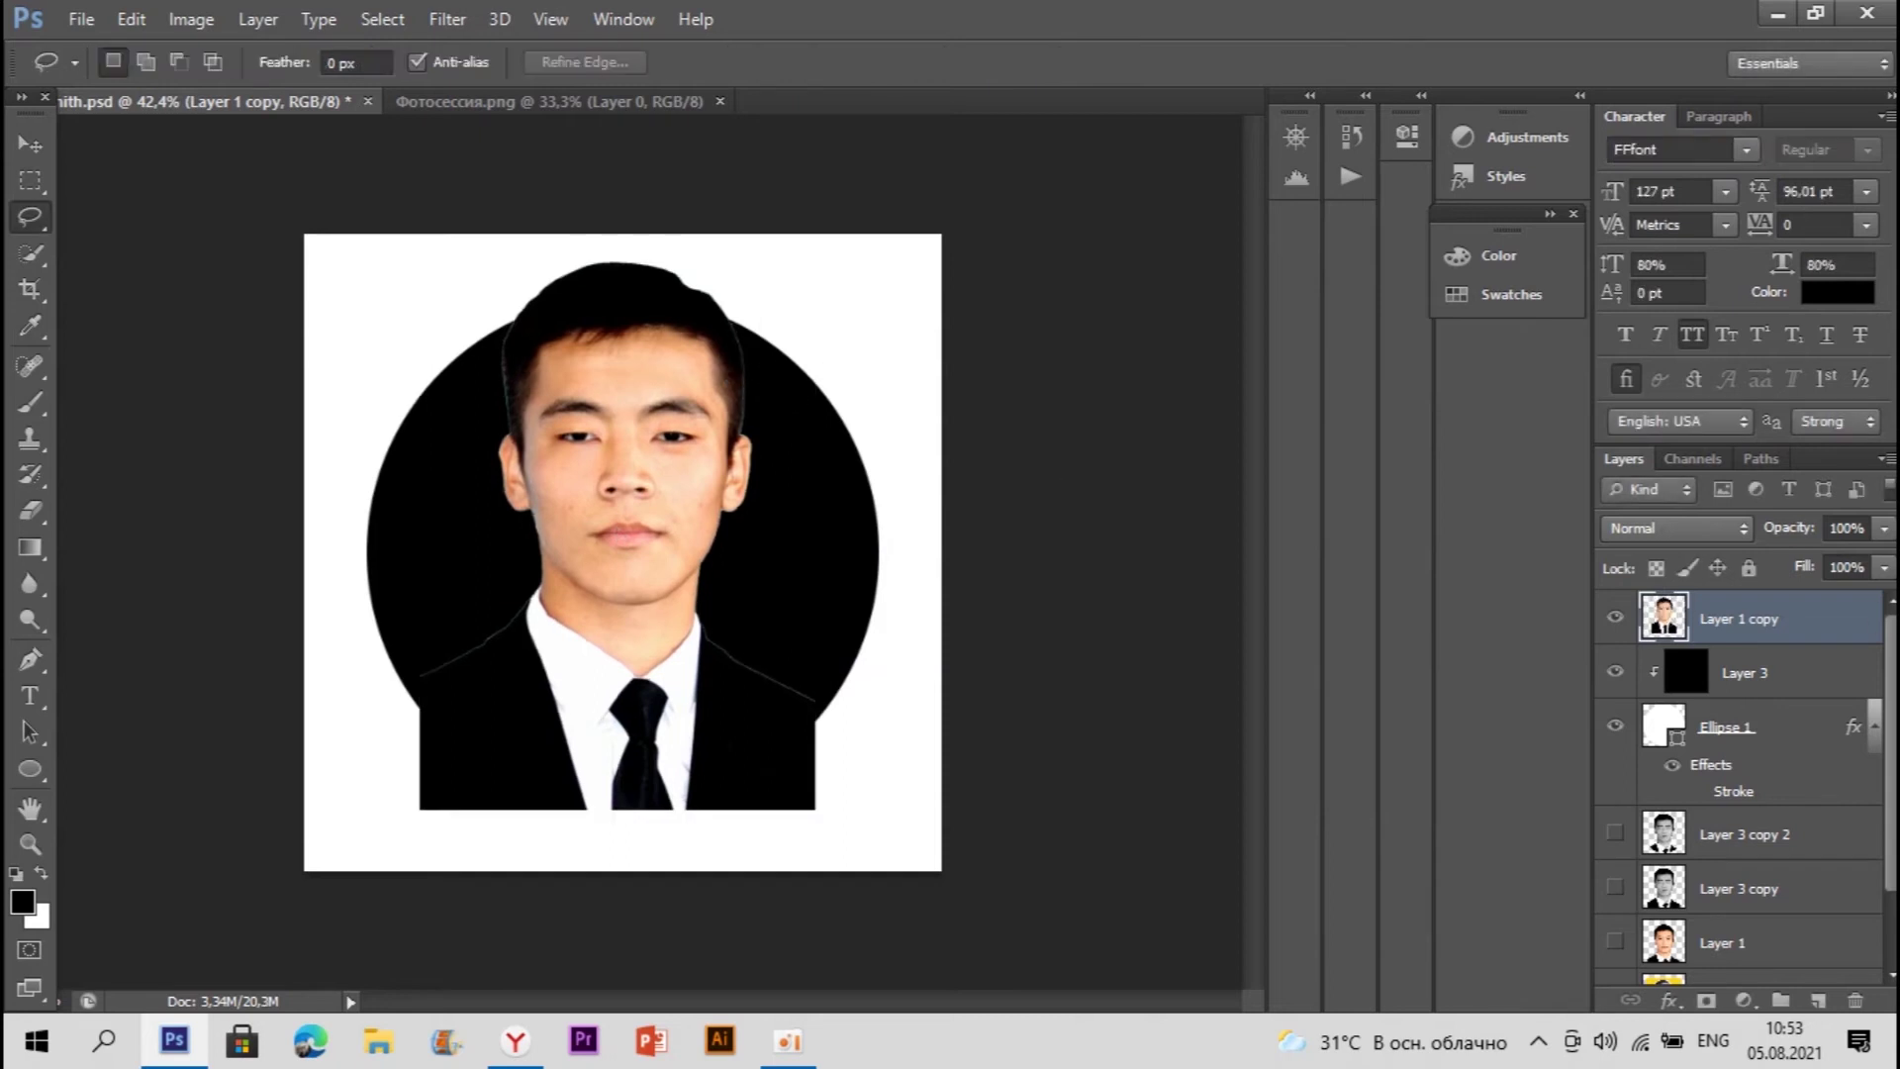
right_click(1827, 633)
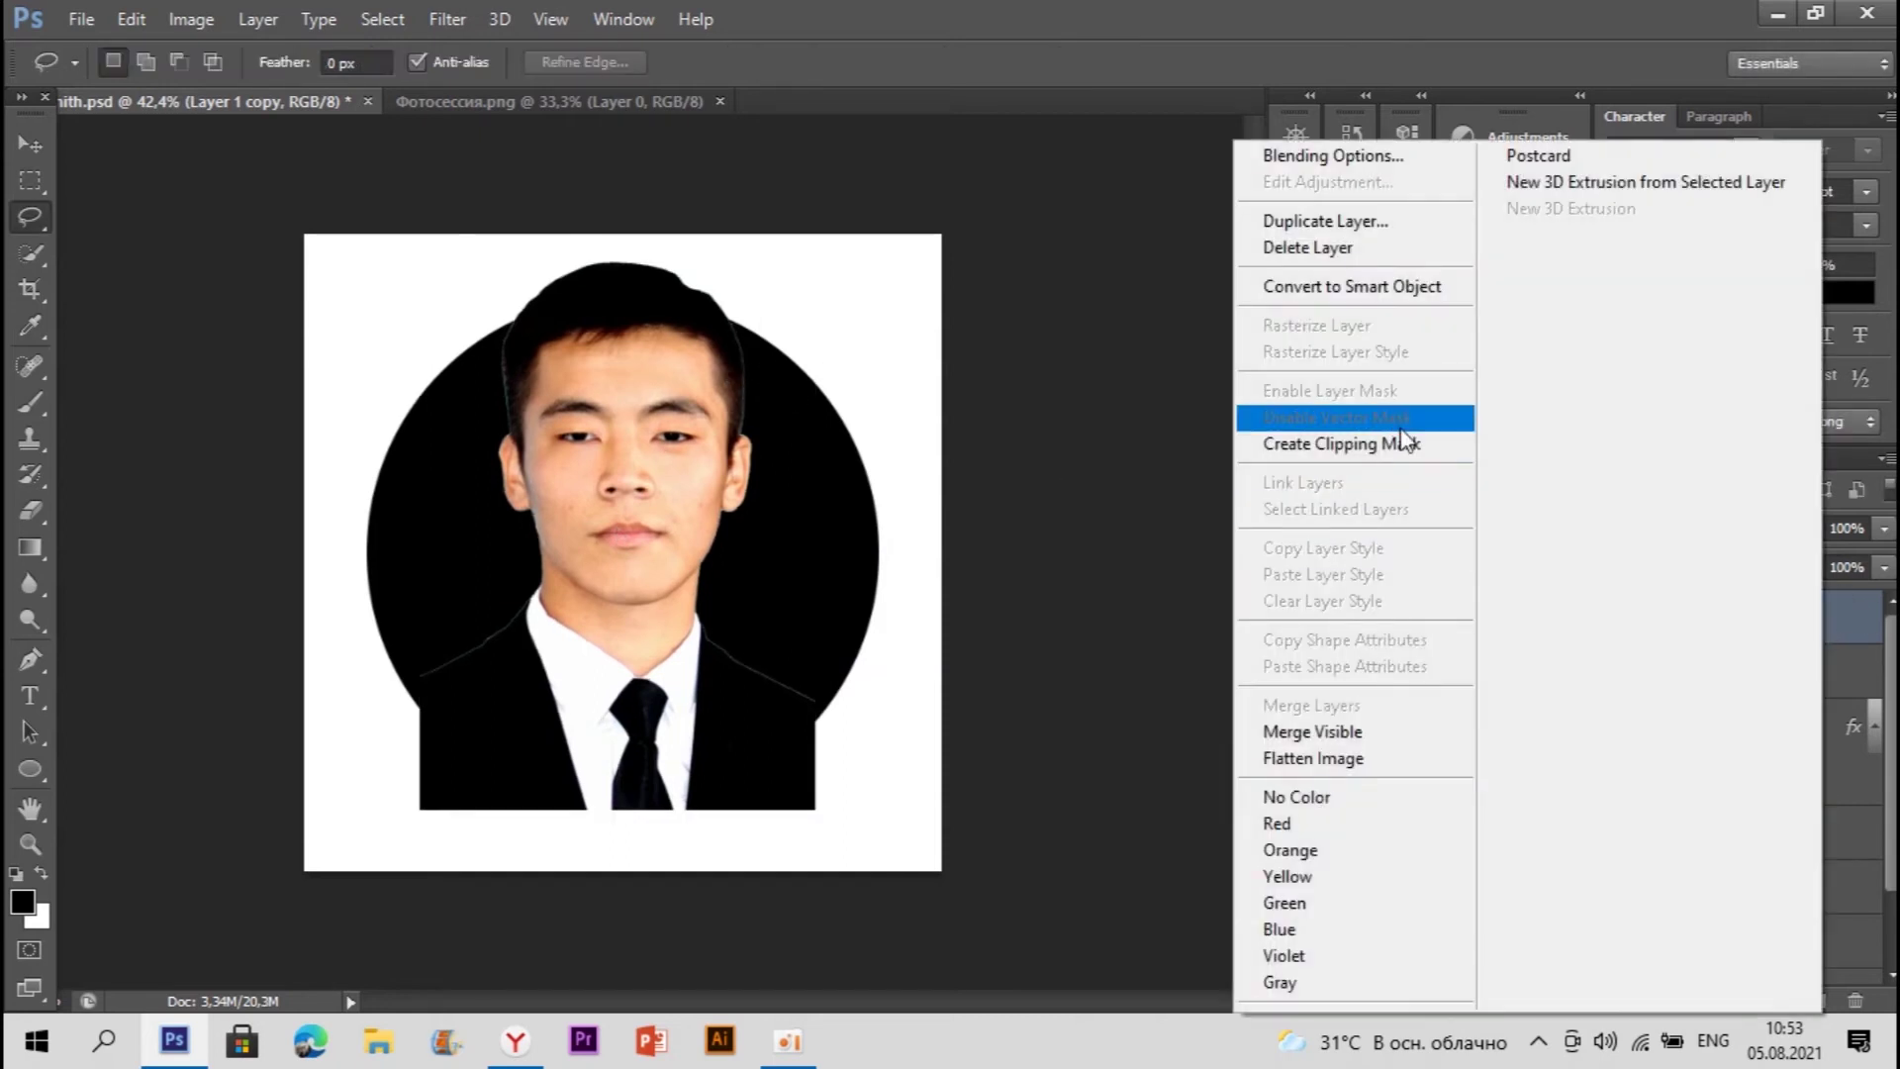
click(1366, 440)
Step: Fill Layer 3 with dark purple 490068 behind the portrait
click(1796, 680)
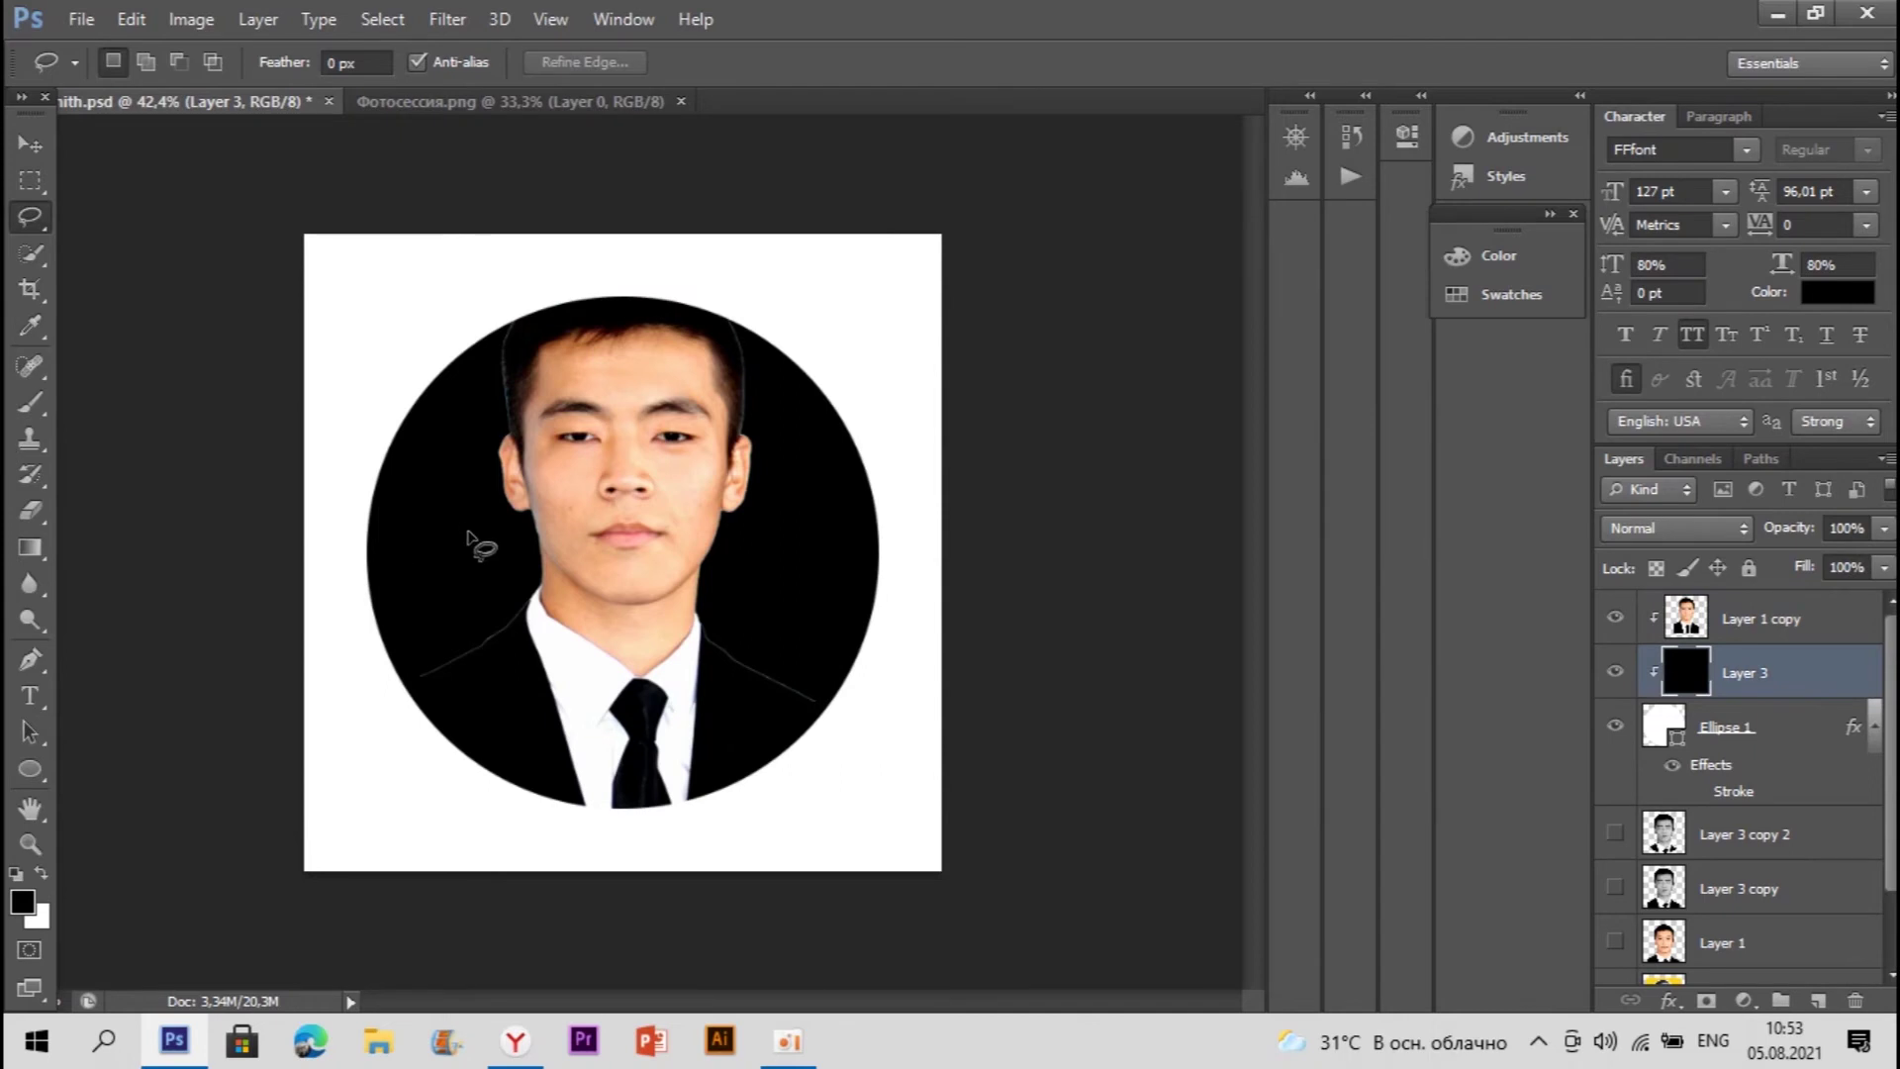
click(22, 903)
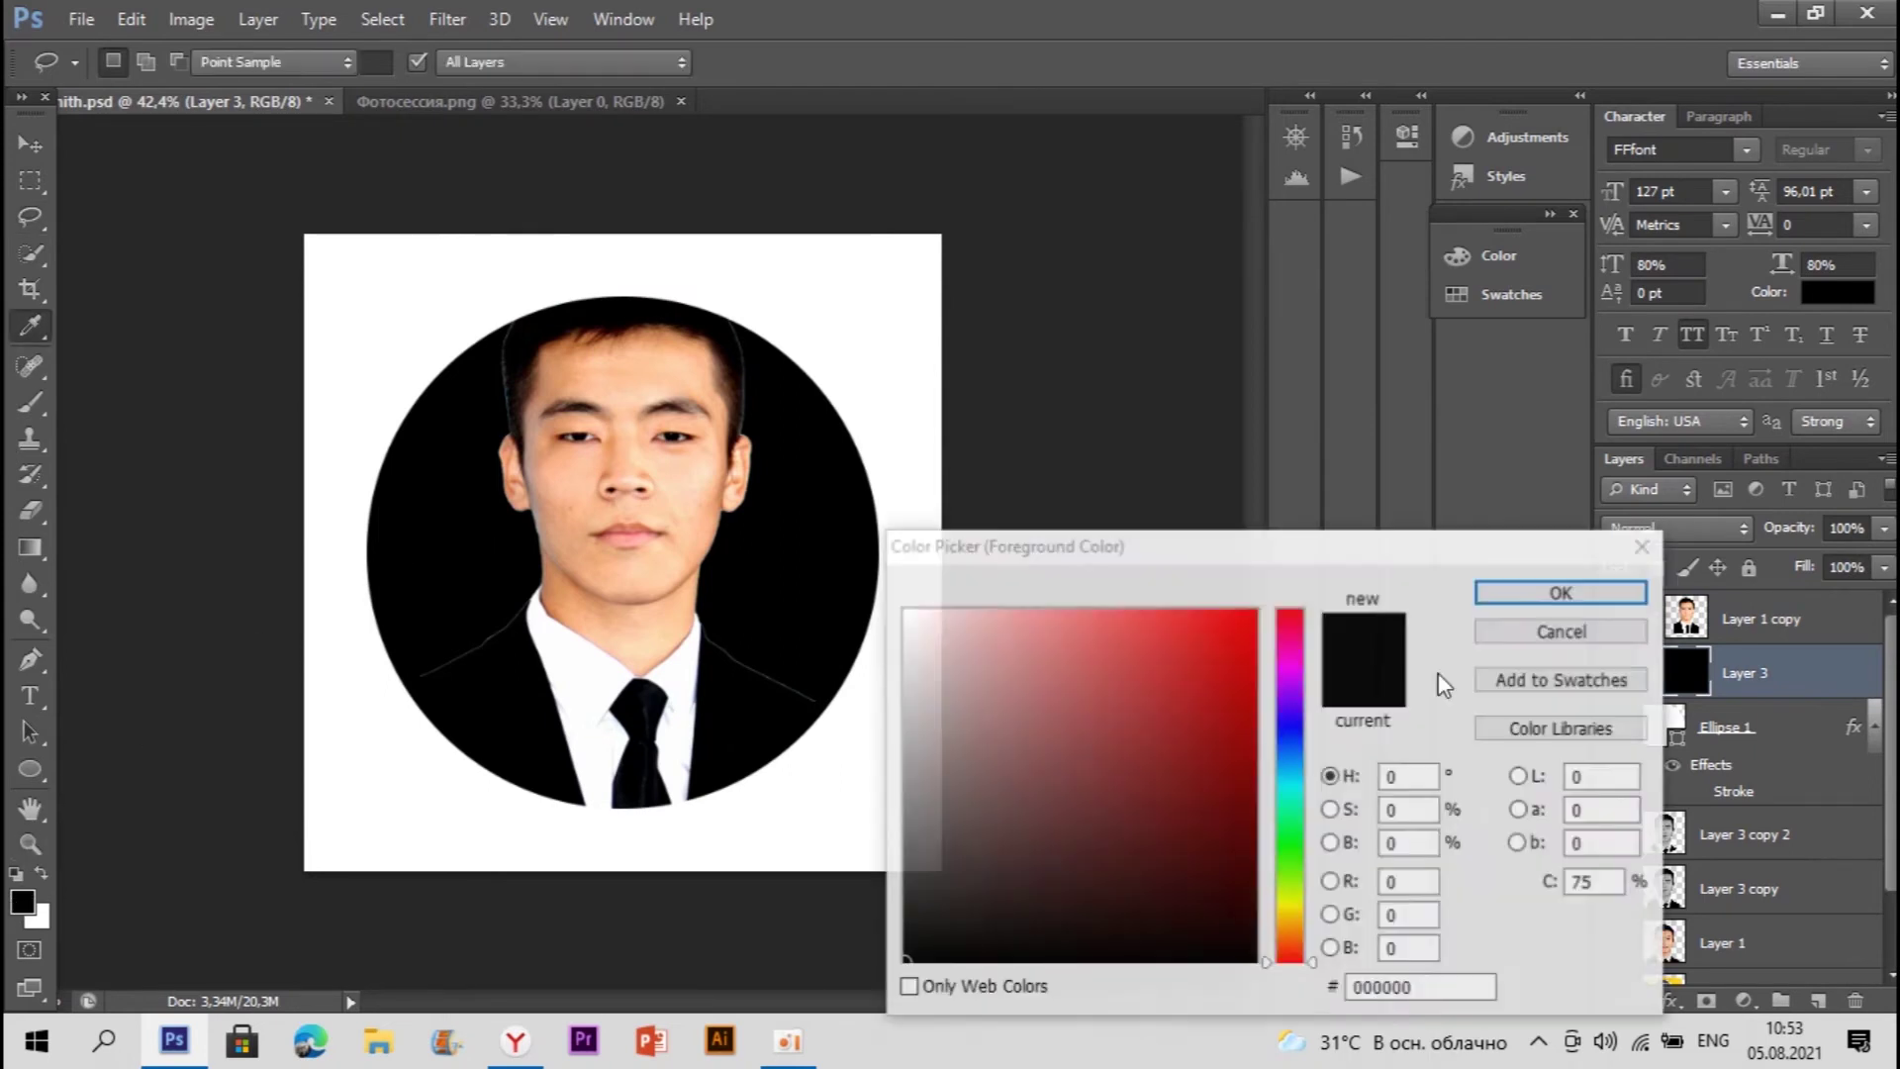
click(1292, 685)
click(1235, 796)
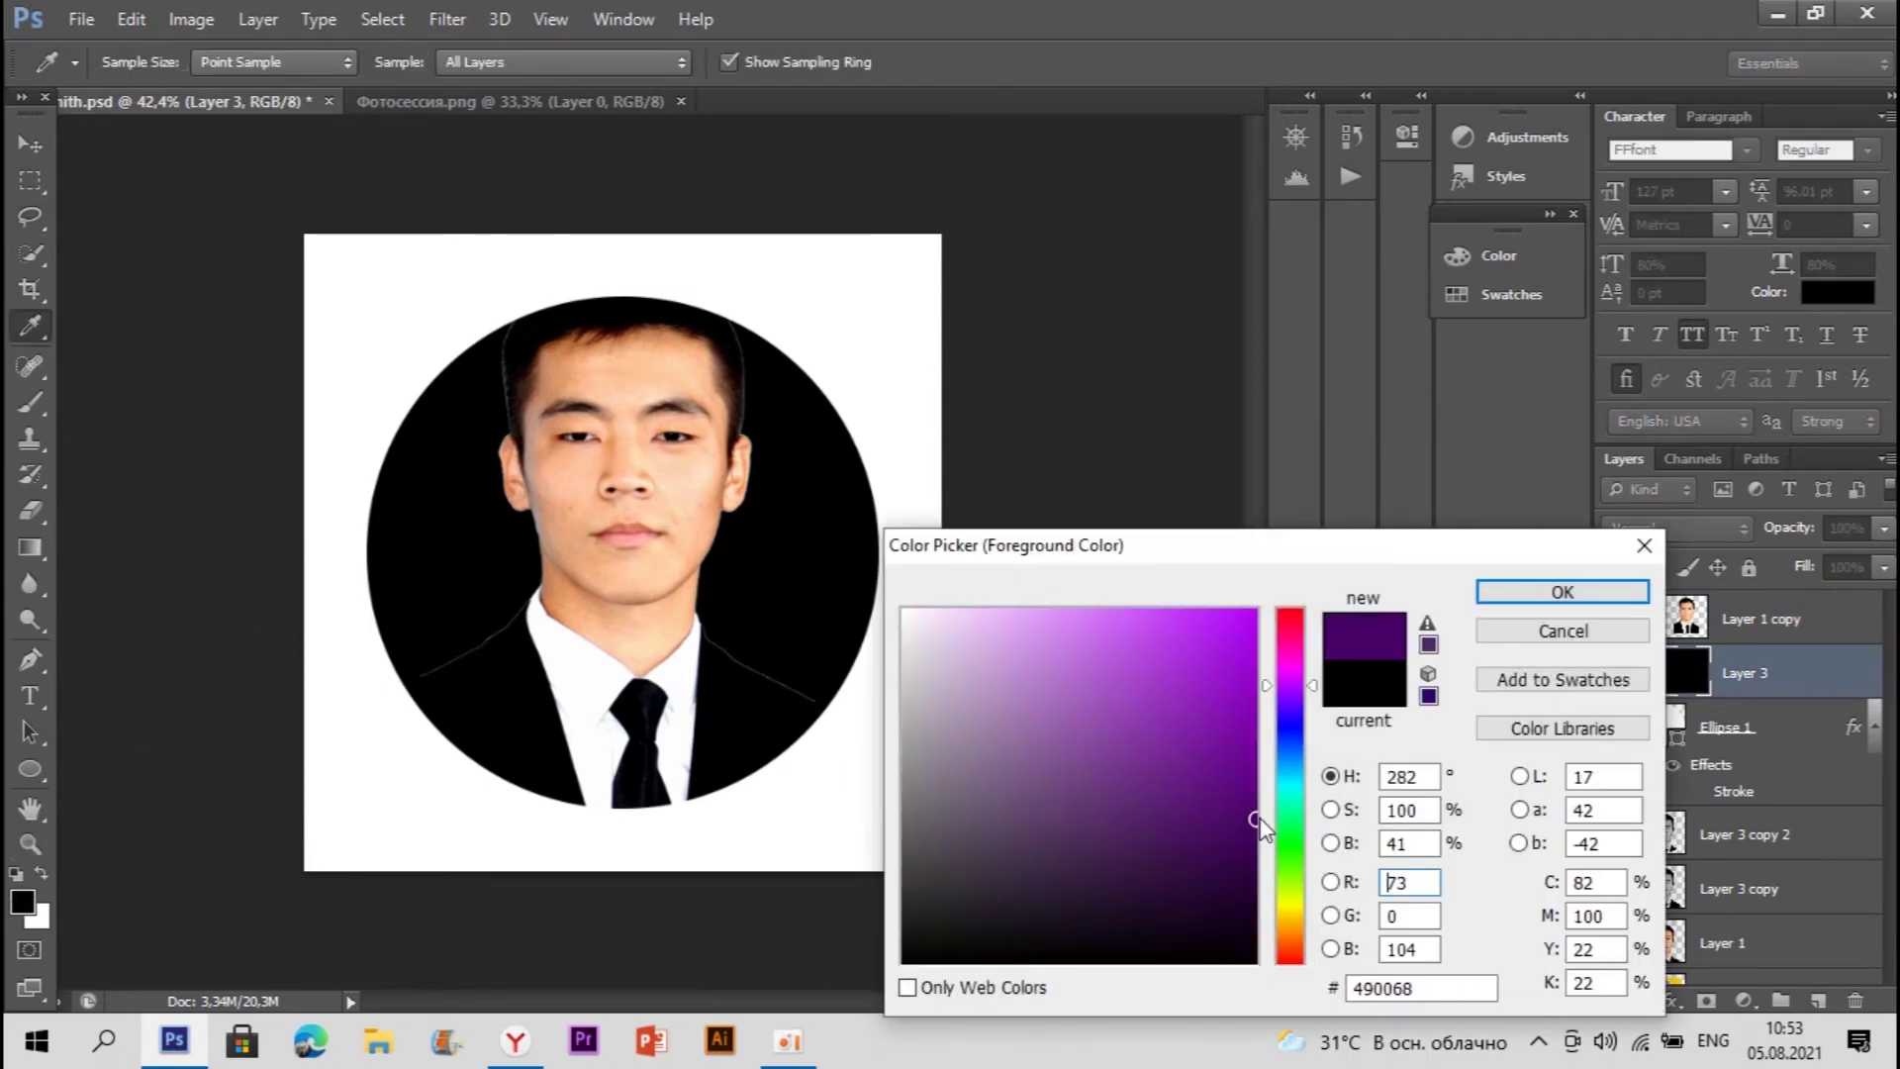
key(Return)
click(31, 403)
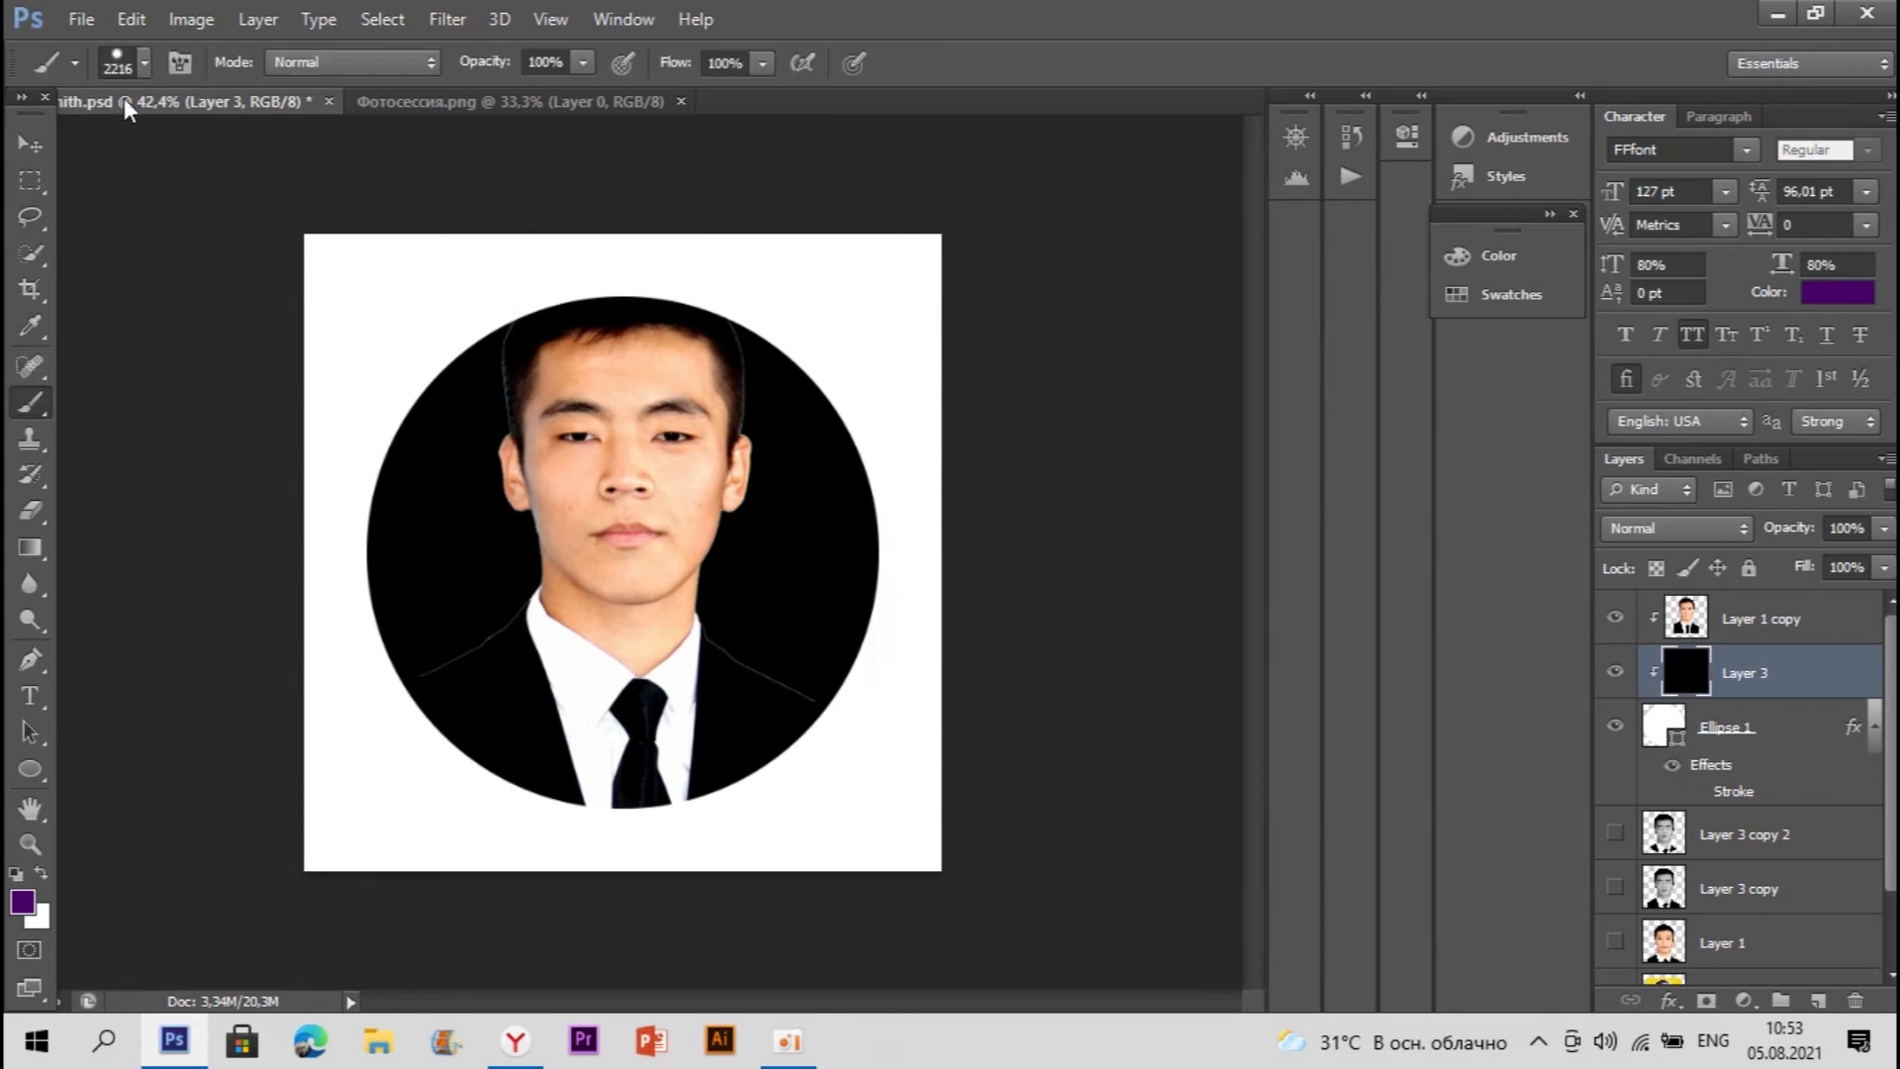
key(alt+BackSpace)
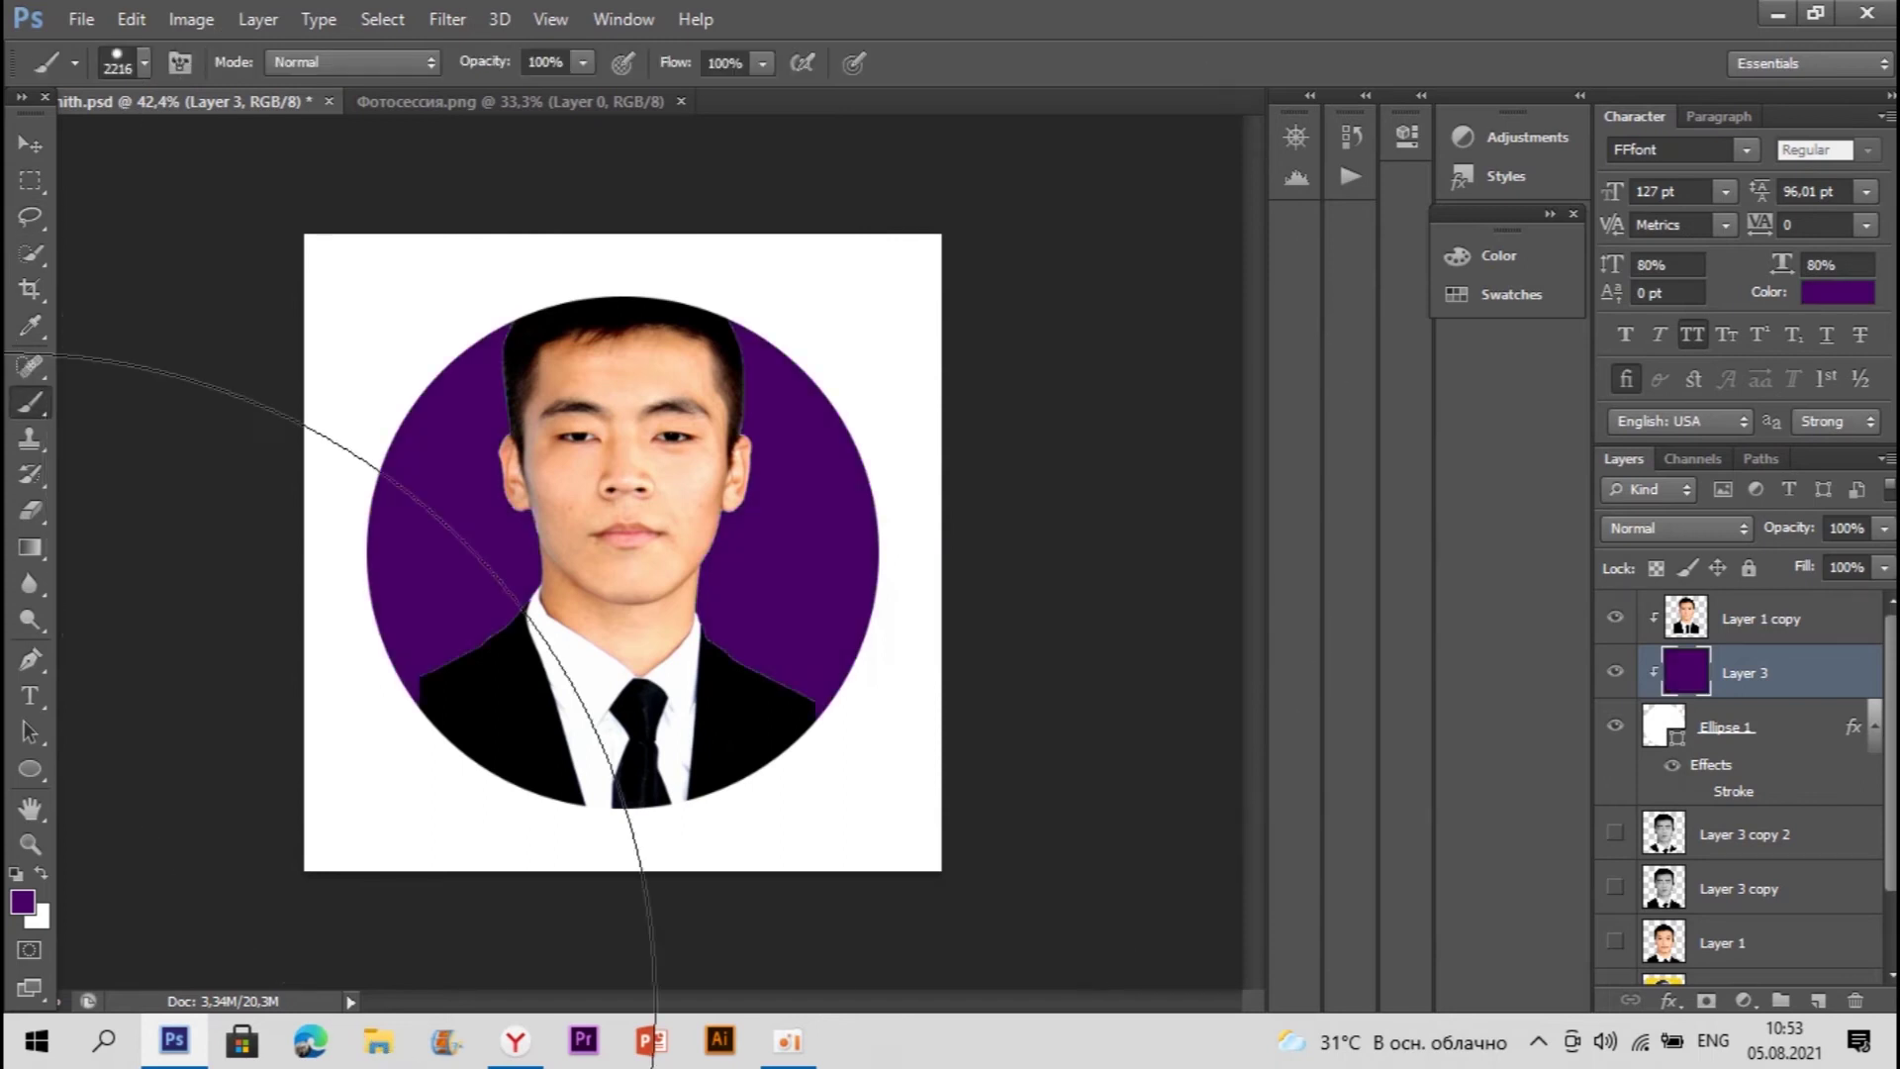
Step: Paint a bright purple cc00ff glow behind the portrait on Layer 3 with an 825 px brush at 0% hardness
click(26, 903)
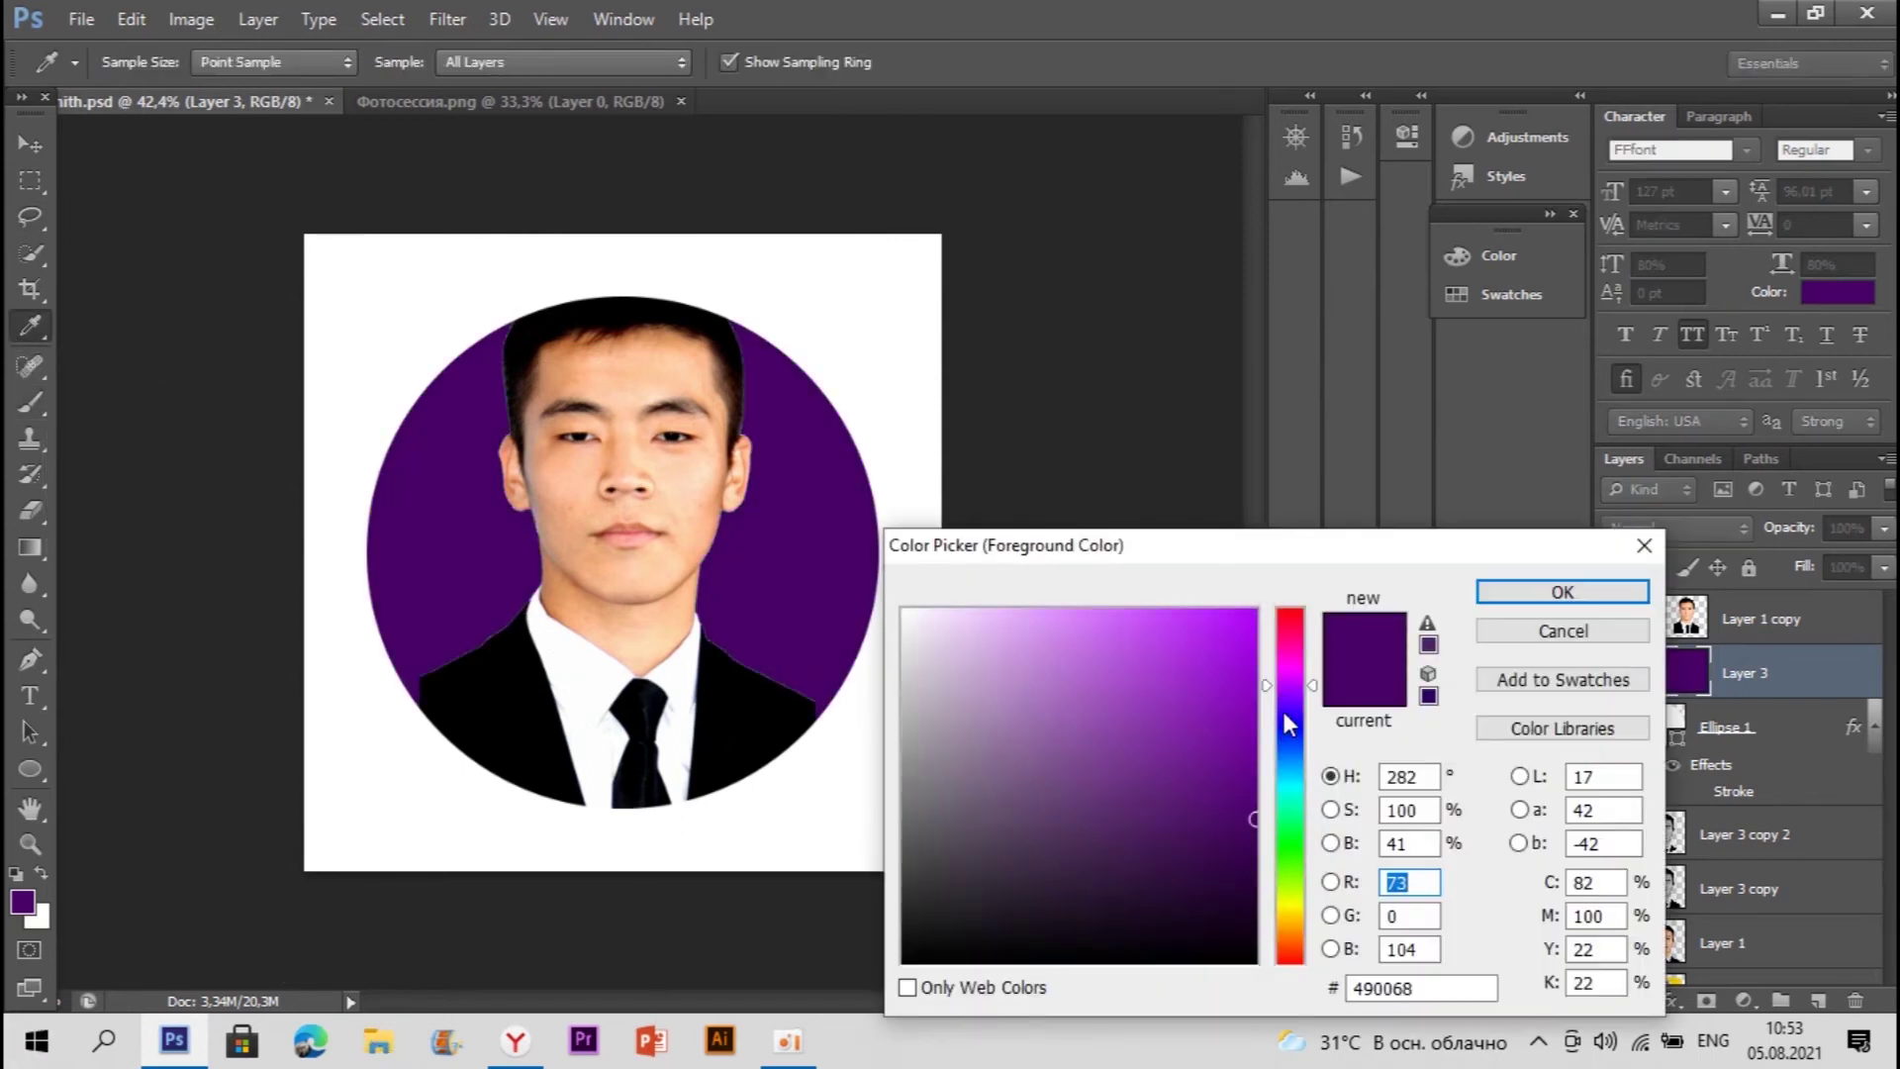
click(1288, 679)
click(1256, 609)
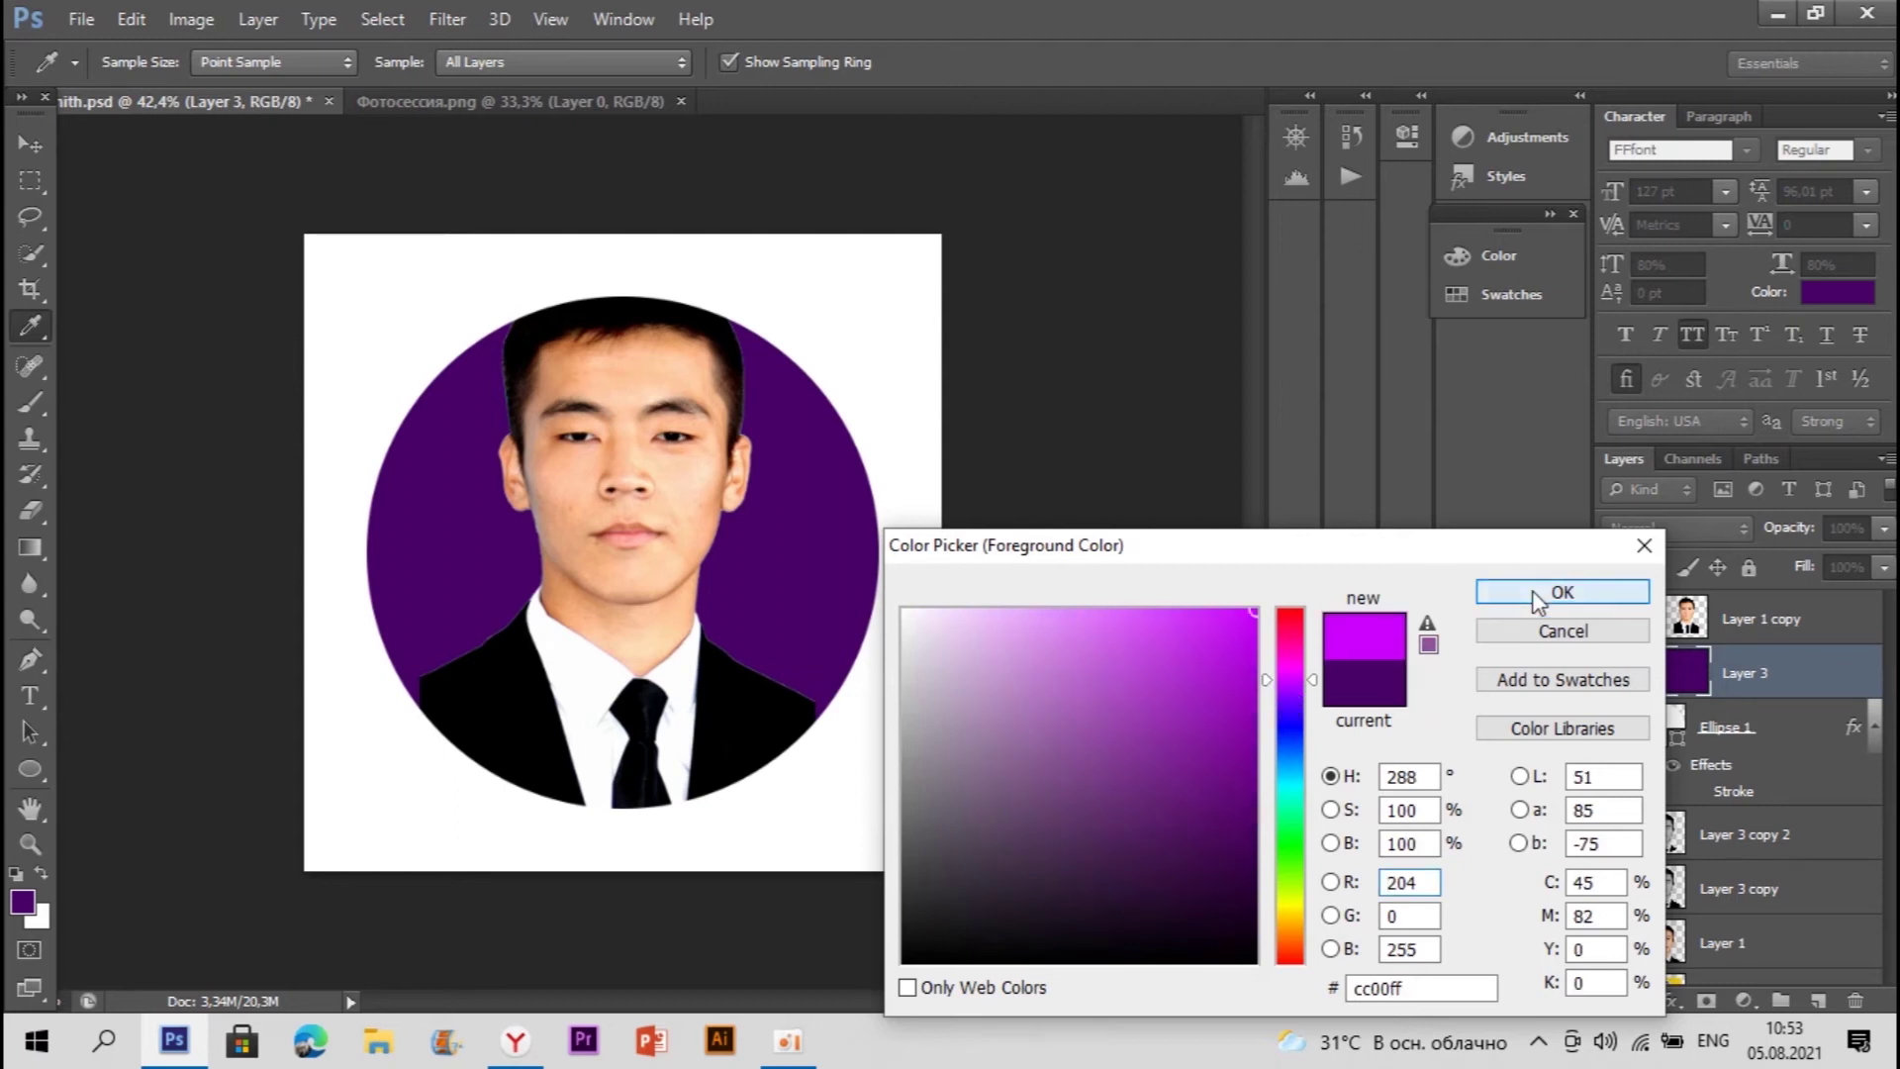
click(1563, 592)
click(144, 63)
click(238, 277)
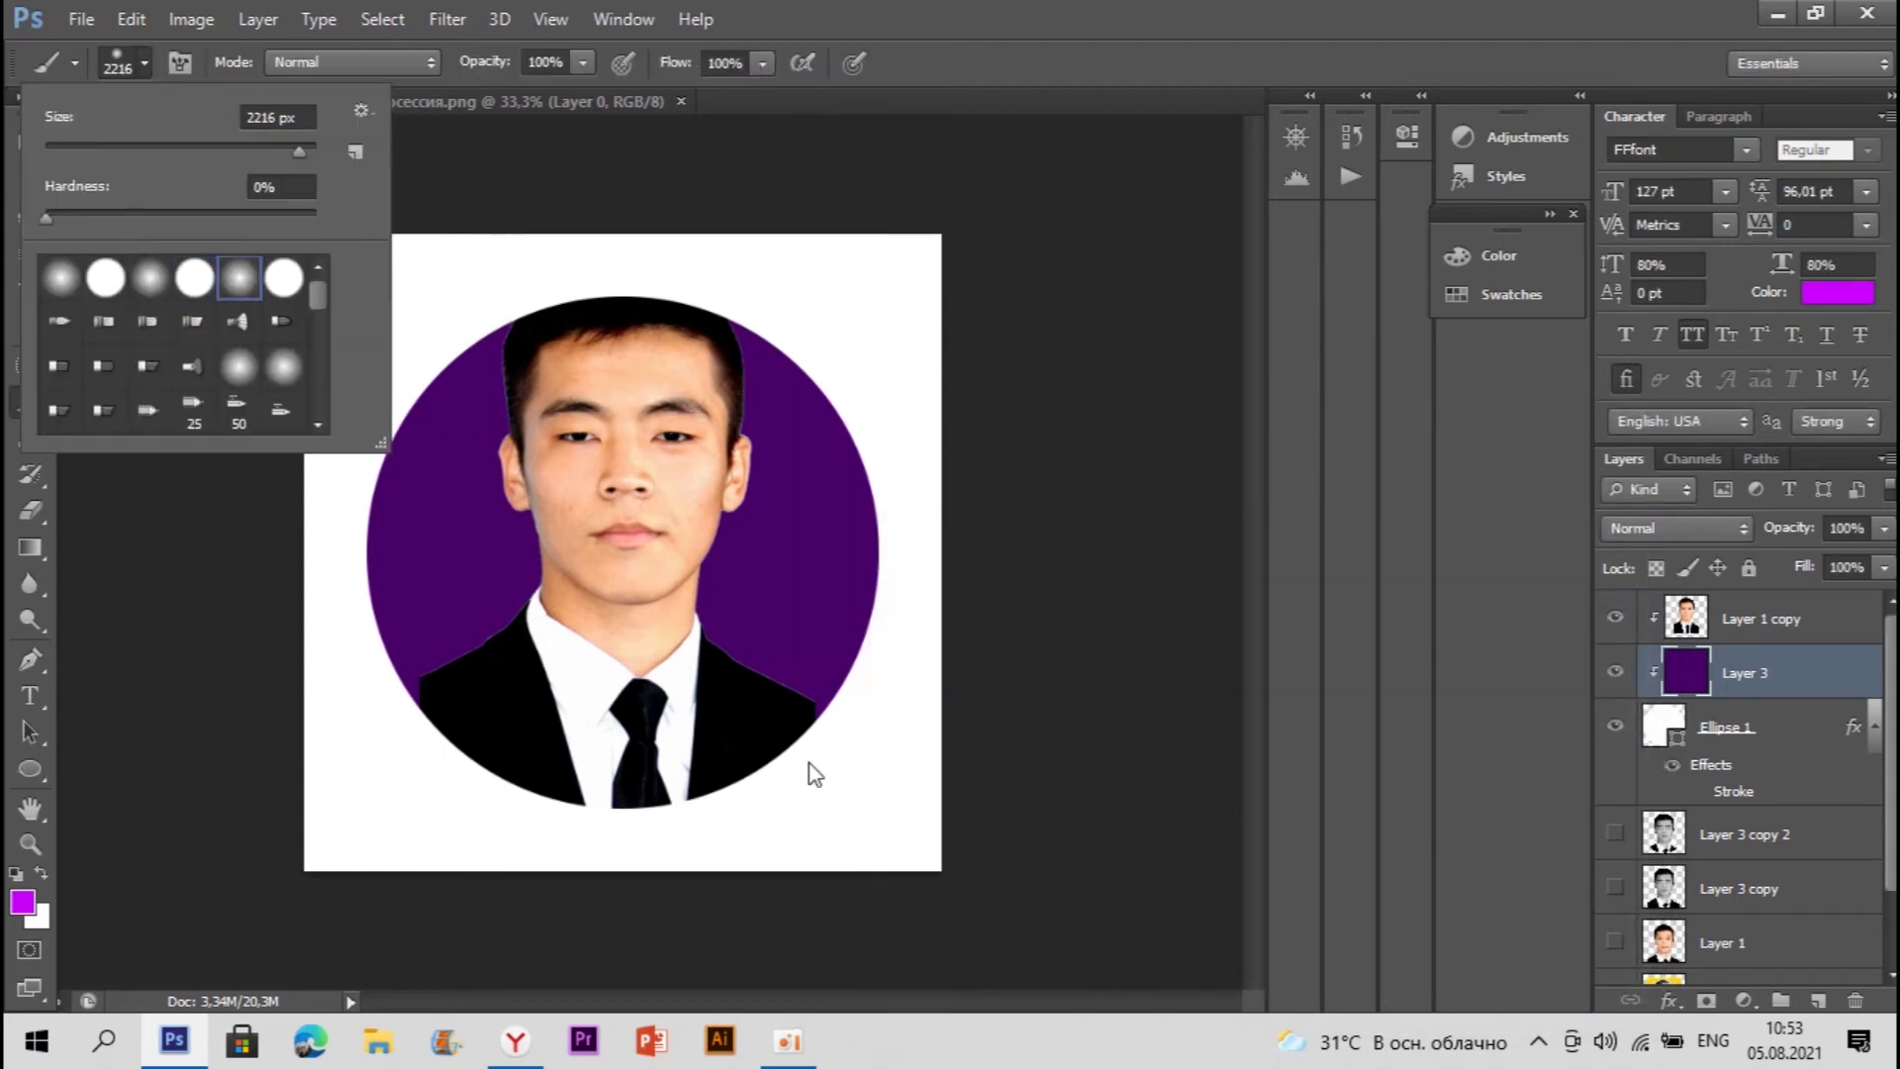
click(288, 147)
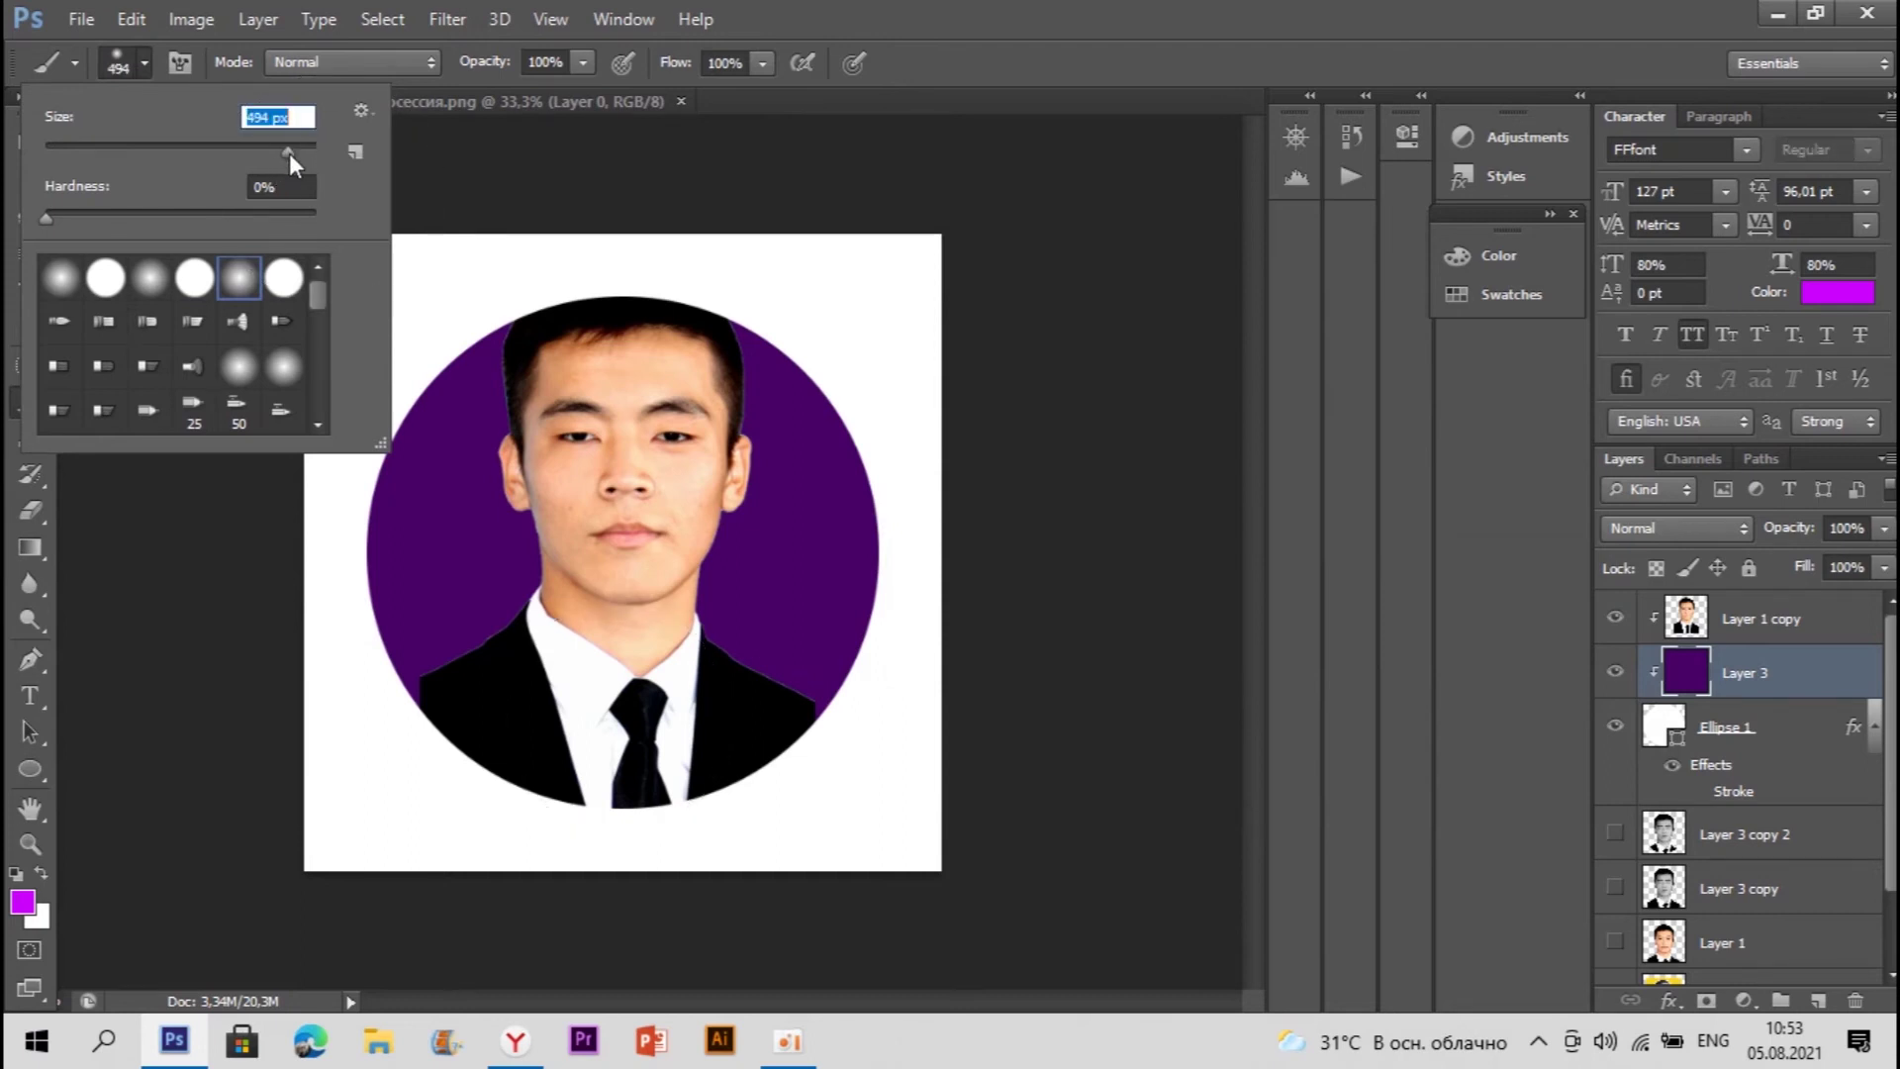
drag(289, 152, 296, 153)
click(627, 827)
mouse_move(635, 733)
mouse_down()
mouse_move(633, 451)
mouse_move(607, 964)
mouse_up()
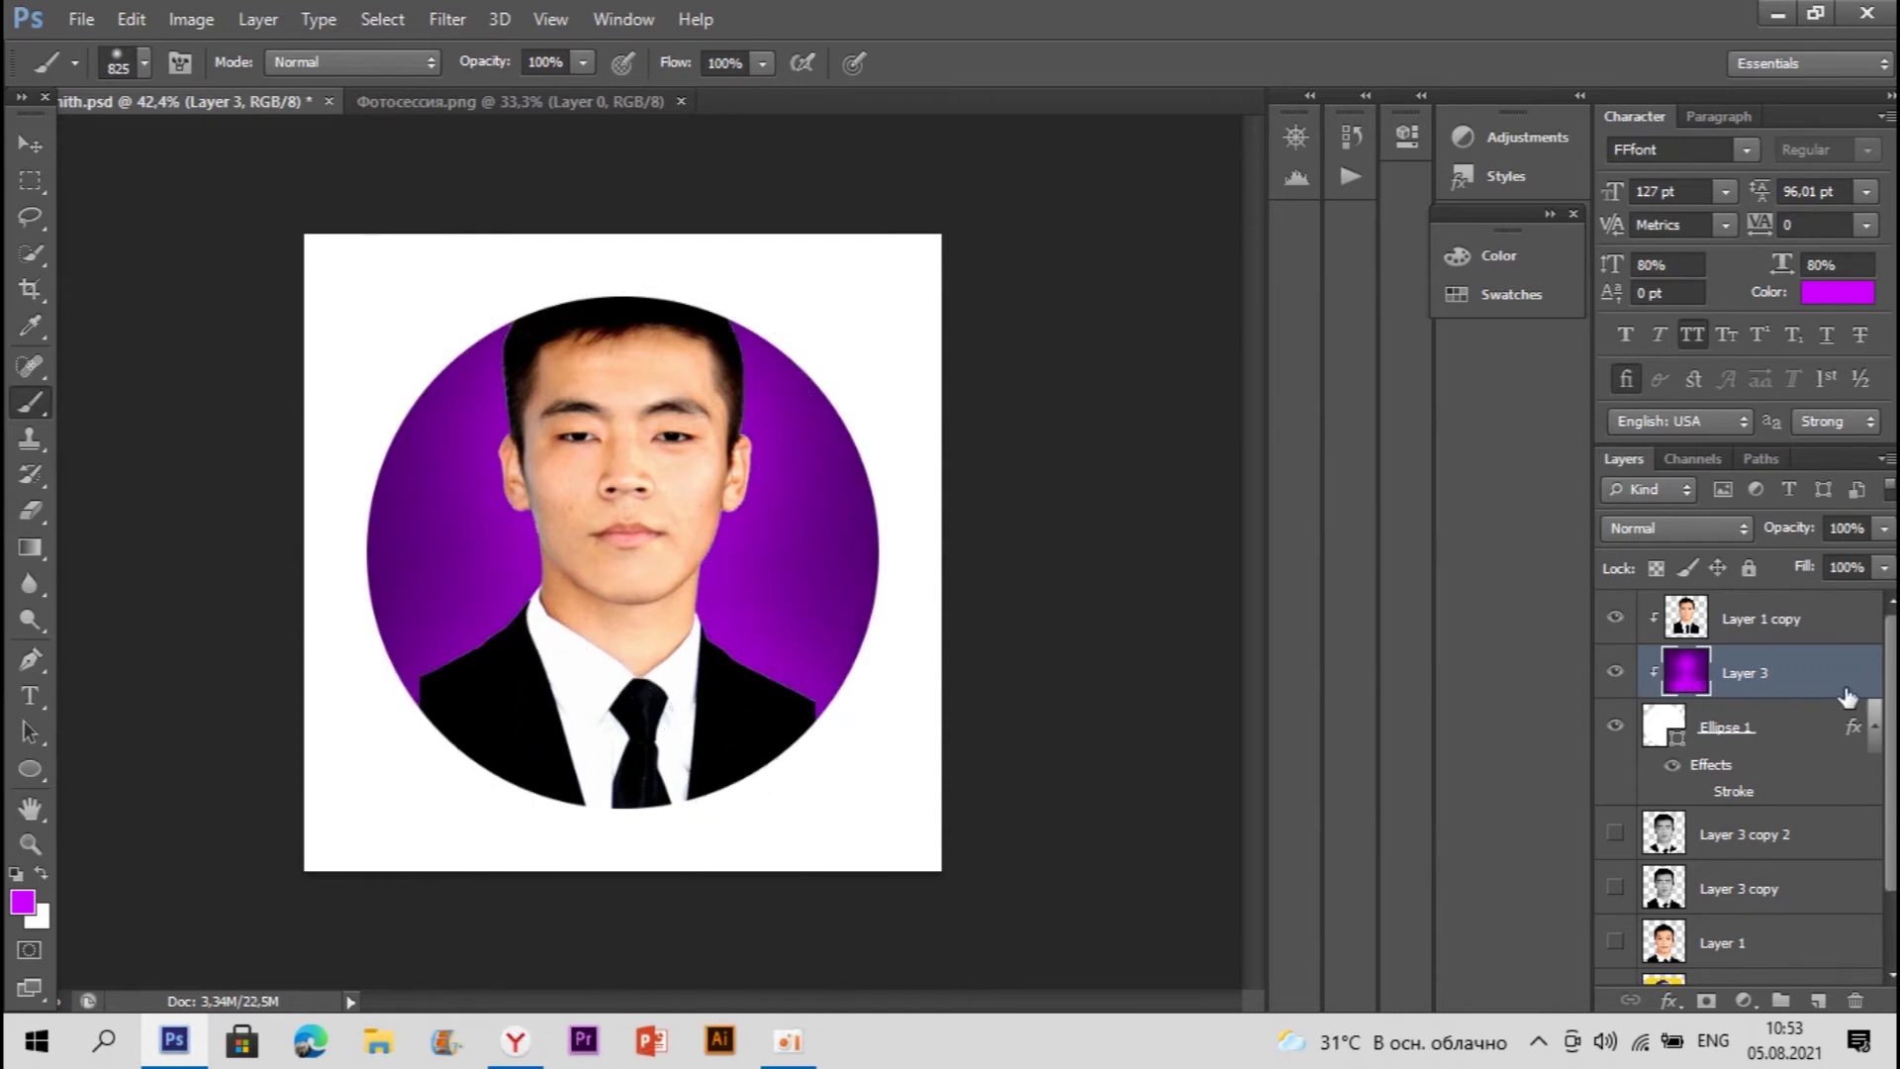
Step: Enlarge the portrait on Layer 1 copy slightly and shift it down within the circle
click(1821, 633)
click(30, 216)
right_click(887, 465)
click(1039, 704)
drag(831, 823, 852, 828)
key(Return)
key(l)
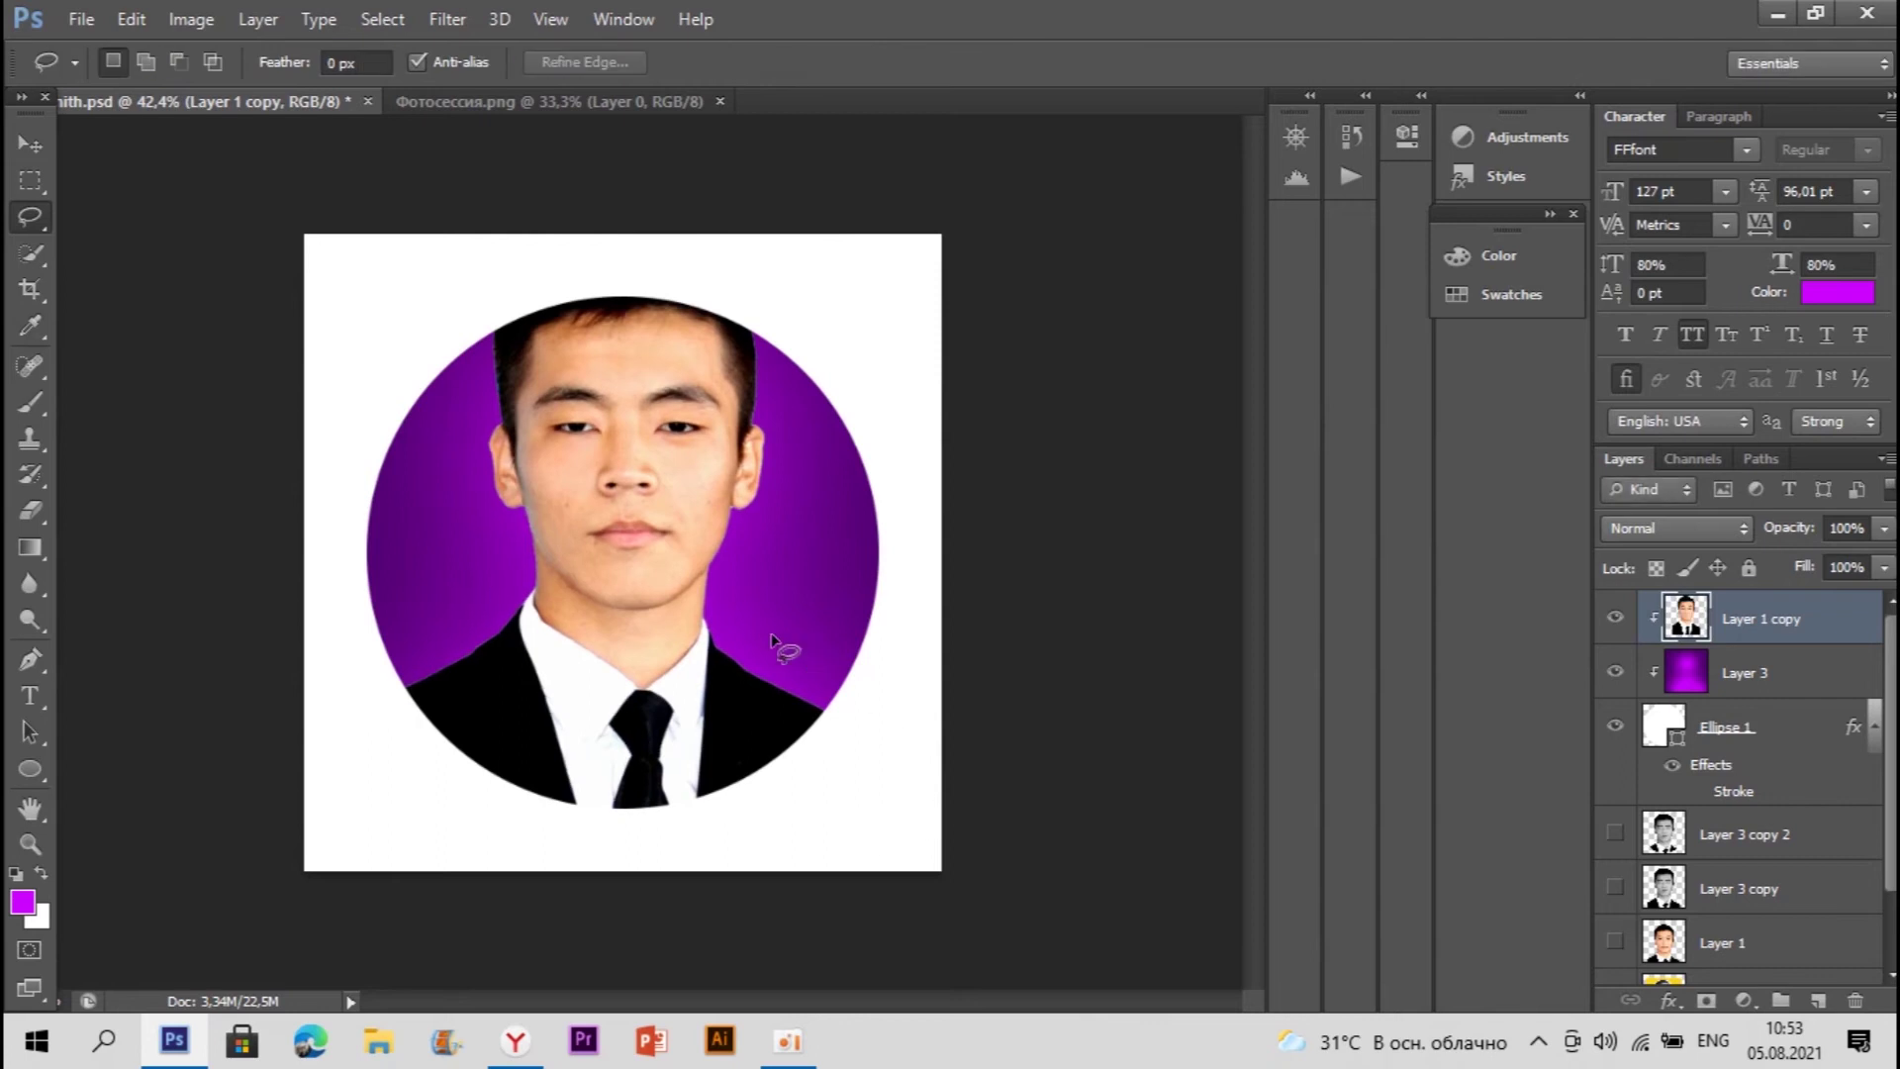
drag(637, 427, 641, 448)
Step: Duplicate Layer 1 copy, place the unclipped duplicate directly below Ellipse 1 and choose the Eraser tool
key(ctrl+j)
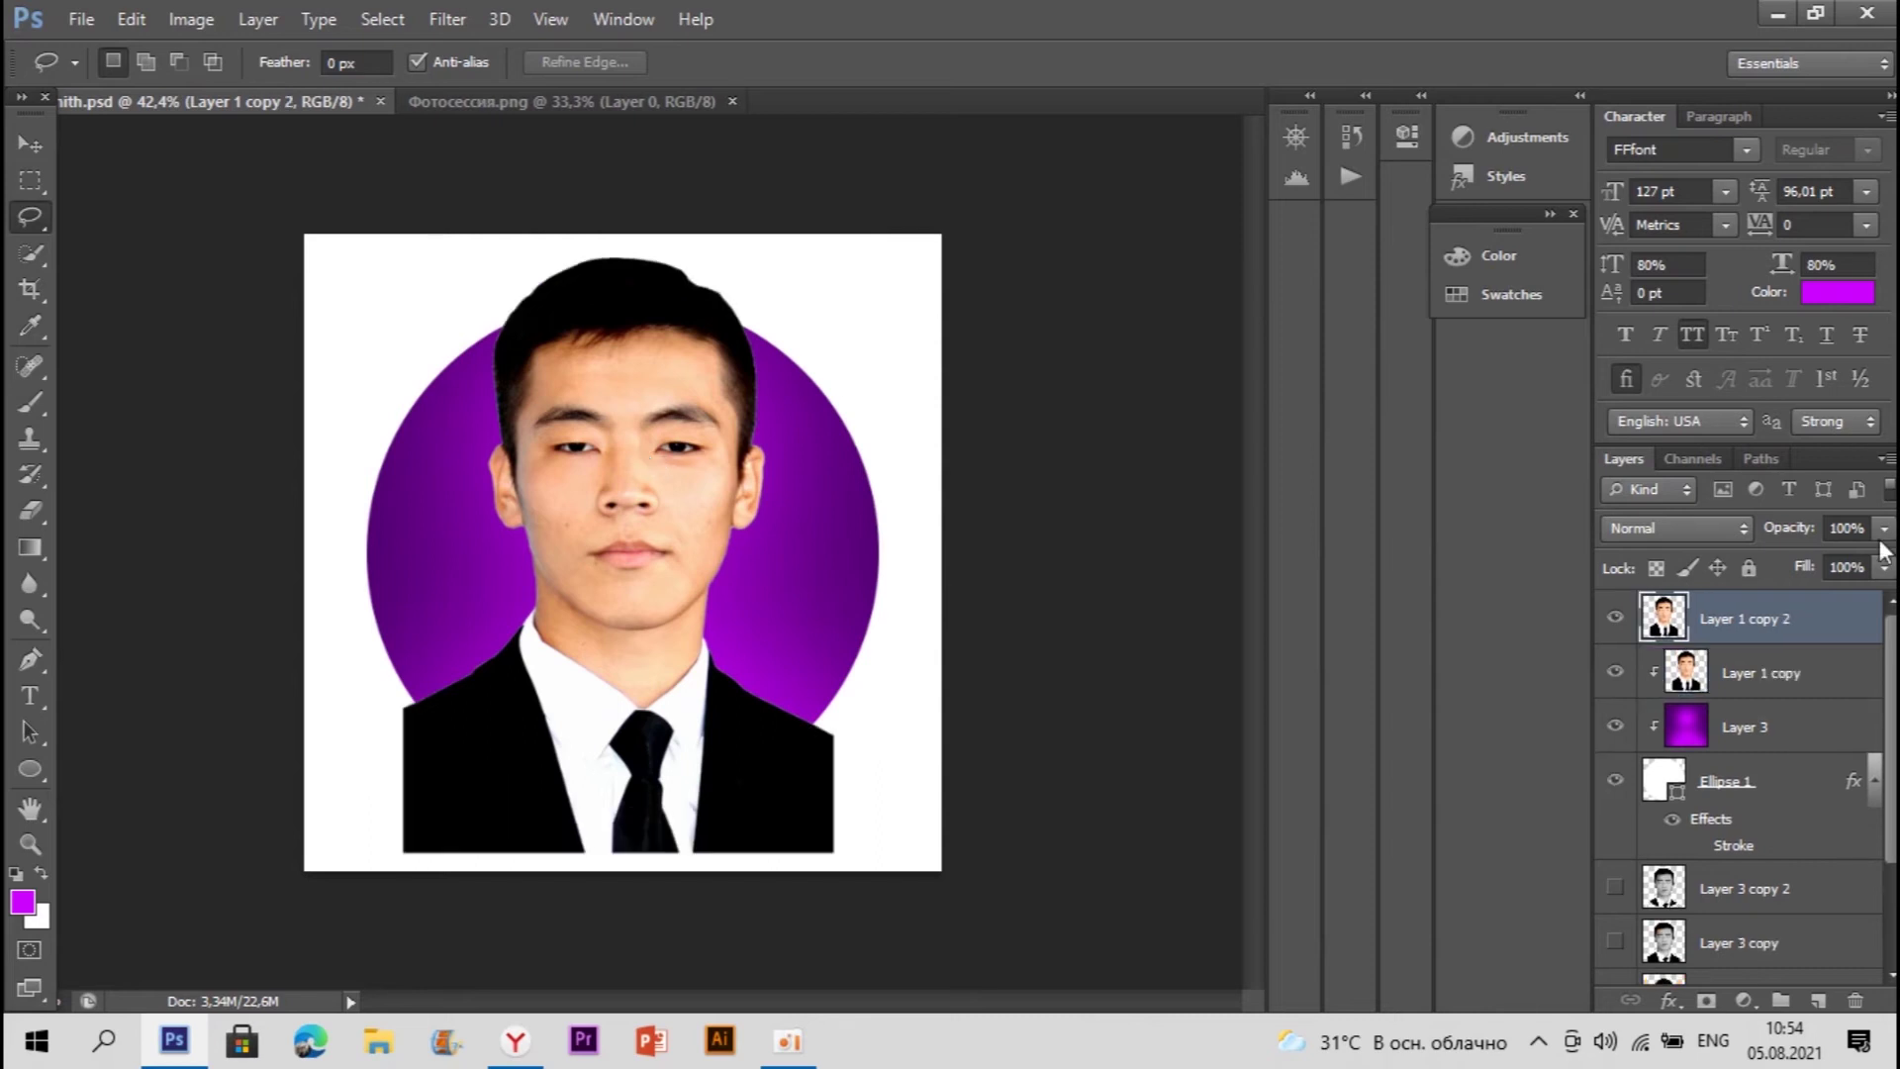
drag(1810, 645, 1811, 824)
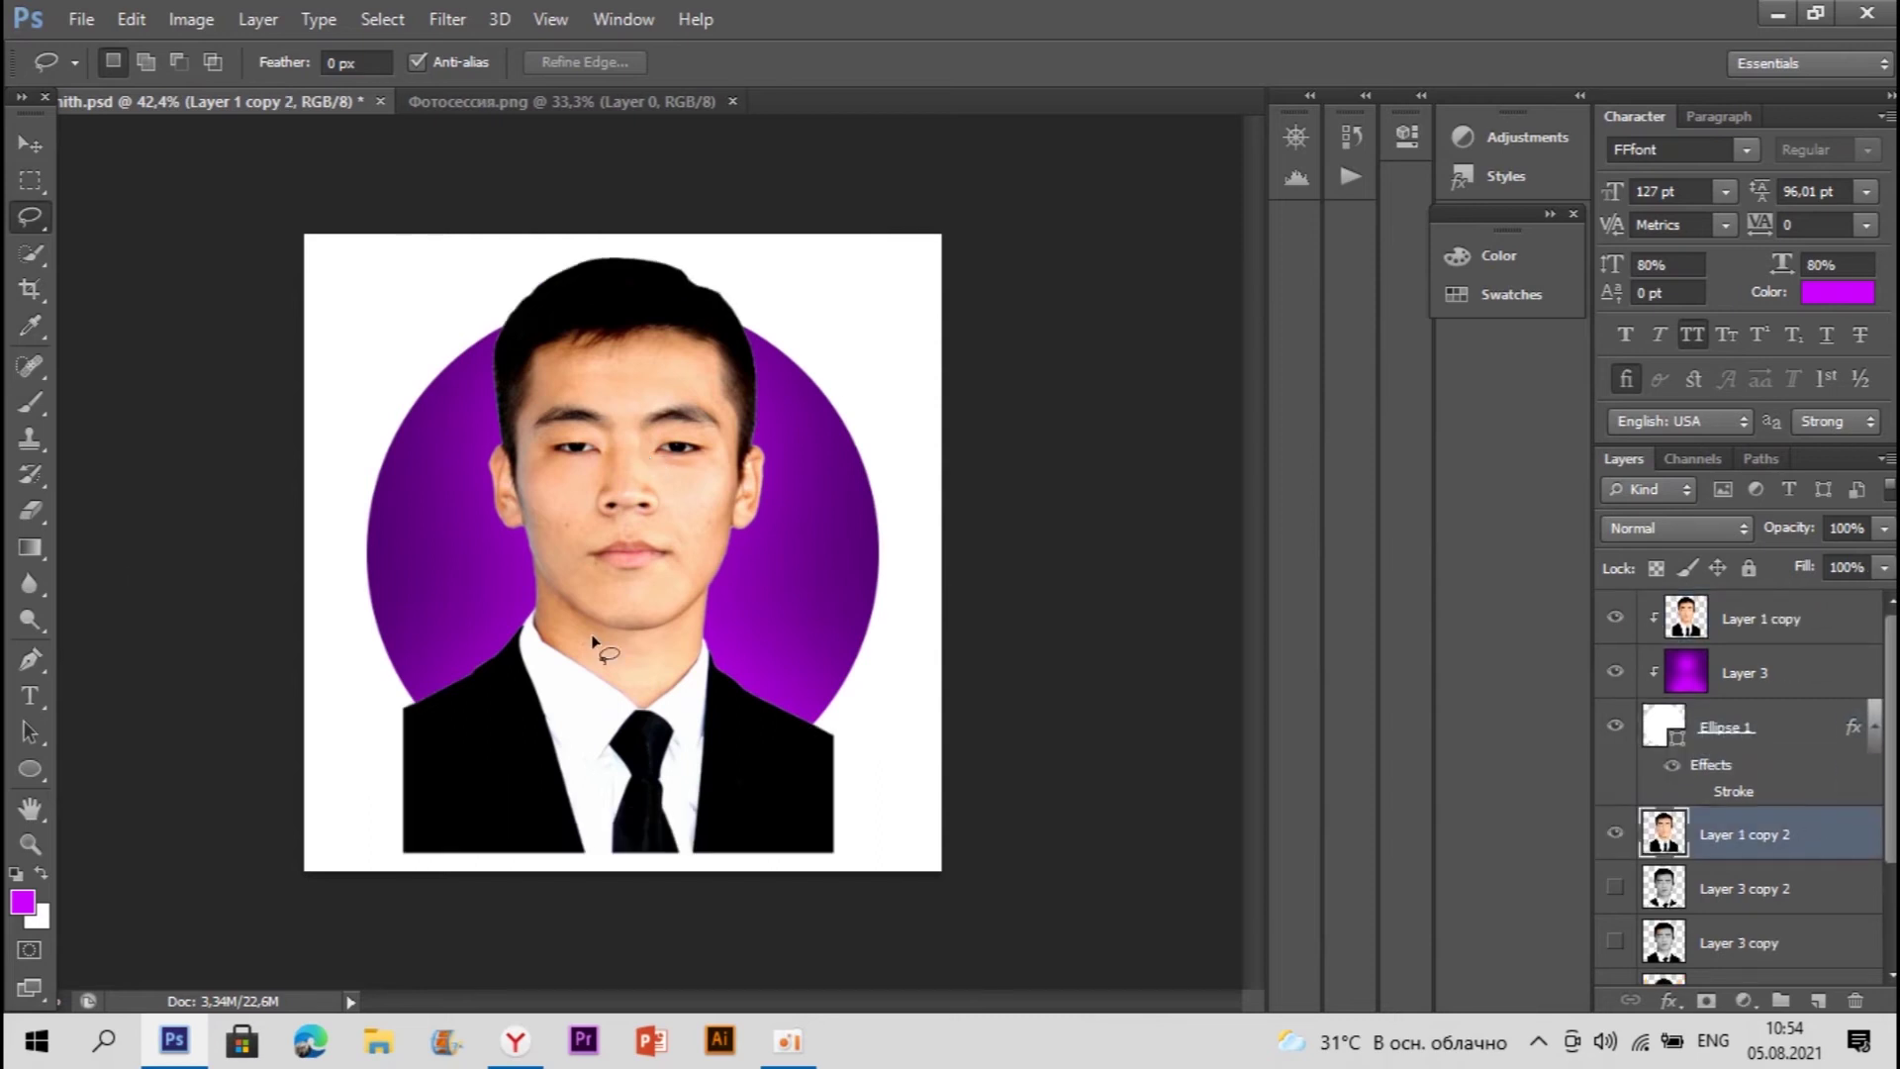
click(31, 510)
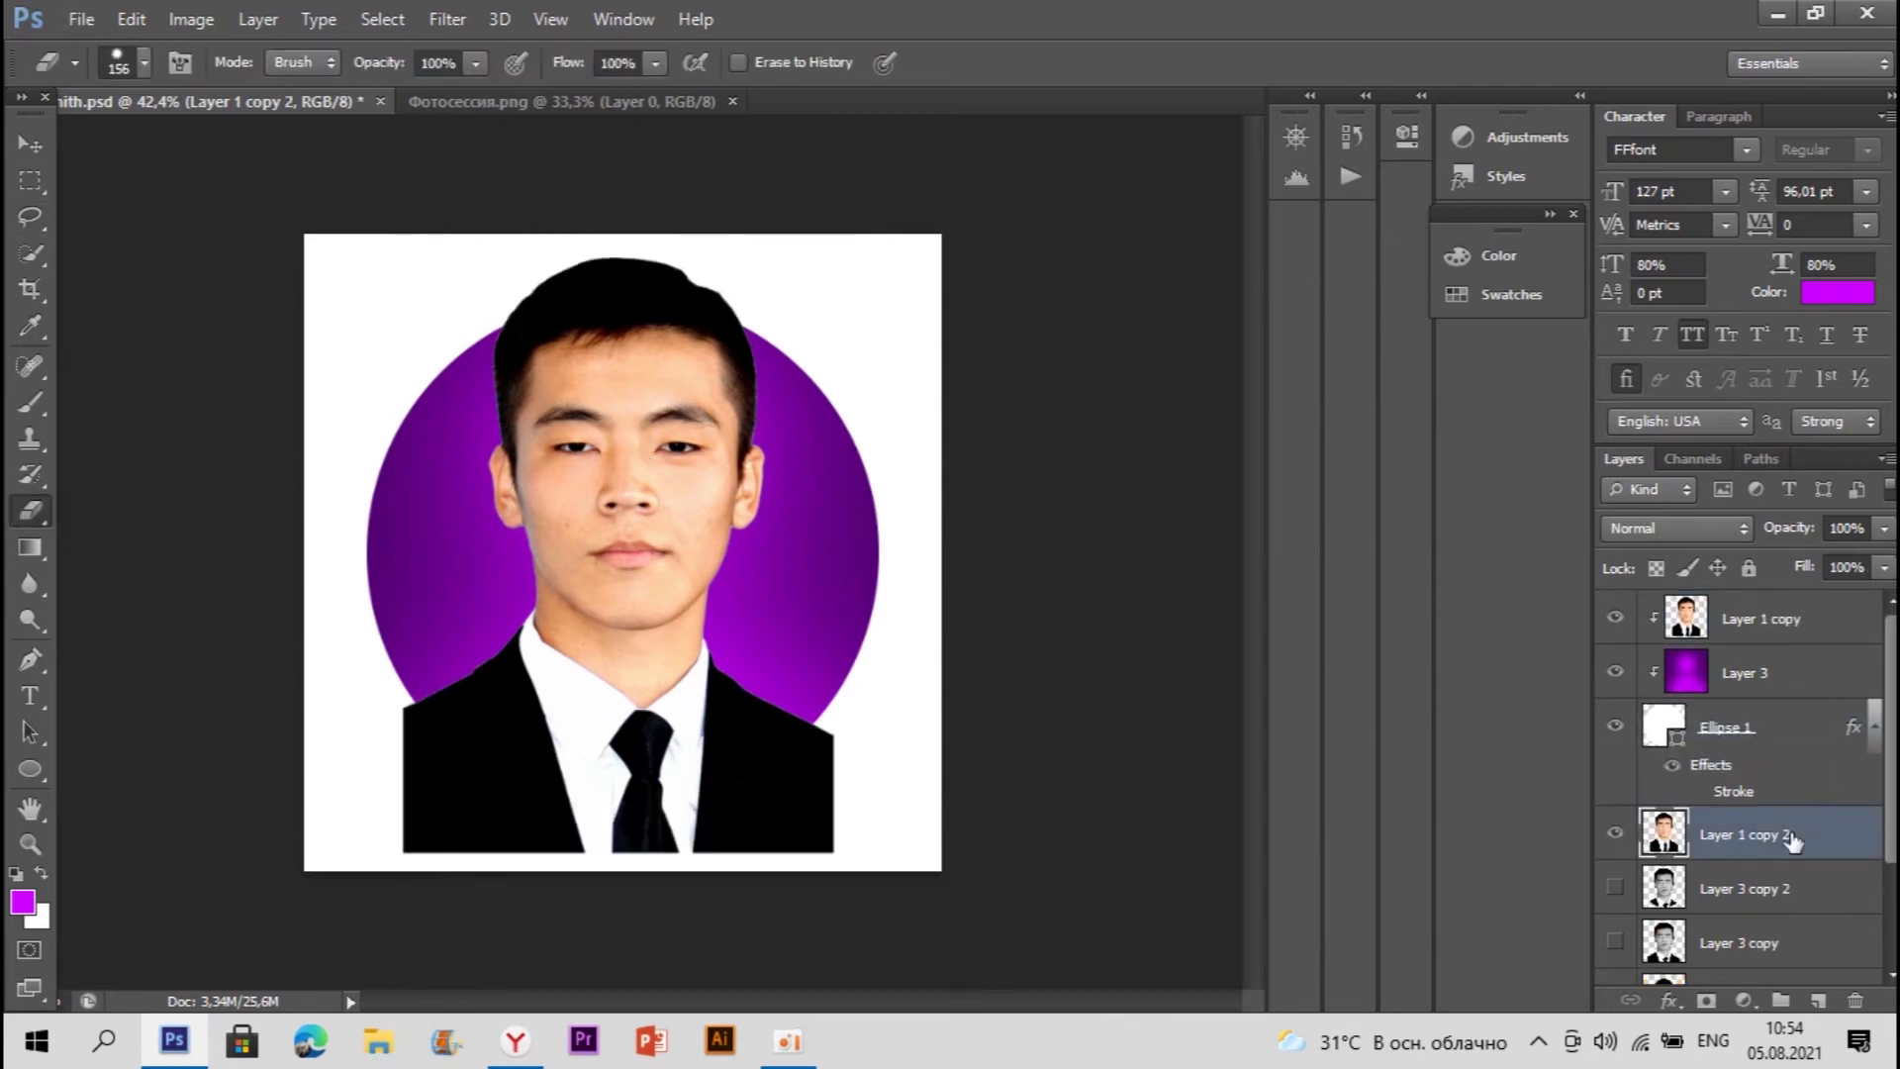
Step: Erase the suit area outside the circle's lower edge on Layer 1 copy 2 with a 267 px hard eraser
click(118, 66)
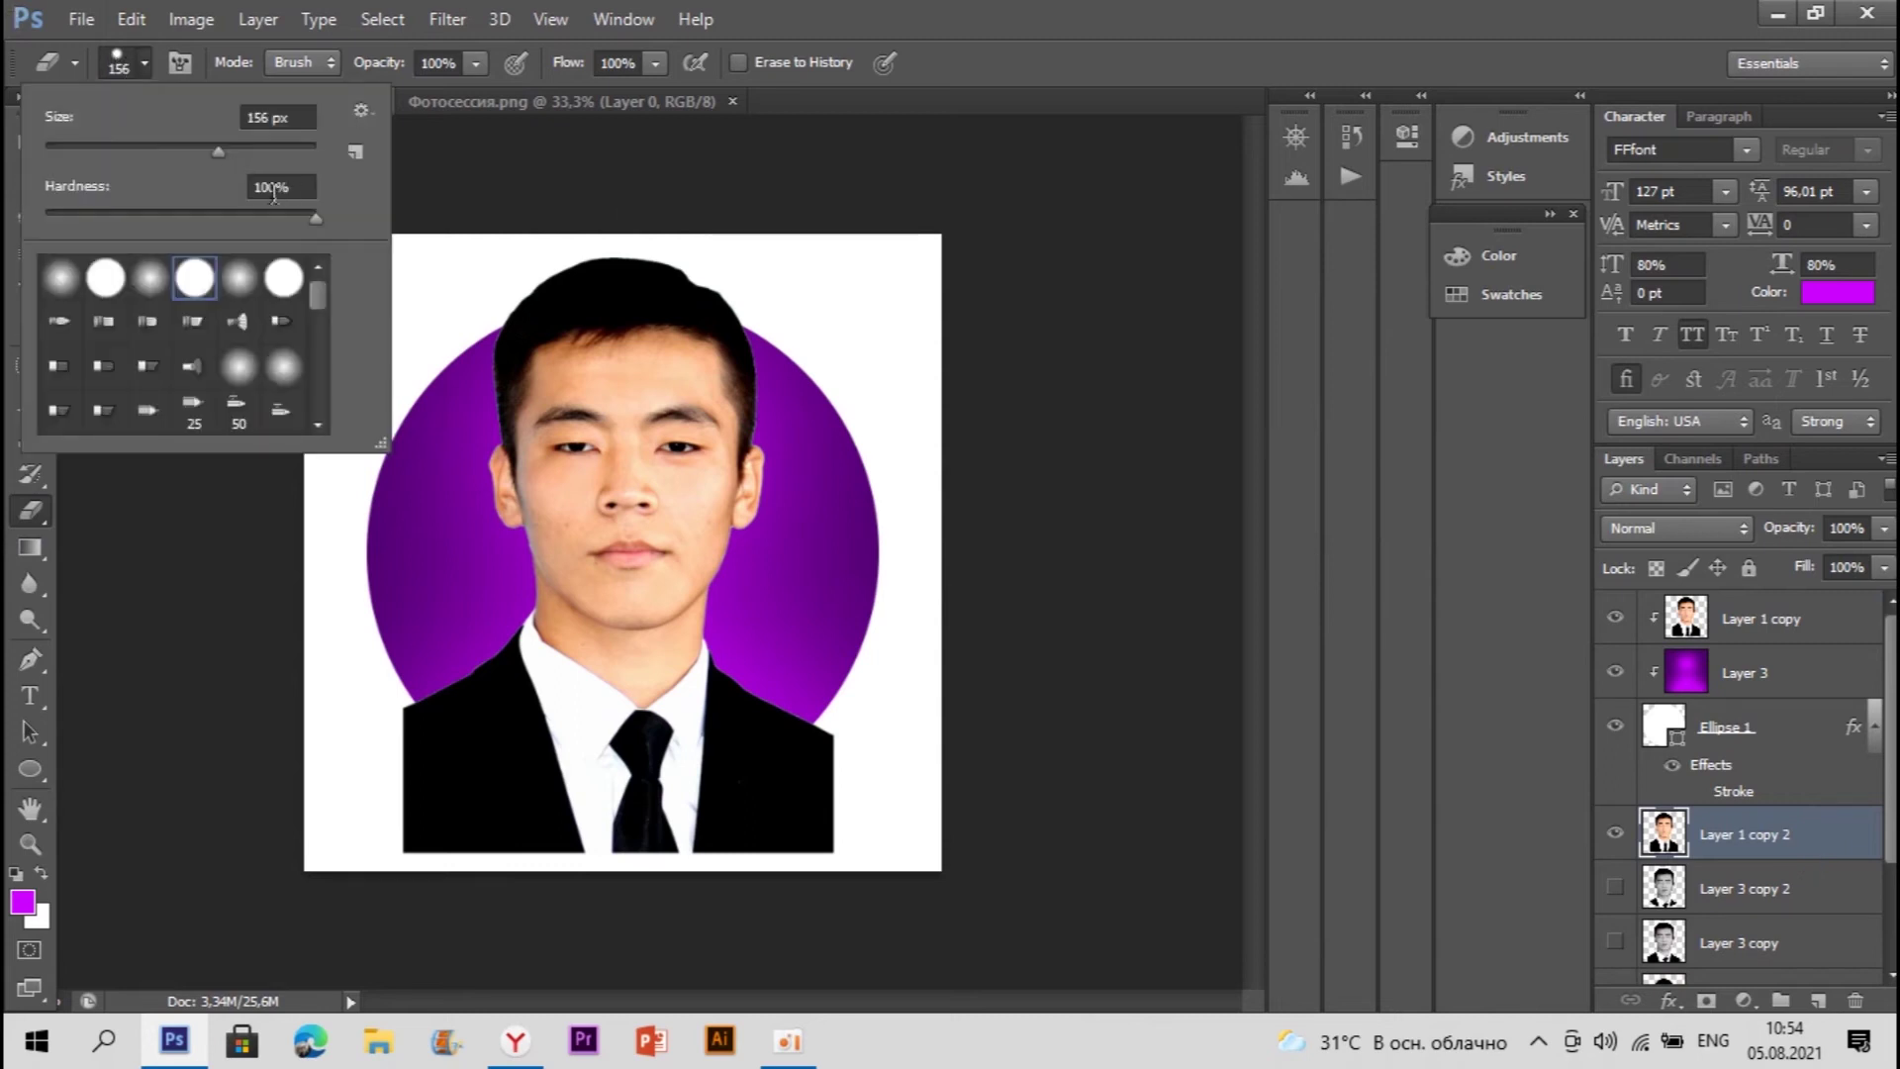
click(258, 152)
click(869, 806)
mouse_move(851, 842)
mouse_down()
mouse_move(806, 806)
mouse_move(436, 846)
mouse_move(484, 766)
mouse_up()
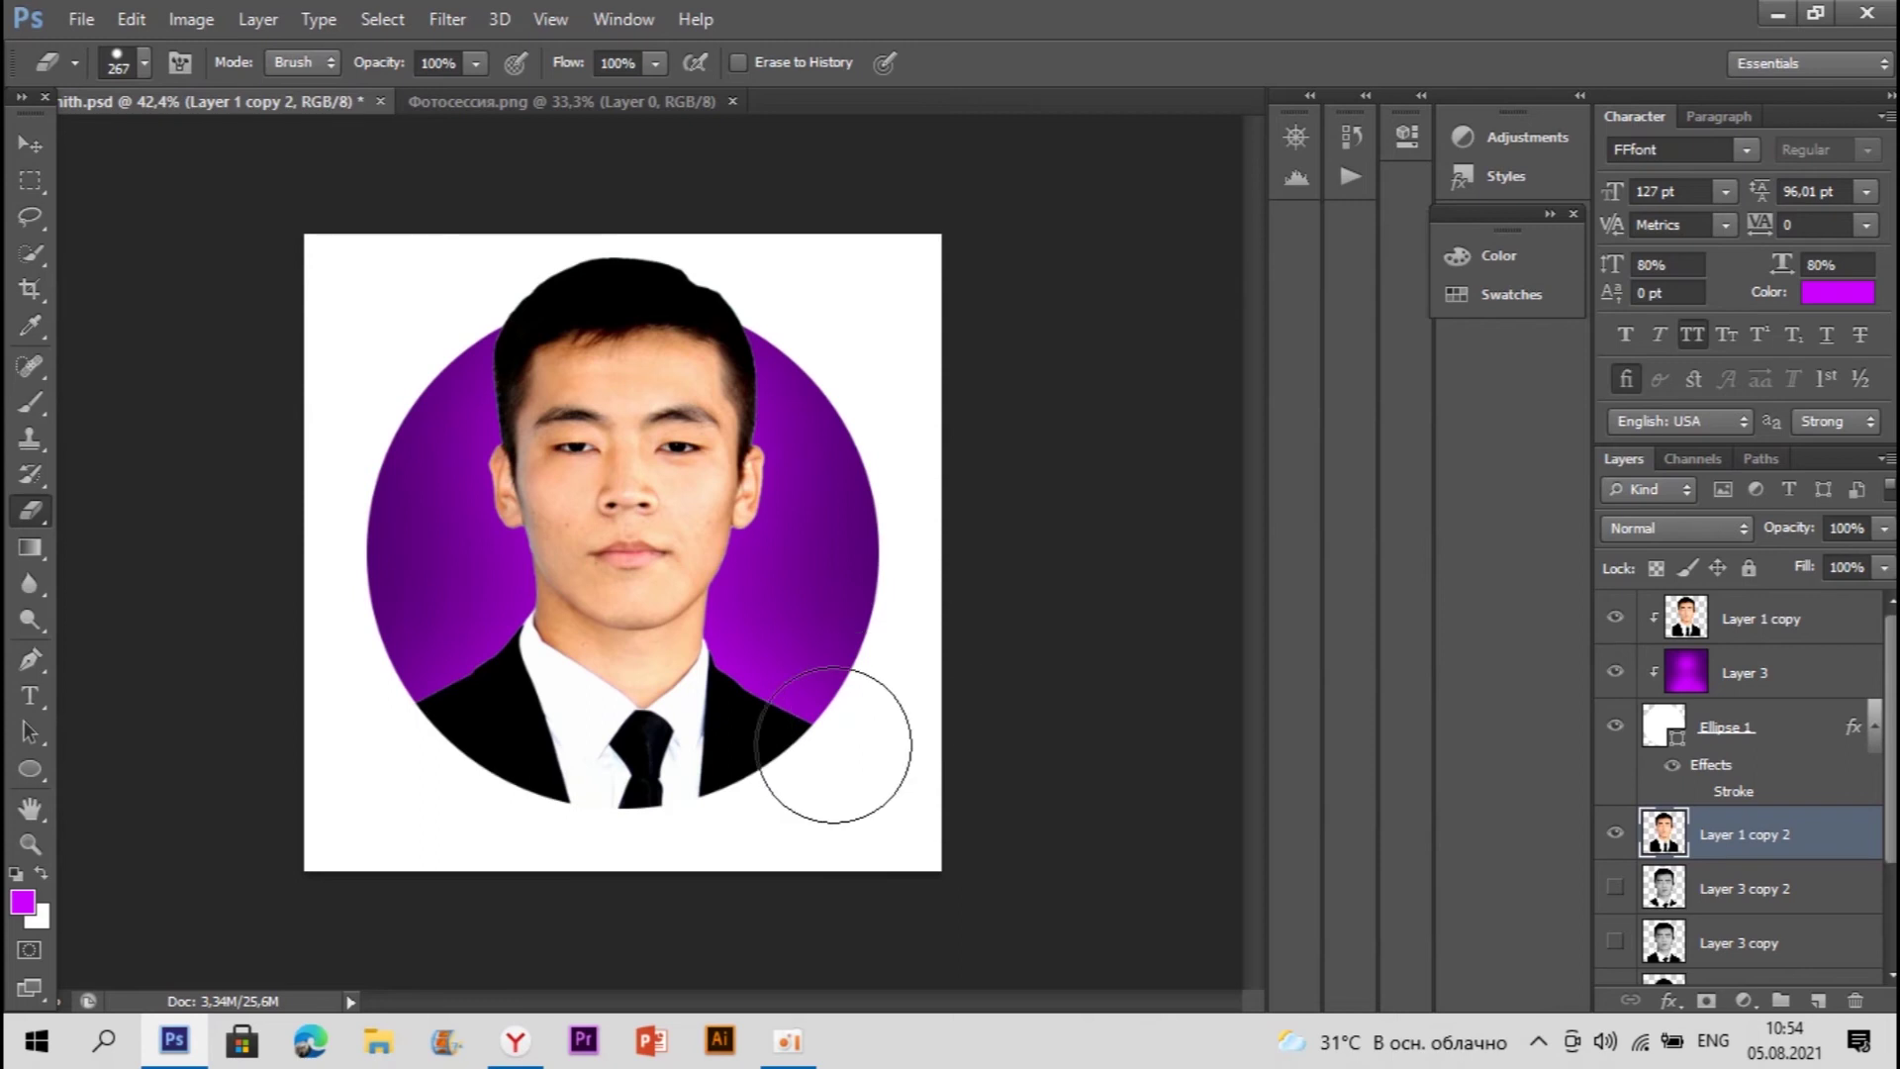
Step: Add a Stroke effect with a Gradient fill type to Ellipse 1 and open its gradient for editing
click(30, 217)
click(1803, 727)
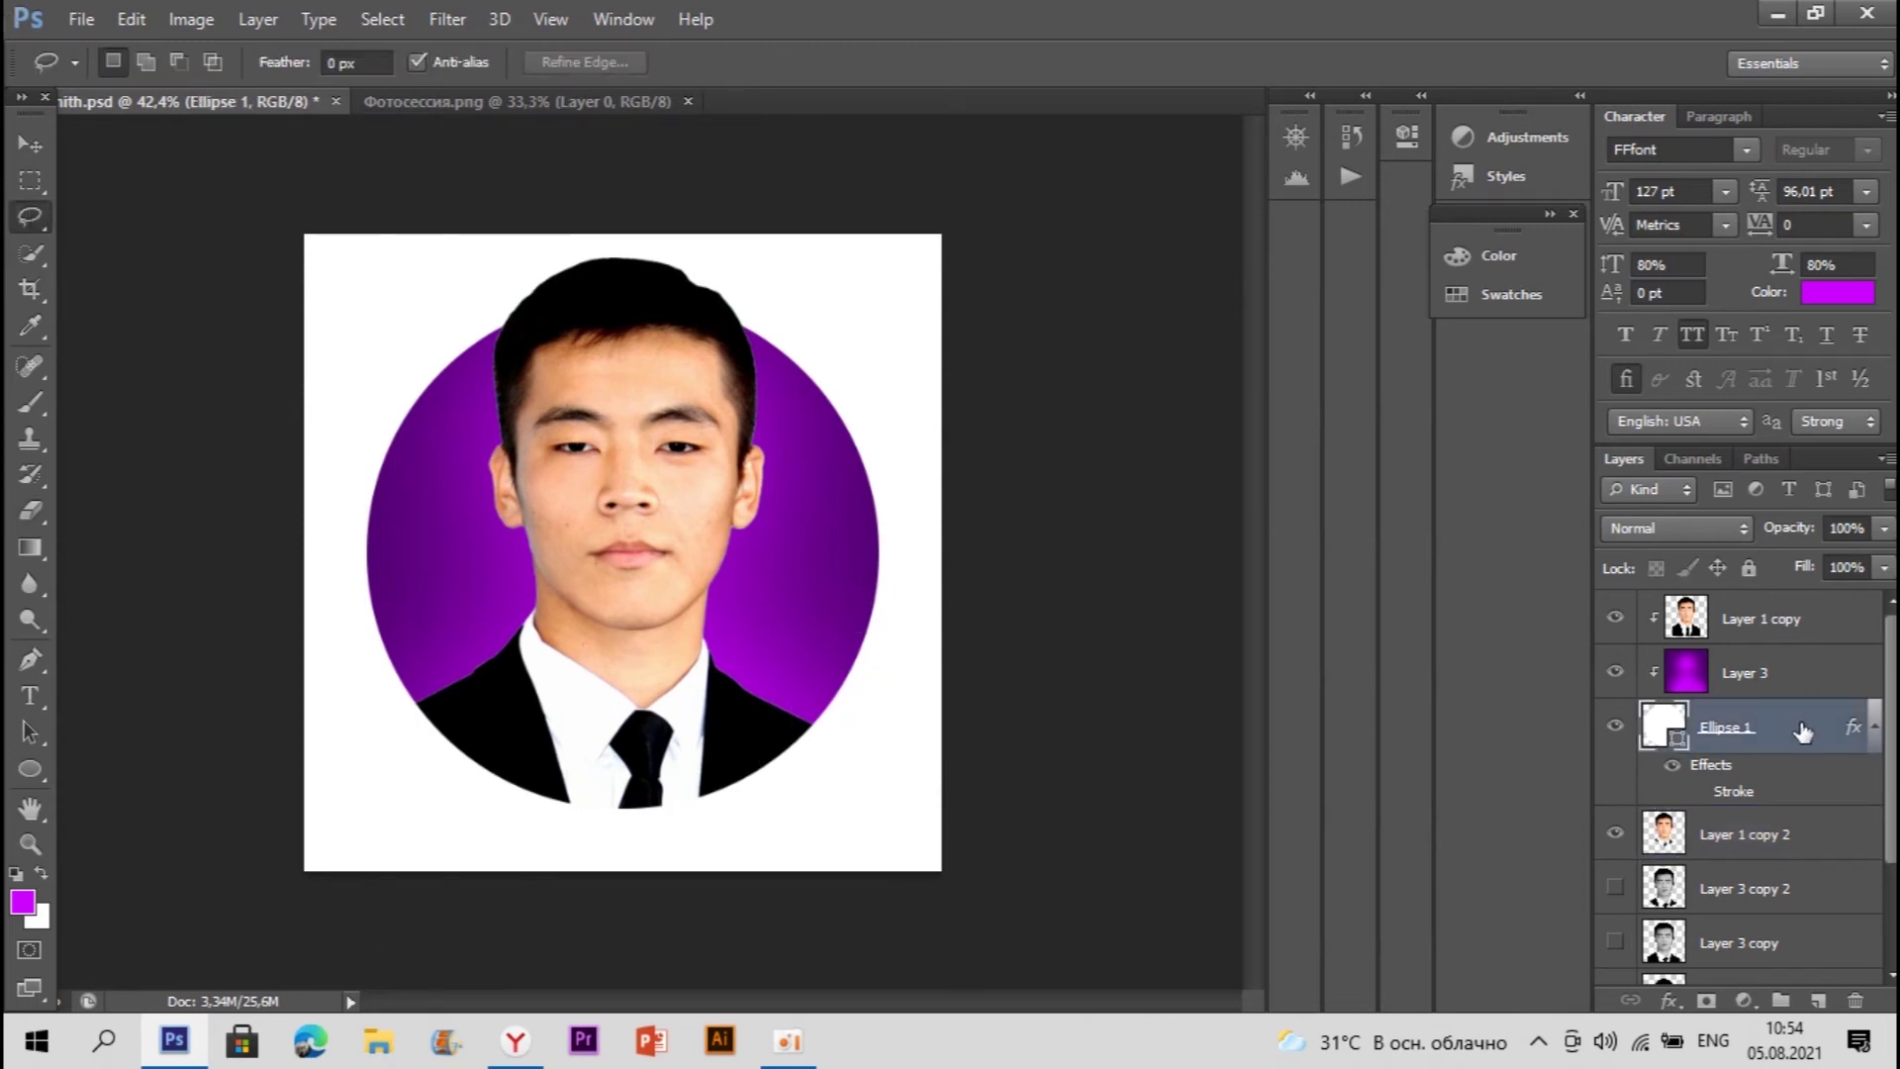
double_click(1796, 730)
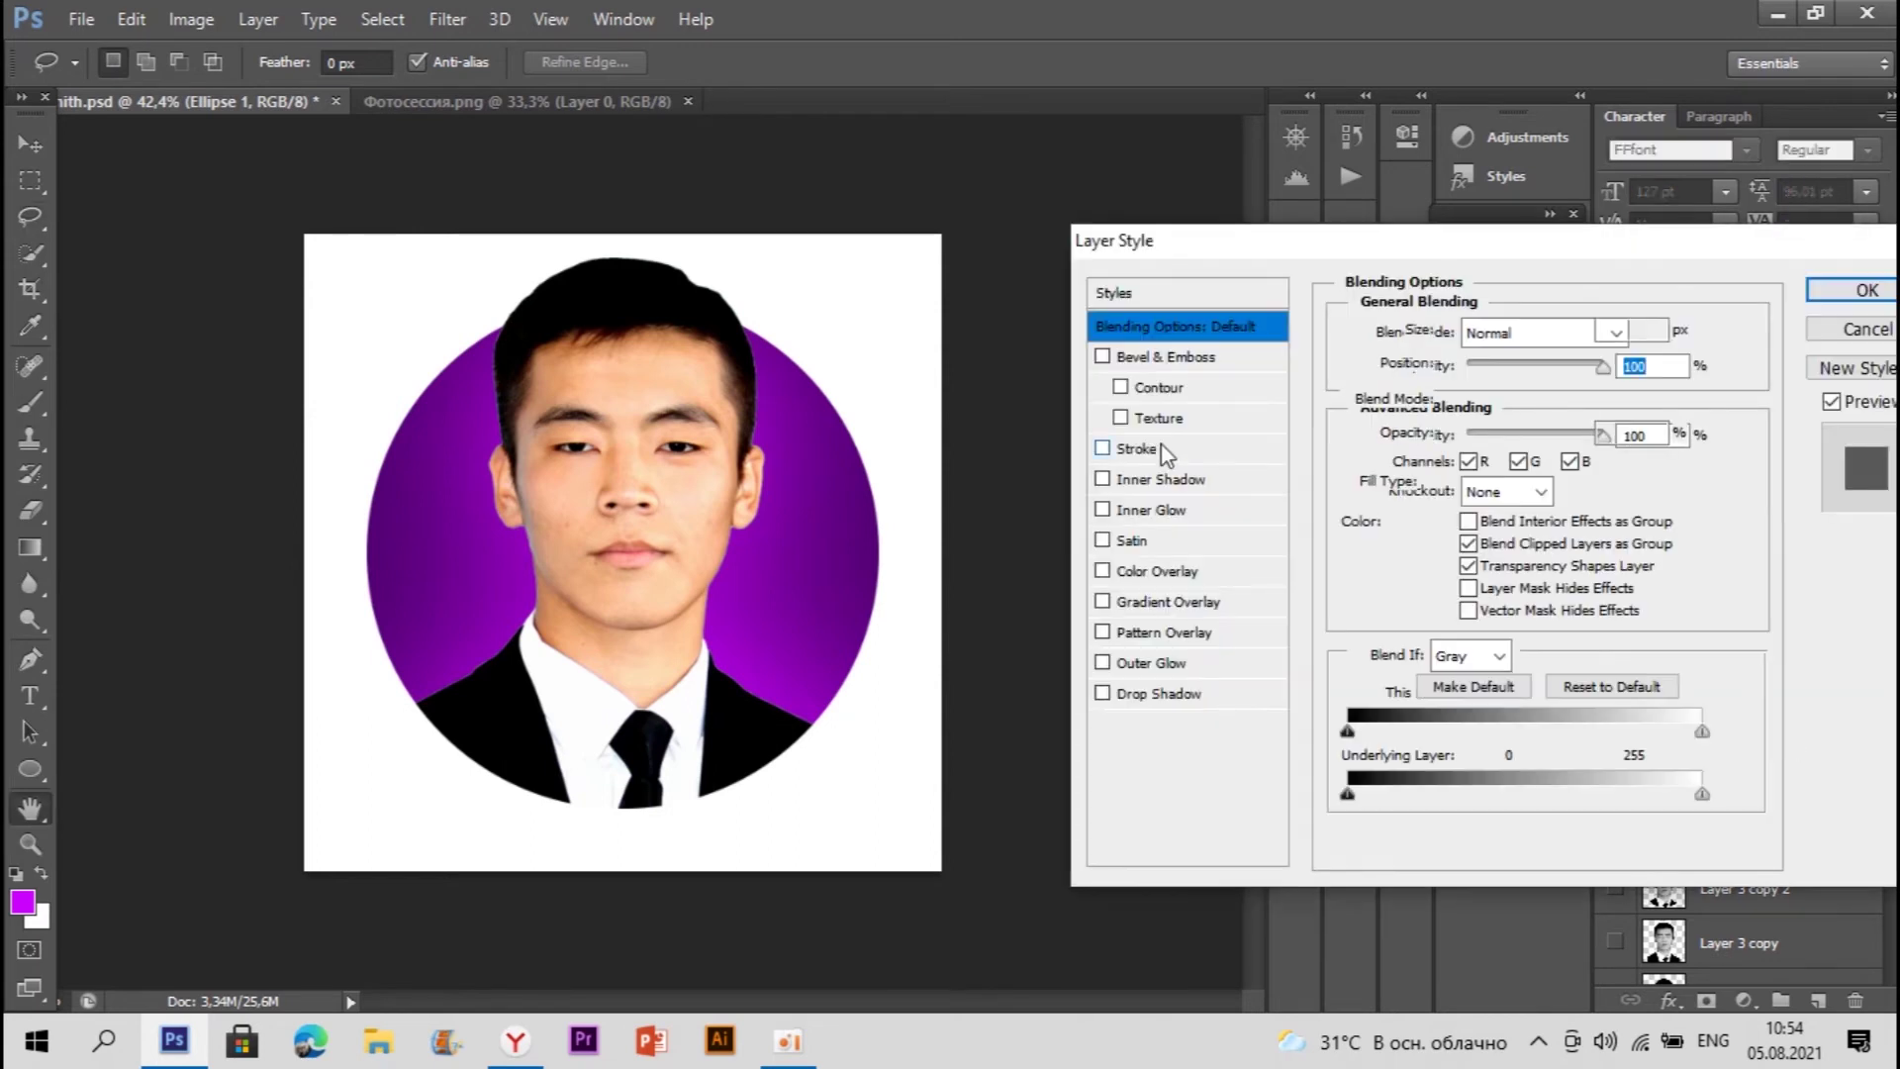
click(1133, 448)
click(1479, 483)
click(1469, 540)
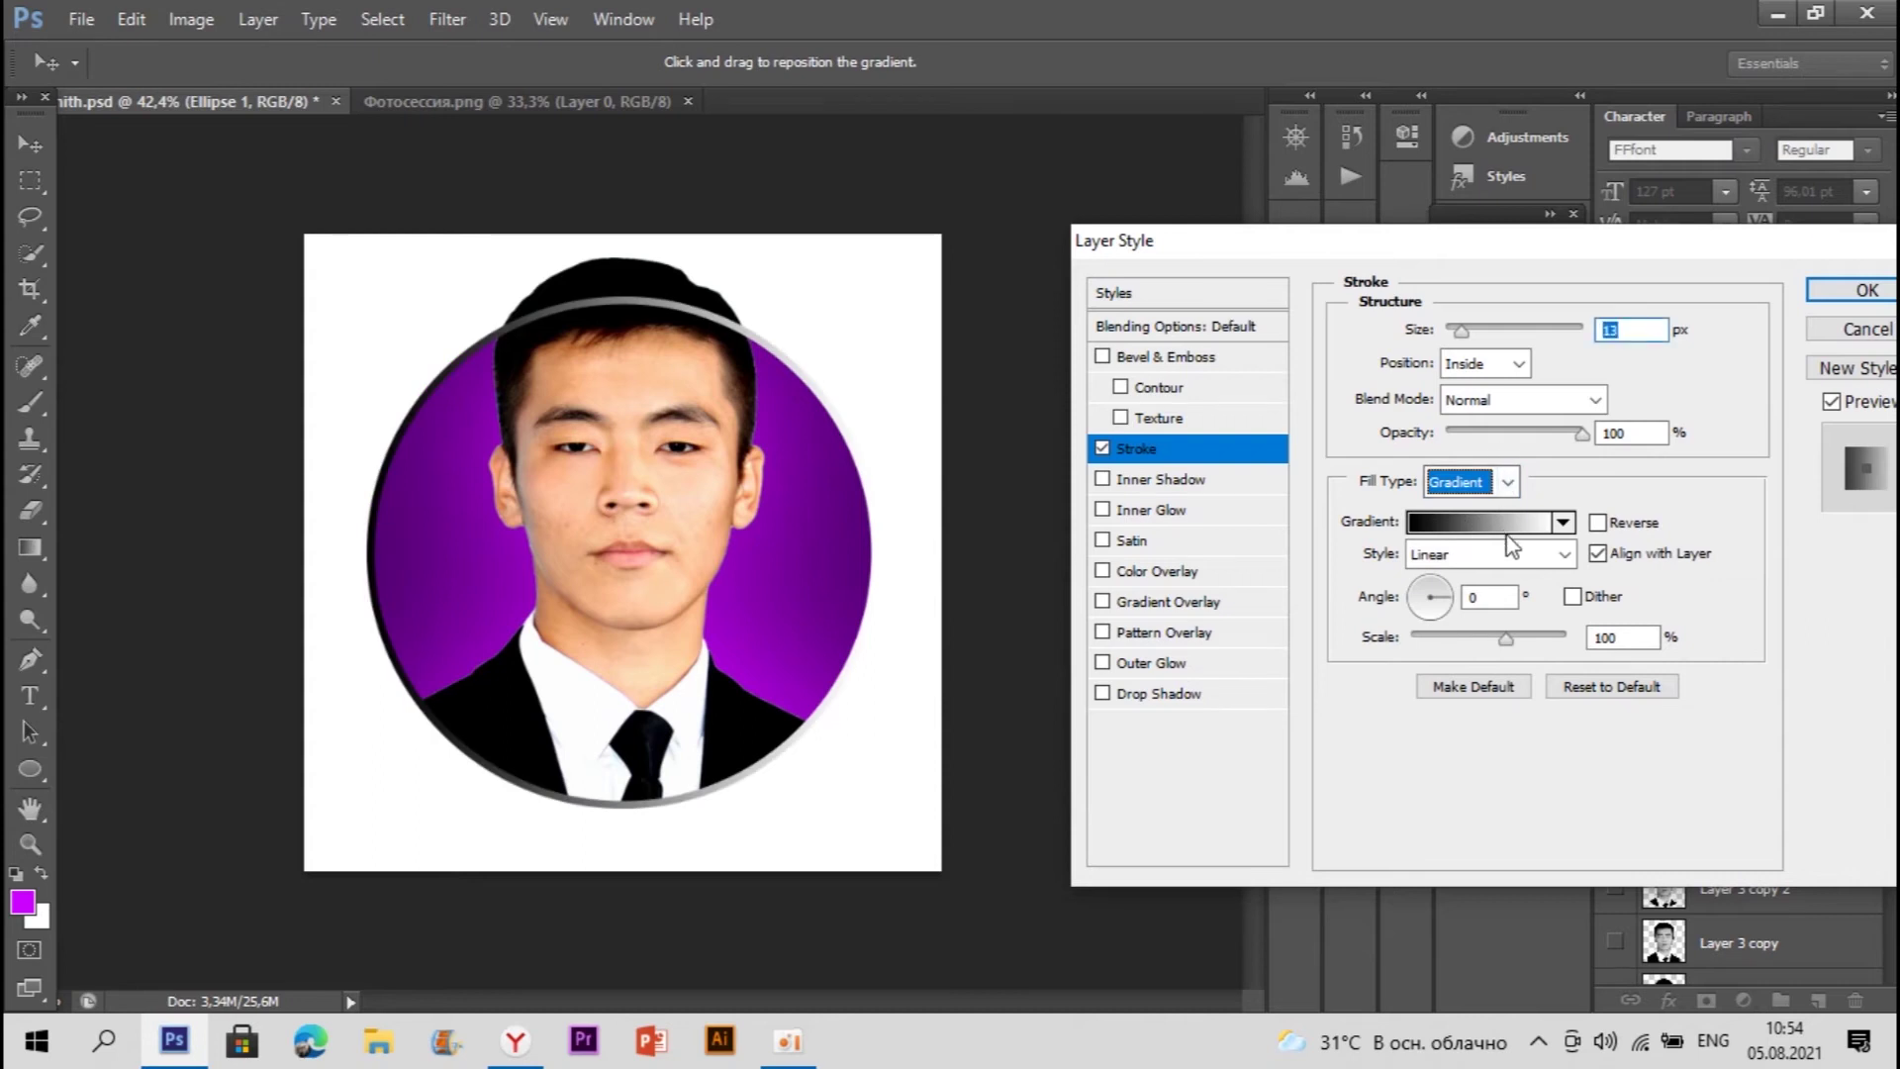
click(1509, 545)
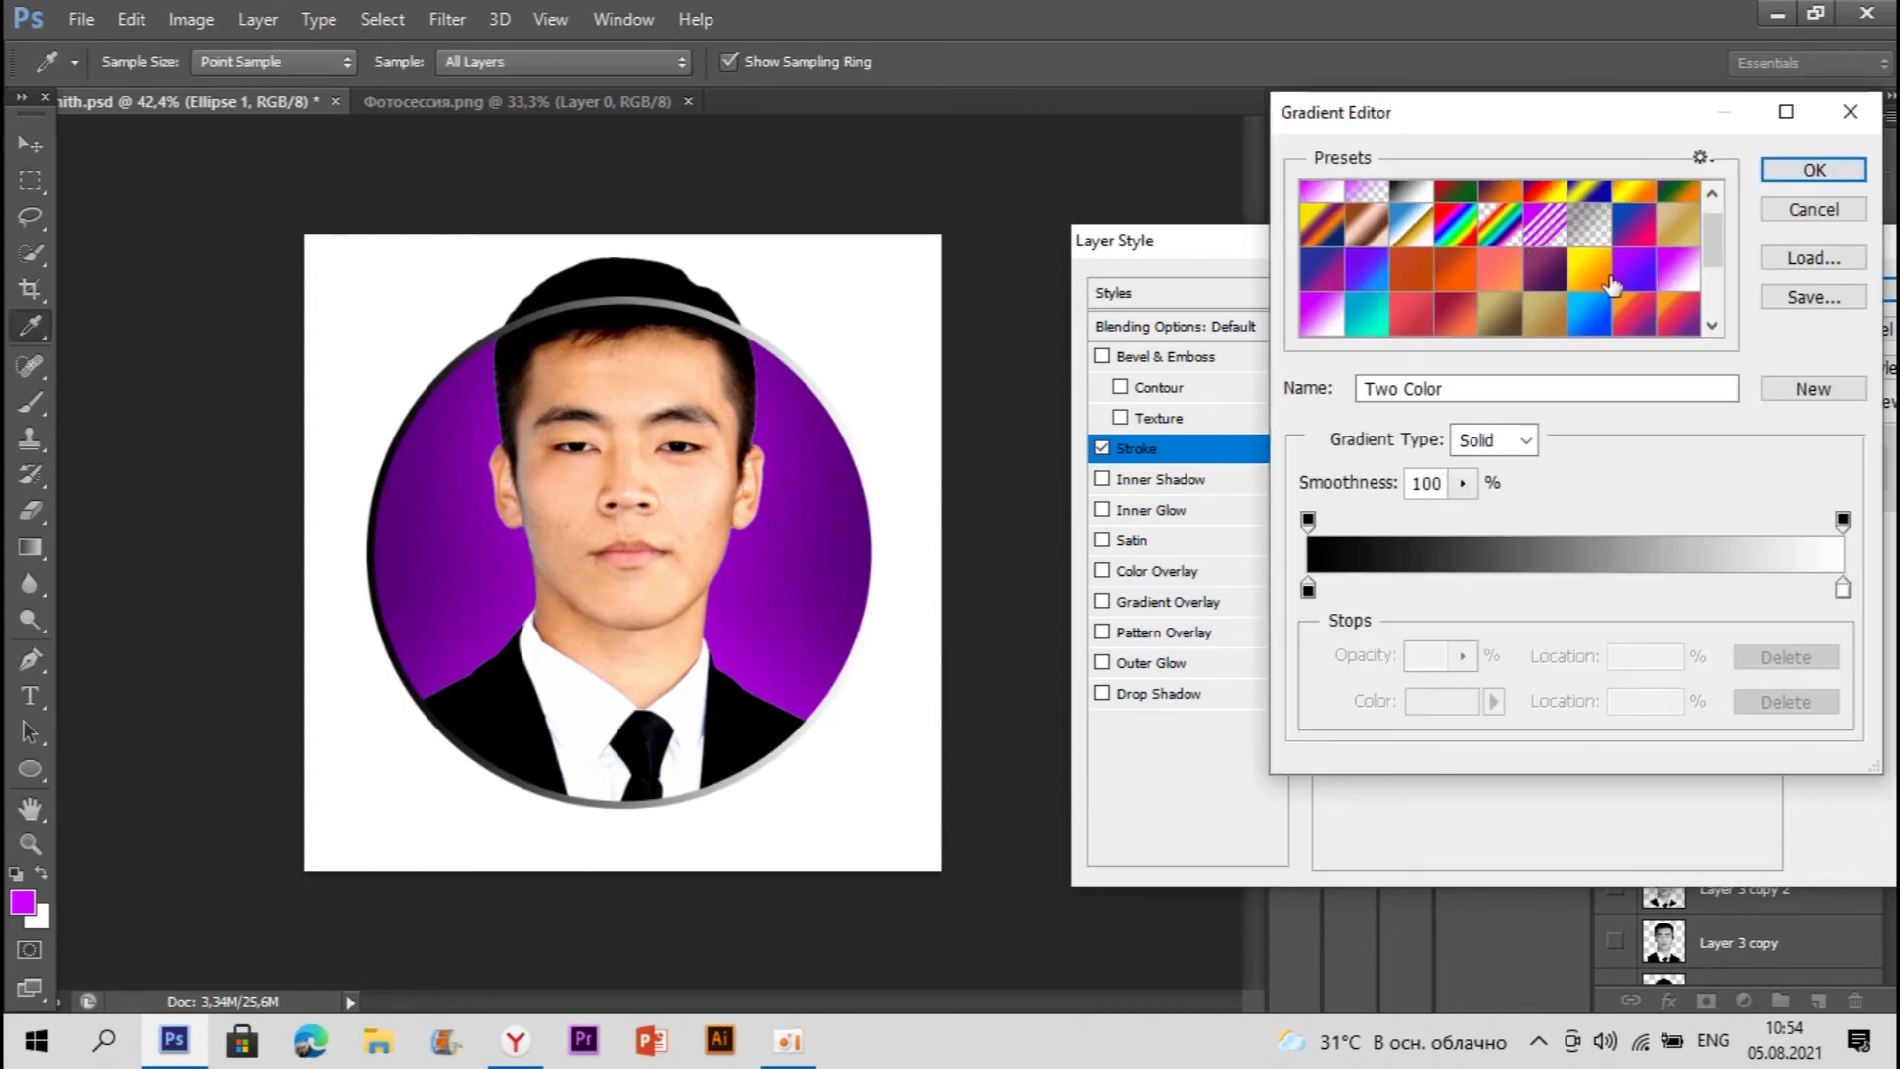
Step: Apply the plum-to-dark-purple gradient preset to the Ellipse 1 stroke and set its size to 16 px
scroll(1647, 285, down, 1)
click(1558, 237)
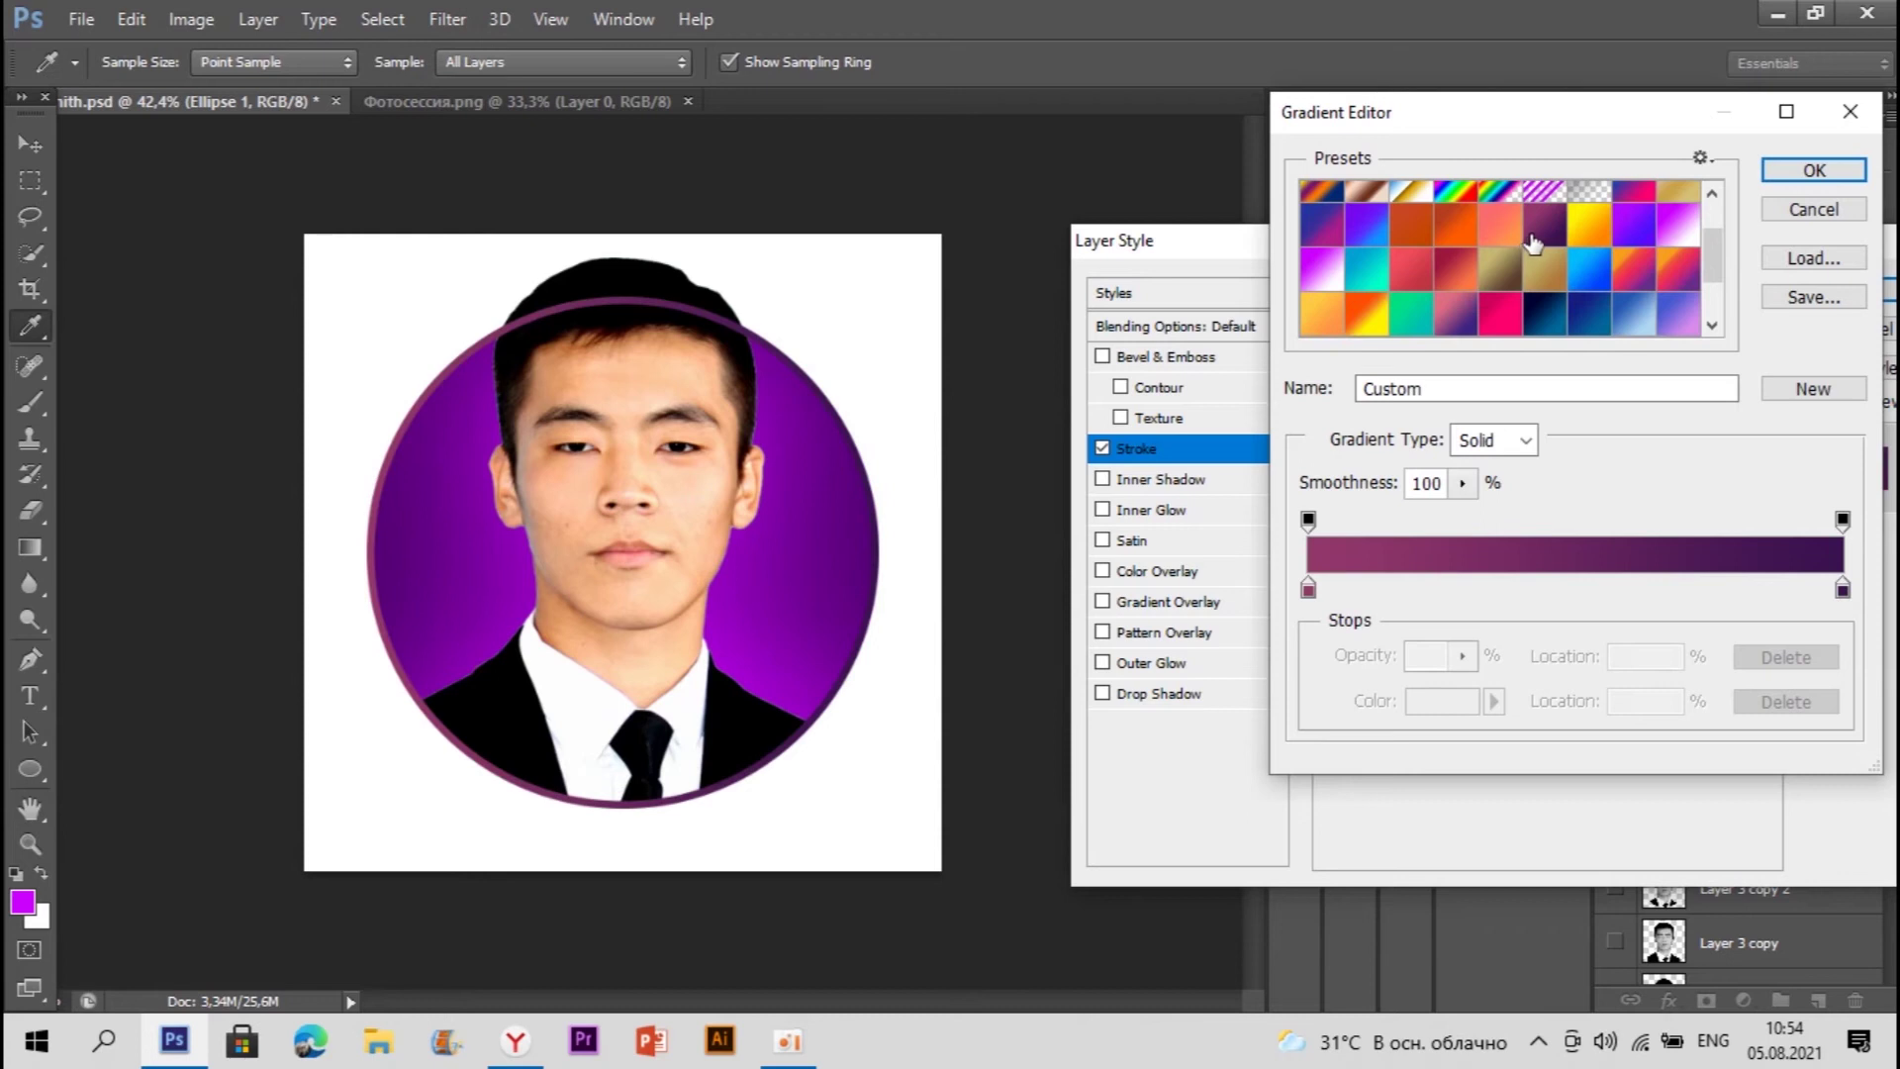
scroll(1633, 252, down, 1)
click(1815, 174)
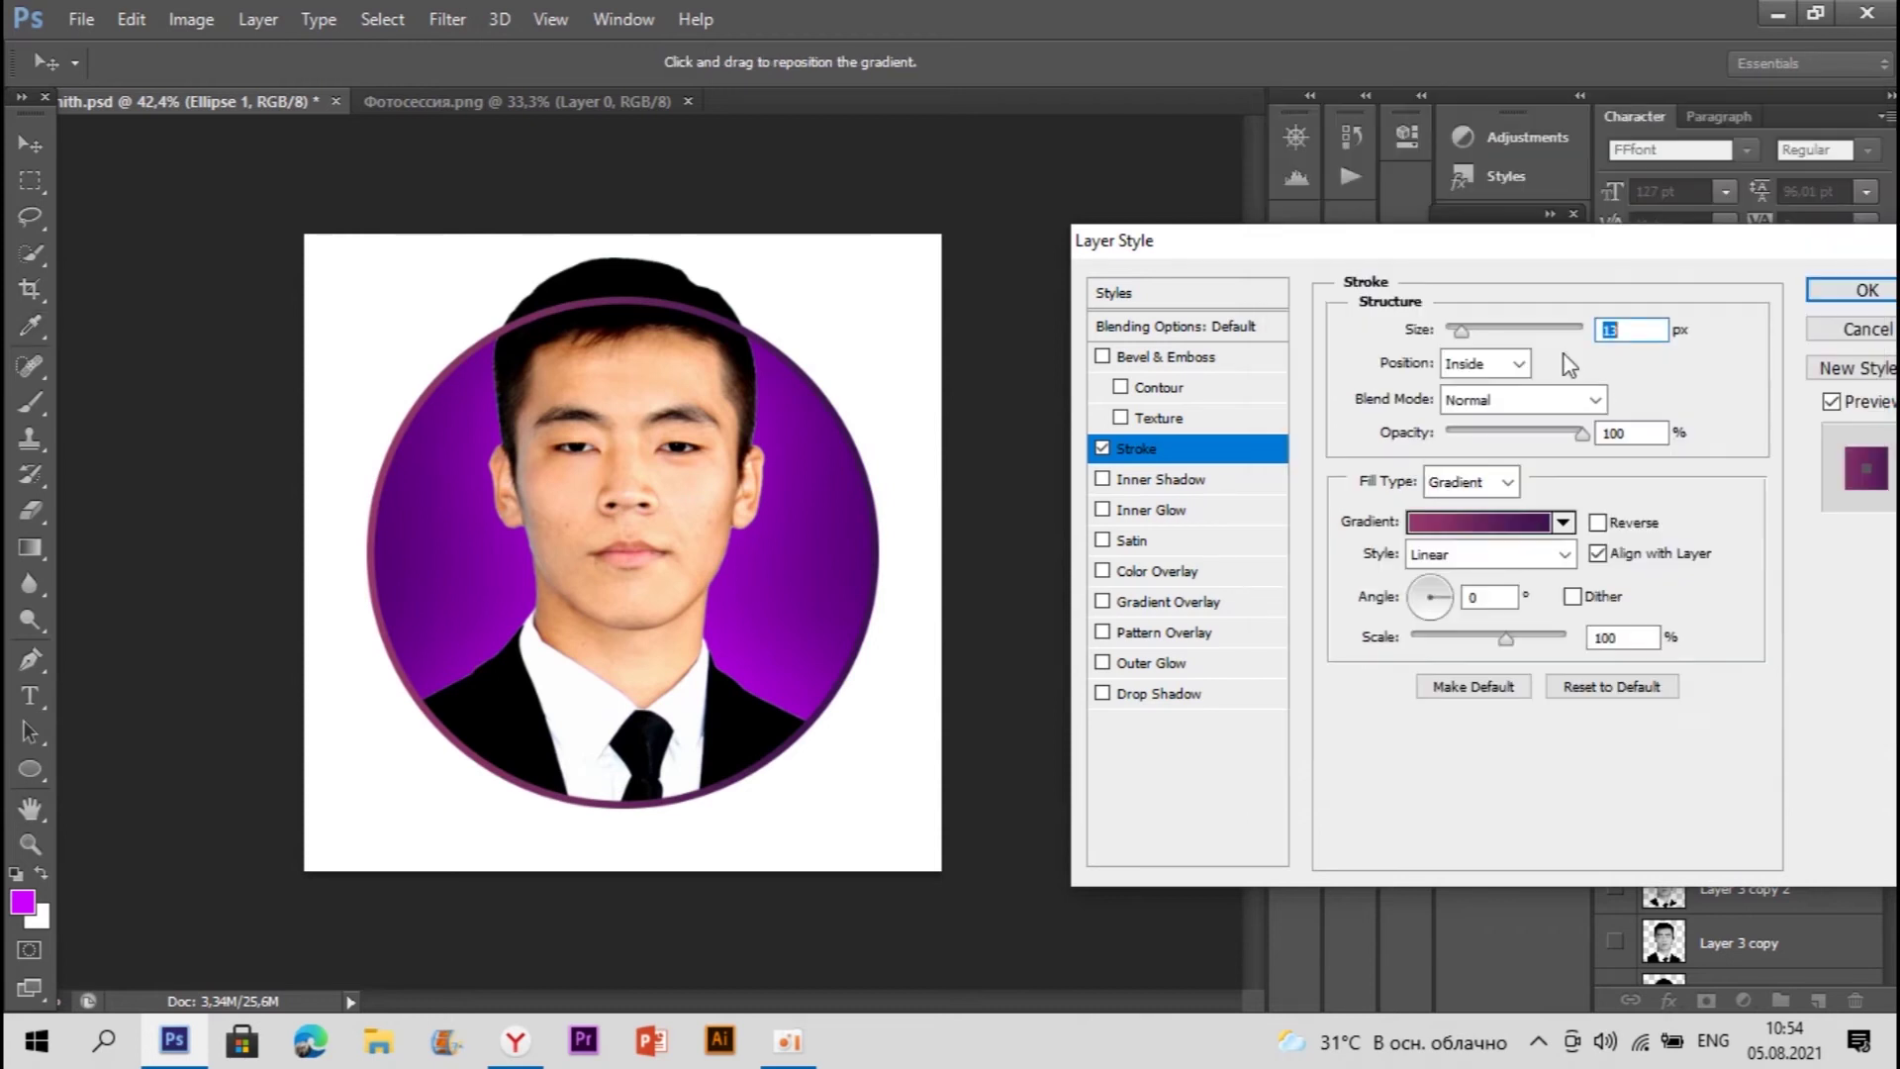
drag(1466, 343, 1468, 348)
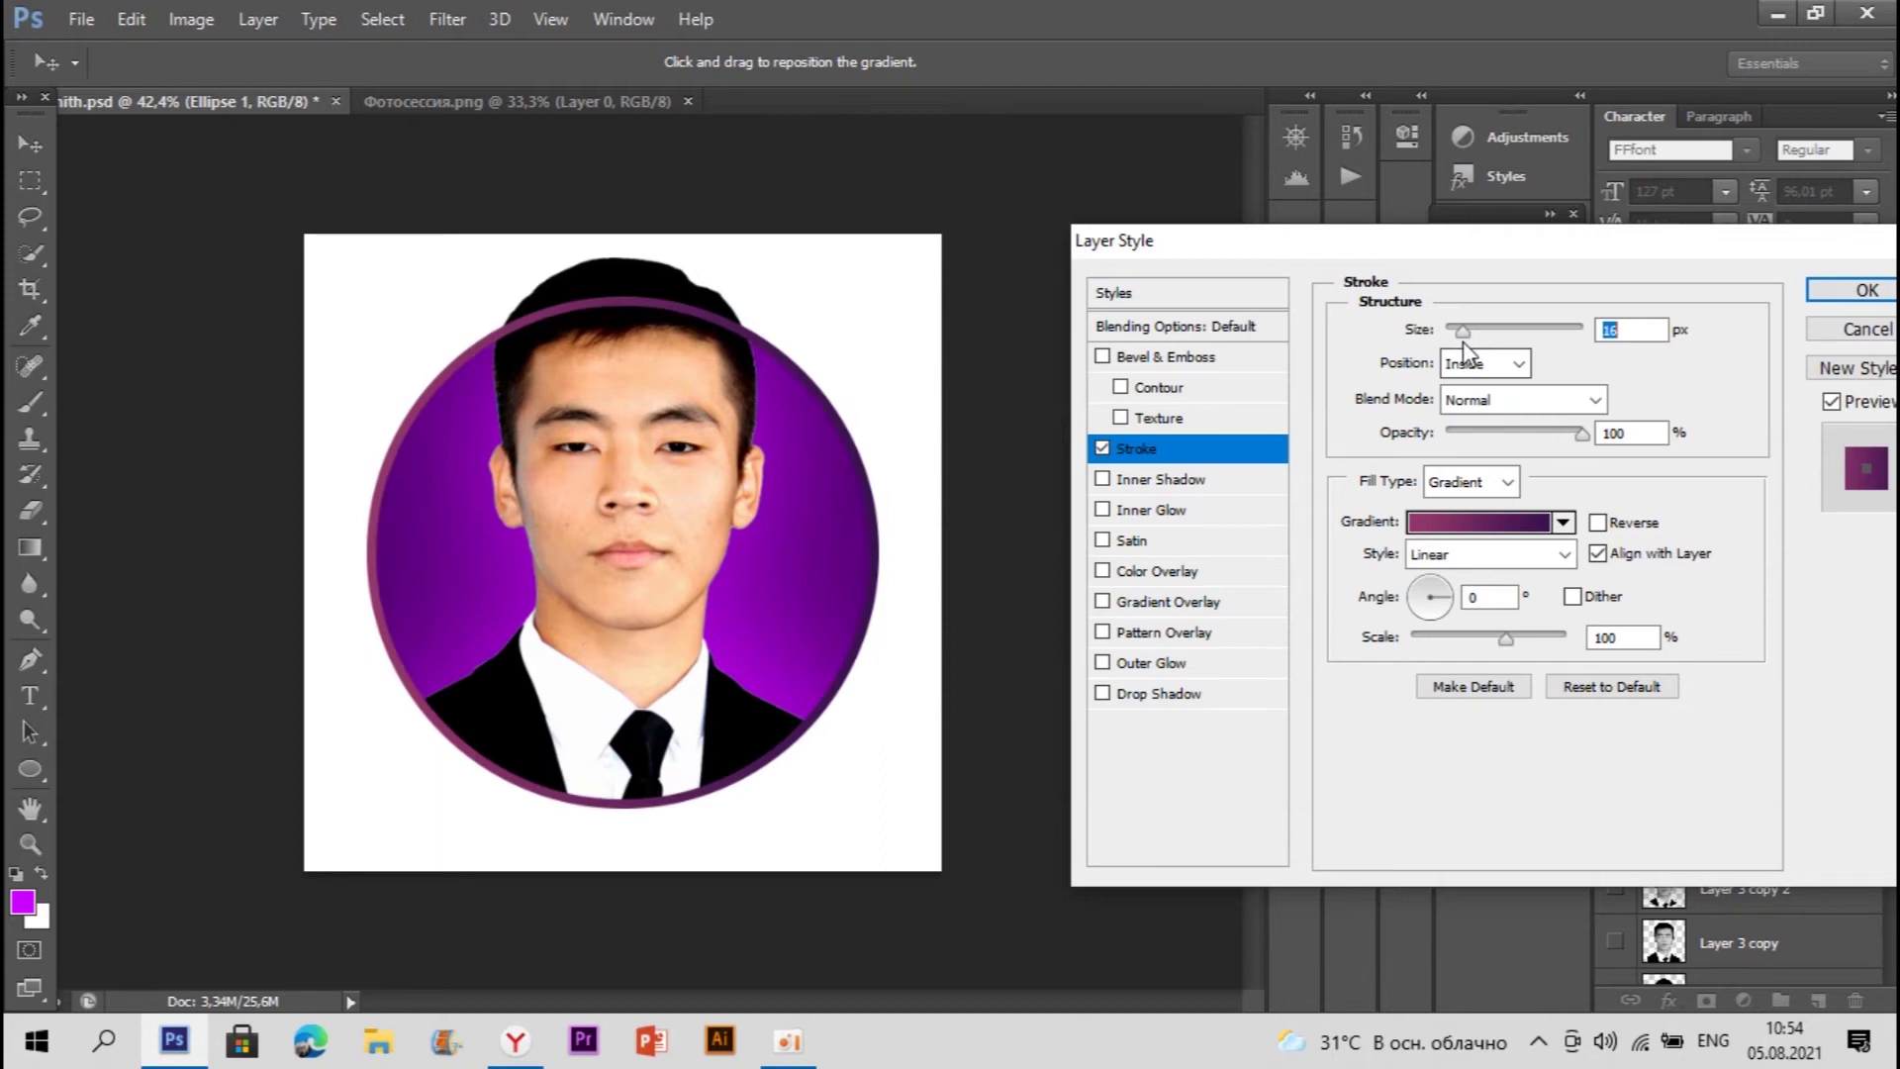
click(1867, 290)
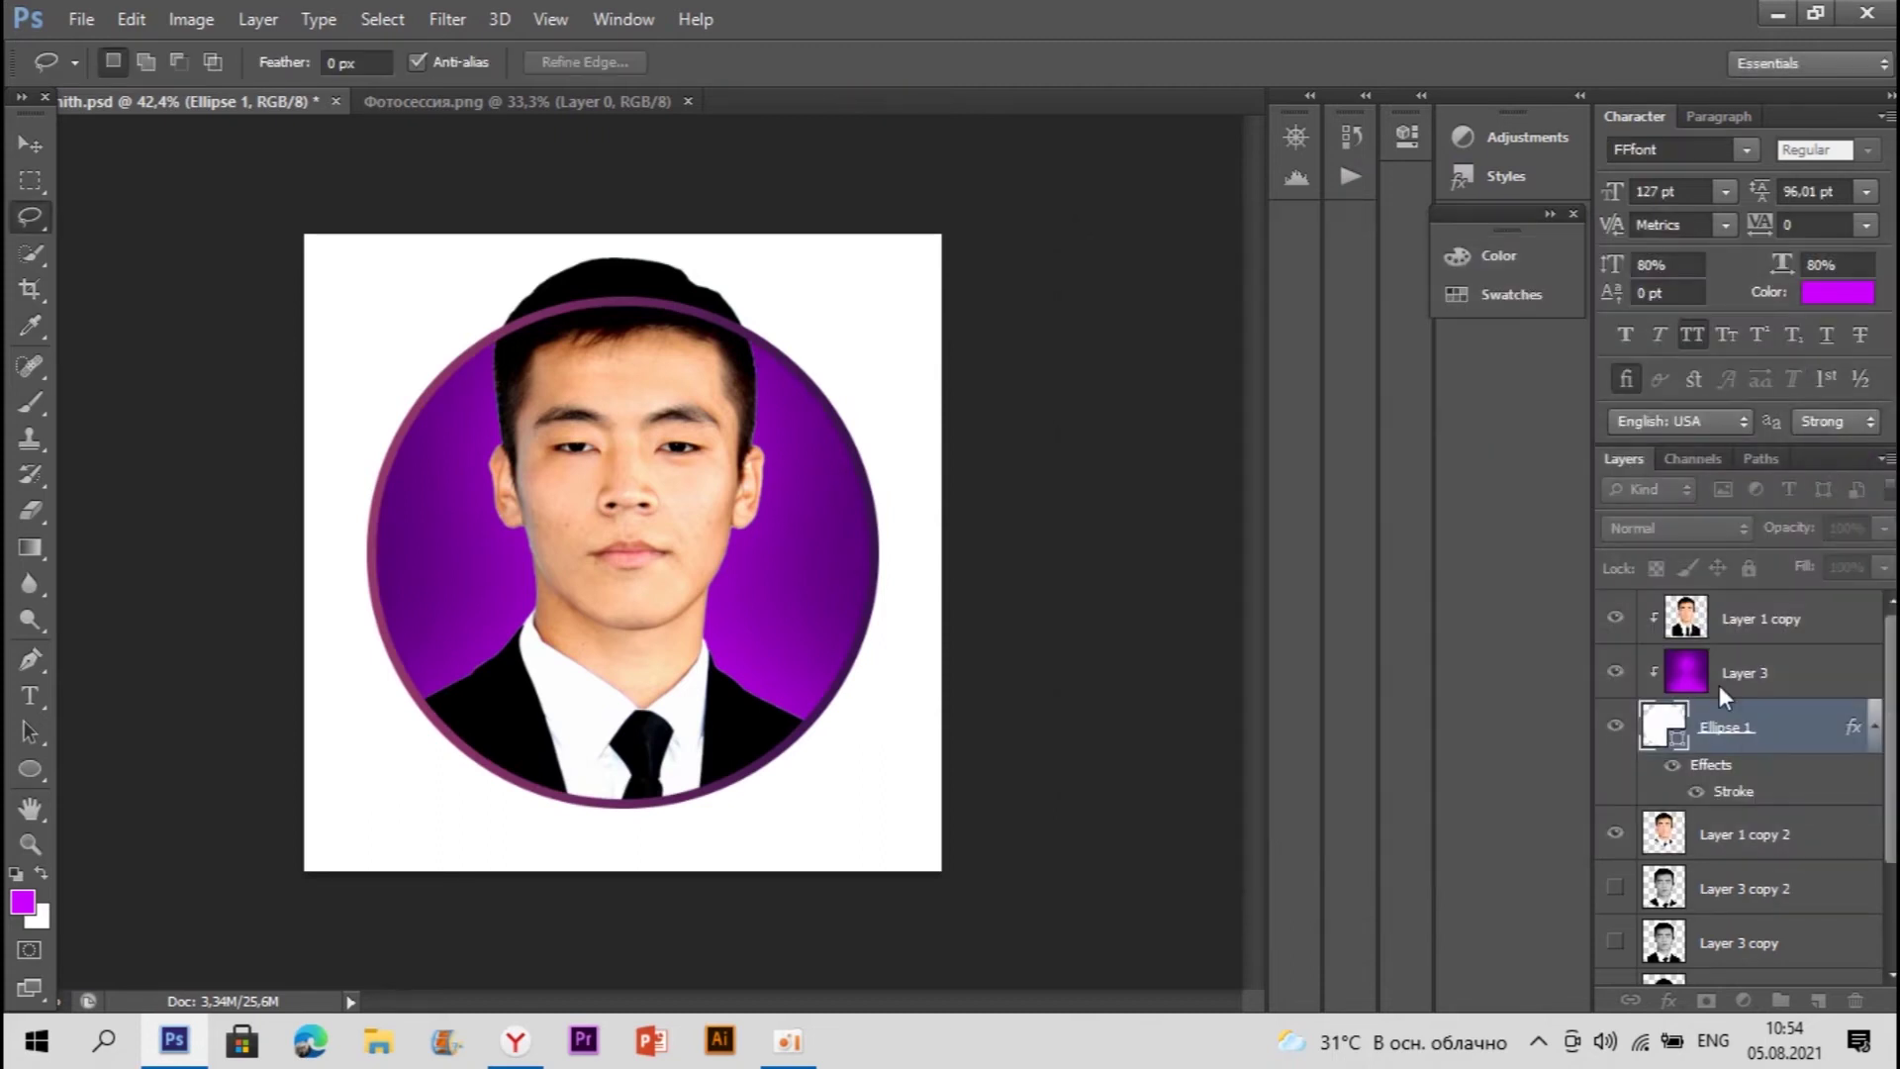
Step: Move Layer 1 copy 2 to the top of the layer stack so the head covers the circle's stroke
drag(1767, 835, 1744, 616)
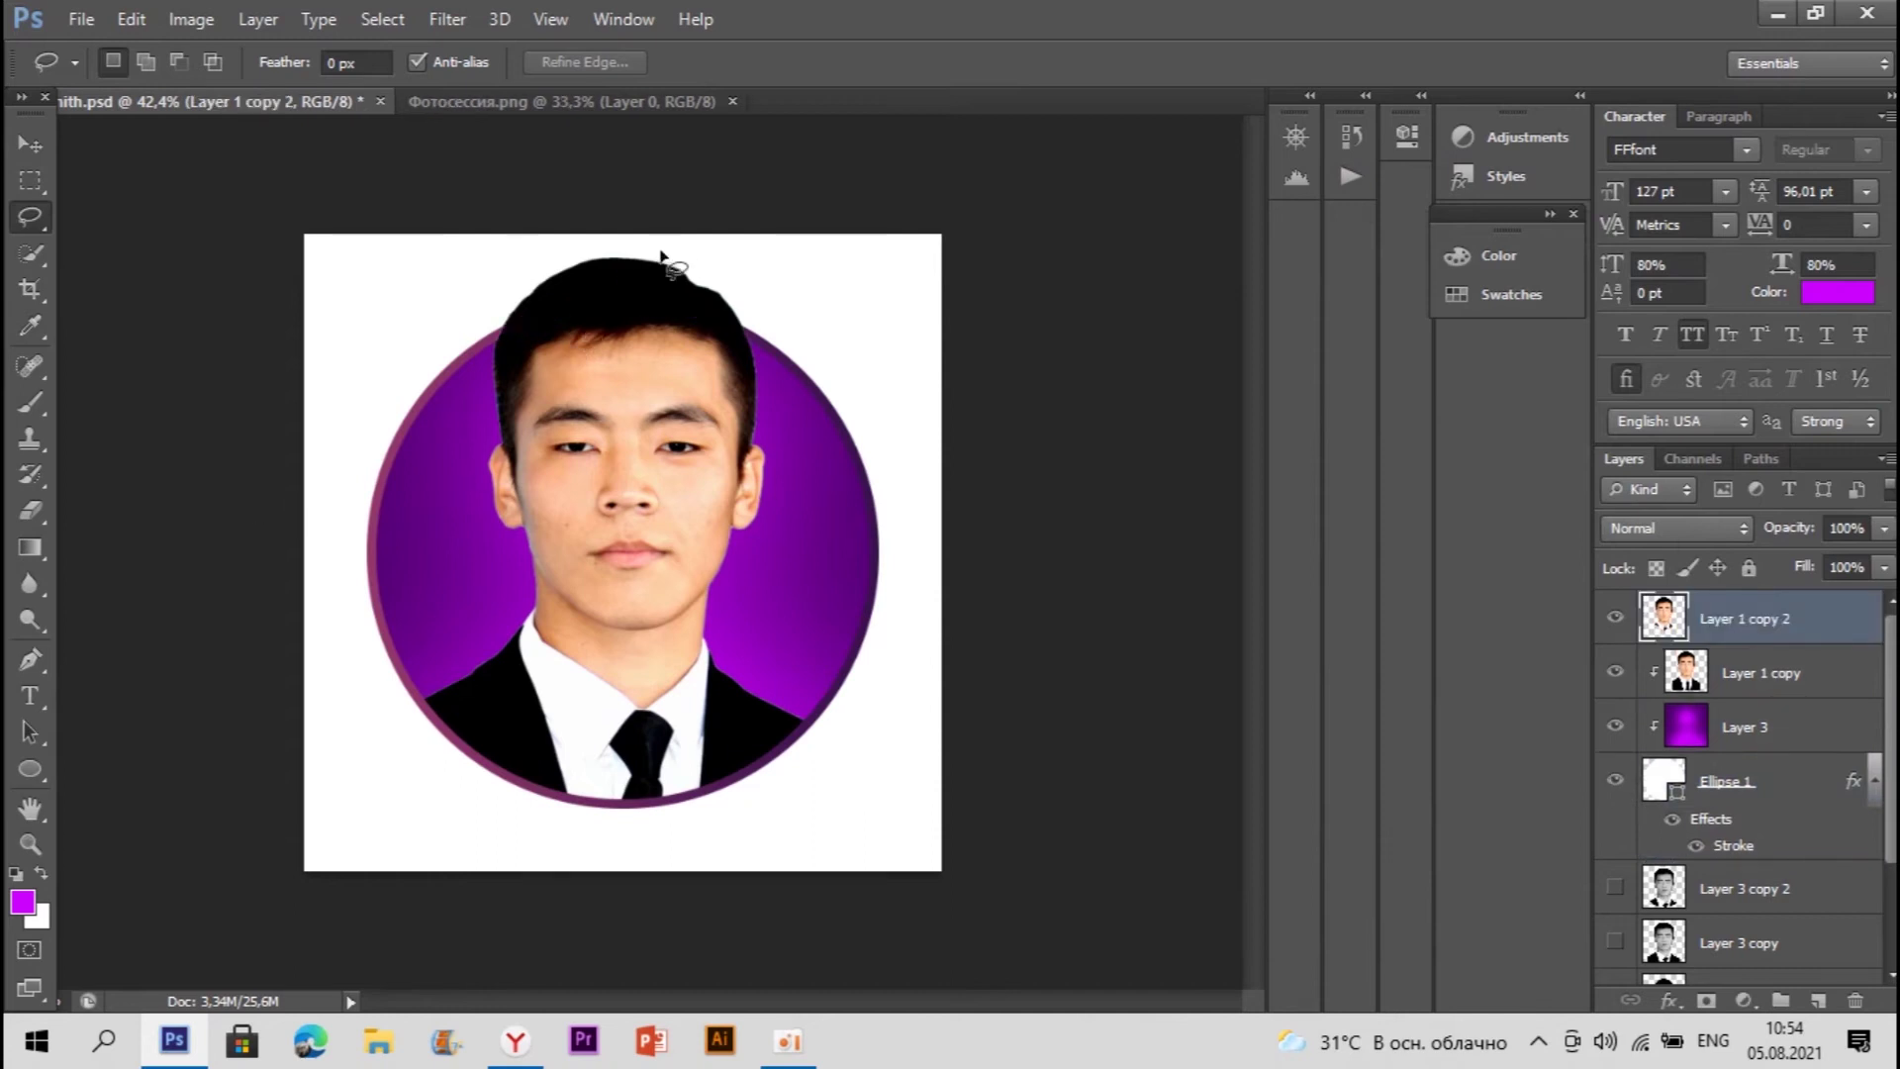
scroll(661, 255, up, 2)
scroll(634, 287, down, 2)
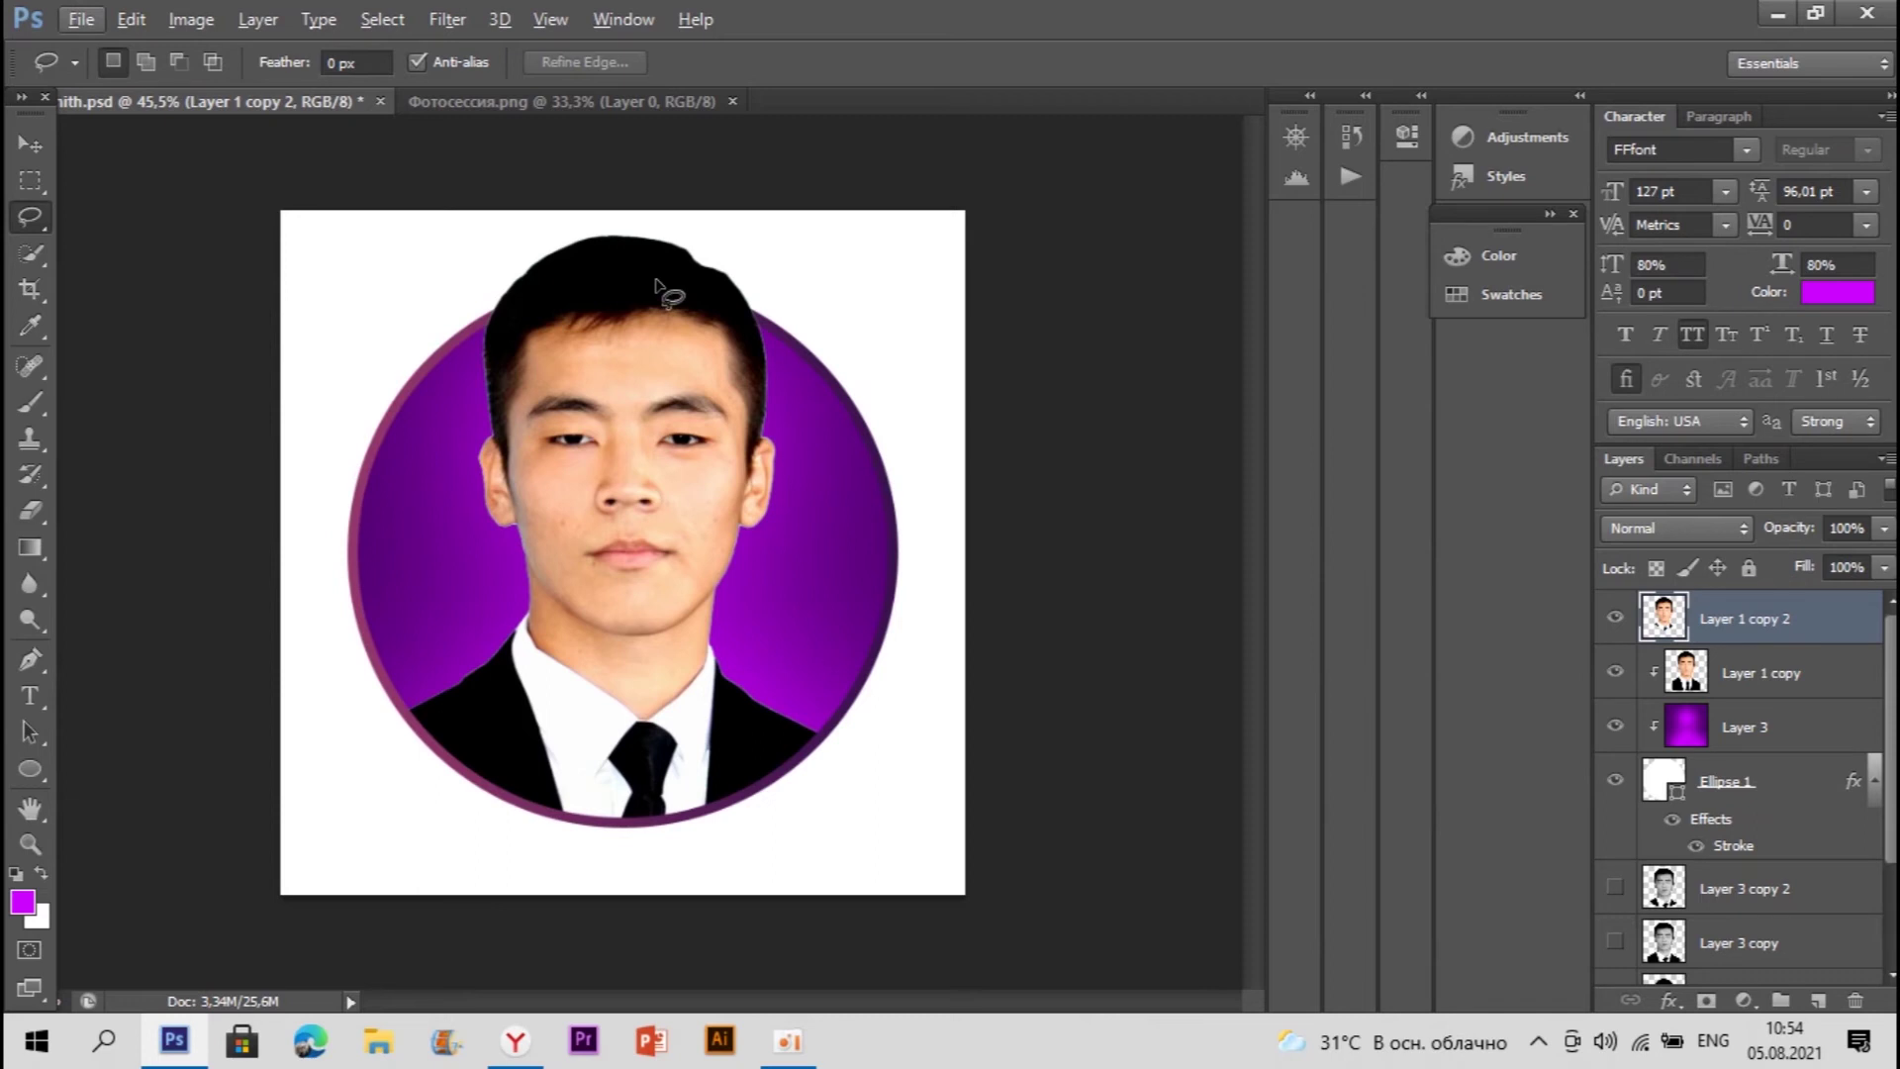
scroll(1794, 670, down, 1)
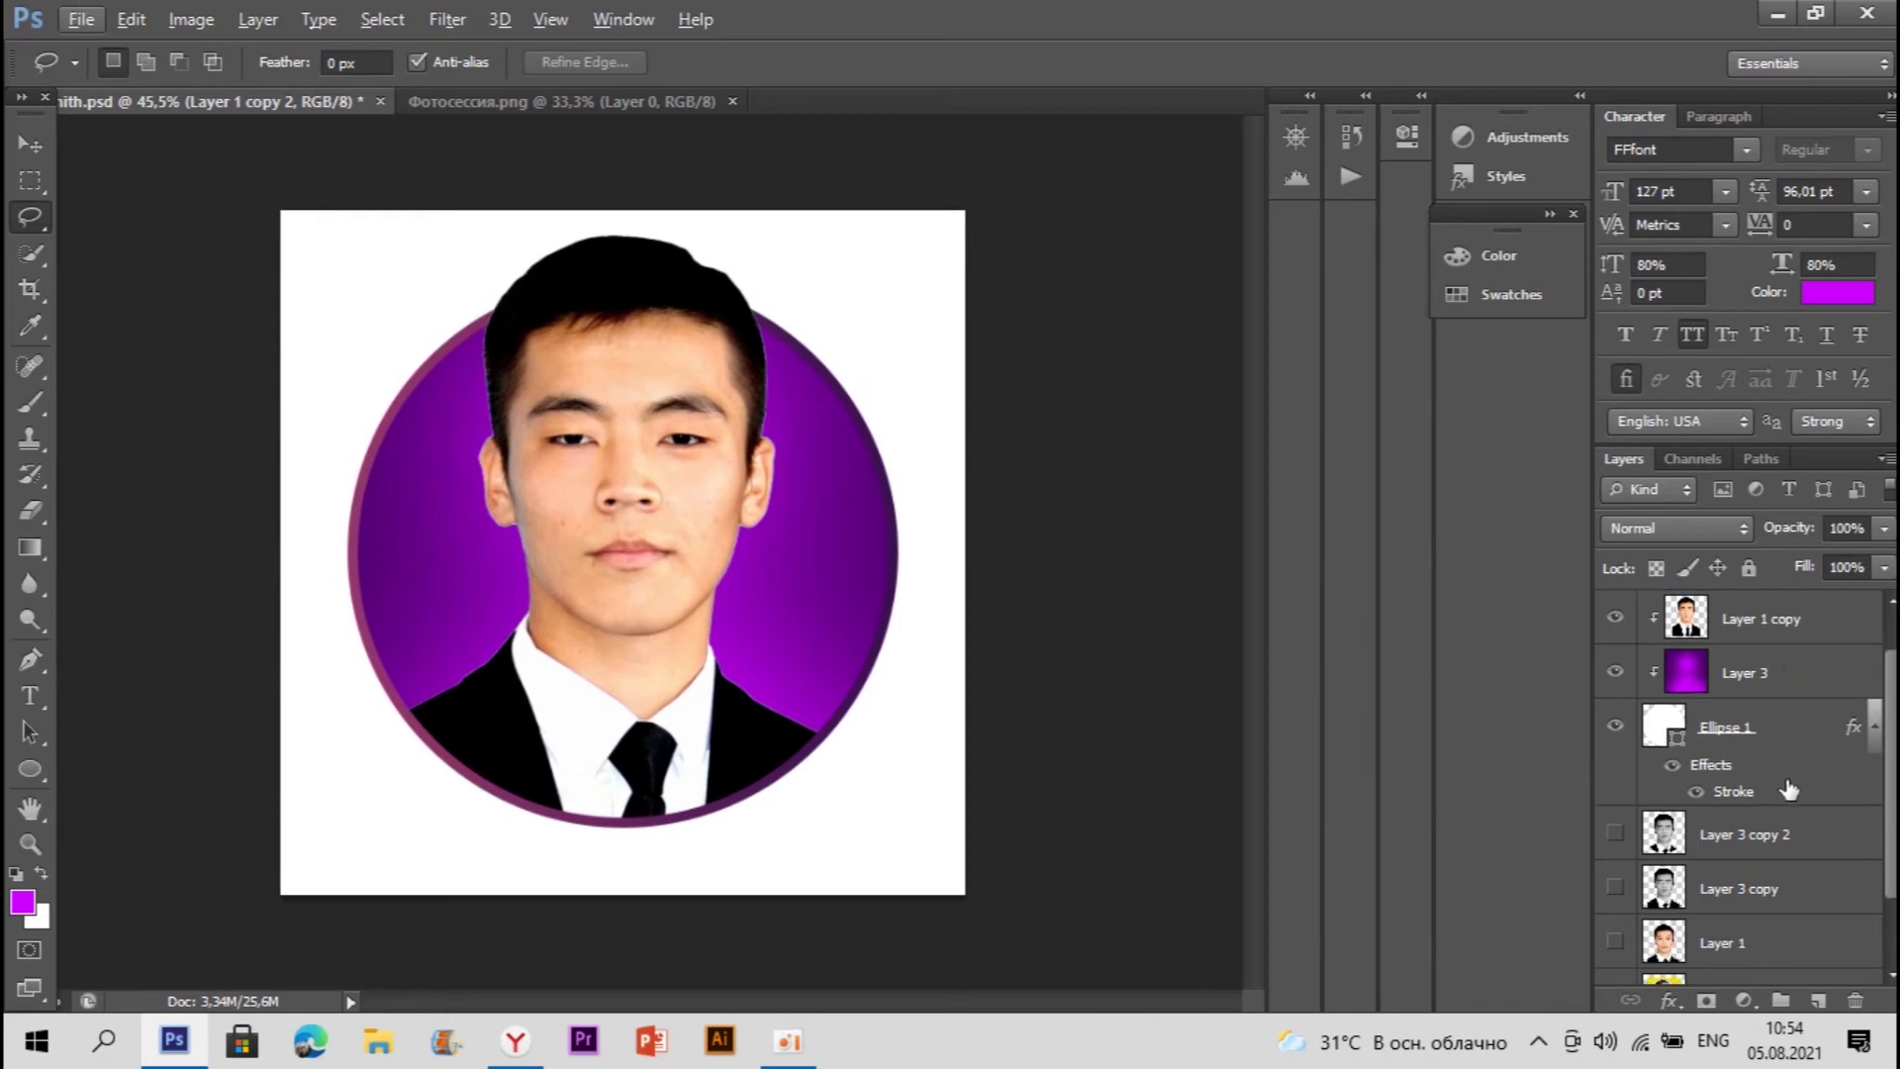
Step: Check the pop-out reference avatar in the browser, and back in Photoshop hide Ellipse 1 and Layer 1 copy 2 to clear the canvas
click(503, 1055)
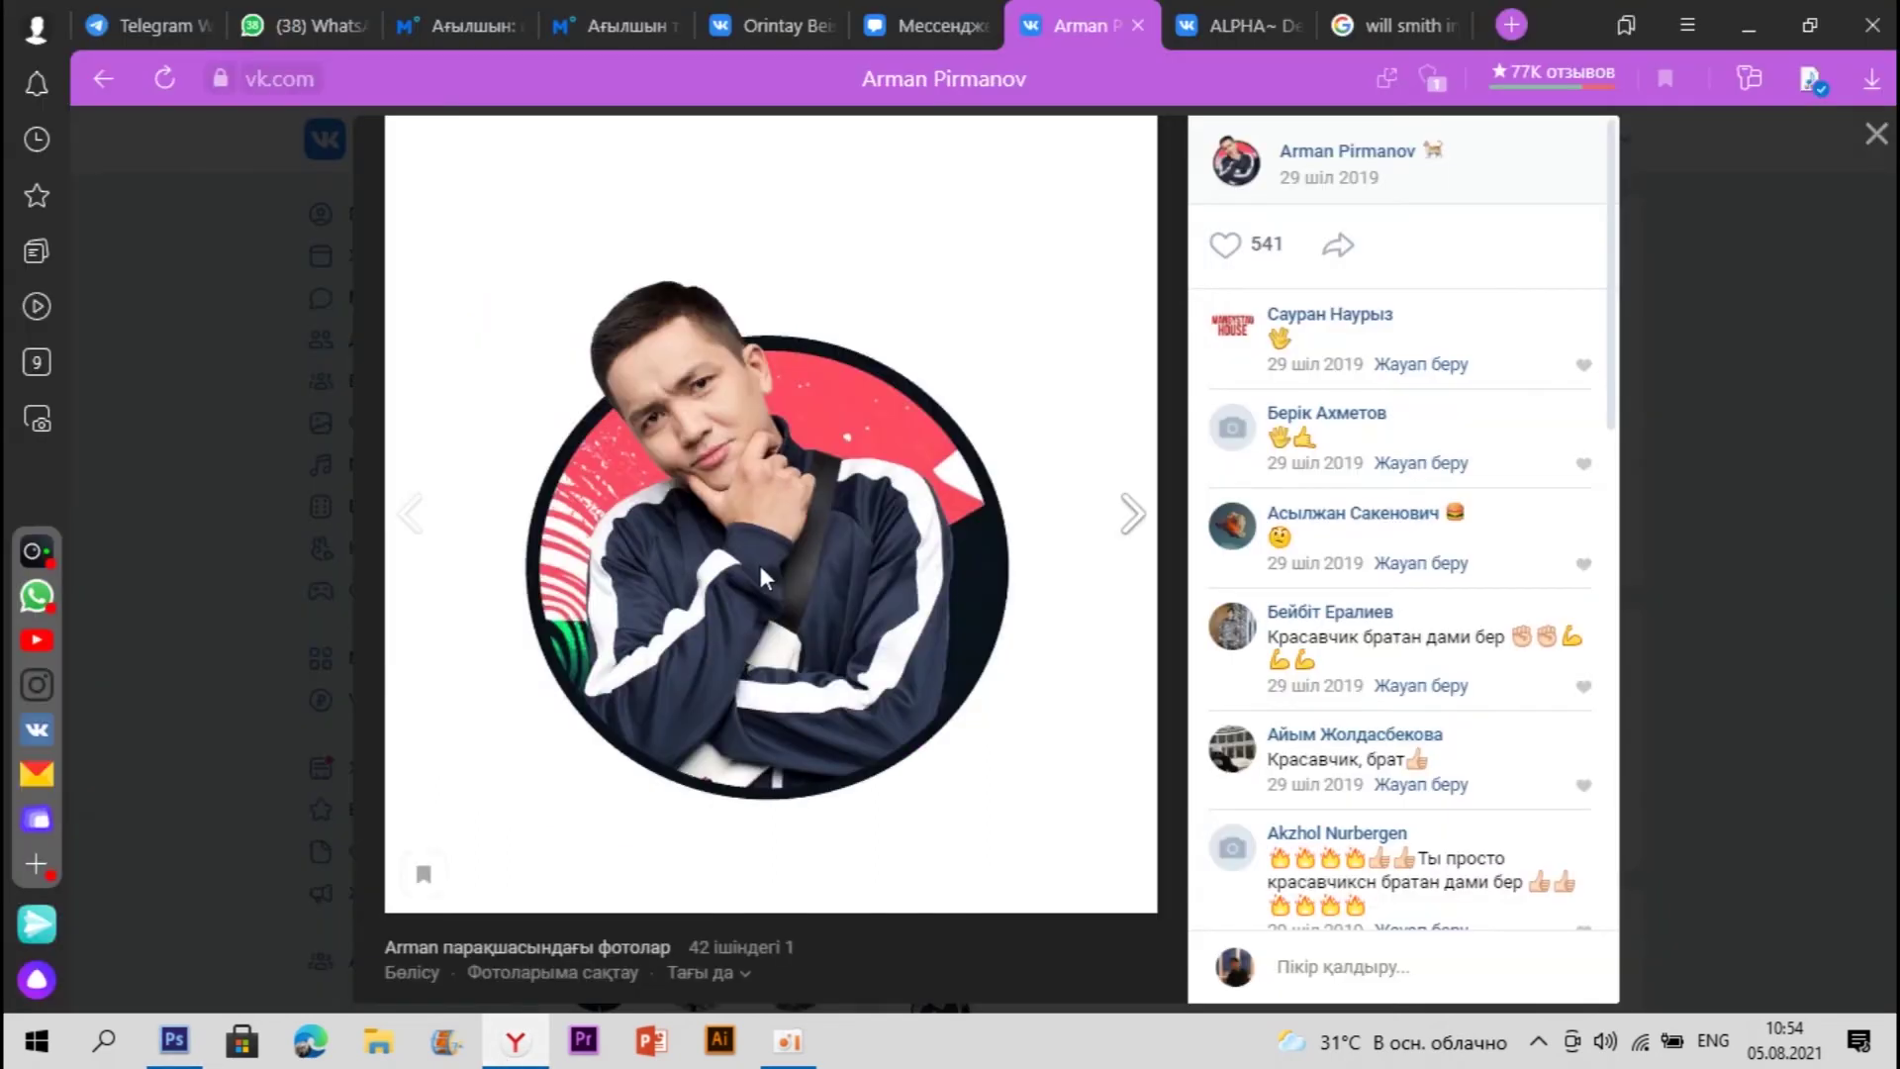
click(174, 1040)
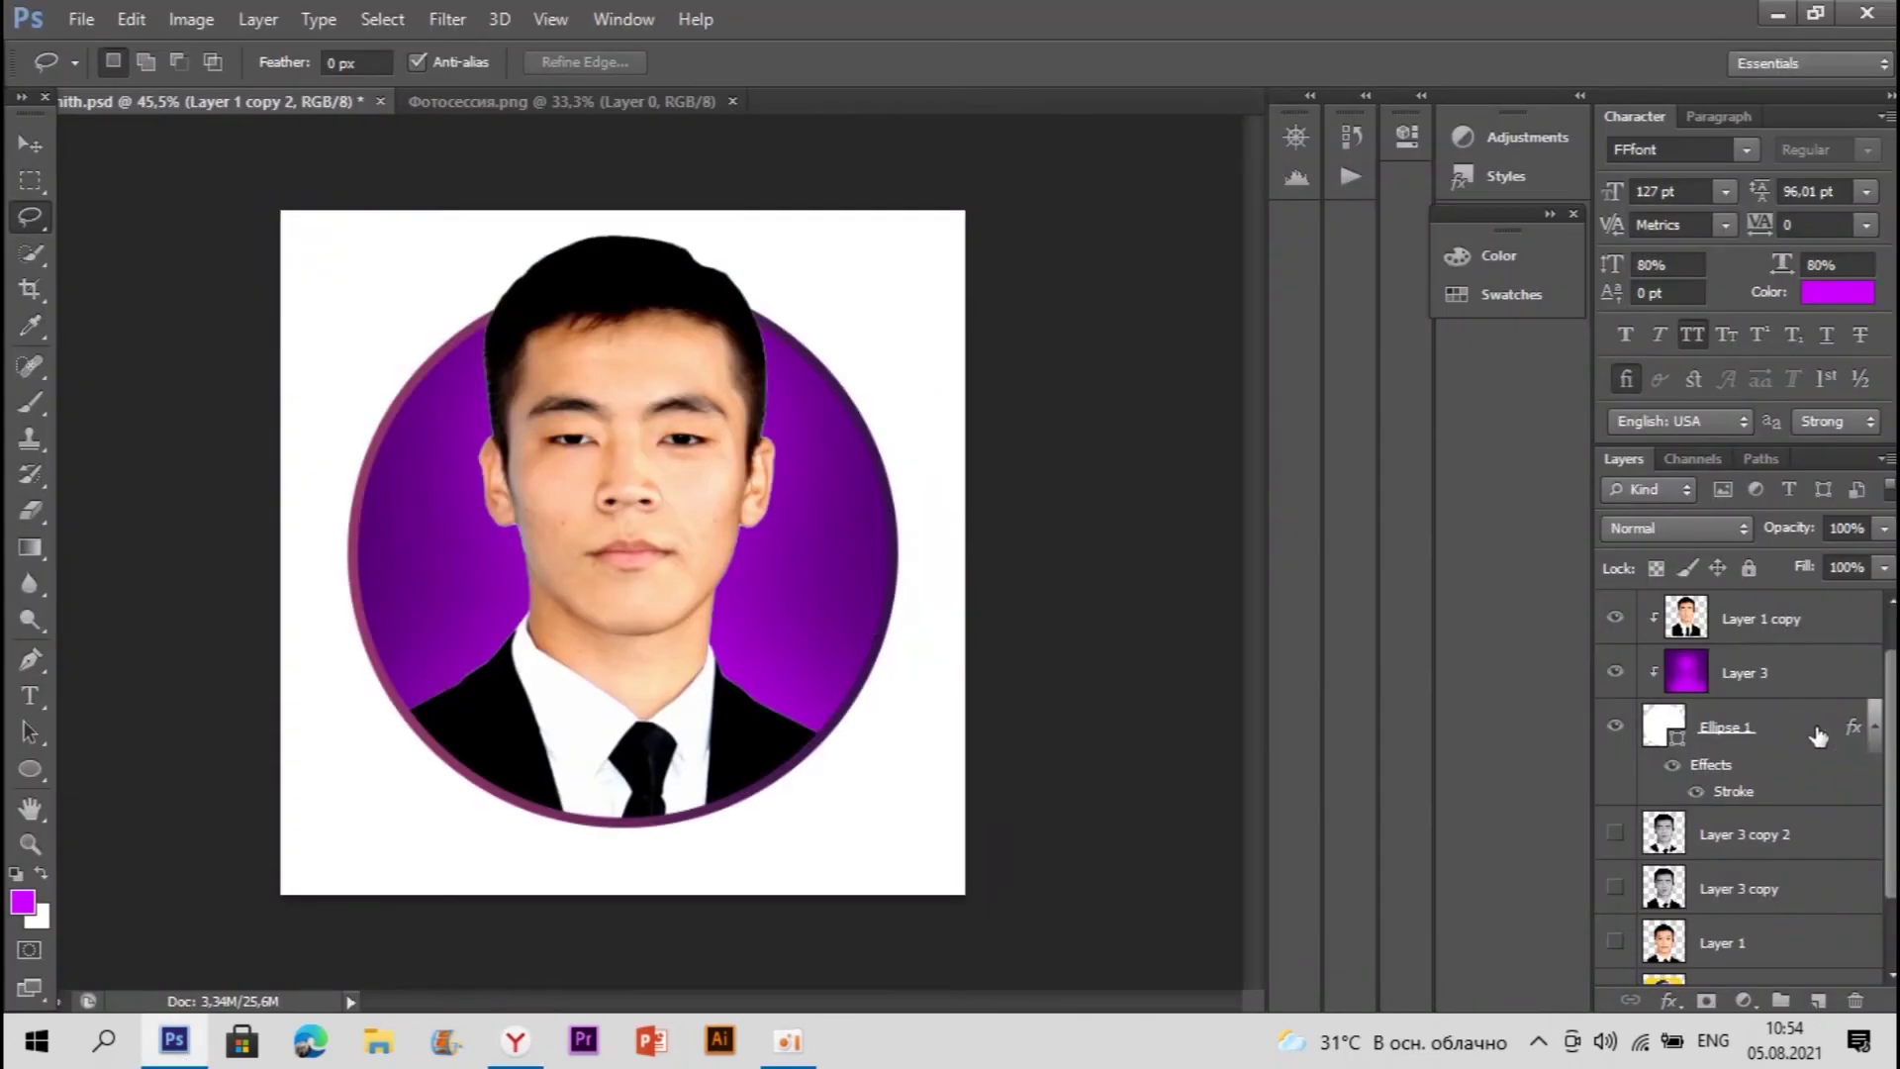
click(1809, 735)
click(1779, 667)
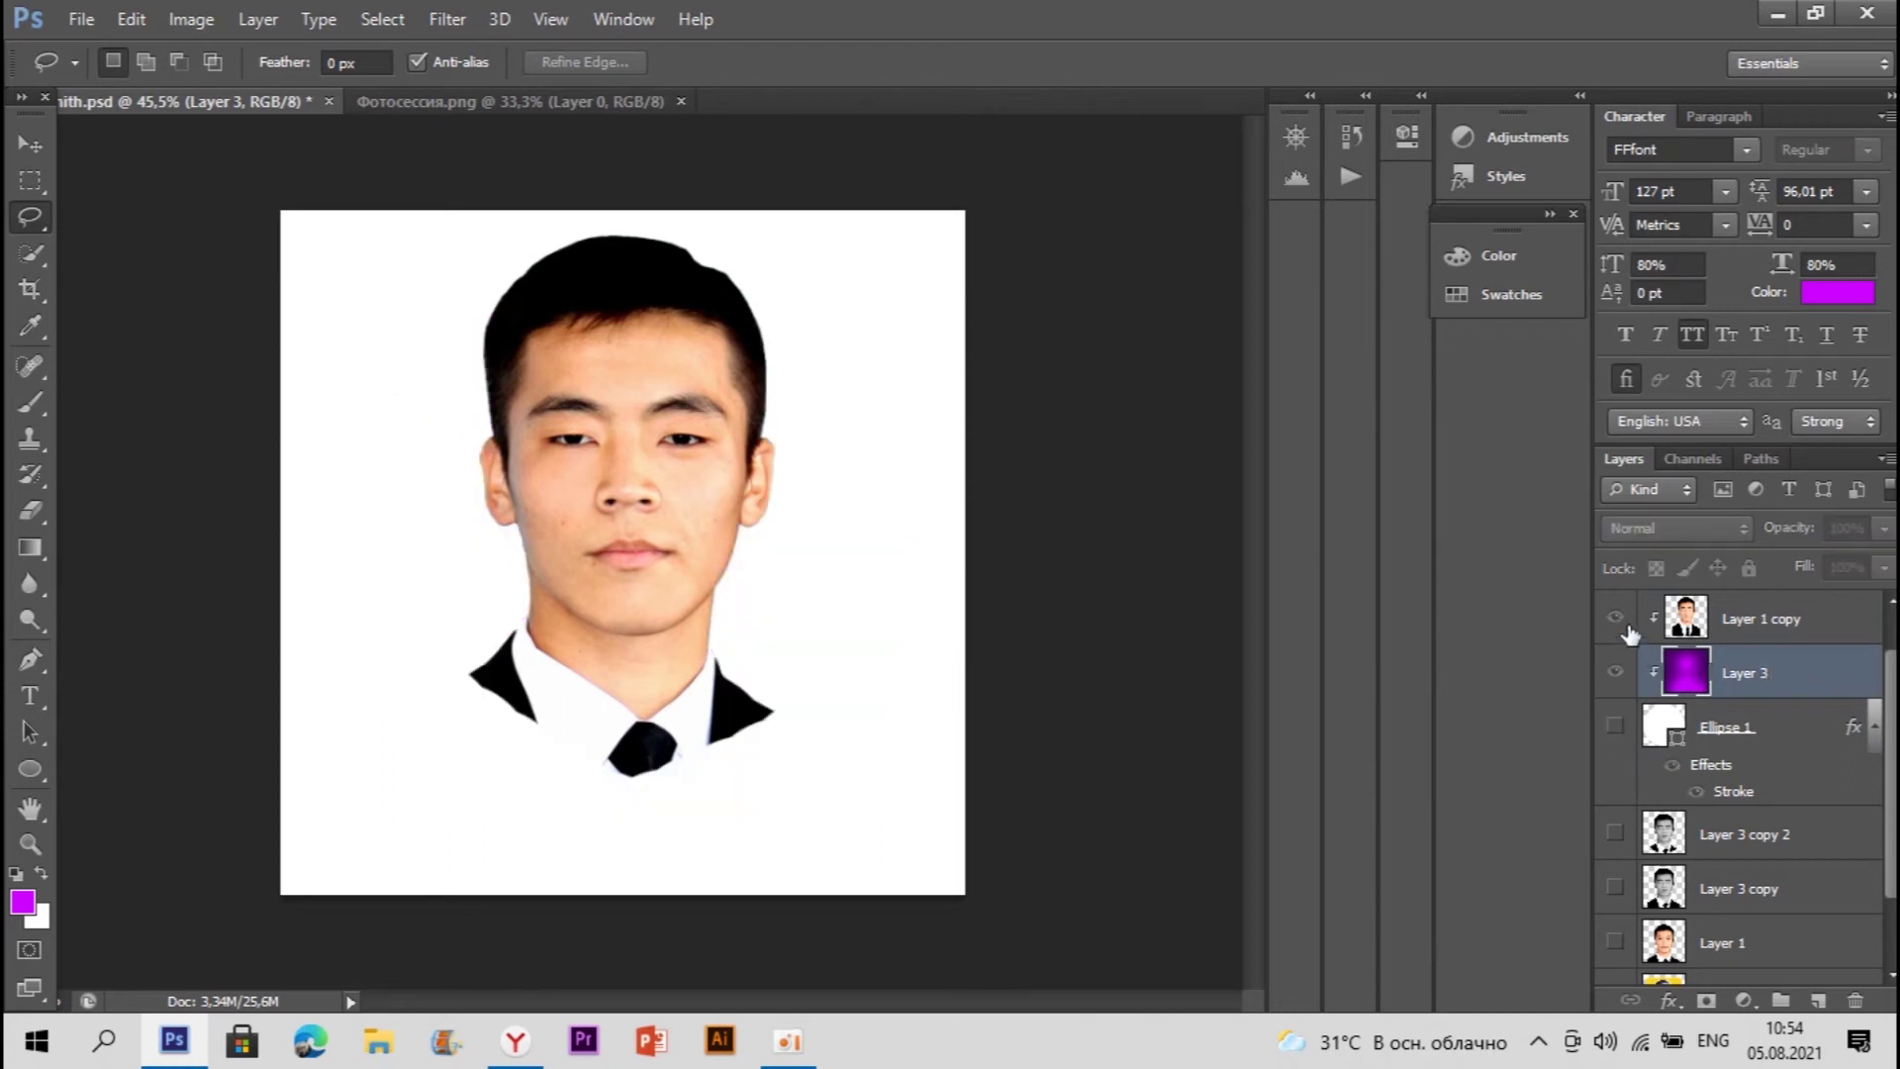
click(1617, 723)
click(1614, 726)
scroll(1720, 715, down, 1)
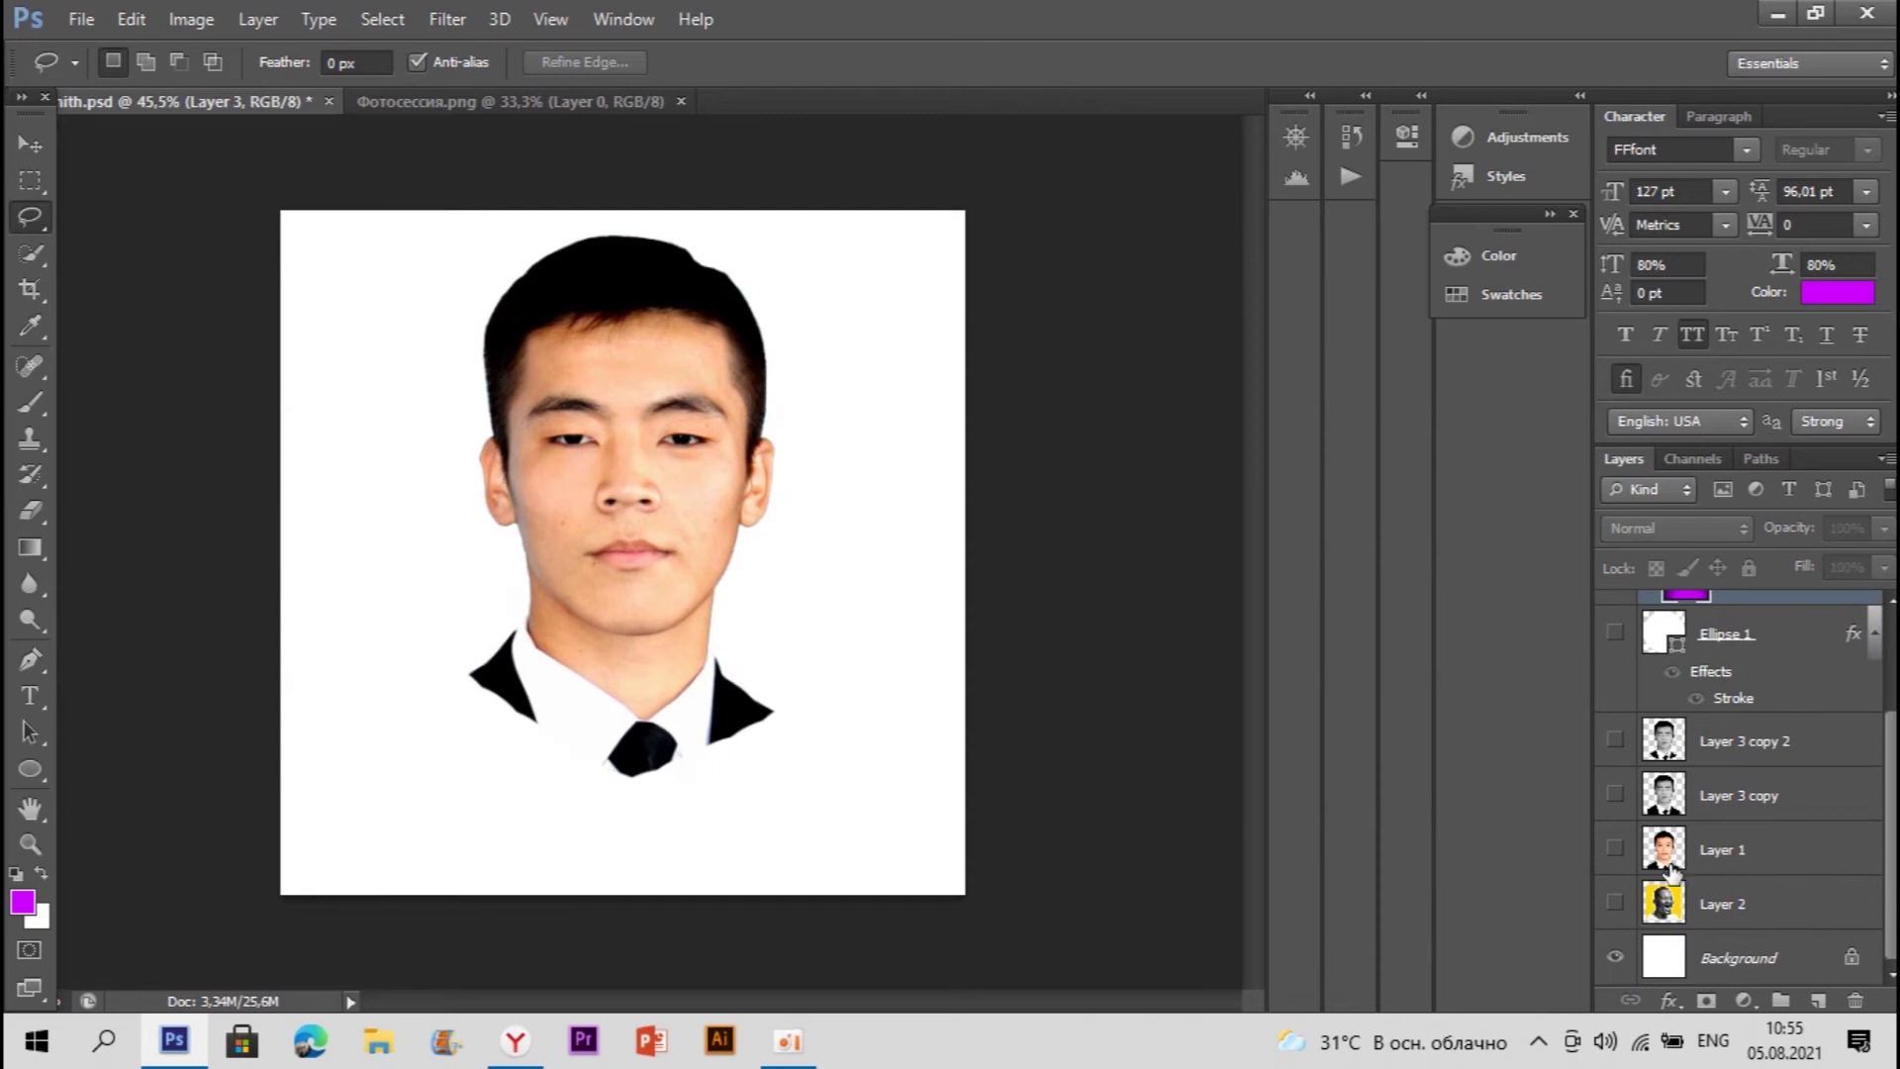
scroll(1613, 935, up, 1)
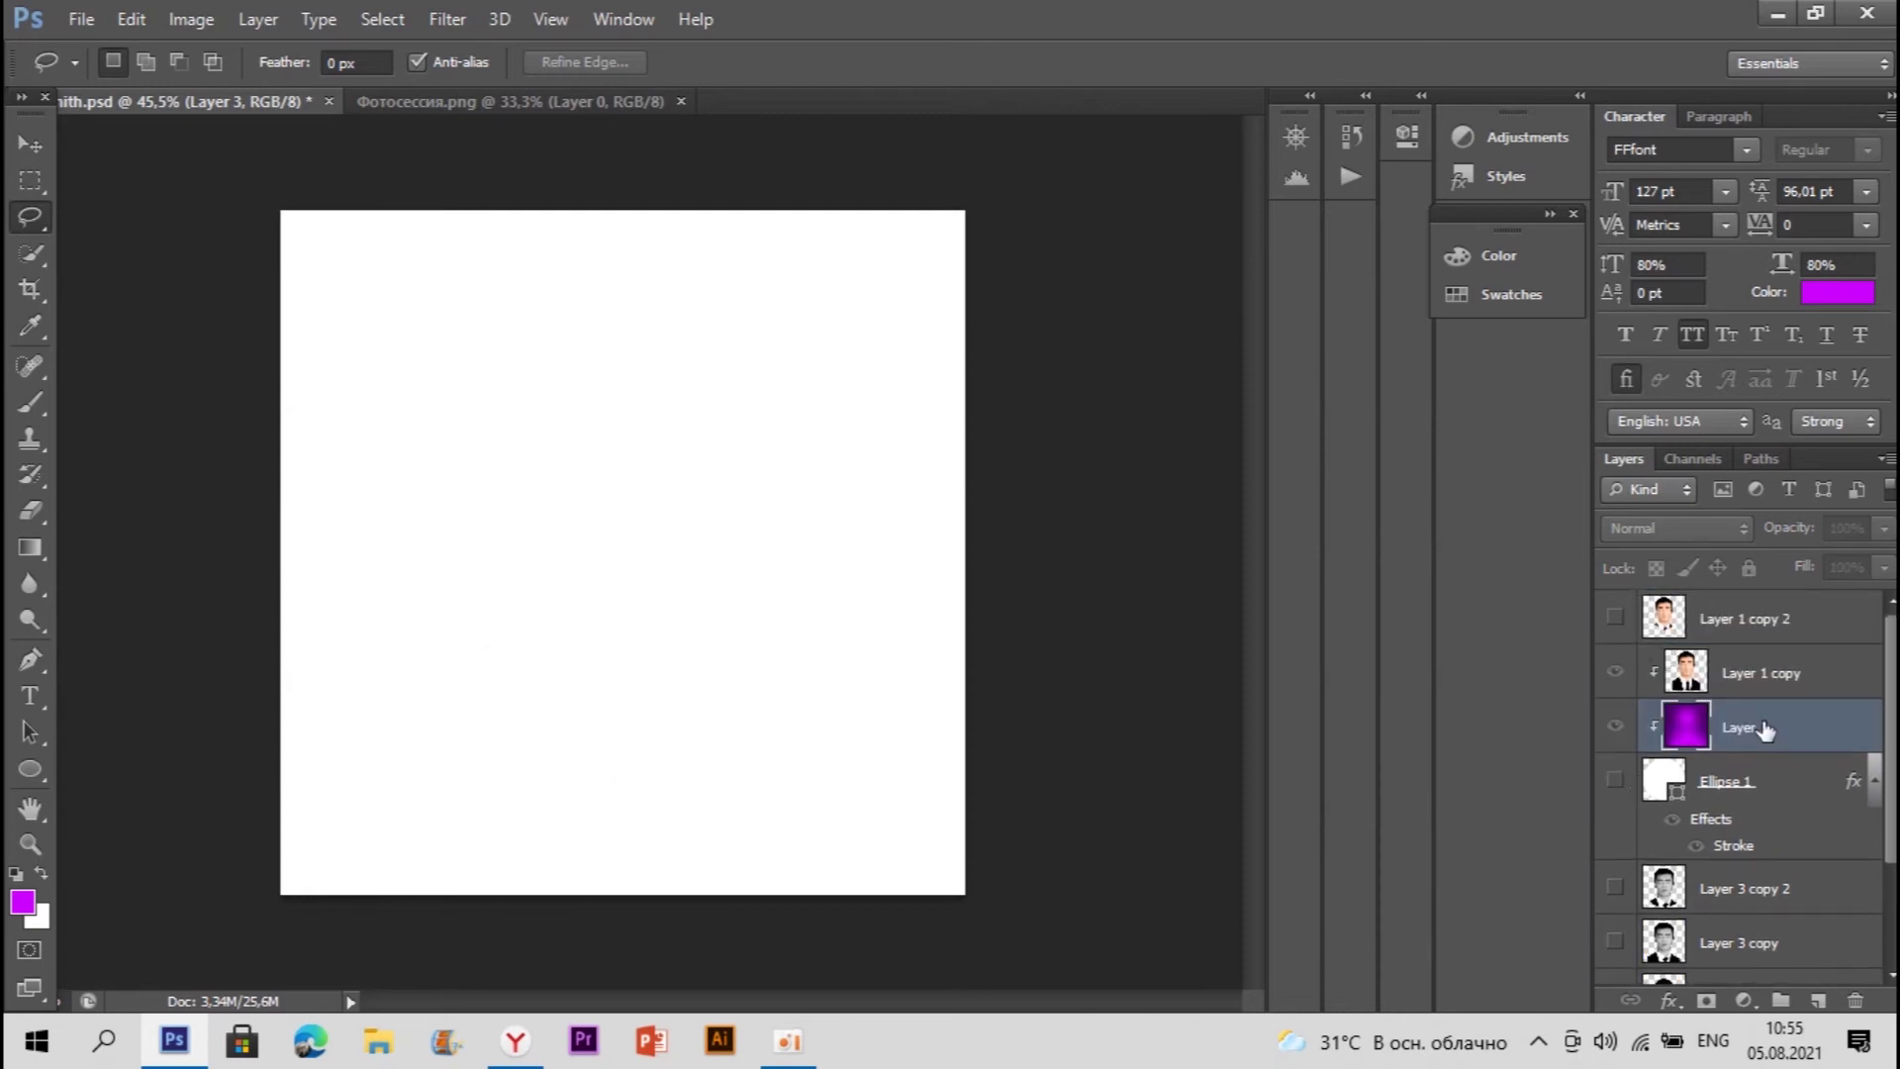
Step: Switch to the browser and examine the circular suit avatar with dark and blue arcs as the reference for another design
click(515, 1041)
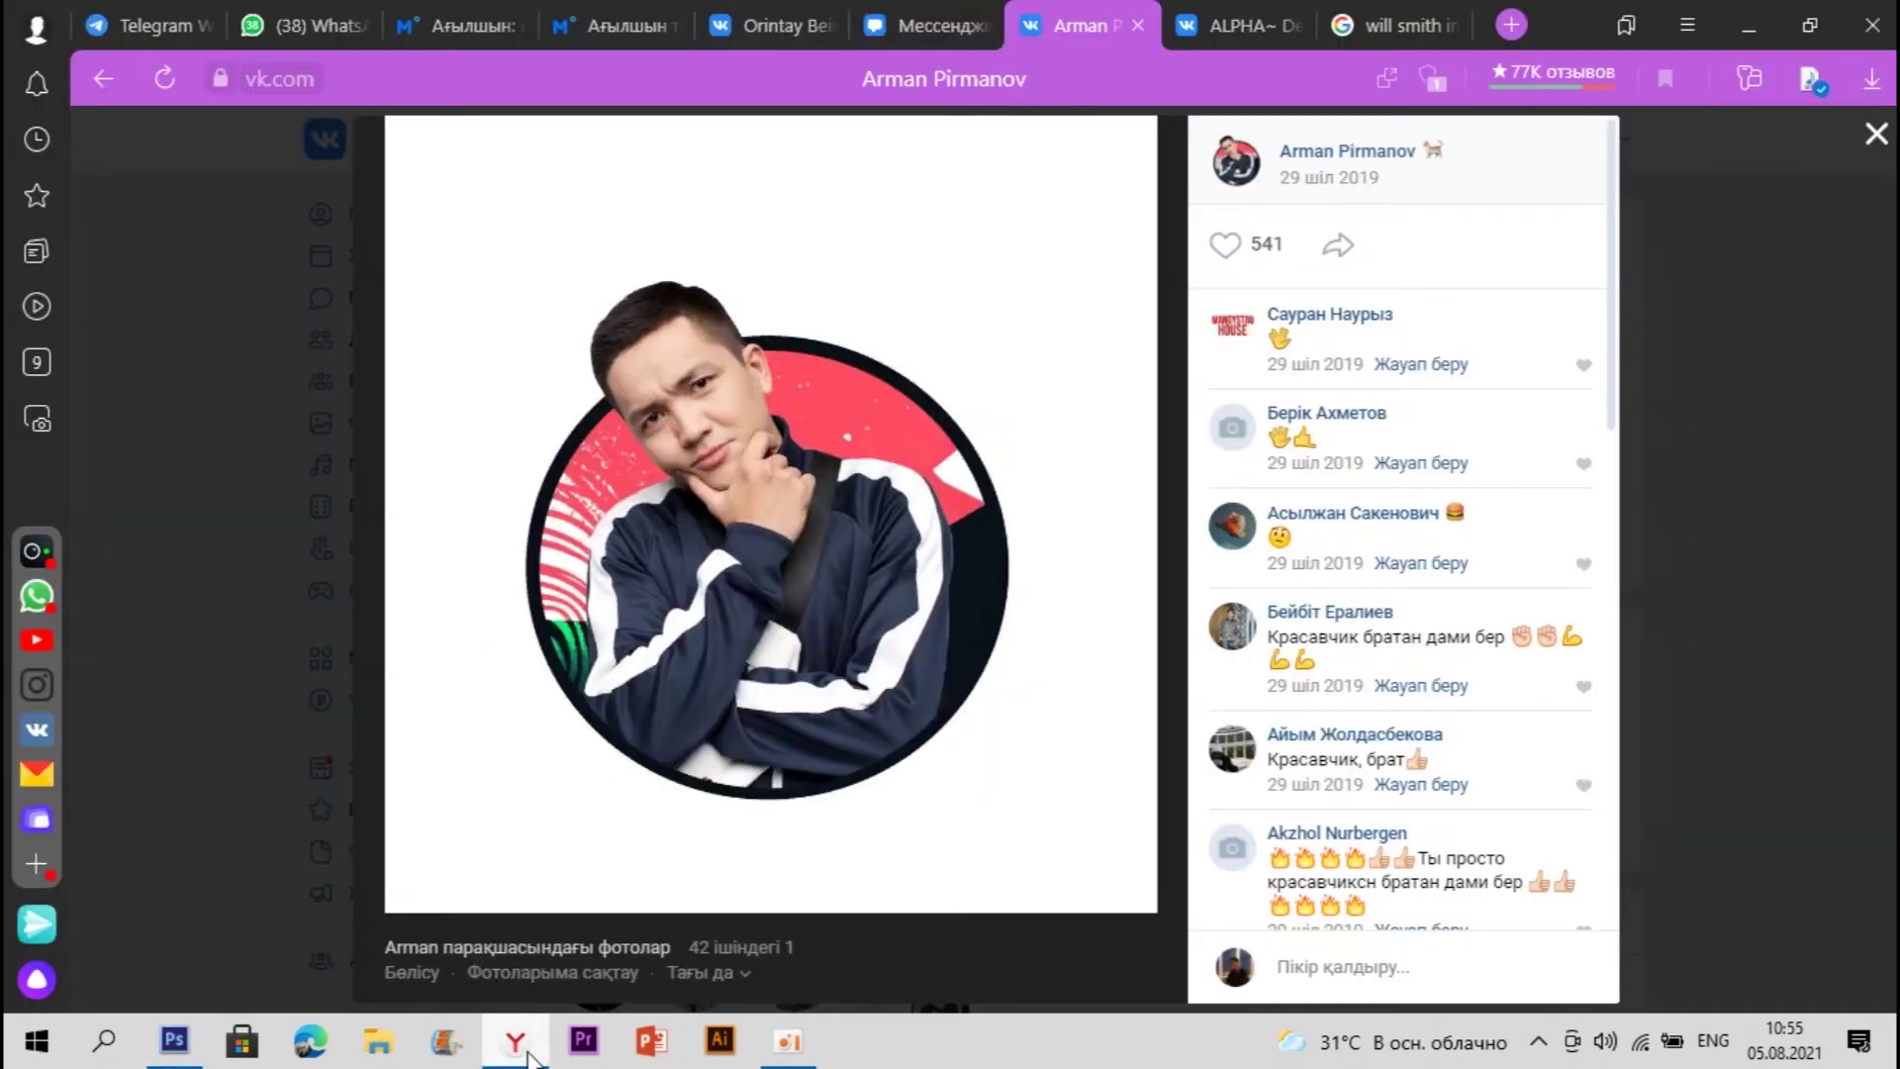
click(813, 14)
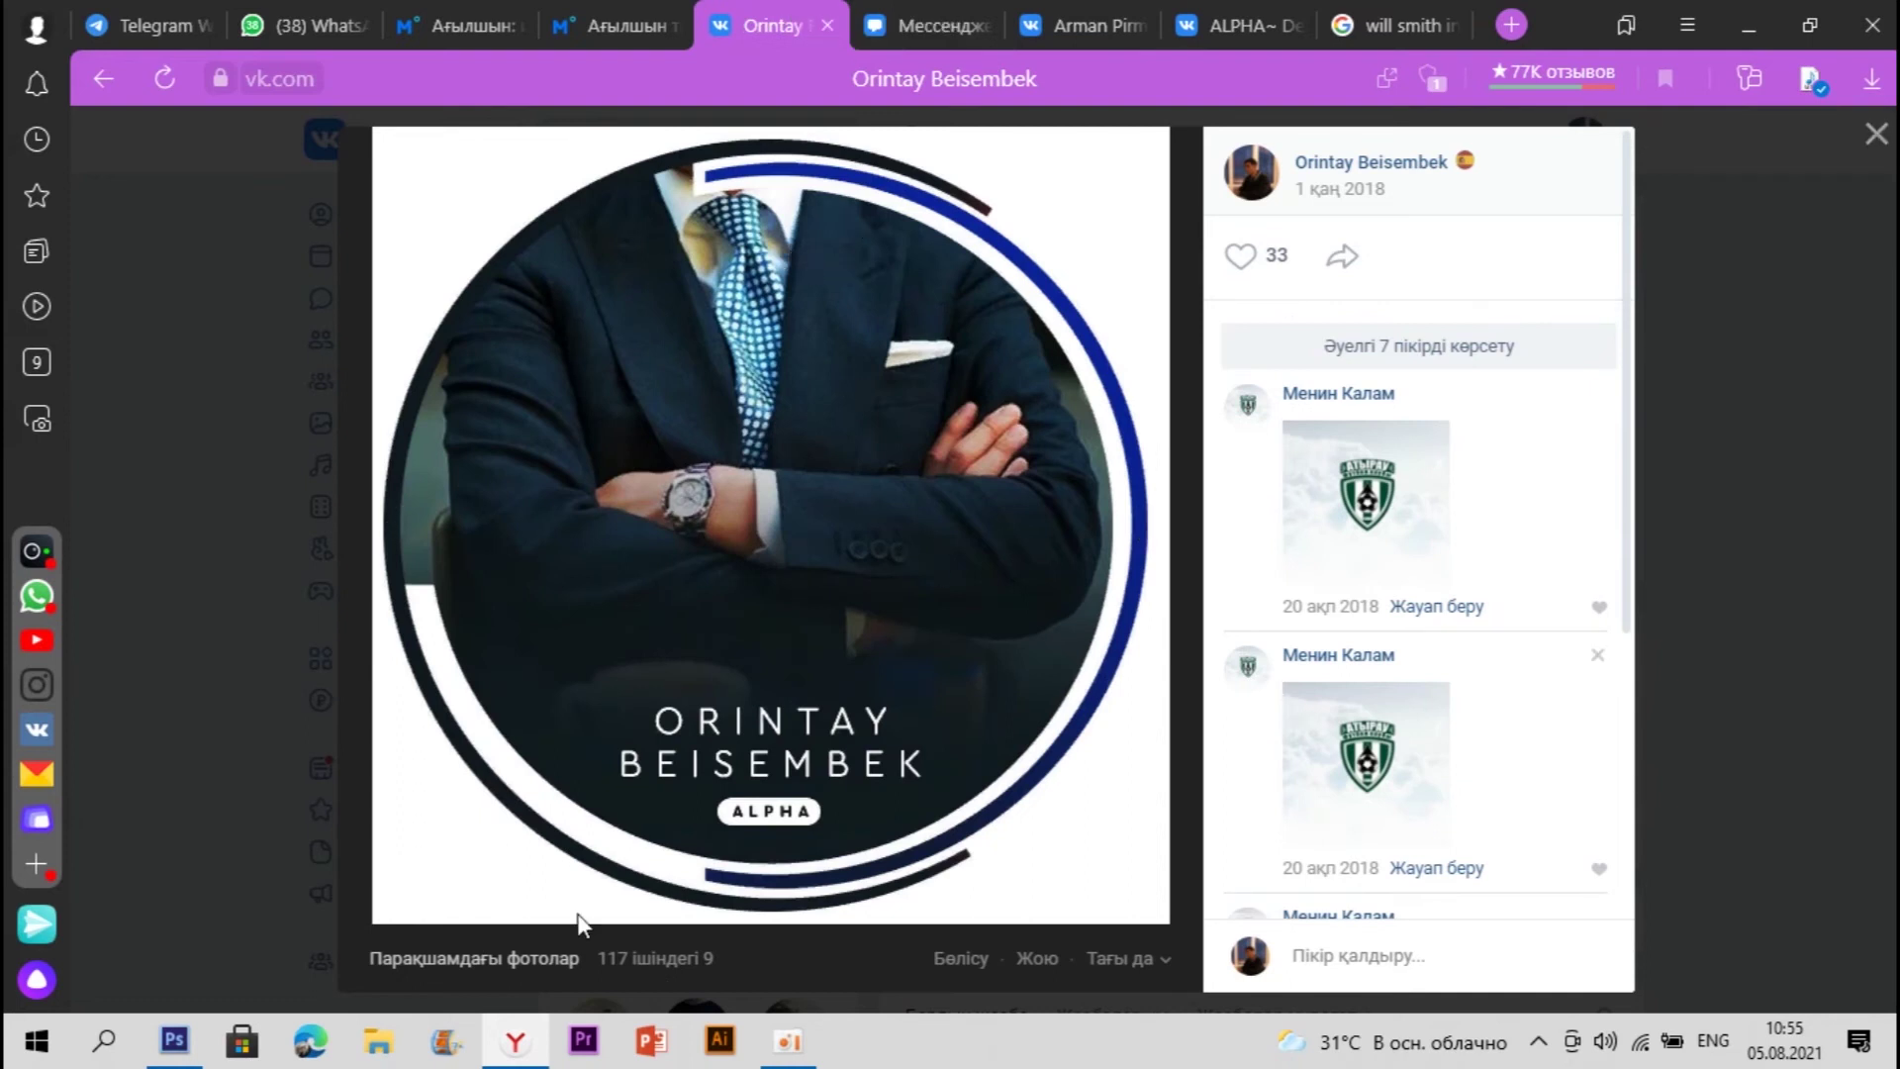
click(175, 1039)
Step: Reset the foreground colour to black and draw an ellipse of about 825 × 789 px directly above the Background layer
click(1746, 965)
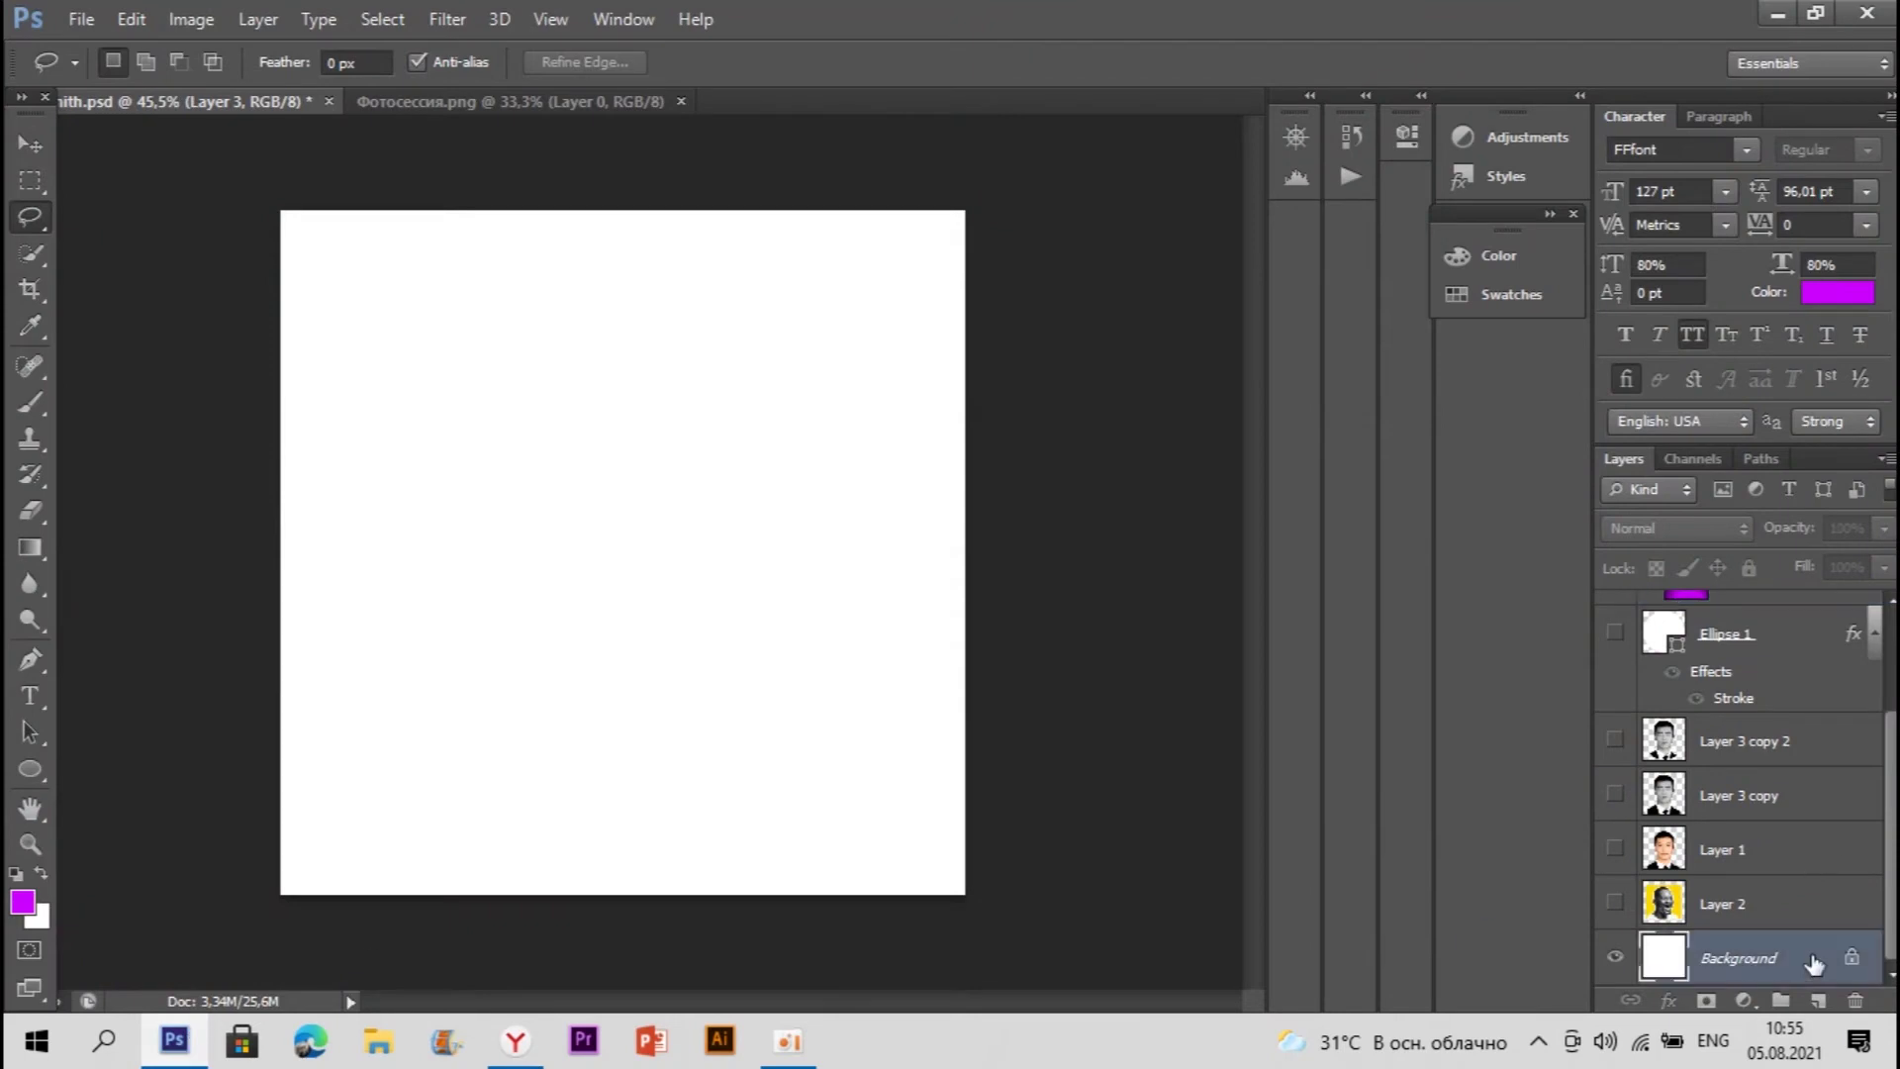
click(22, 875)
click(43, 773)
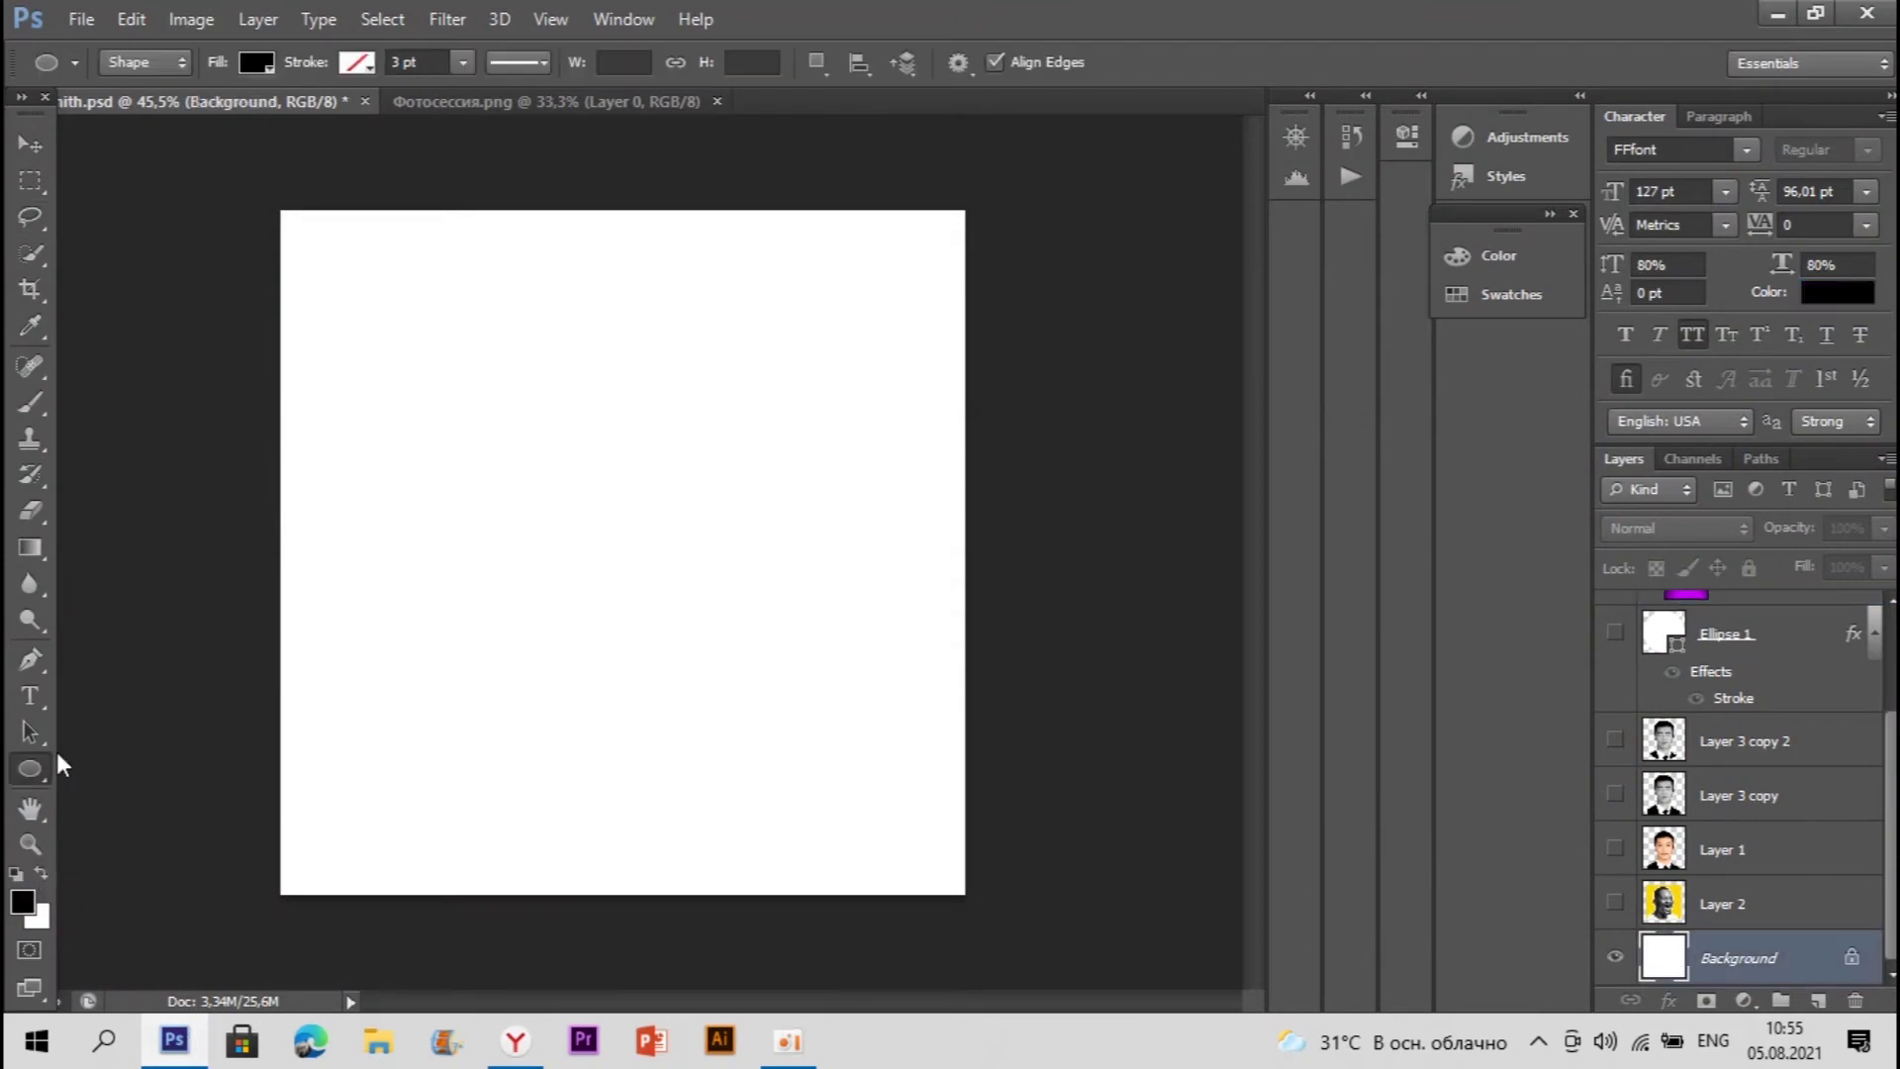
drag(415, 343, 938, 846)
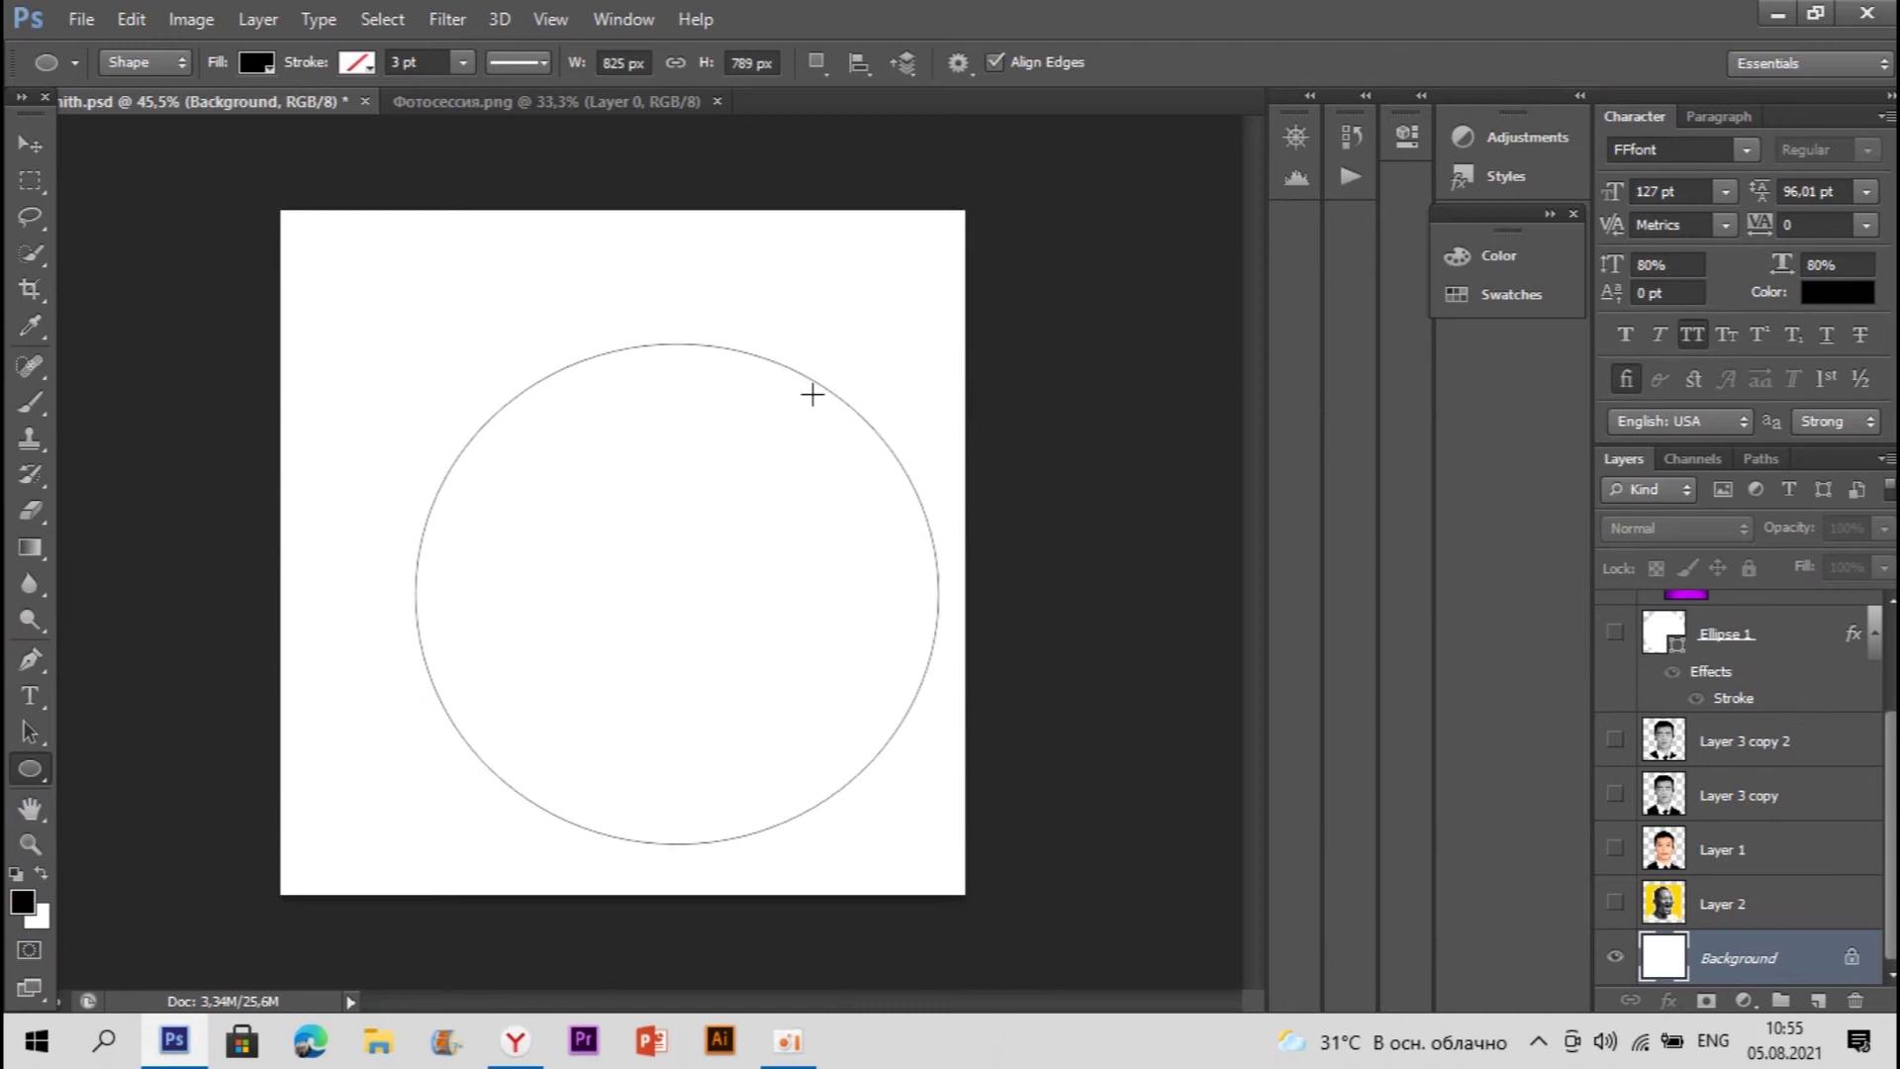
Step: Free-transform Ellipse 2 into a near-perfect circle of about 855 × 851 px and centre it on the canvas
right_click(809, 684)
click(997, 348)
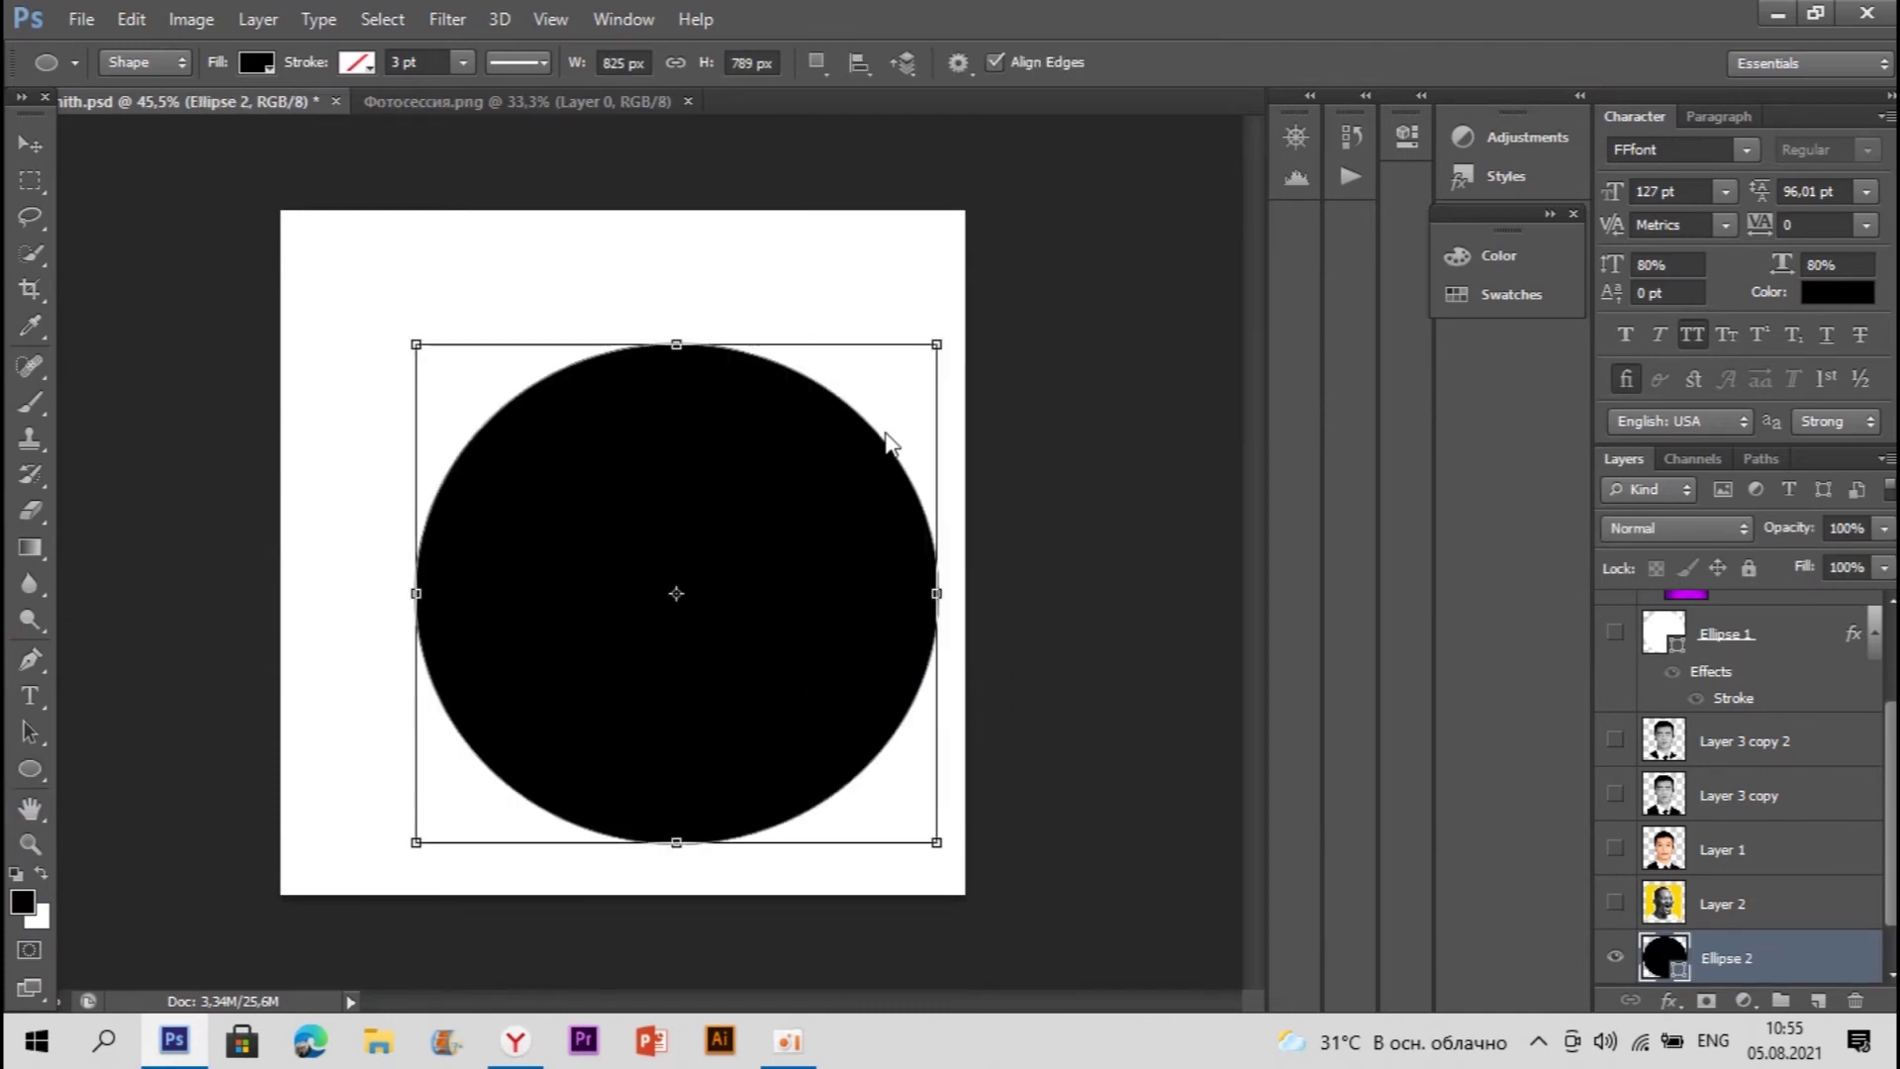
drag(888, 438, 829, 419)
drag(878, 572, 841, 509)
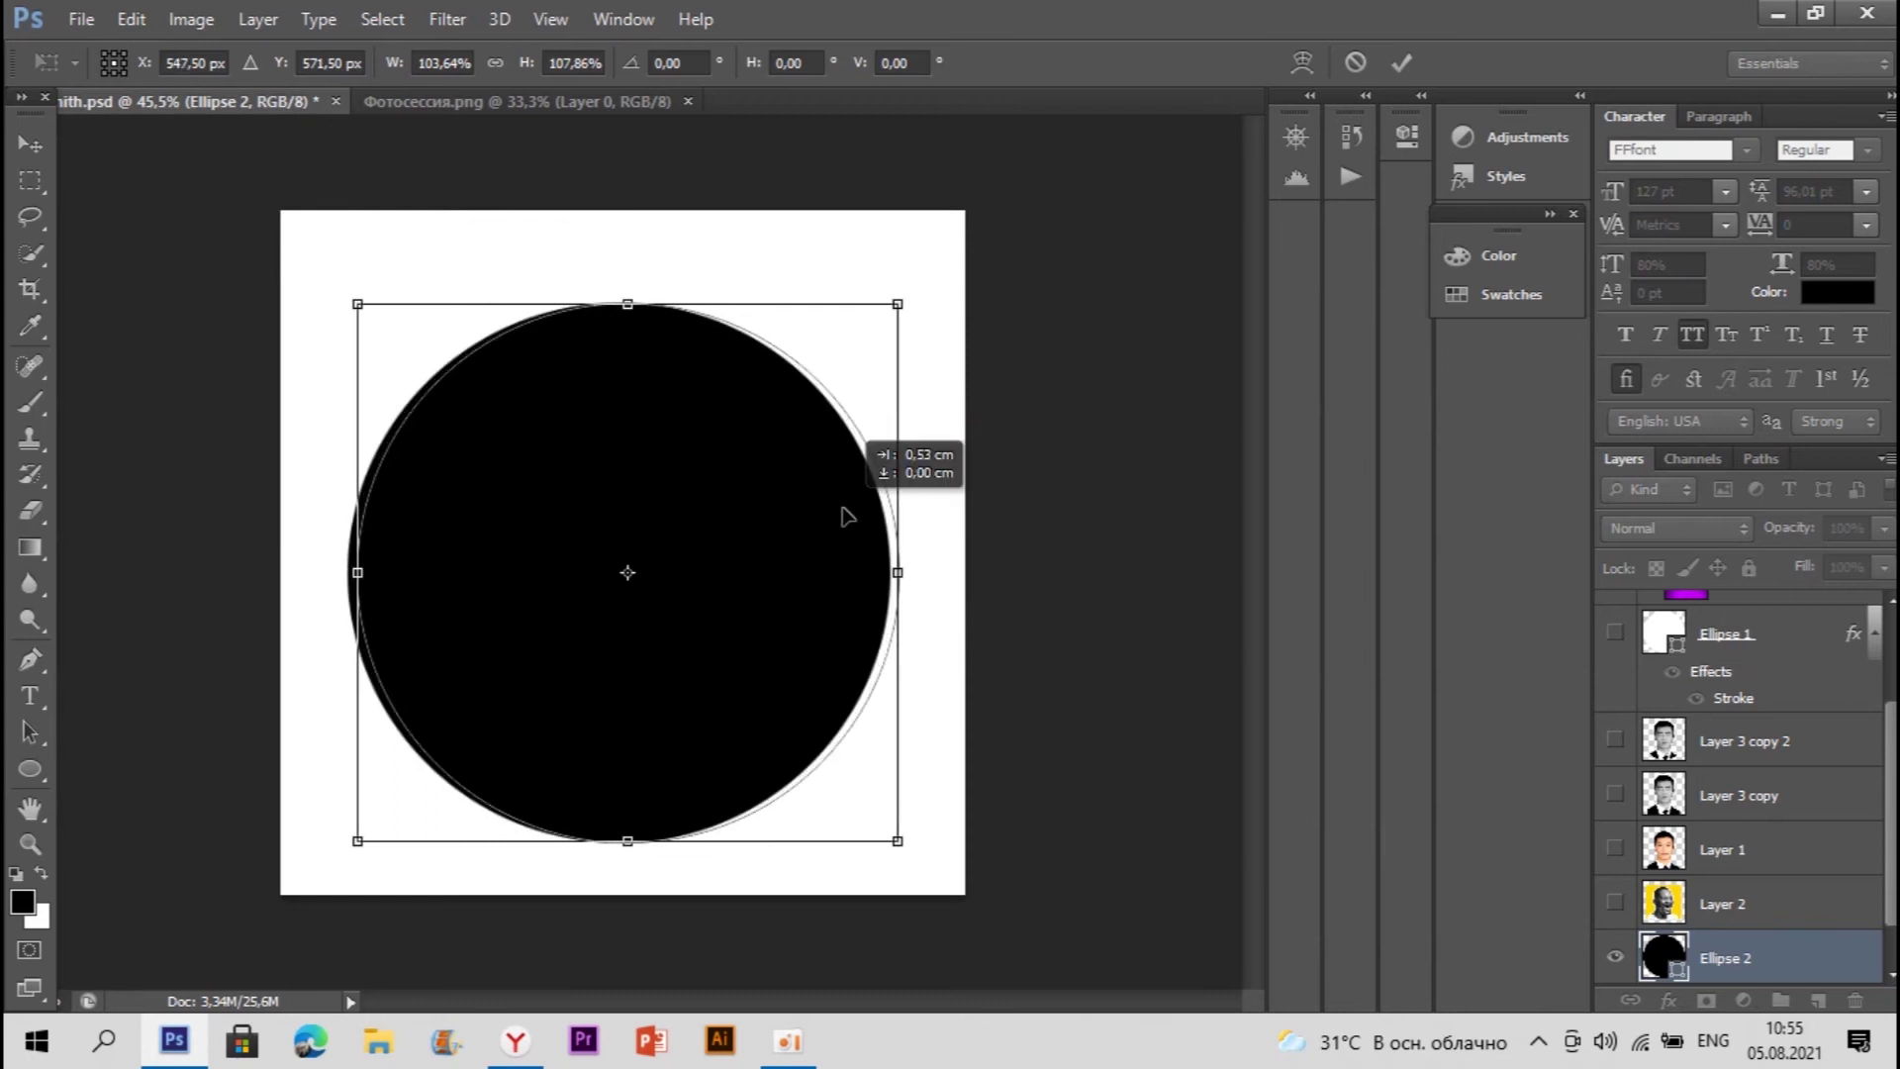
key(Return)
key(u)
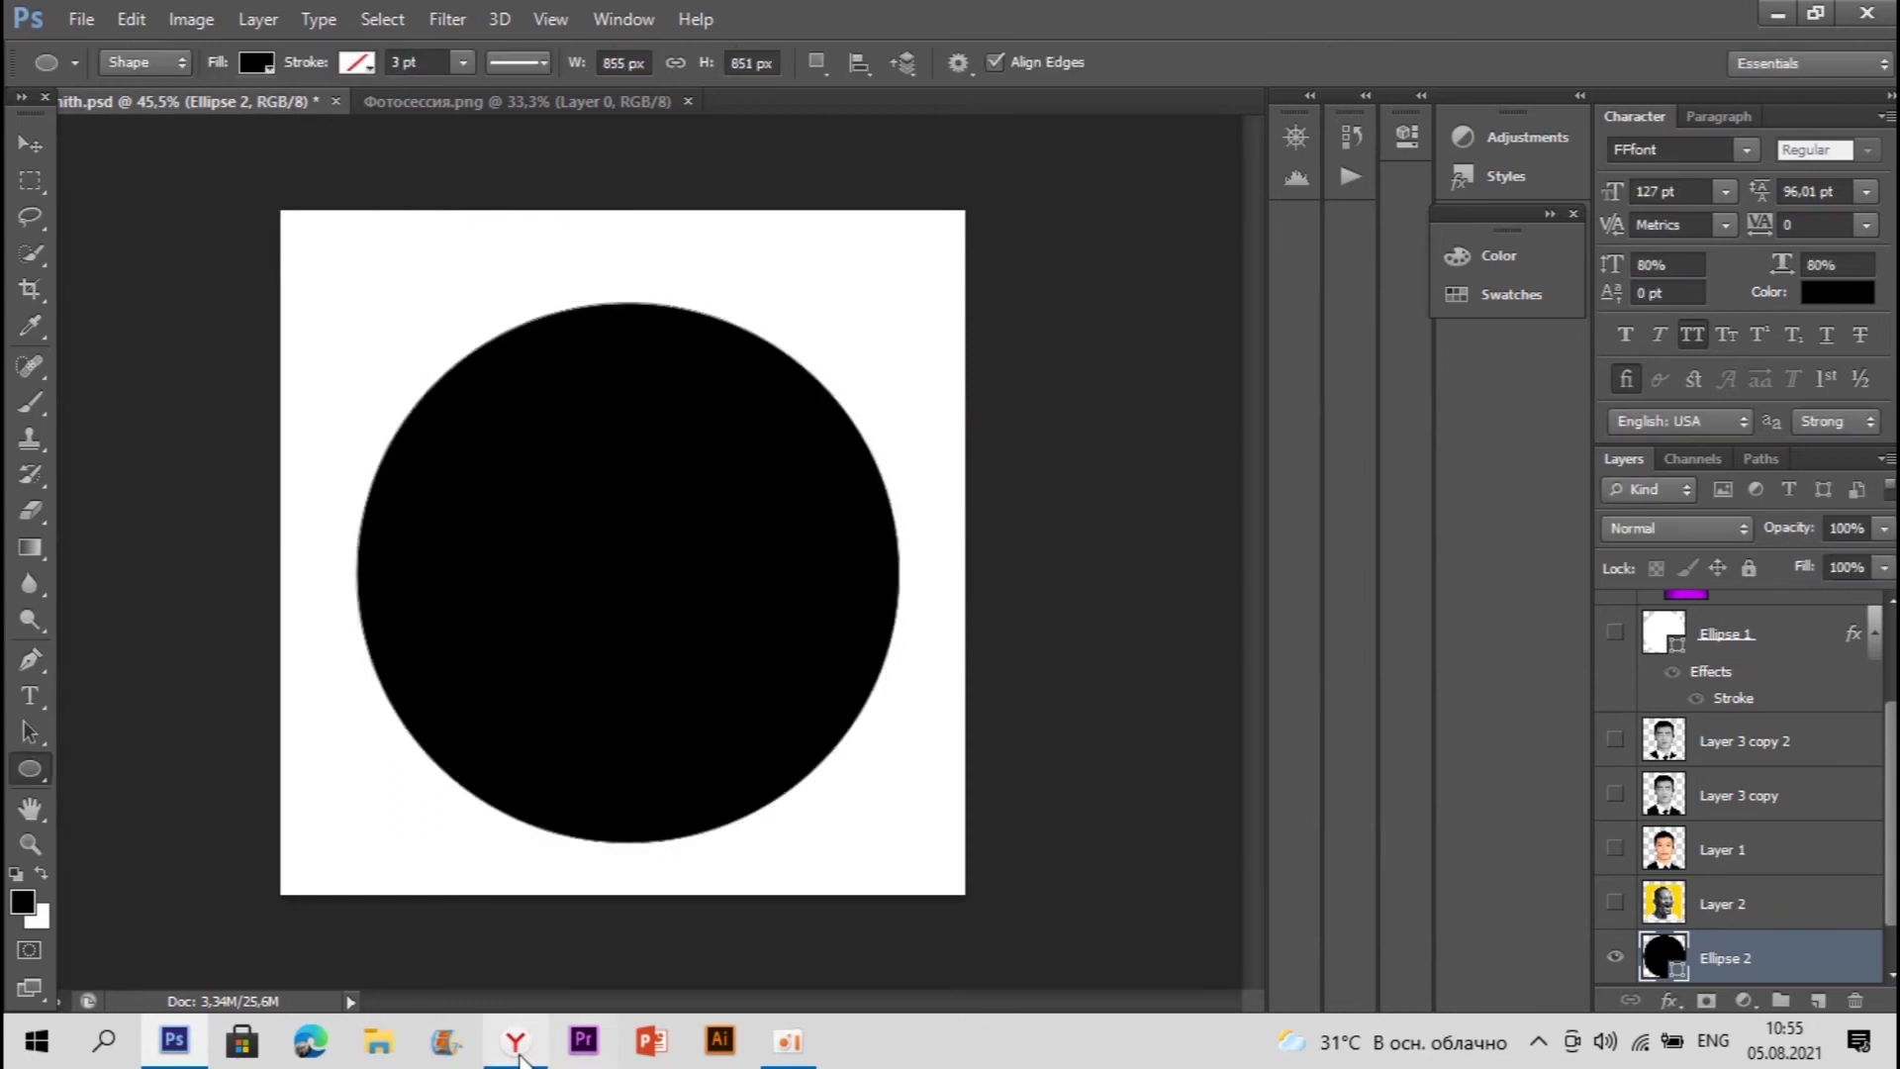
Step: Recheck the suit avatar in the browser, and back in Photoshop draw a larger black ellipse behind Ellipse 2 at 78% opacity
click(514, 1040)
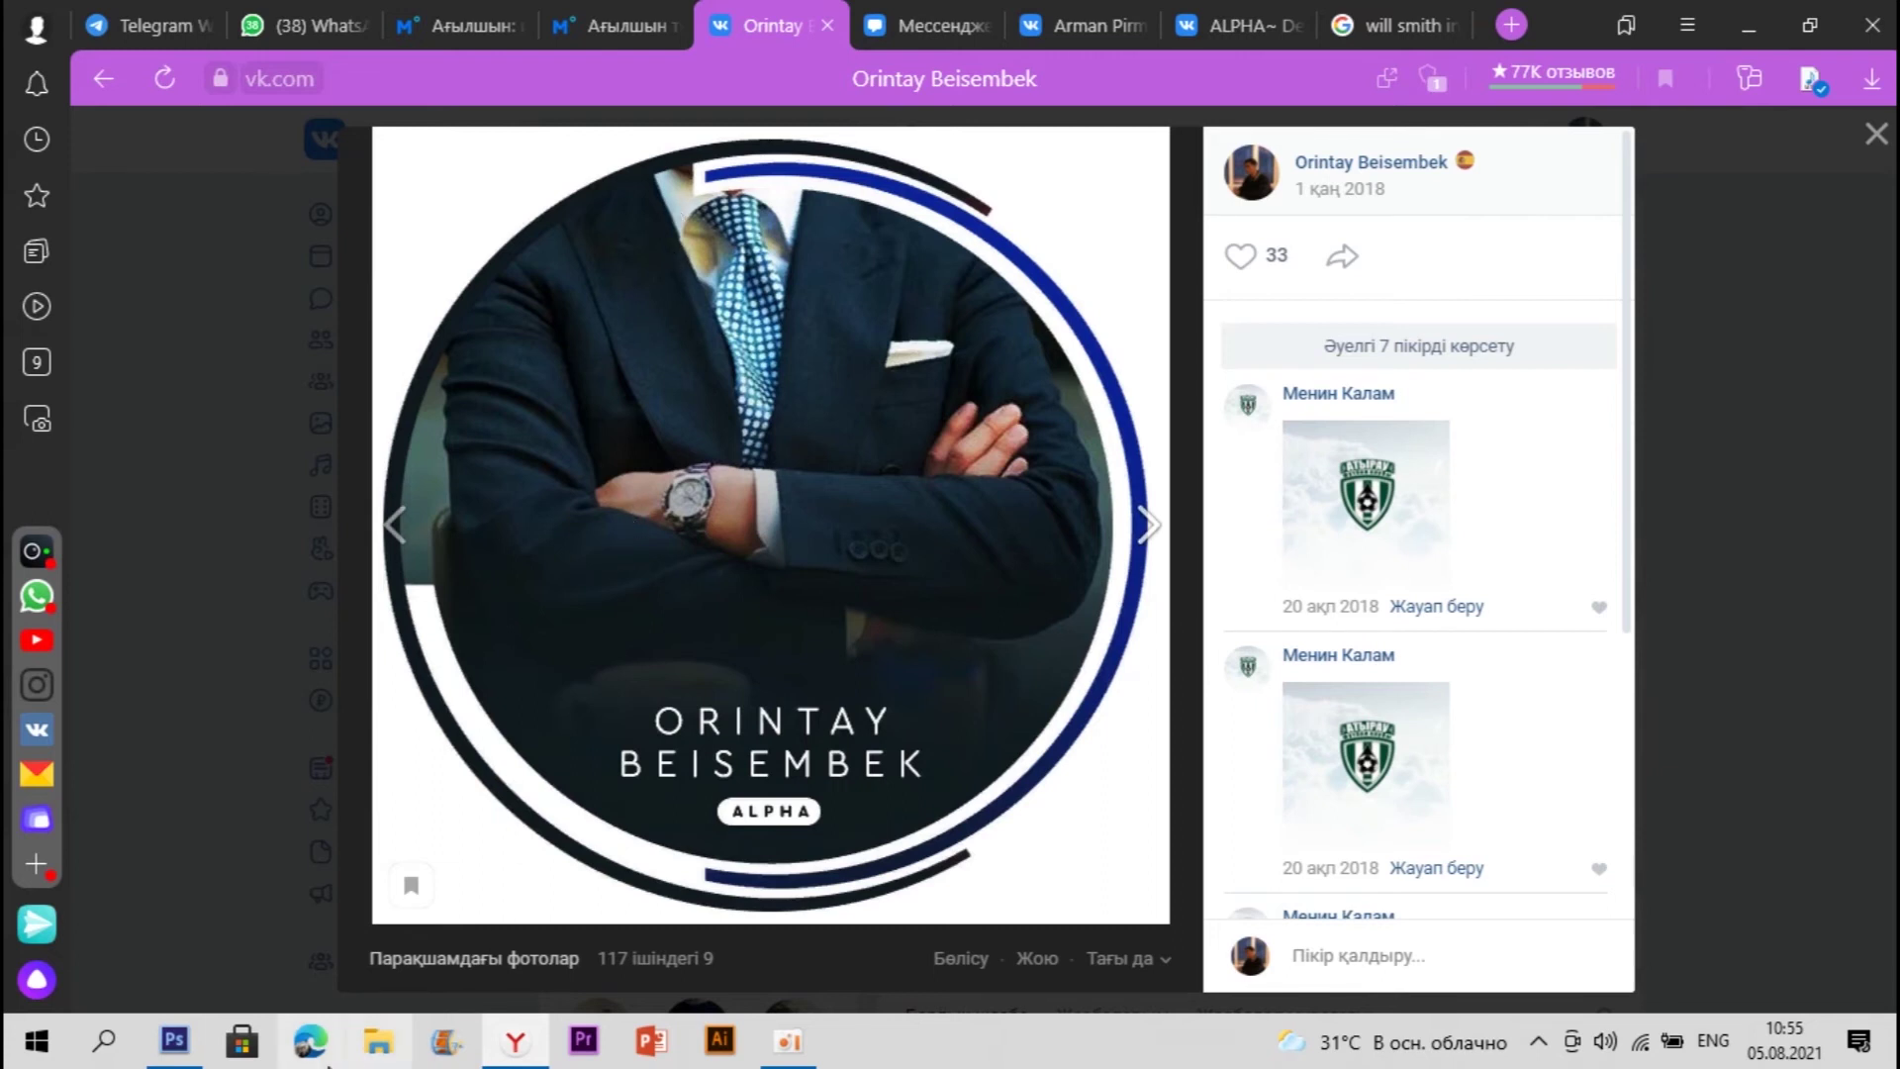
click(175, 1040)
scroll(1673, 908, down, 1)
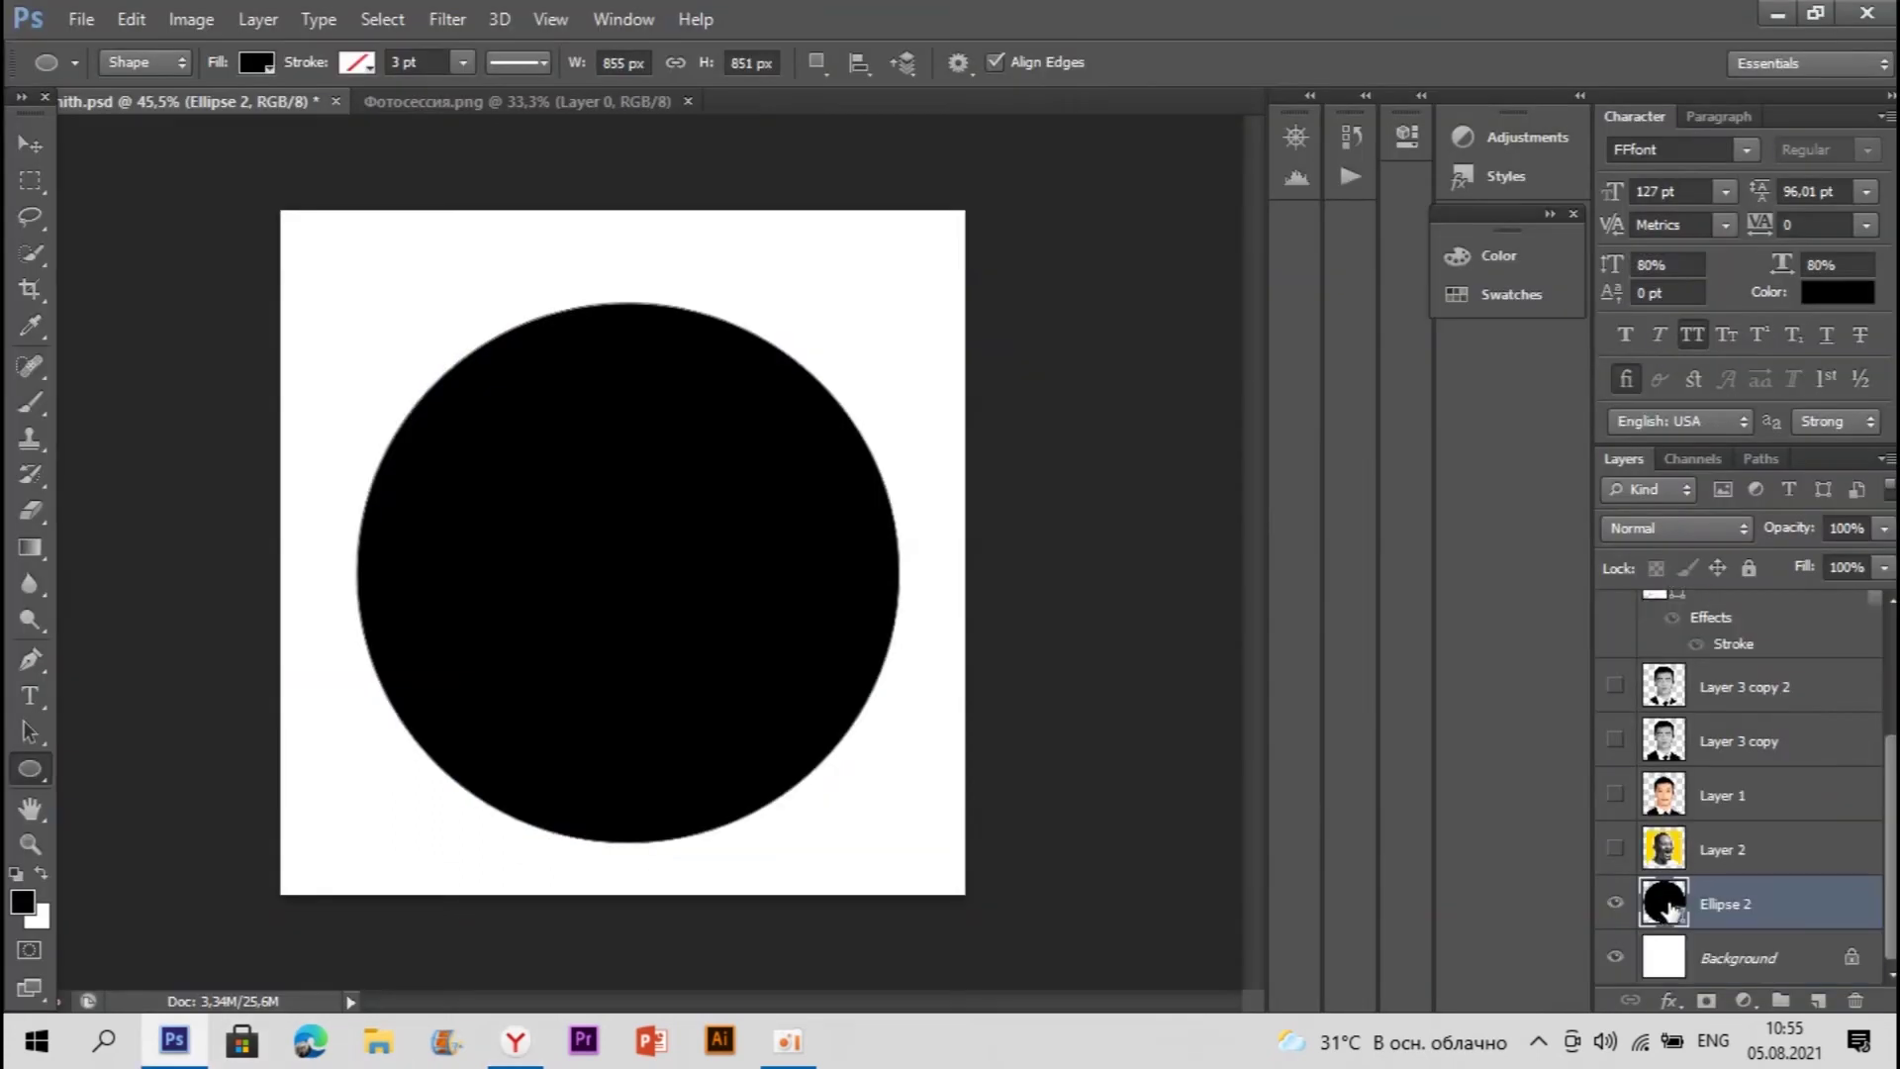
click(1755, 959)
drag(382, 297, 975, 865)
drag(1808, 533, 1776, 535)
Step: Centre Ellipse 3 behind Ellipse 2 and enlarge it to about 987 × 986 px with Free Transform
right_click(726, 378)
click(837, 680)
drag(782, 479, 784, 468)
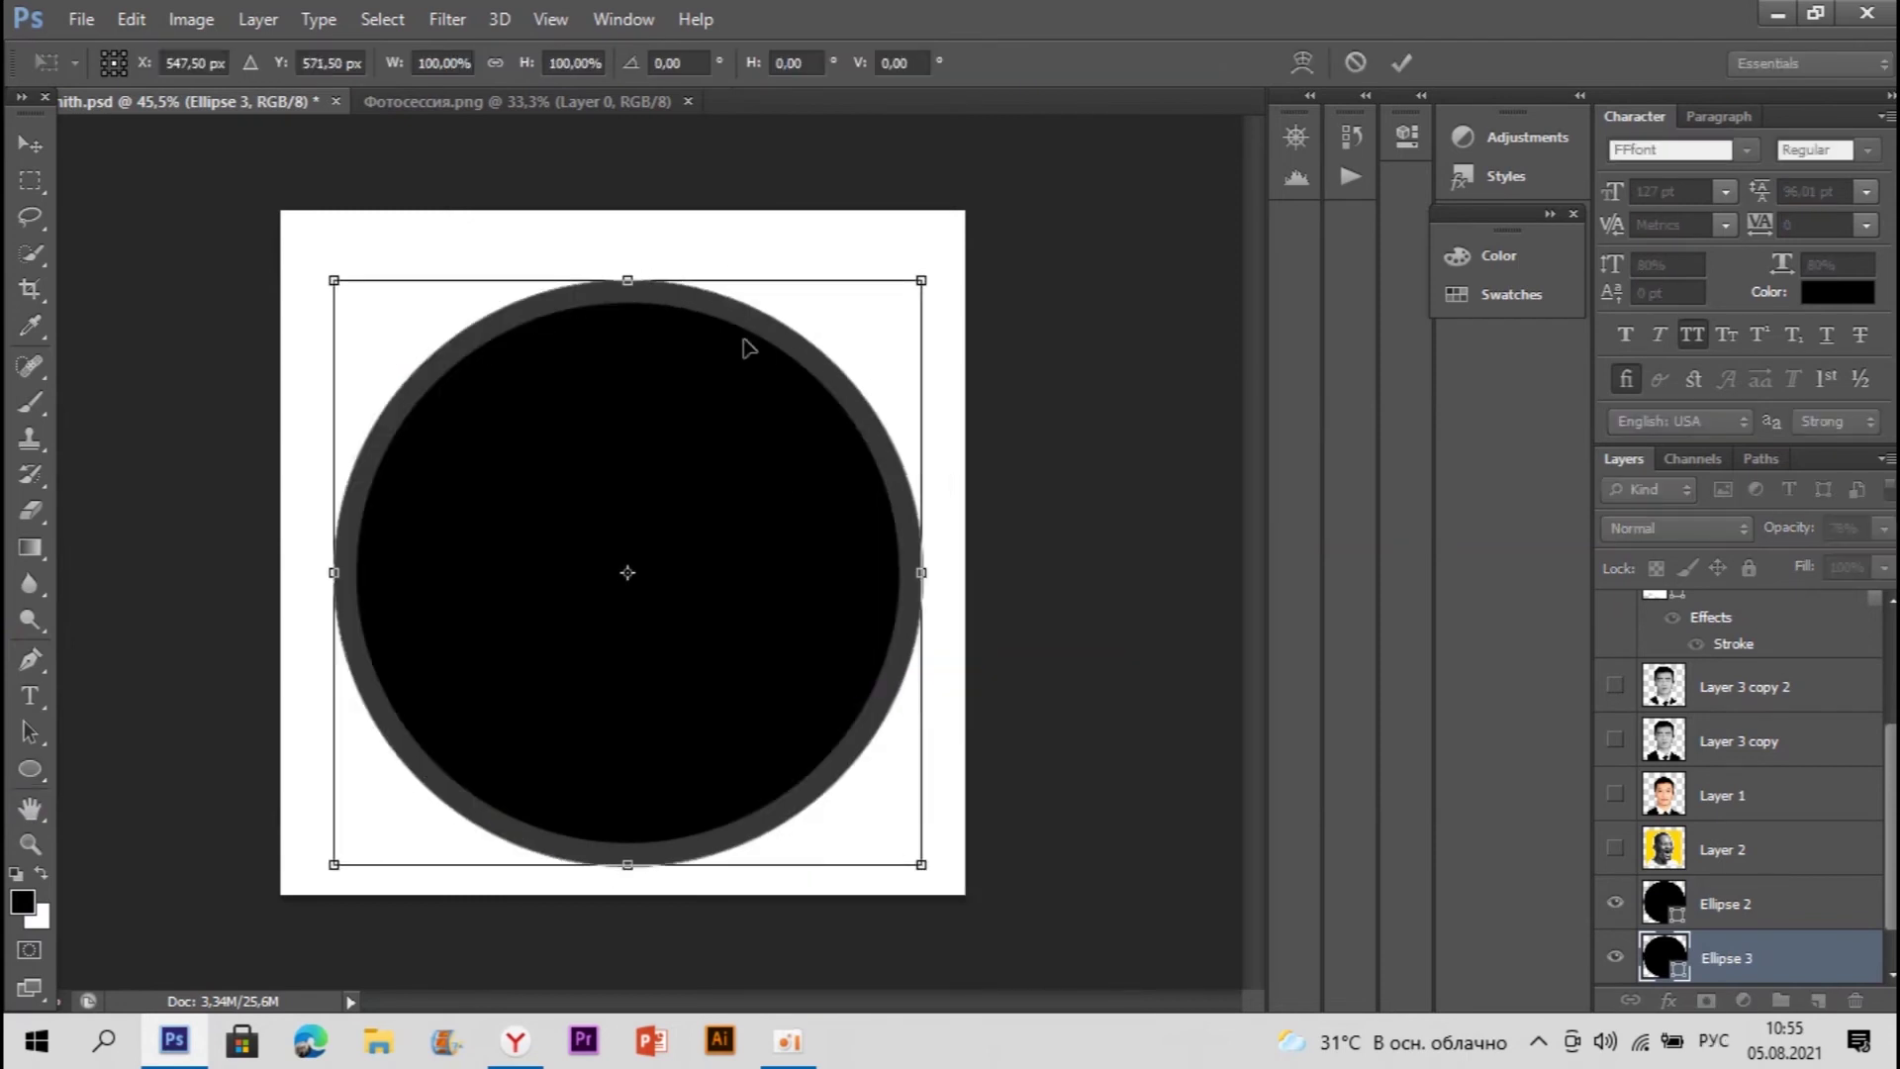
drag(930, 284, 946, 255)
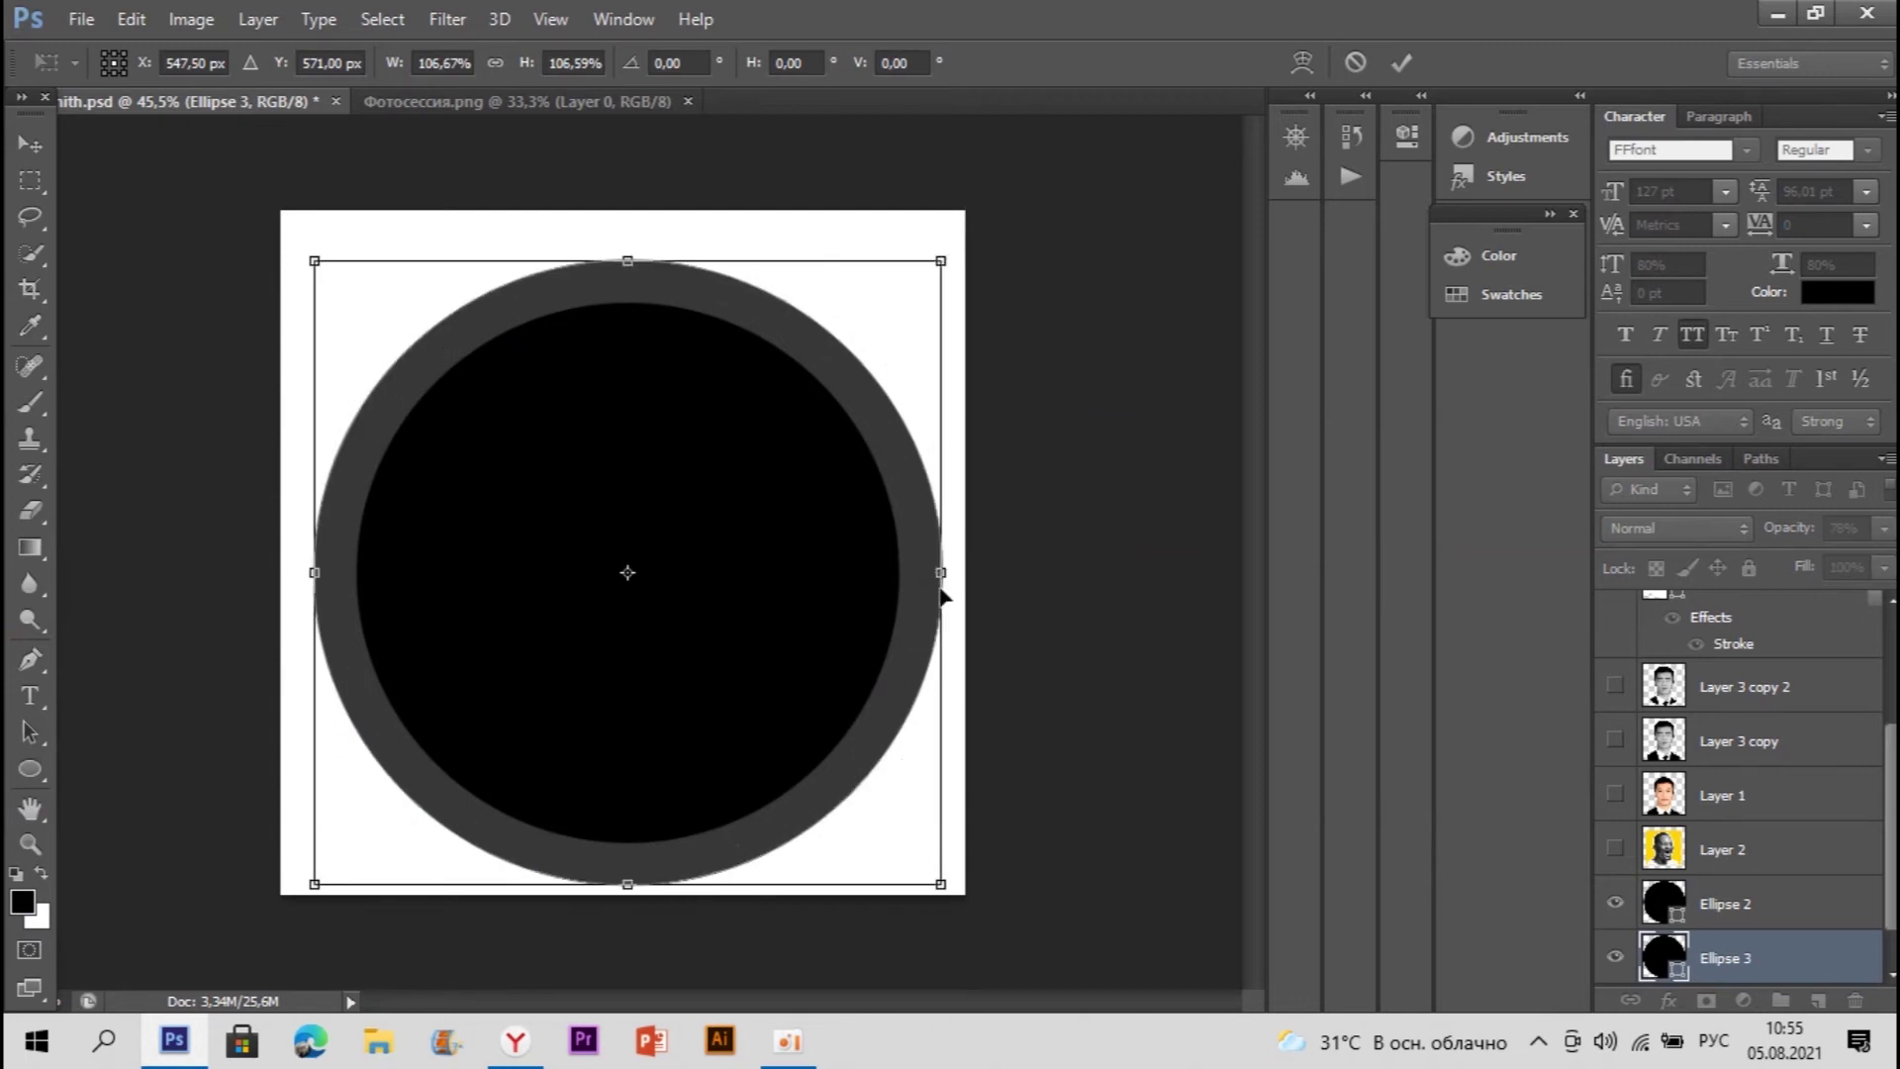
drag(942, 574, 947, 589)
key(Return)
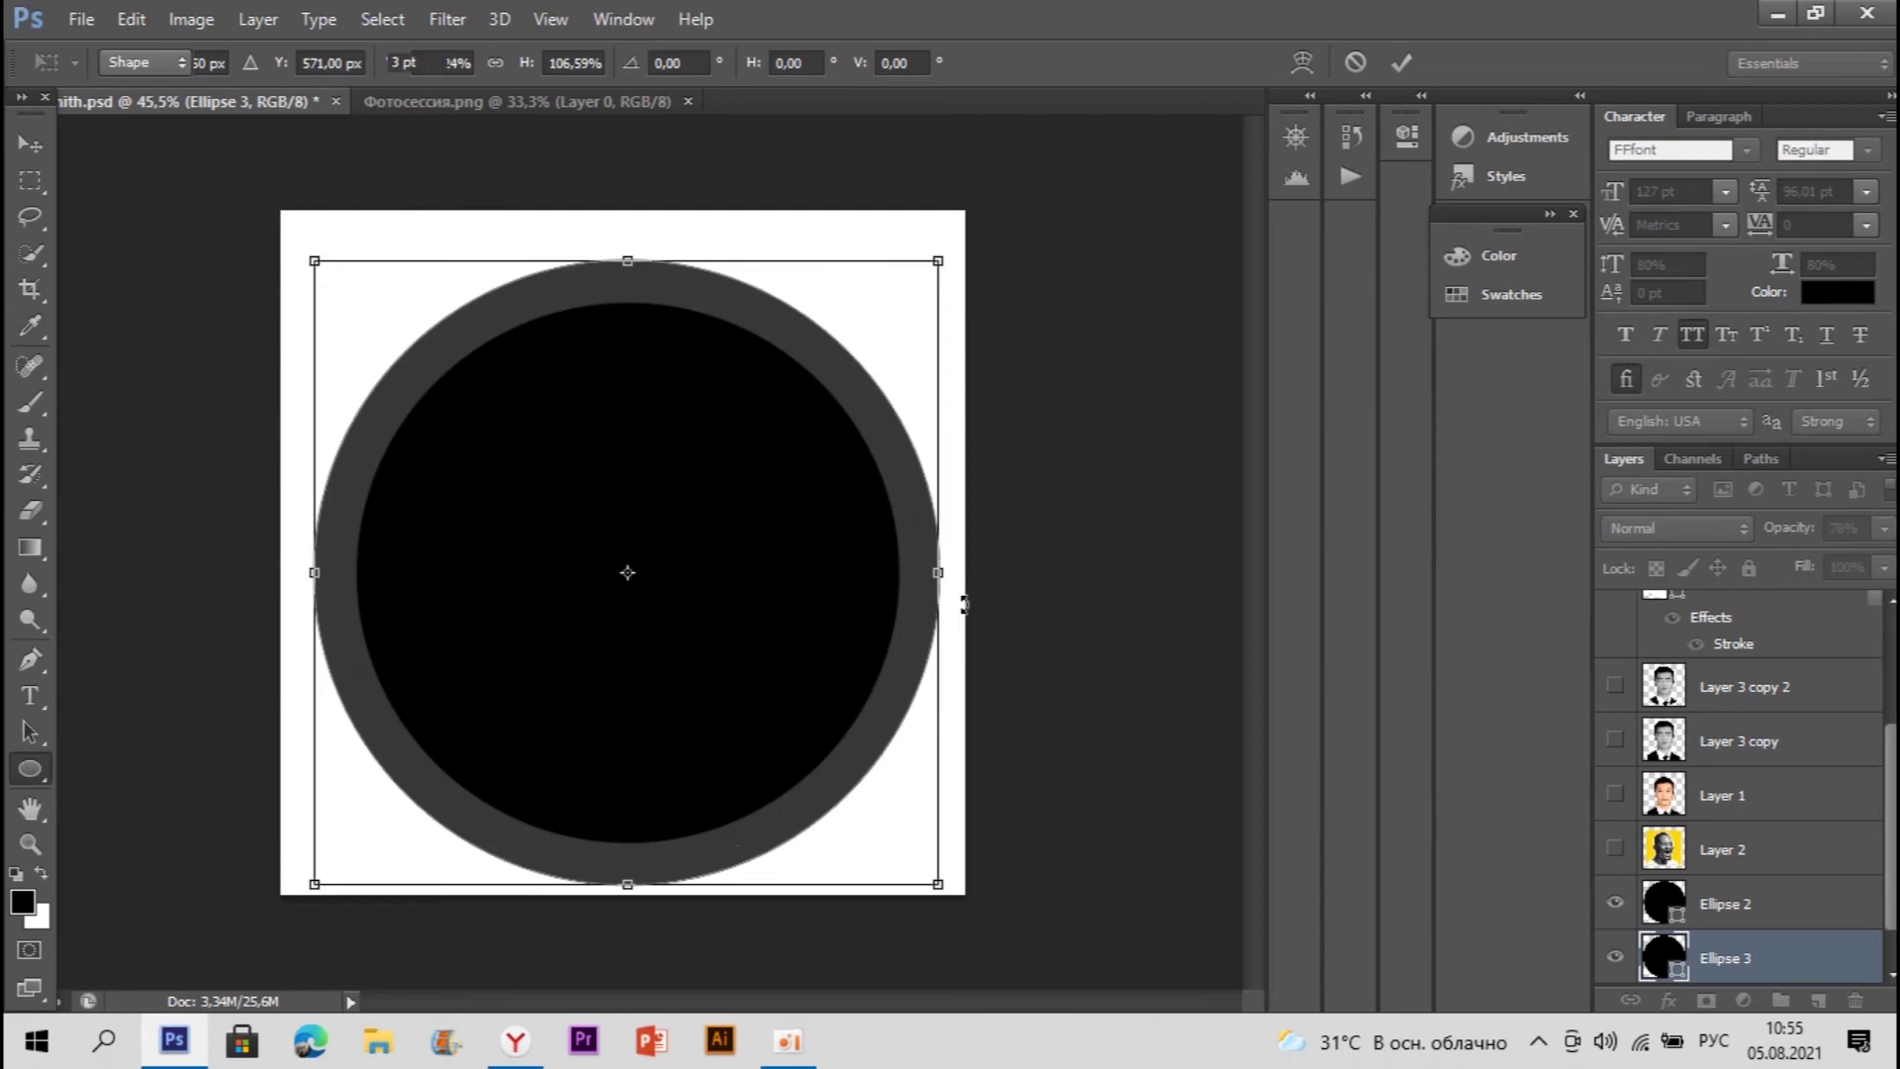
Step: Scale Ellipse 2 and Ellipse 3 down together to about 91.6% around their shared centre
shift+click(1780, 902)
right_click(953, 698)
click(1077, 680)
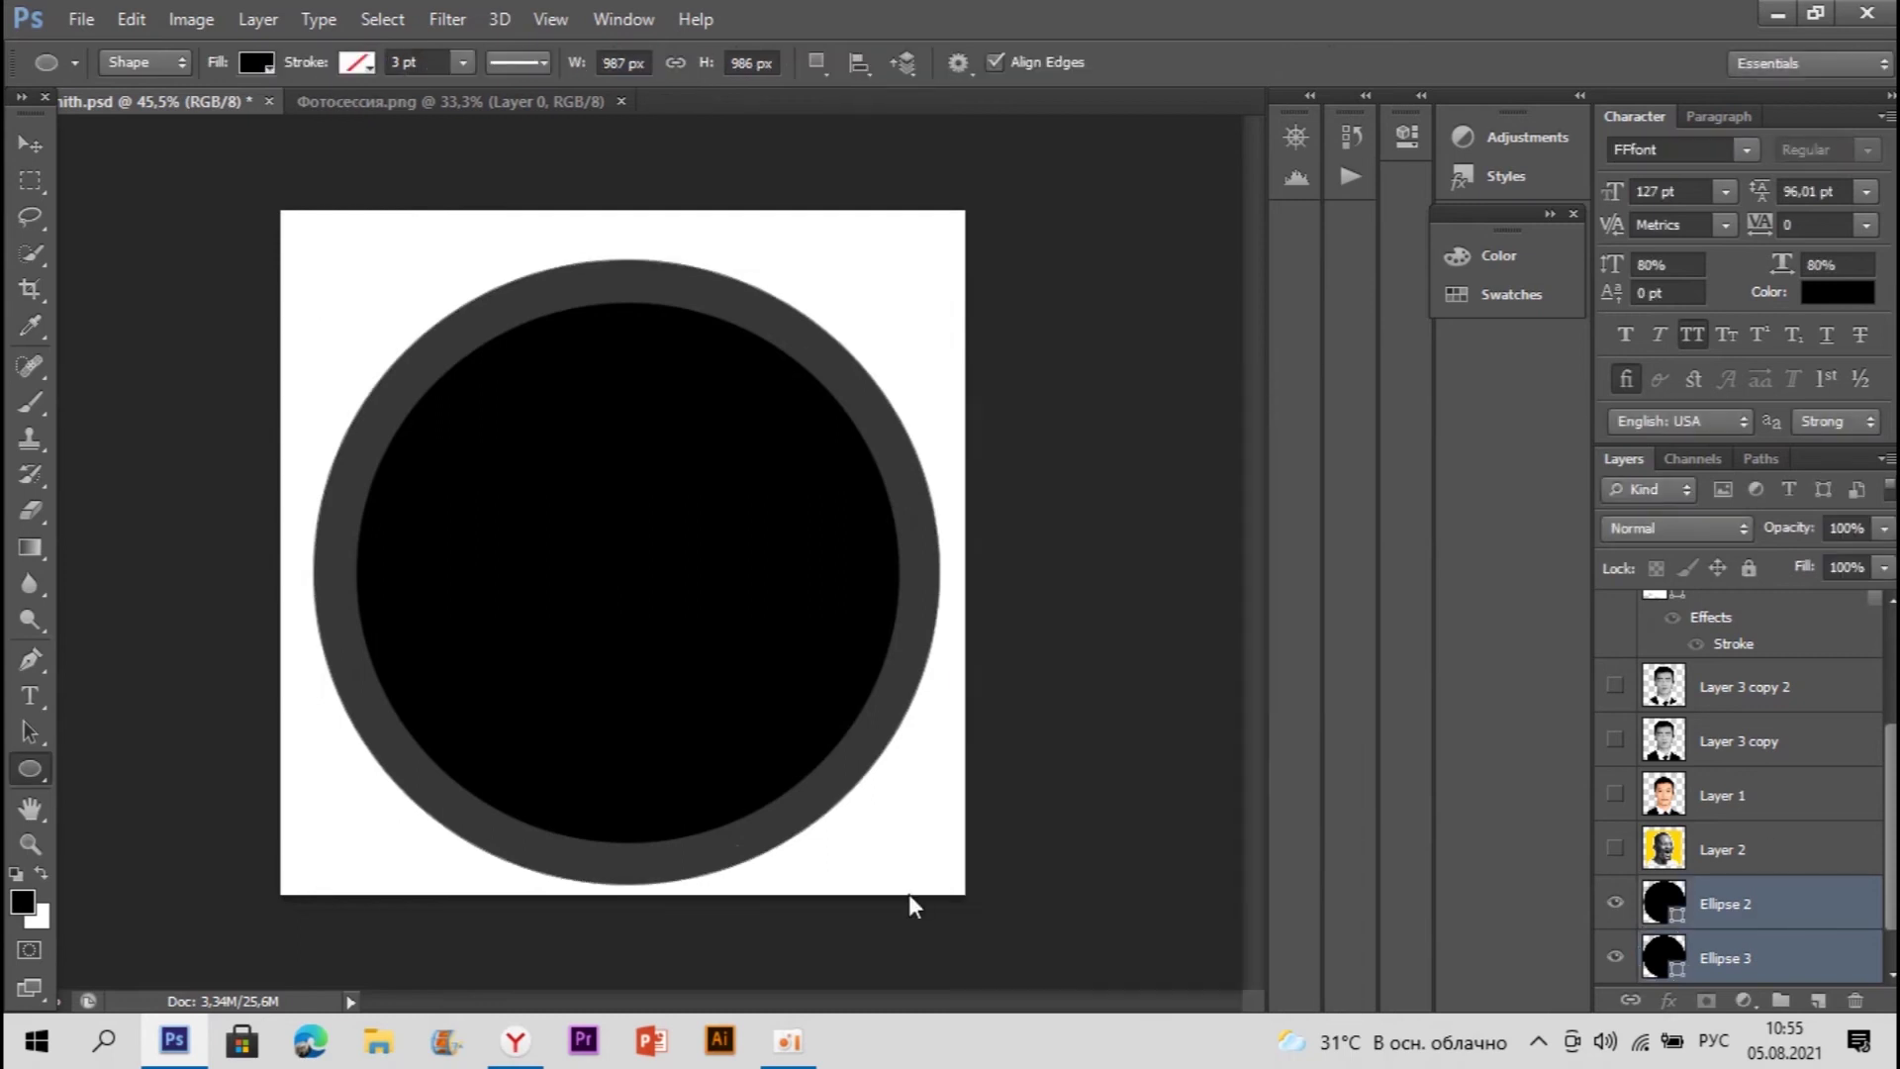
drag(937, 880, 903, 861)
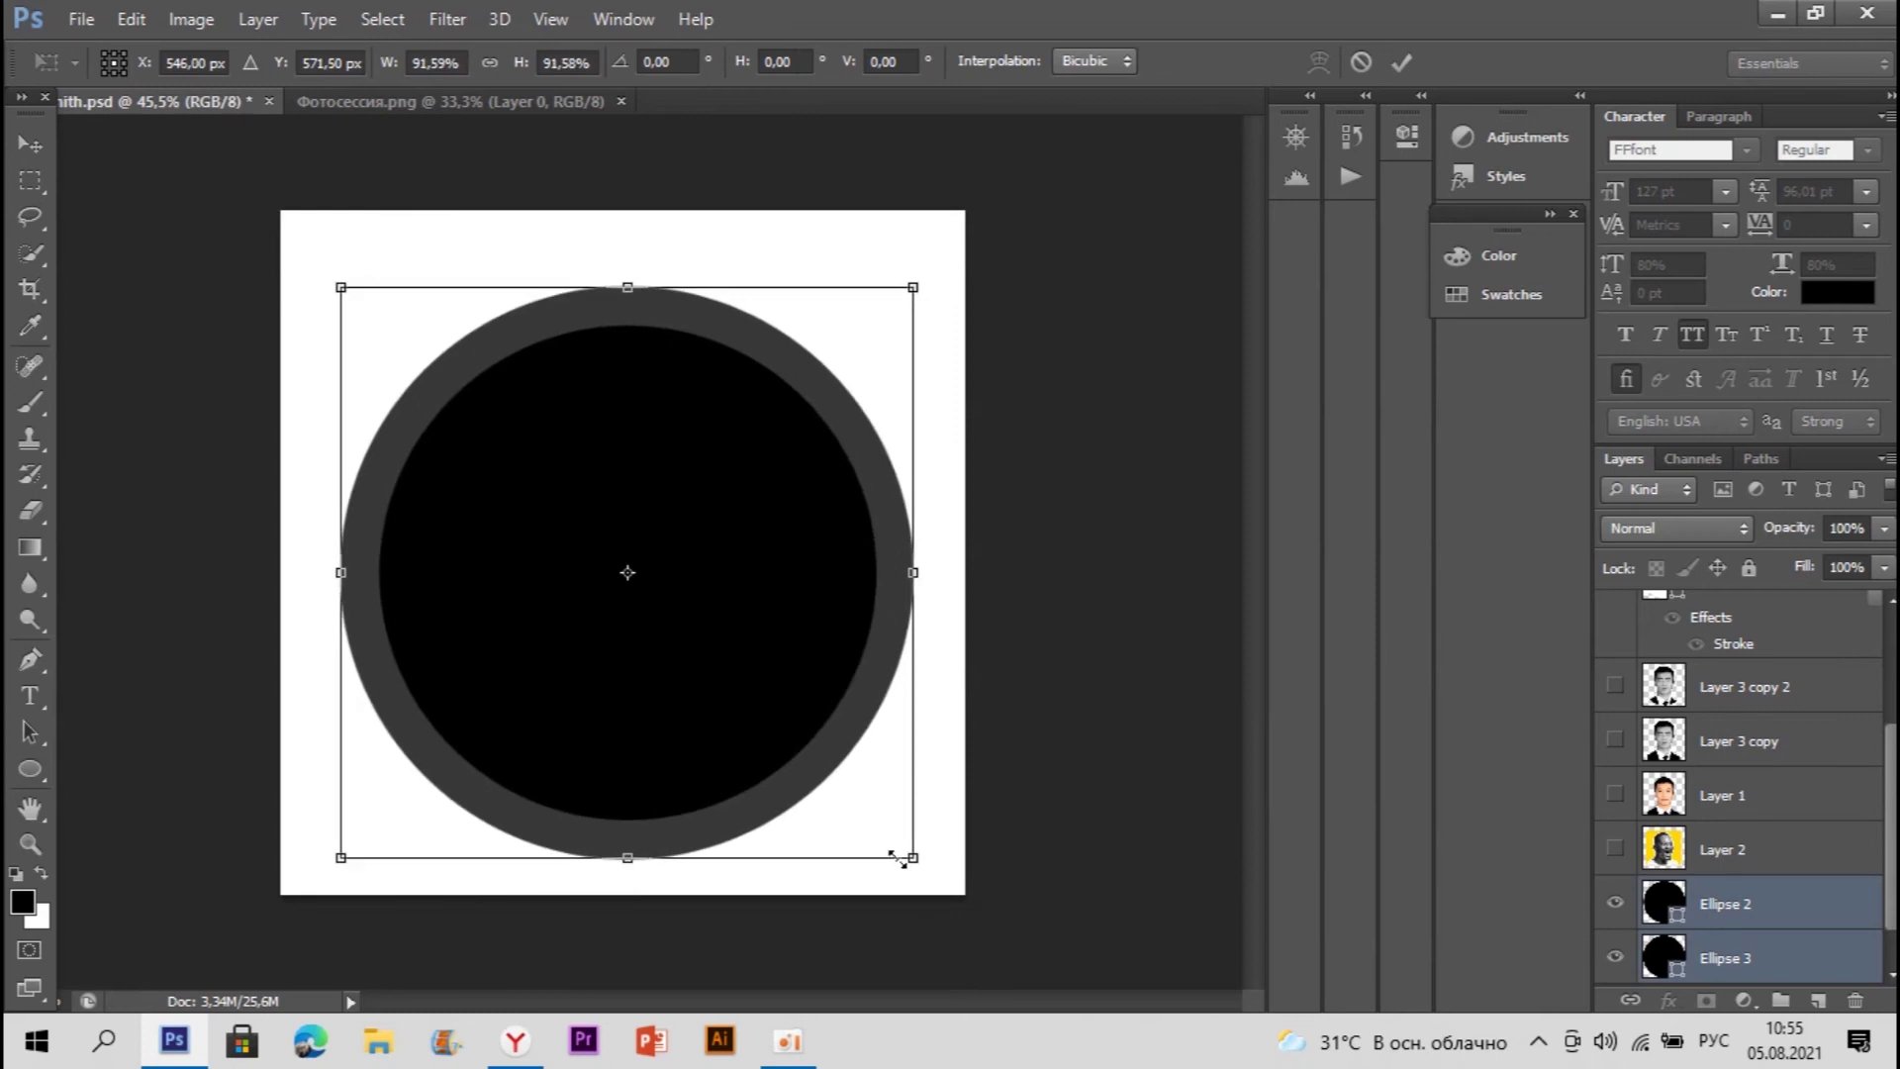
key(Return)
Step: Enlarge Ellipse 3 alone to about 101.66% around its centre
scroll(1840, 927, down, 1)
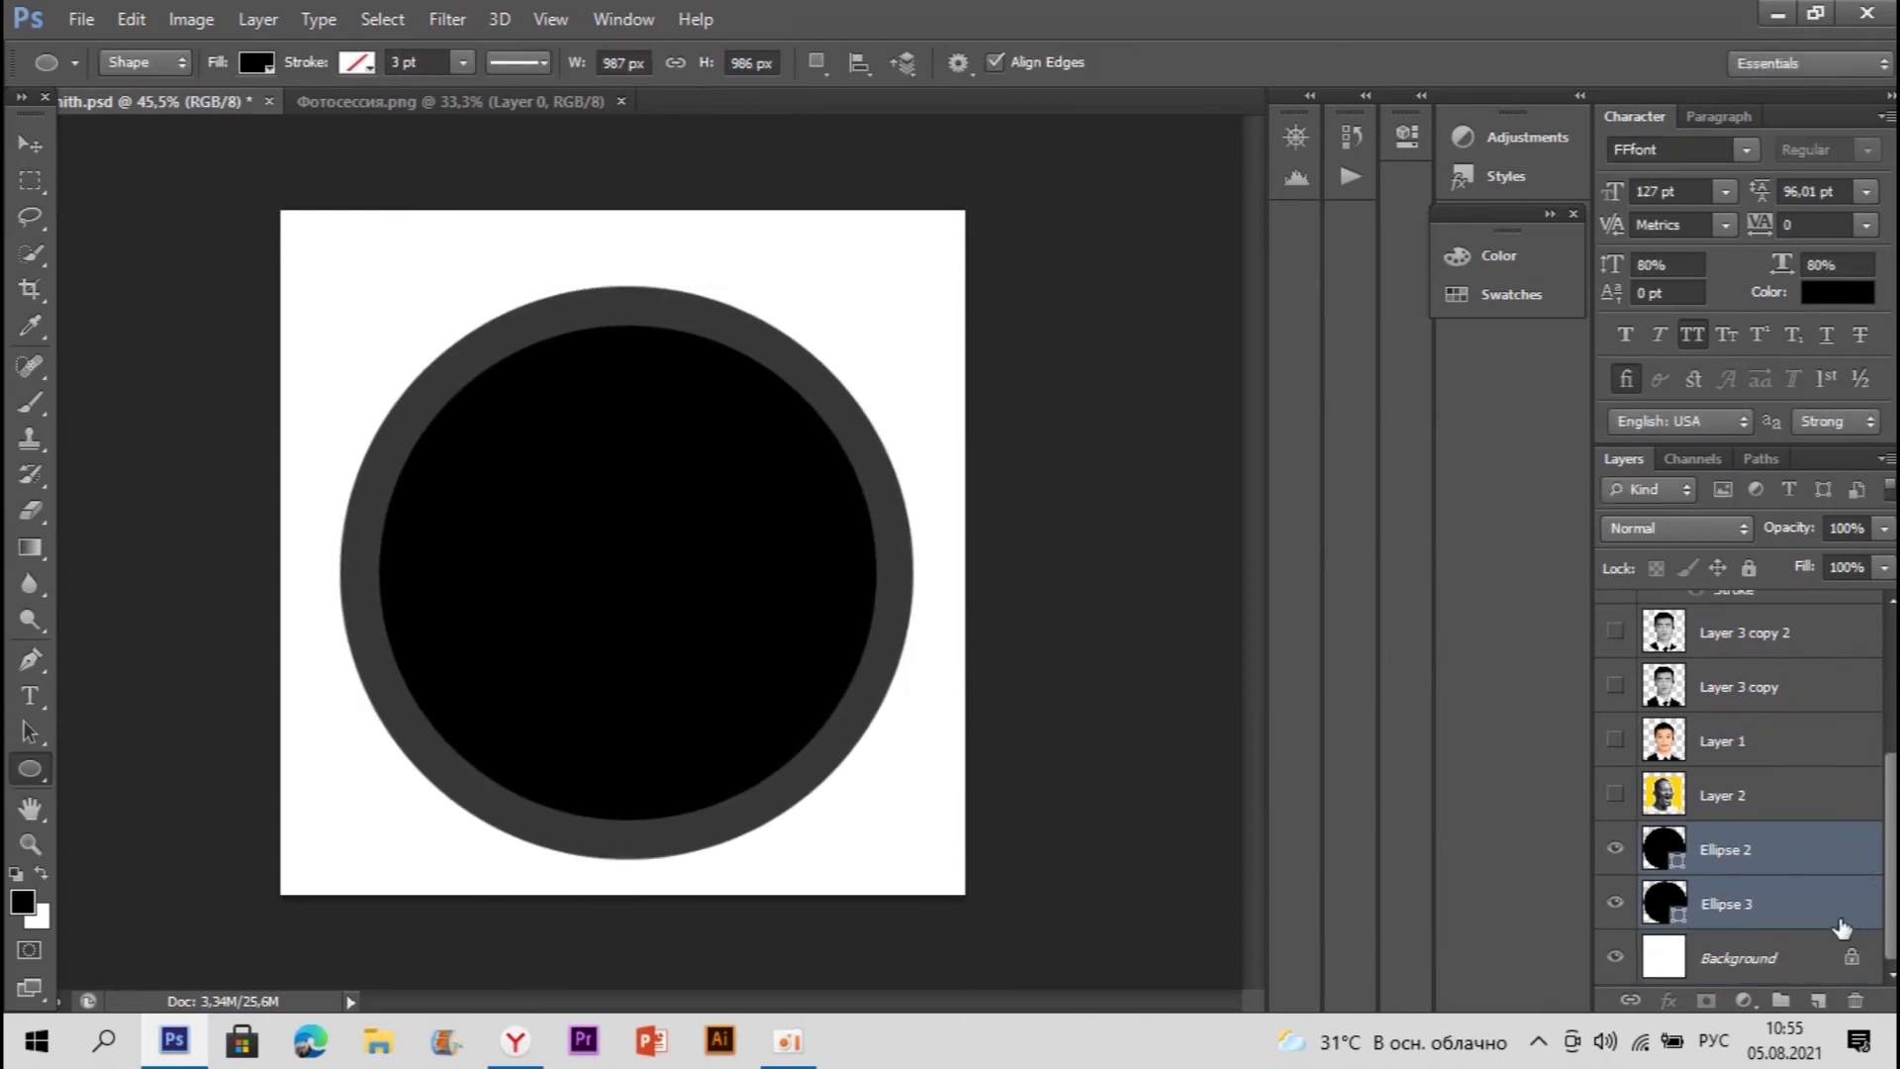
click(1778, 903)
right_click(574, 343)
click(758, 649)
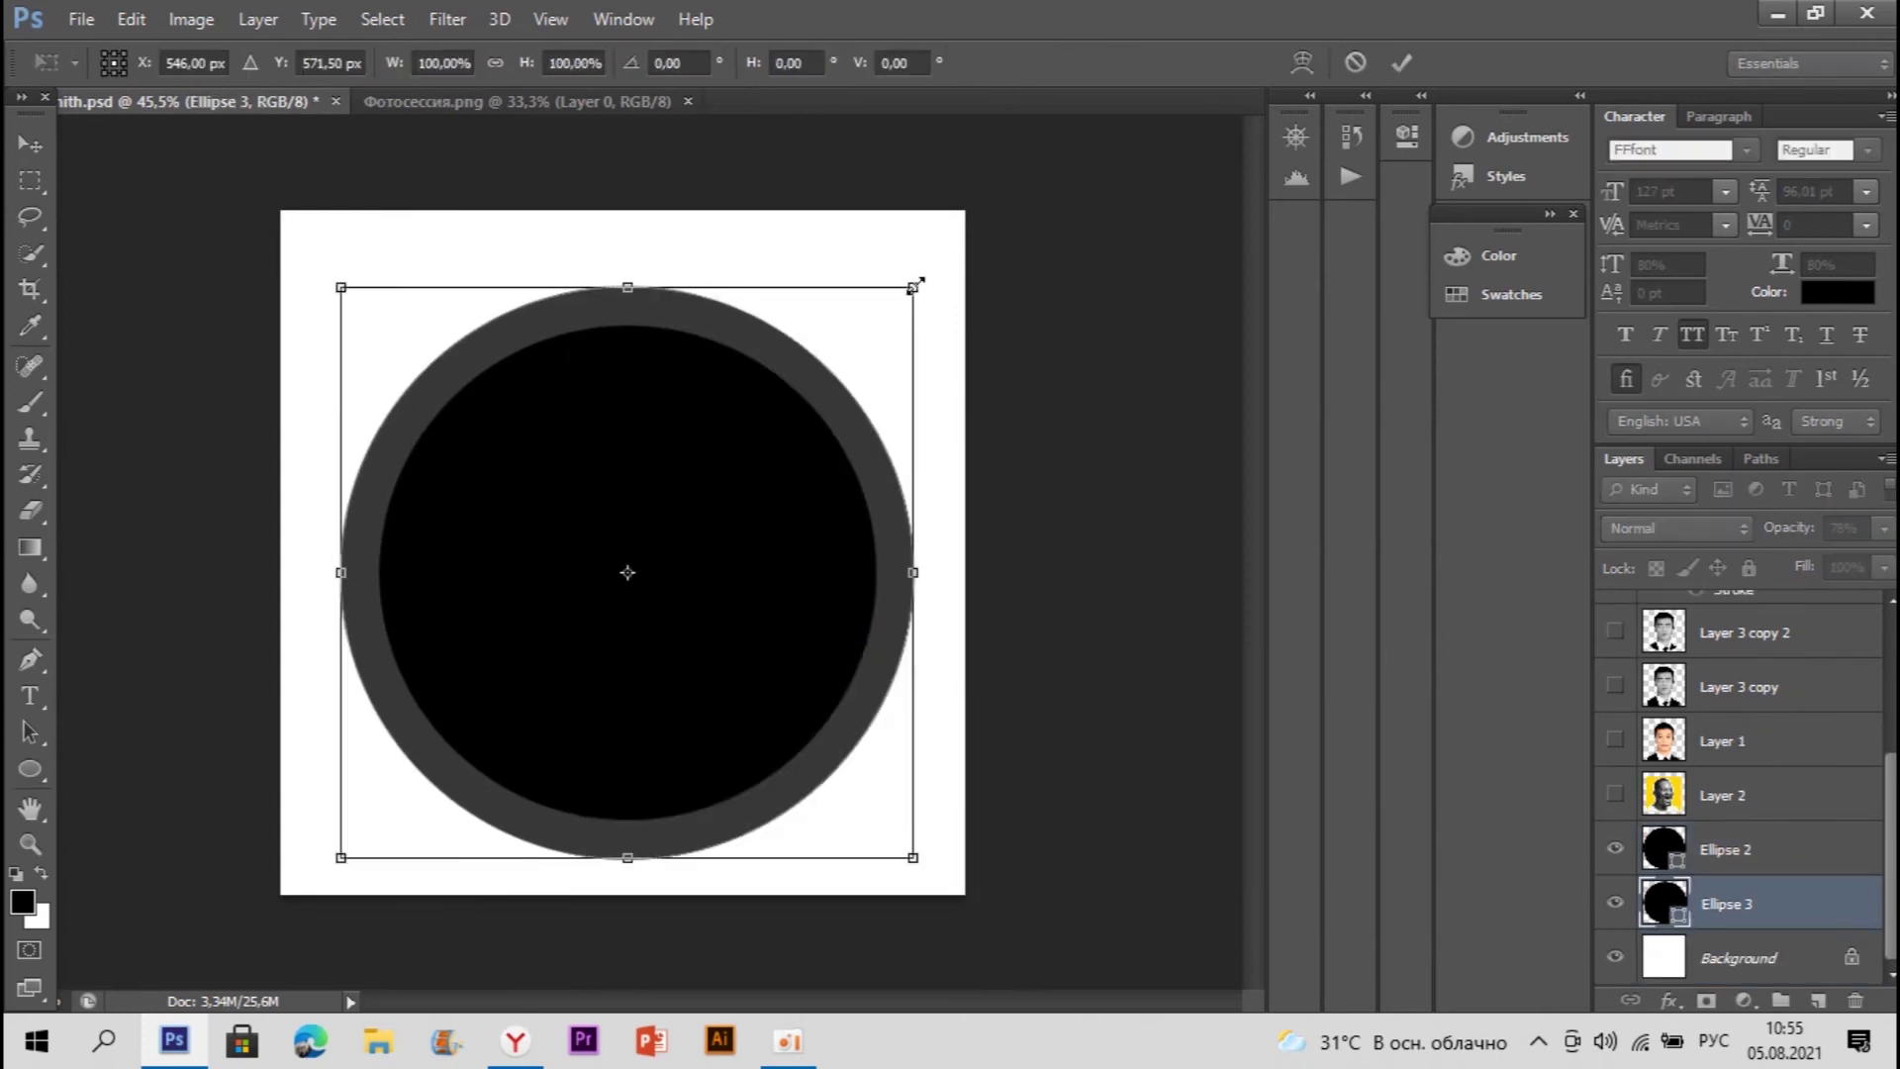
drag(919, 281, 926, 275)
key(Return)
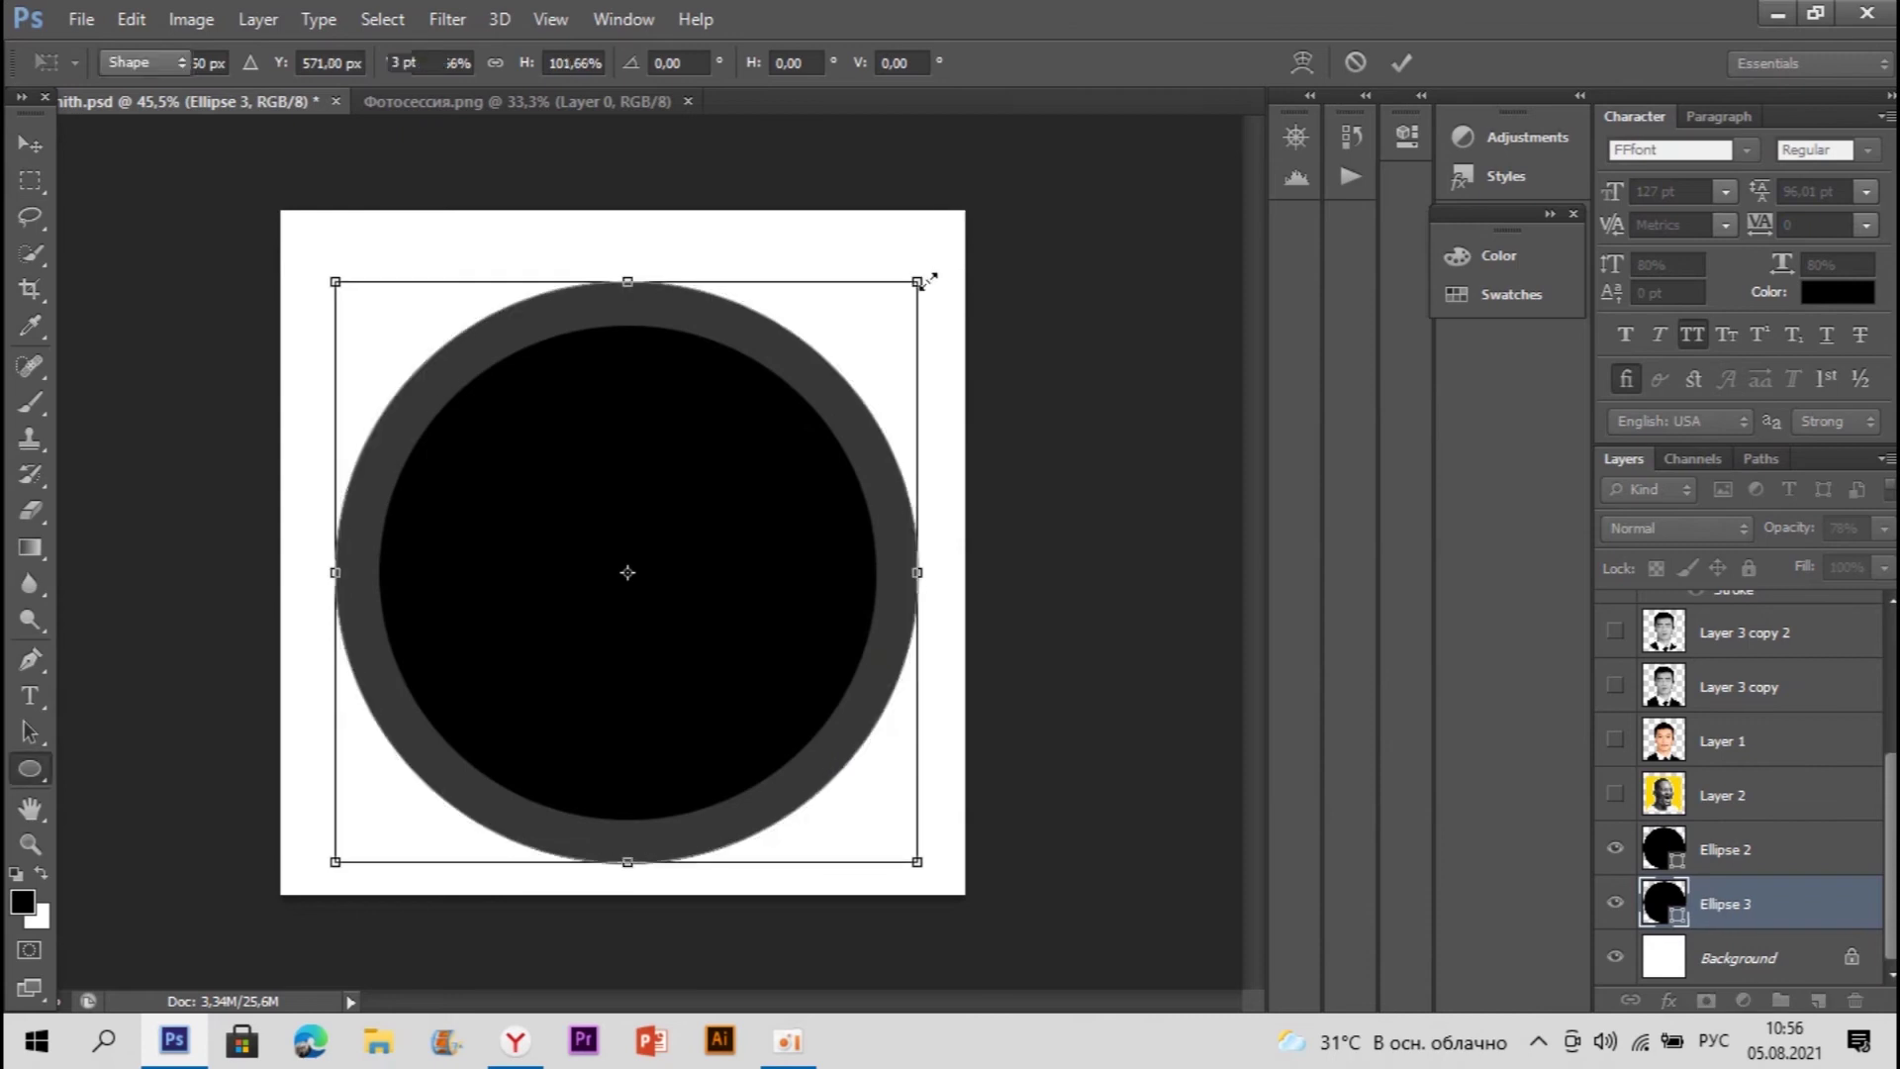
Step: Rasterize the Ellipse 3 shape layer so that its pixels can be erased
click(30, 511)
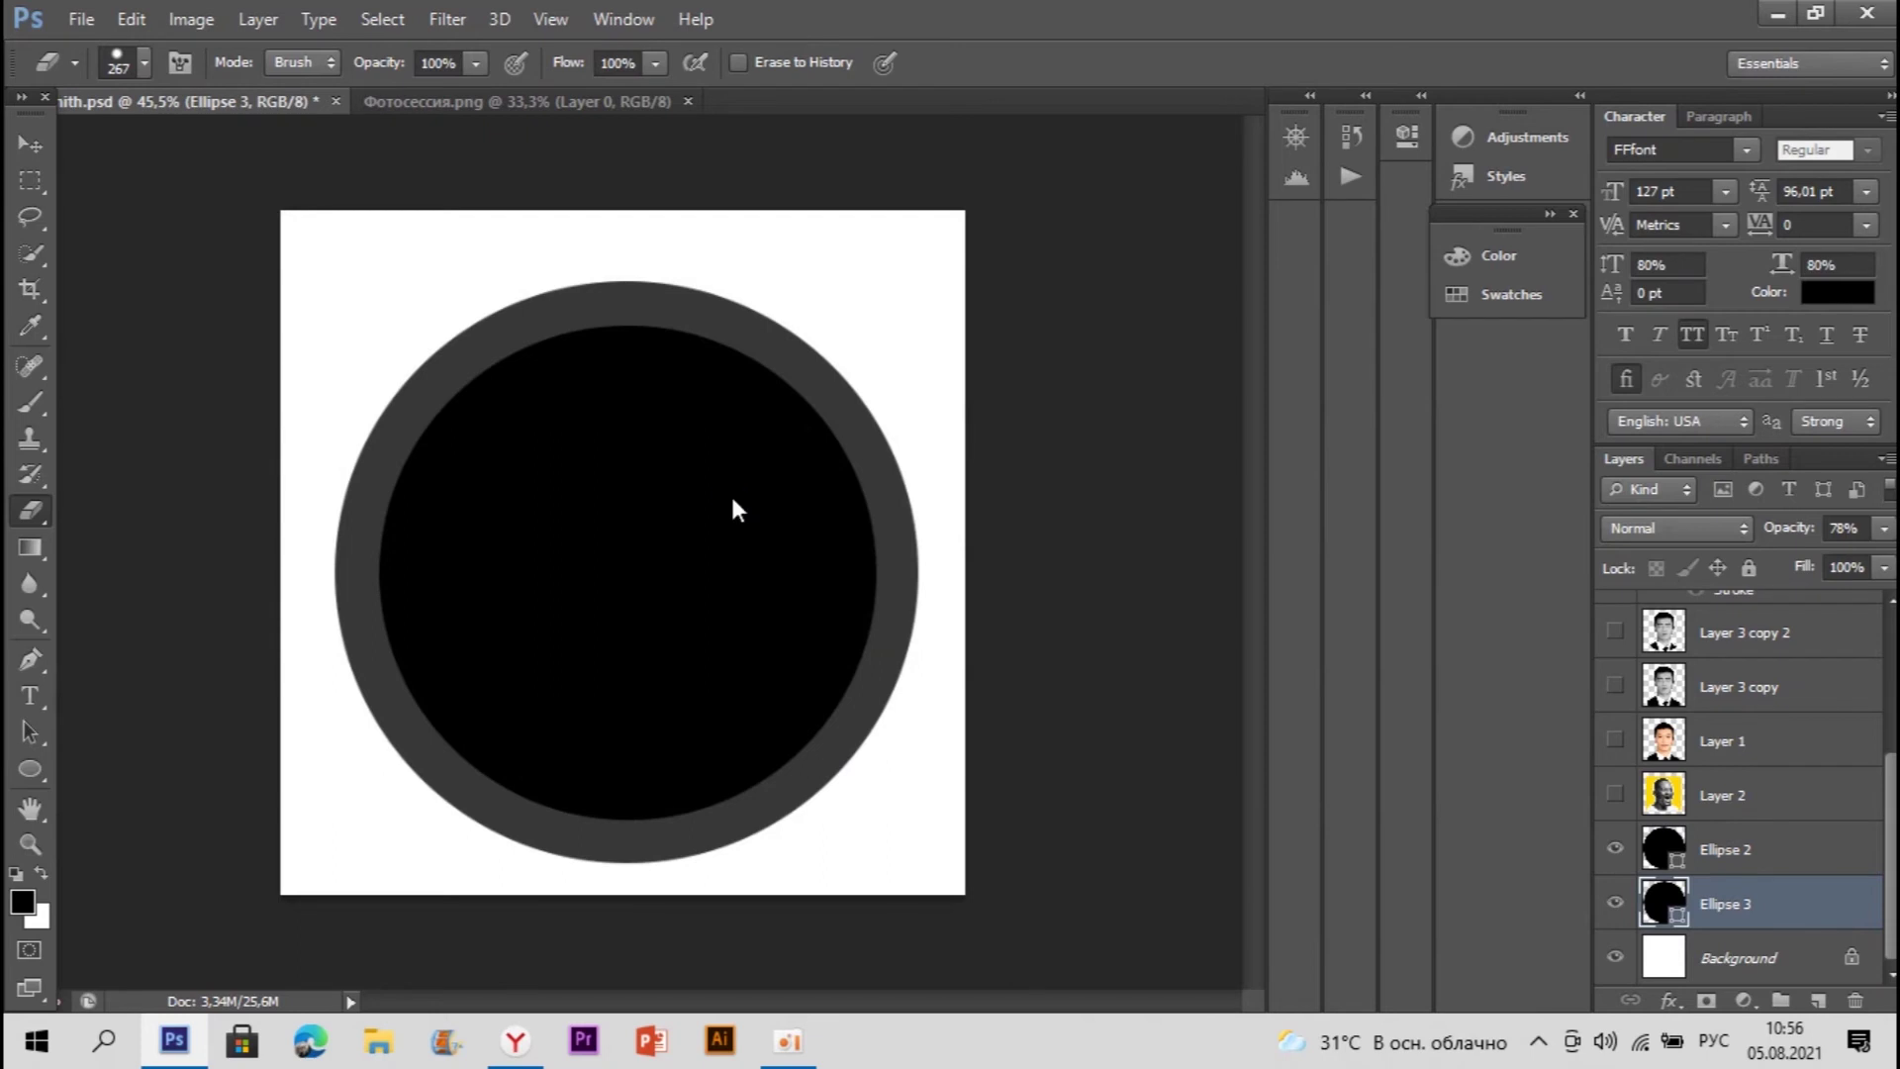
click(733, 500)
key(Escape)
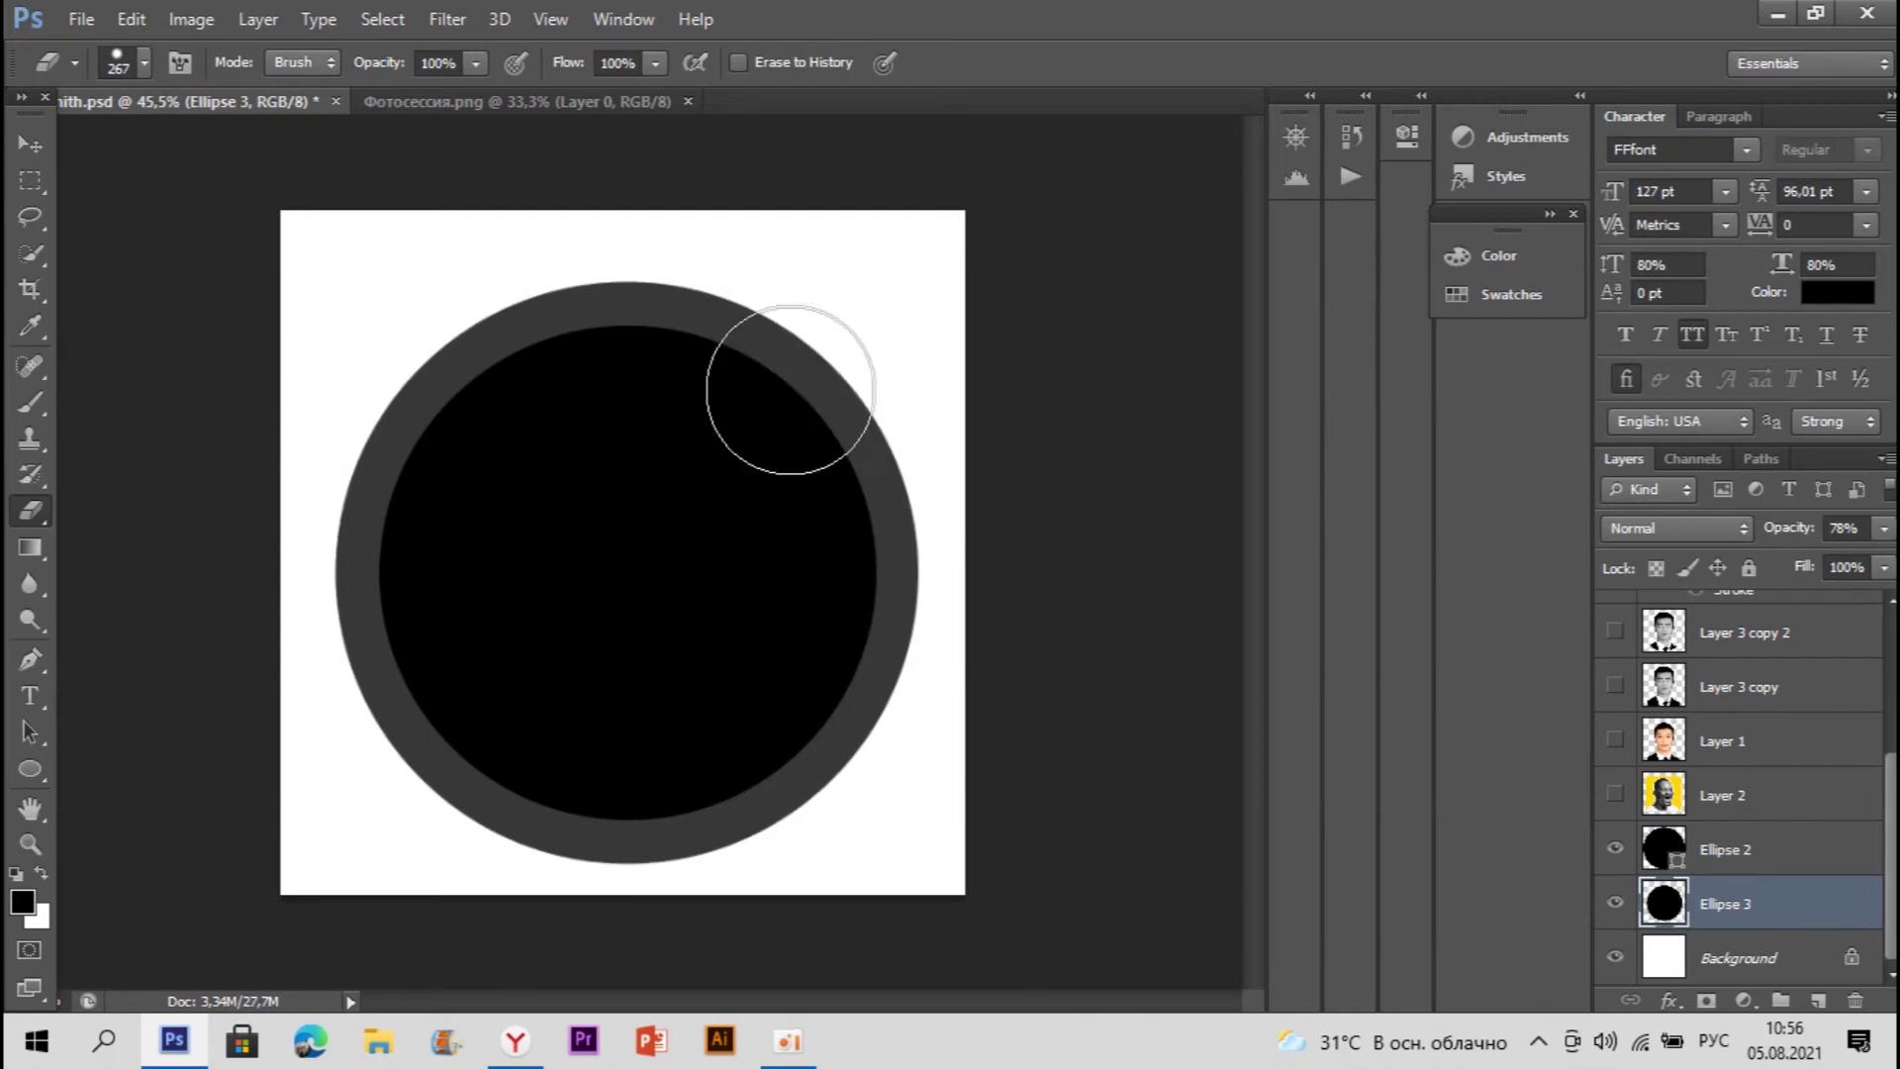
Step: Cut Ellipse 3 down to its upper-left quarter by deleting its right half and its lower half with rectangular selections
click(31, 180)
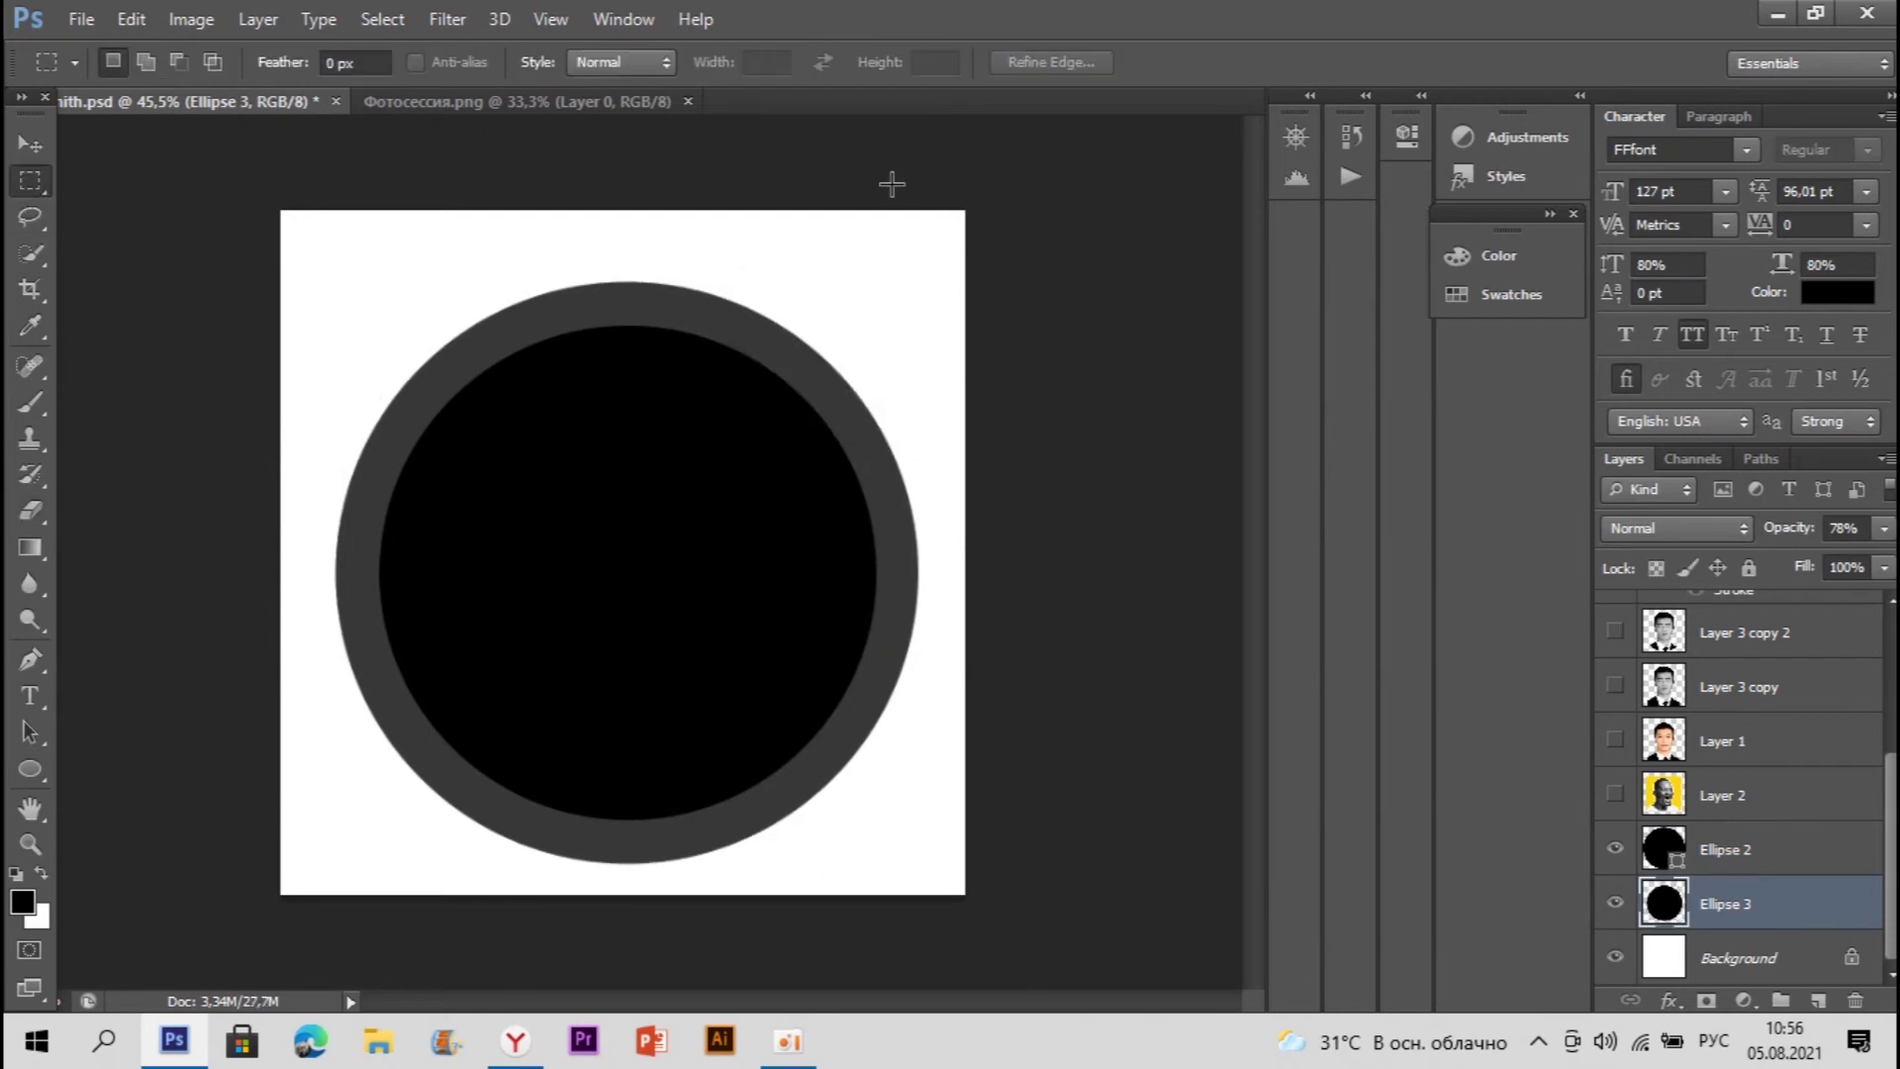
mouse_move(1787, 534)
mouse_down()
mouse_move(1831, 534)
mouse_move(1763, 534)
mouse_up()
drag(963, 234, 632, 1053)
key(Delete)
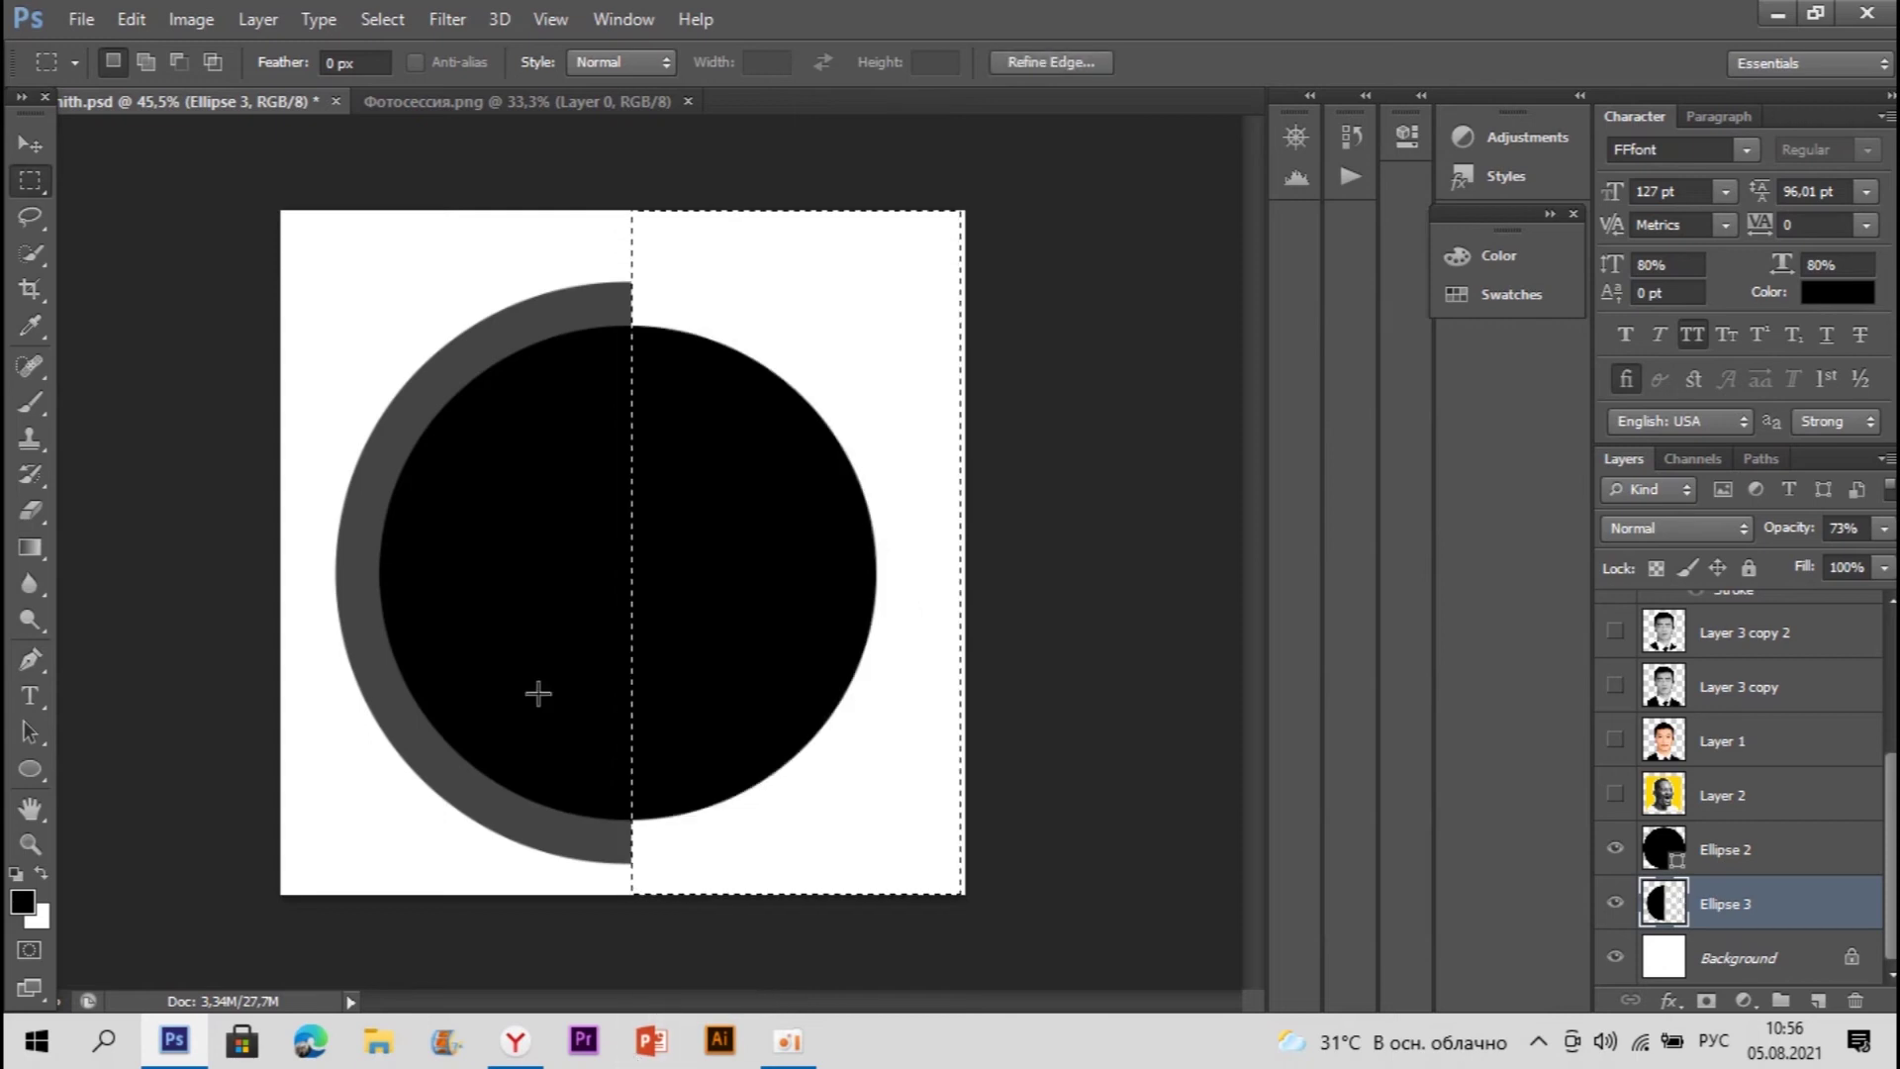
key(ctrl+d)
drag(965, 909, 152, 578)
key(Delete)
key(ctrl+d)
Step: Set Ellipse 3's opacity to 100% and compare the quarter arc with the suit avatar in the browser
click(1789, 535)
text(100)
key(Return)
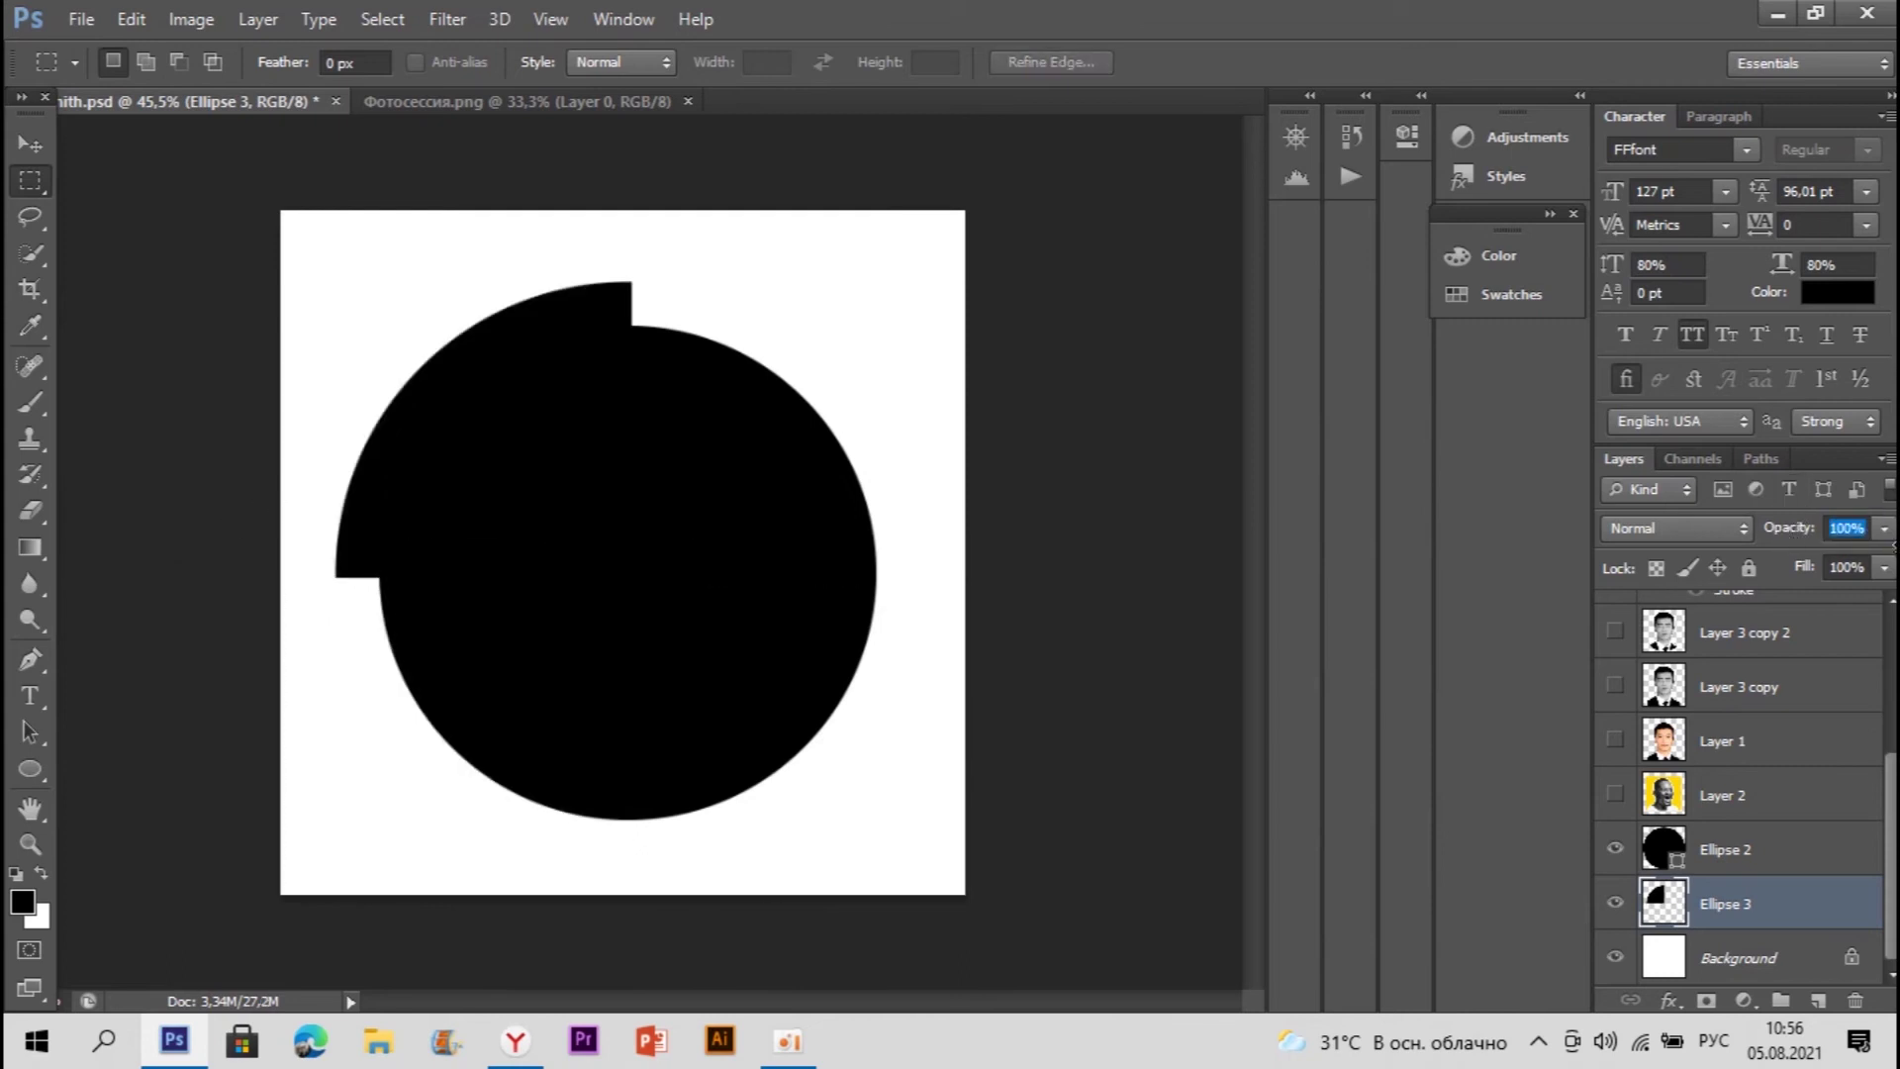
click(518, 1049)
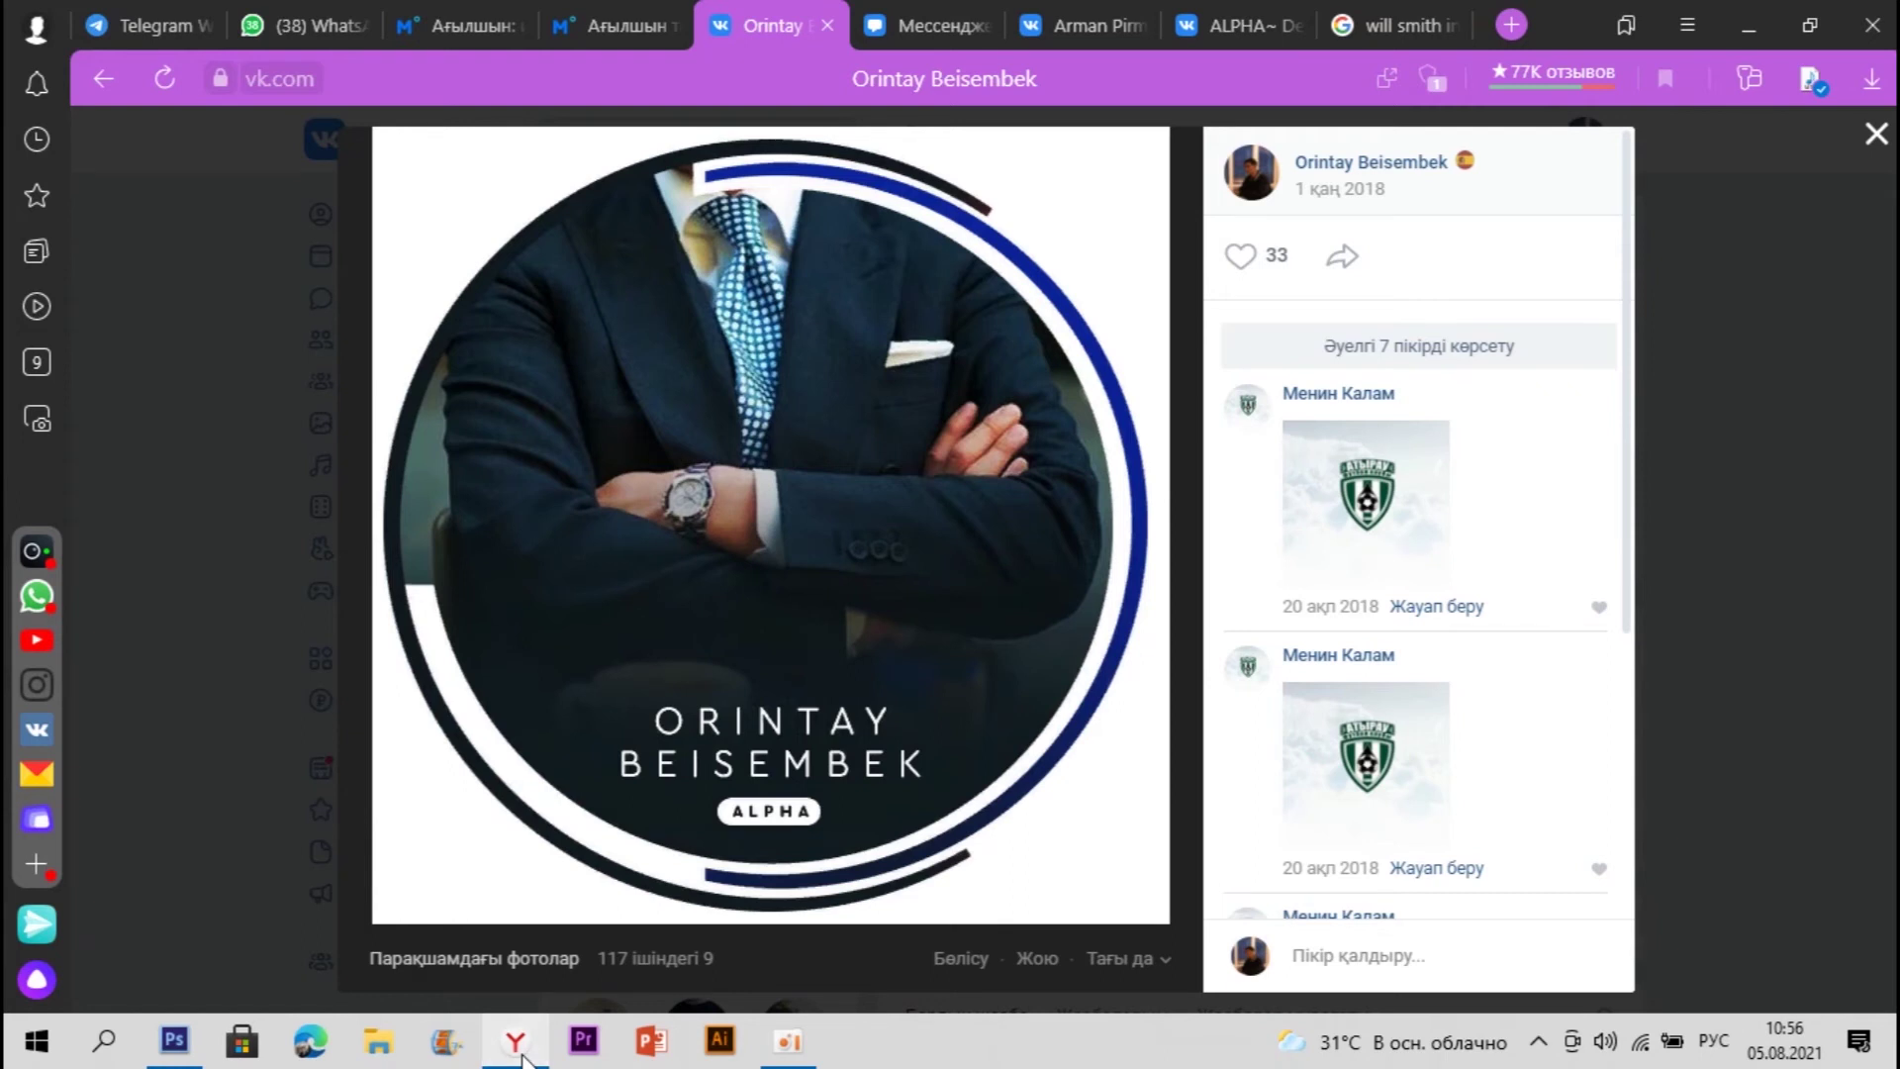
click(518, 1049)
Step: In Photoshop, draw a black ellipse of about 1006 × 857 px directly above Background and lower its opacity to 52%
click(1814, 952)
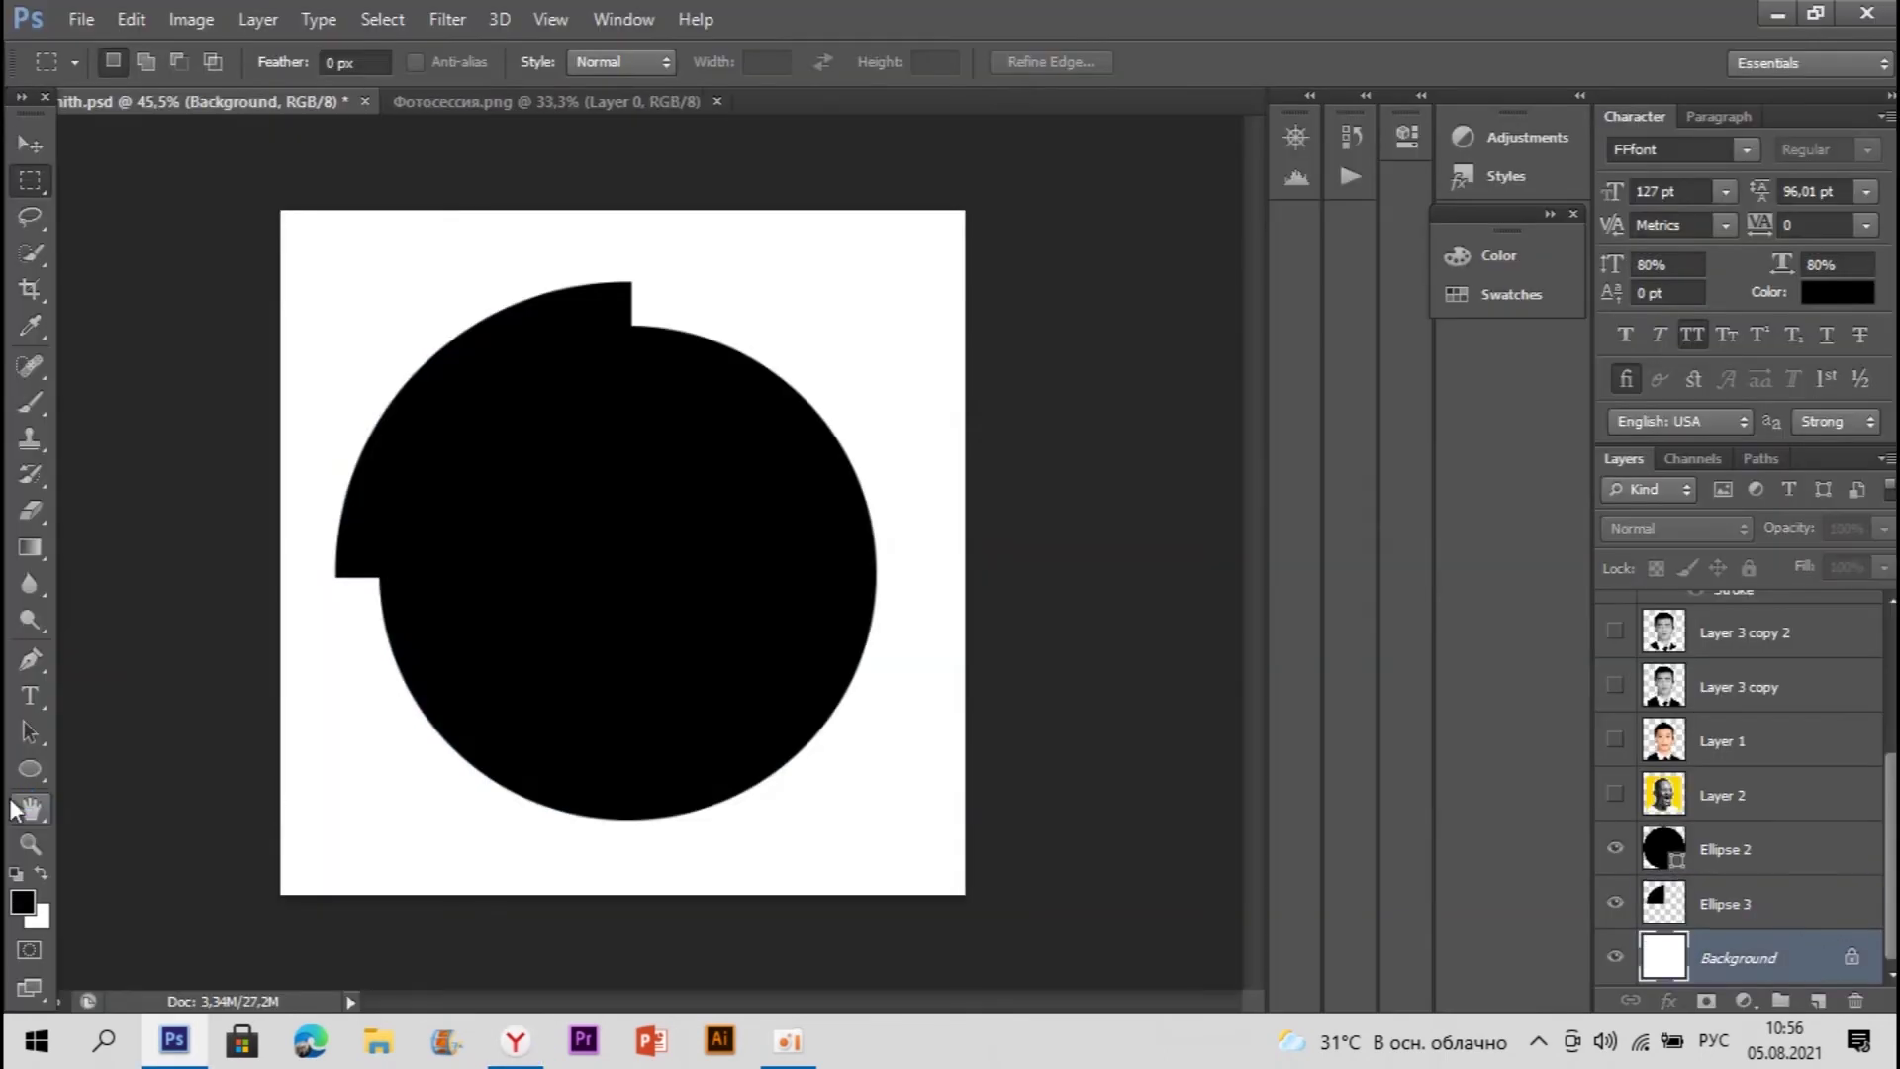
click(29, 769)
drag(283, 373, 920, 915)
right_click(812, 610)
click(861, 789)
key(Return)
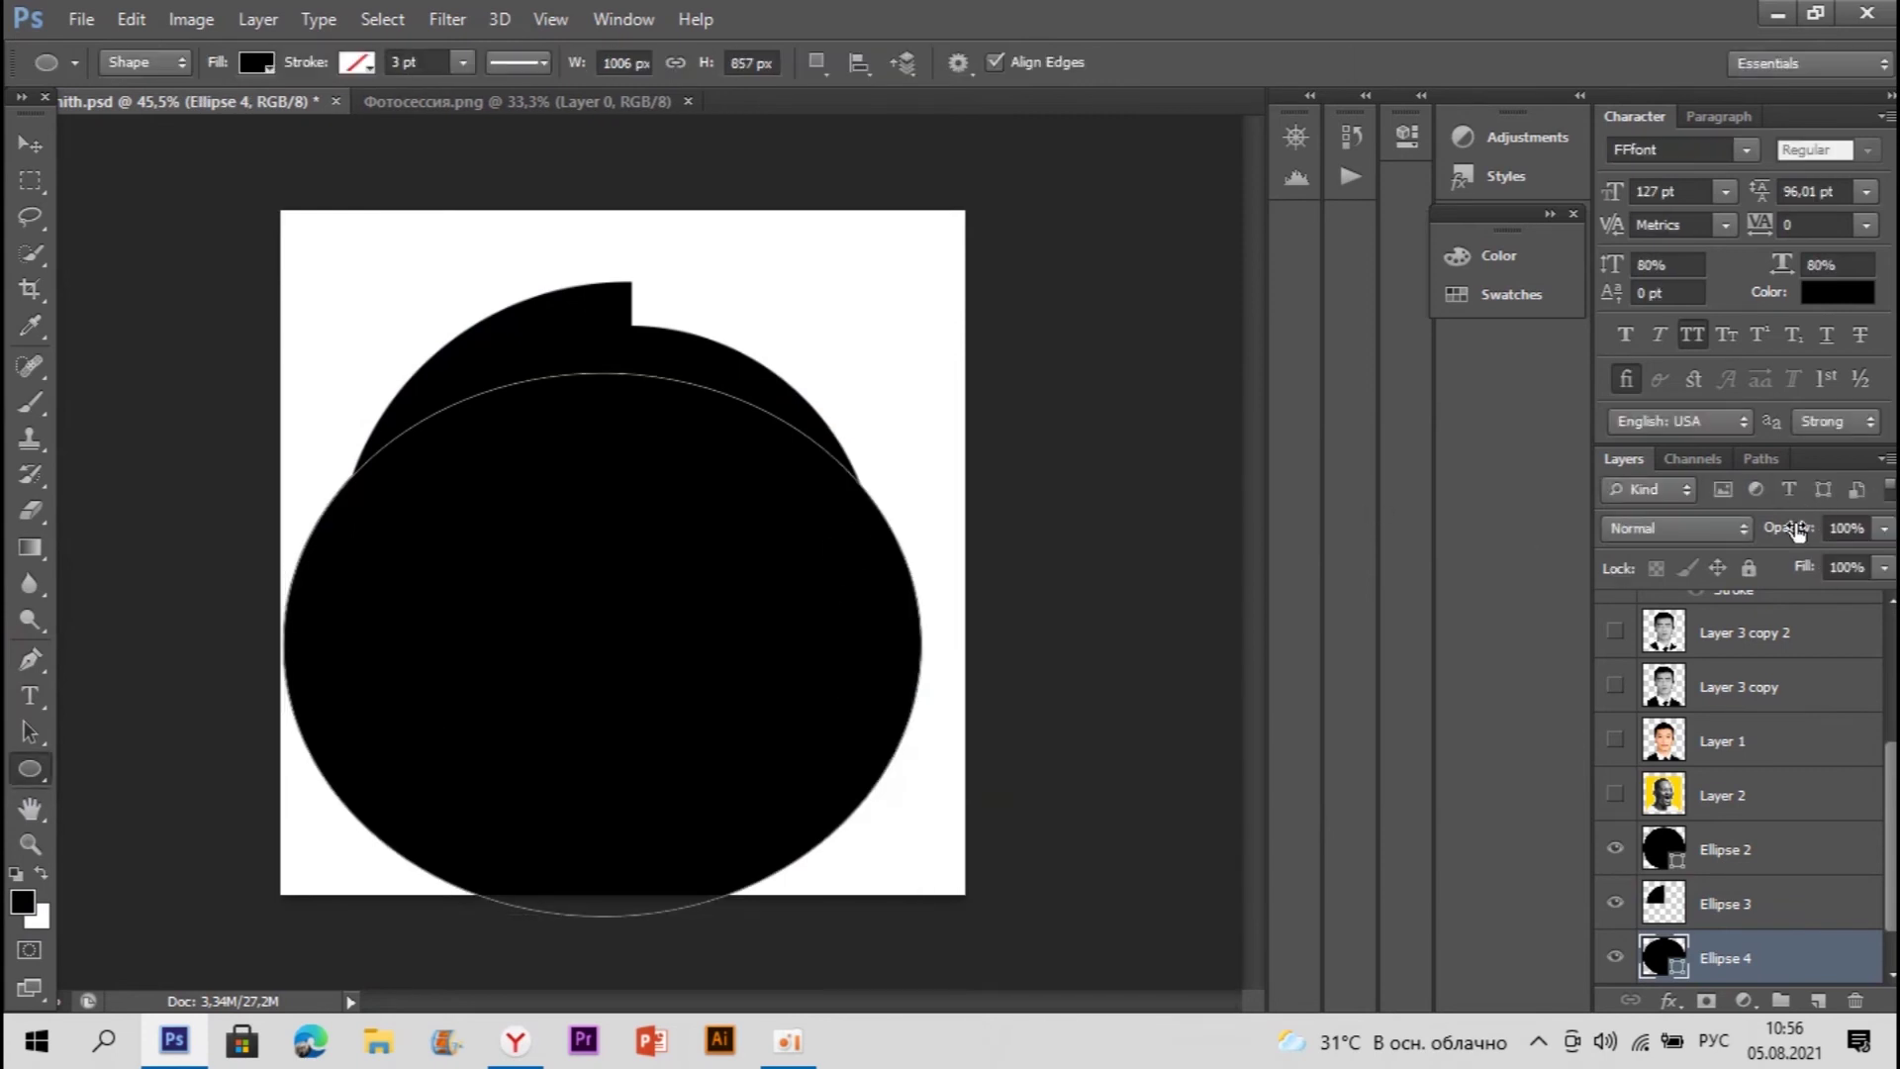
drag(1798, 532, 1730, 539)
Step: Free-transform Ellipse 4 into a near-circle of about 984 × 954 px that surrounds Ellipse 2 and Ellipse 3
right_click(661, 479)
click(764, 679)
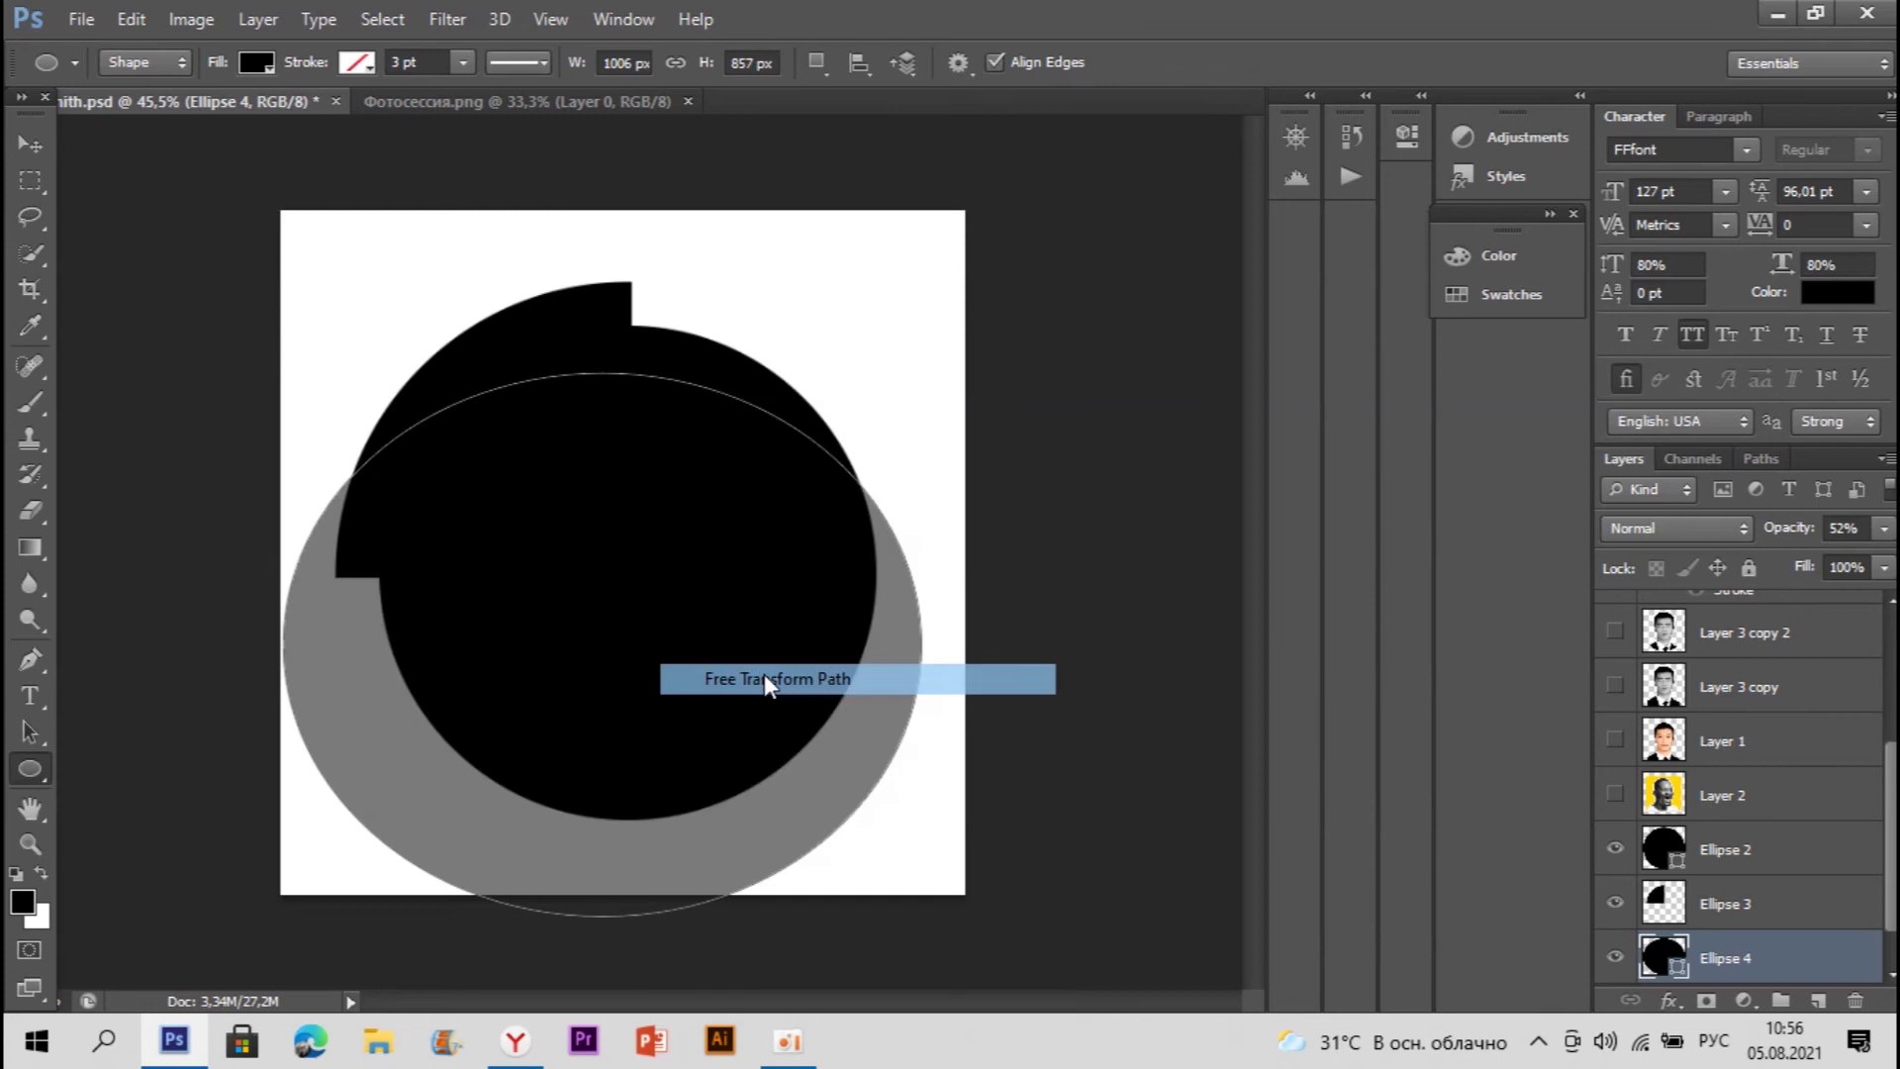
drag(925, 551, 876, 550)
mouse_move(729, 573)
mouse_down()
mouse_move(827, 662)
mouse_move(749, 563)
mouse_up()
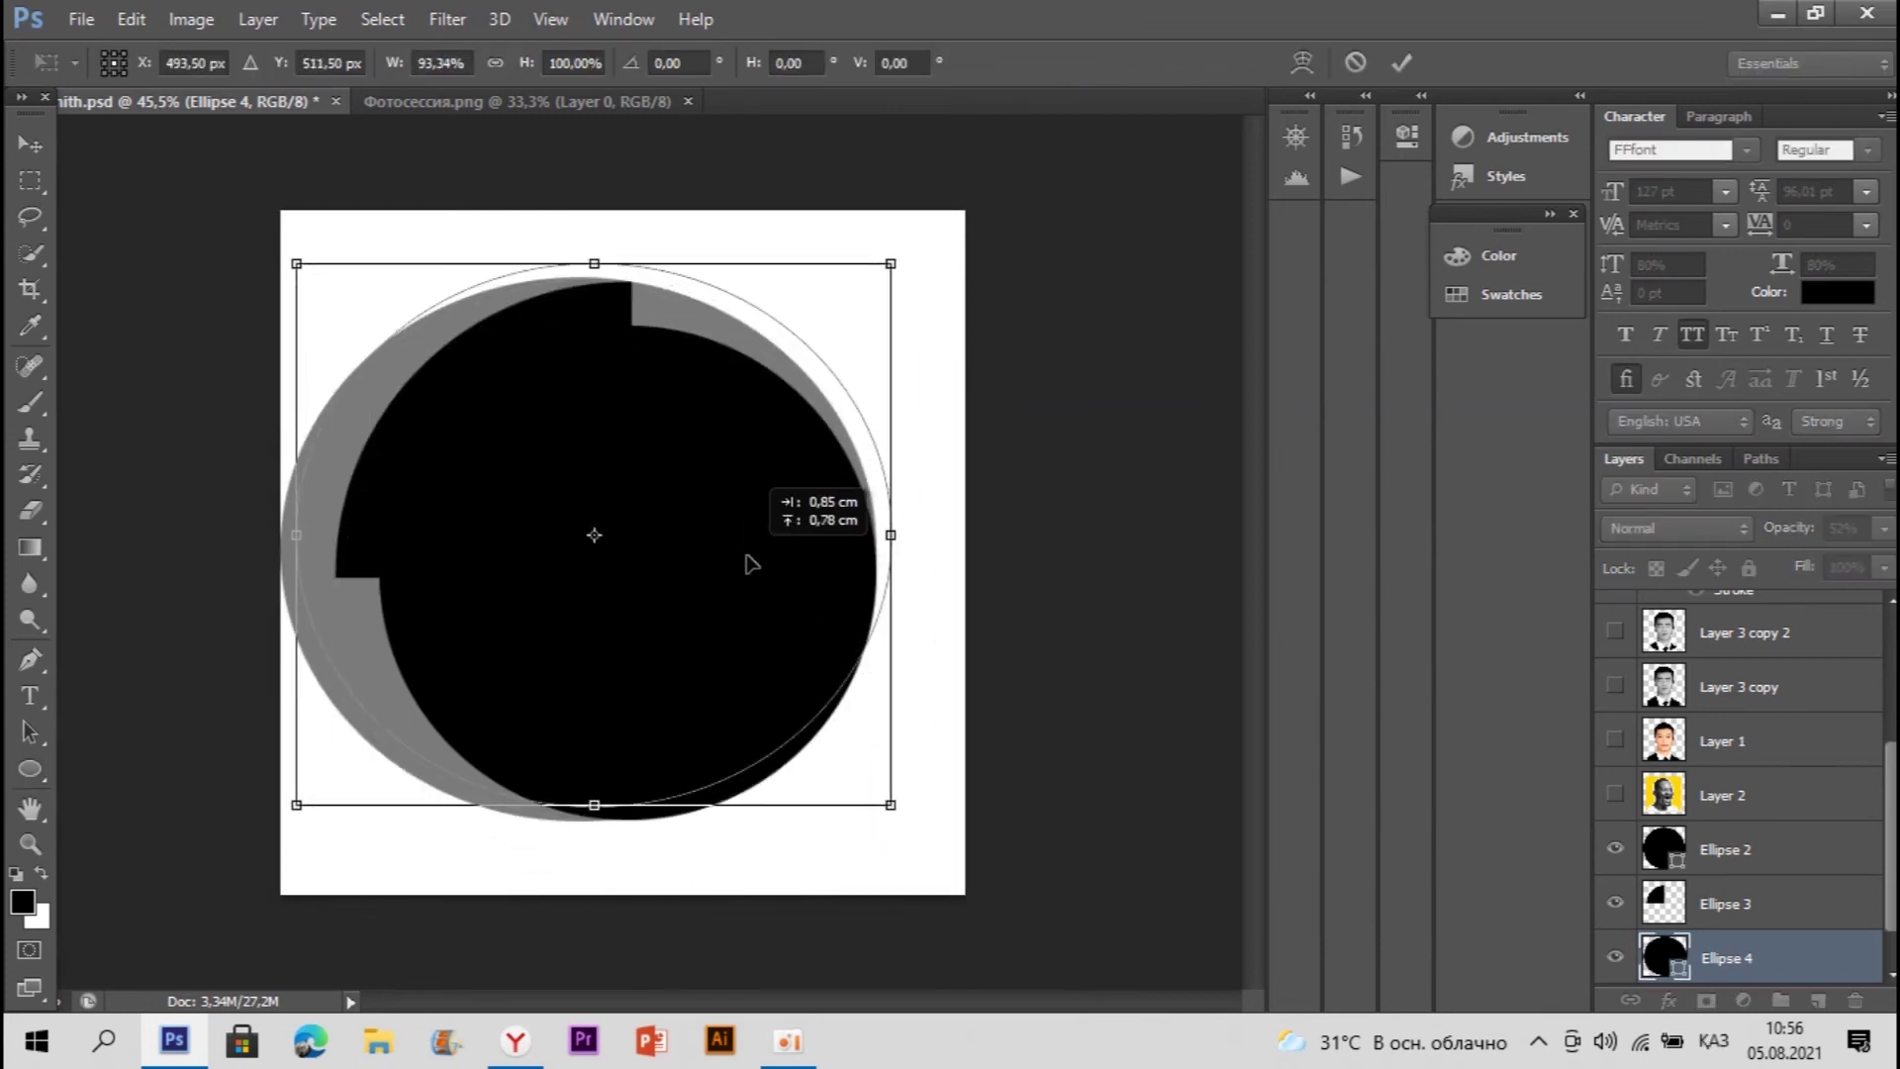
drag(901, 268, 928, 240)
drag(841, 314, 865, 353)
drag(942, 573, 912, 570)
drag(801, 553, 819, 531)
drag(615, 256, 617, 253)
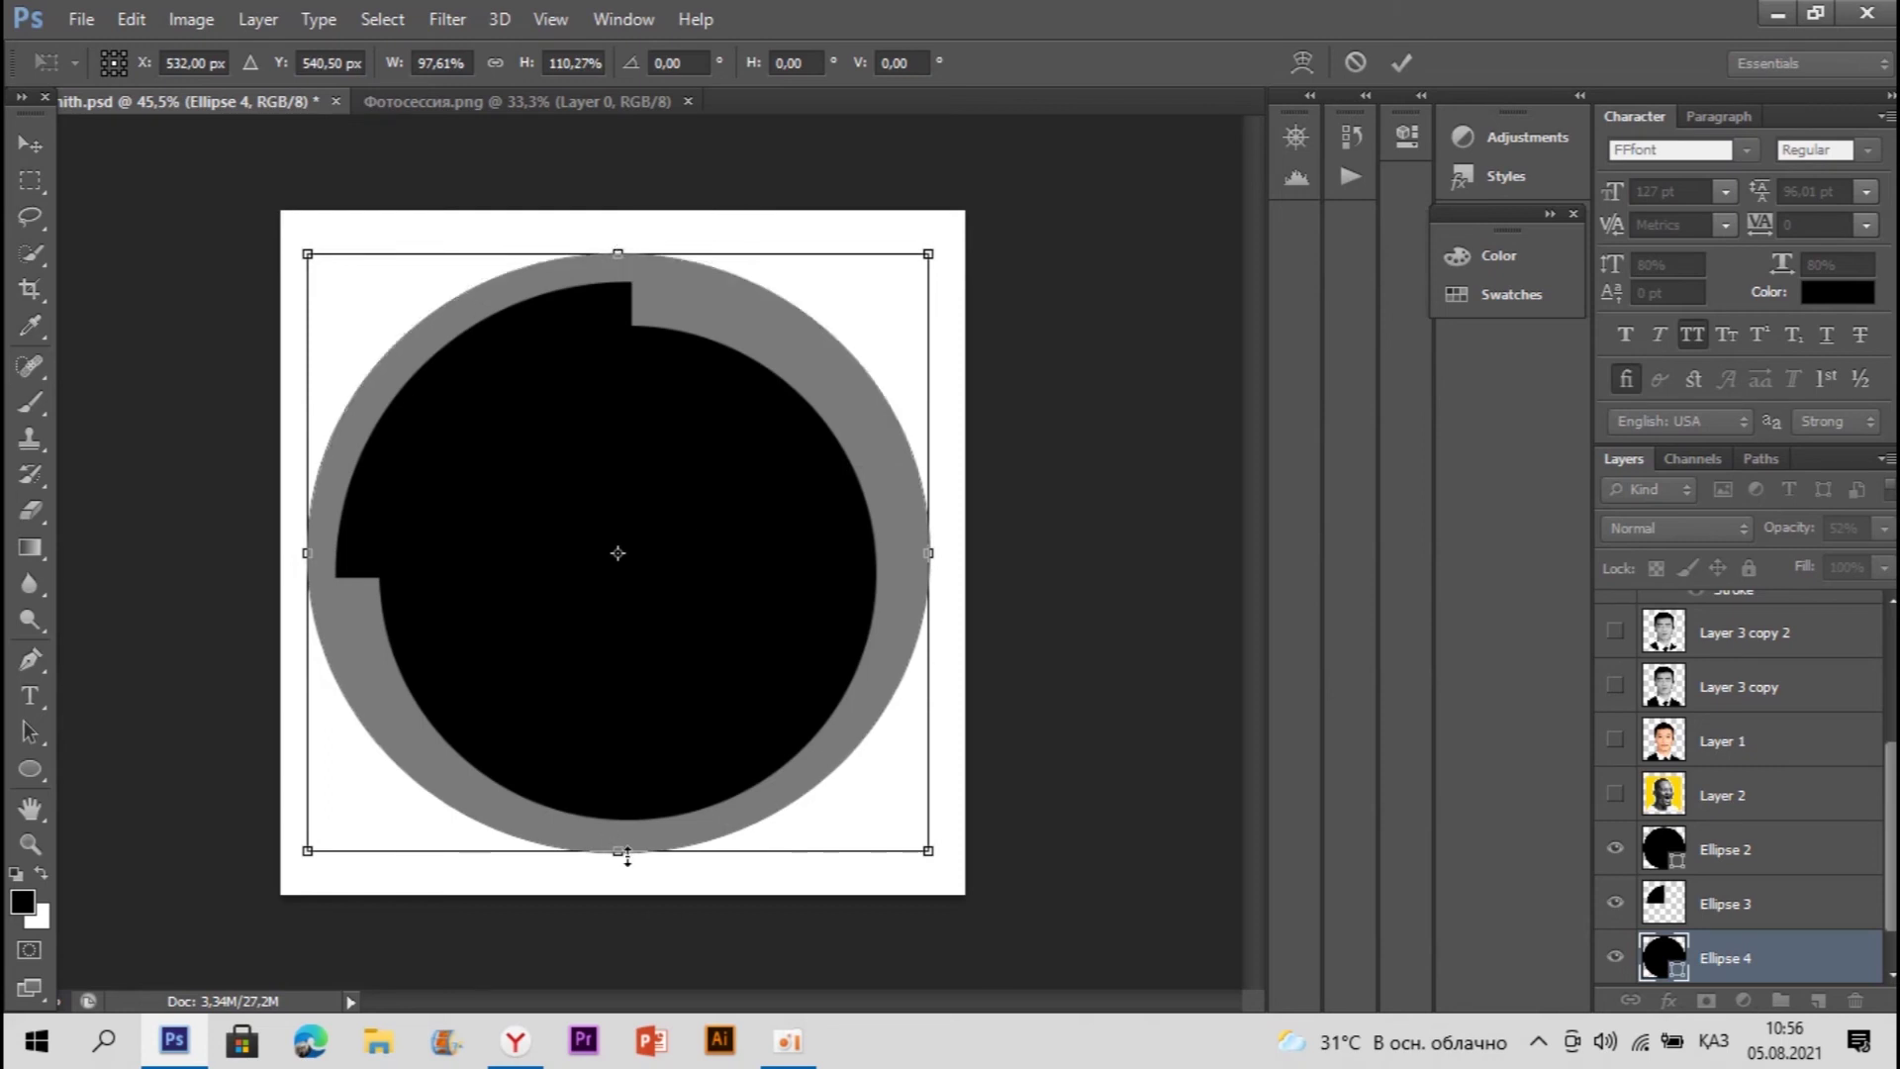
drag(618, 853, 618, 857)
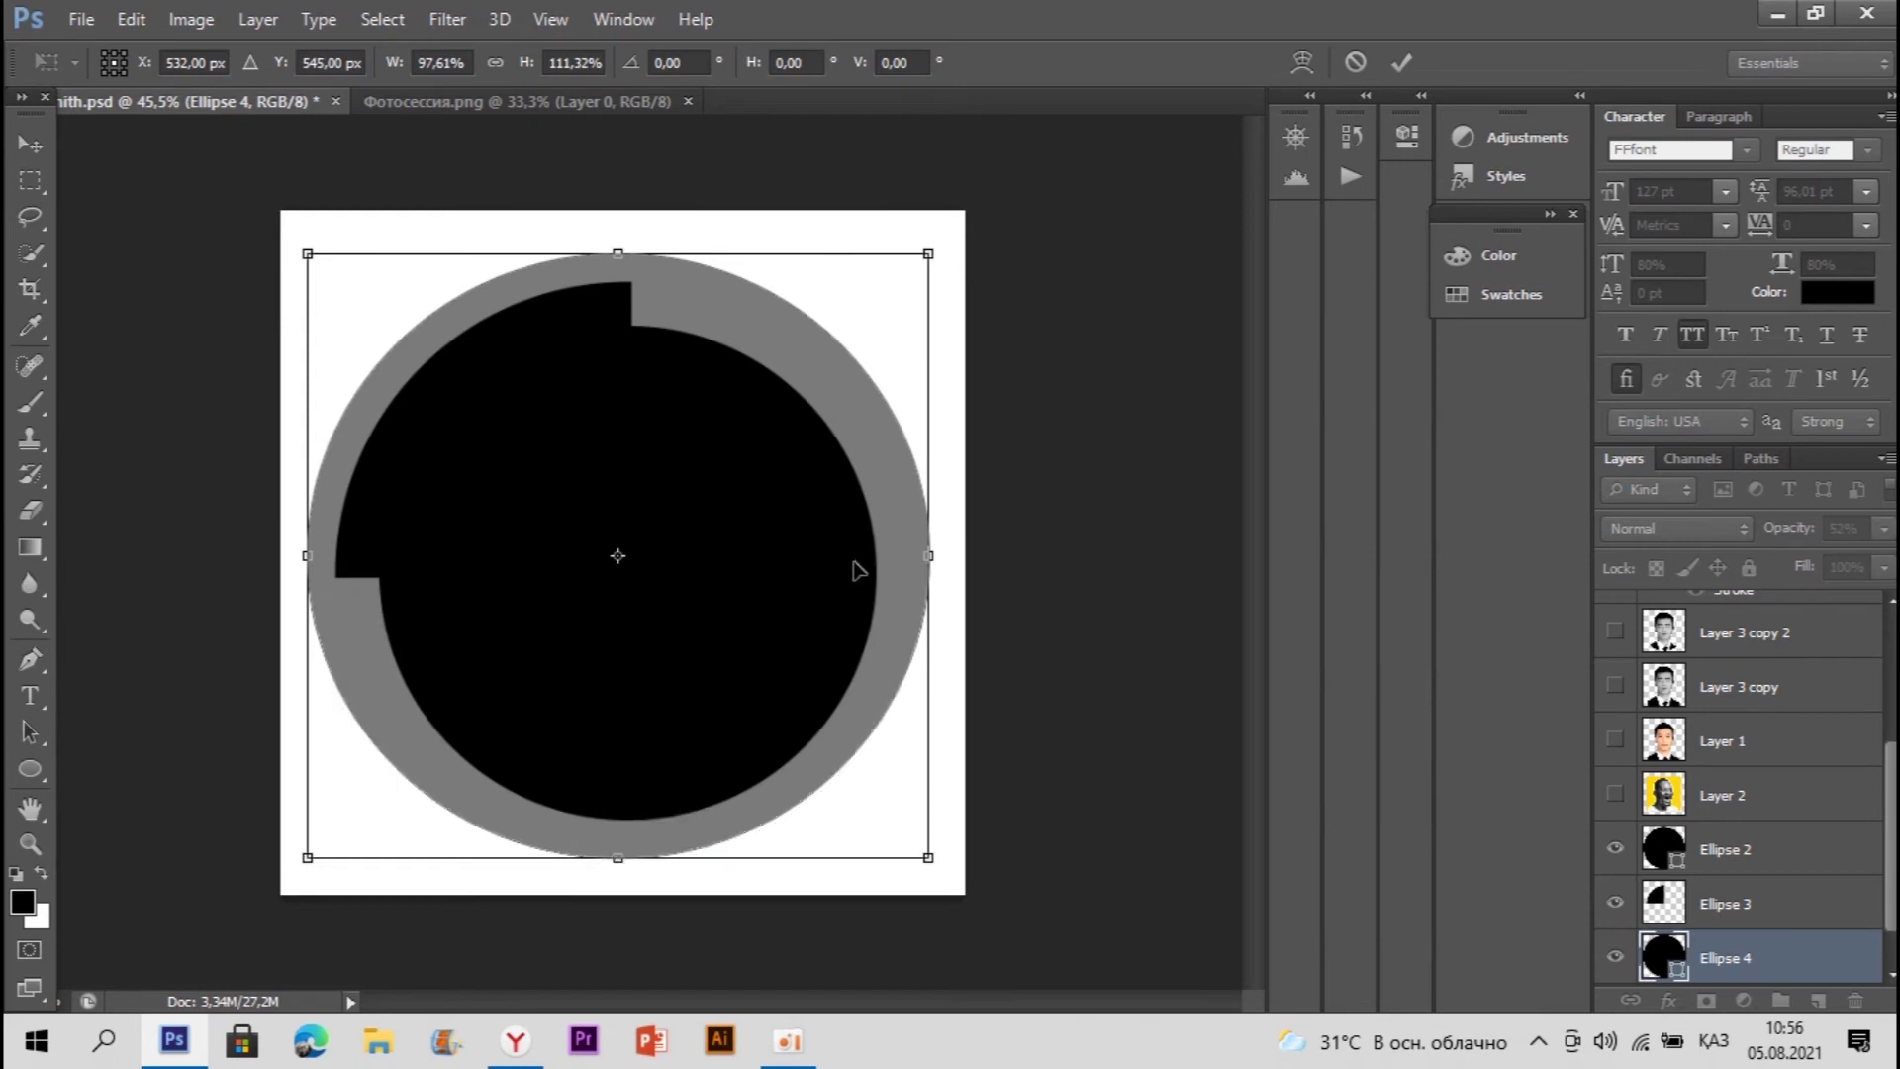
drag(925, 555, 930, 556)
key(Return)
Step: Recheck the suit avatar in the browser, and back in Photoshop set Ellipse 4's blending opacity to 100% and fill opacity to 0%
scroll(1844, 904, down, 1)
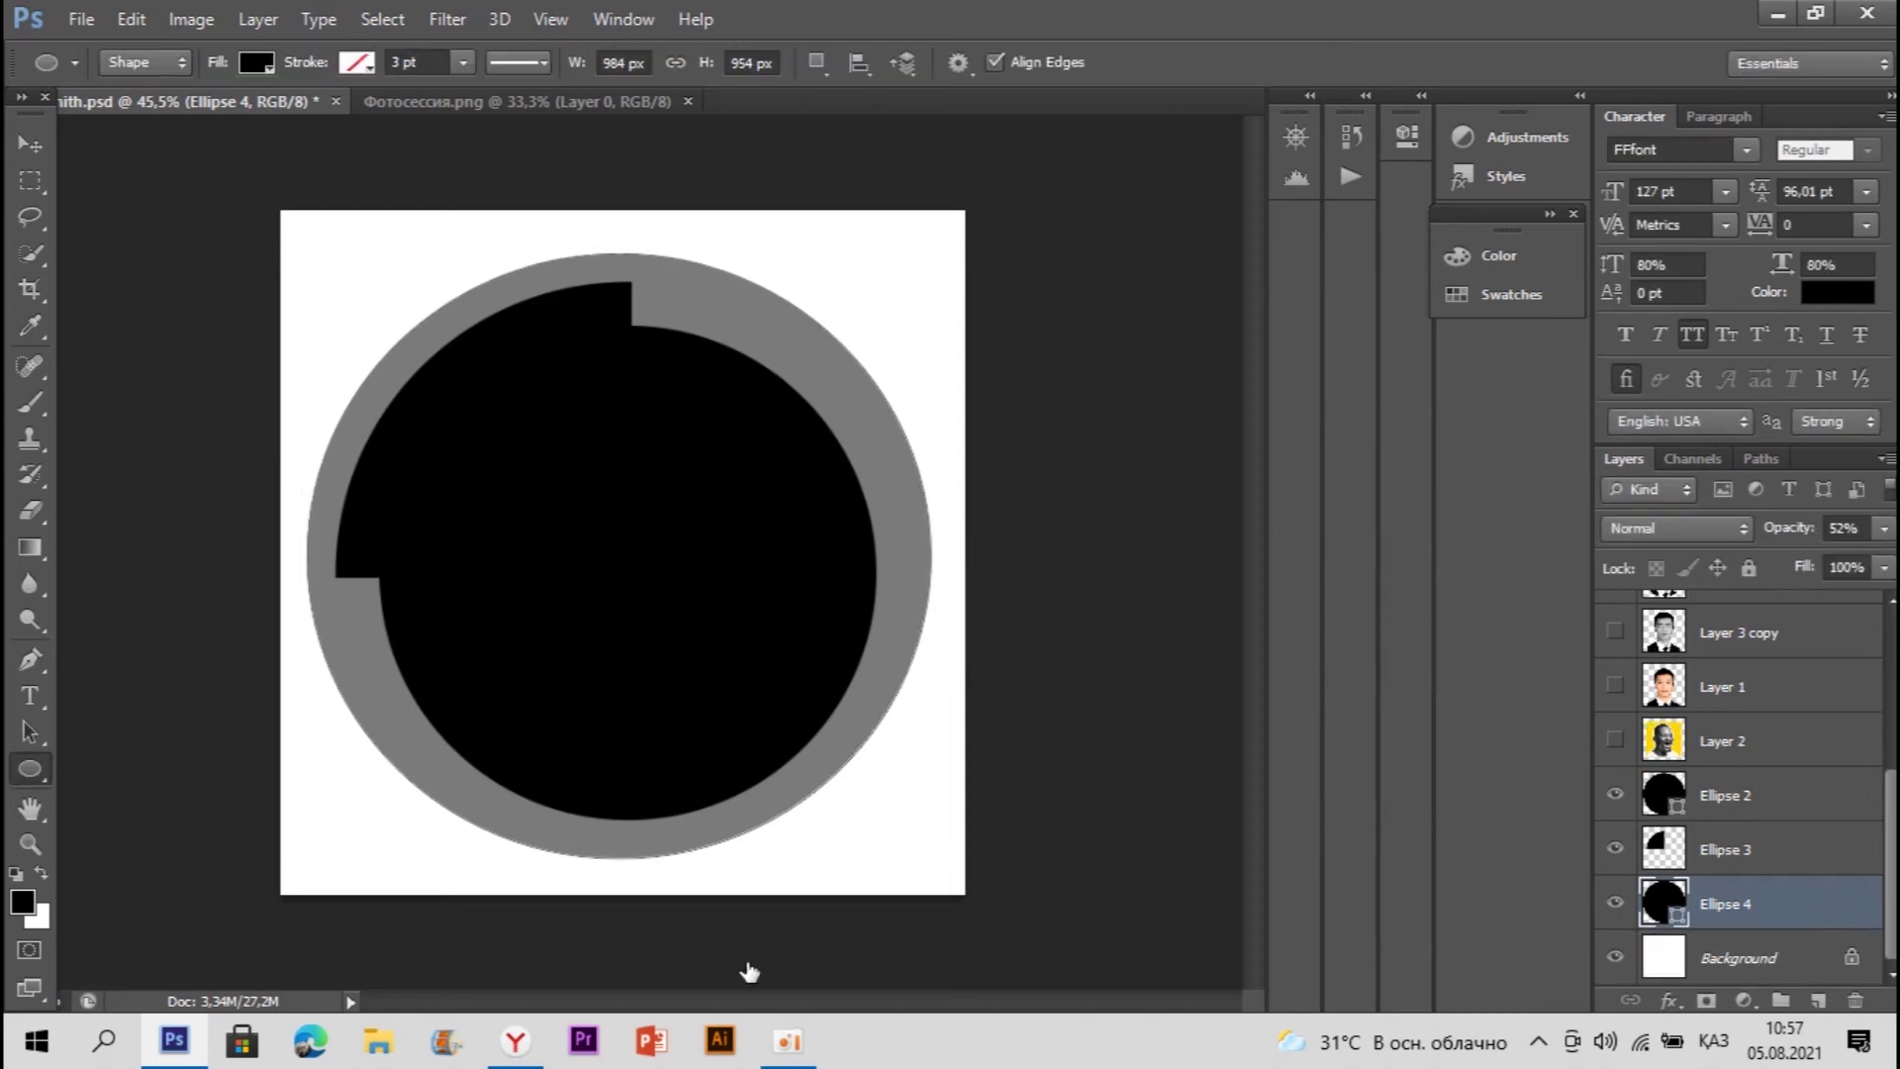
click(516, 1044)
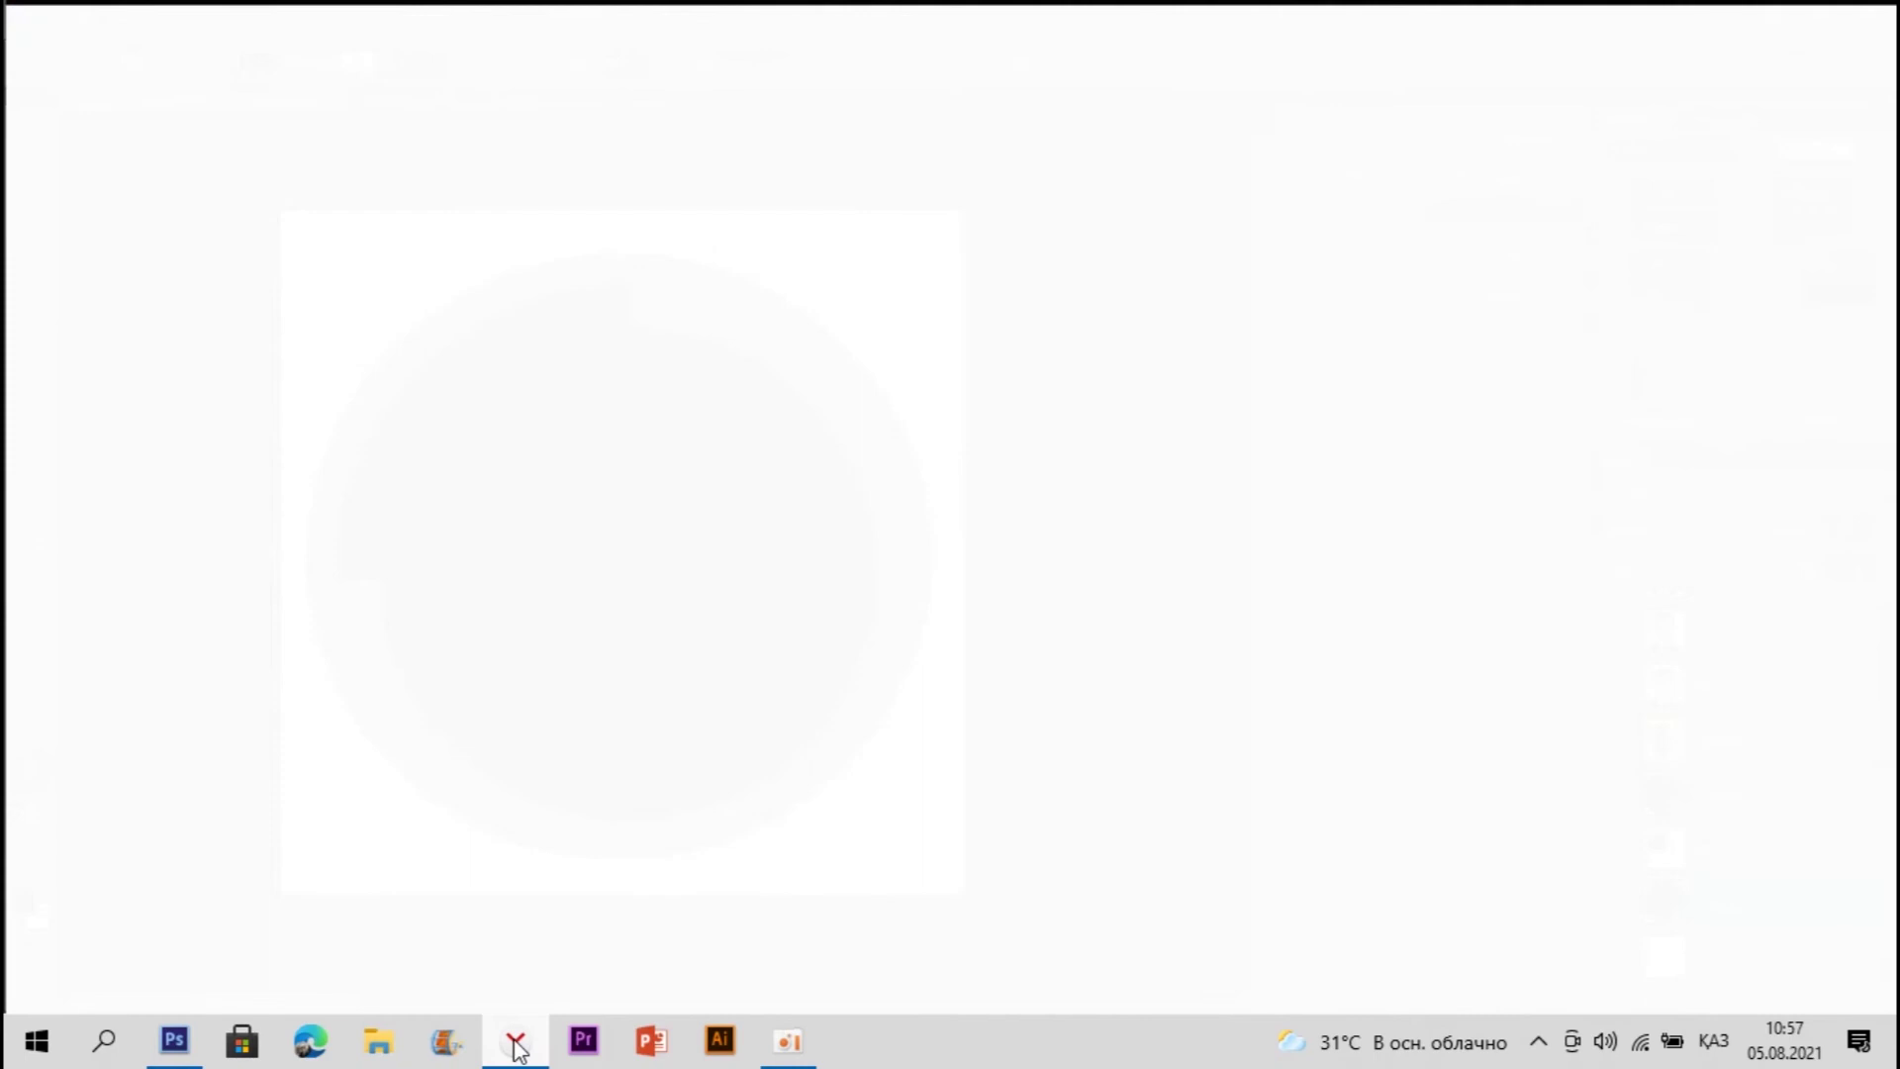
click(515, 1042)
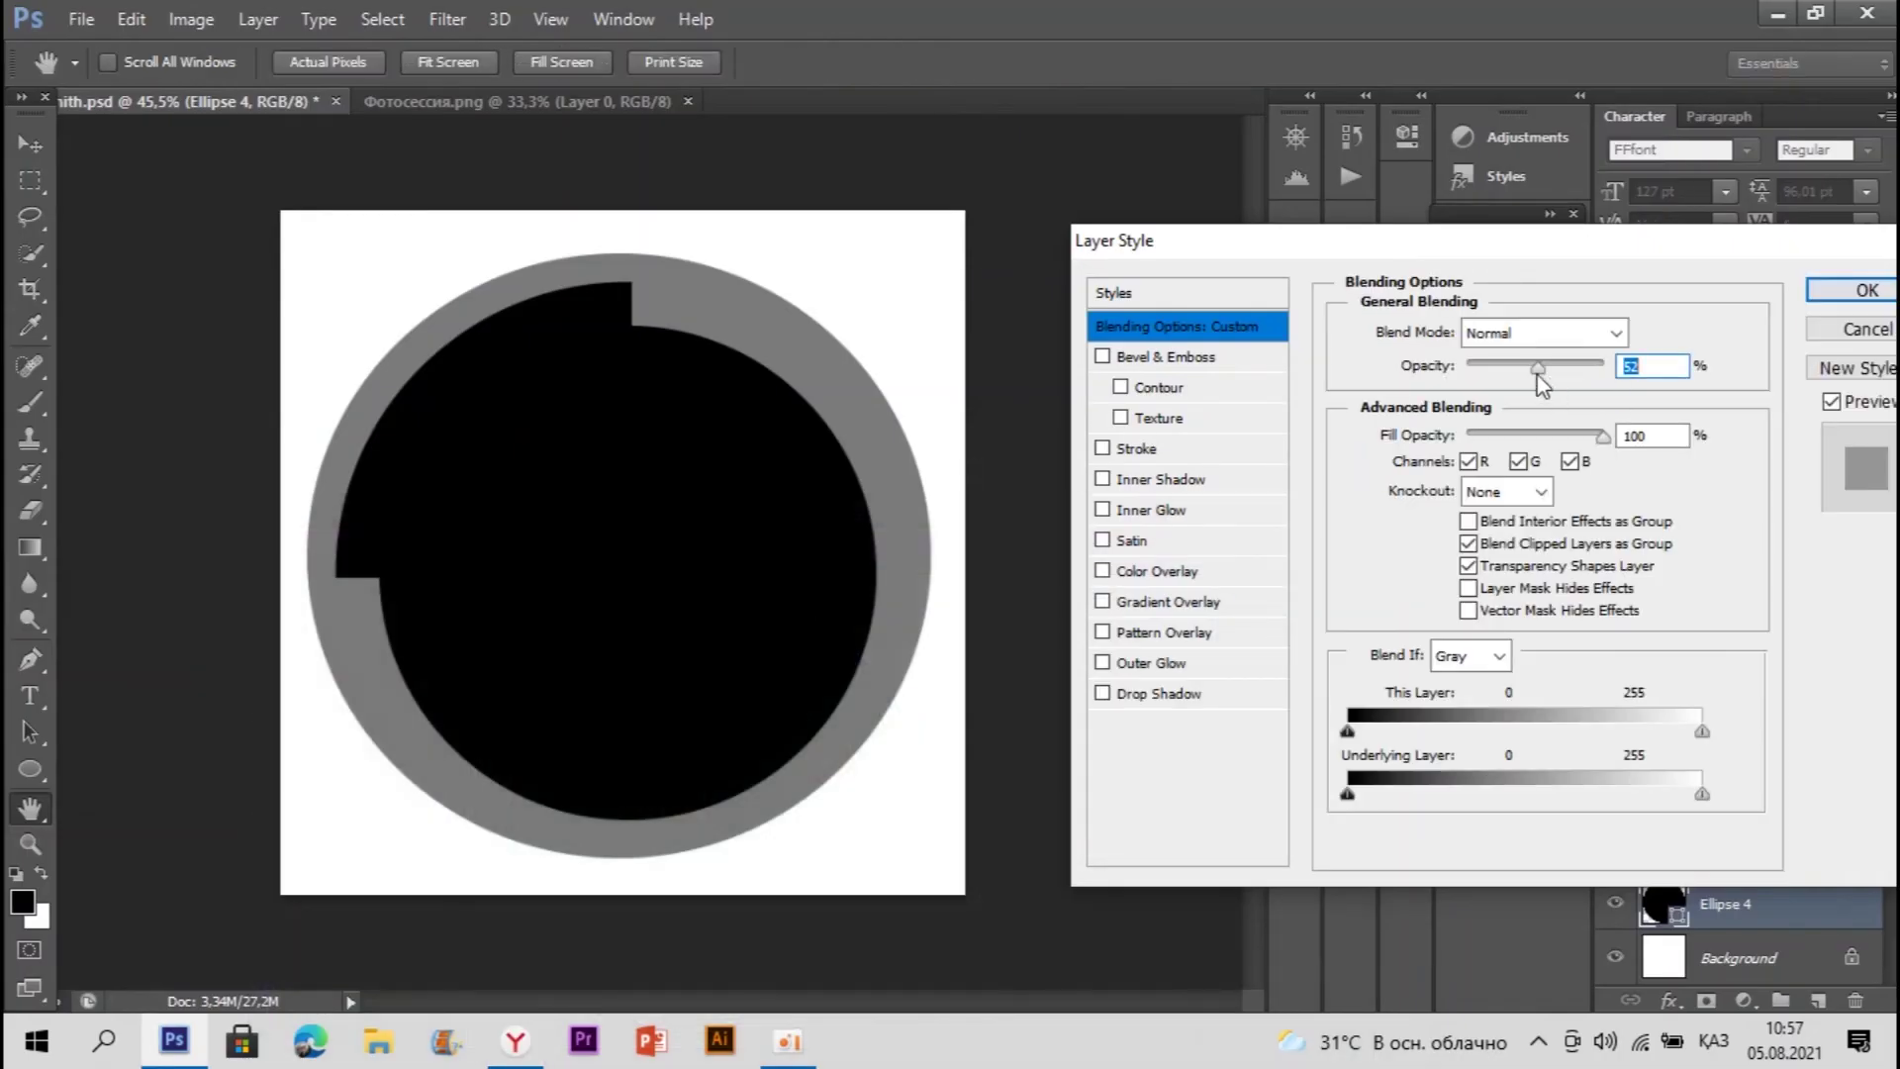
text(100)
key(Tab)
text(0)
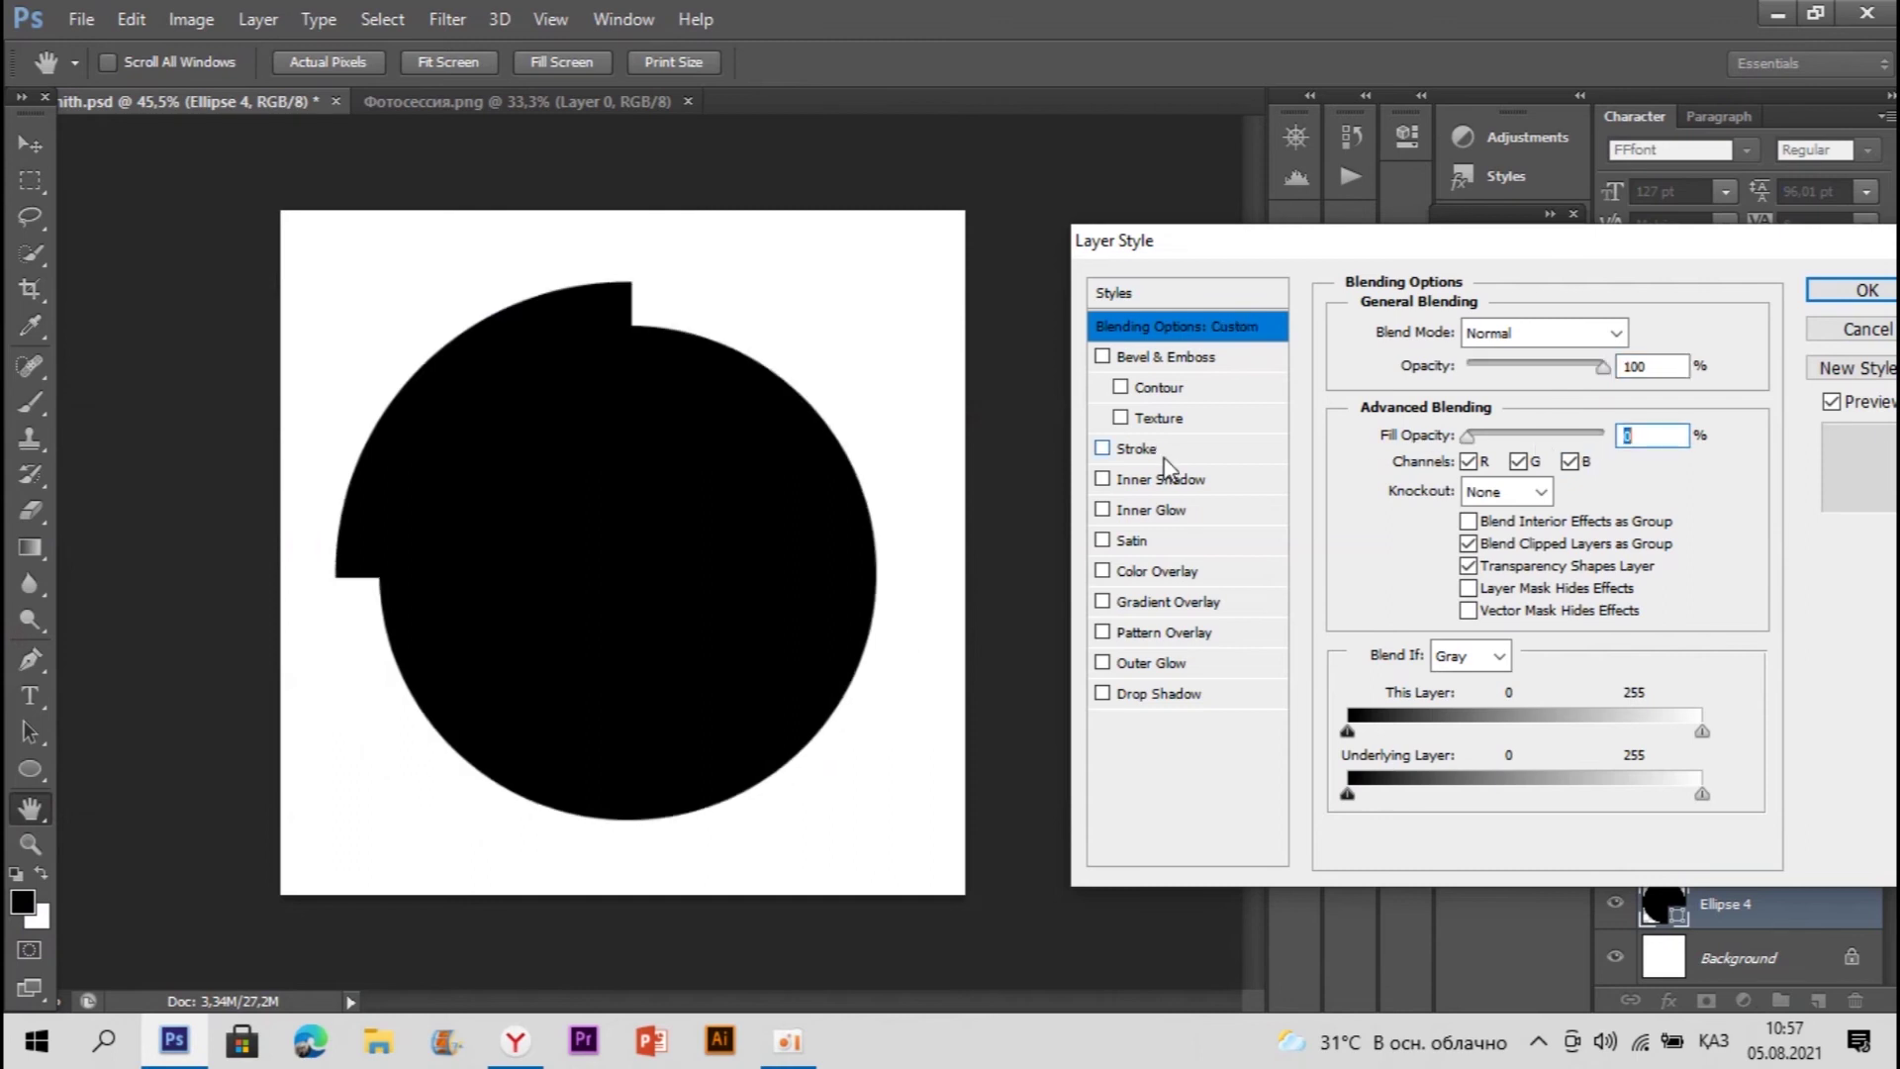
Step: Add a 24 px black stroke positioned inside to Ellipse 4
click(1166, 451)
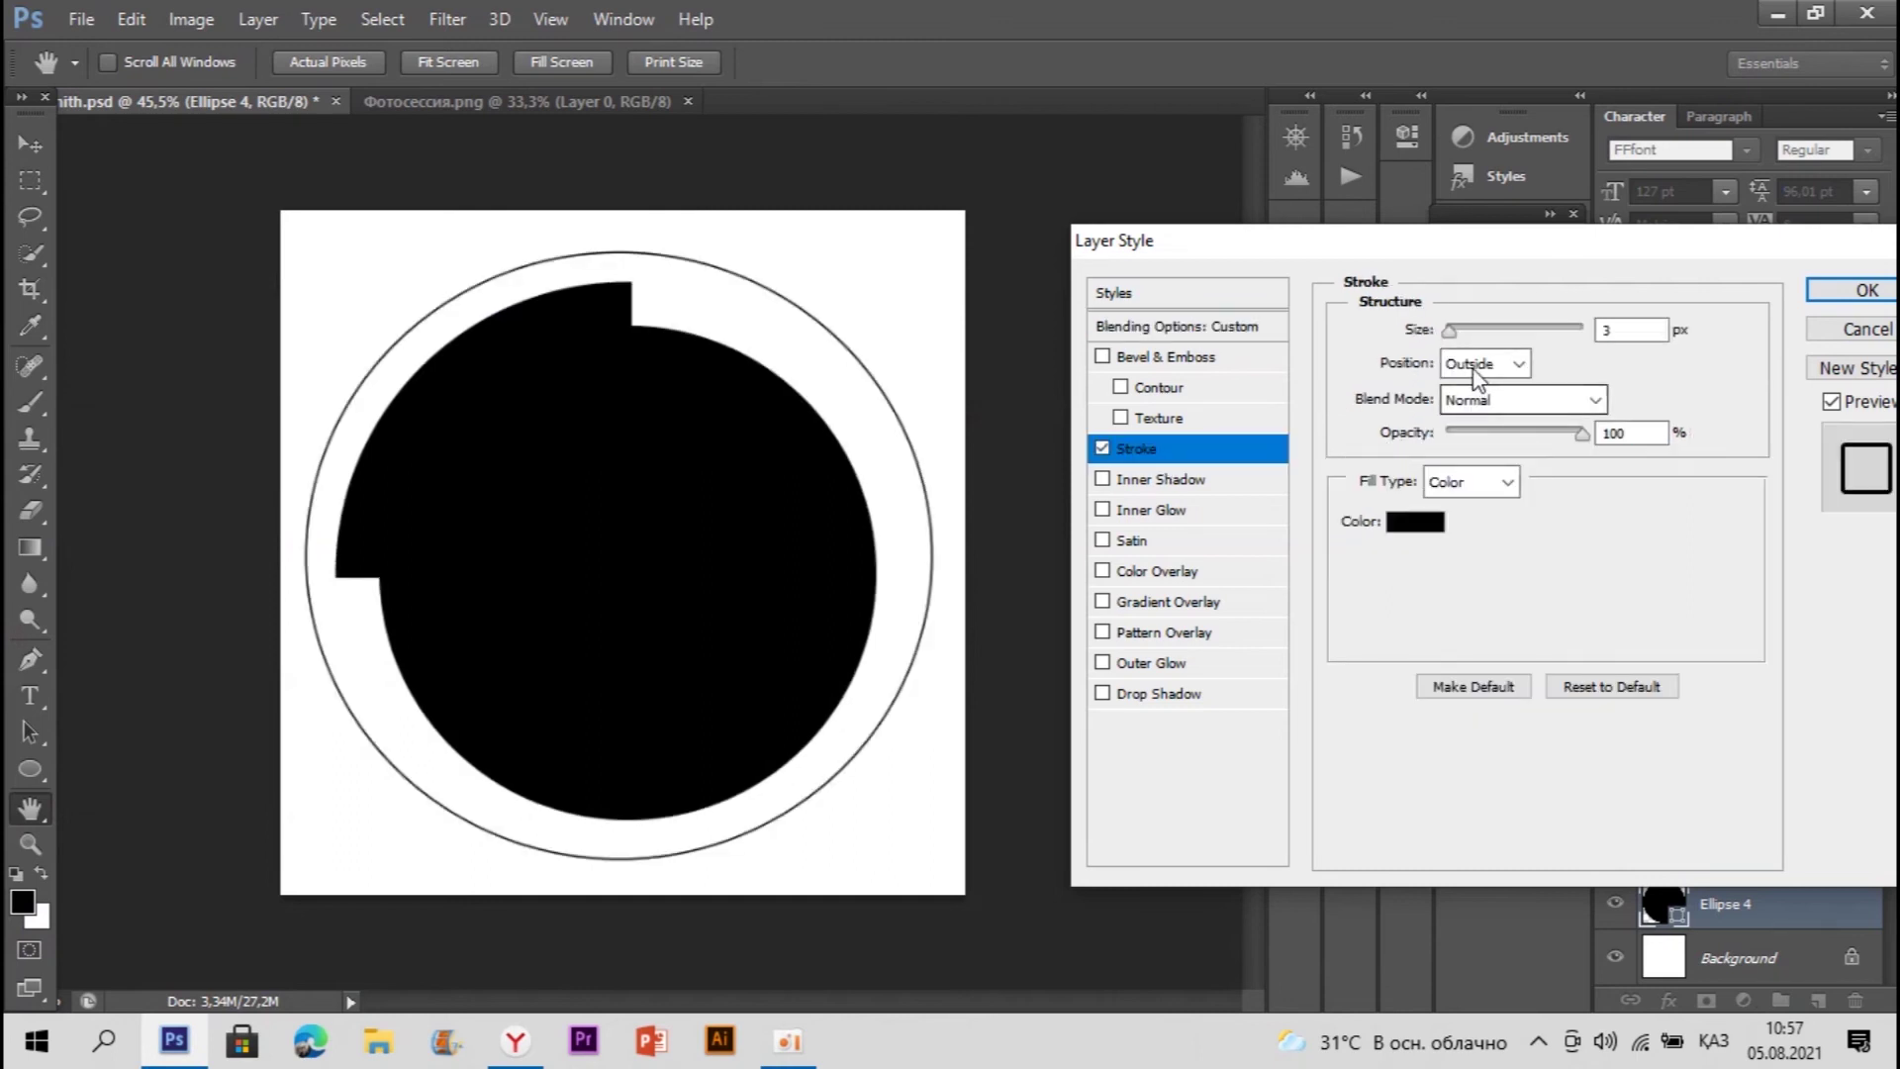
click(1479, 366)
click(1479, 406)
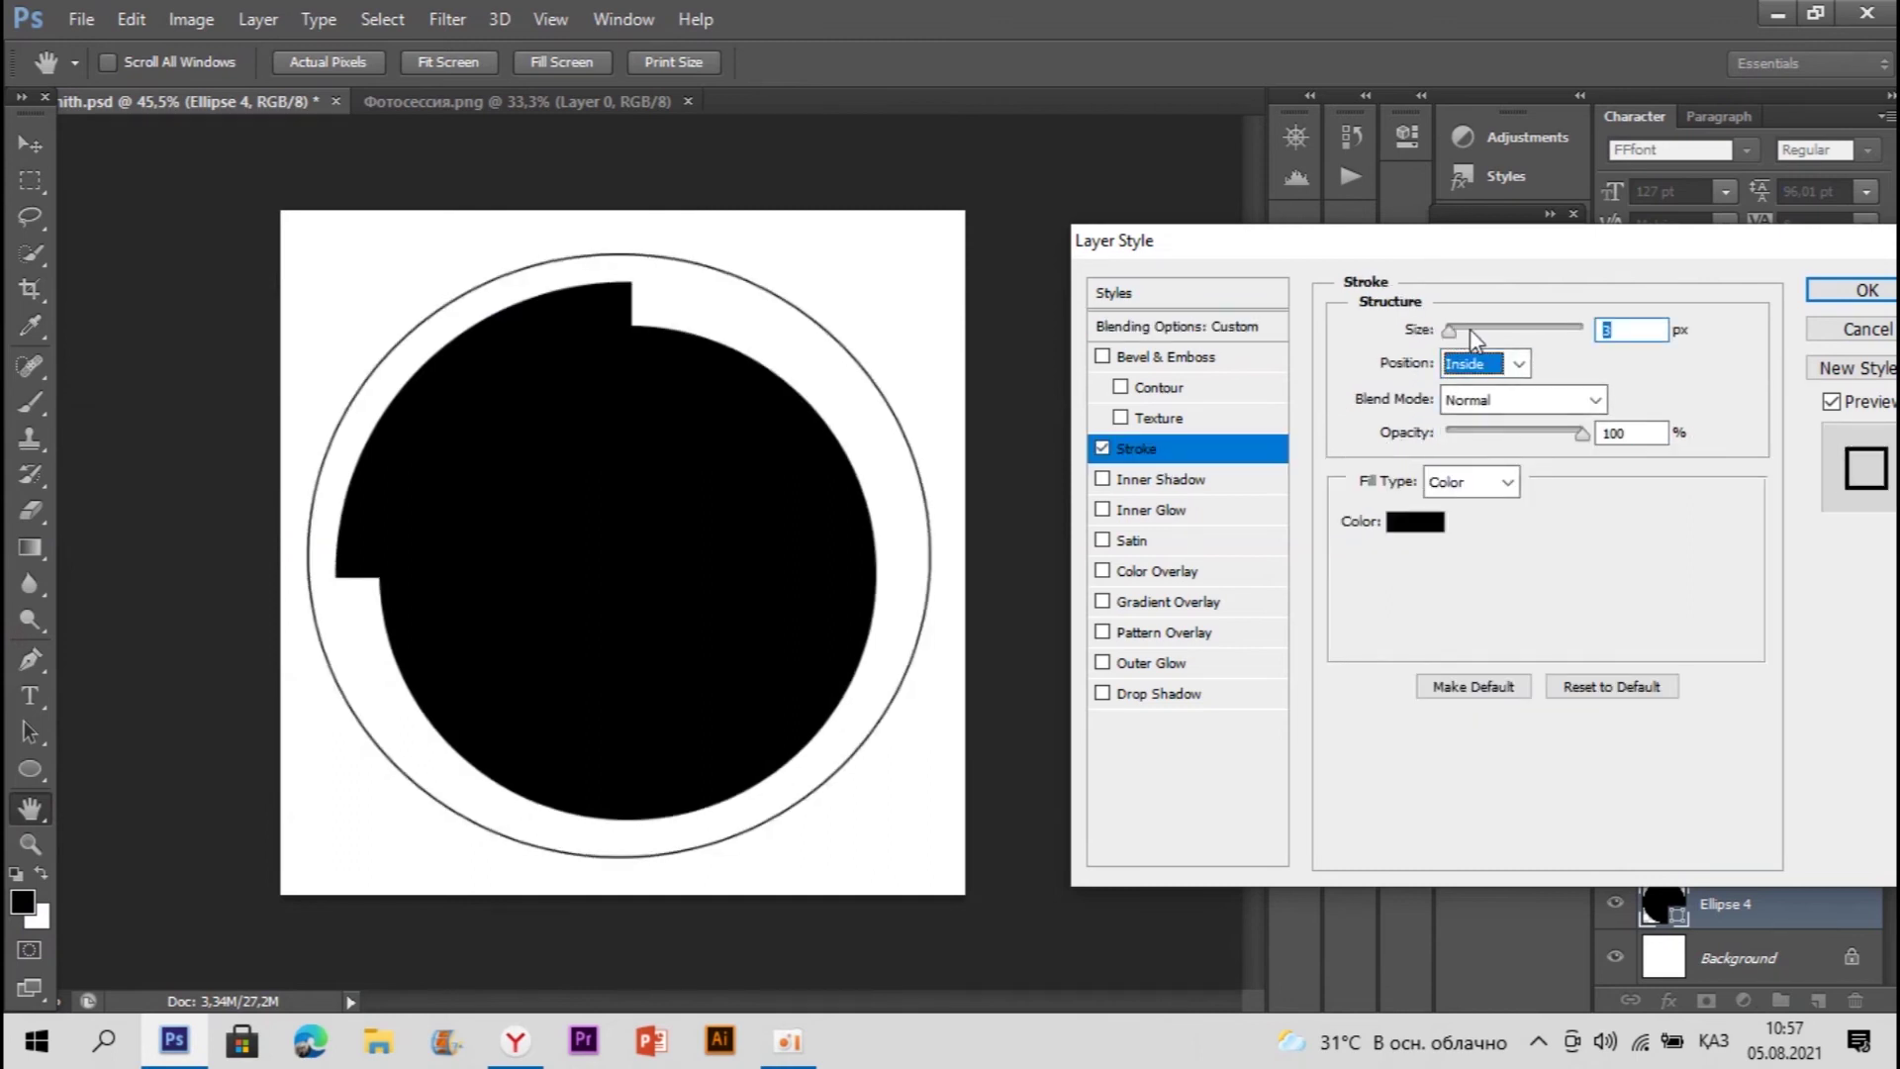
click(1470, 329)
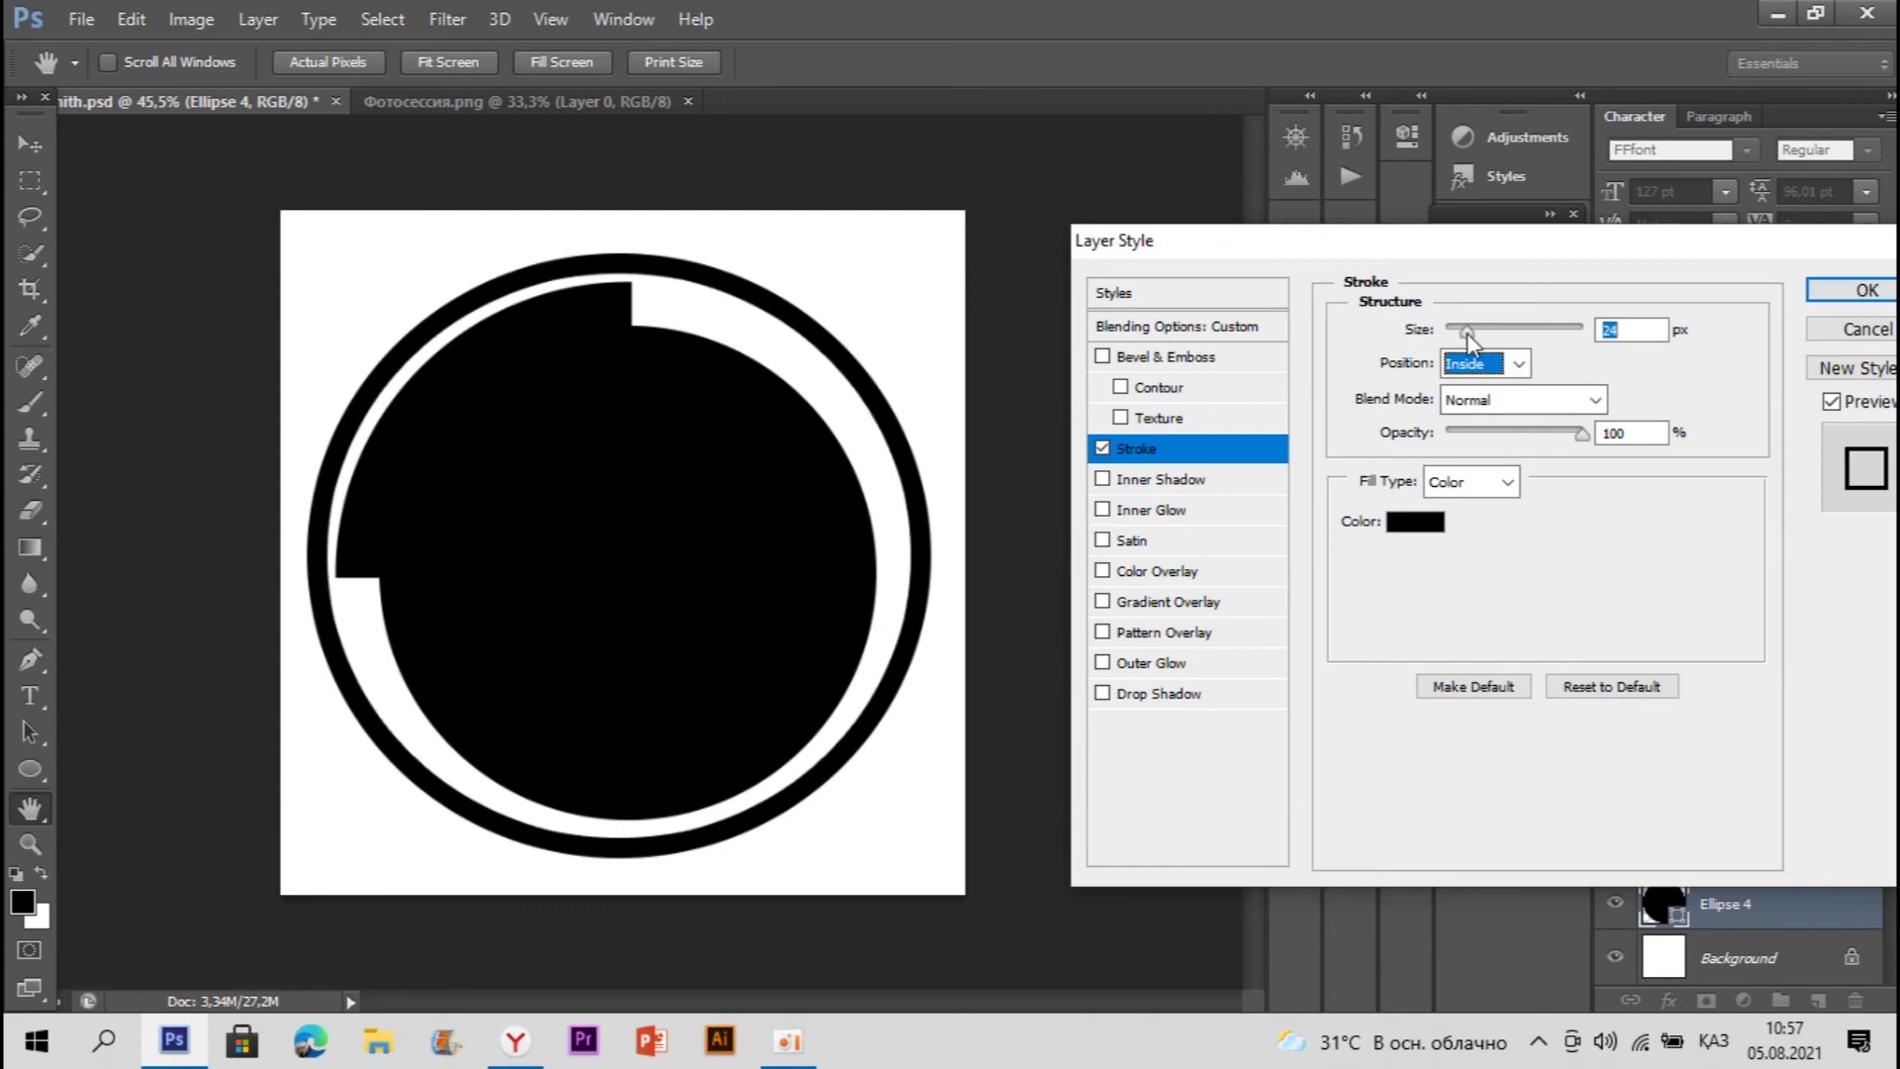
click(1886, 292)
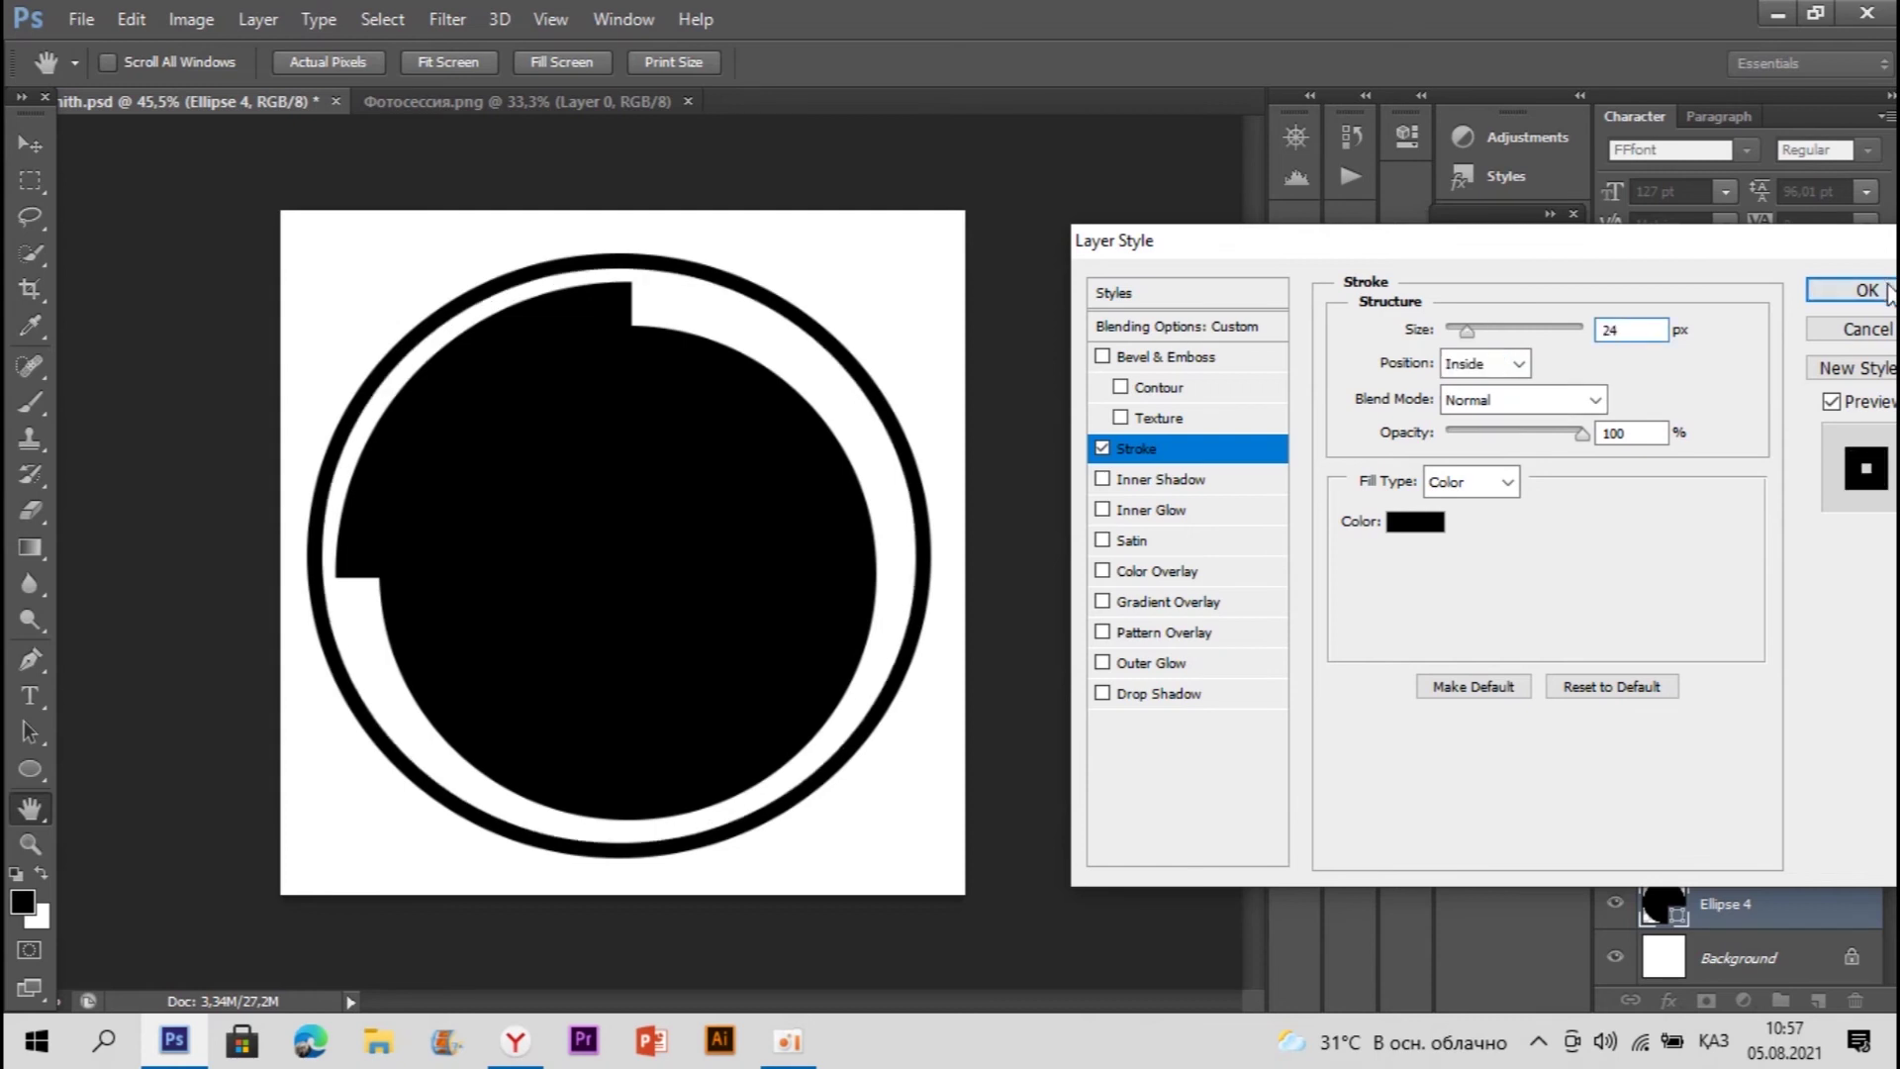
Step: Scale the Ellipse 4 ring to about 97.97% width and 98.64% height so it hugs the quarter arc of Ellipse 3
click(25, 223)
right_click(440, 306)
click(605, 550)
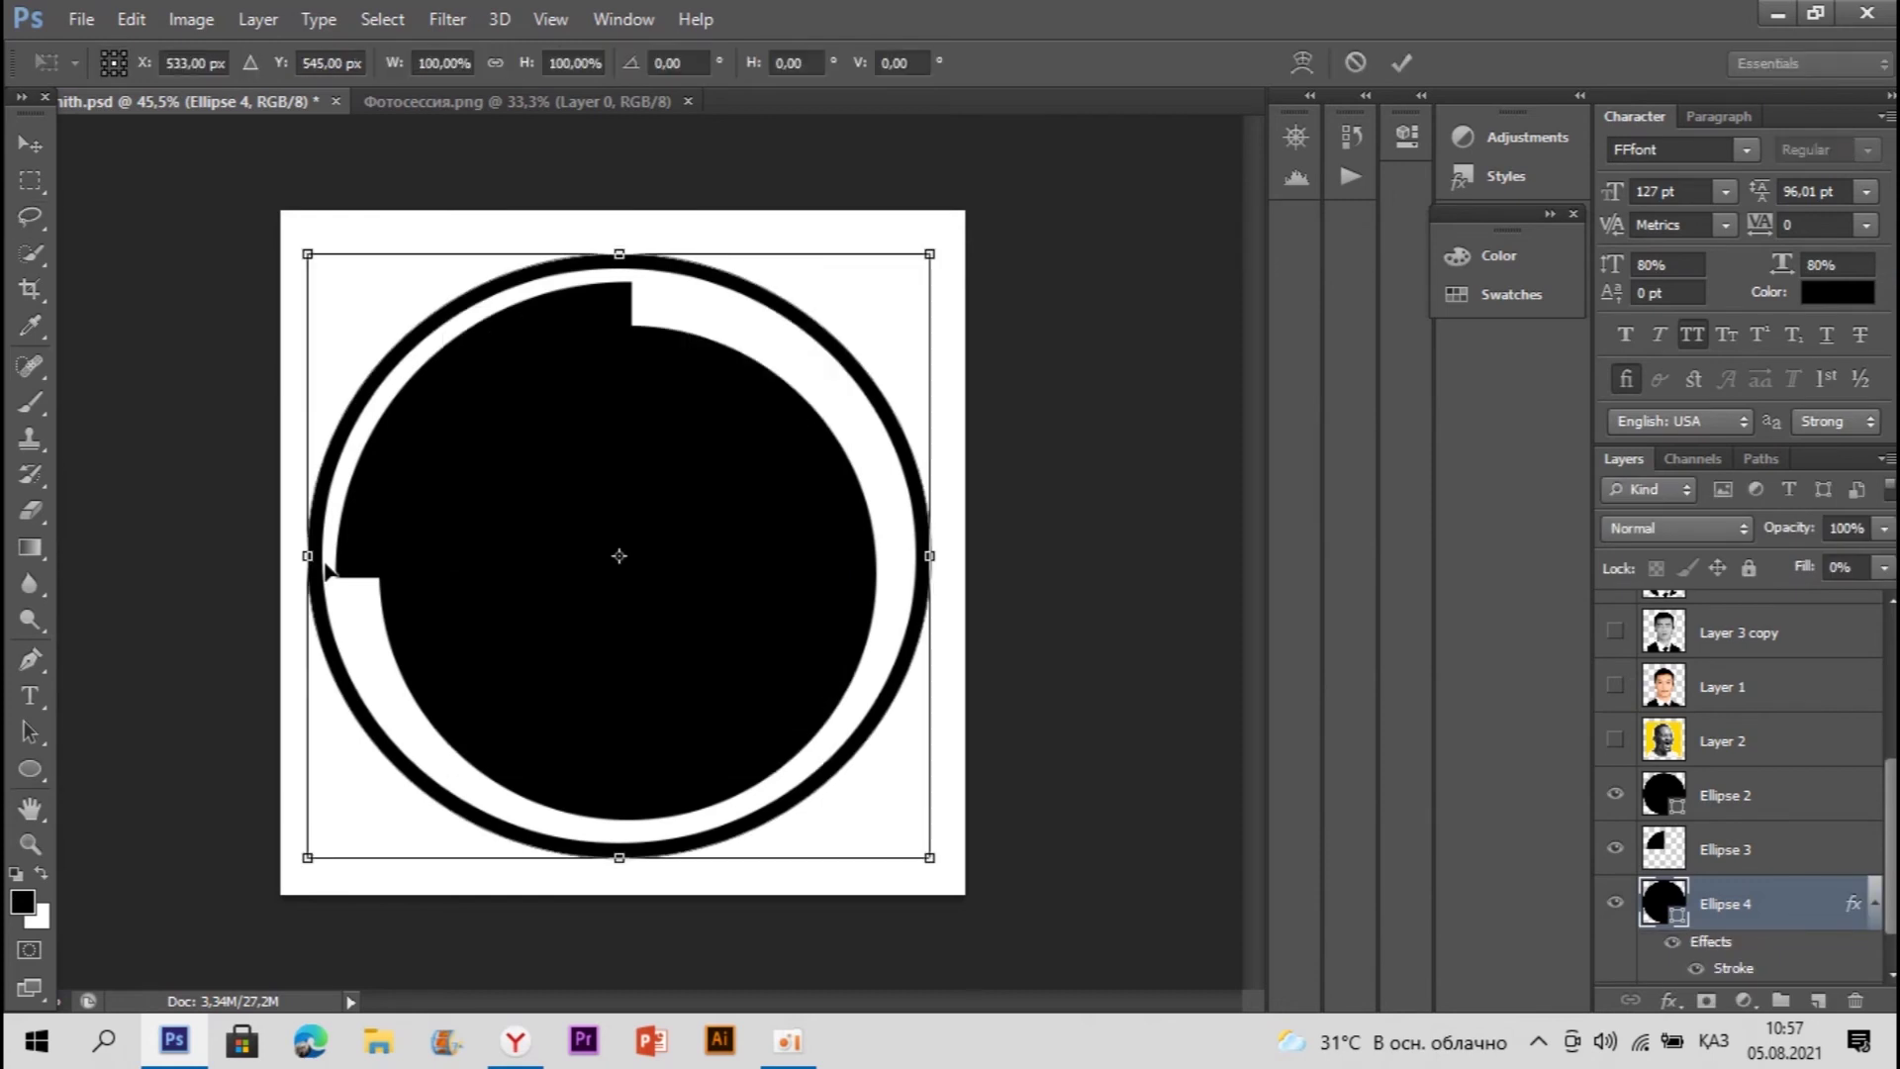
drag(316, 556, 328, 556)
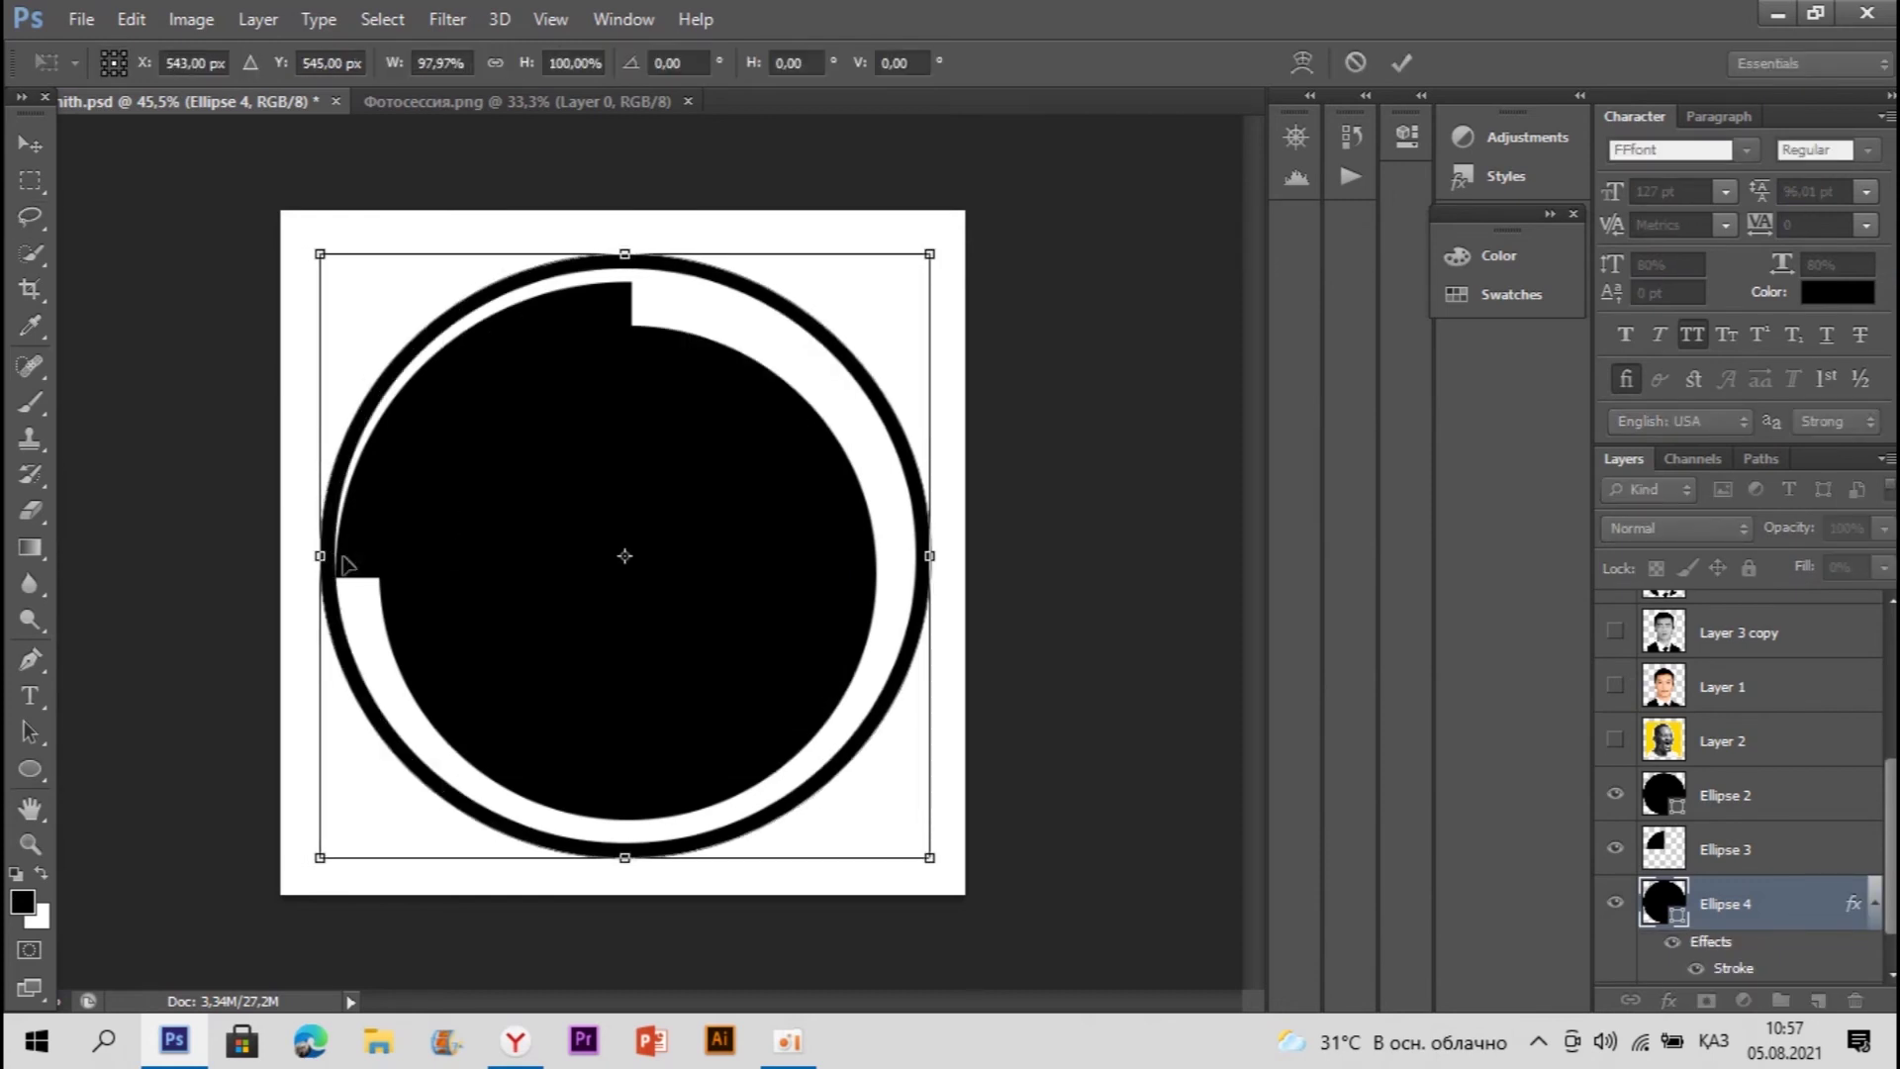
drag(625, 255, 624, 266)
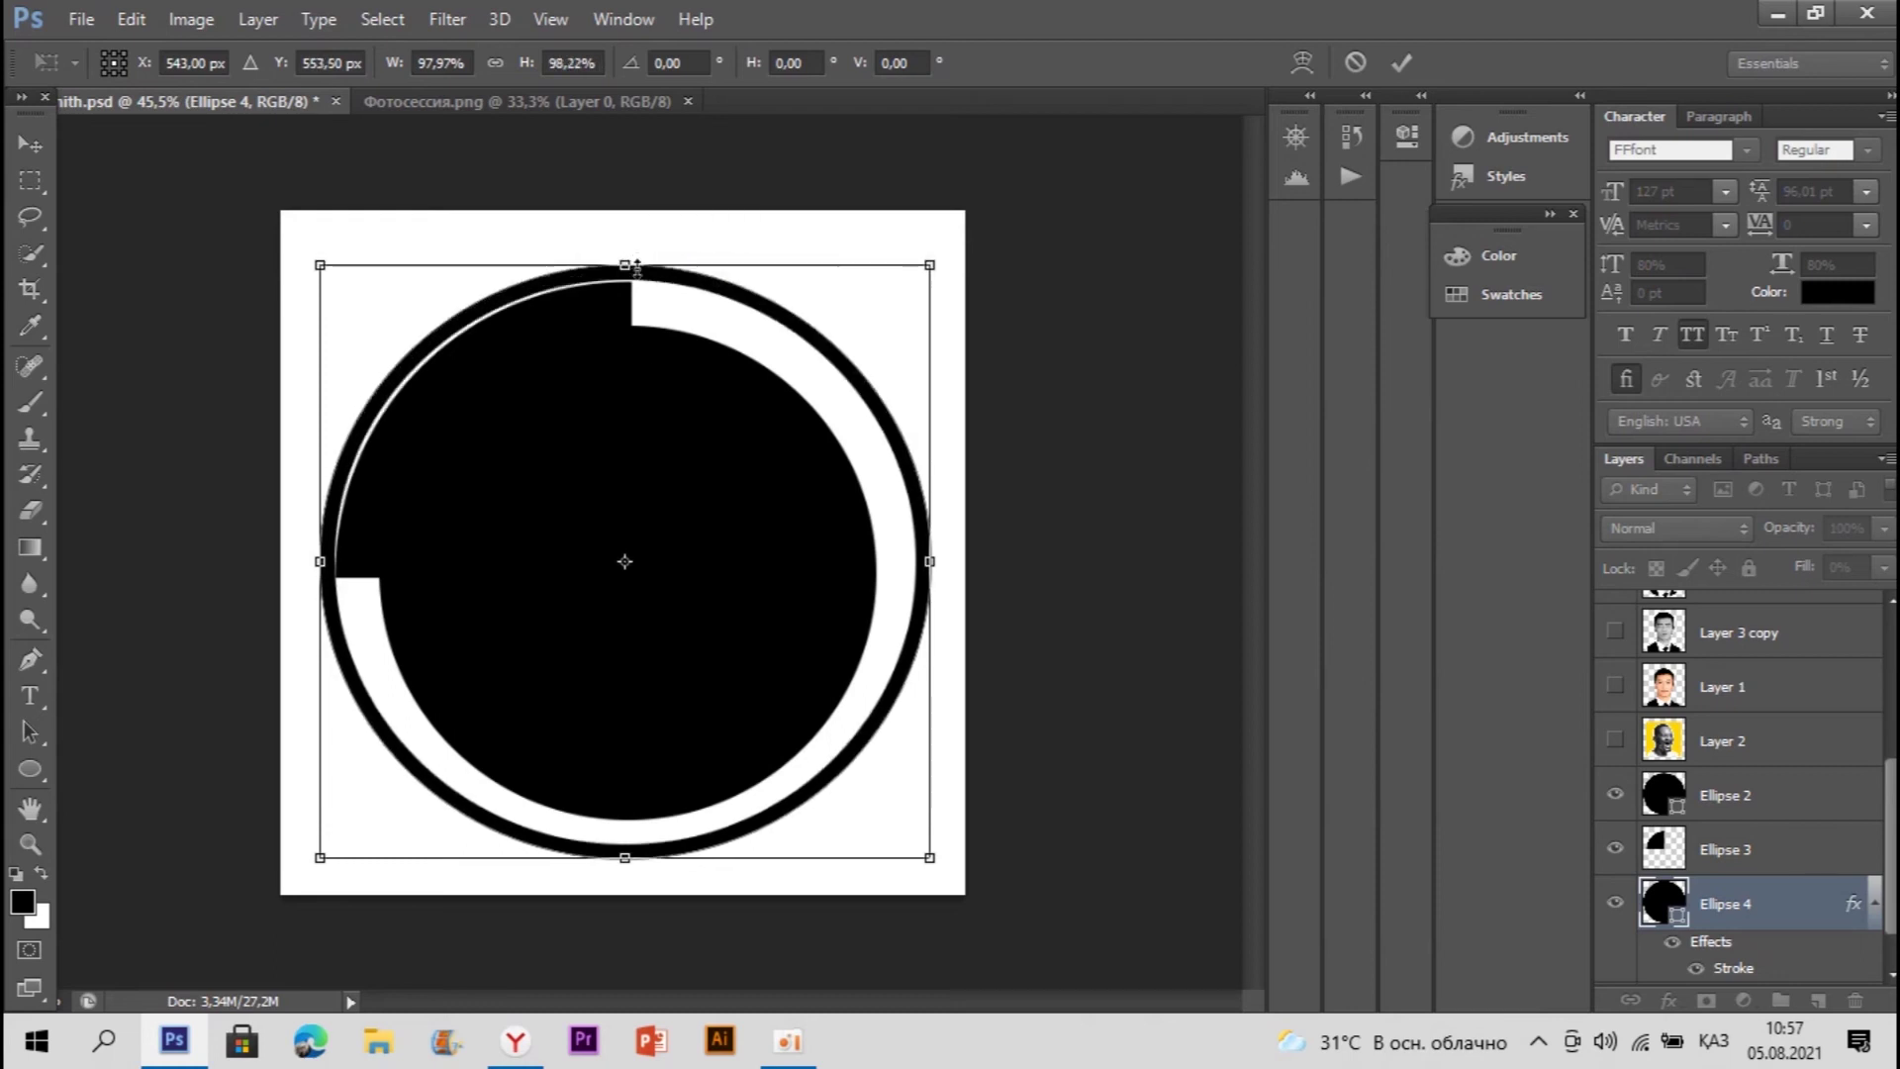
drag(625, 859, 630, 868)
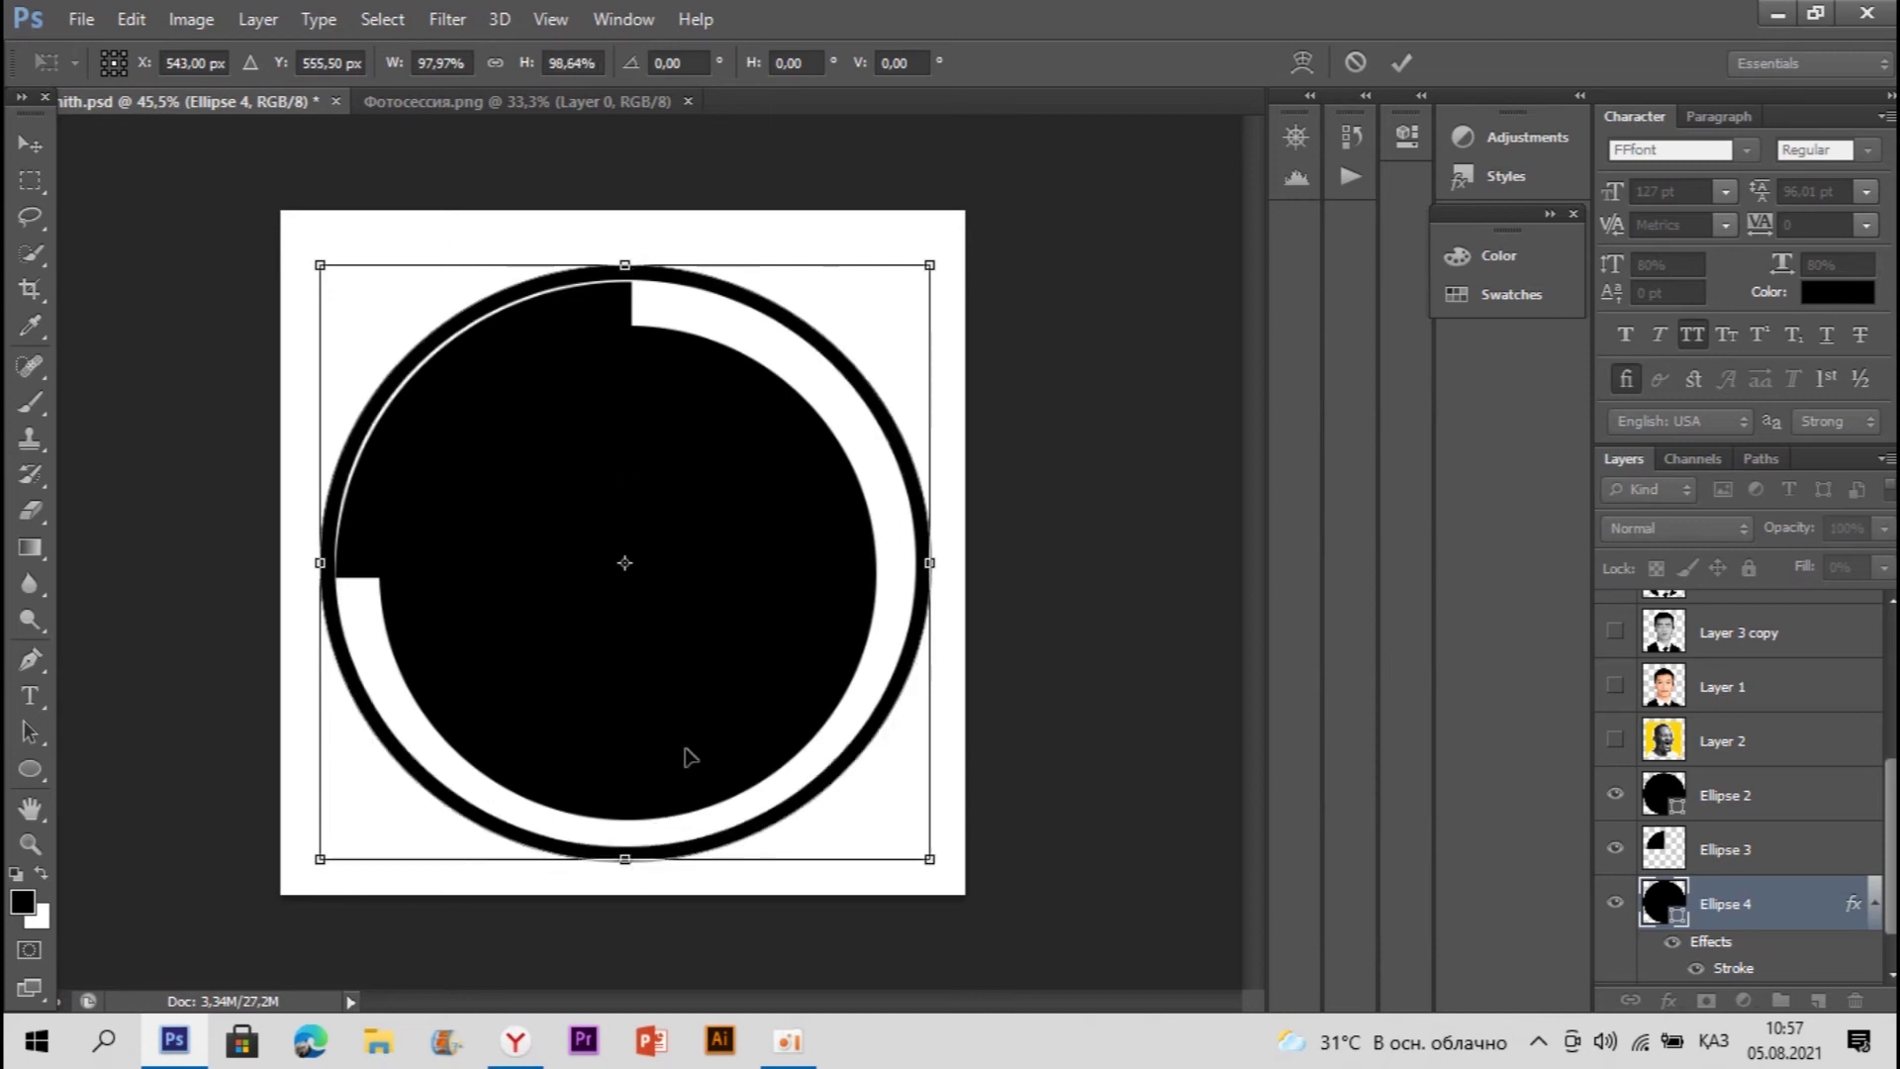
Step: Stretch the lower edge of the Ellipse 4 ring until its height is about 100.73%, and apply the transform
key(ctrl+plus)
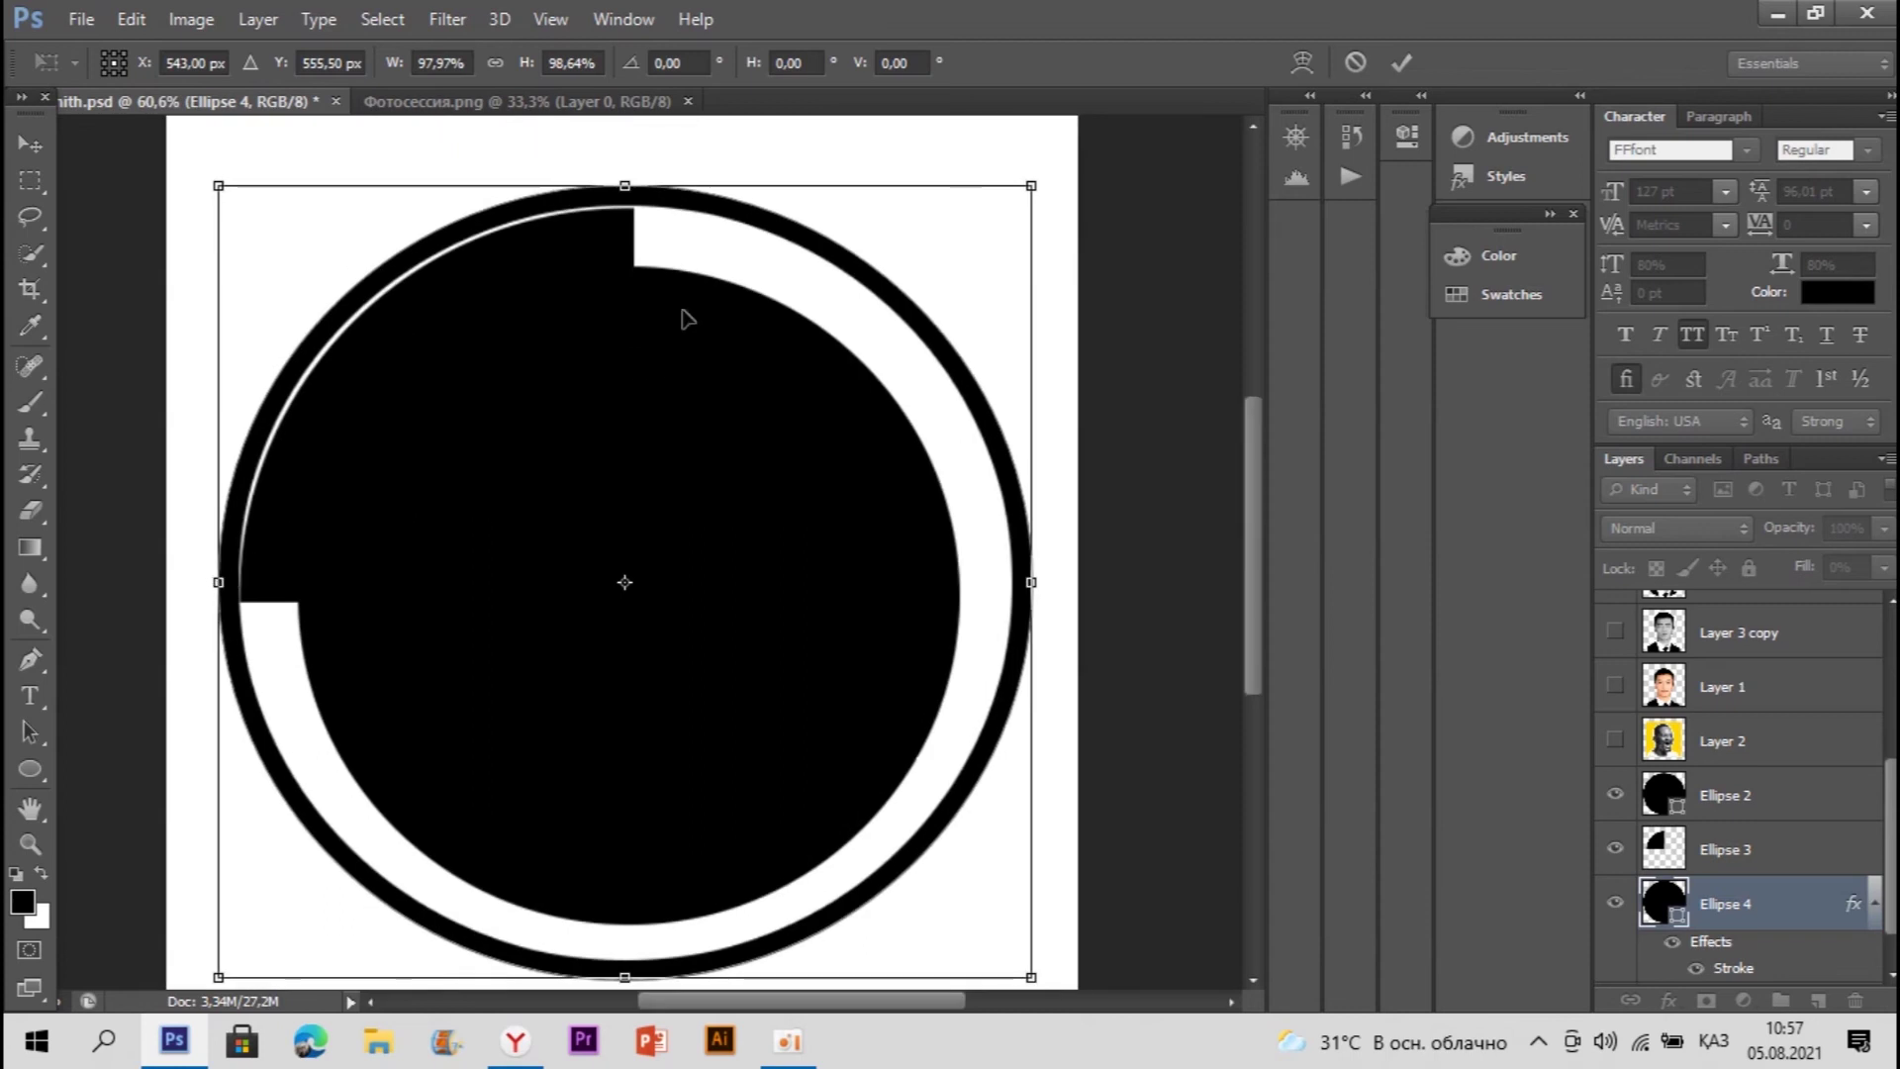
drag(624, 183, 624, 185)
scroll(645, 630, down, 2)
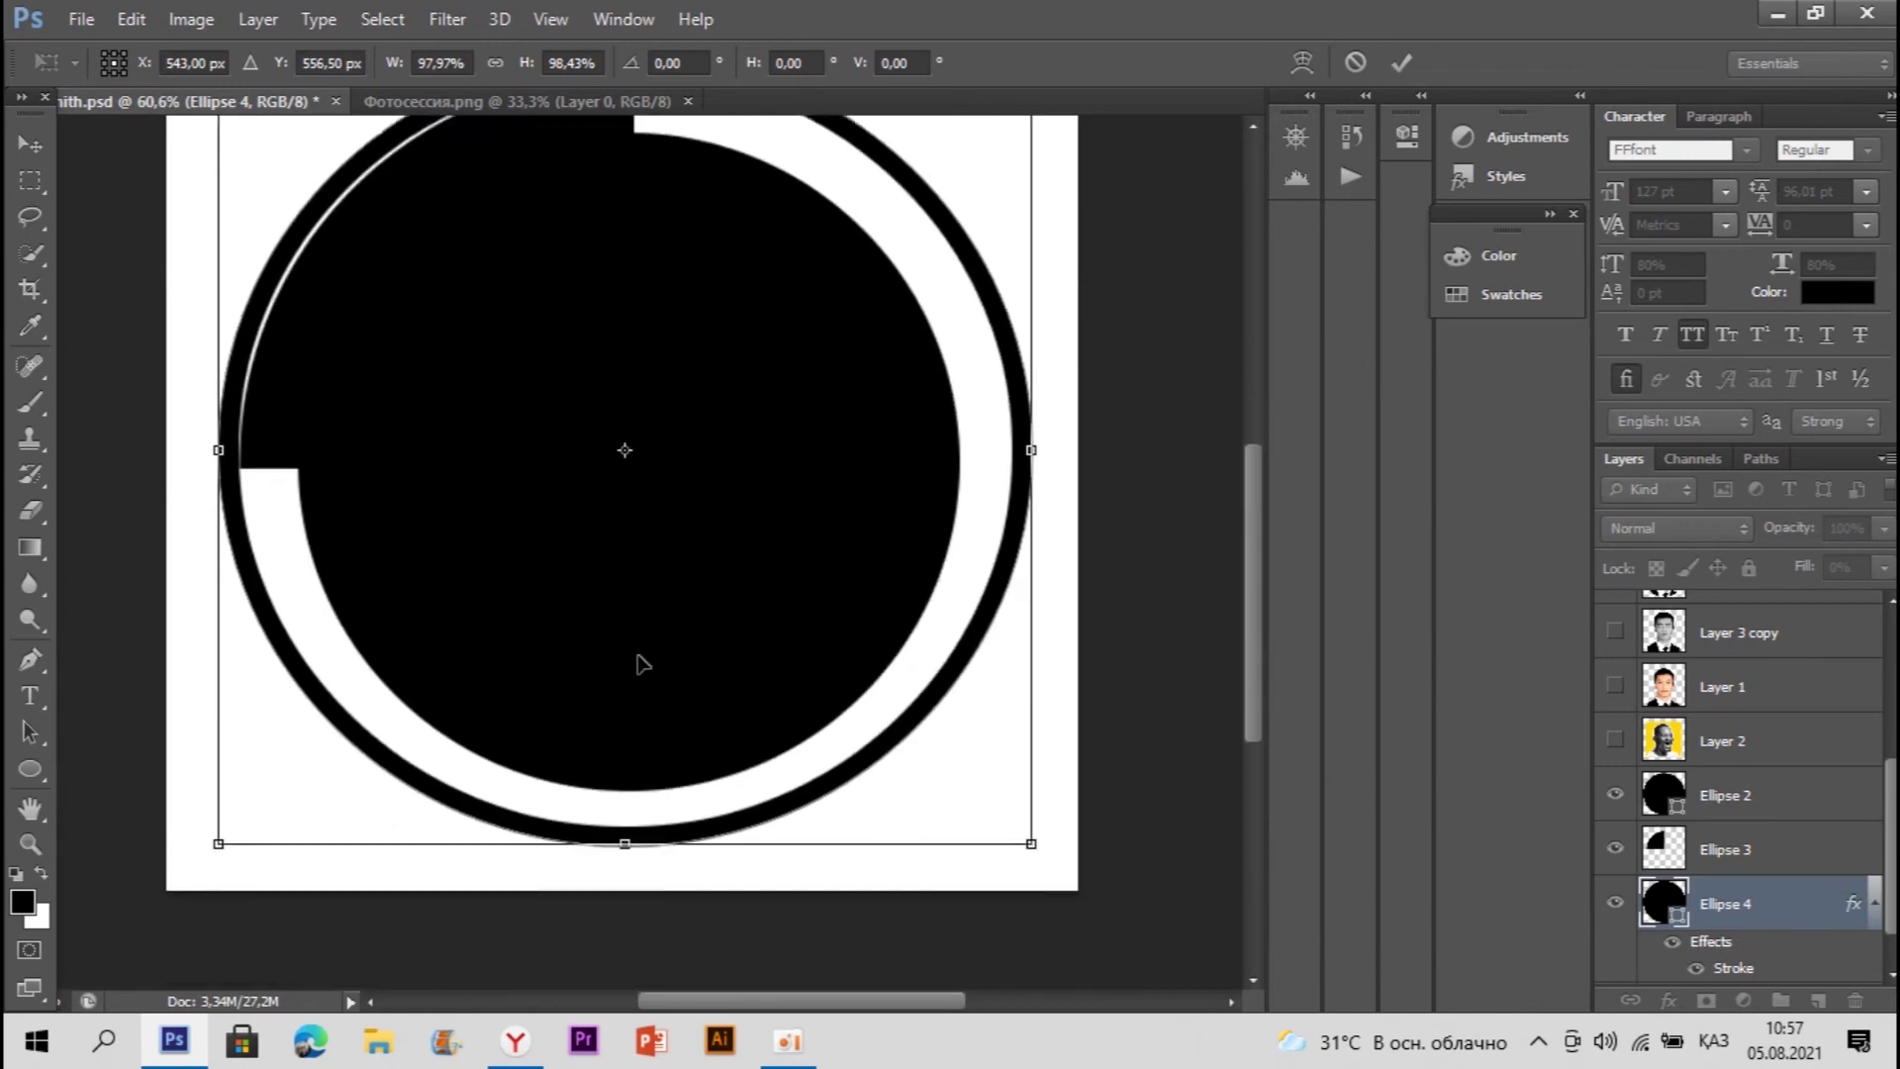
drag(625, 841, 626, 873)
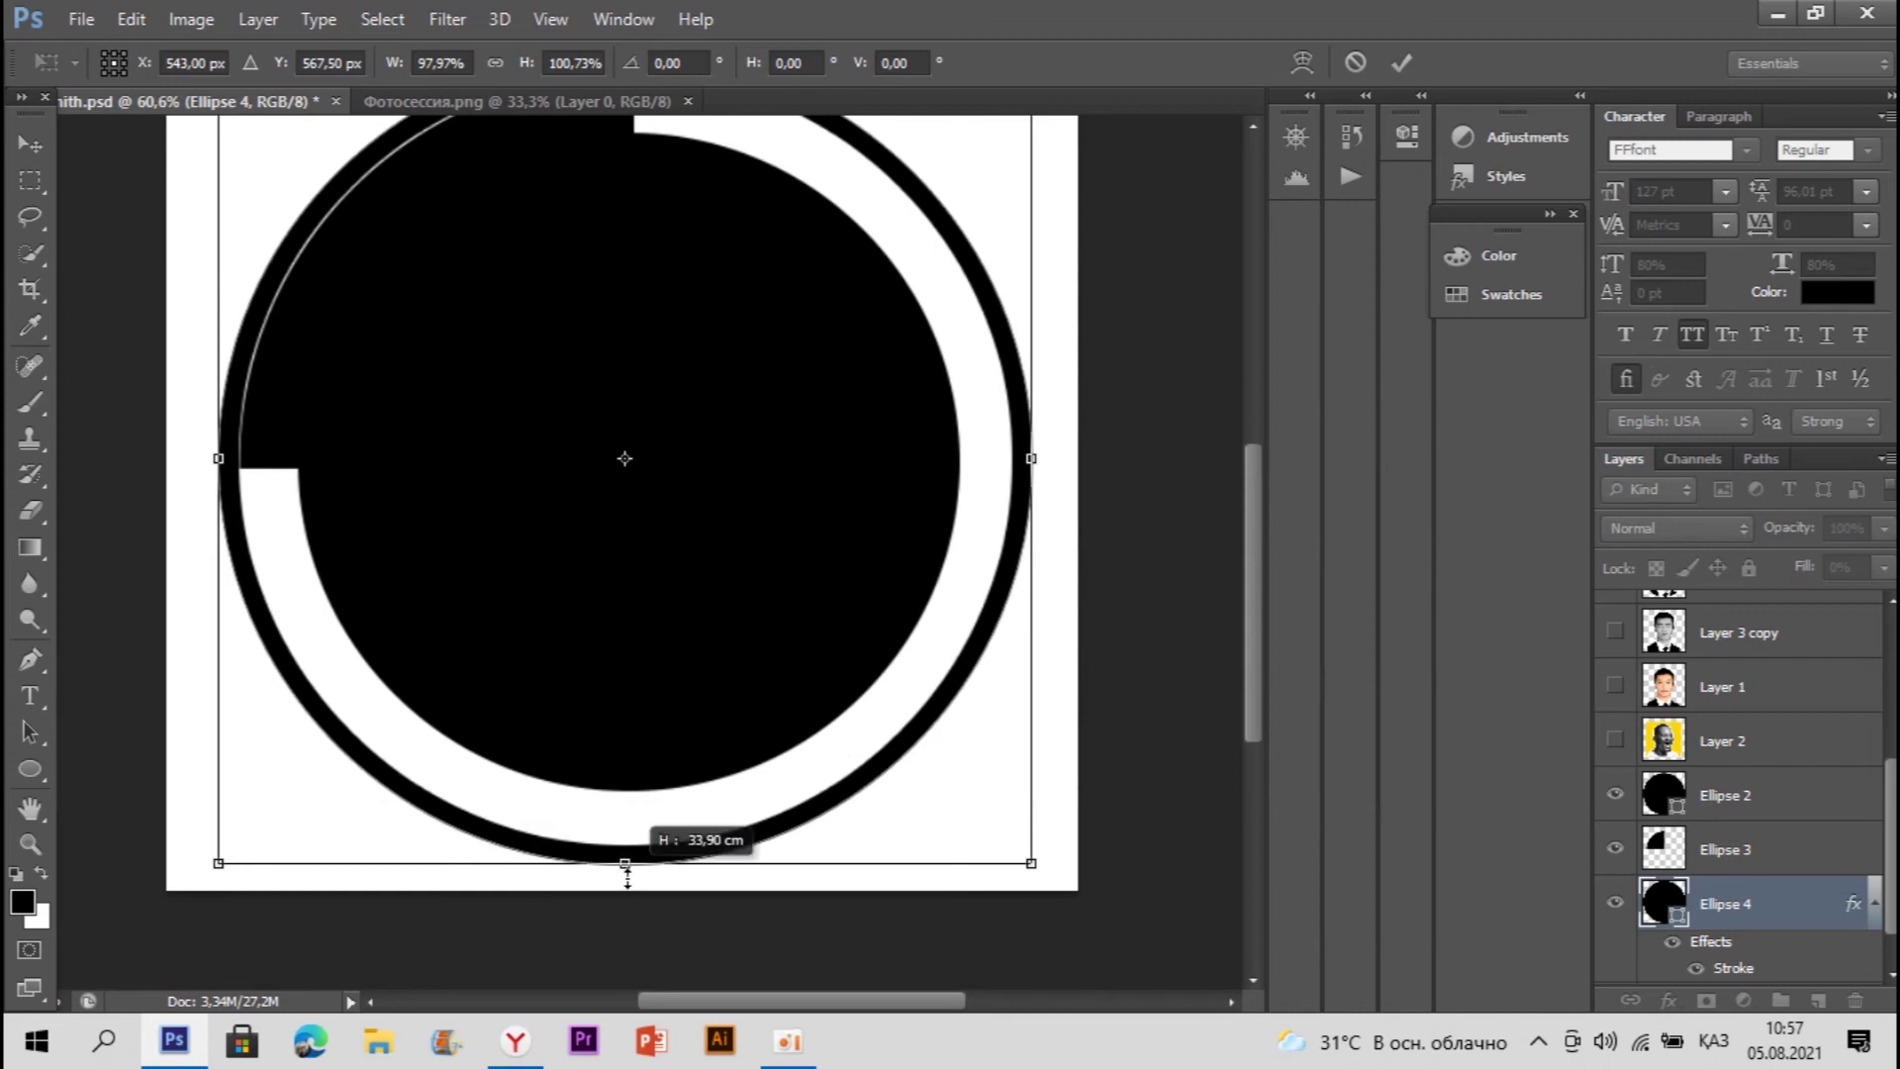
drag(626, 875, 628, 871)
scroll(666, 504, up, 3)
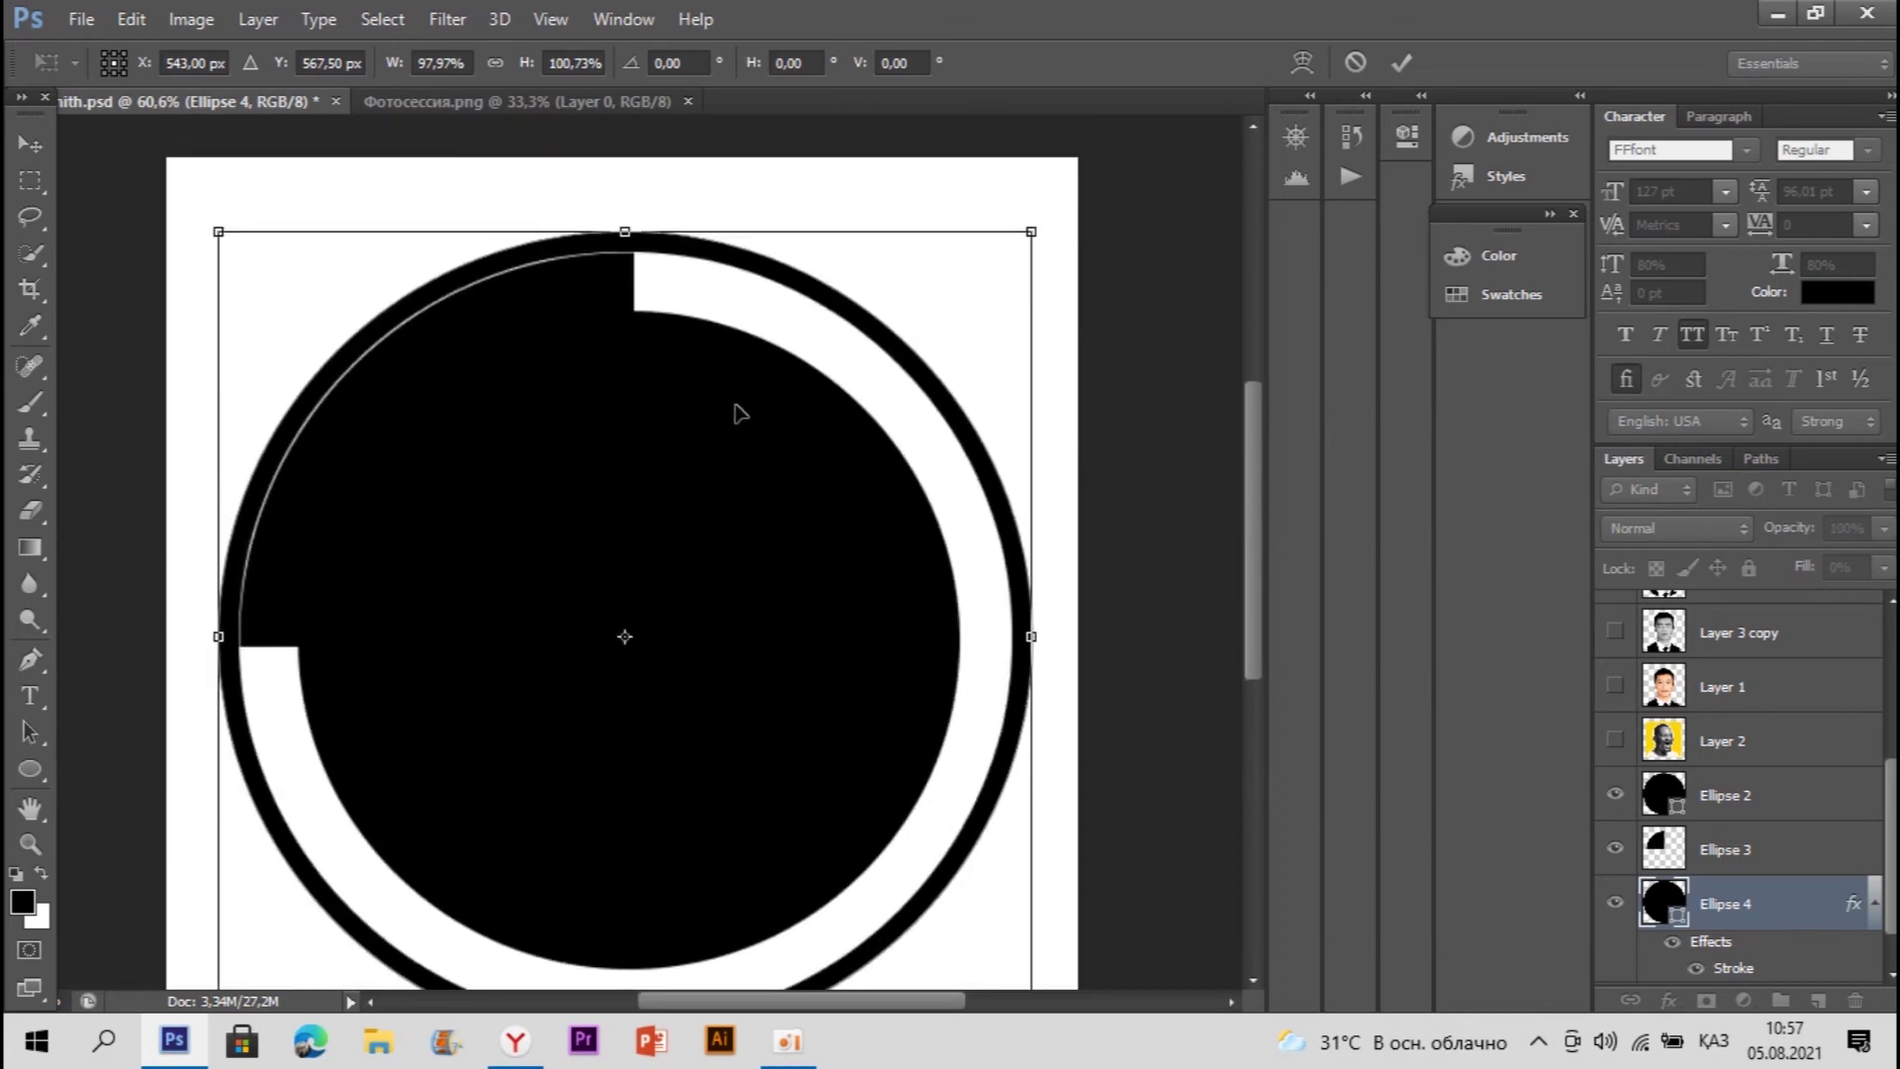
key(Return)
Step: Duplicate the Ellipse 4 ring layer and hide the copy as a backup
key(l)
alt+scroll(743, 414, down, 2)
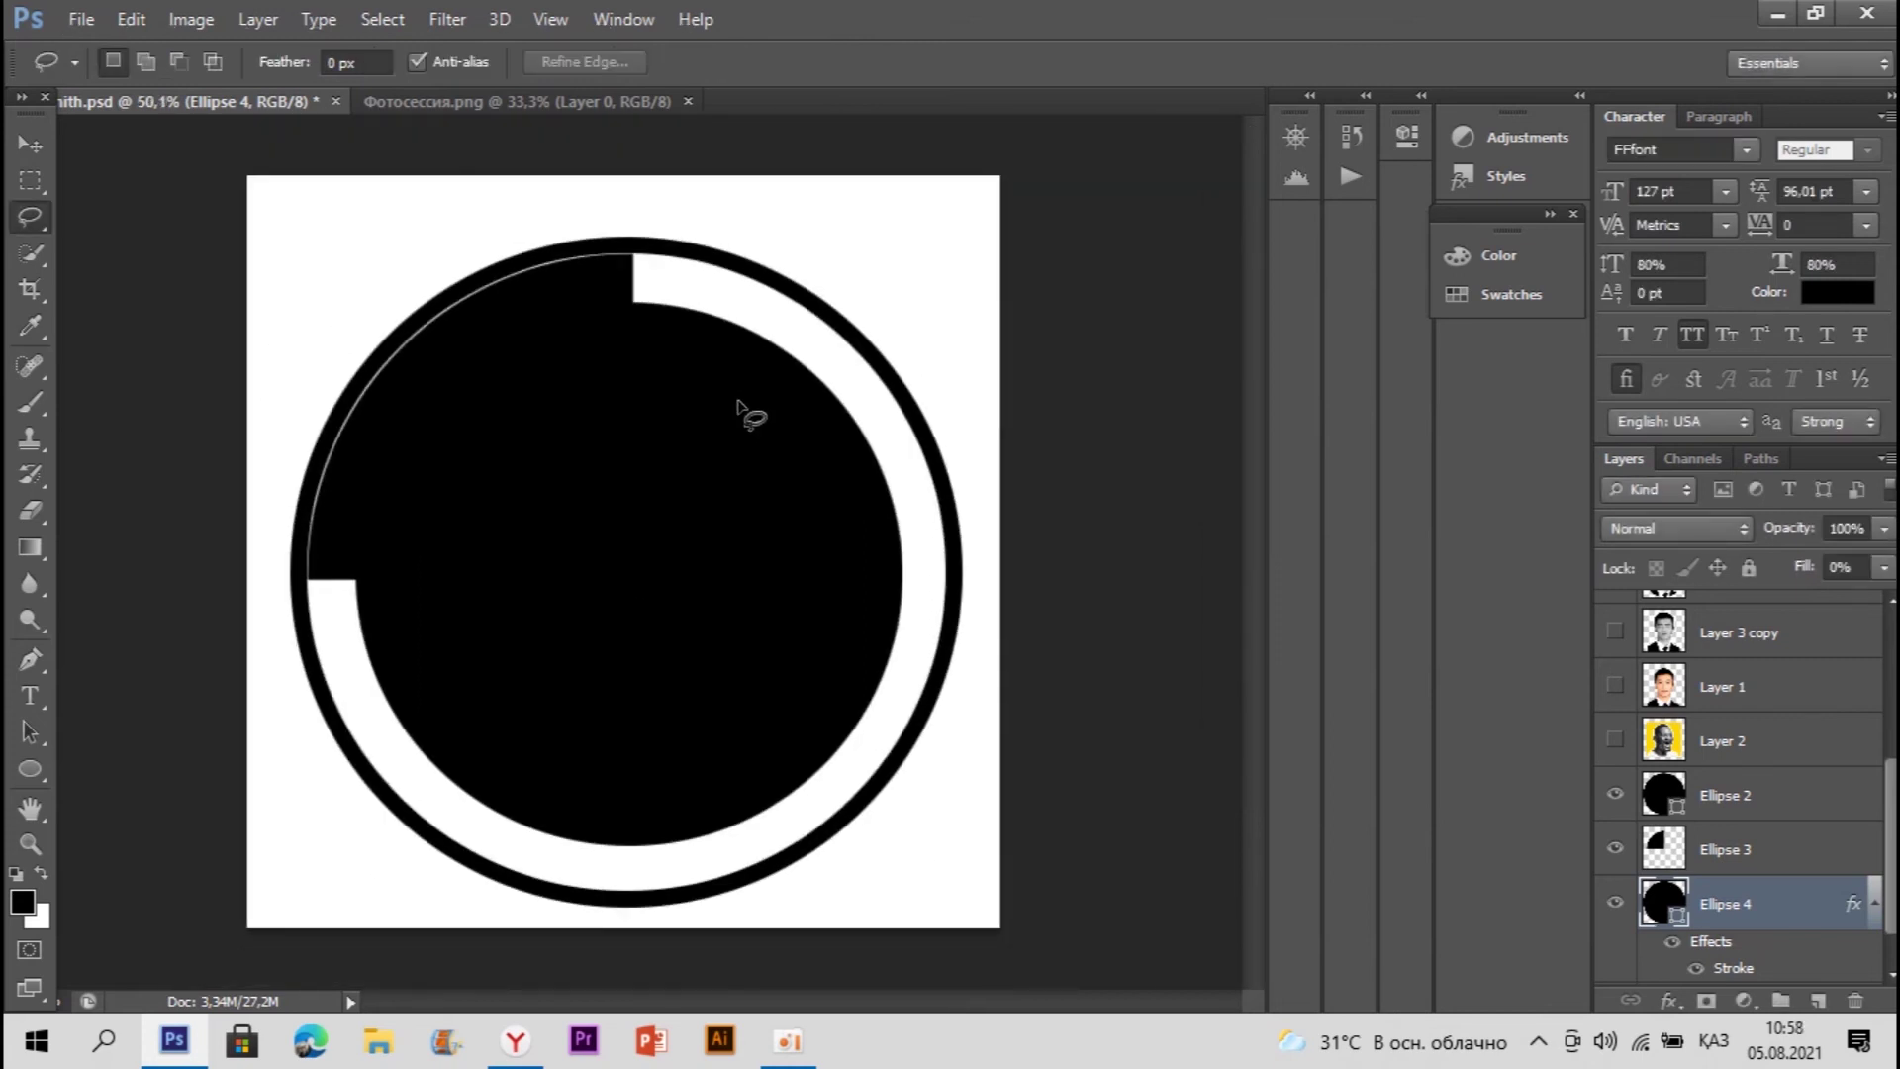
key(ctrl+j)
click(1616, 743)
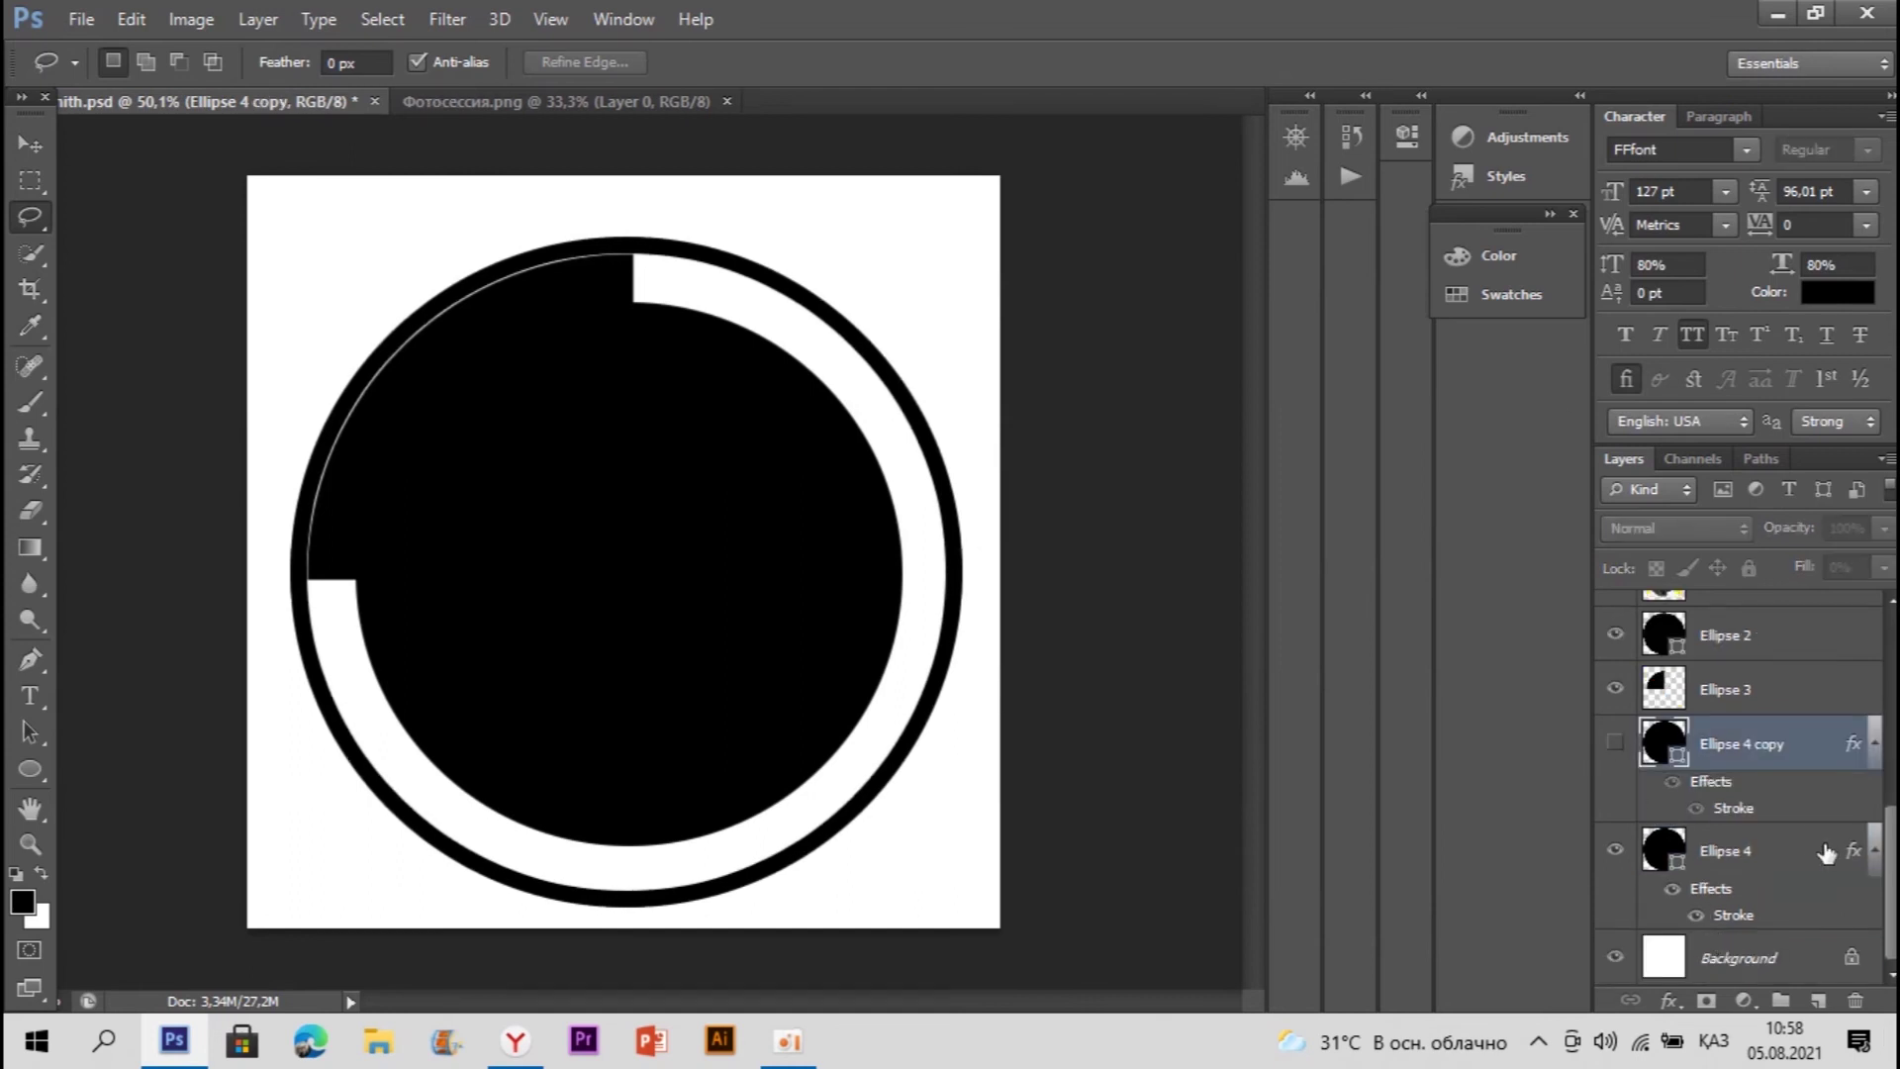
Step: Rasterize the original Ellipse 4 layer and add a new empty layer directly above it
click(1787, 849)
click(30, 510)
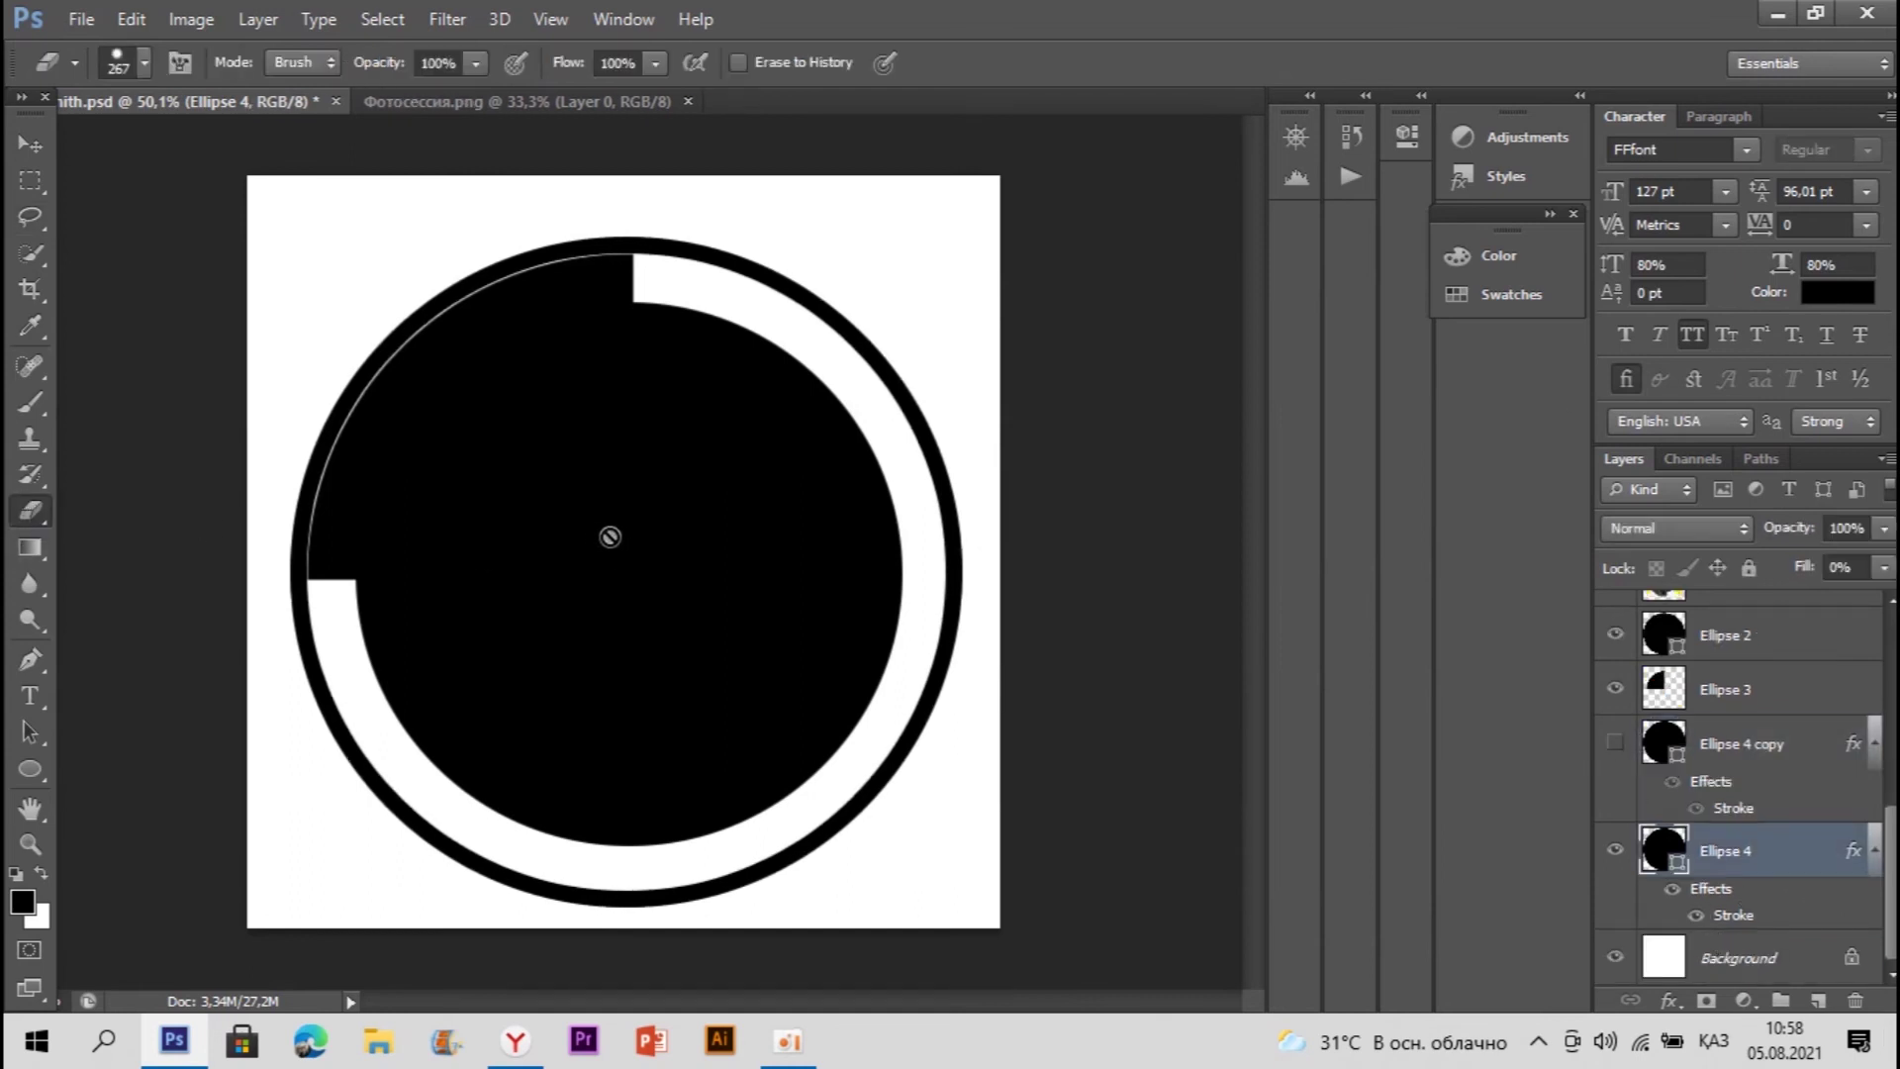
click(643, 547)
click(904, 412)
click(24, 217)
click(1817, 1001)
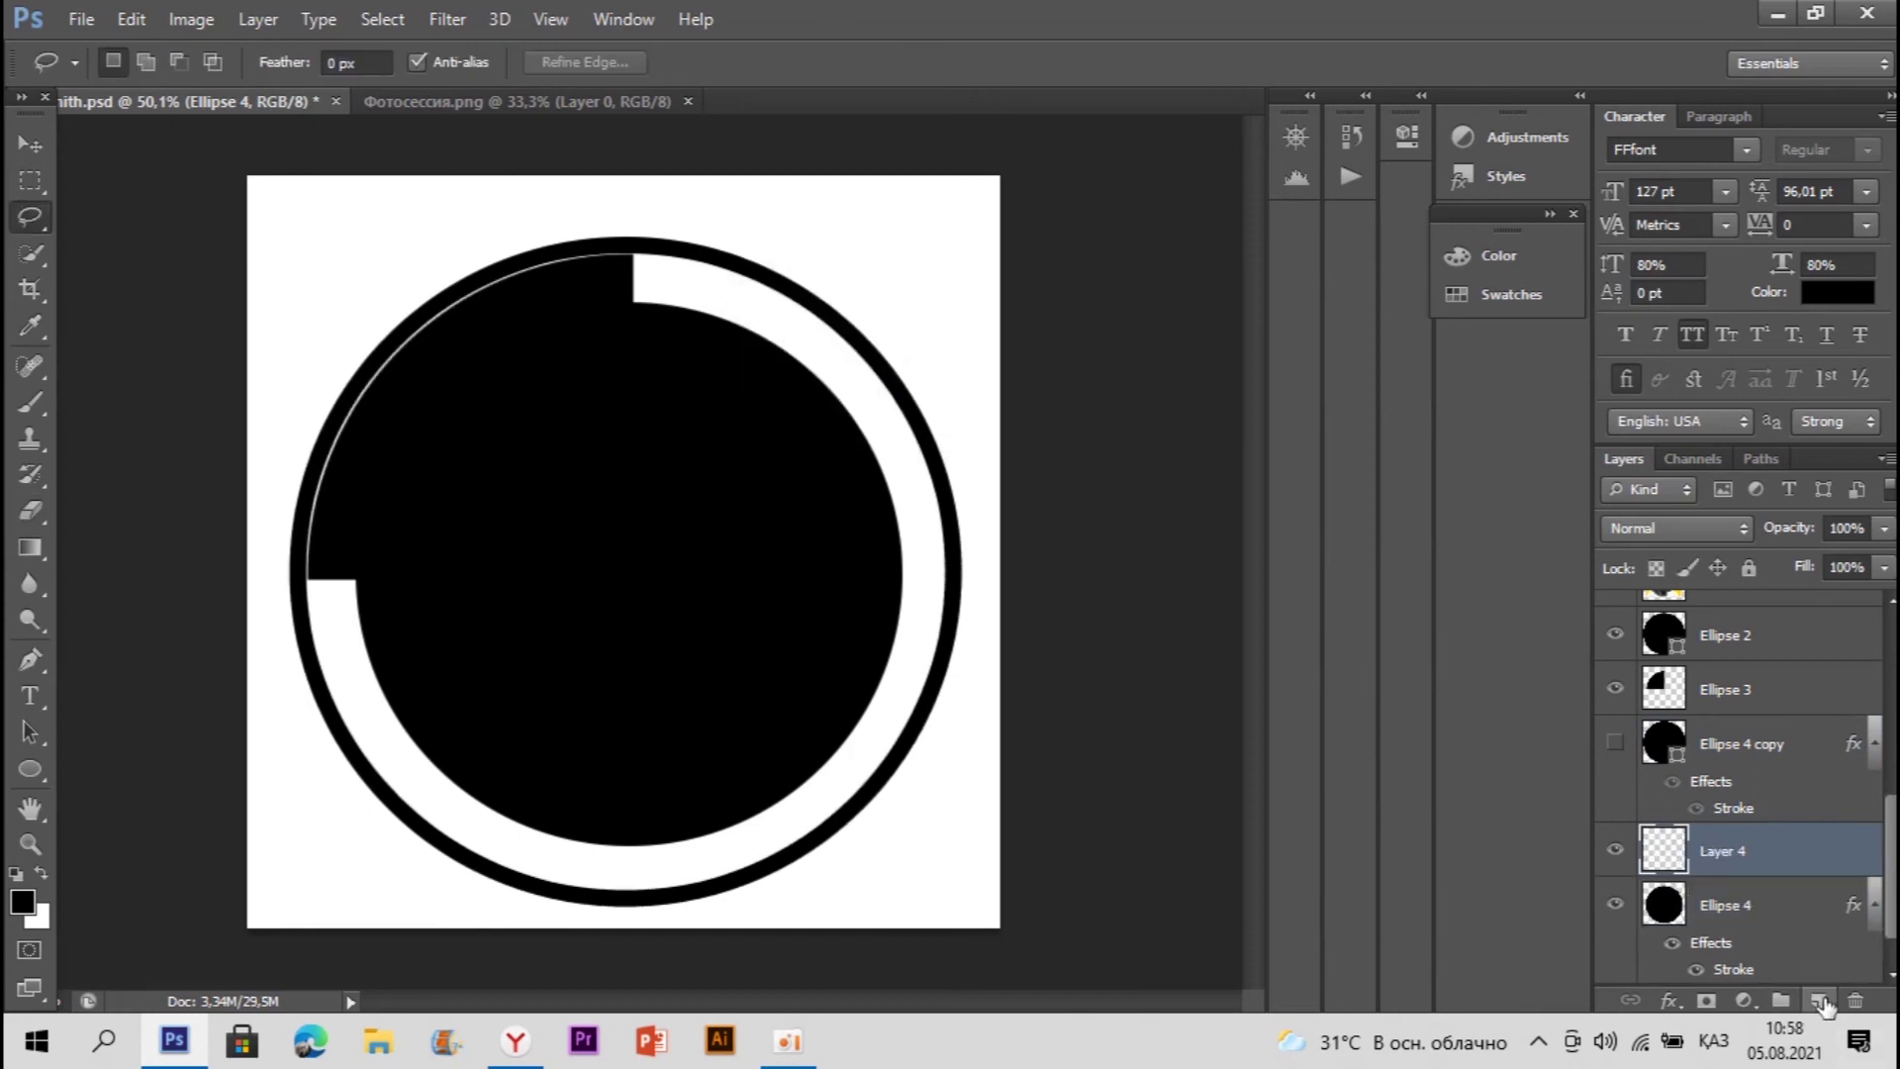
Step: Merge the empty Layer 4 with the rasterized Ellipse 4 ring into a single layer
shift+click(1789, 928)
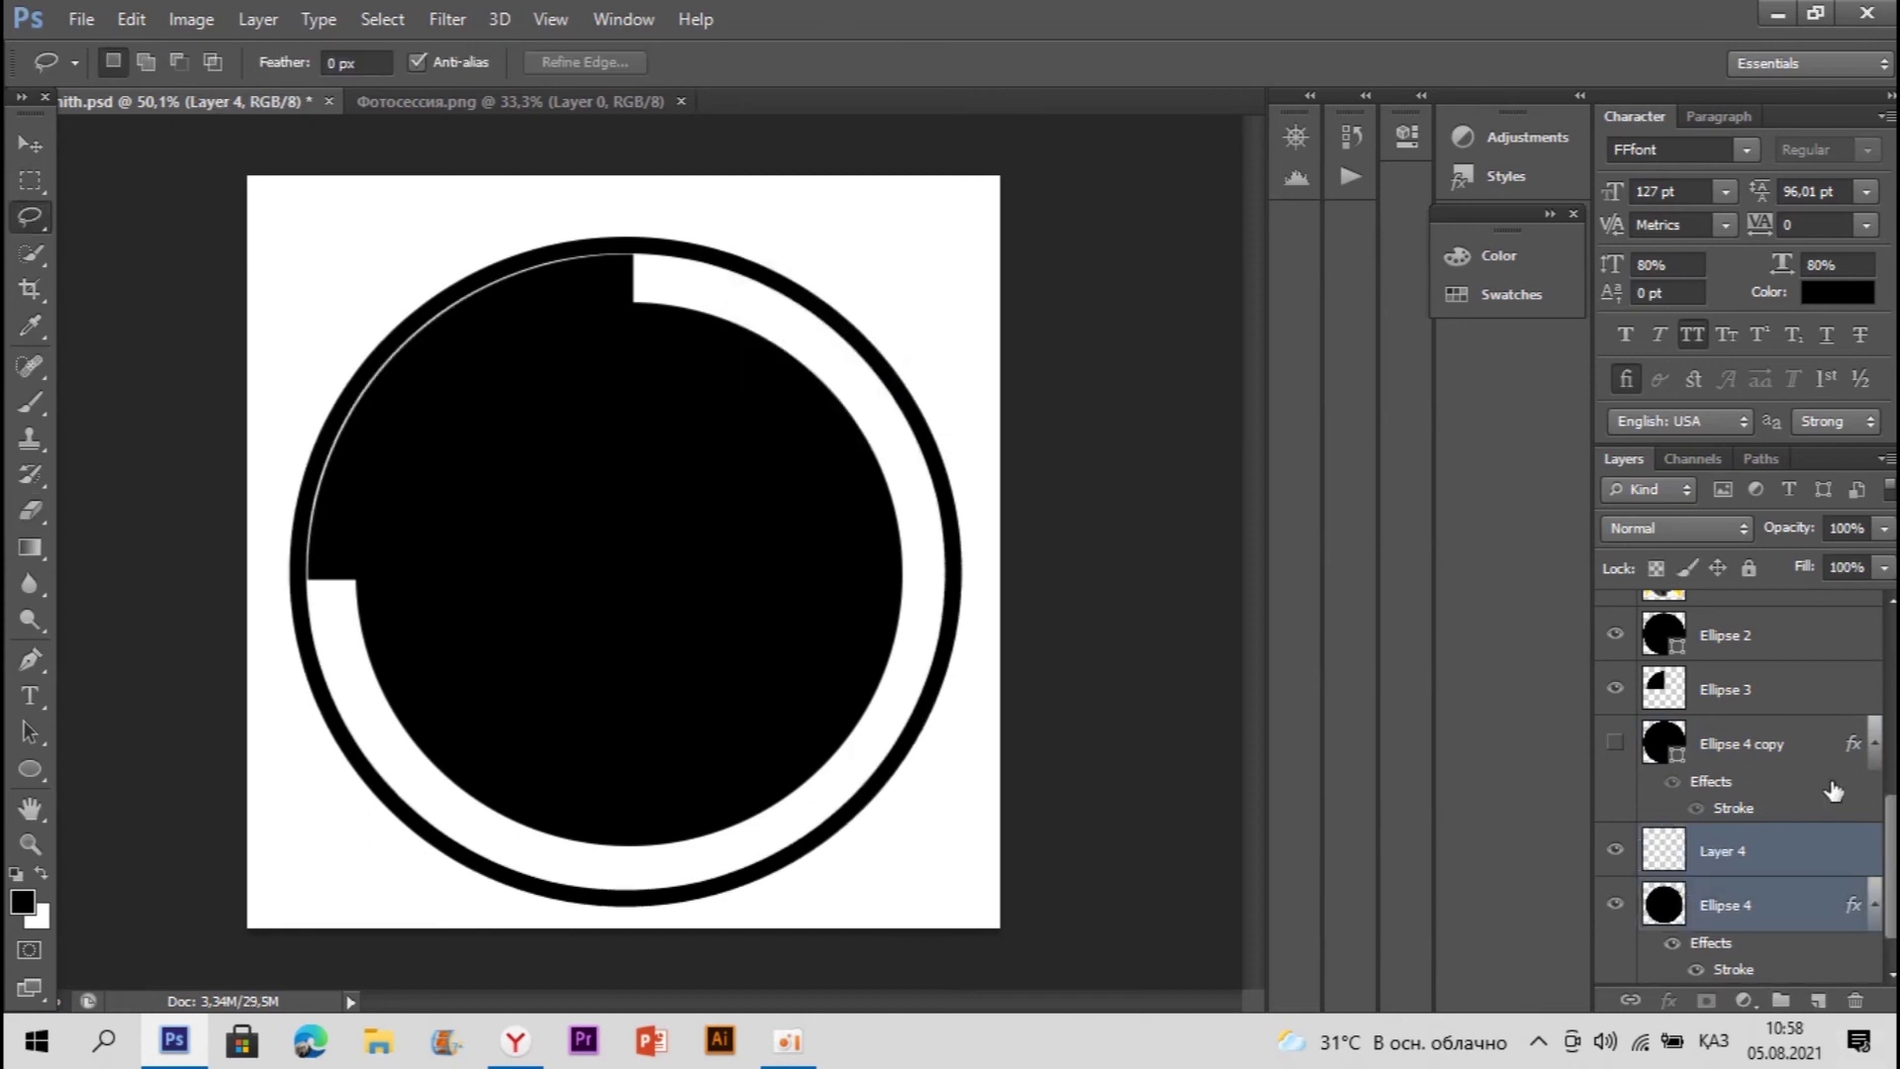
click(1771, 851)
shift+click(1791, 906)
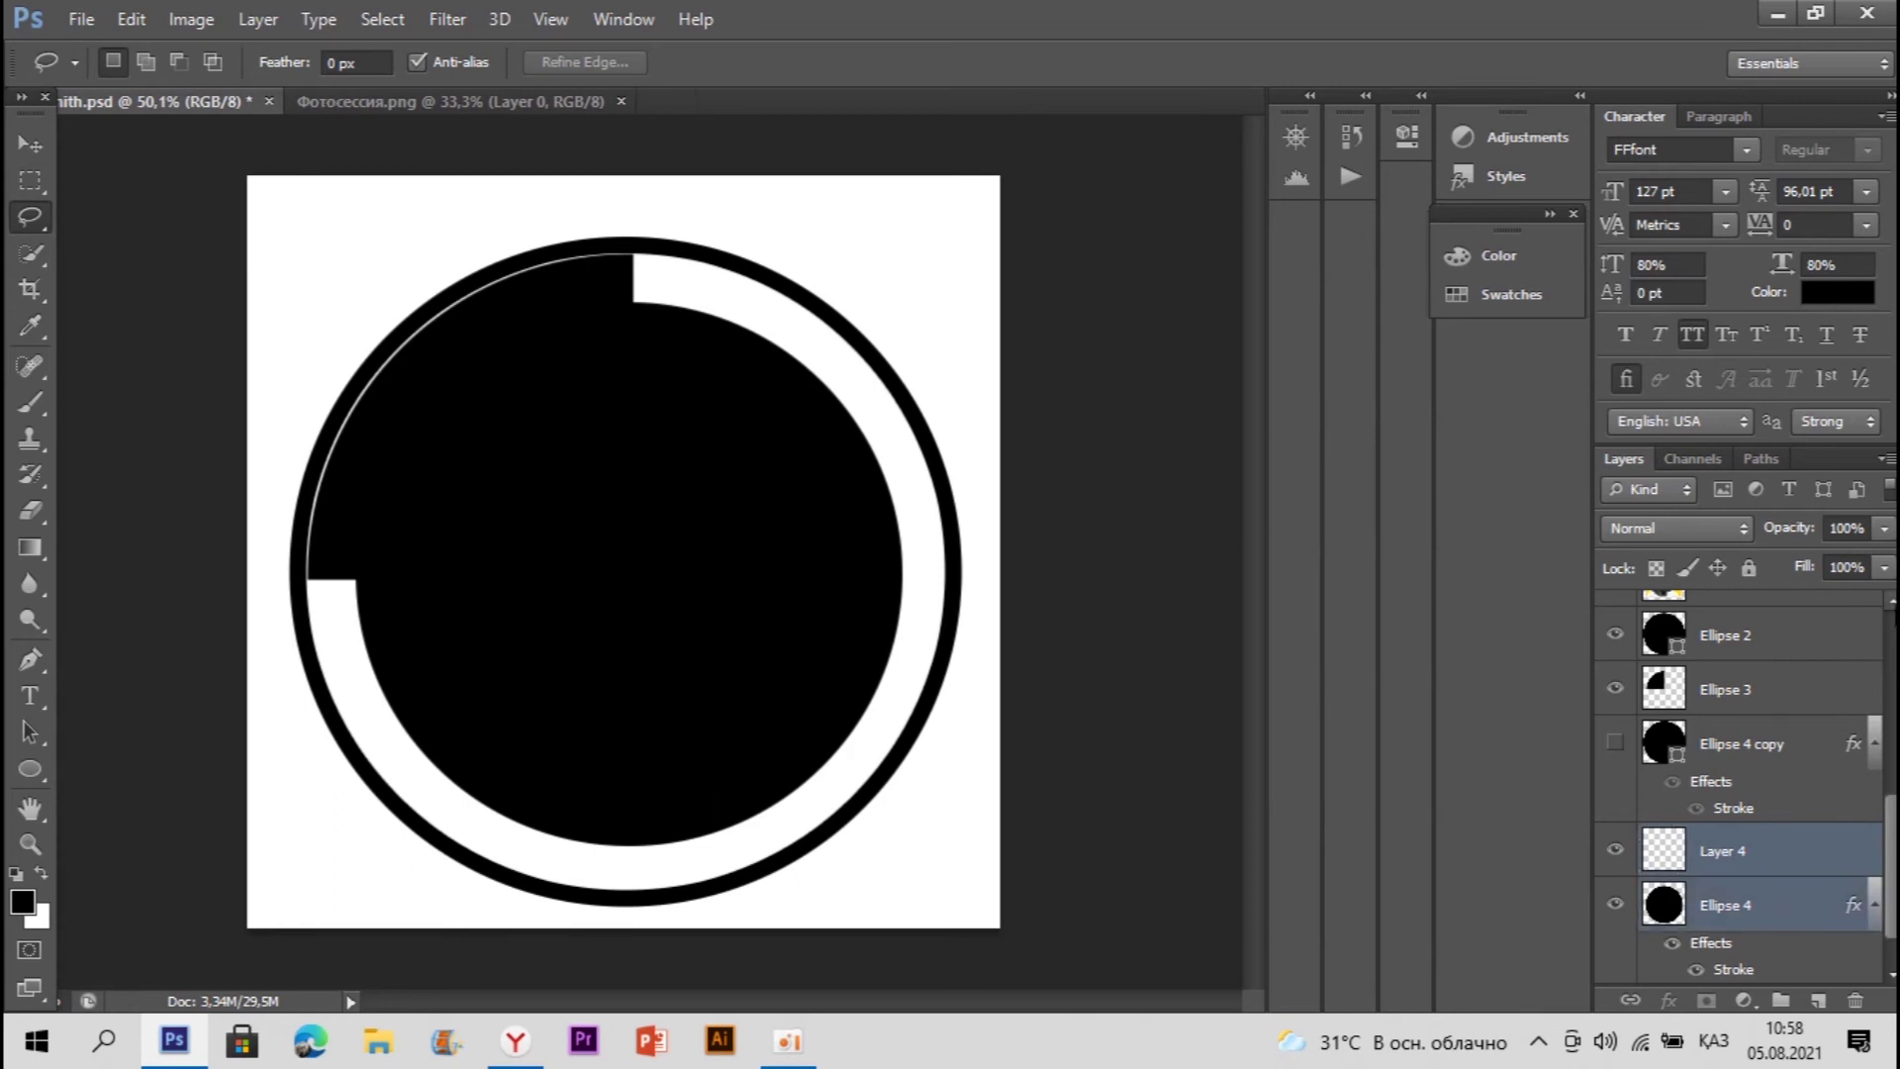
right_click(1727, 852)
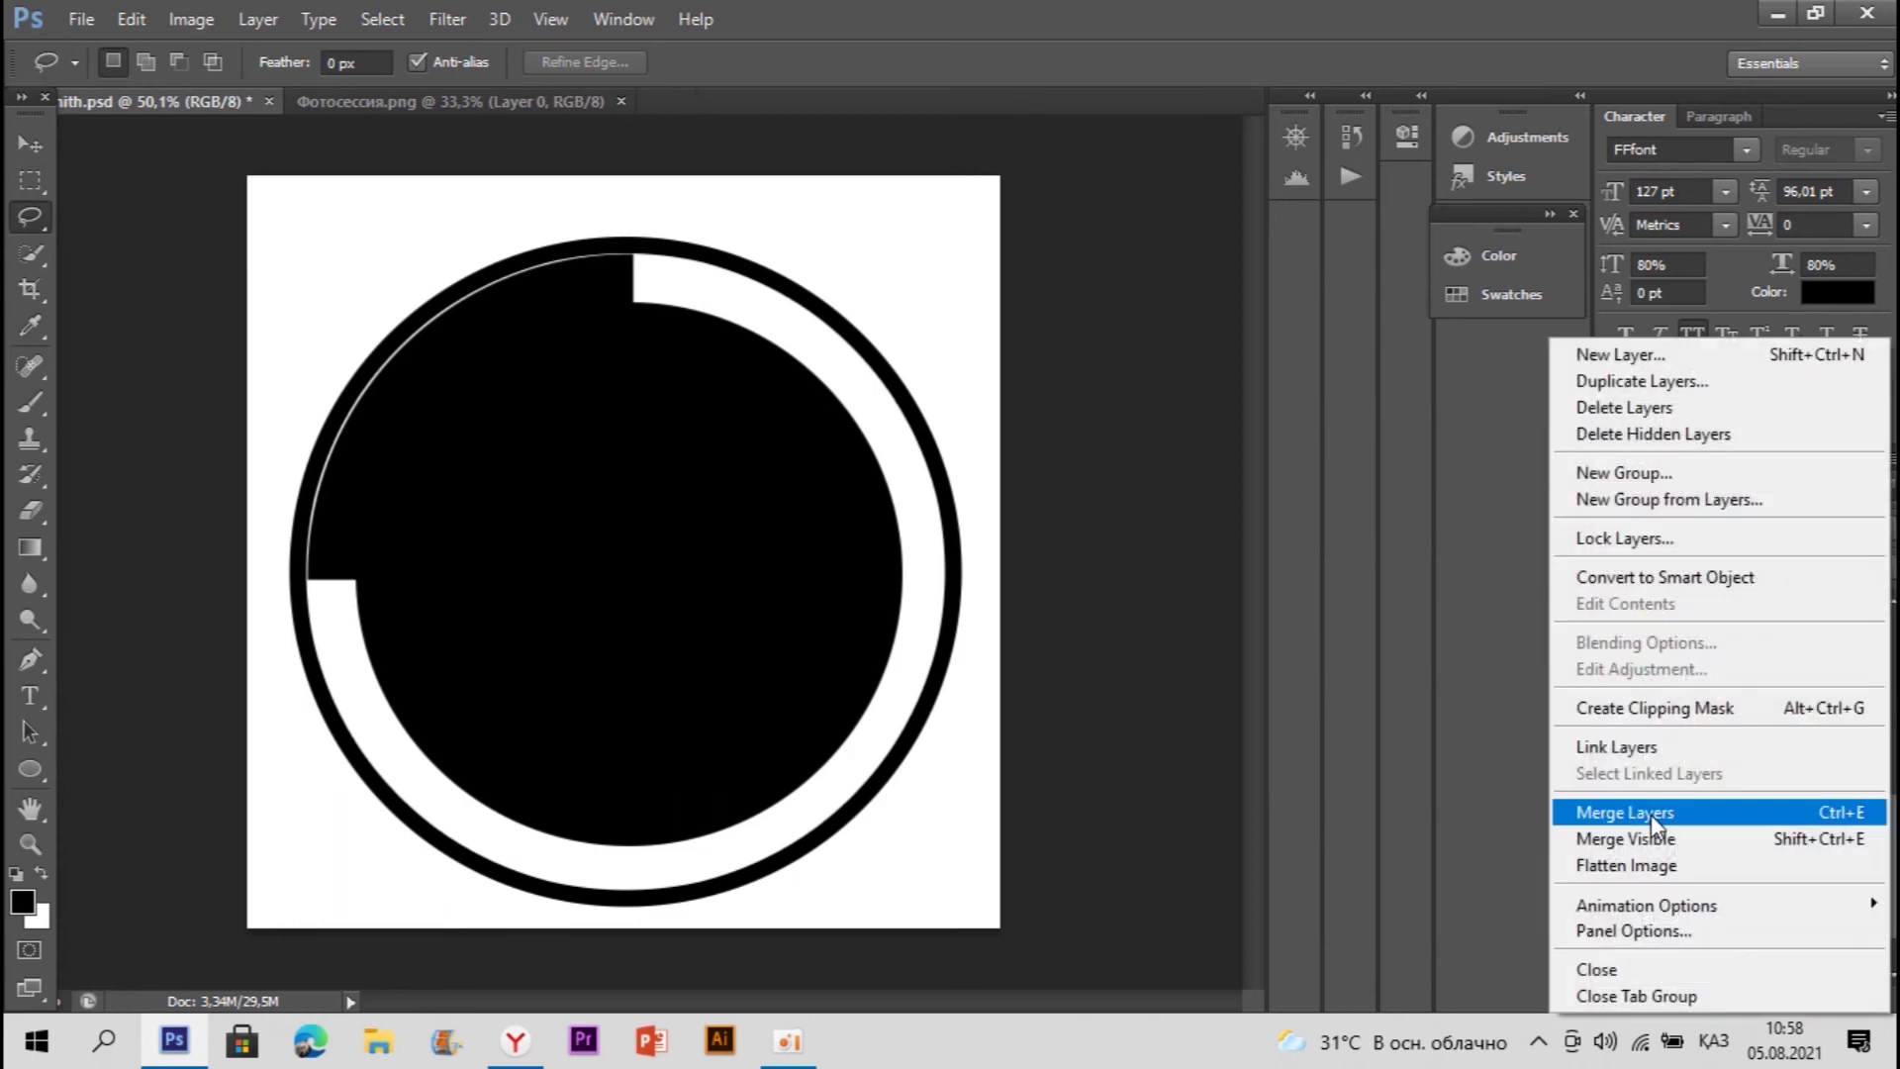
click(1650, 807)
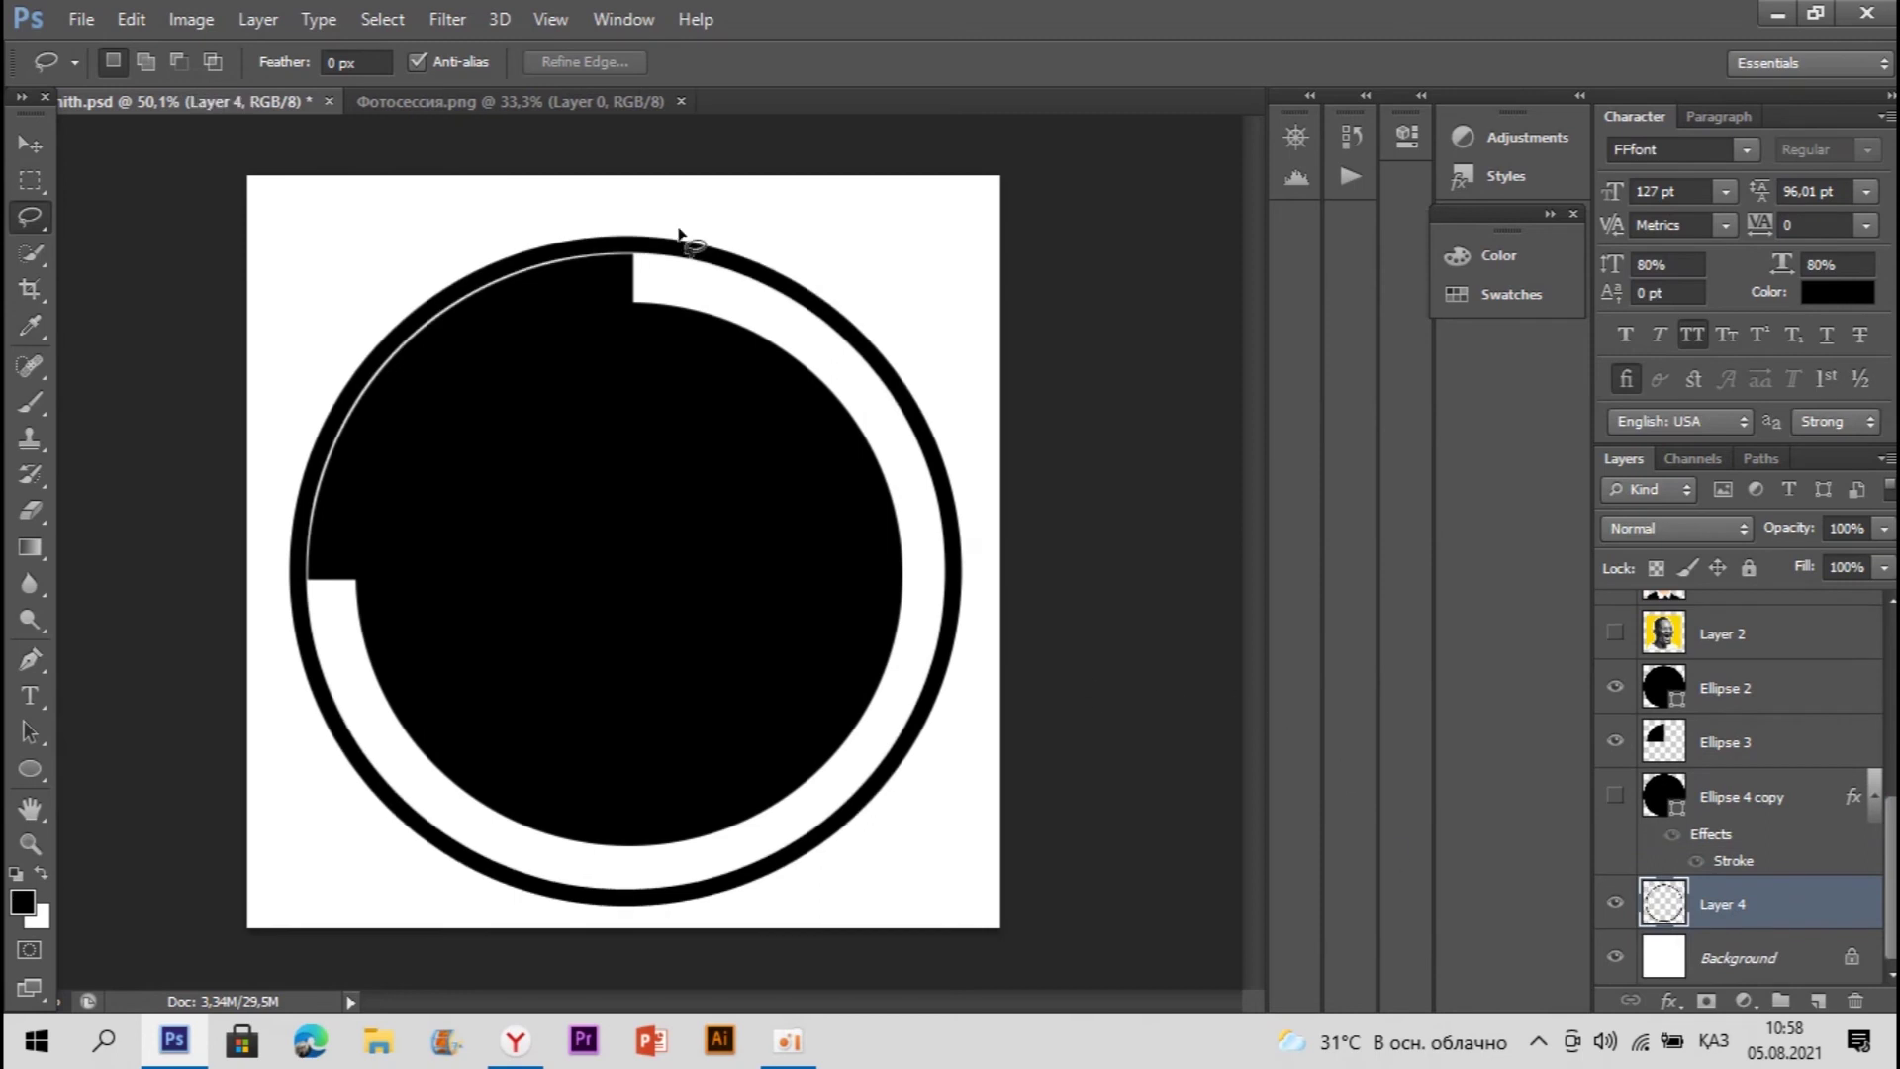
Step: Make a rectangular selection over the ring and distort it into a tilted four-sided shape, guided by the suit reference
click(30, 180)
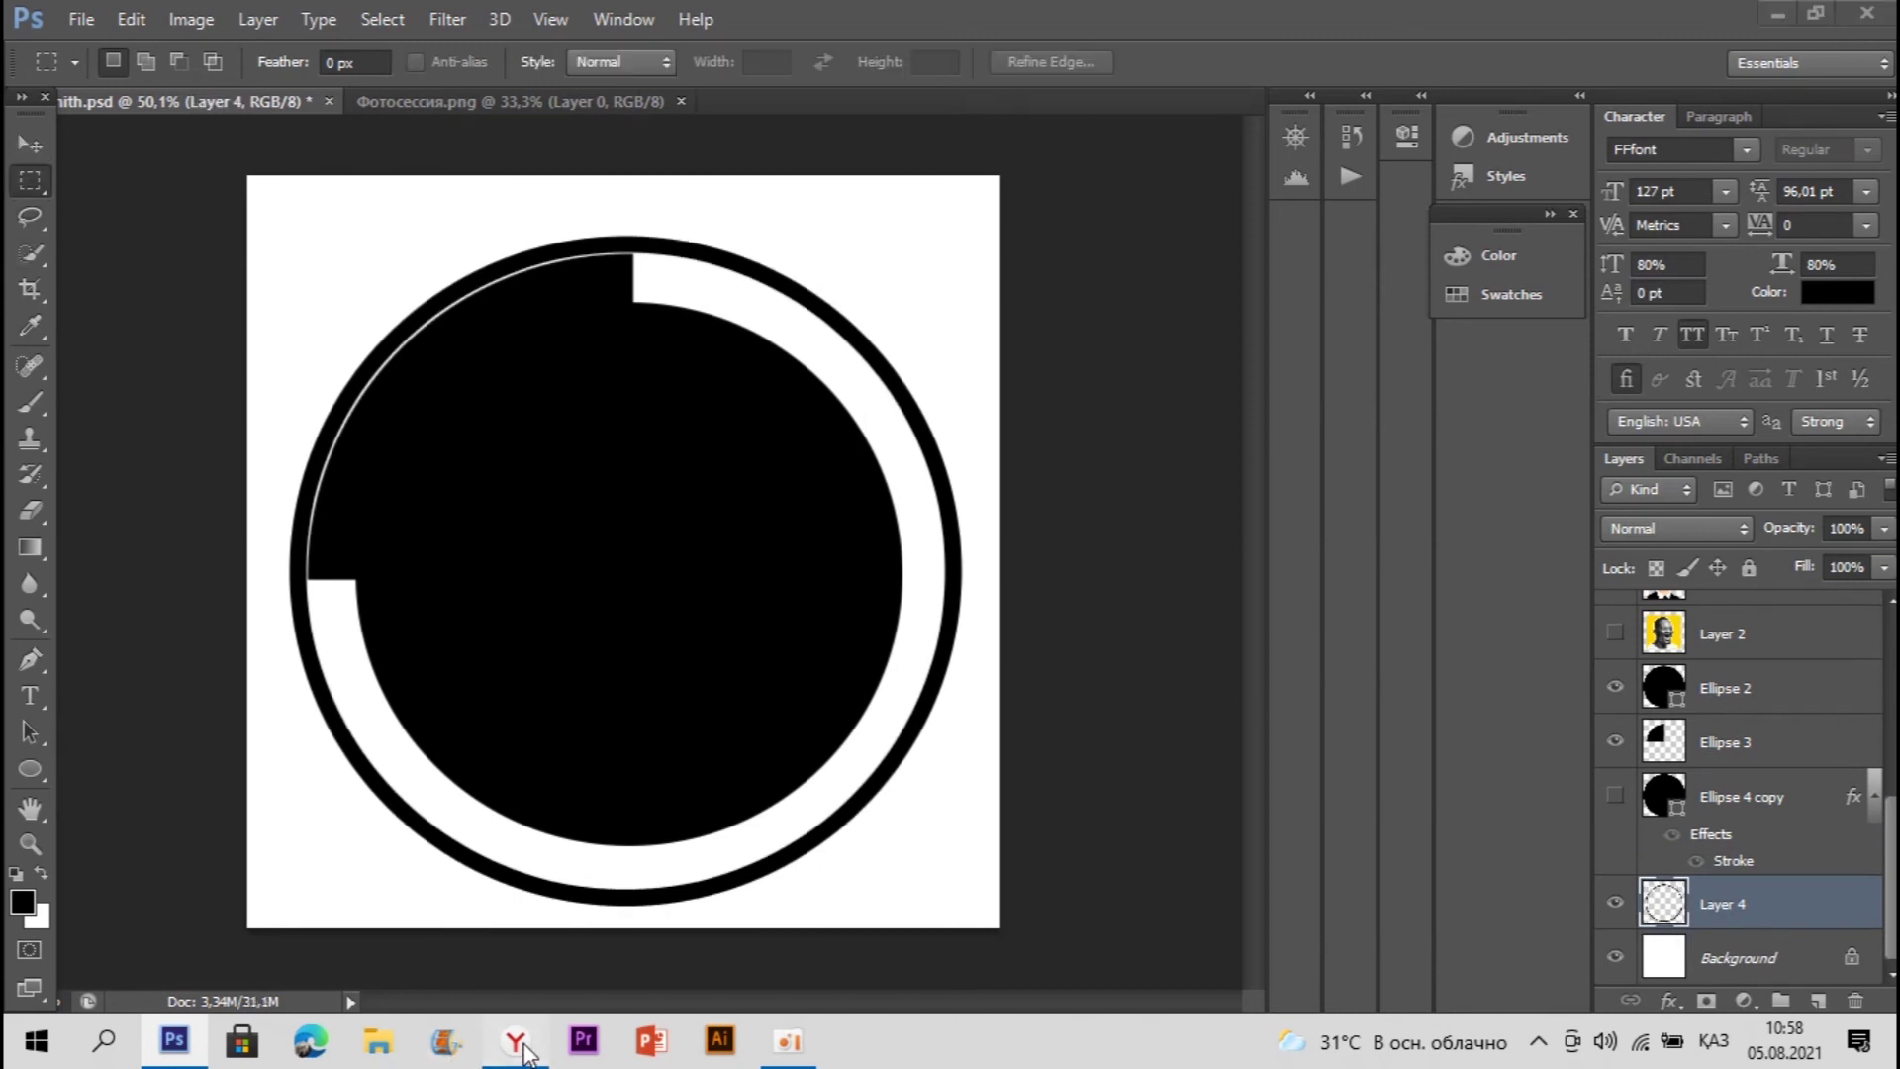
click(517, 1041)
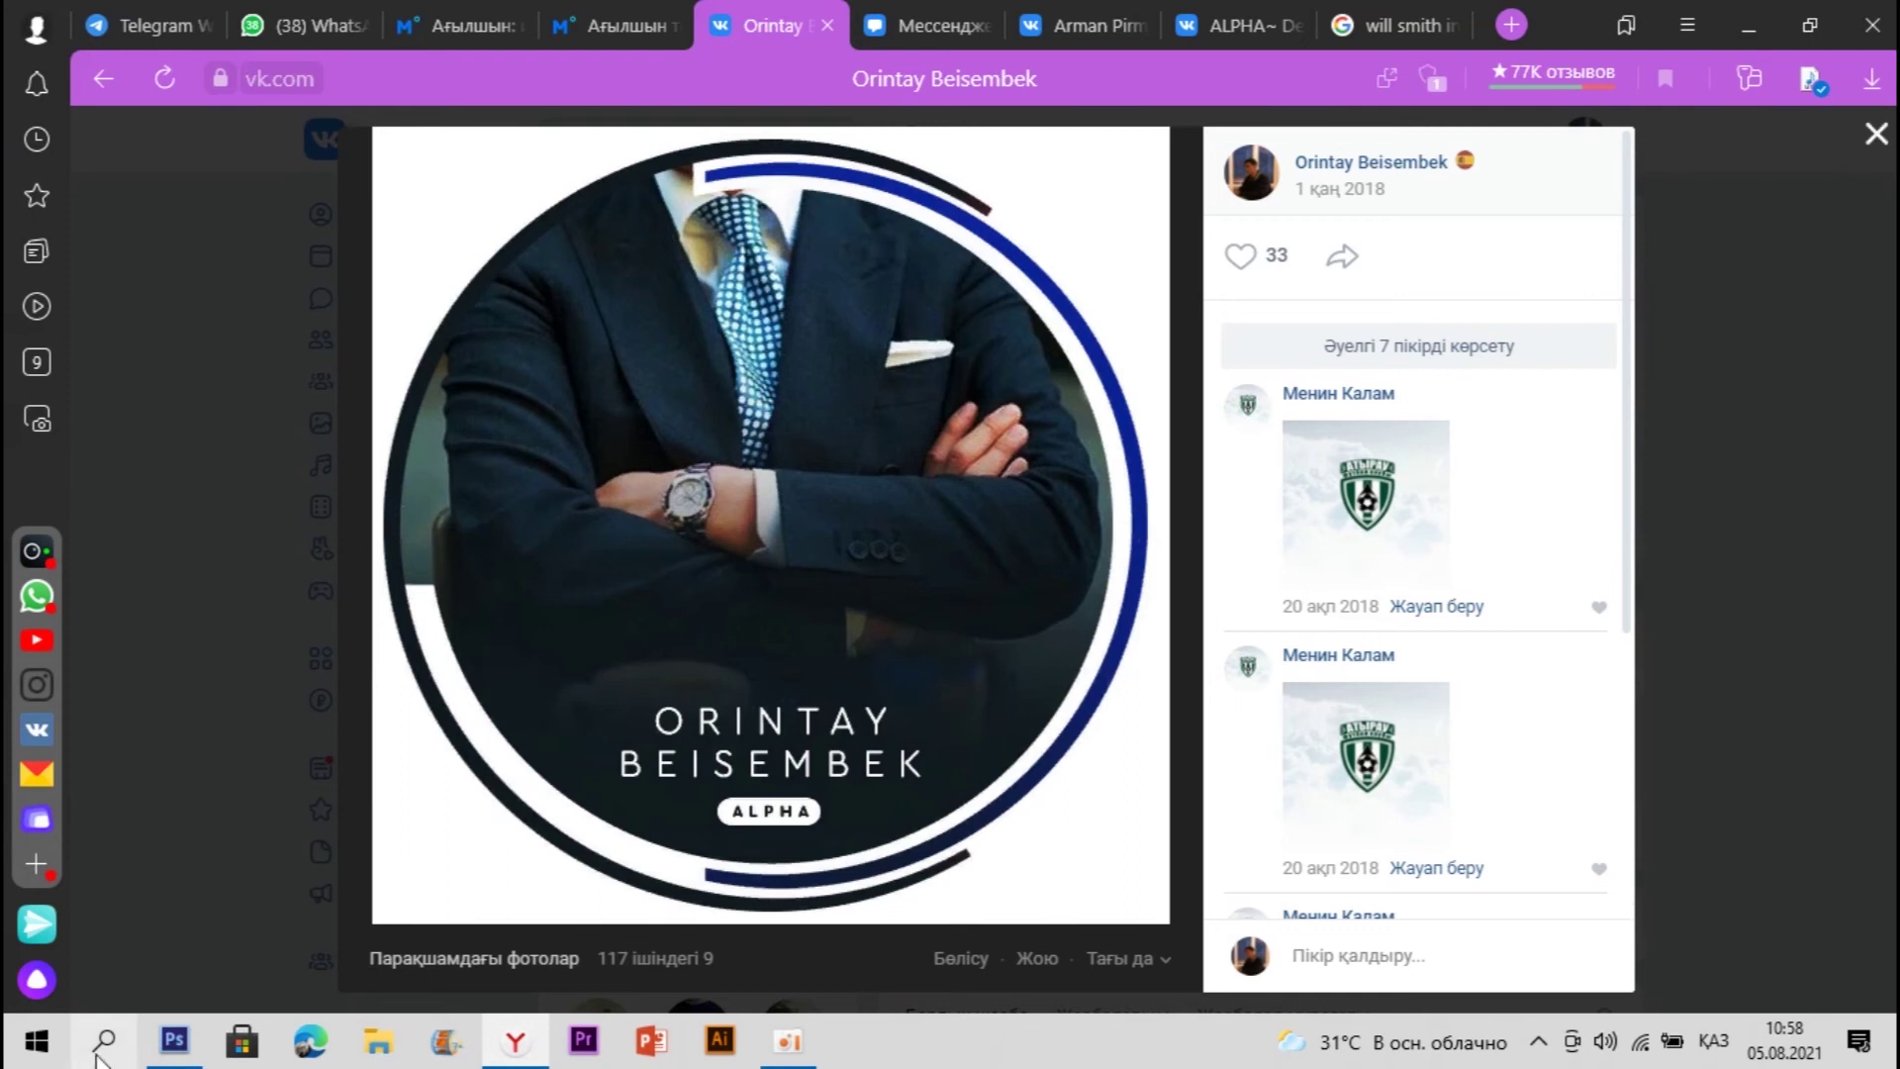
click(175, 1039)
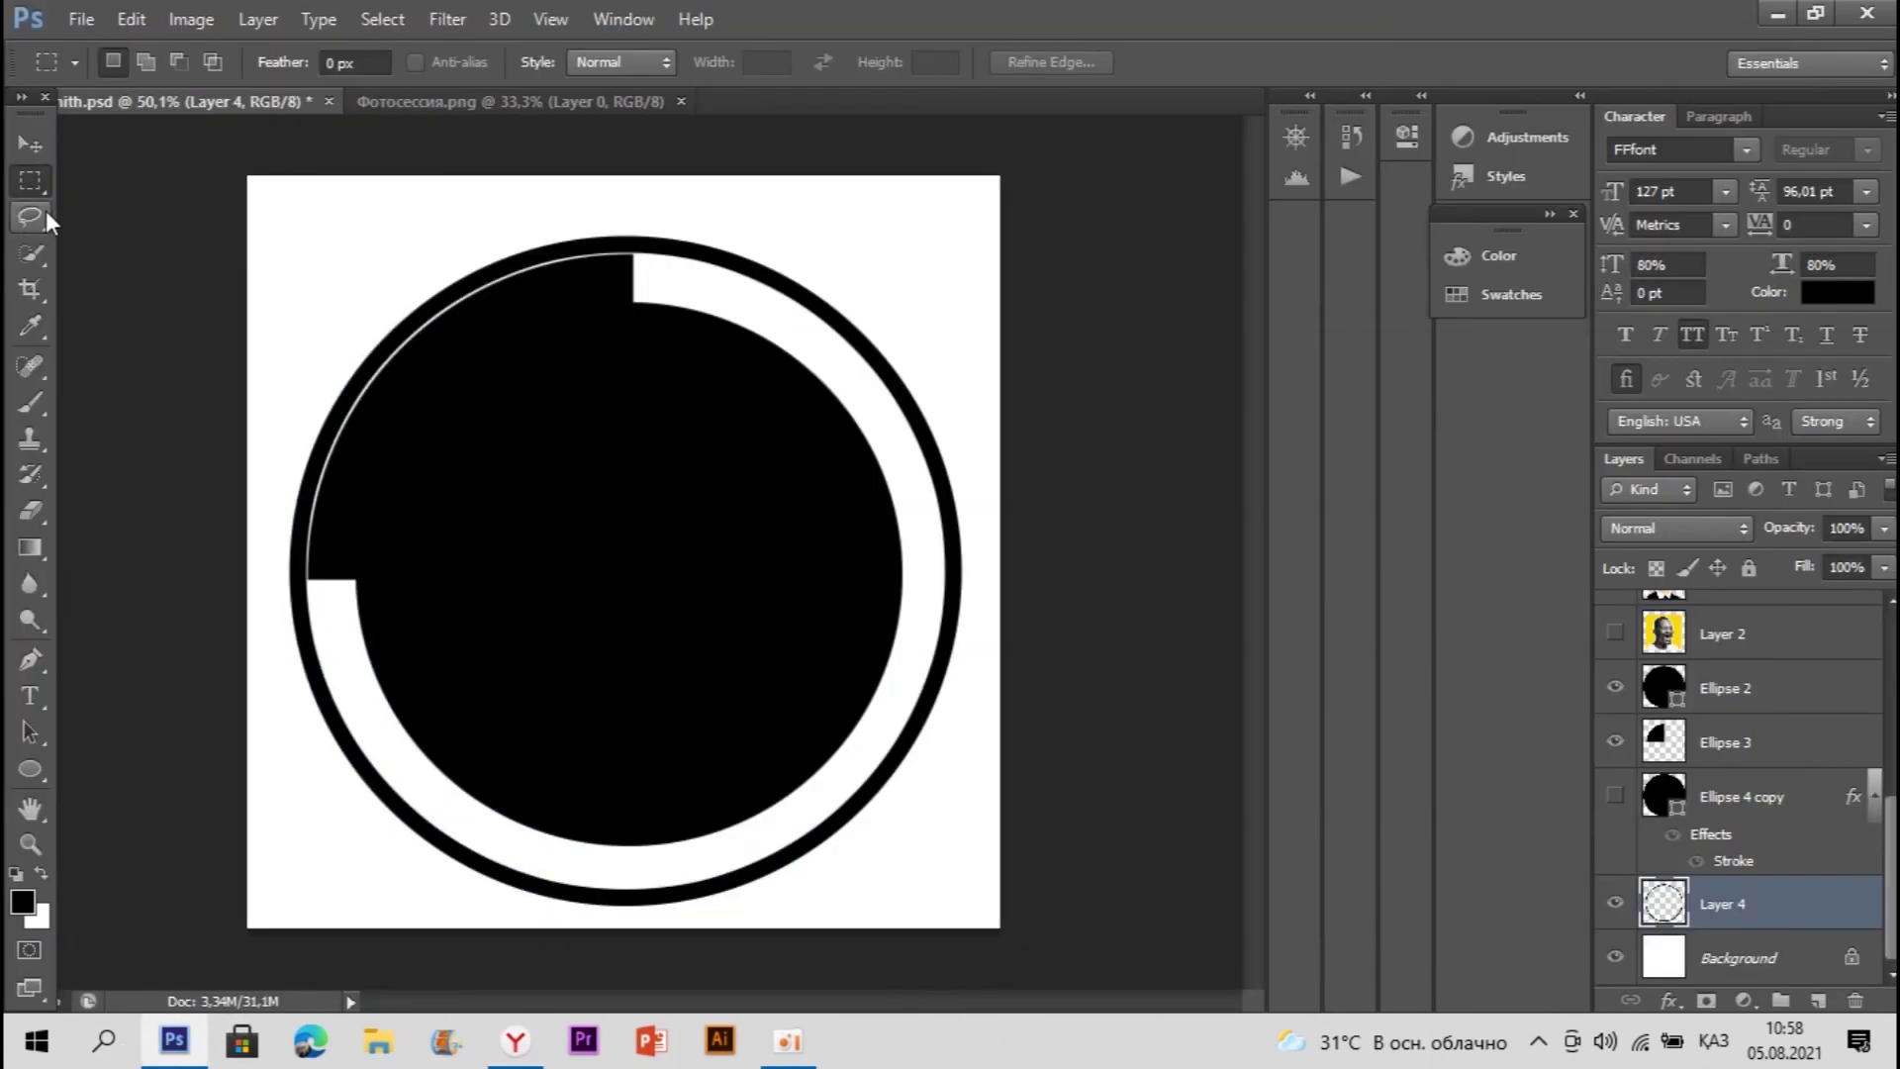
drag(494, 427, 904, 822)
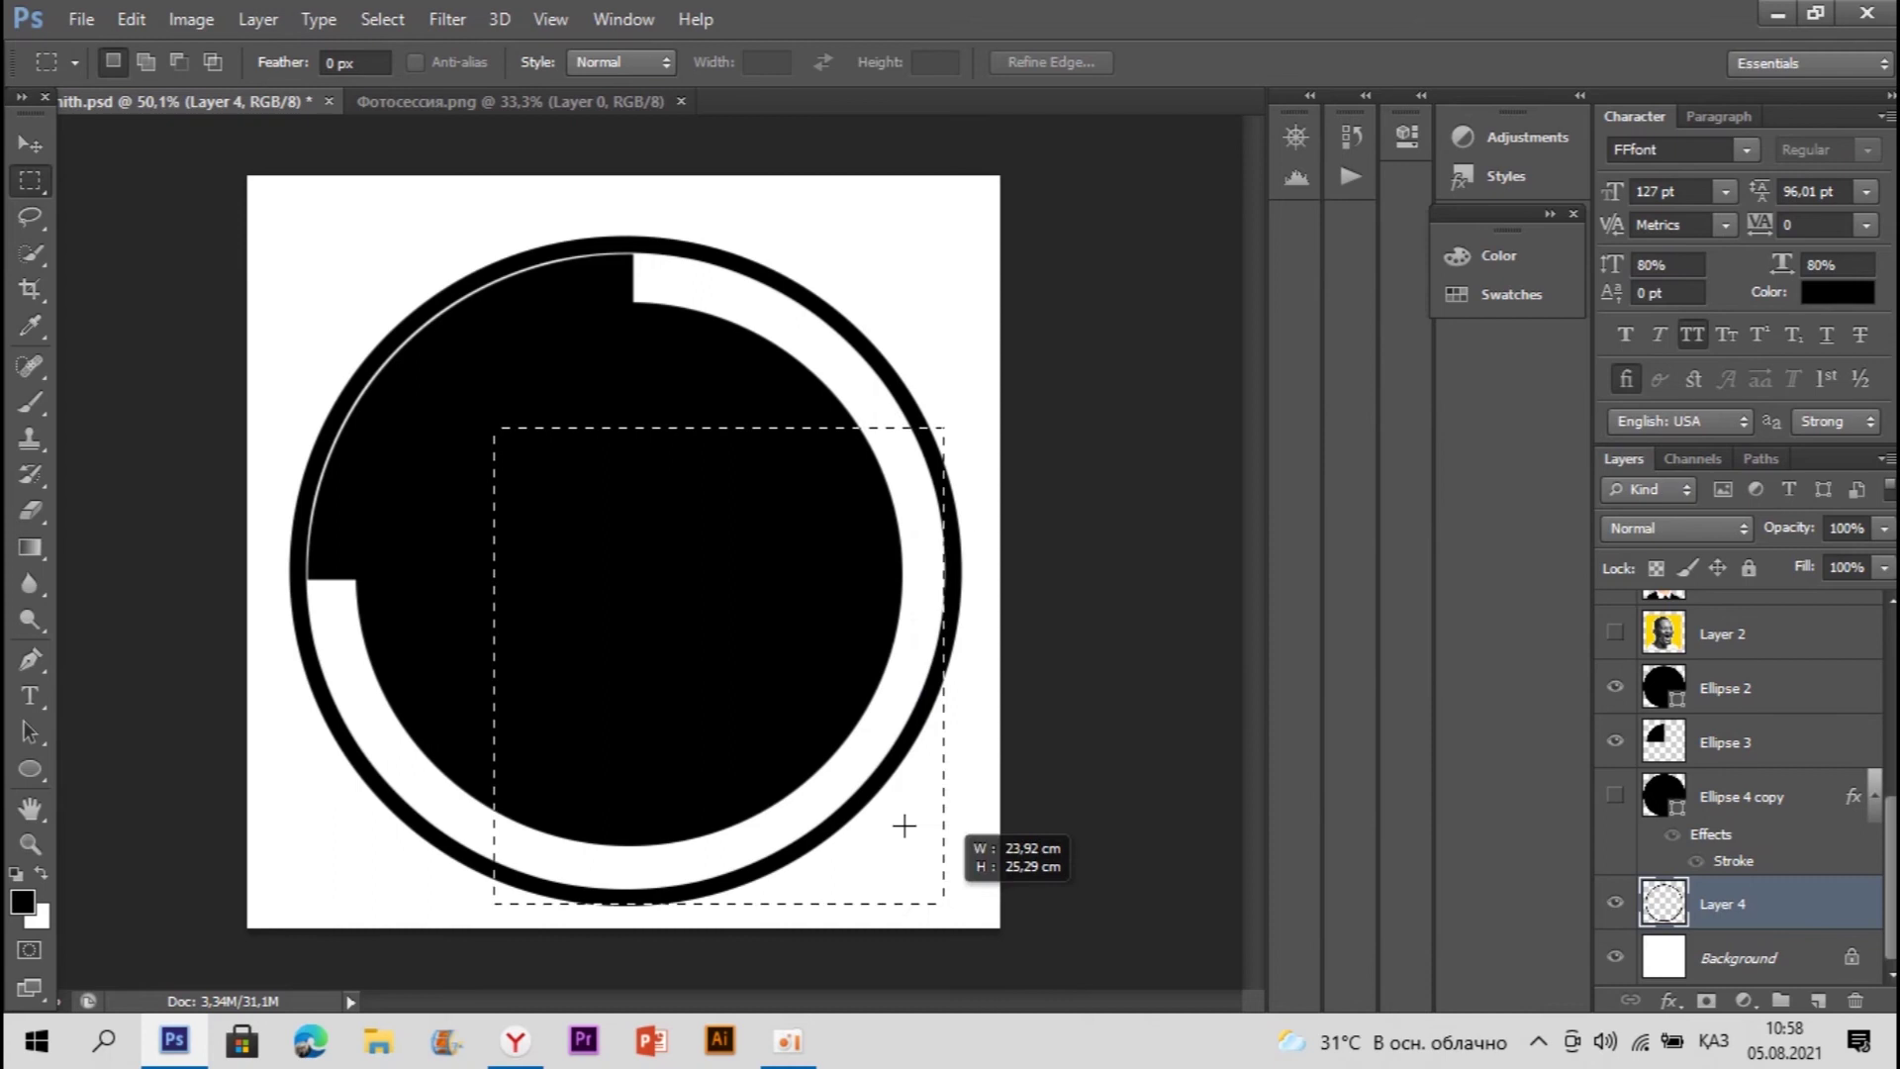
right_click(741, 422)
click(923, 779)
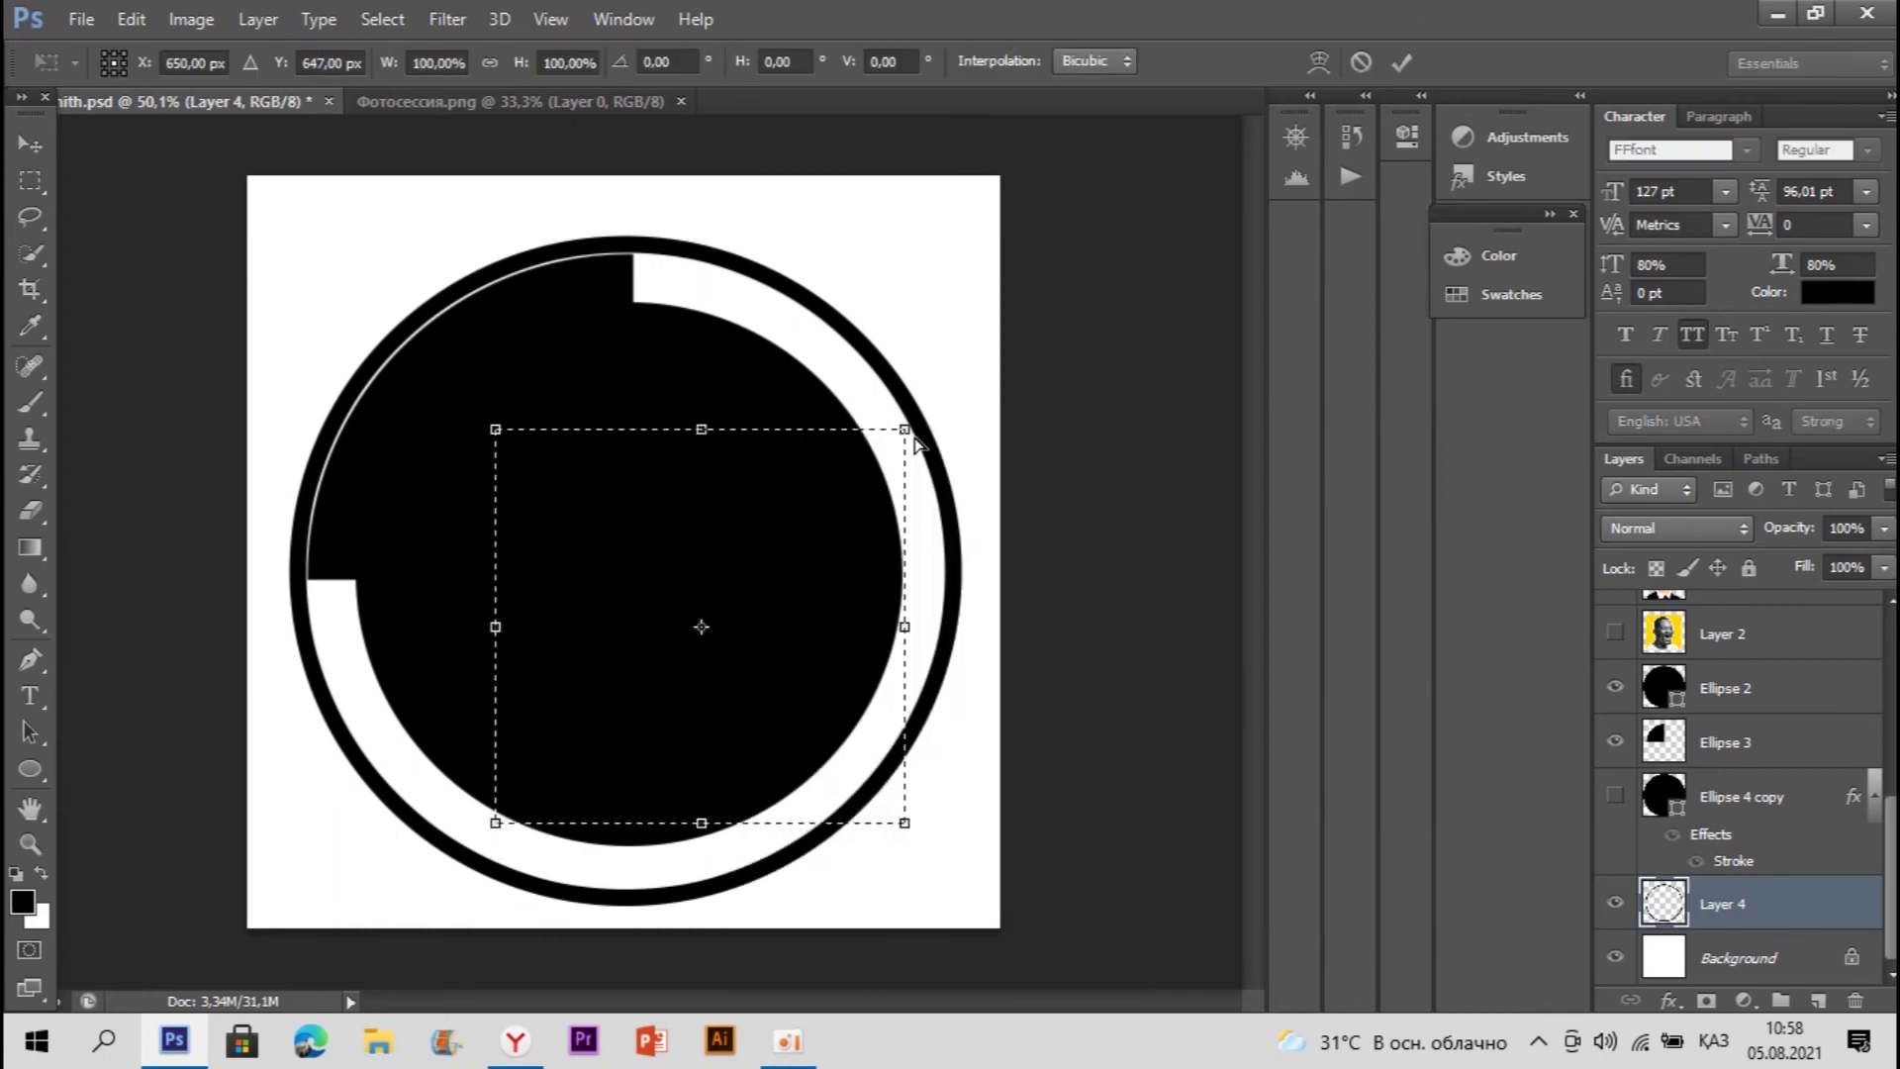
drag(903, 429, 926, 149)
drag(495, 824, 823, 982)
drag(904, 822, 1166, 816)
drag(931, 145, 989, 135)
key(Return)
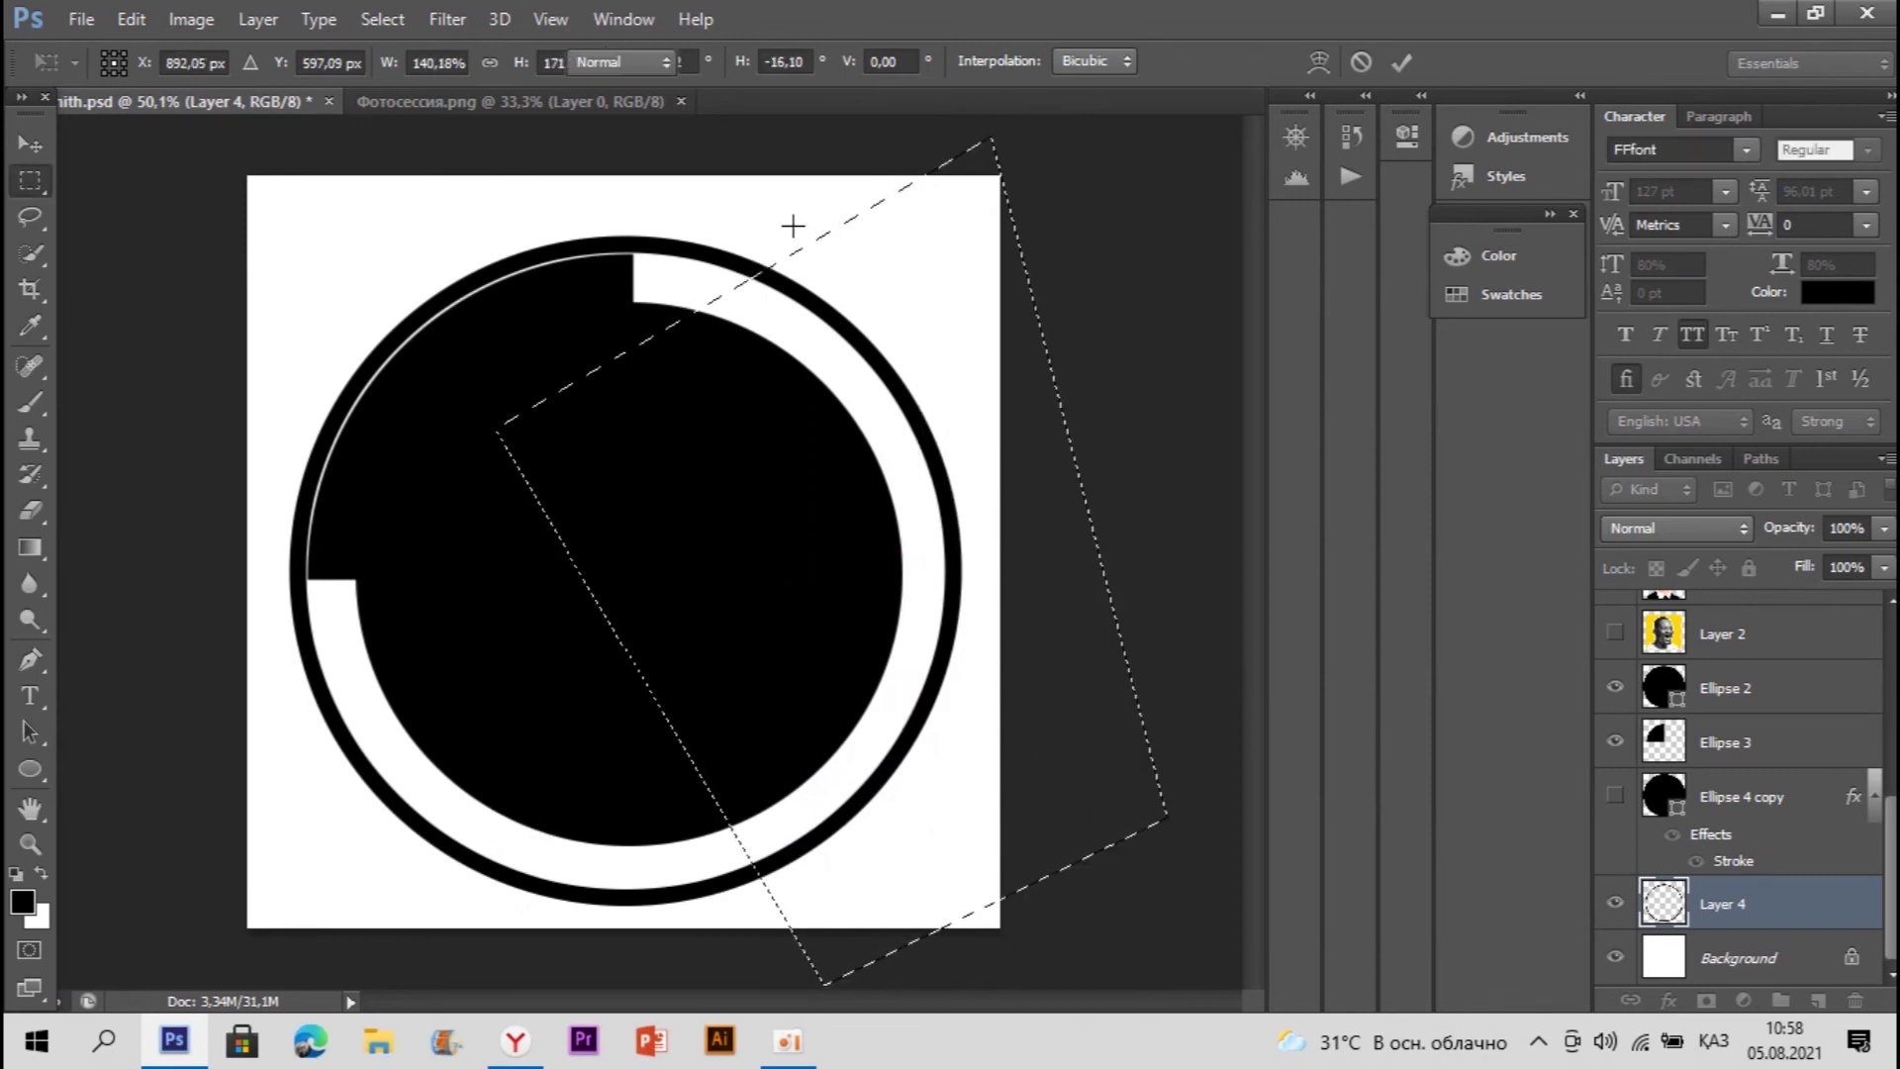
Step: Move the tilted selection over the right side of the Layer 4 ring, delete that part, and deselect
drag(770, 387, 911, 441)
key(Delete)
key(ctrl+d)
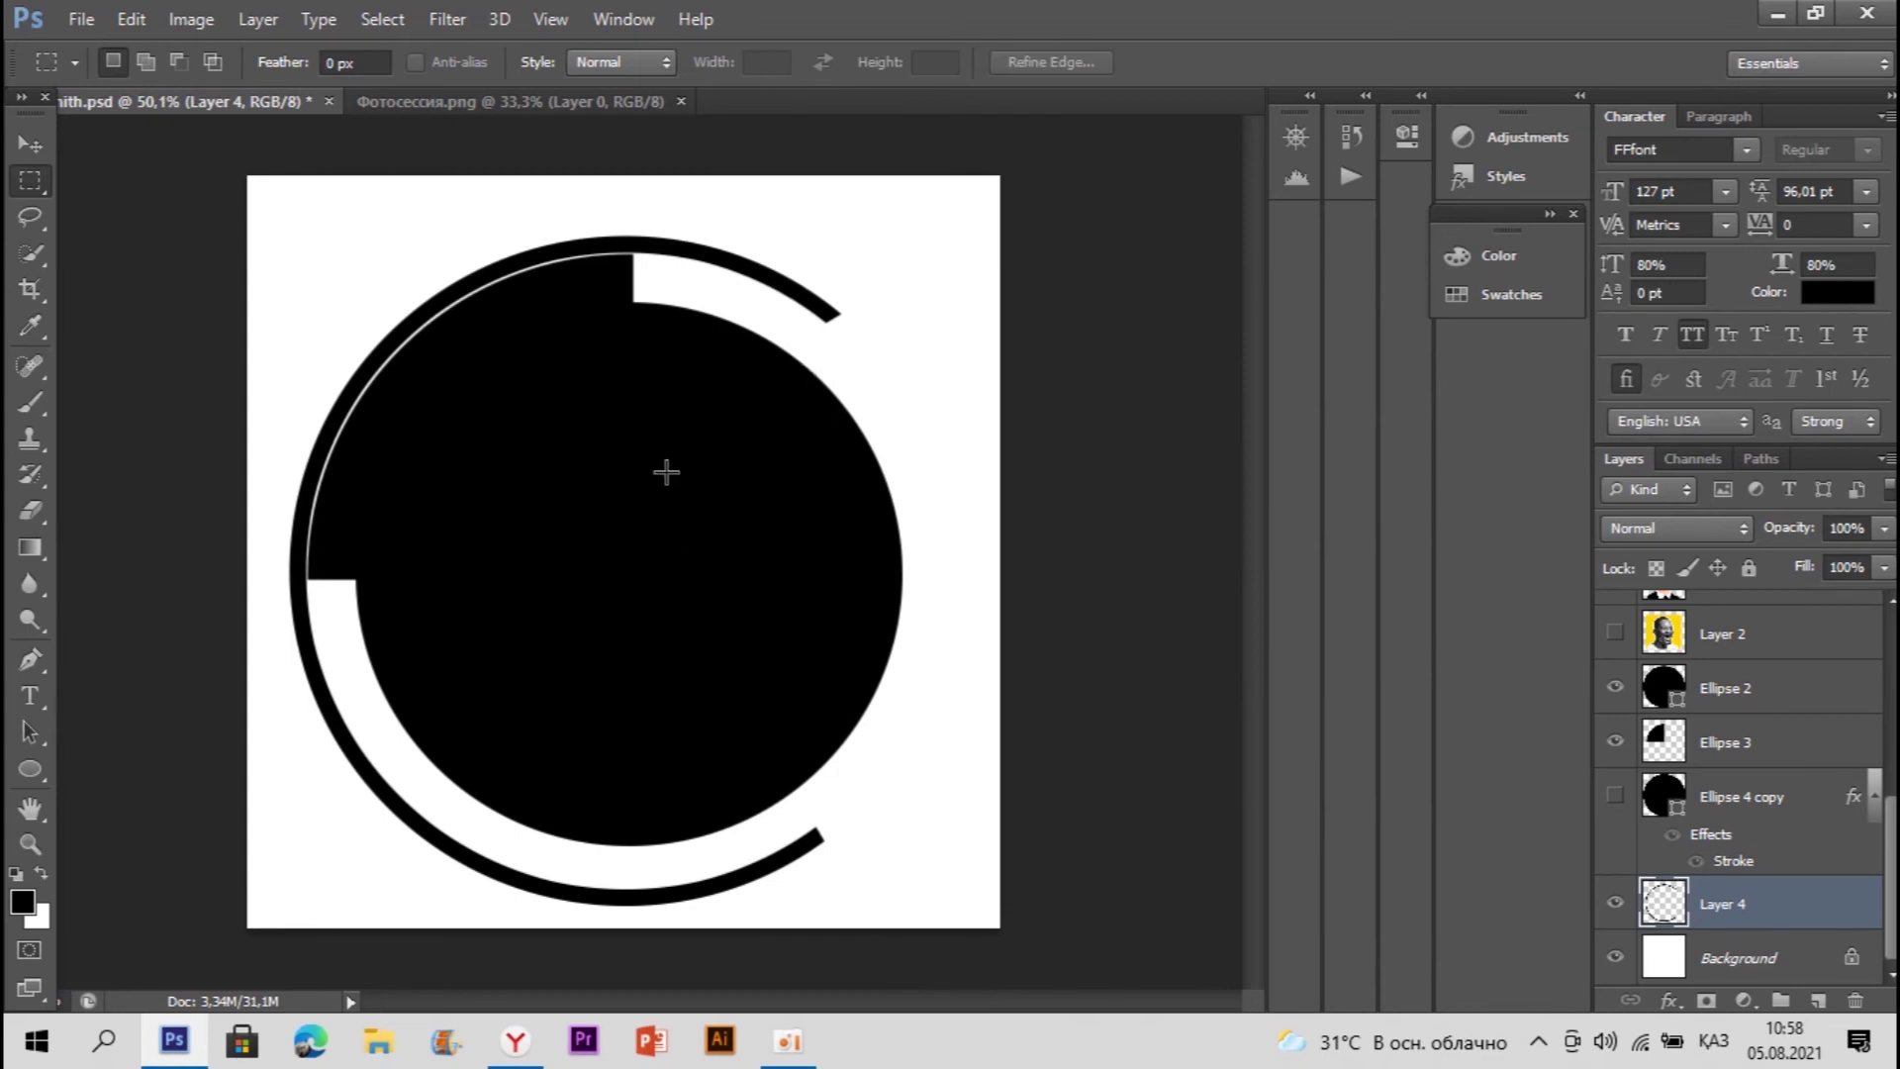
Step: Stretch the open Layer 4 ring slightly to the right to narrow its gap with the quarter arc, and apply the transform
right_click(639, 259)
click(781, 507)
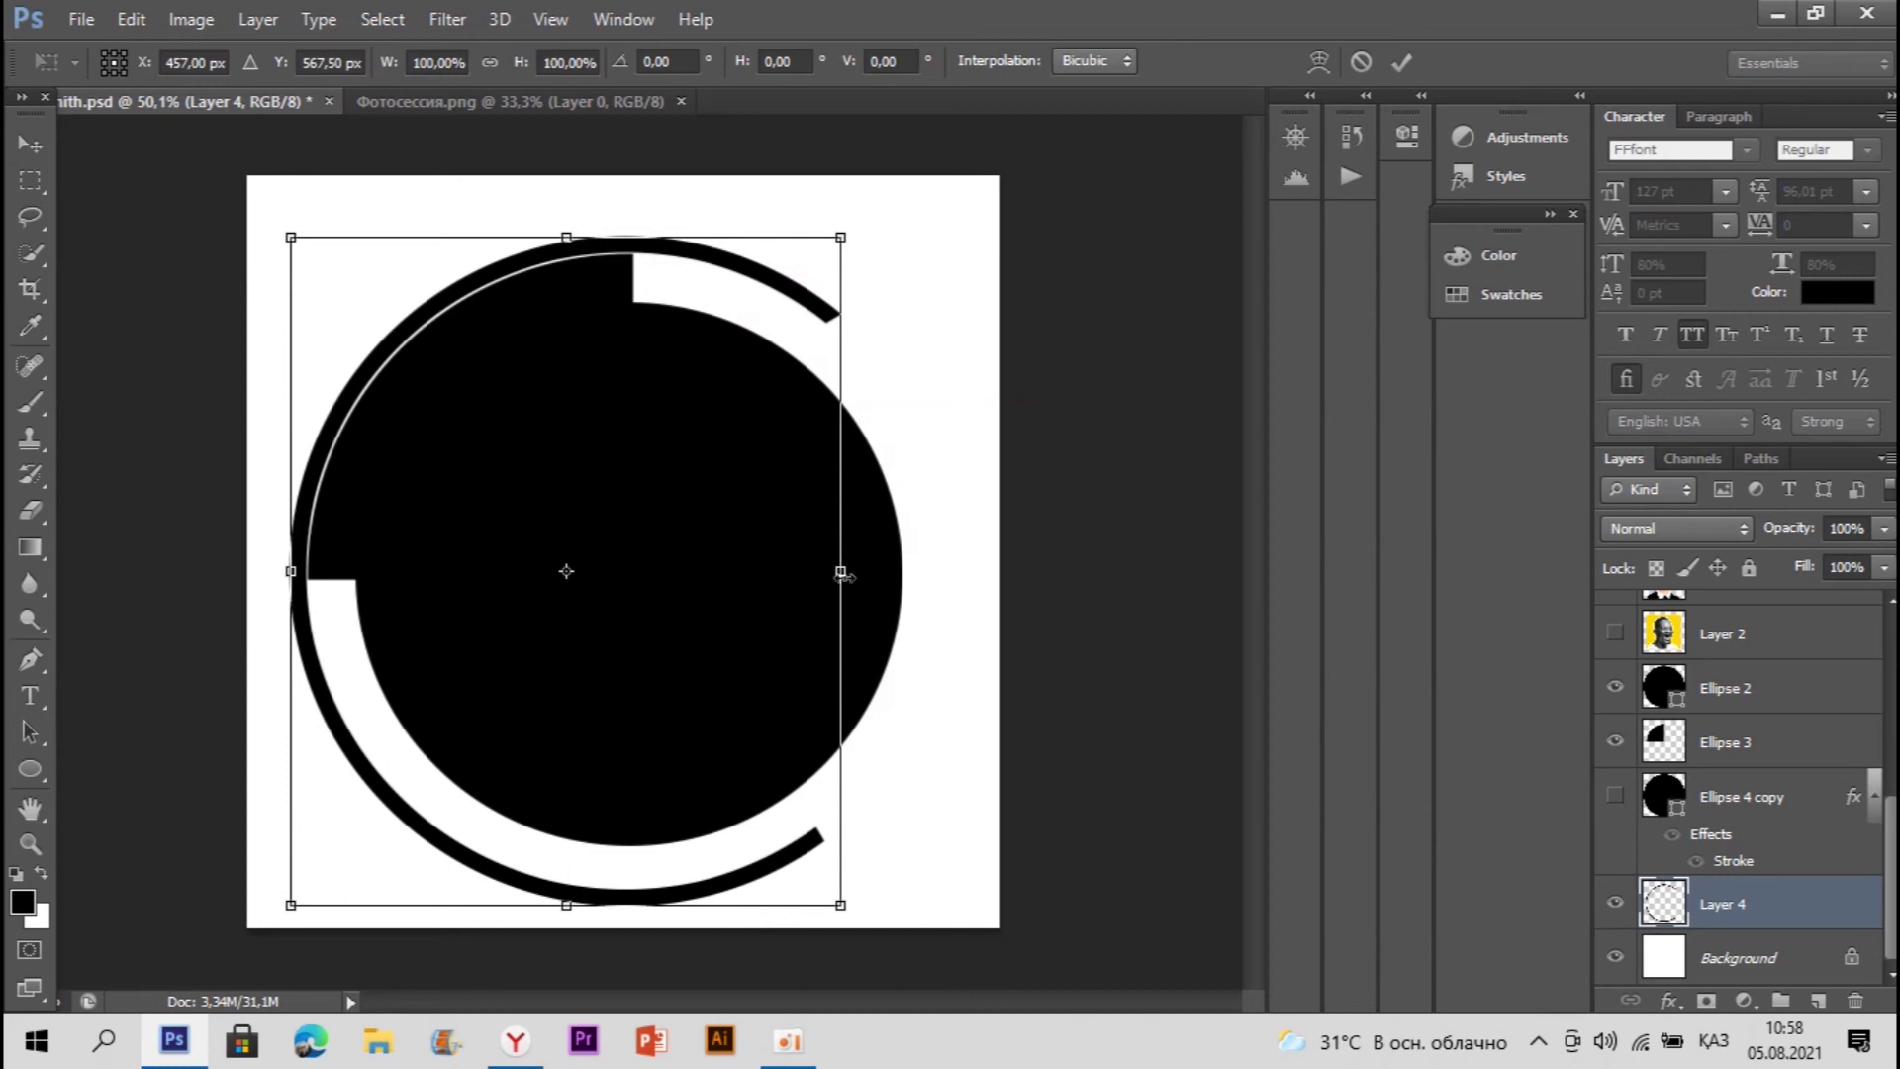
mouse_move(848, 571)
mouse_down()
mouse_move(894, 575)
mouse_move(849, 578)
mouse_up()
key(Return)
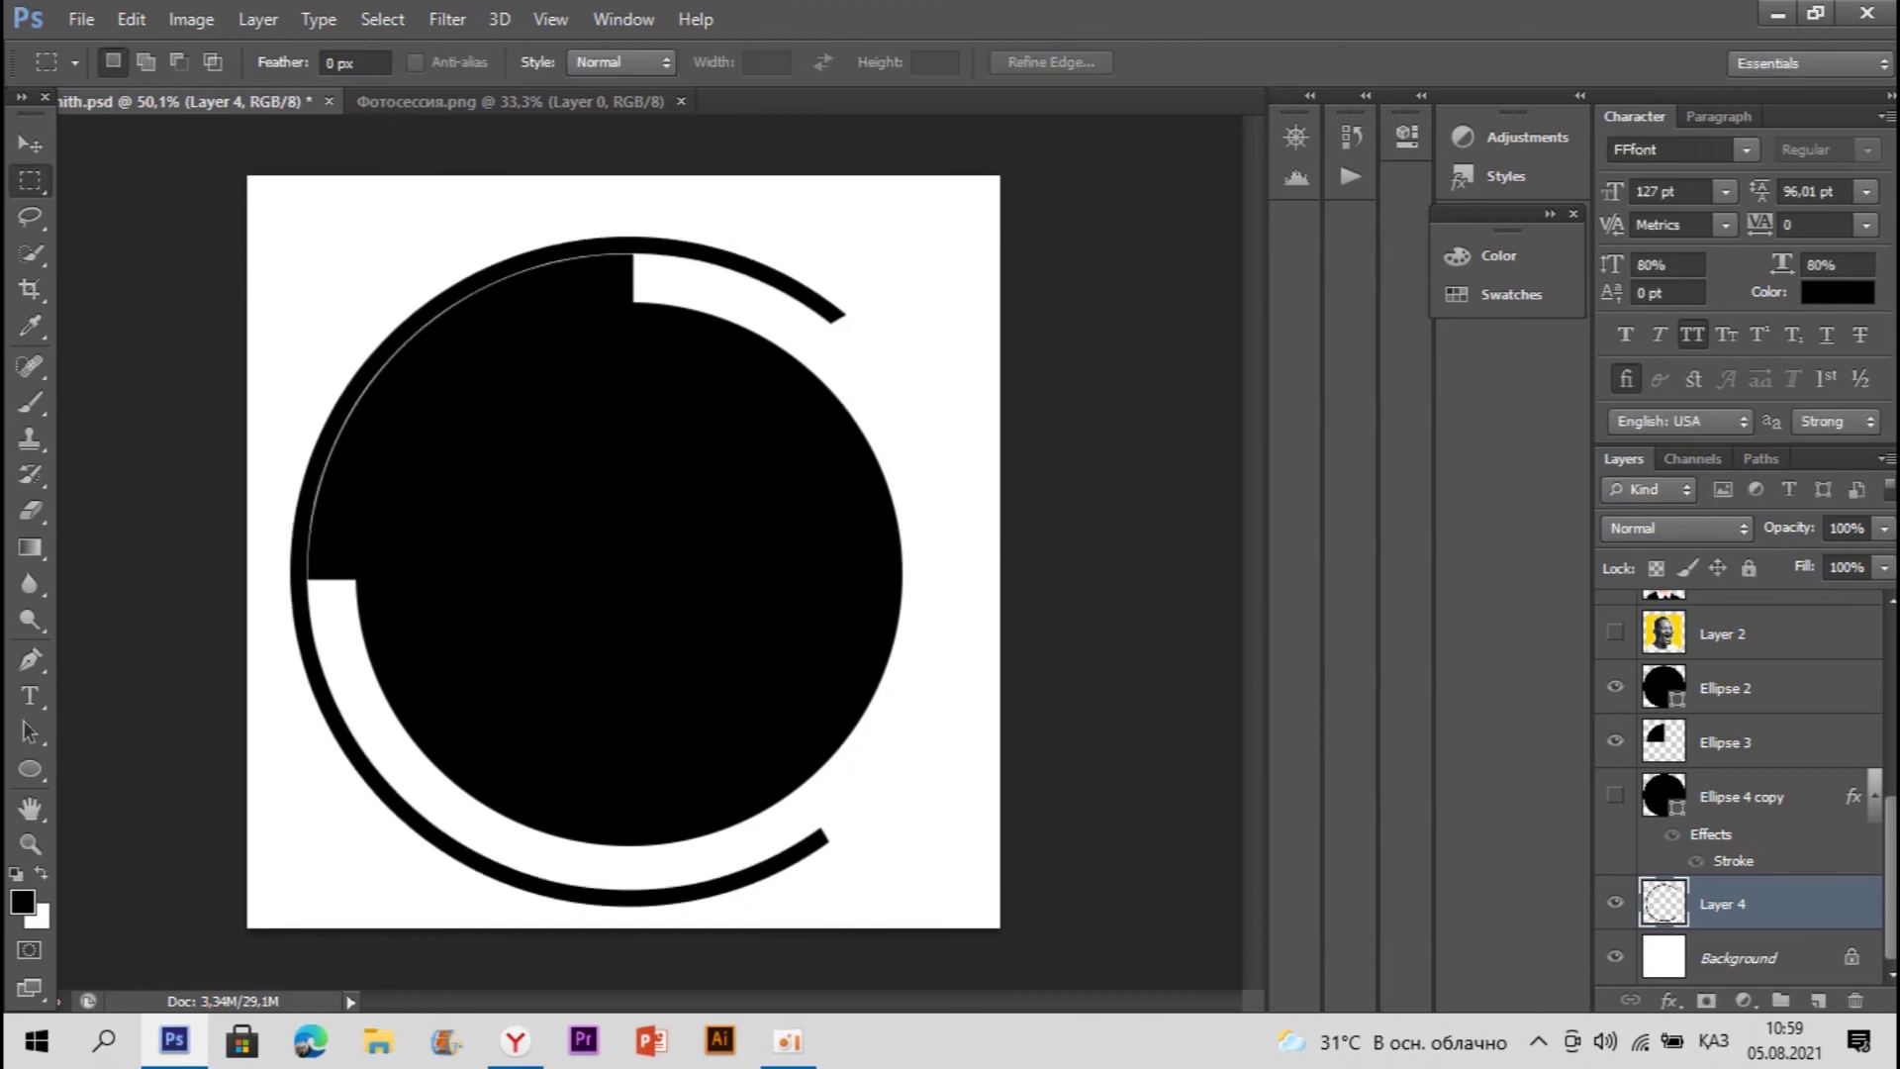
Step: Check the suit reference, make the Ellipse 4 copy layer visible and rasterize it
click(524, 1062)
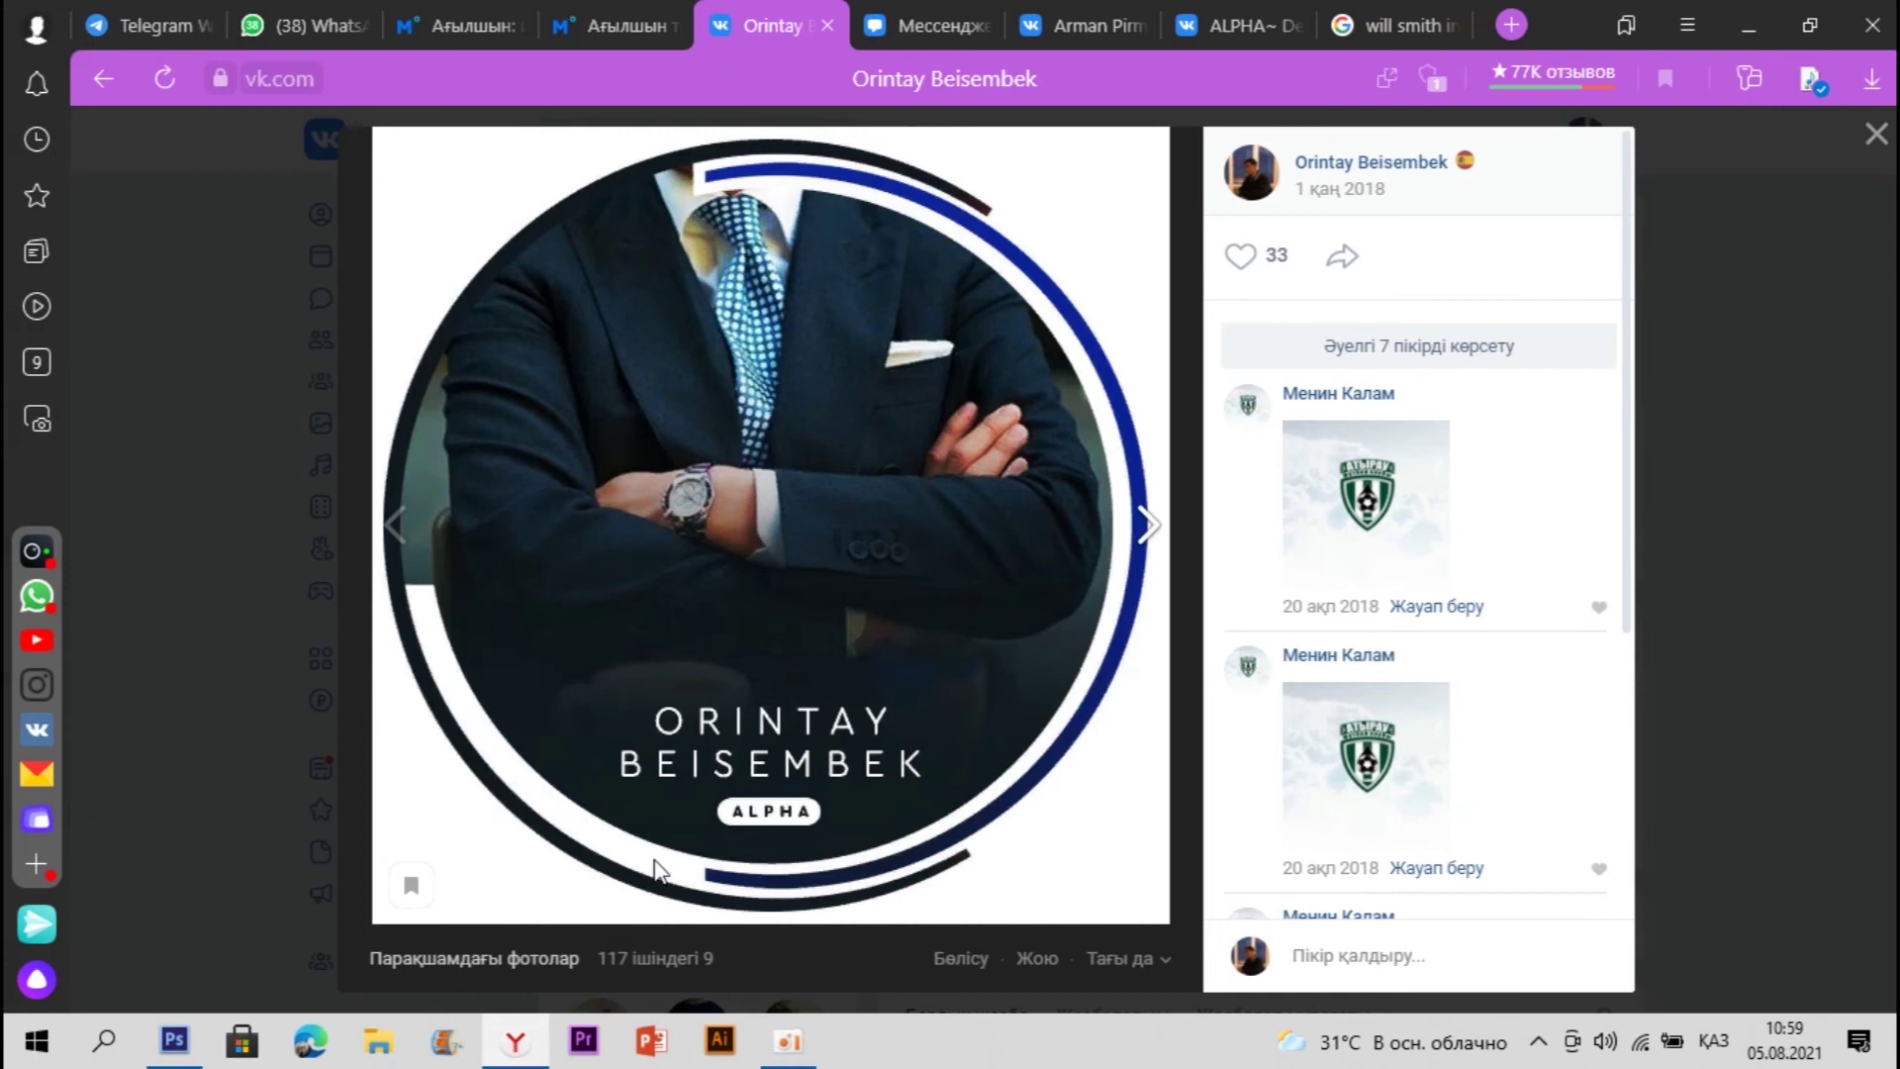
click(515, 1041)
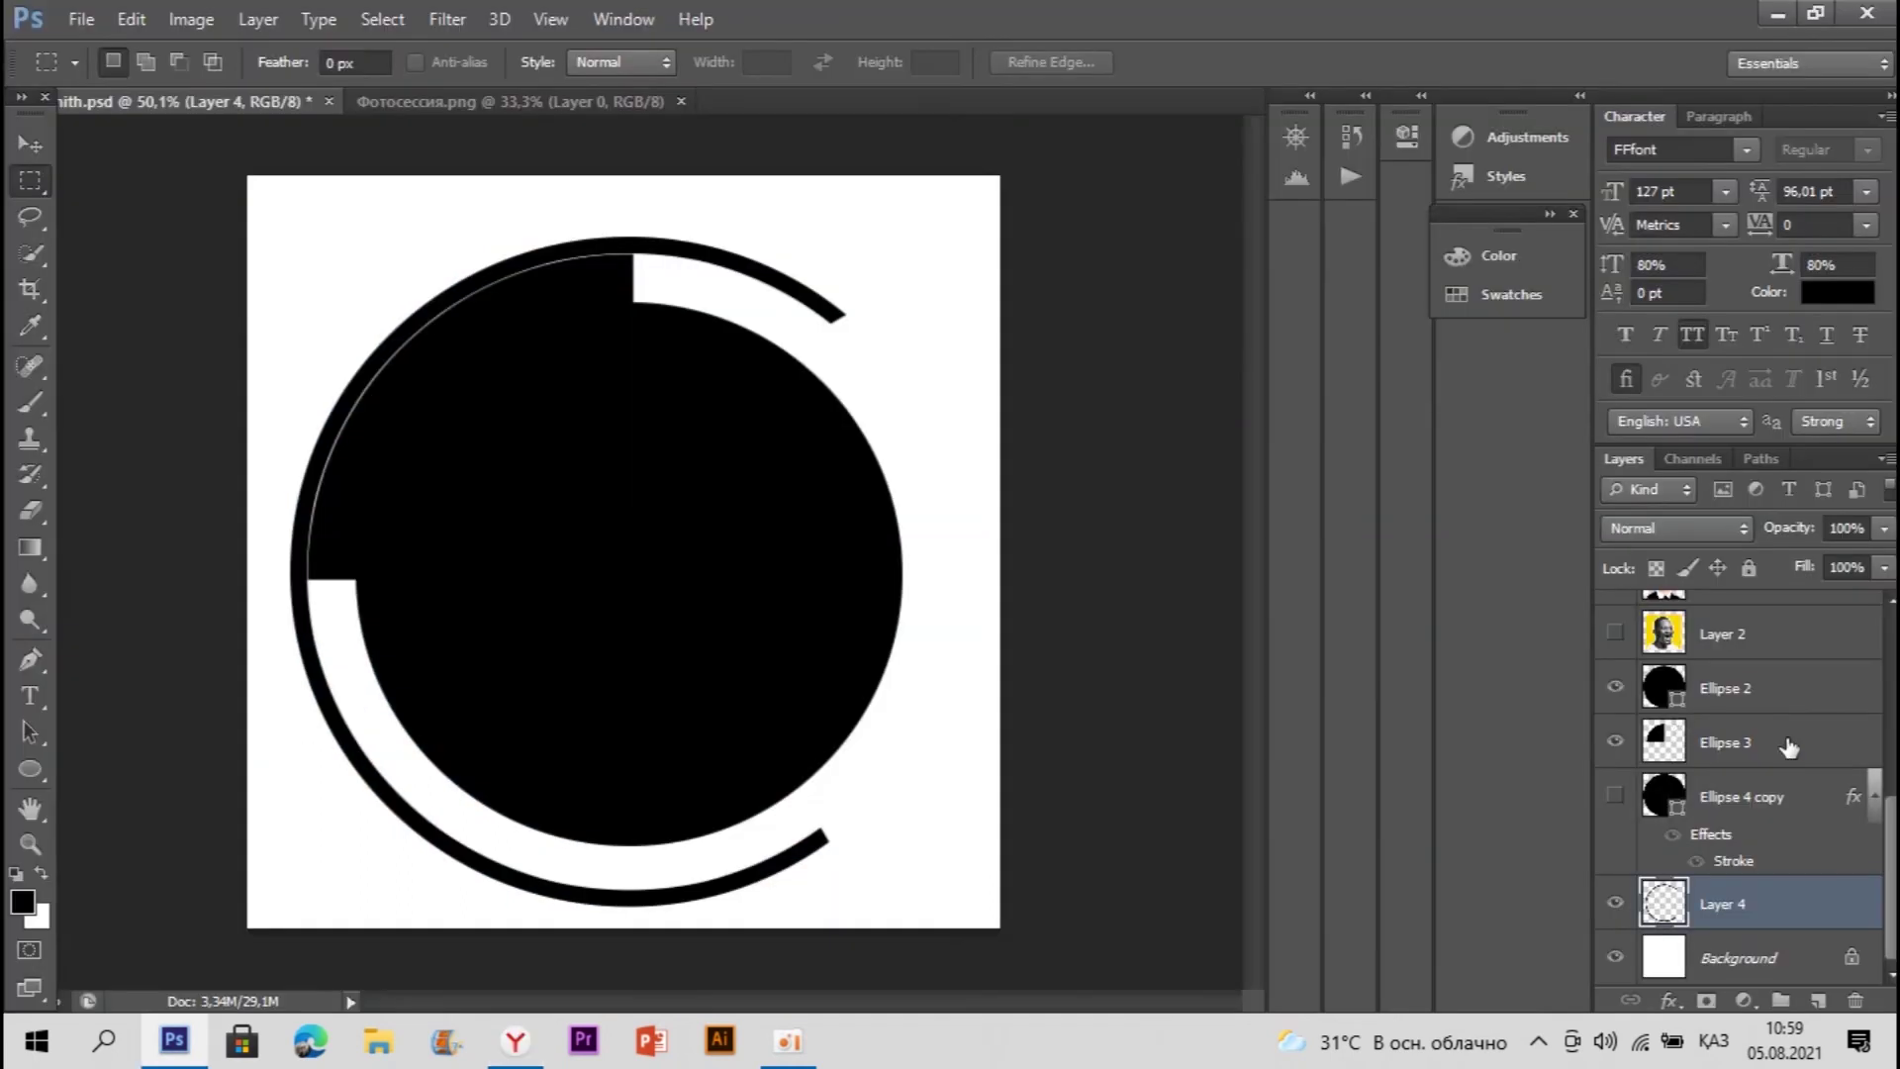
click(1776, 817)
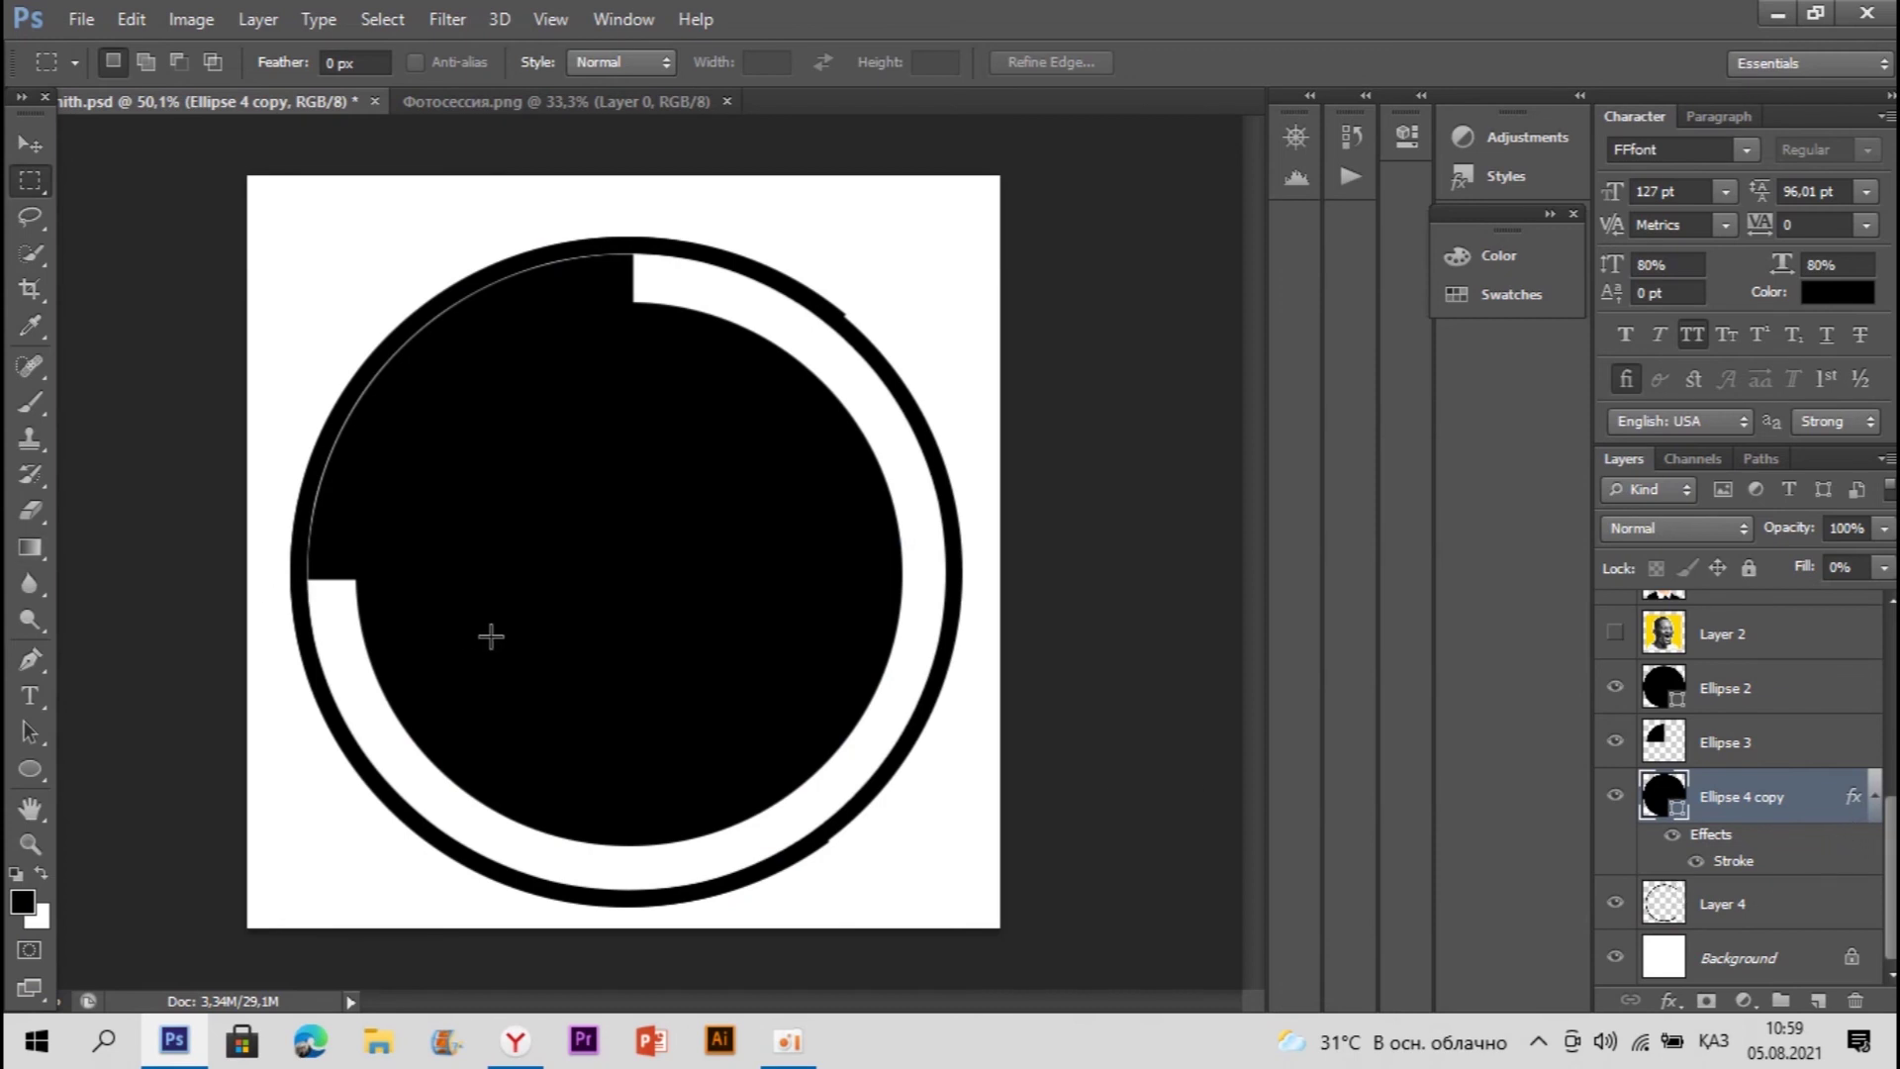
click(30, 511)
click(920, 436)
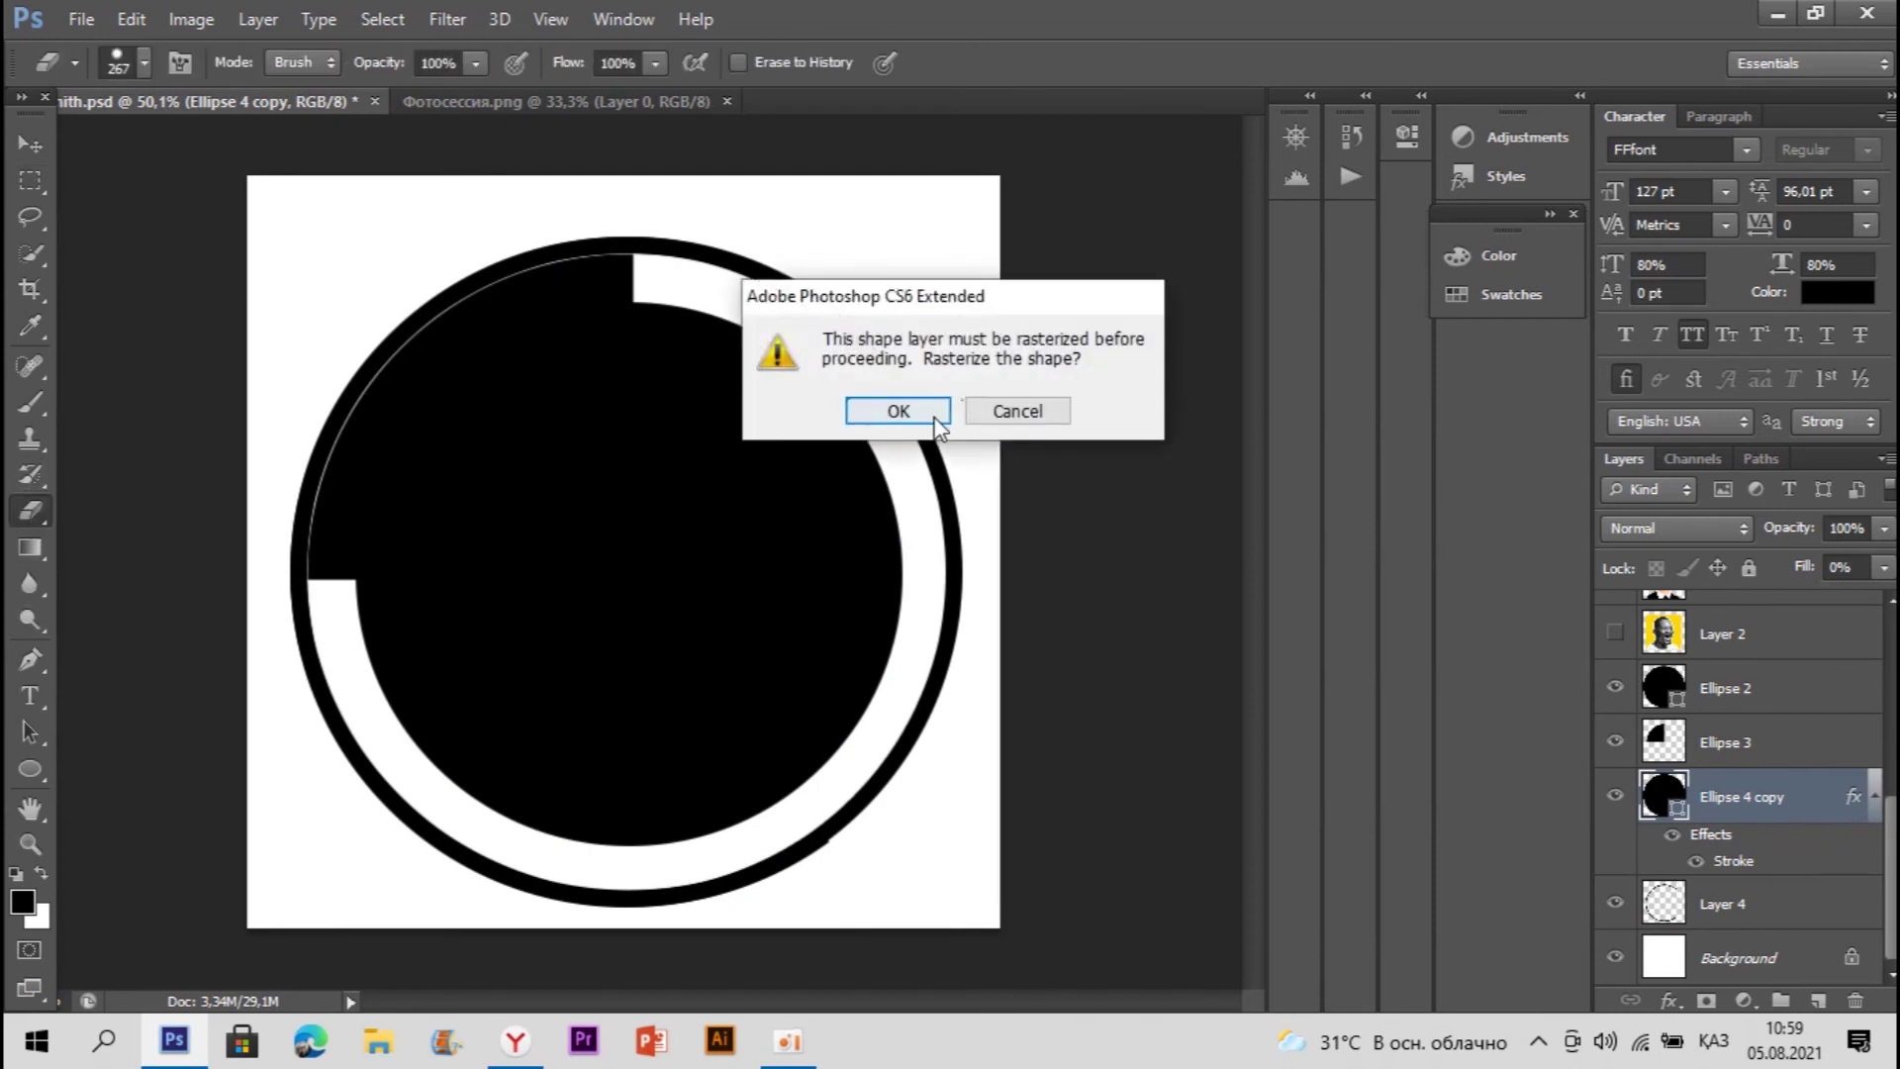
click(936, 423)
key(l)
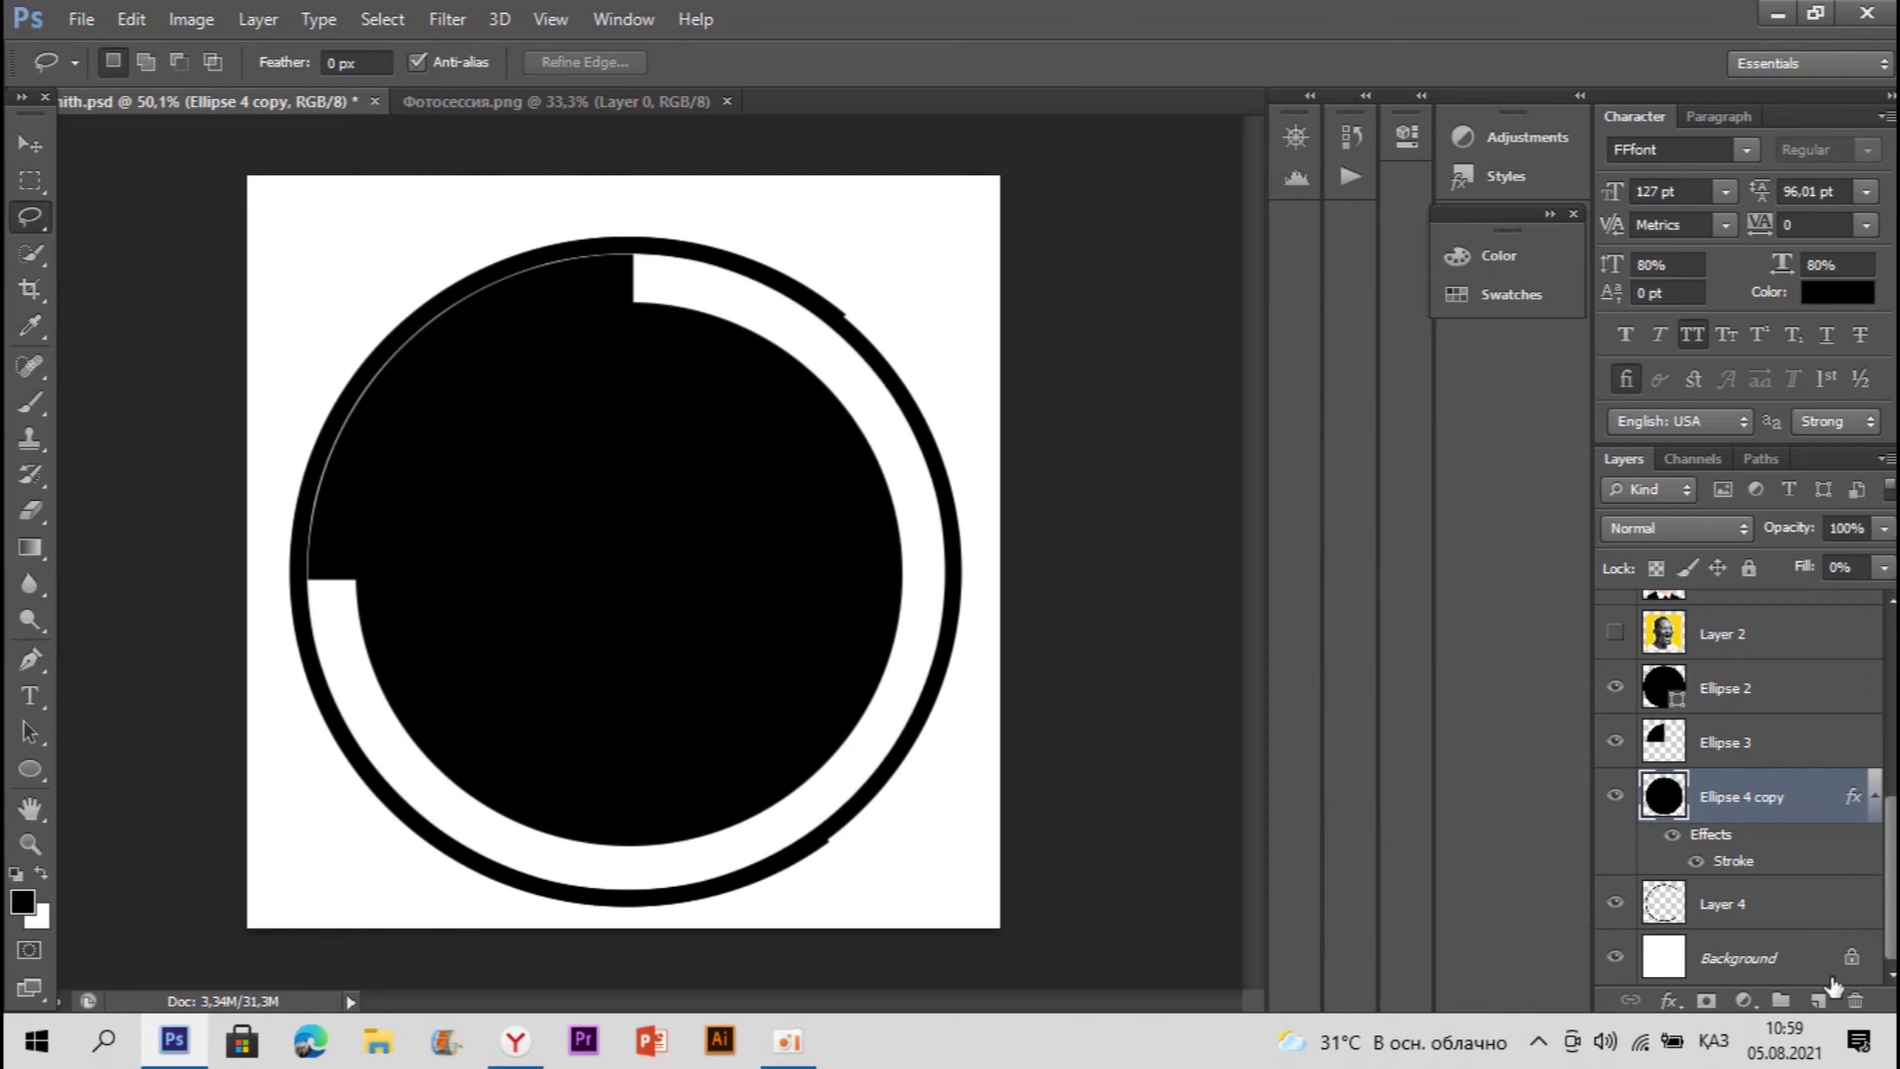
Step: Add a new empty layer and merge it with the Ellipse 4 copy ring
click(1826, 1002)
shift+click(1789, 856)
right_click(1702, 851)
click(1633, 812)
Step: Scale the Layer 5 ring about its centre to about 91% so it sits inside the Layer 4 ring, and apply
right_click(771, 362)
click(920, 606)
drag(972, 901, 933, 875)
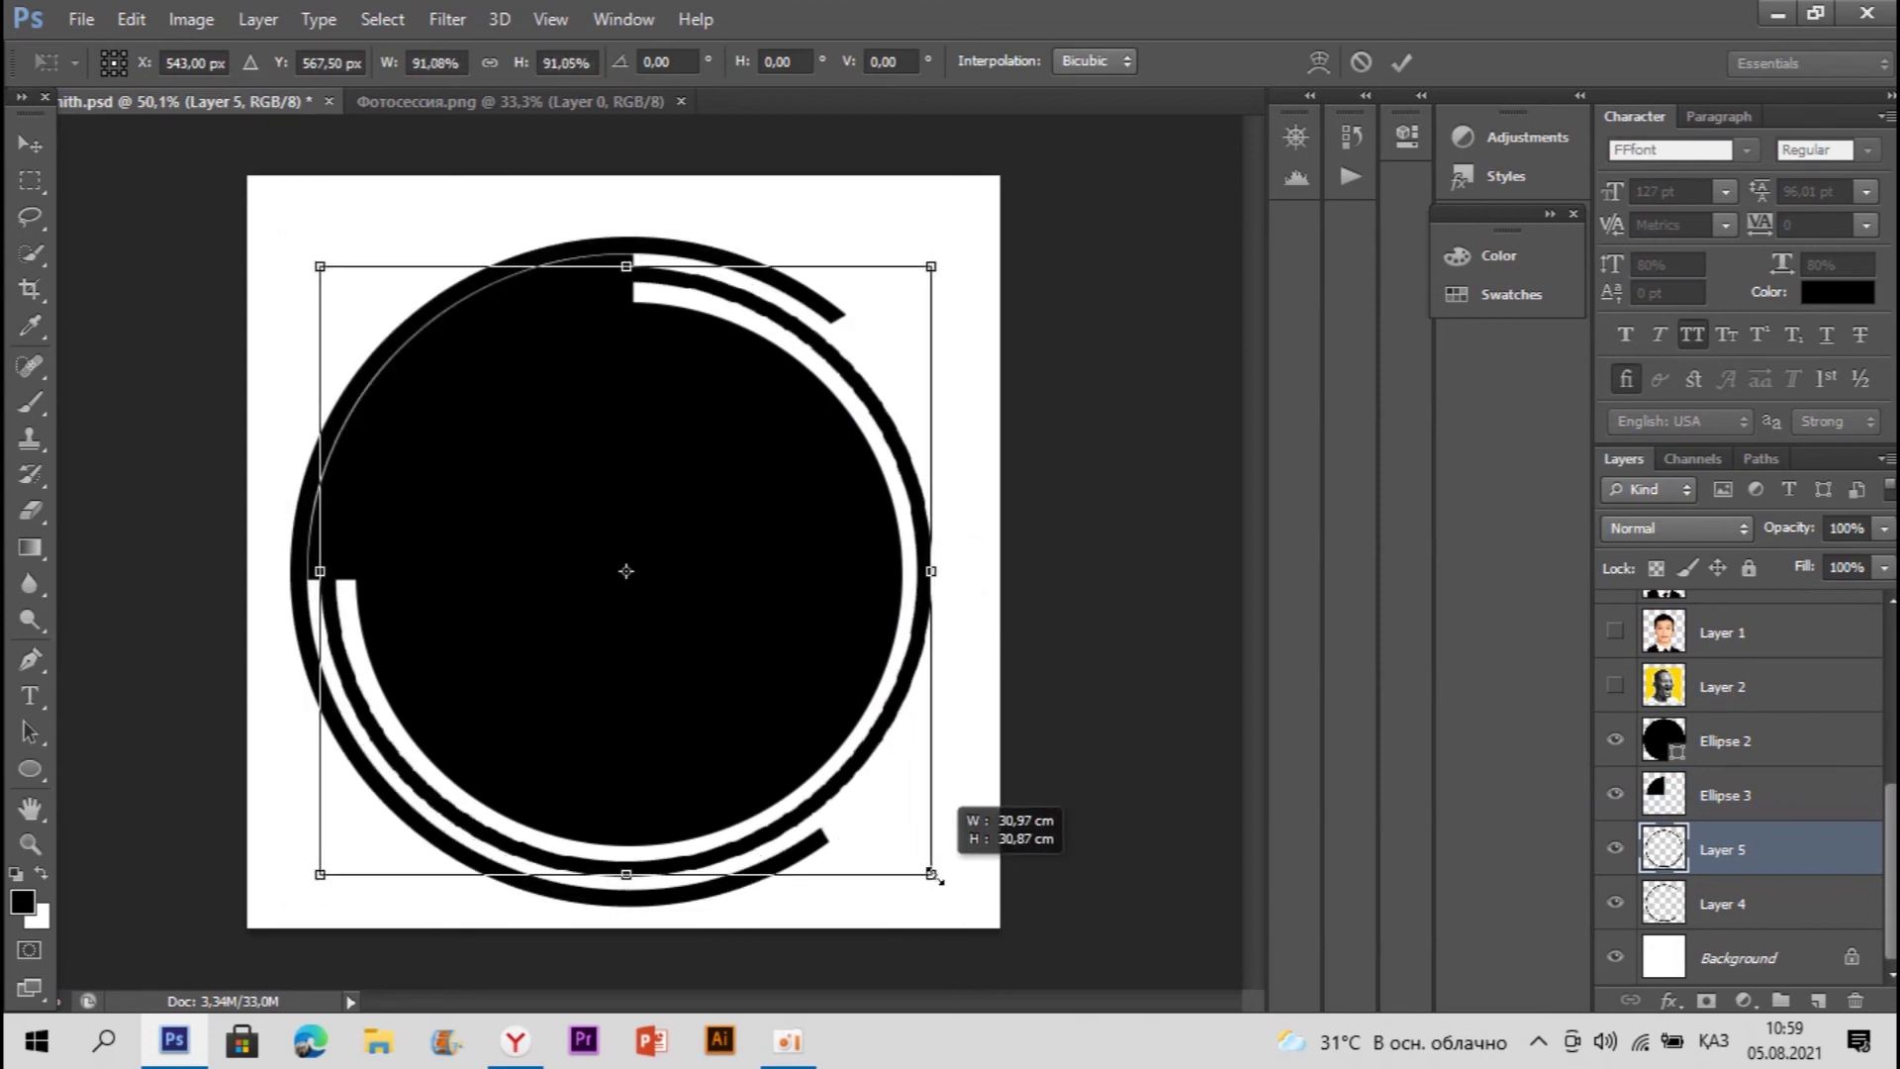
drag(933, 875, 932, 875)
click(131, 19)
click(188, 18)
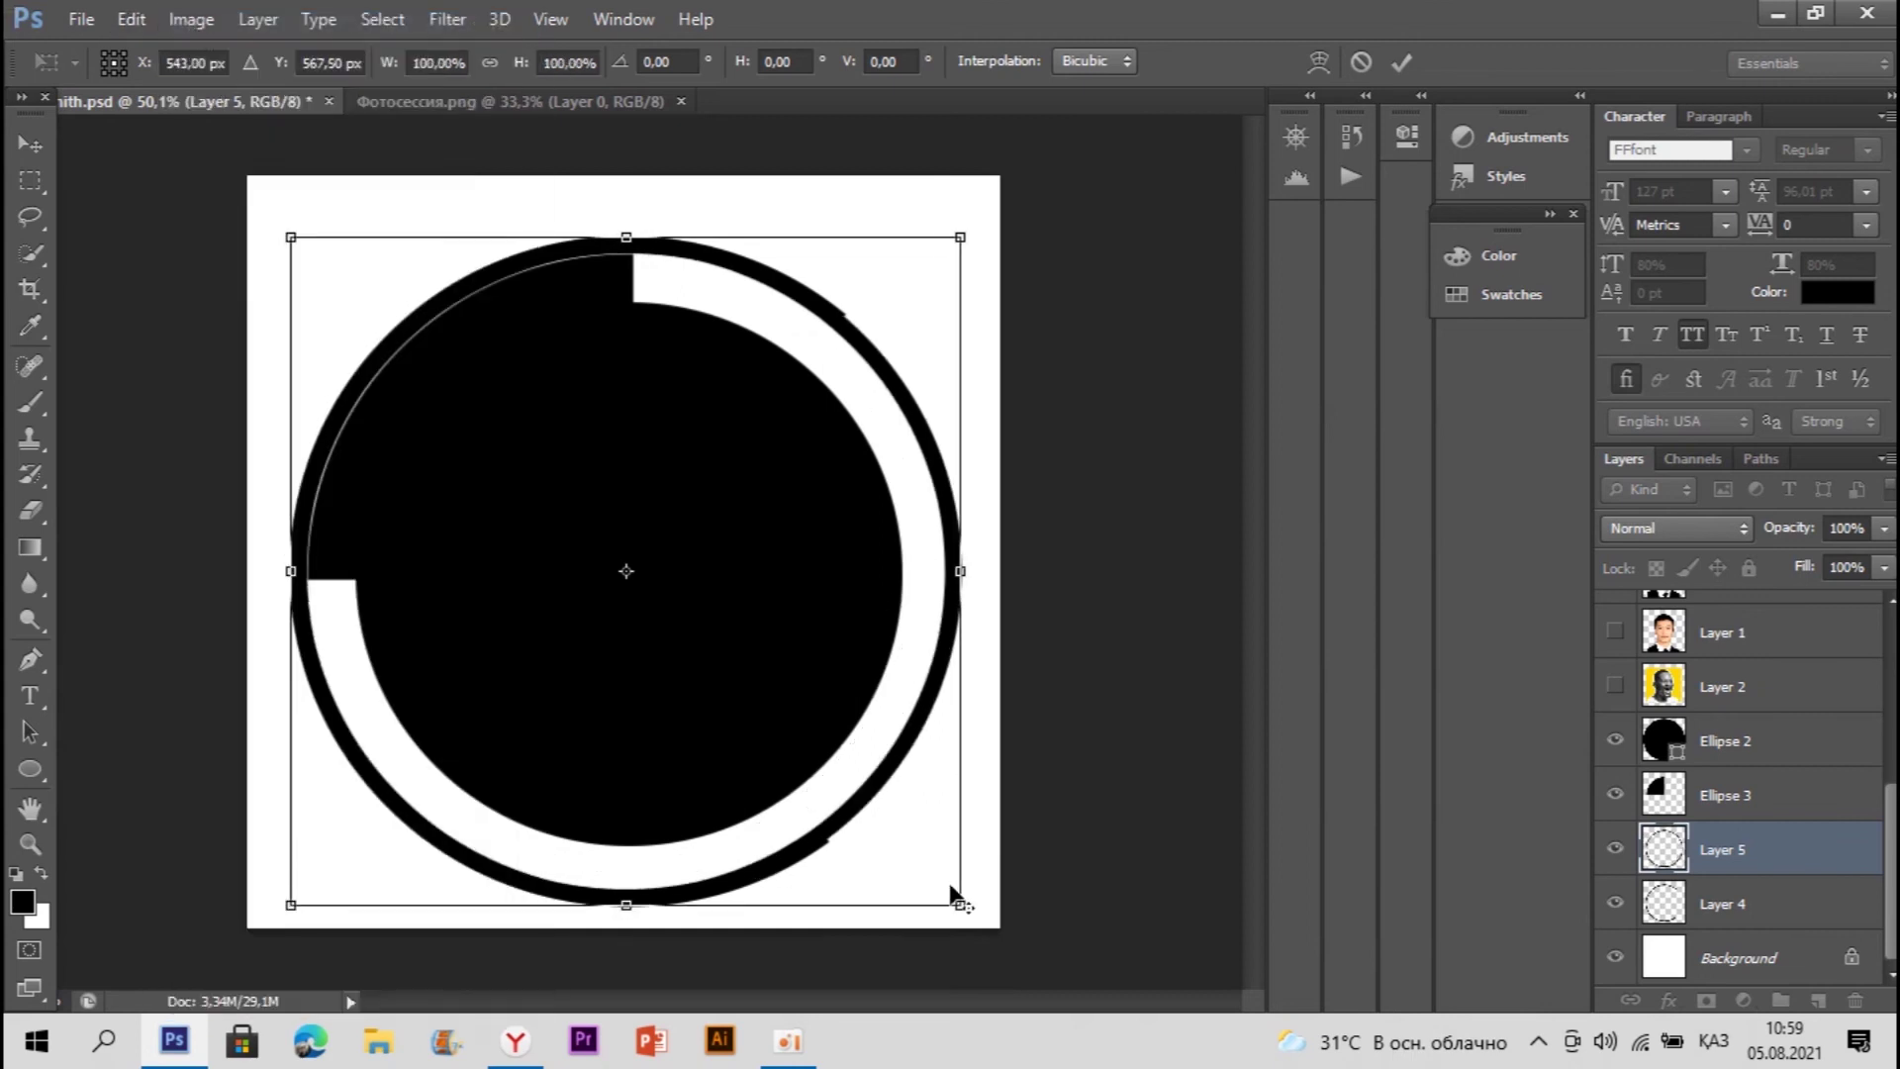
drag(948, 904, 932, 876)
key(l)
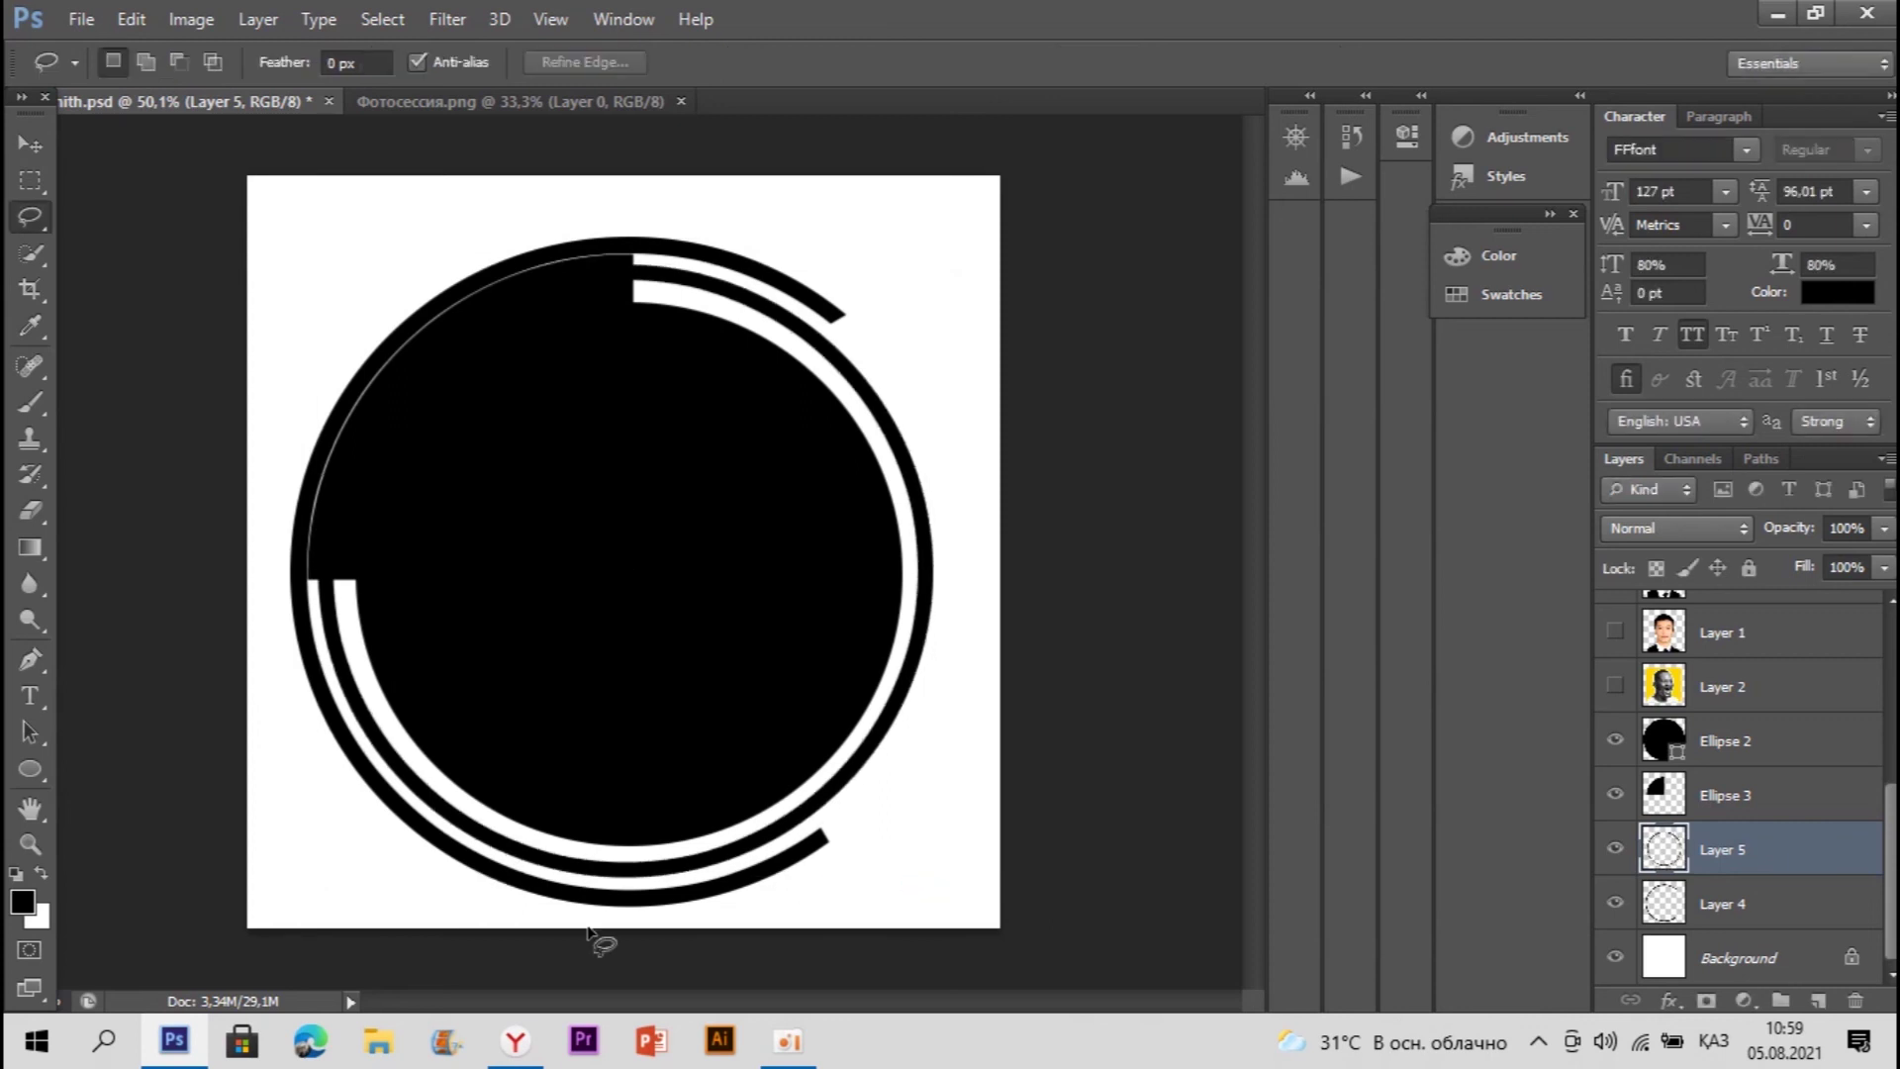
Step: Delete the left half of the Layer 5 inner ring with a rectangular selection, deselect, and compare the arcs with the suit reference
click(492, 1063)
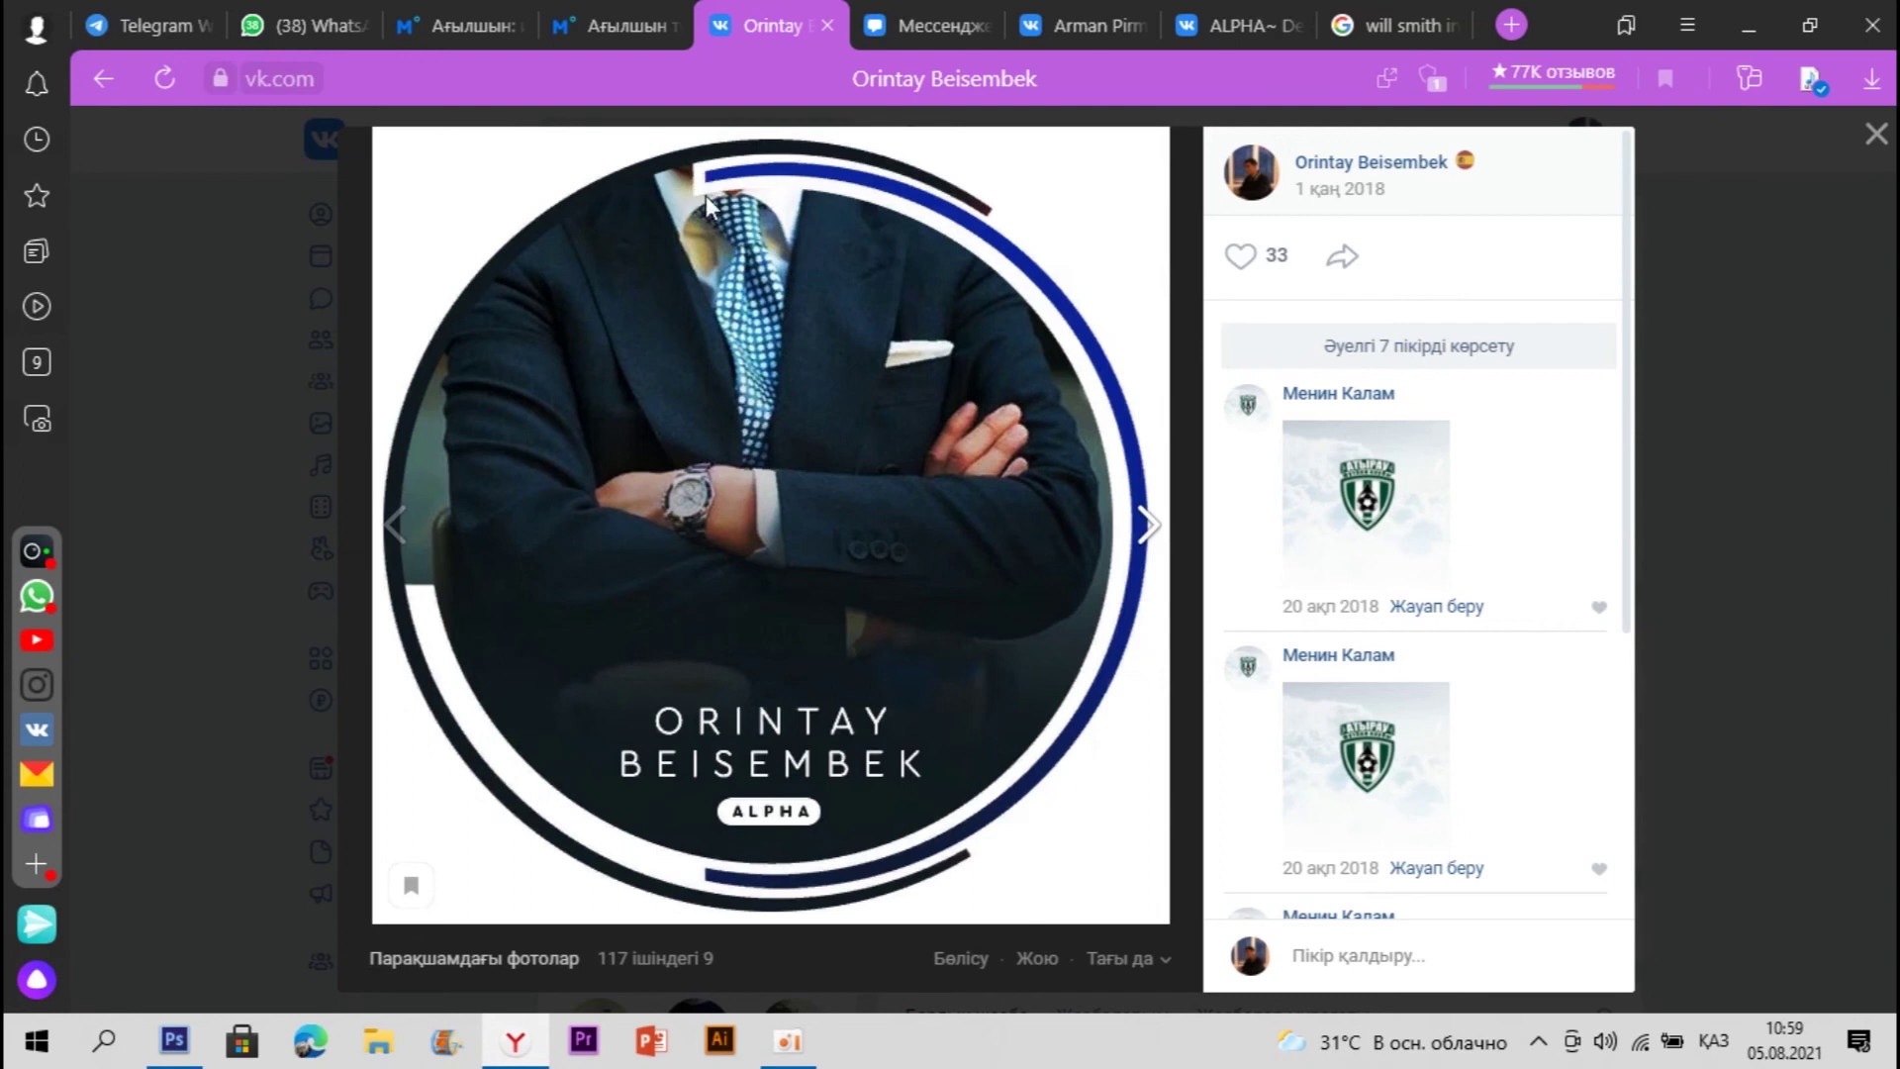
click(174, 1040)
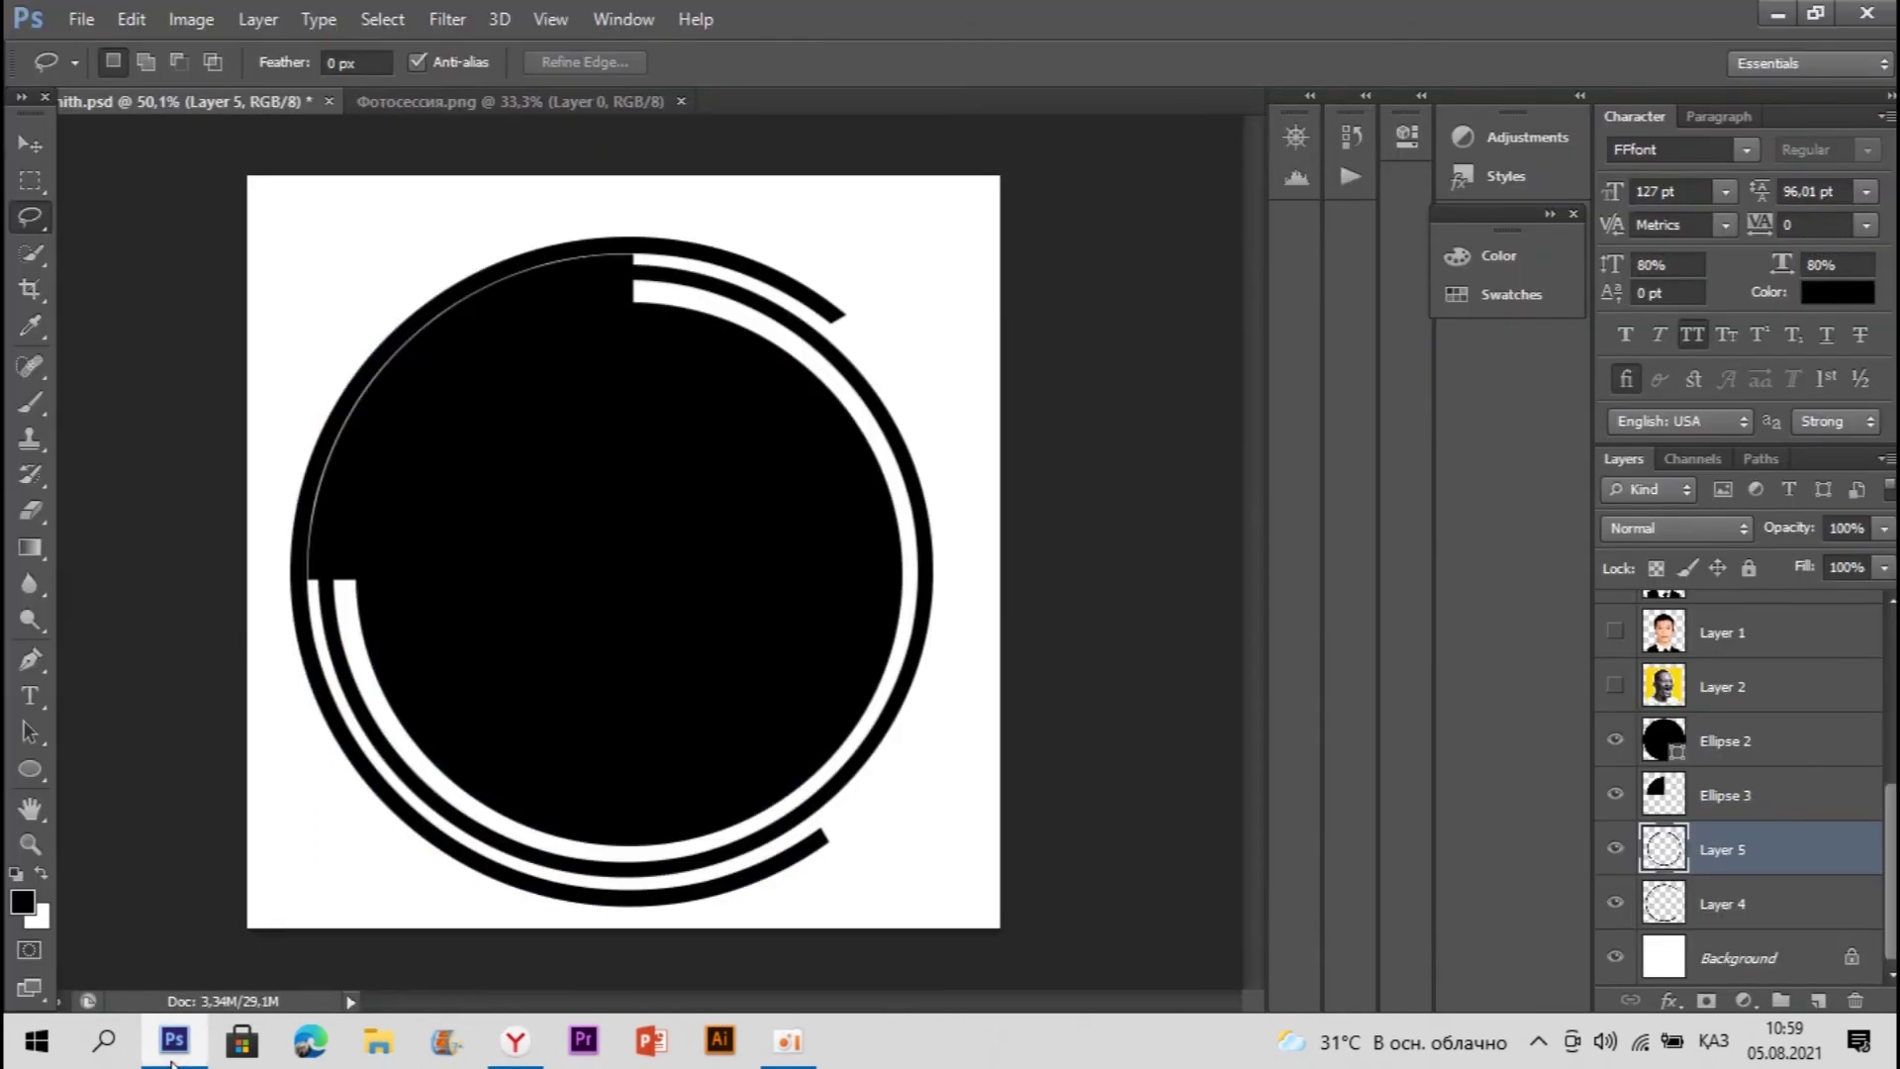
click(30, 180)
drag(261, 221, 640, 987)
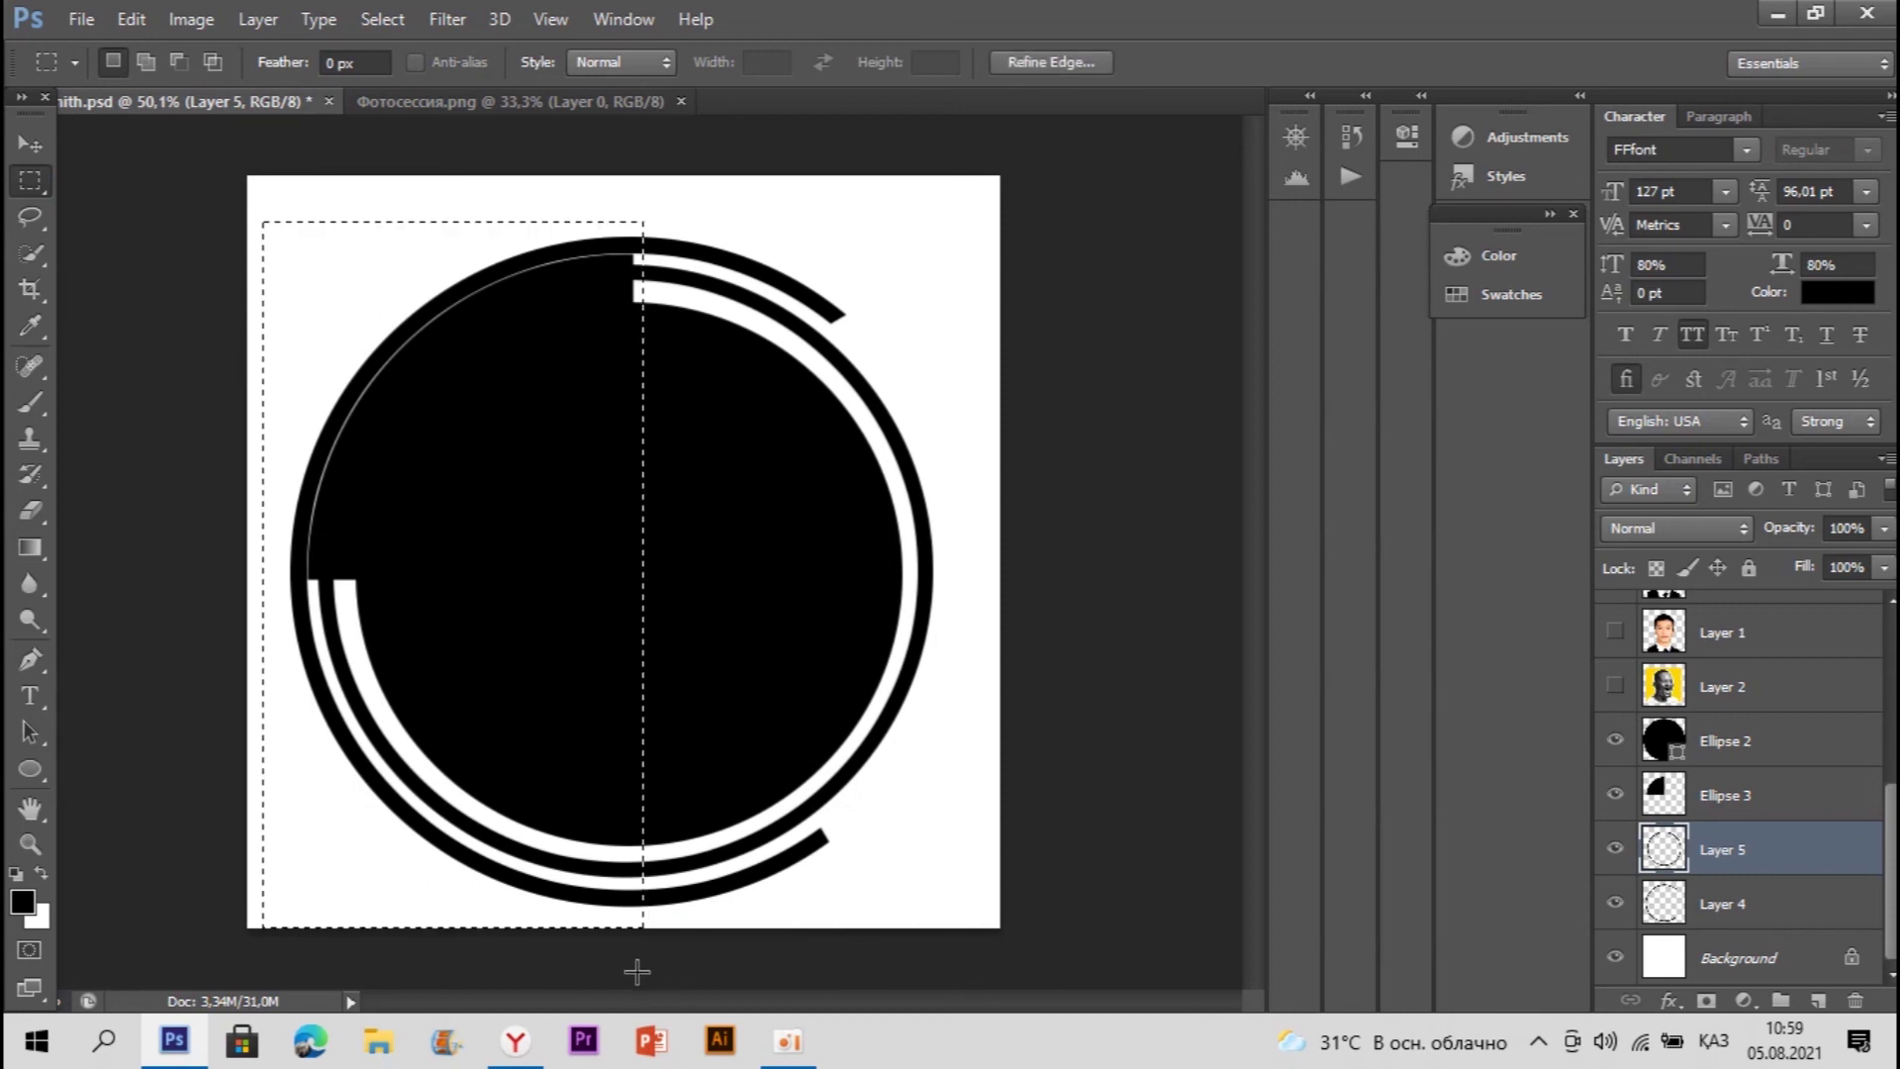
key(Delete)
key(ctrl+d)
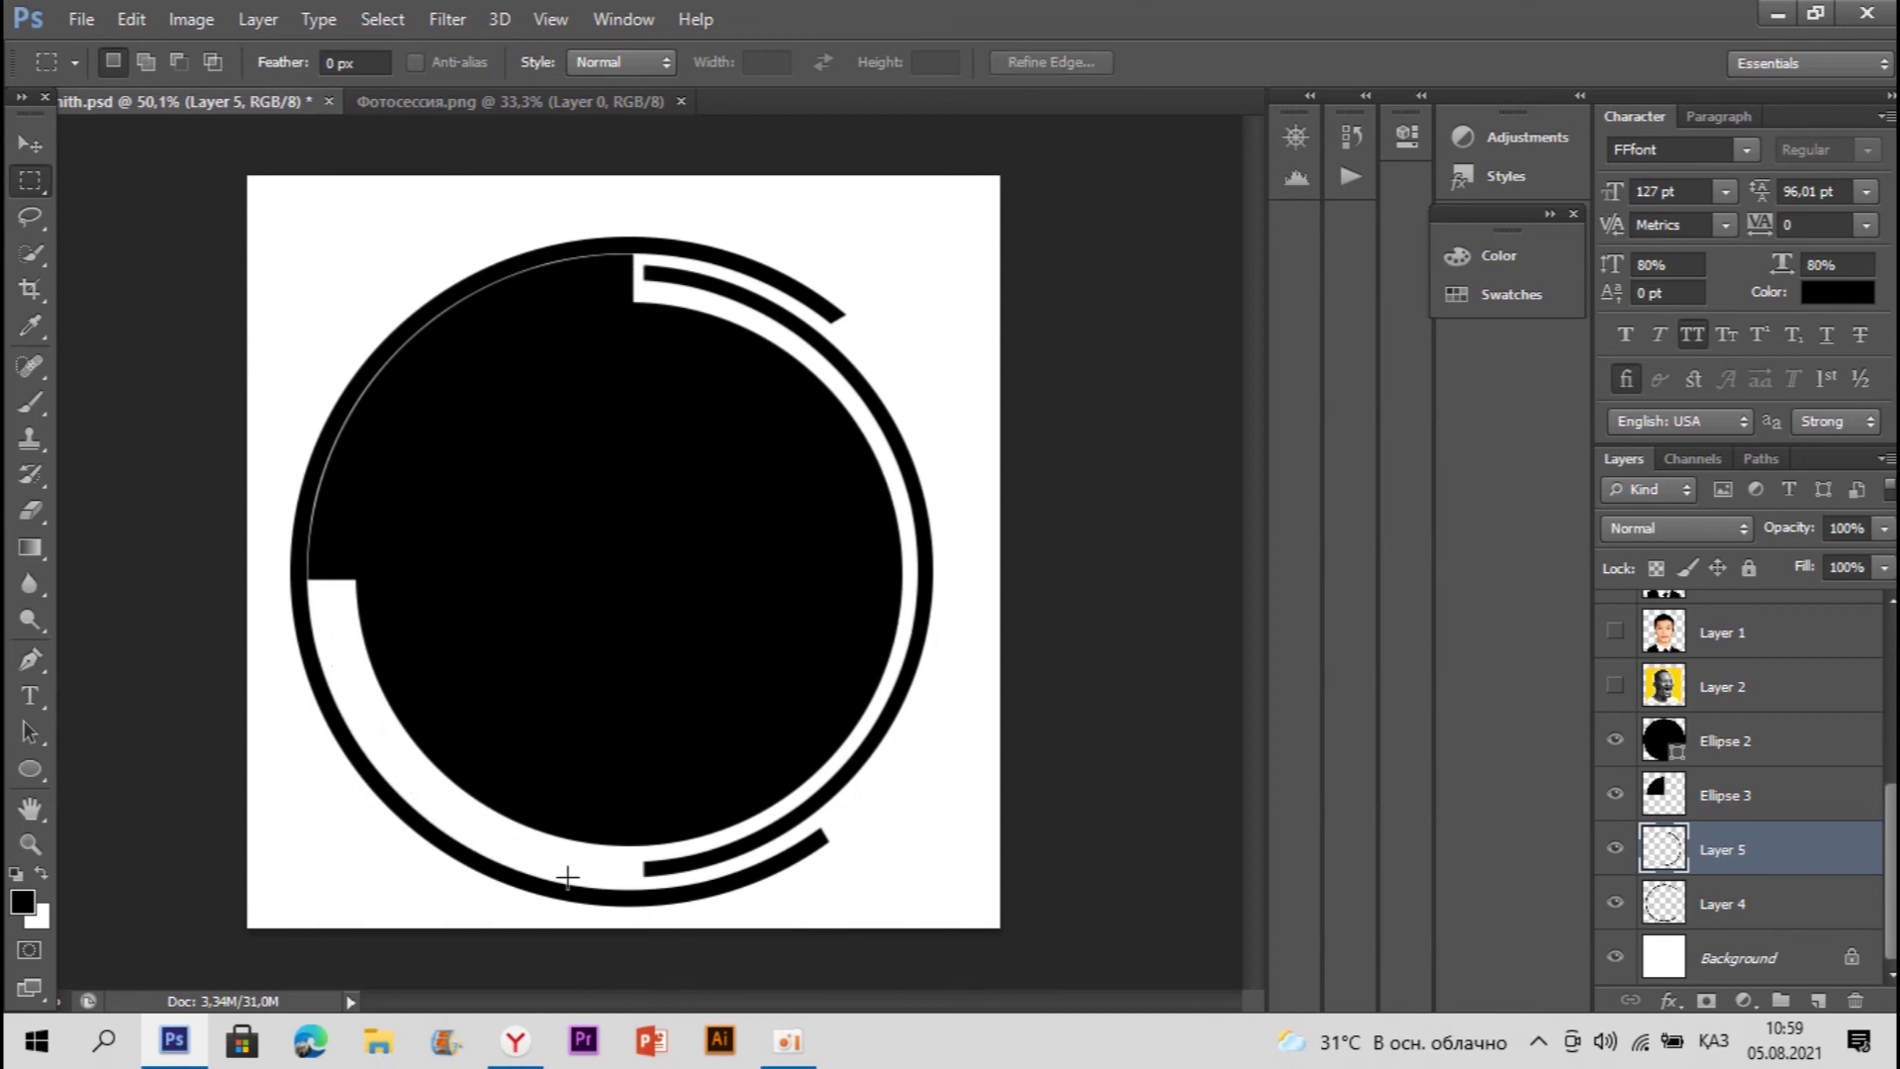
click(524, 1051)
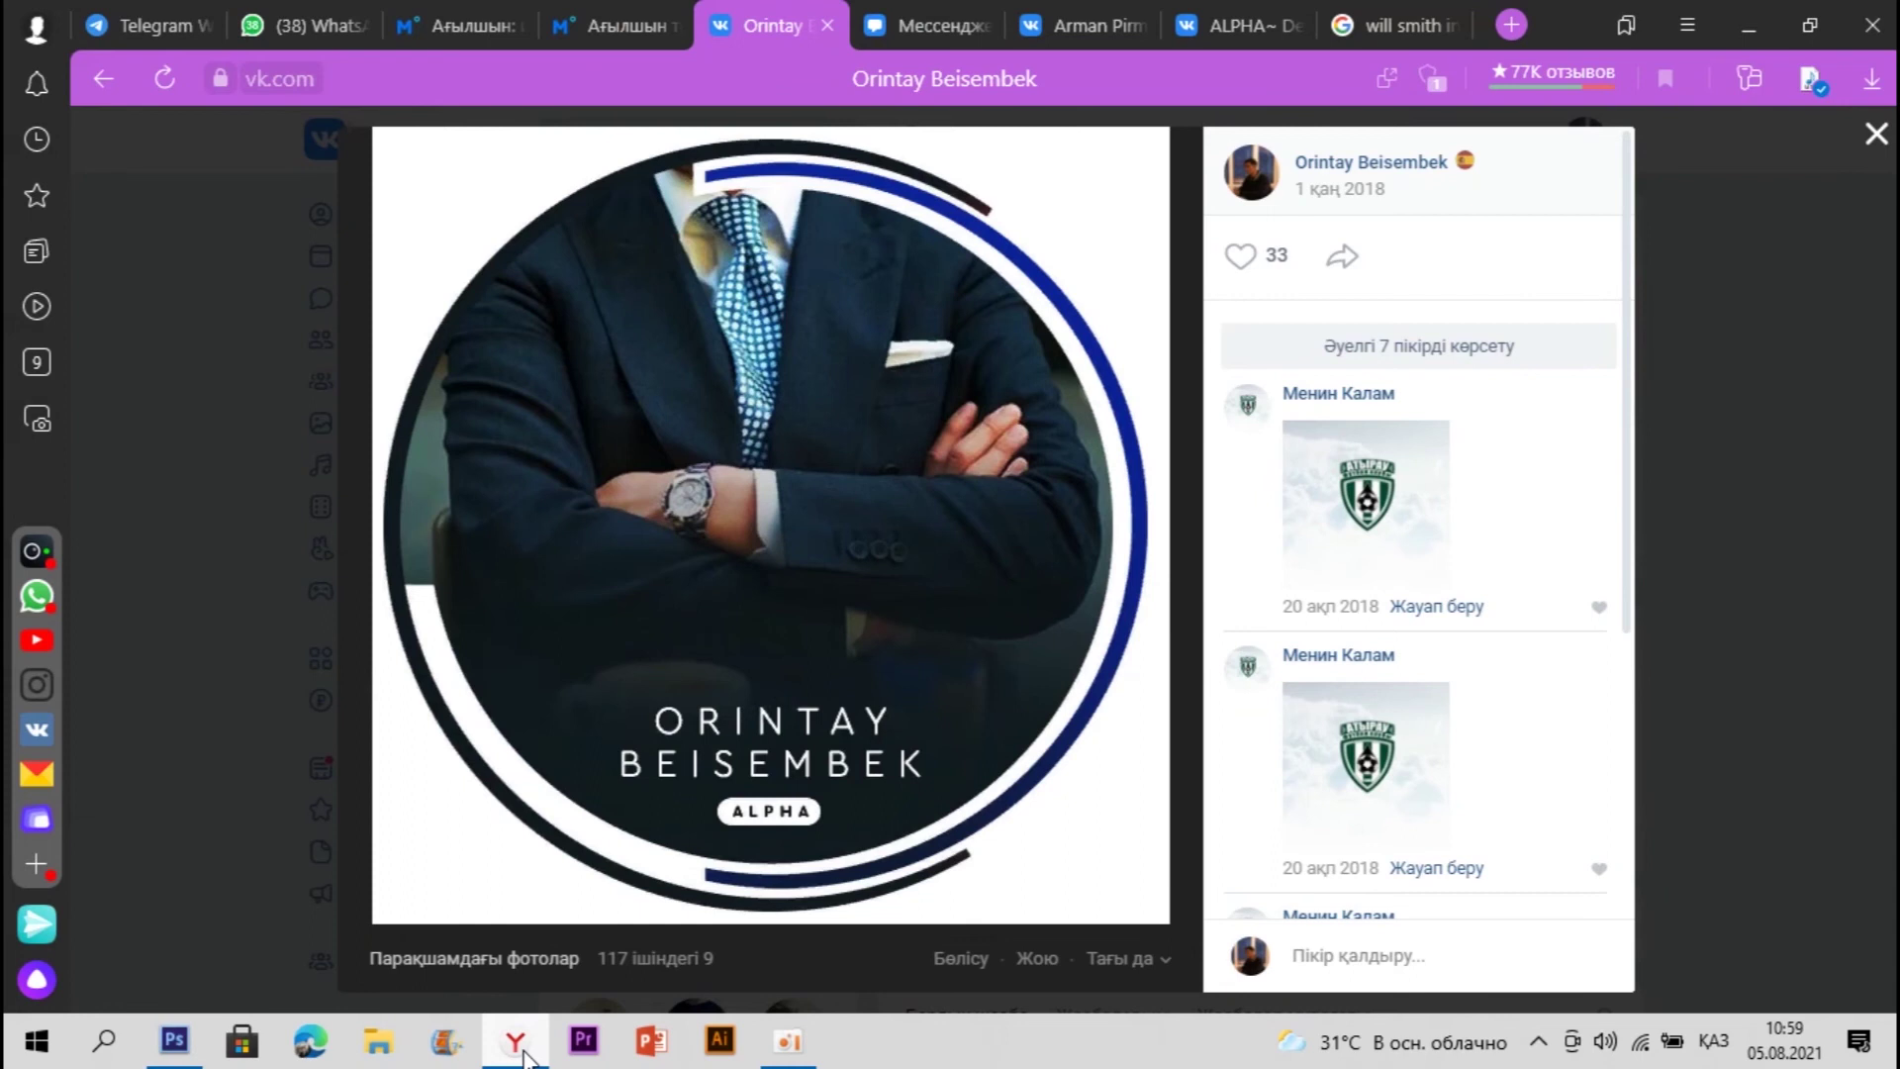
click(520, 1057)
click(519, 1057)
click(519, 1057)
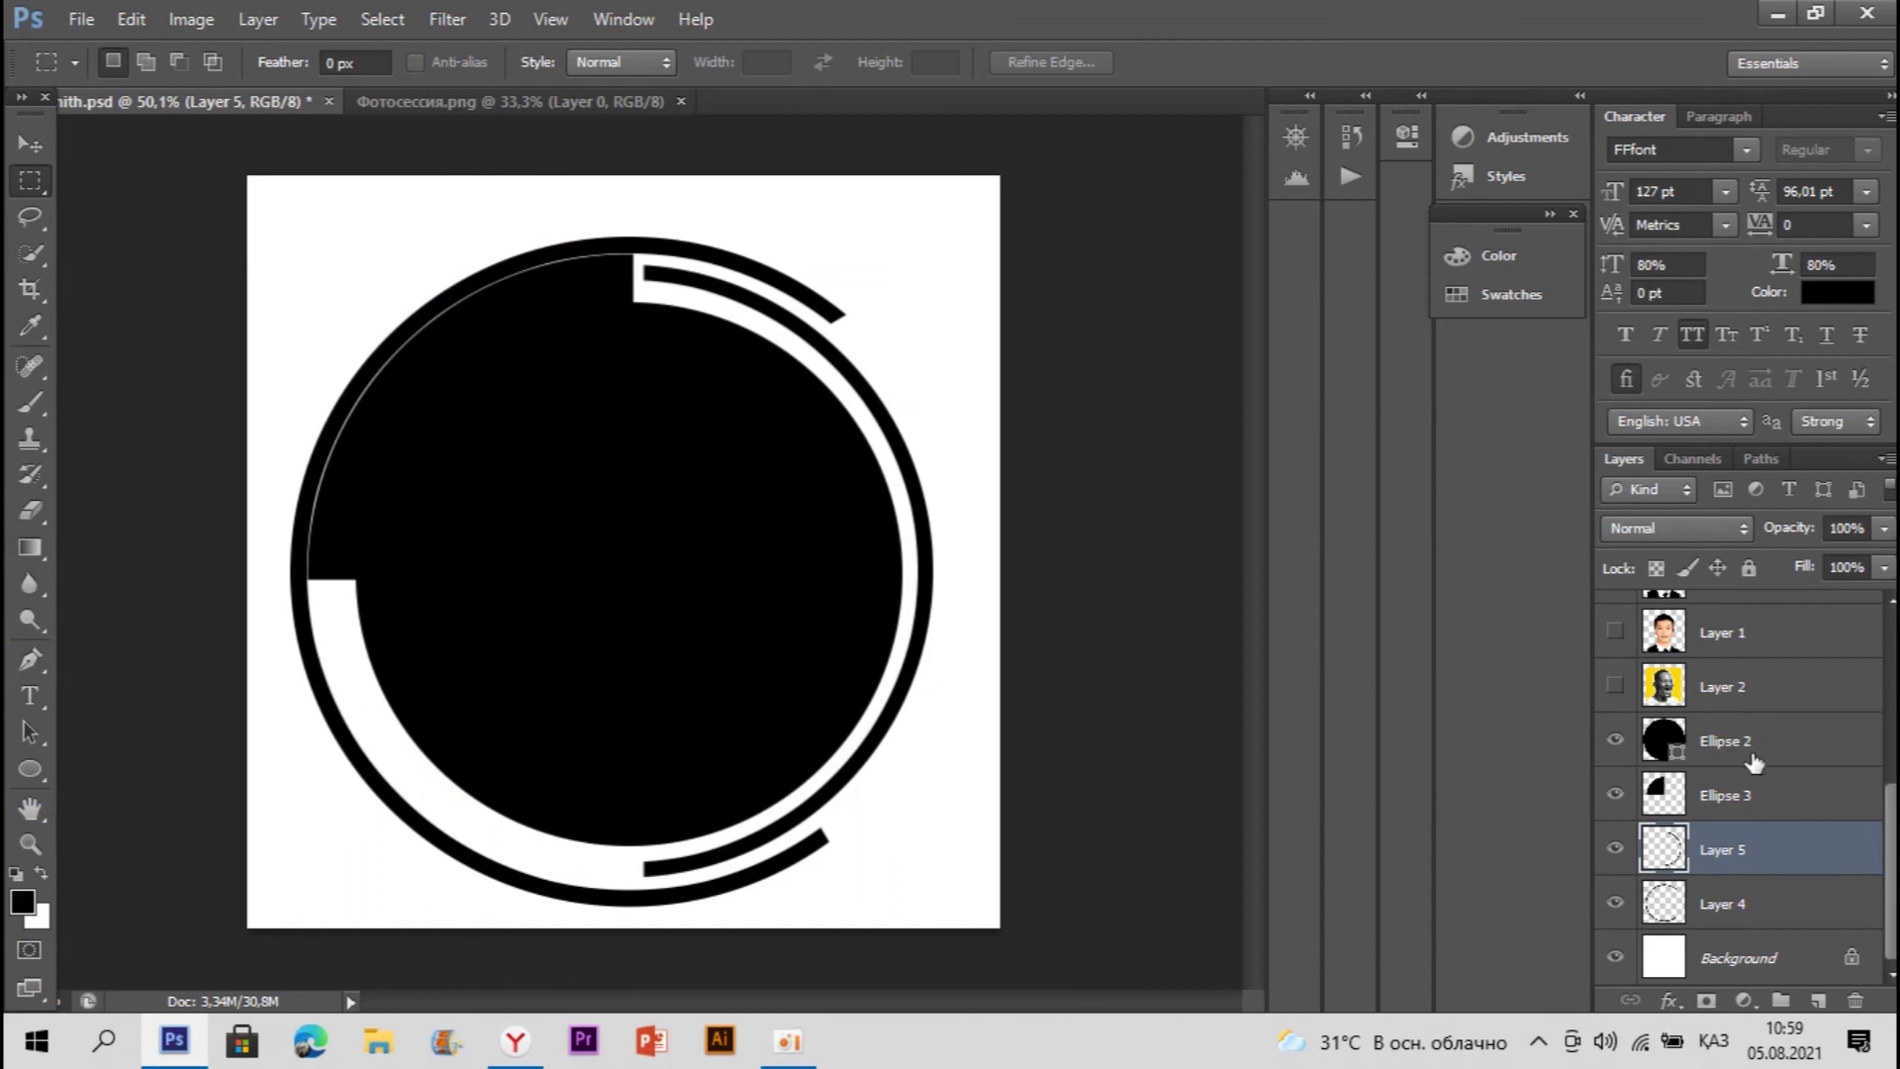
click(1830, 745)
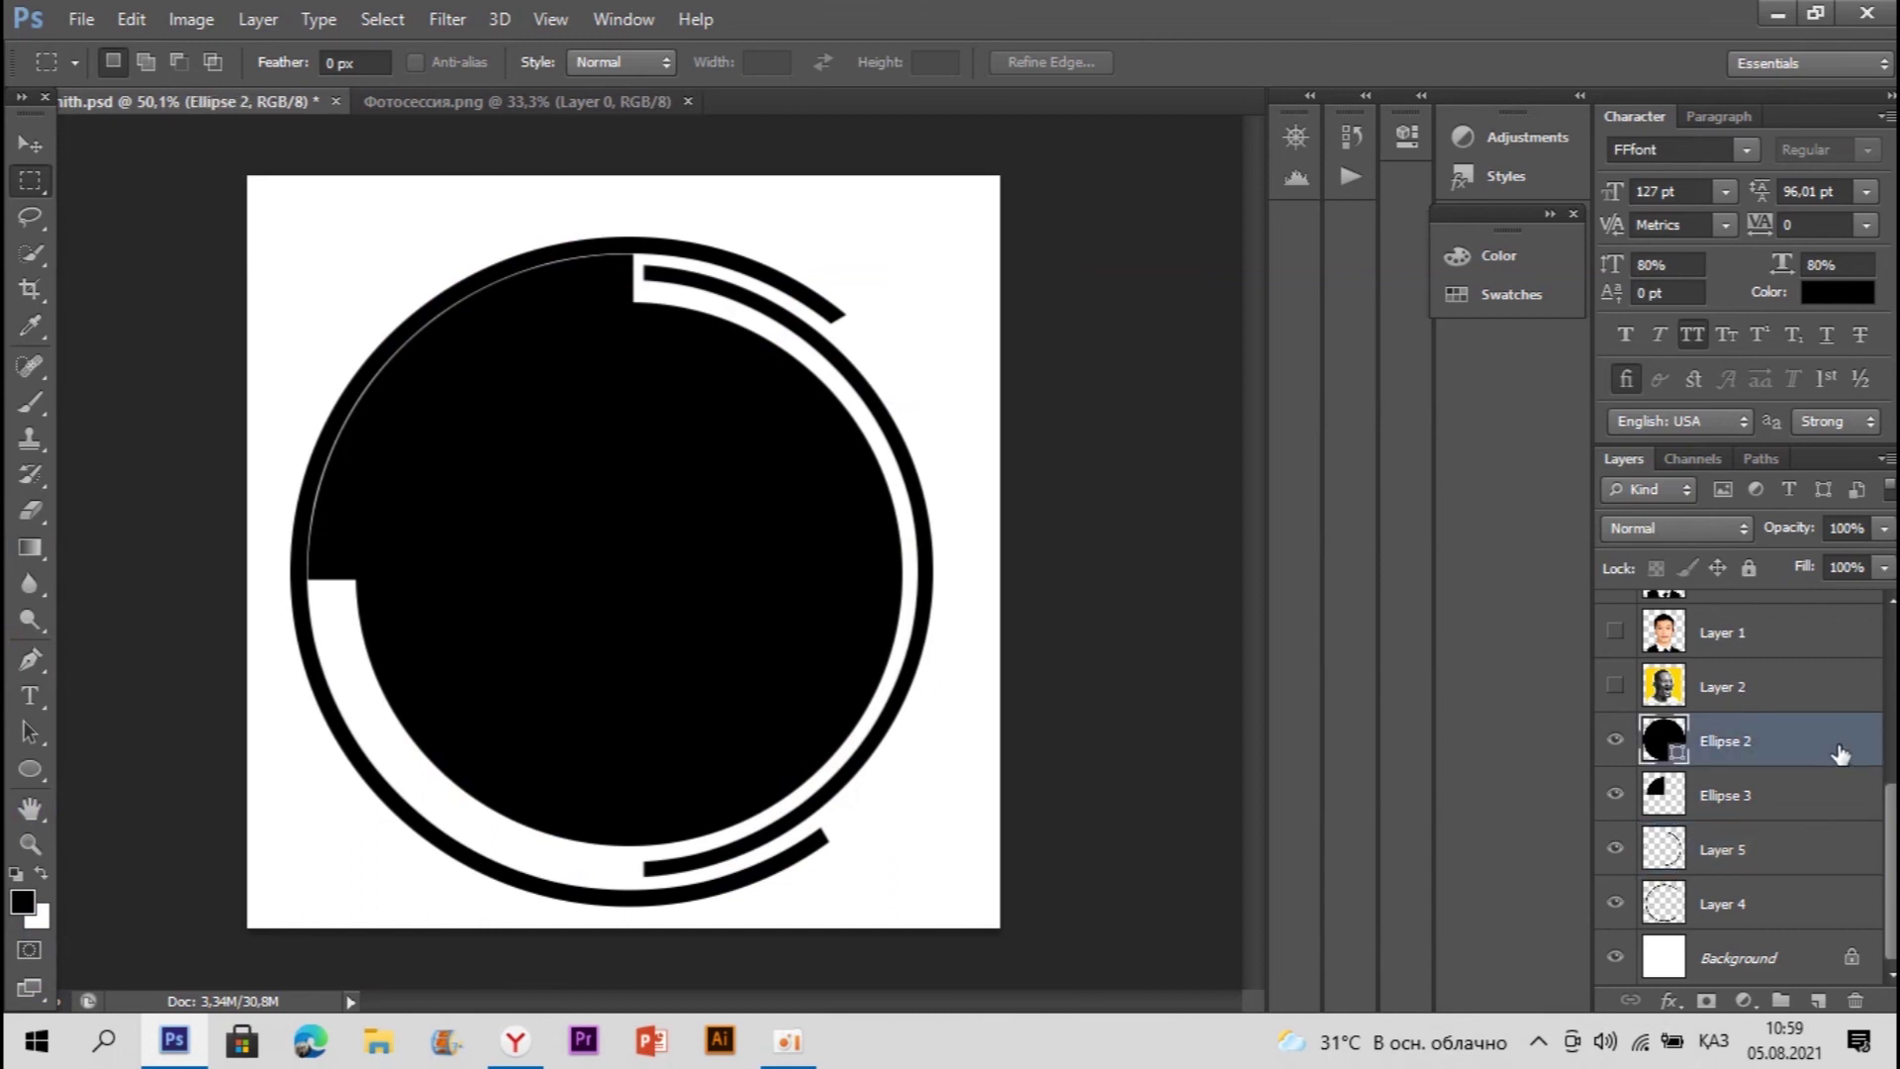
double_click(1833, 749)
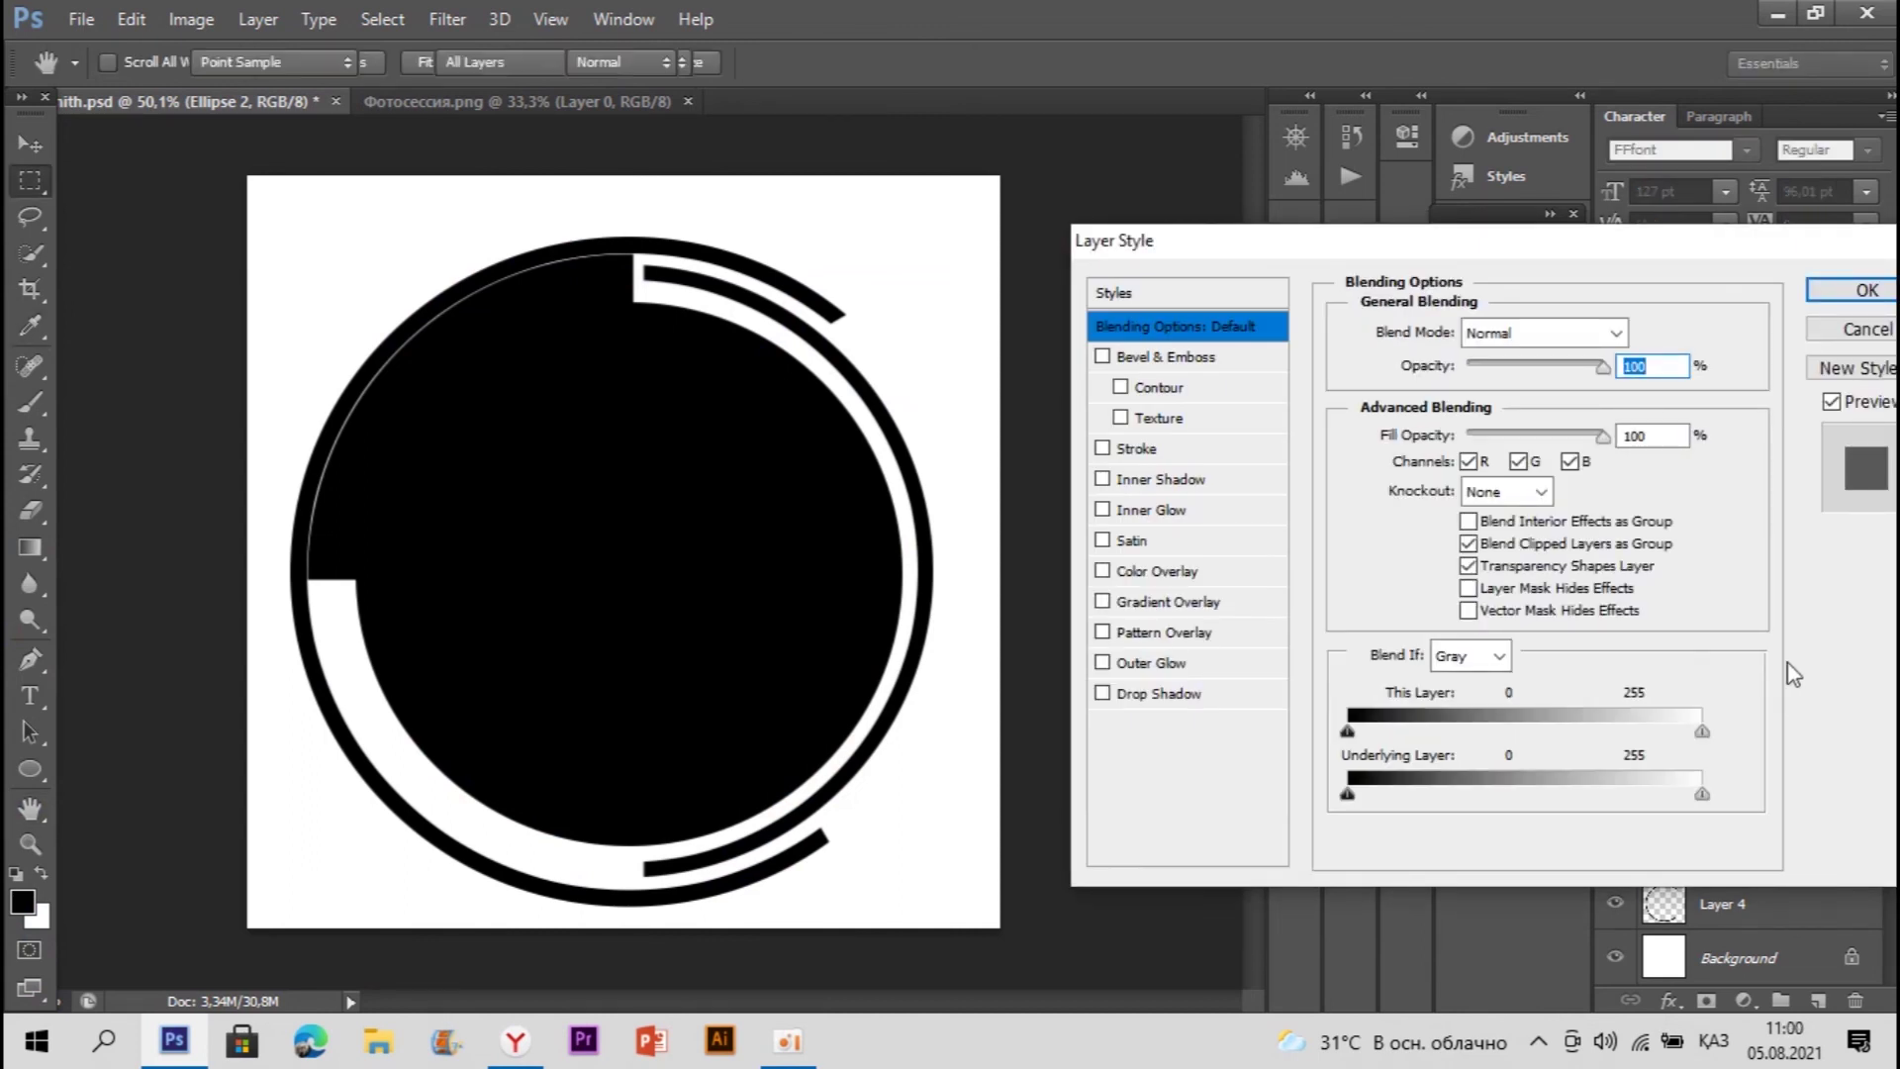
key(Escape)
Step: Merge the Ellipse 2 circle and the Ellipse 3 quarter arc into one layer
click(1757, 795)
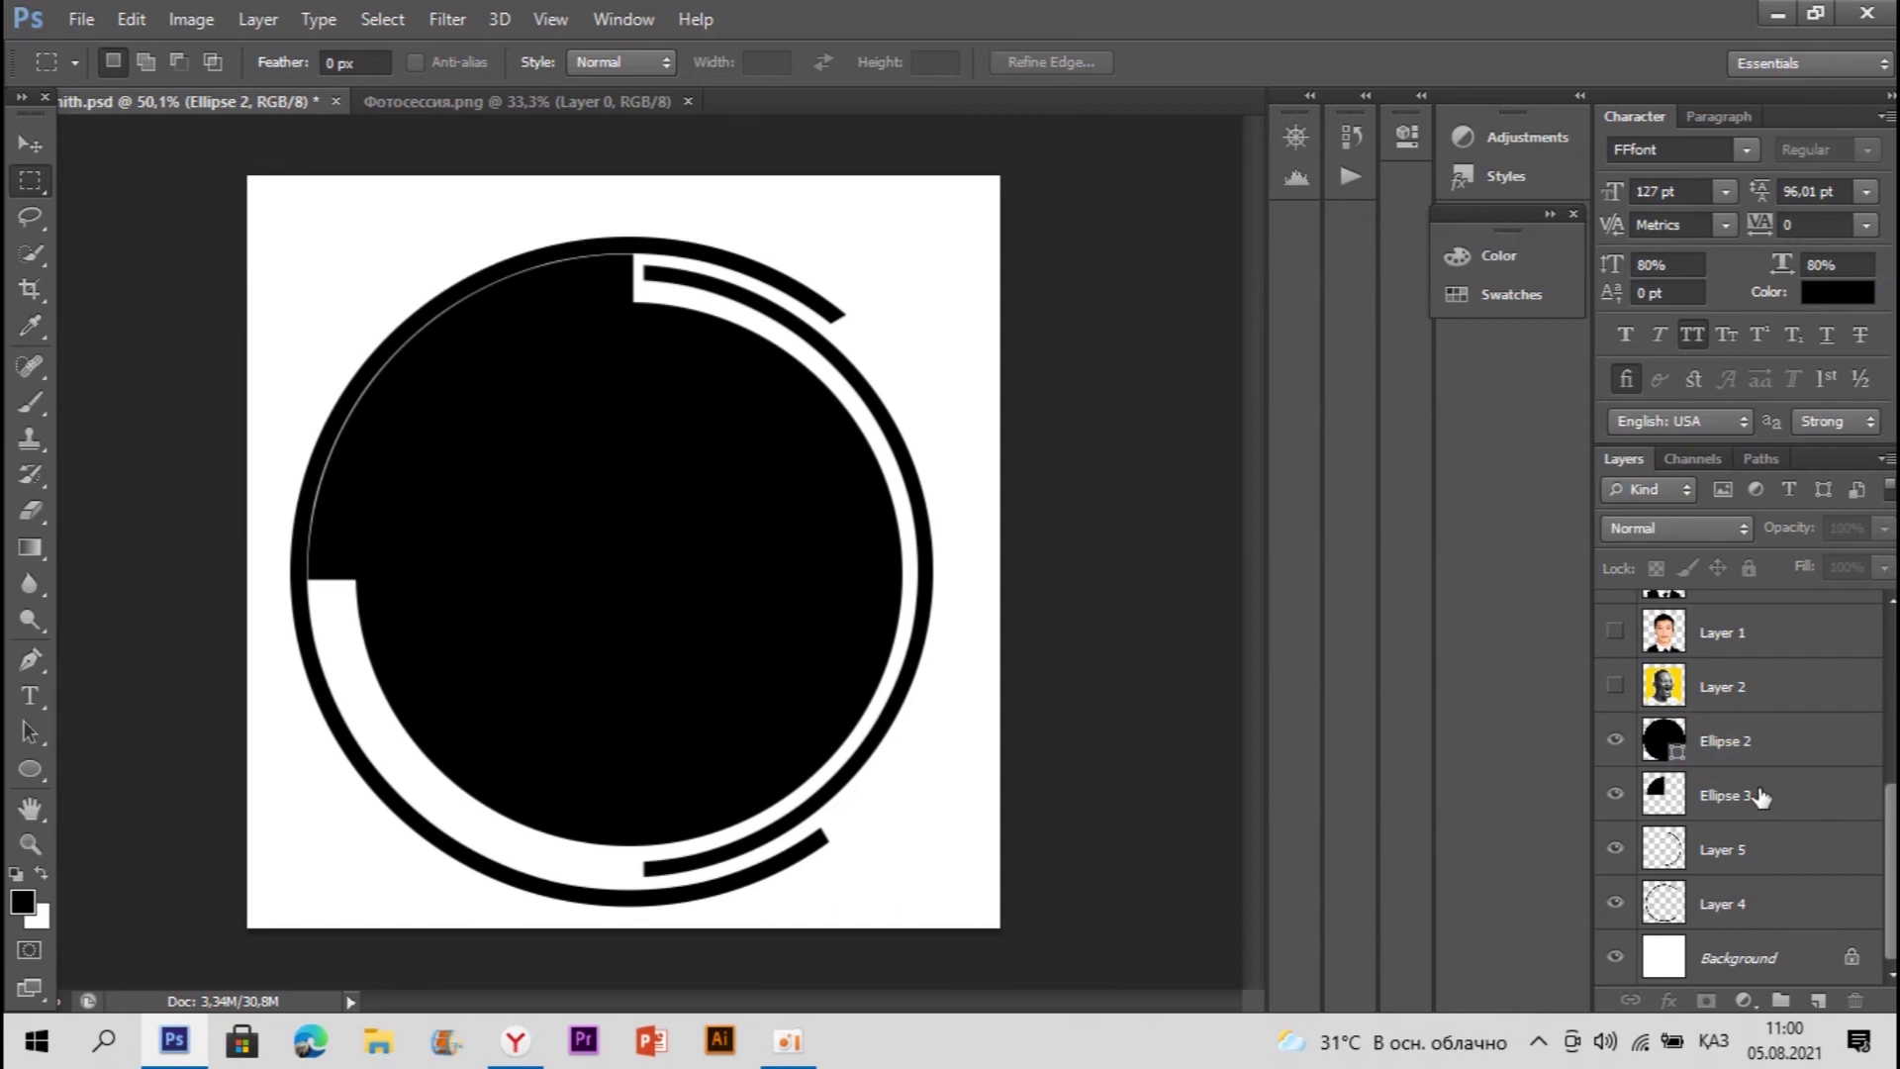
ctrl+click(1773, 754)
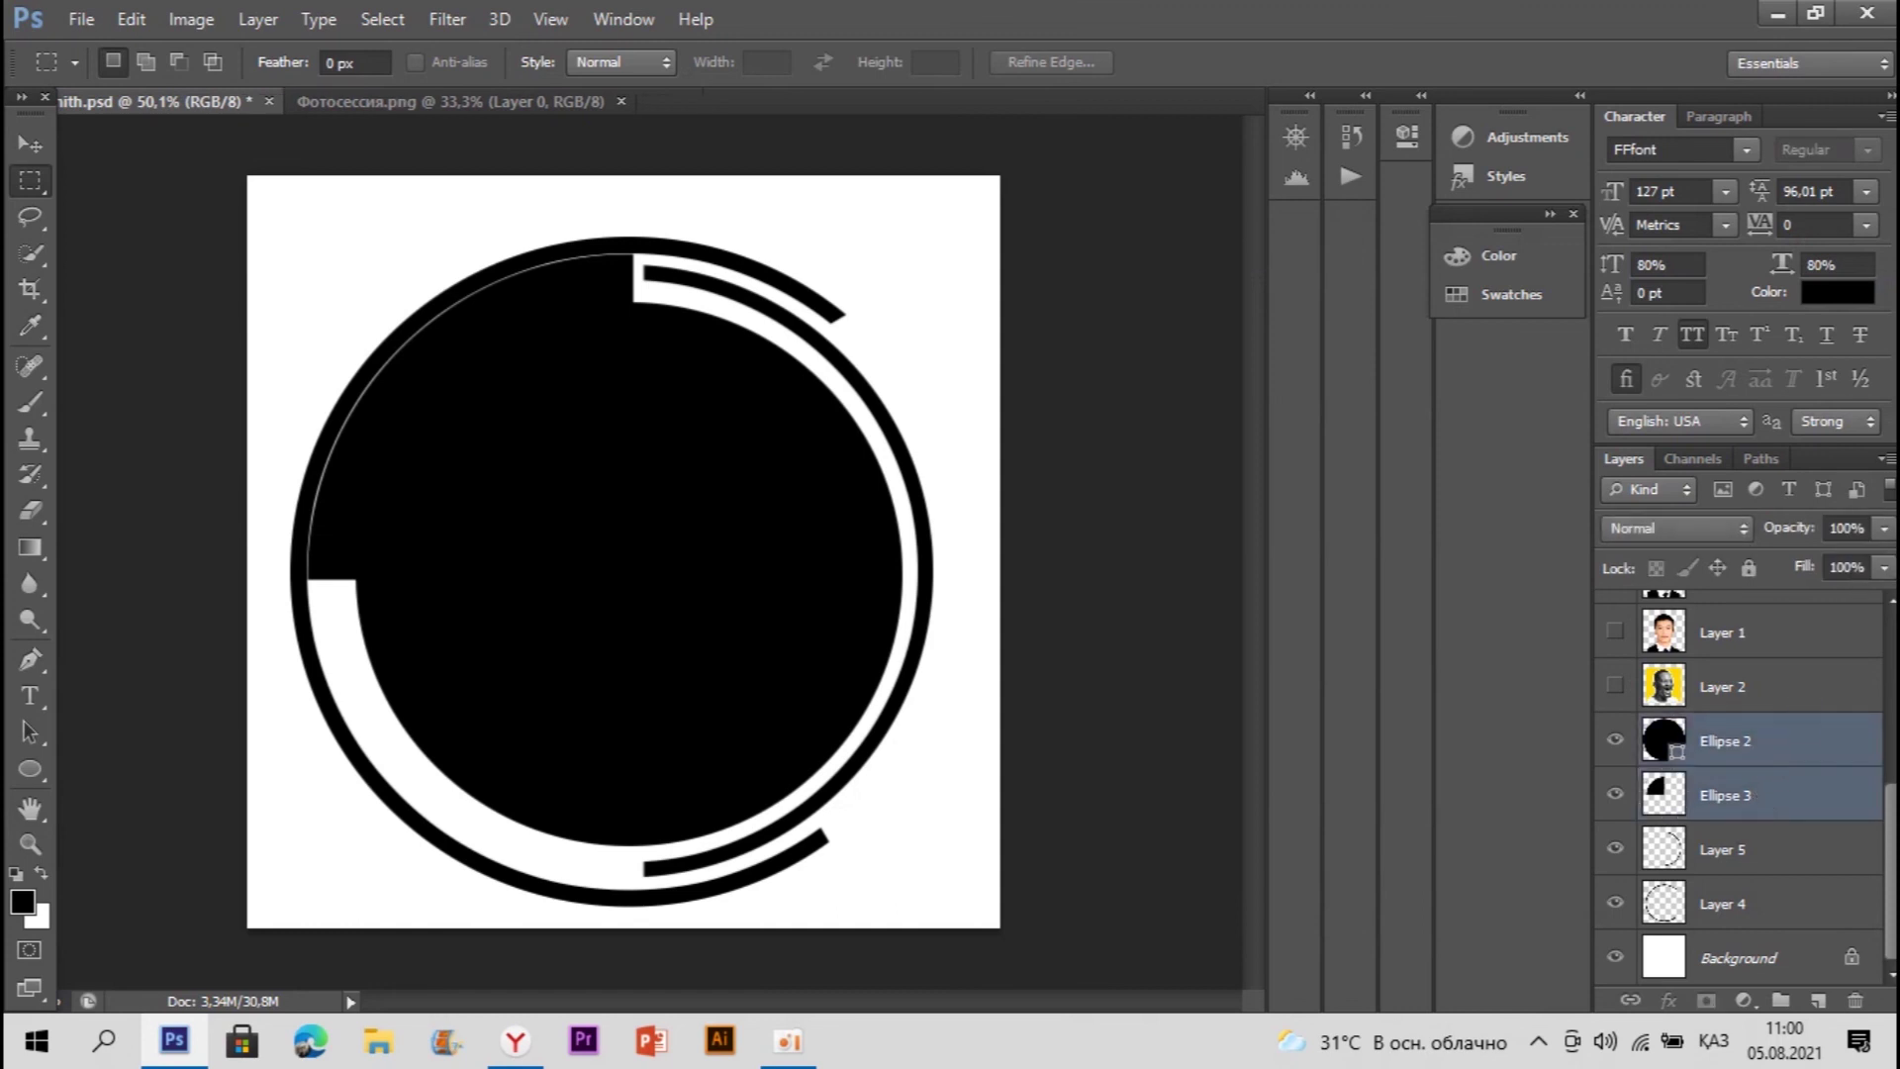
right_click(1773, 754)
click(1718, 812)
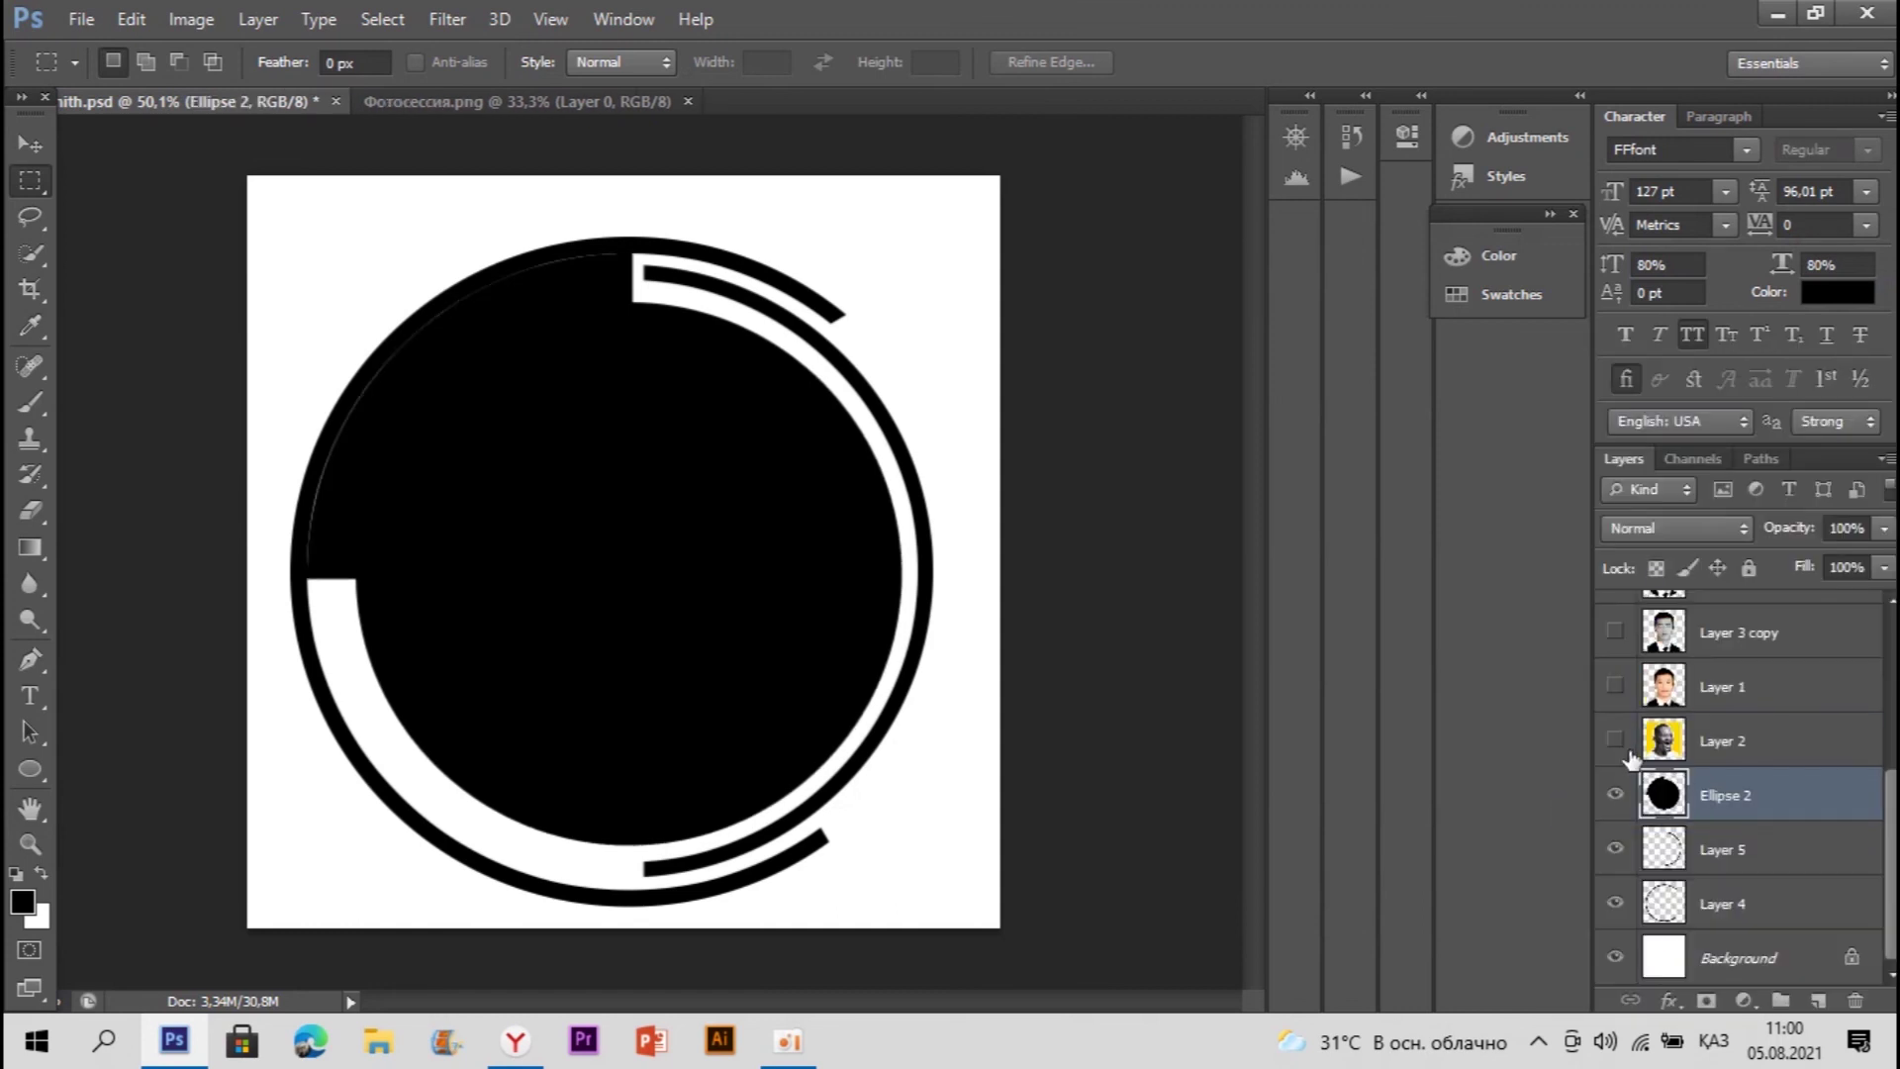
Step: Start opening an image file and browse to the Желтоксан 2020 folder on the desktop
click(81, 19)
click(99, 83)
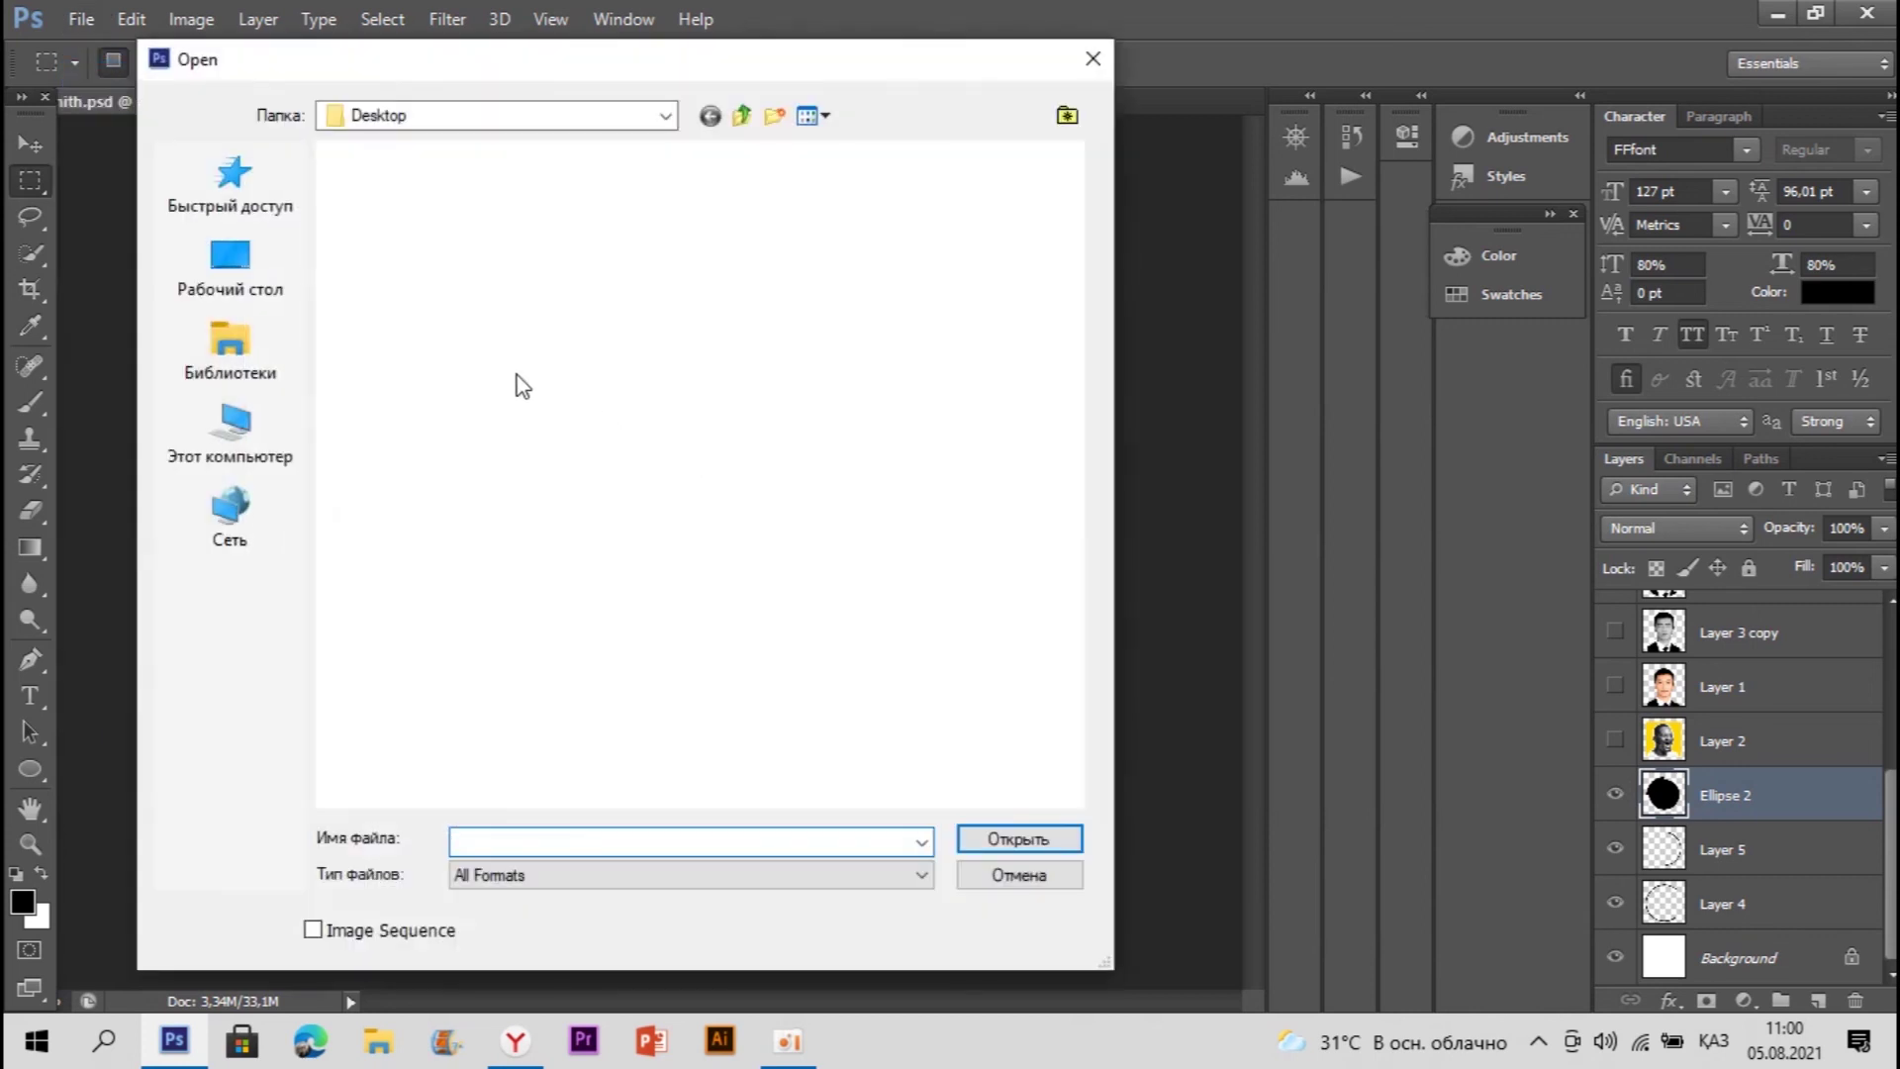
click(287, 275)
click(277, 179)
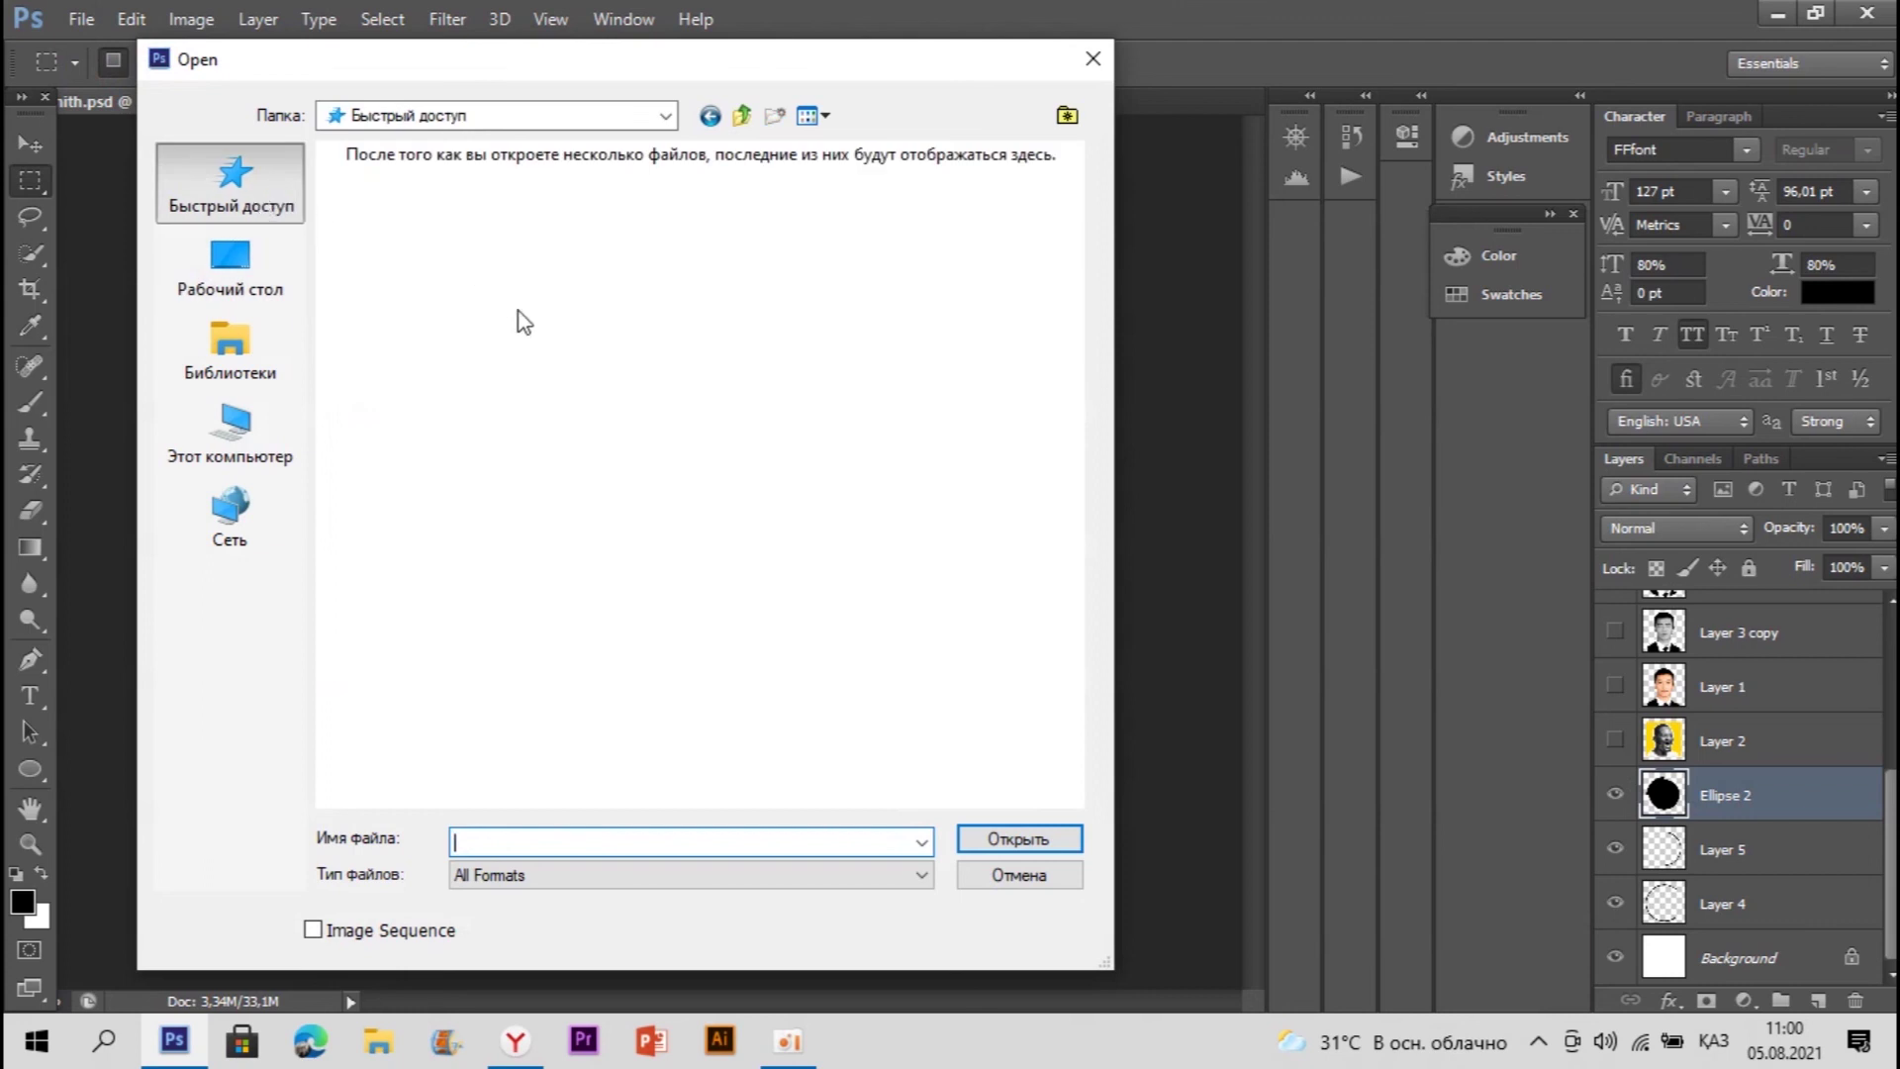
click(203, 259)
scroll(644, 432, down, 3)
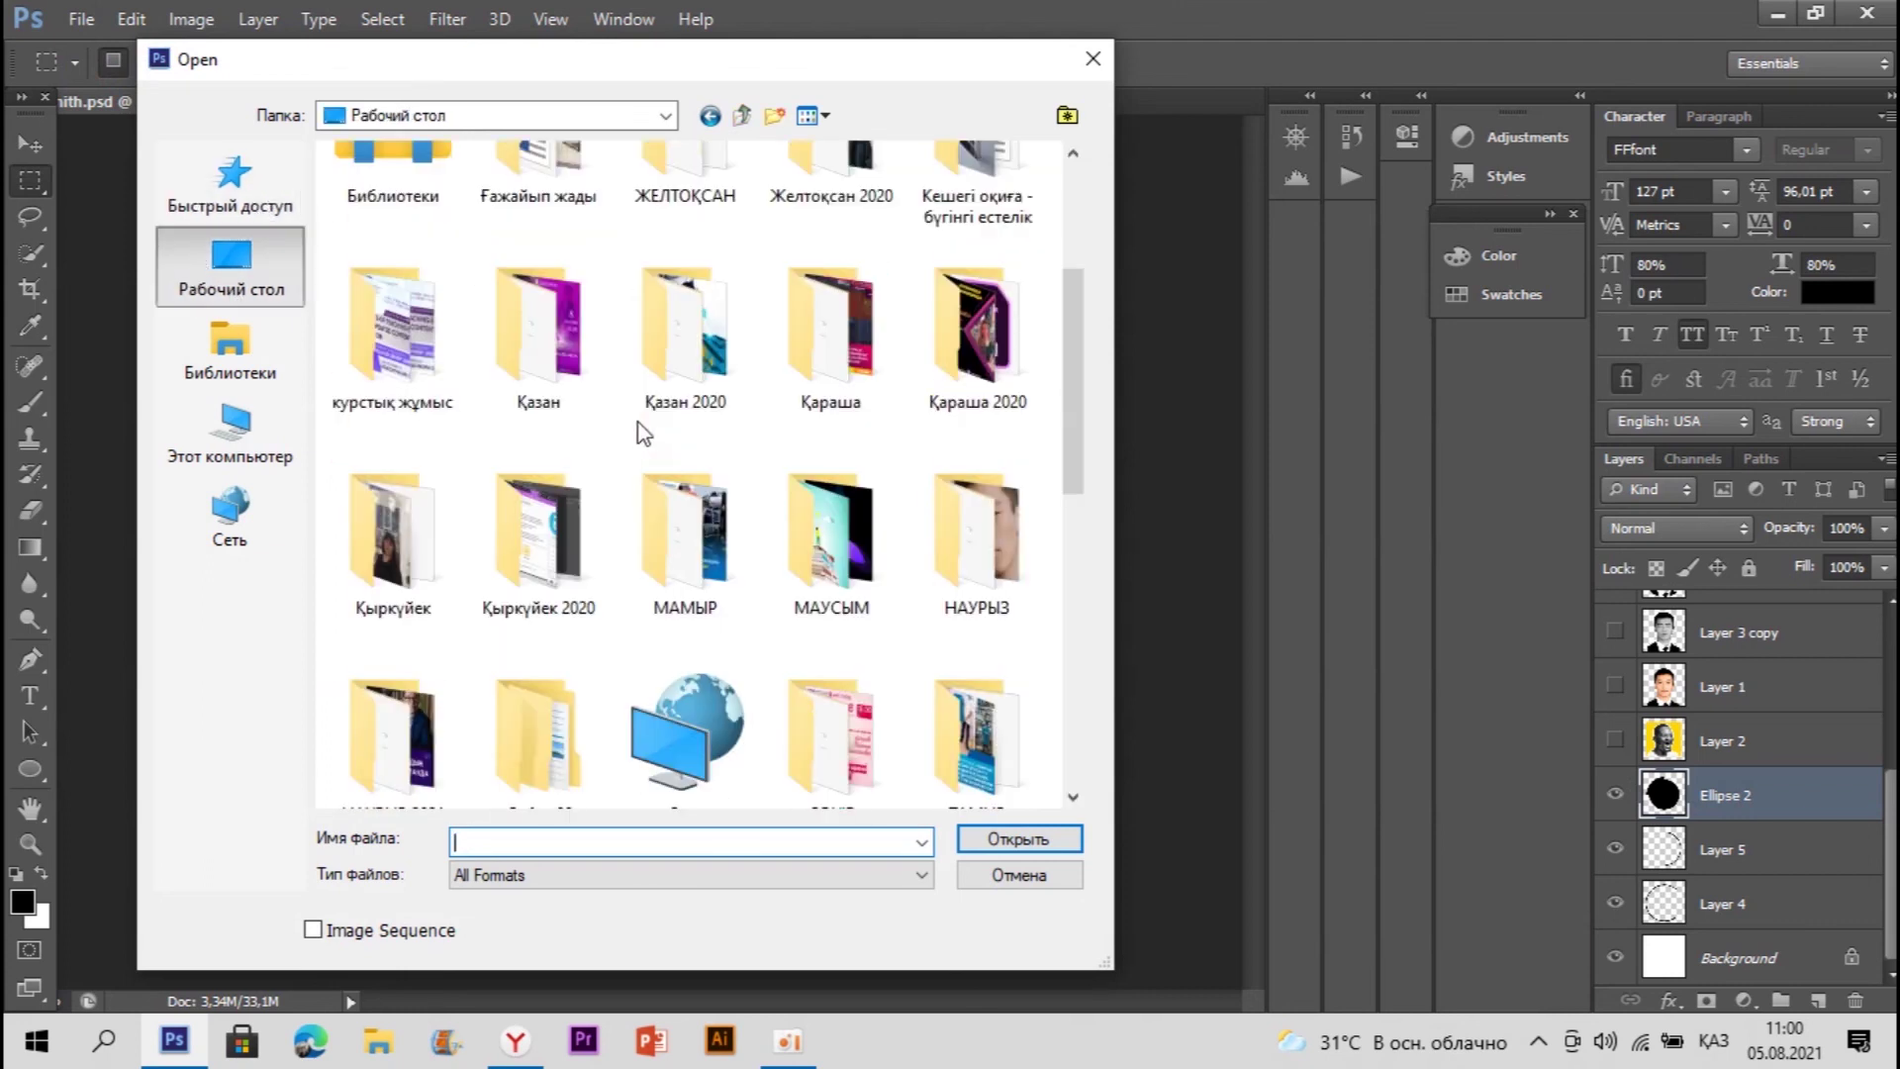
scroll(643, 432, up, 3)
double_click(881, 428)
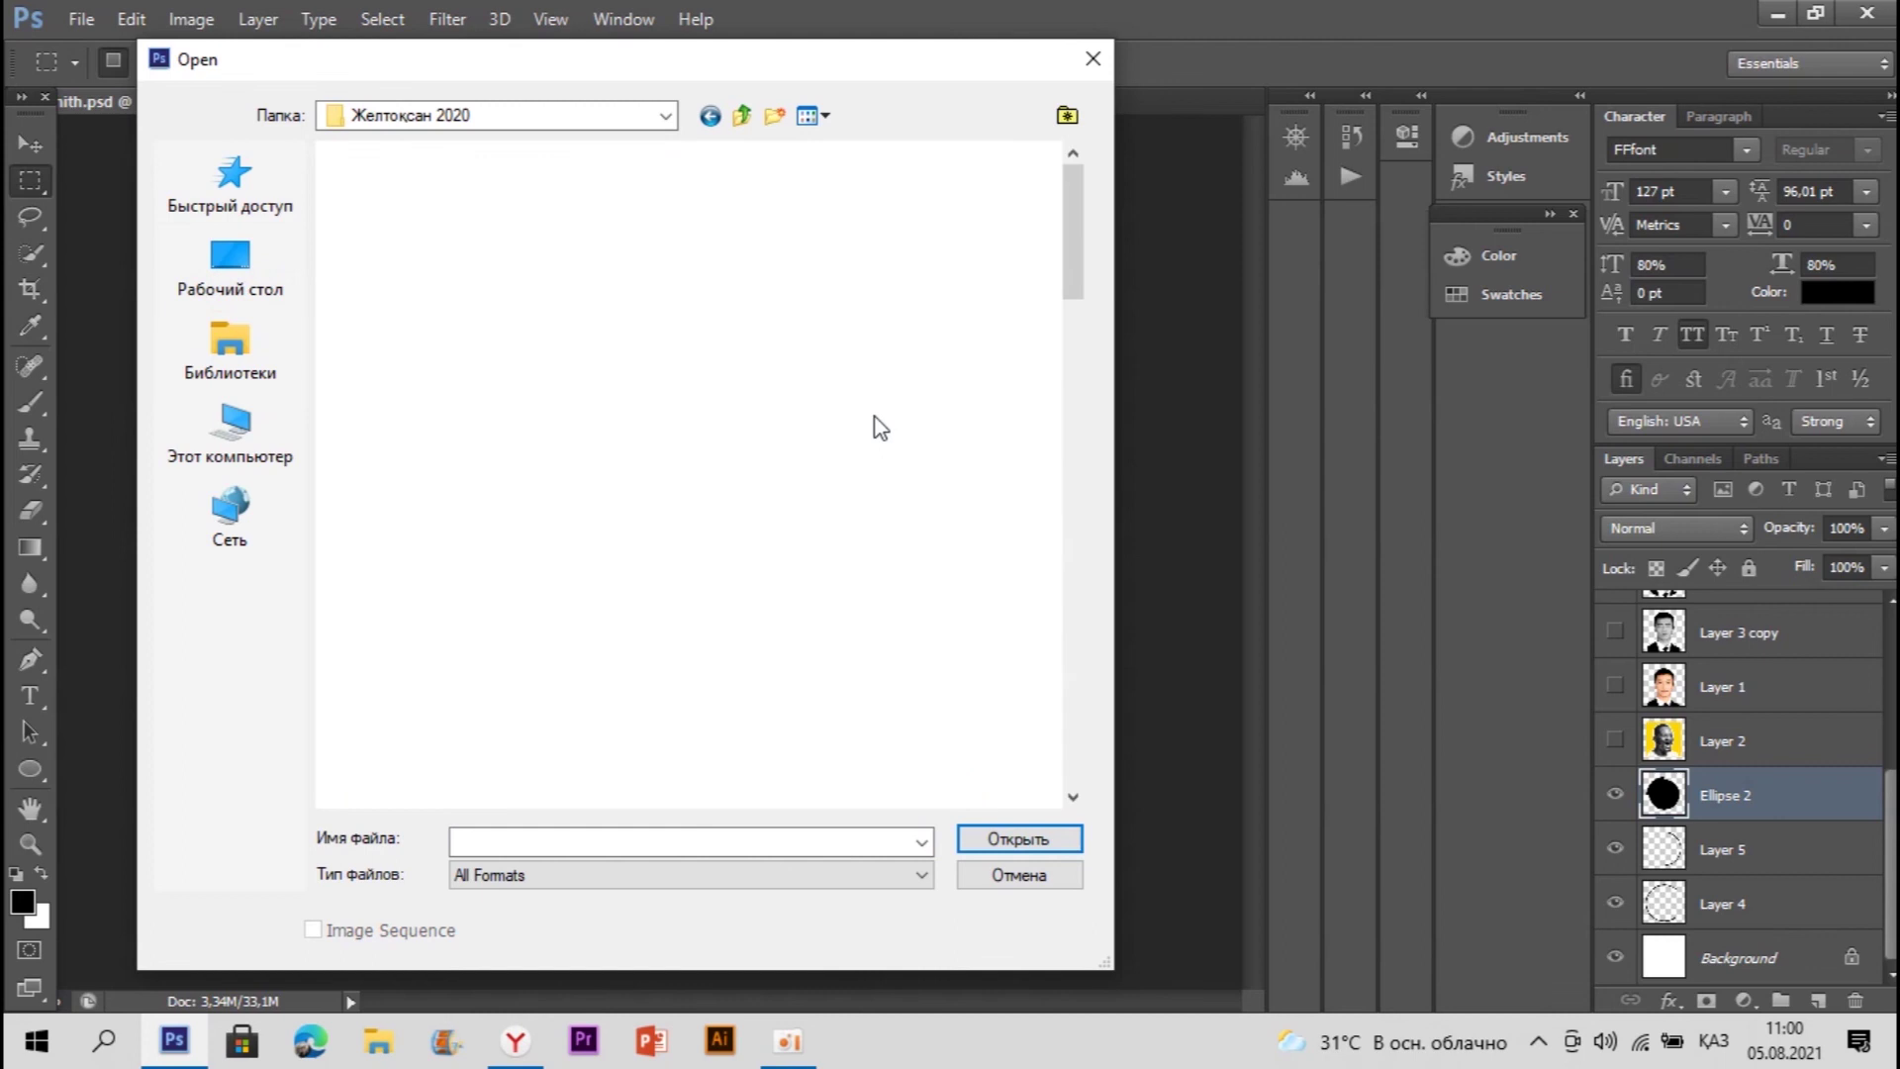
Step: Find the portrait image 2612 of the man in a blue suit in this folder and open it
scroll(805, 424, down, 3)
click(957, 304)
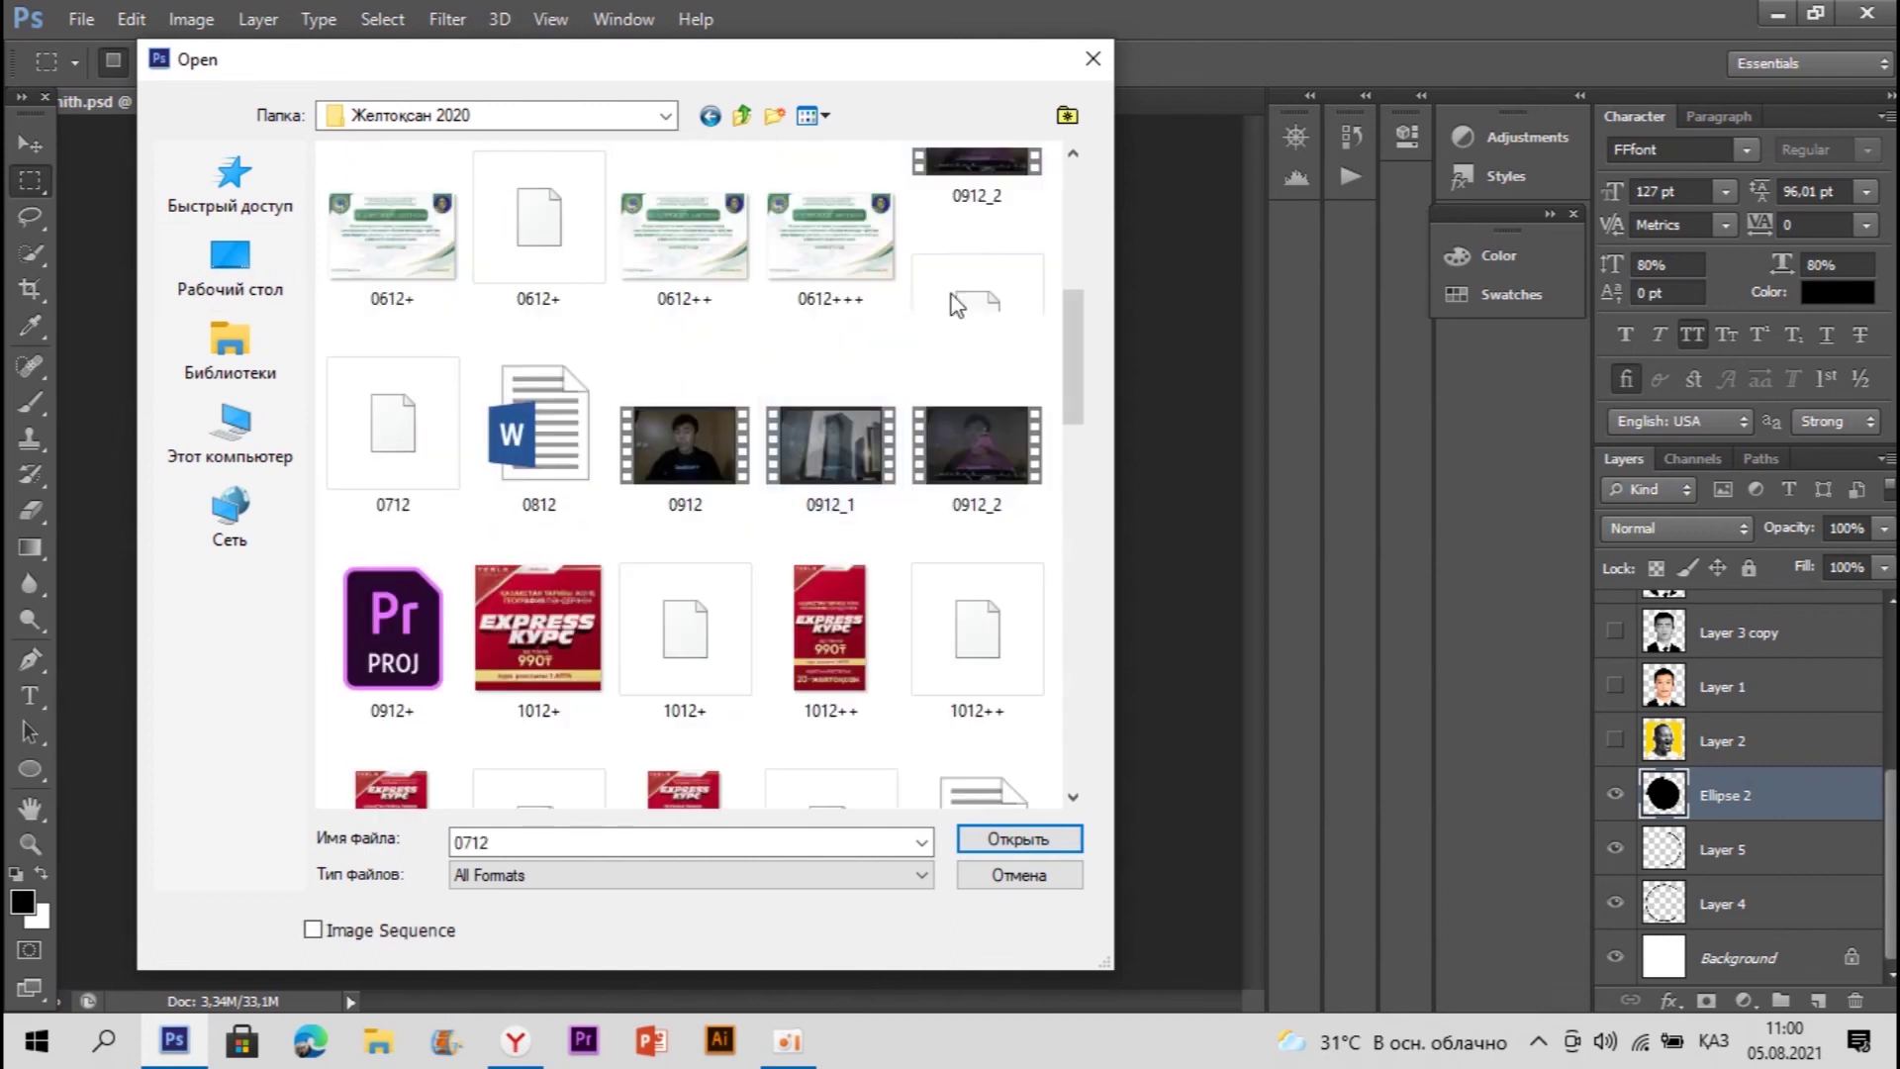
scroll(940, 416, down, 15)
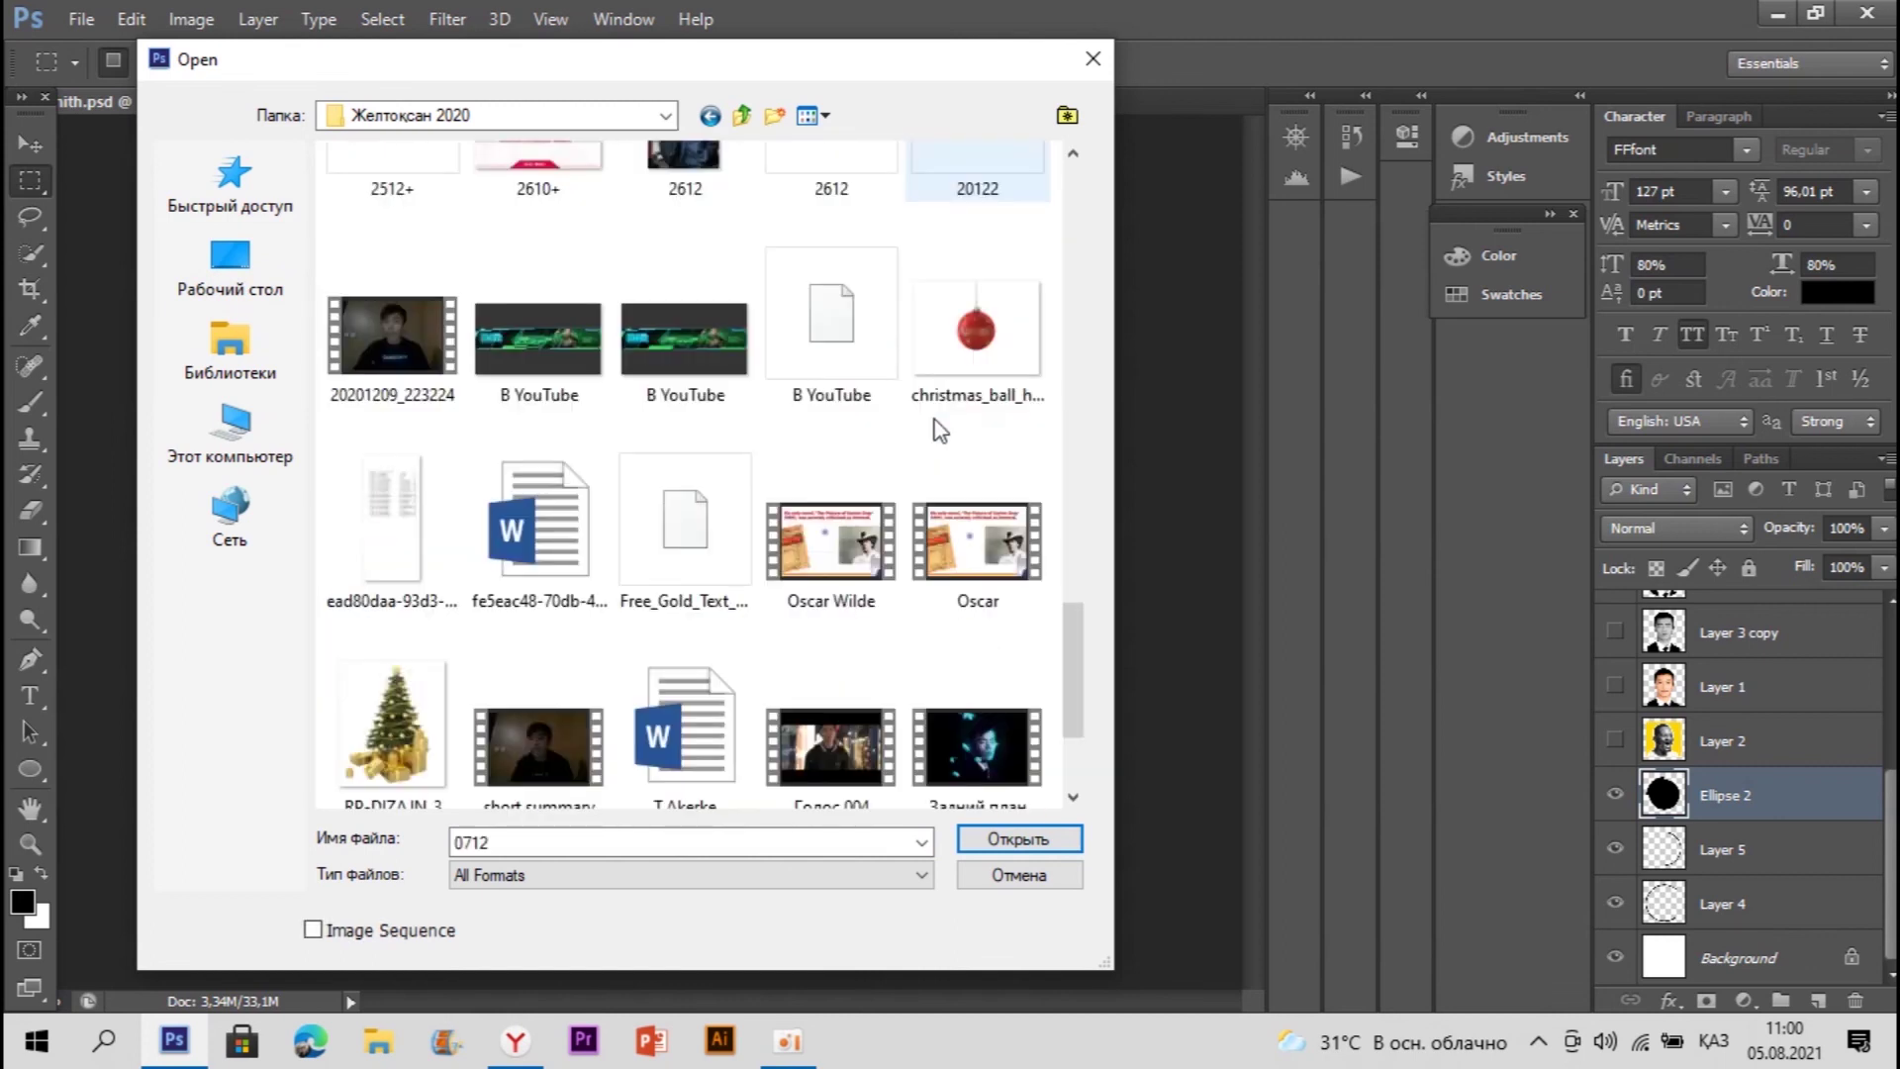
scroll(932, 420, down, 3)
scroll(934, 417, up, 15)
scroll(934, 417, down, 3)
scroll(934, 437, down, 10)
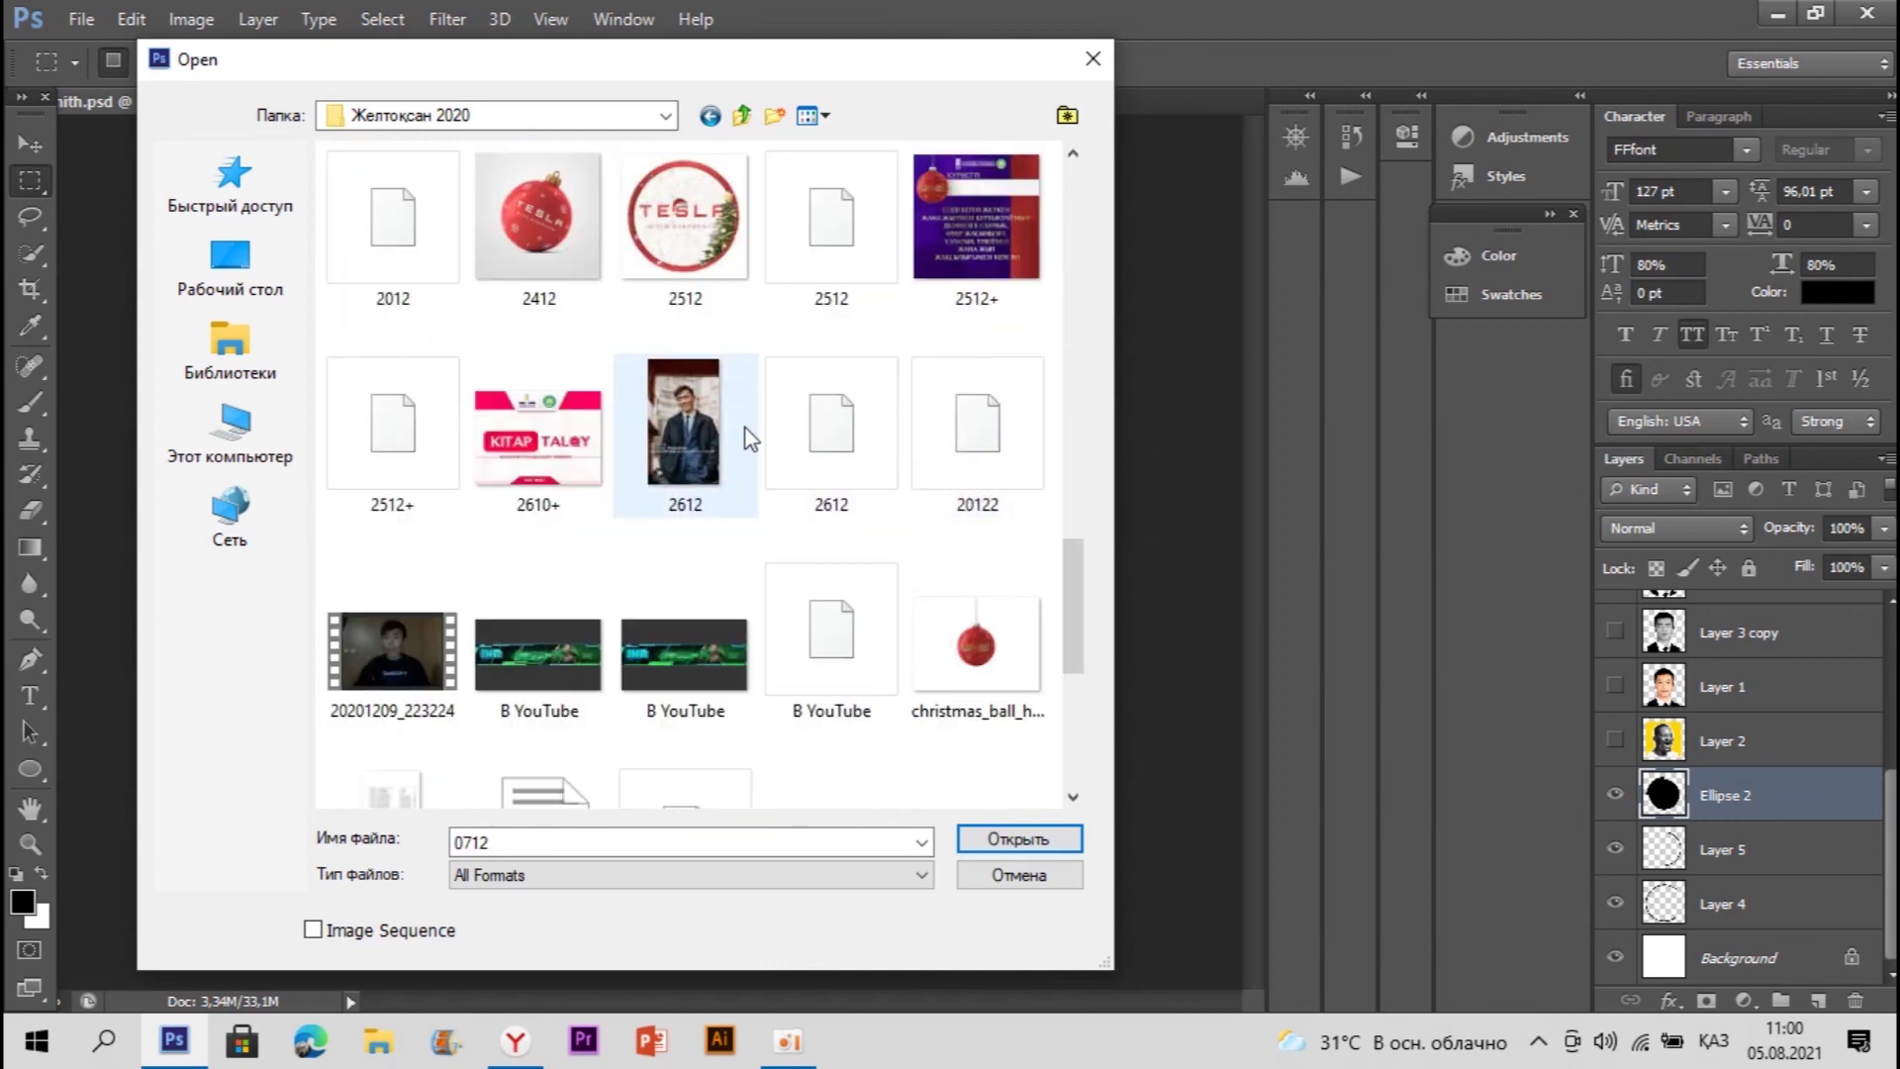
double_click(744, 428)
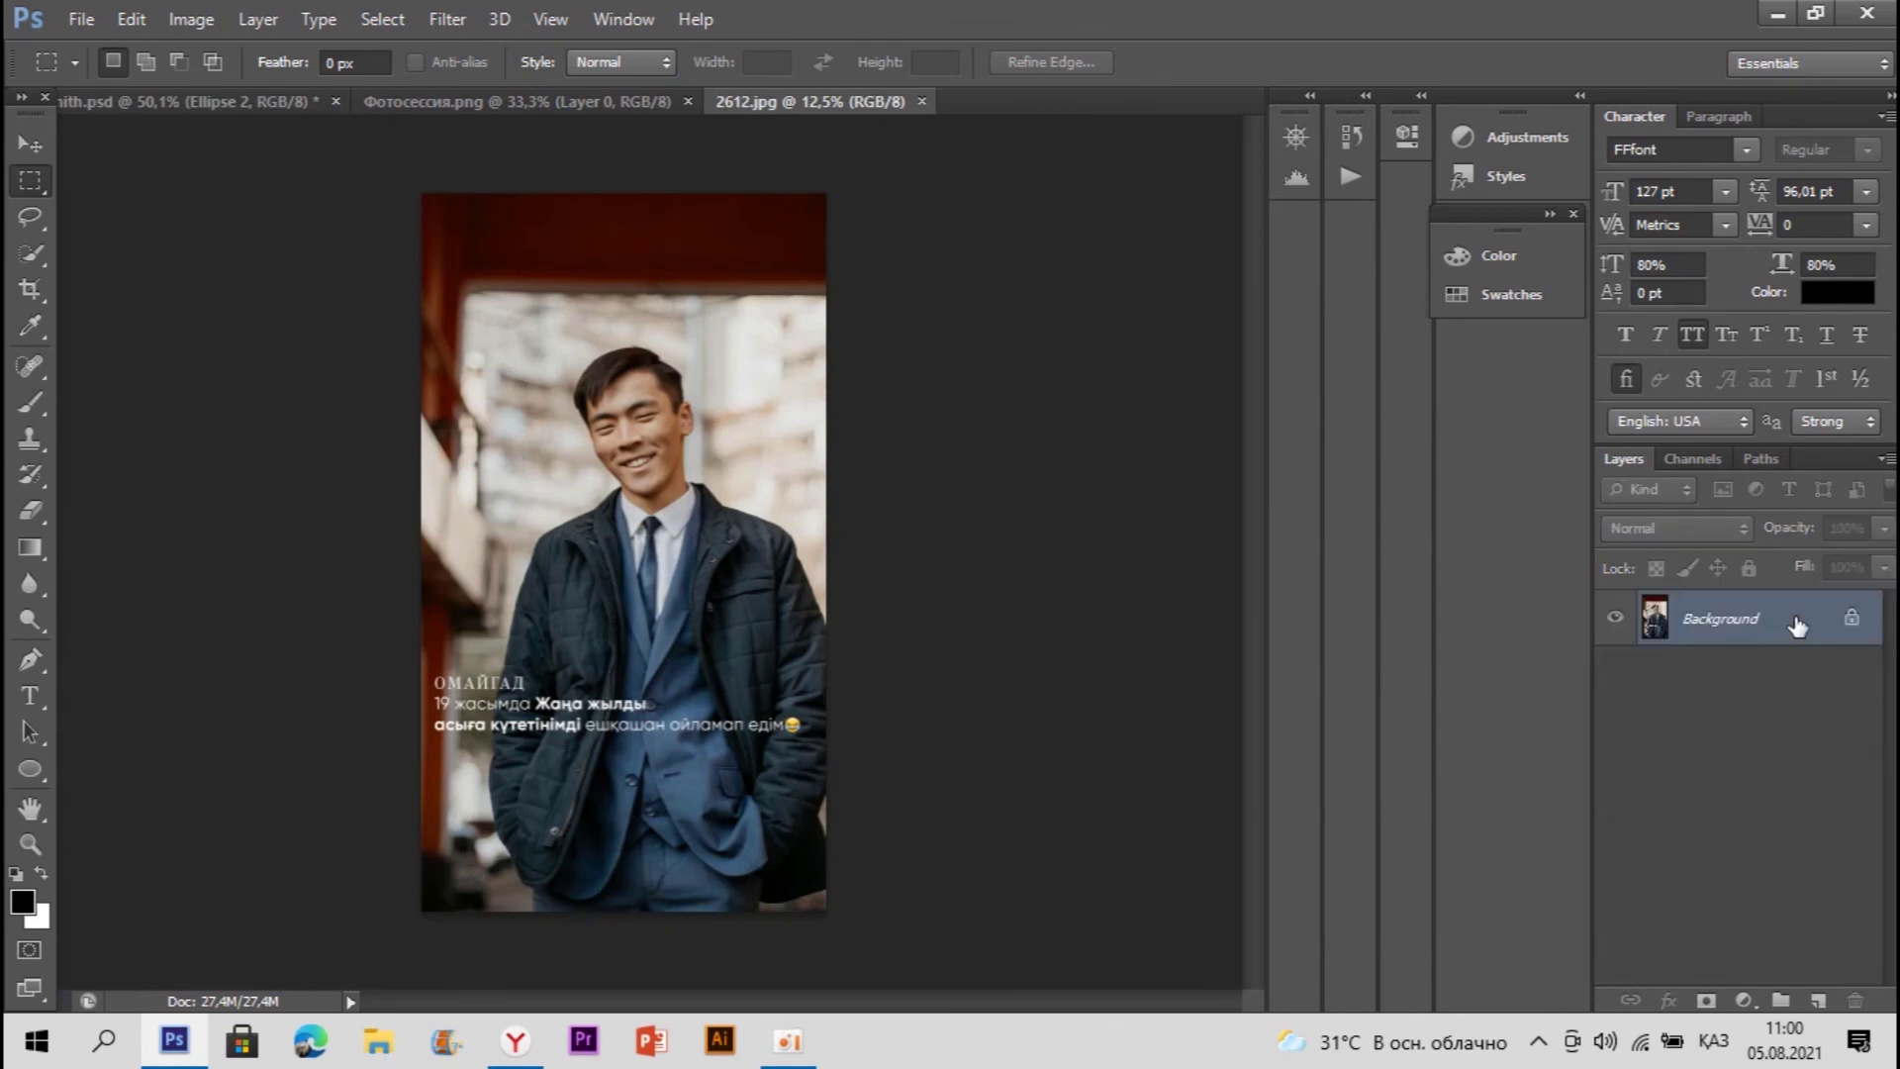
Step: Unlock the photo's background, copy its head-and-torso area onto a new layer, and paste it into the ring avatar document
double_click(1796, 623)
key(Return)
drag(434, 282, 795, 665)
key(ctrl+shift+alt+n)
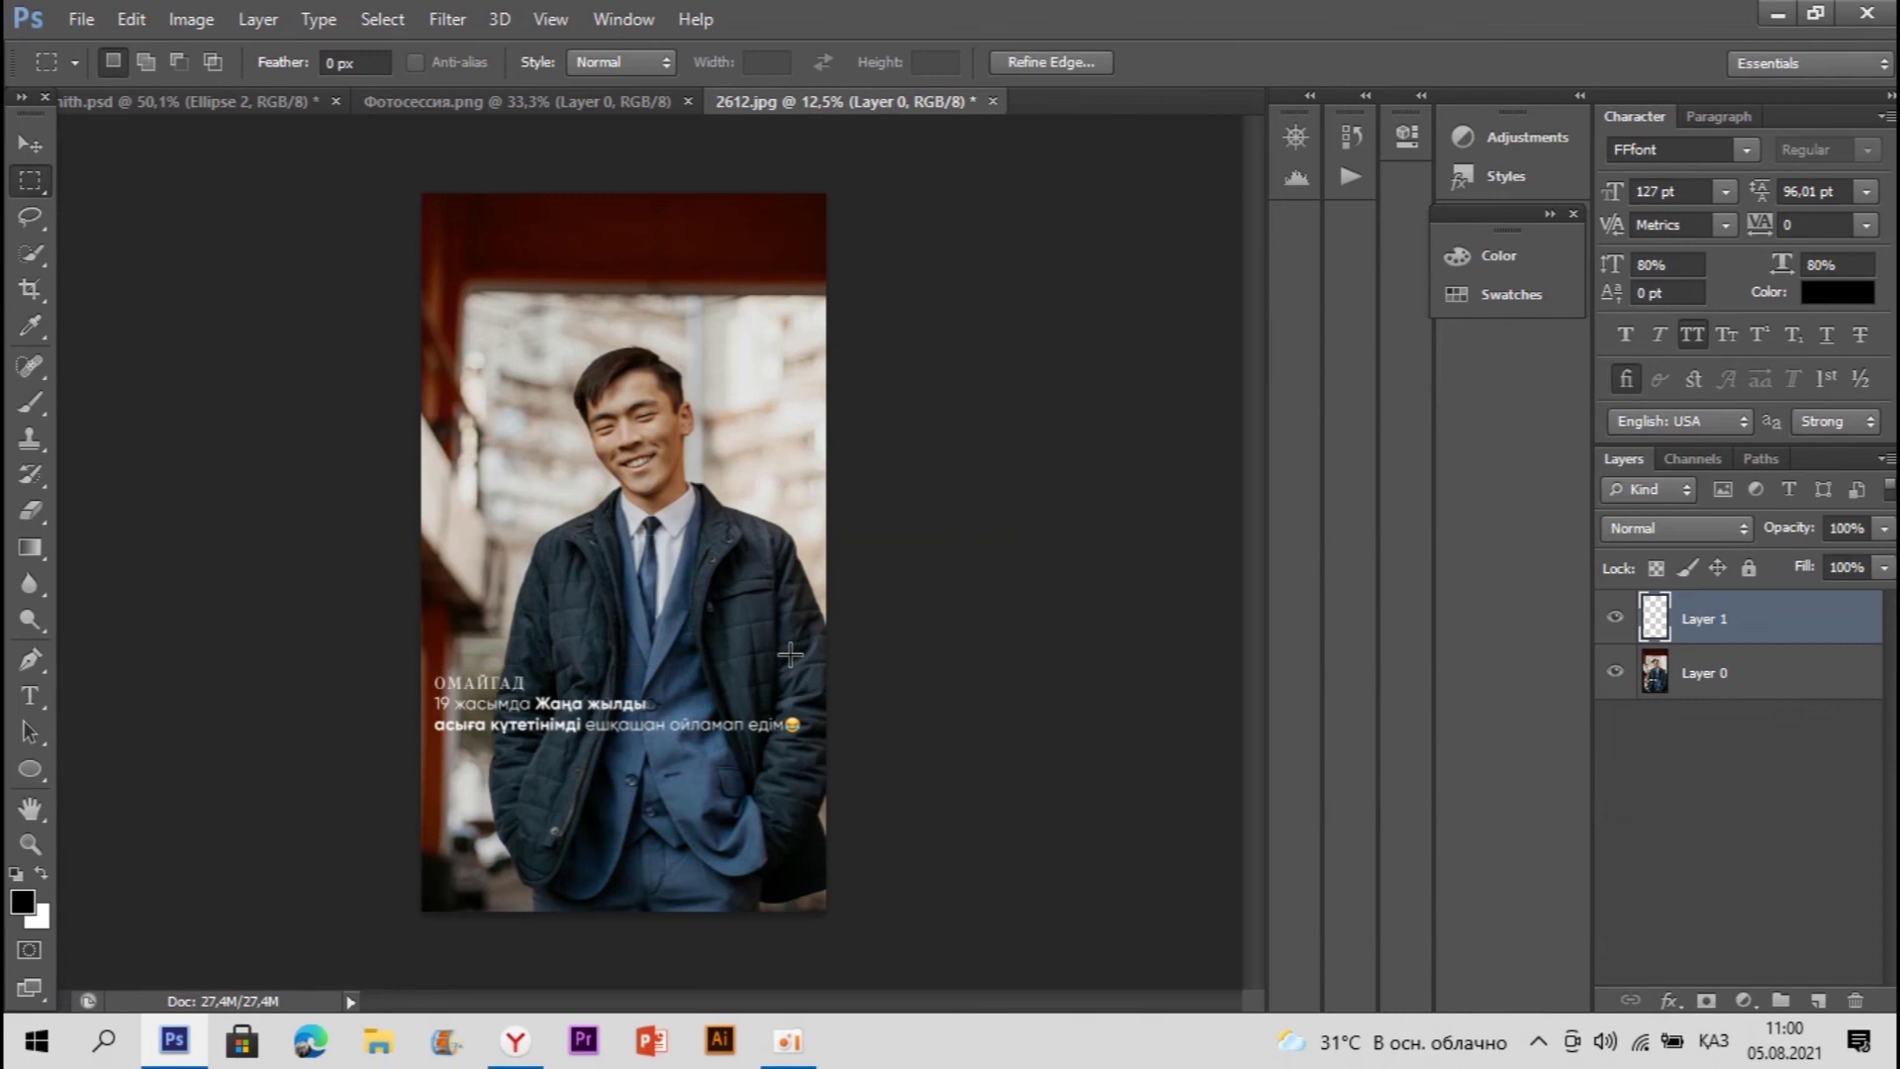
key(ctrl+v)
click(217, 109)
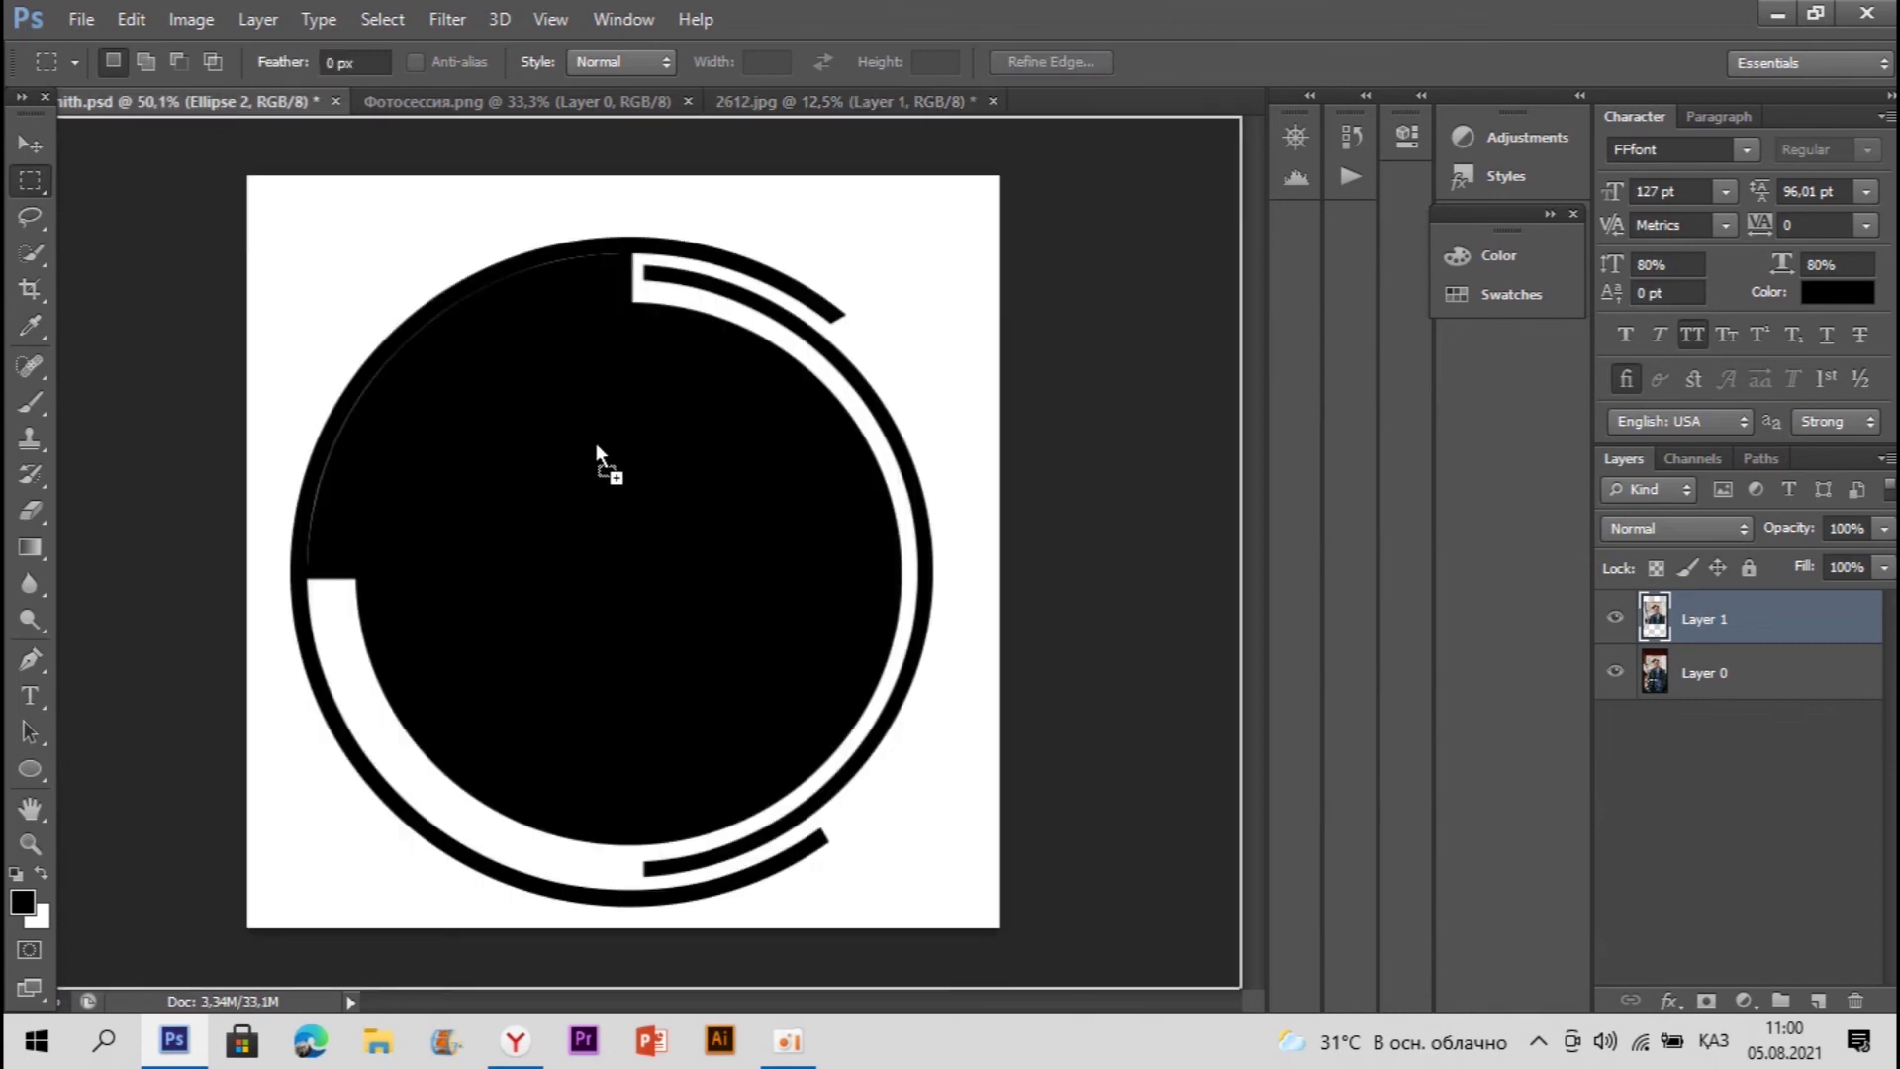
key(ctrl+v)
Step: Scale the pasted photo to about 44.6%, position it over the black circle, and apply the transform
right_click(606, 402)
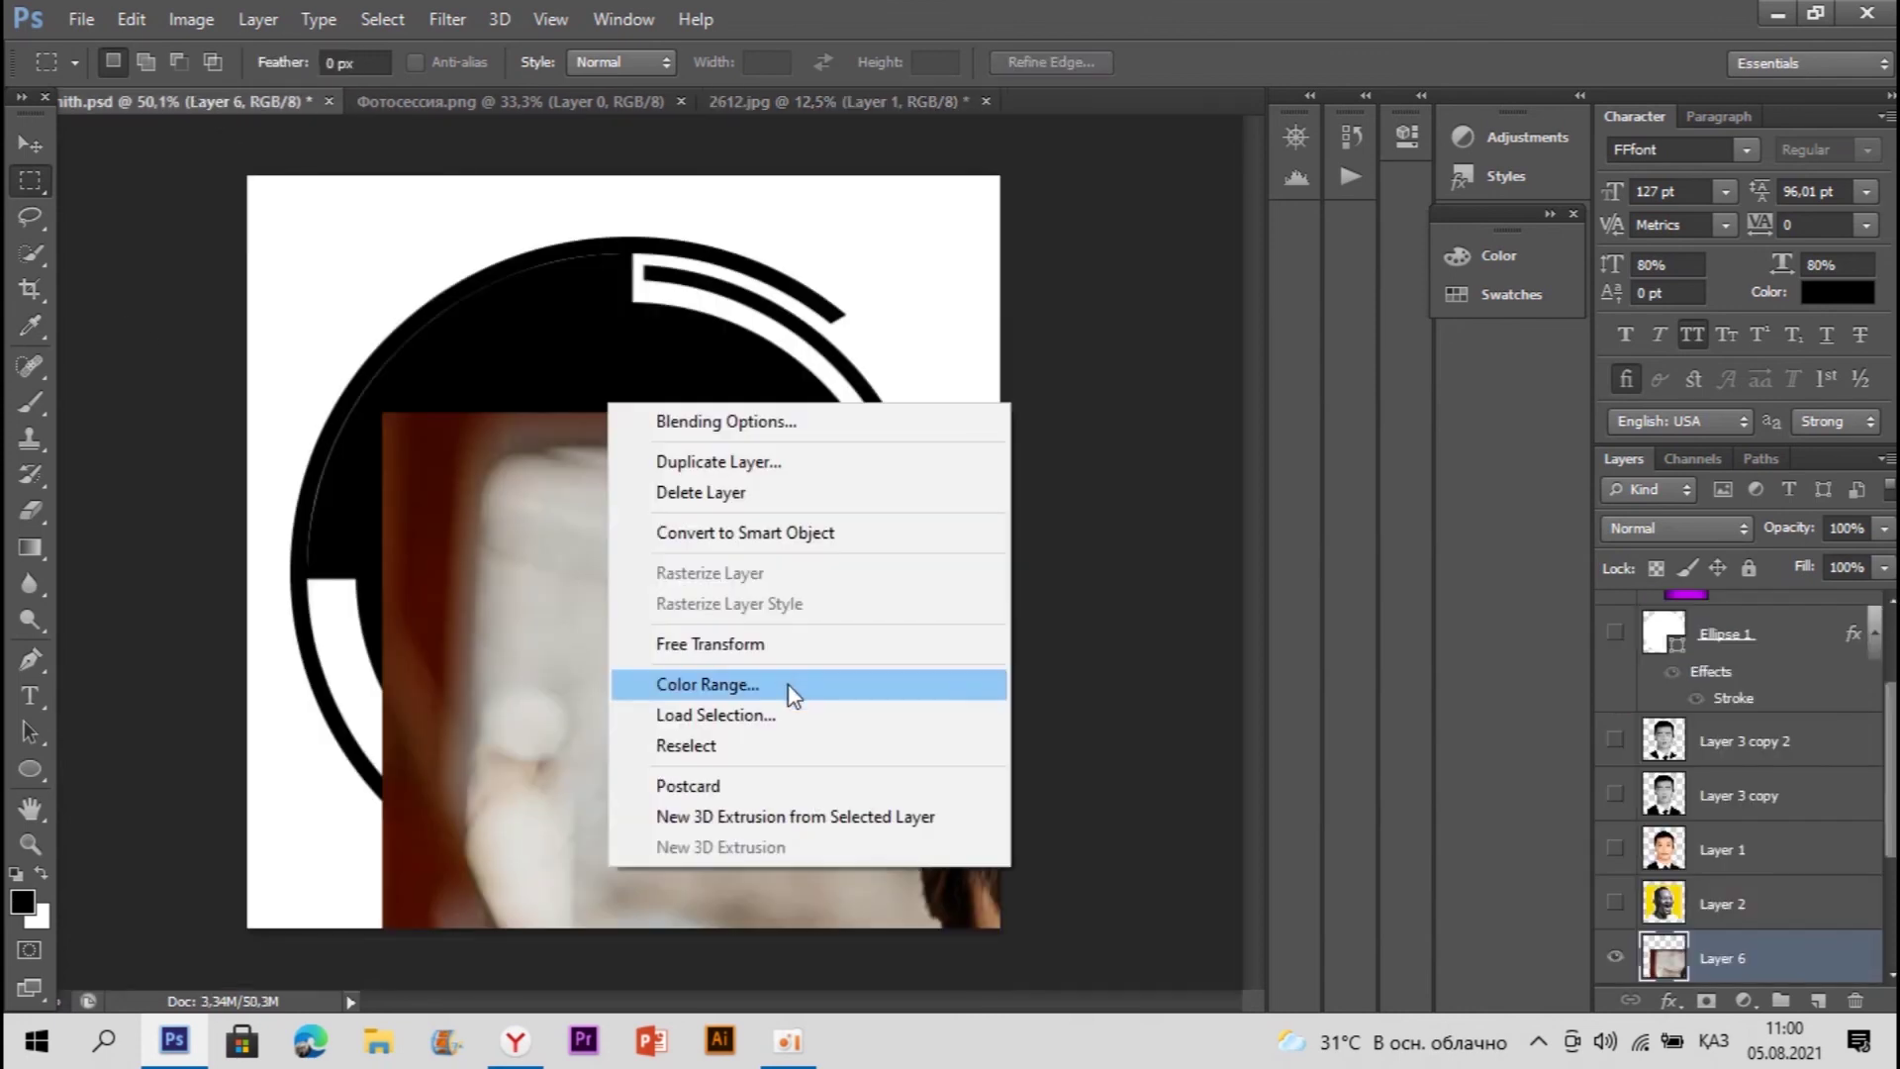
click(747, 645)
drag(384, 414, 709, 787)
drag(904, 852, 436, 267)
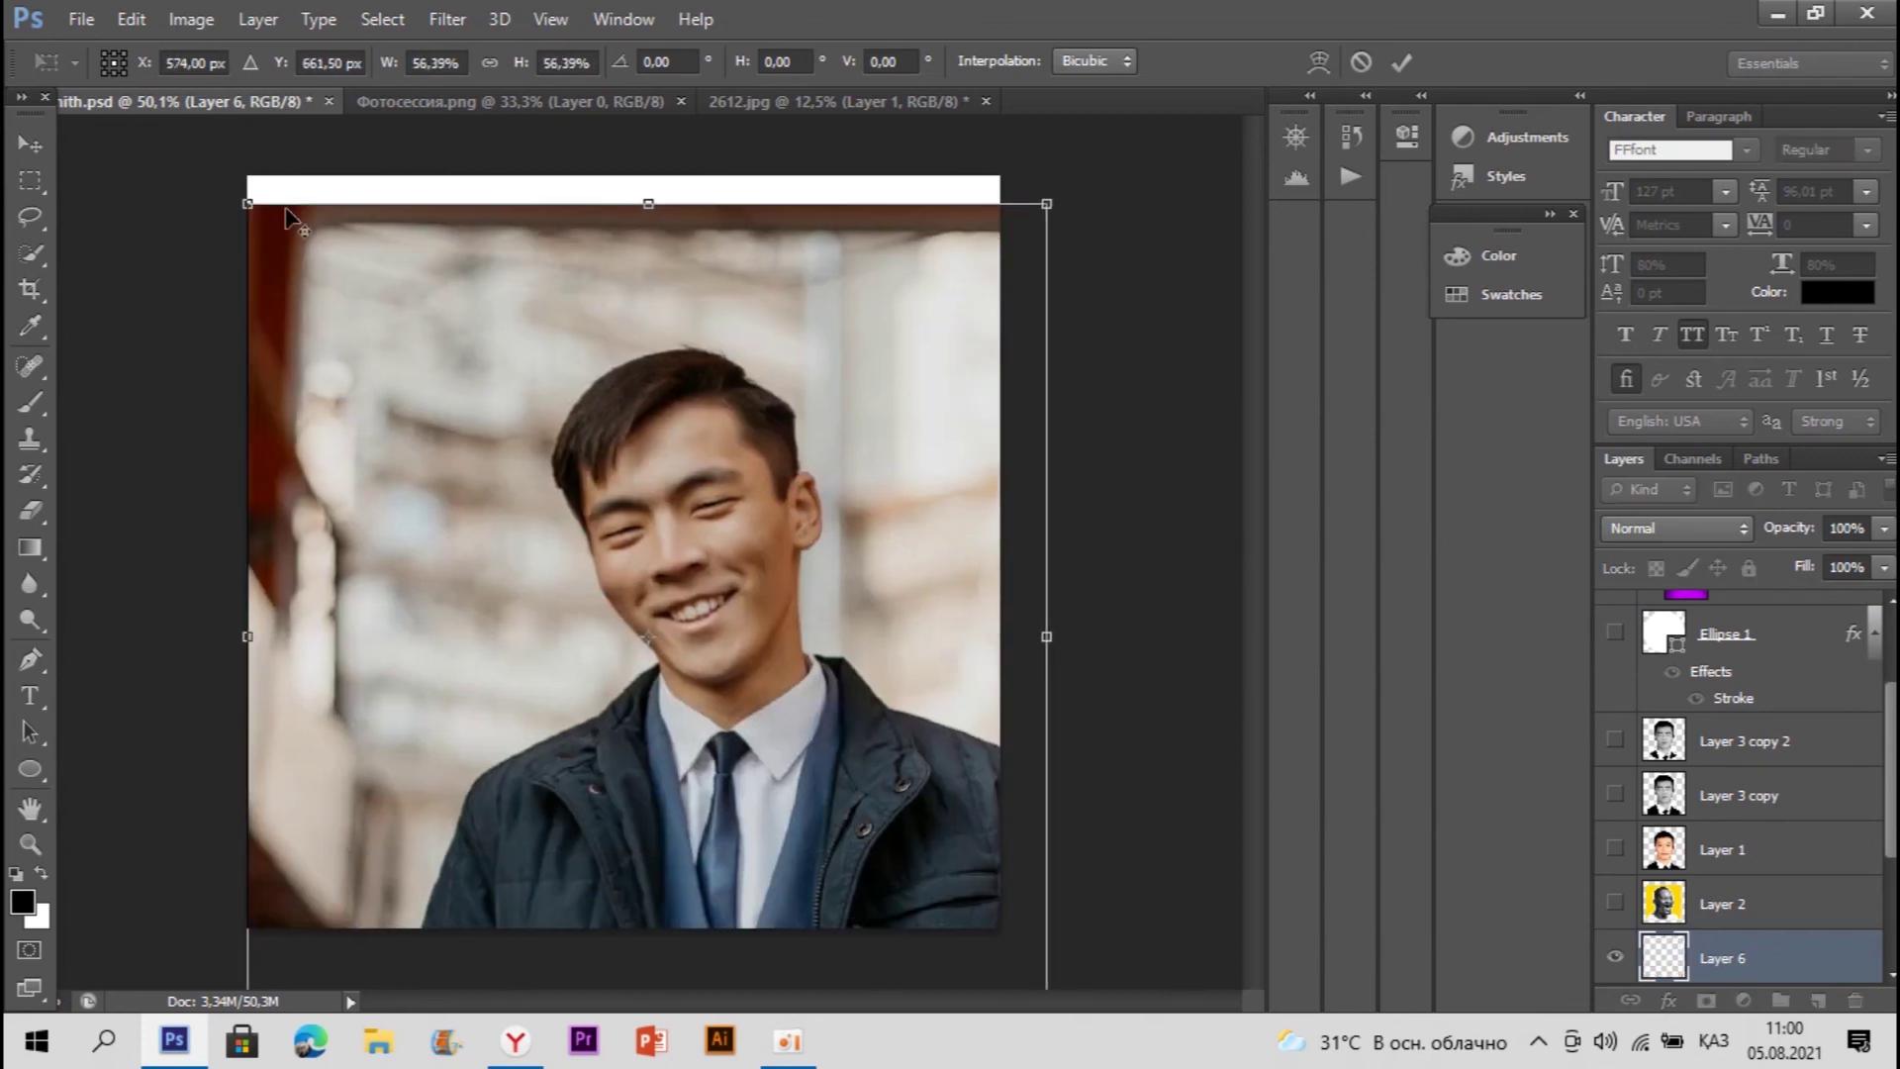
drag(247, 205, 330, 294)
drag(844, 580, 813, 508)
key(Return)
Step: Clip the Layer 6 photo to the Ellipse 2 shape with a clipping mask
scroll(1807, 859, down, 3)
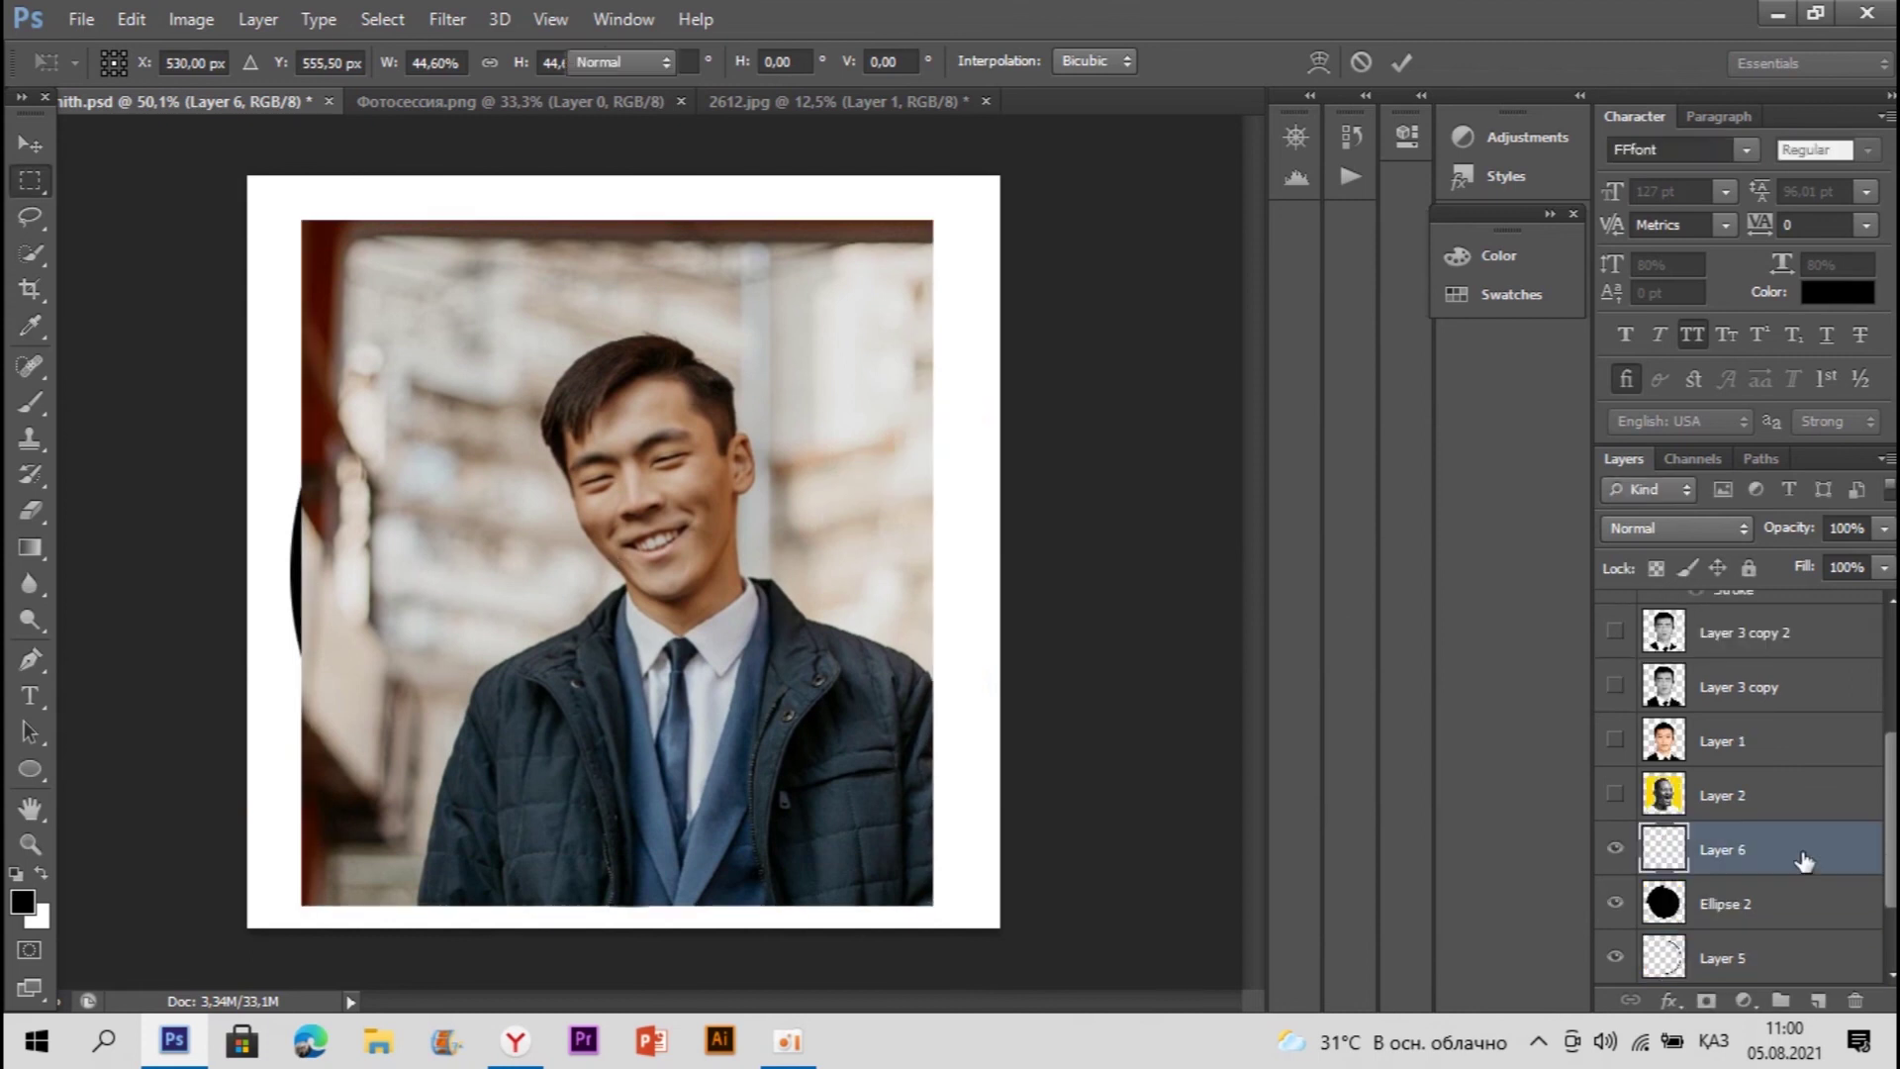
right_click(1789, 844)
click(1809, 792)
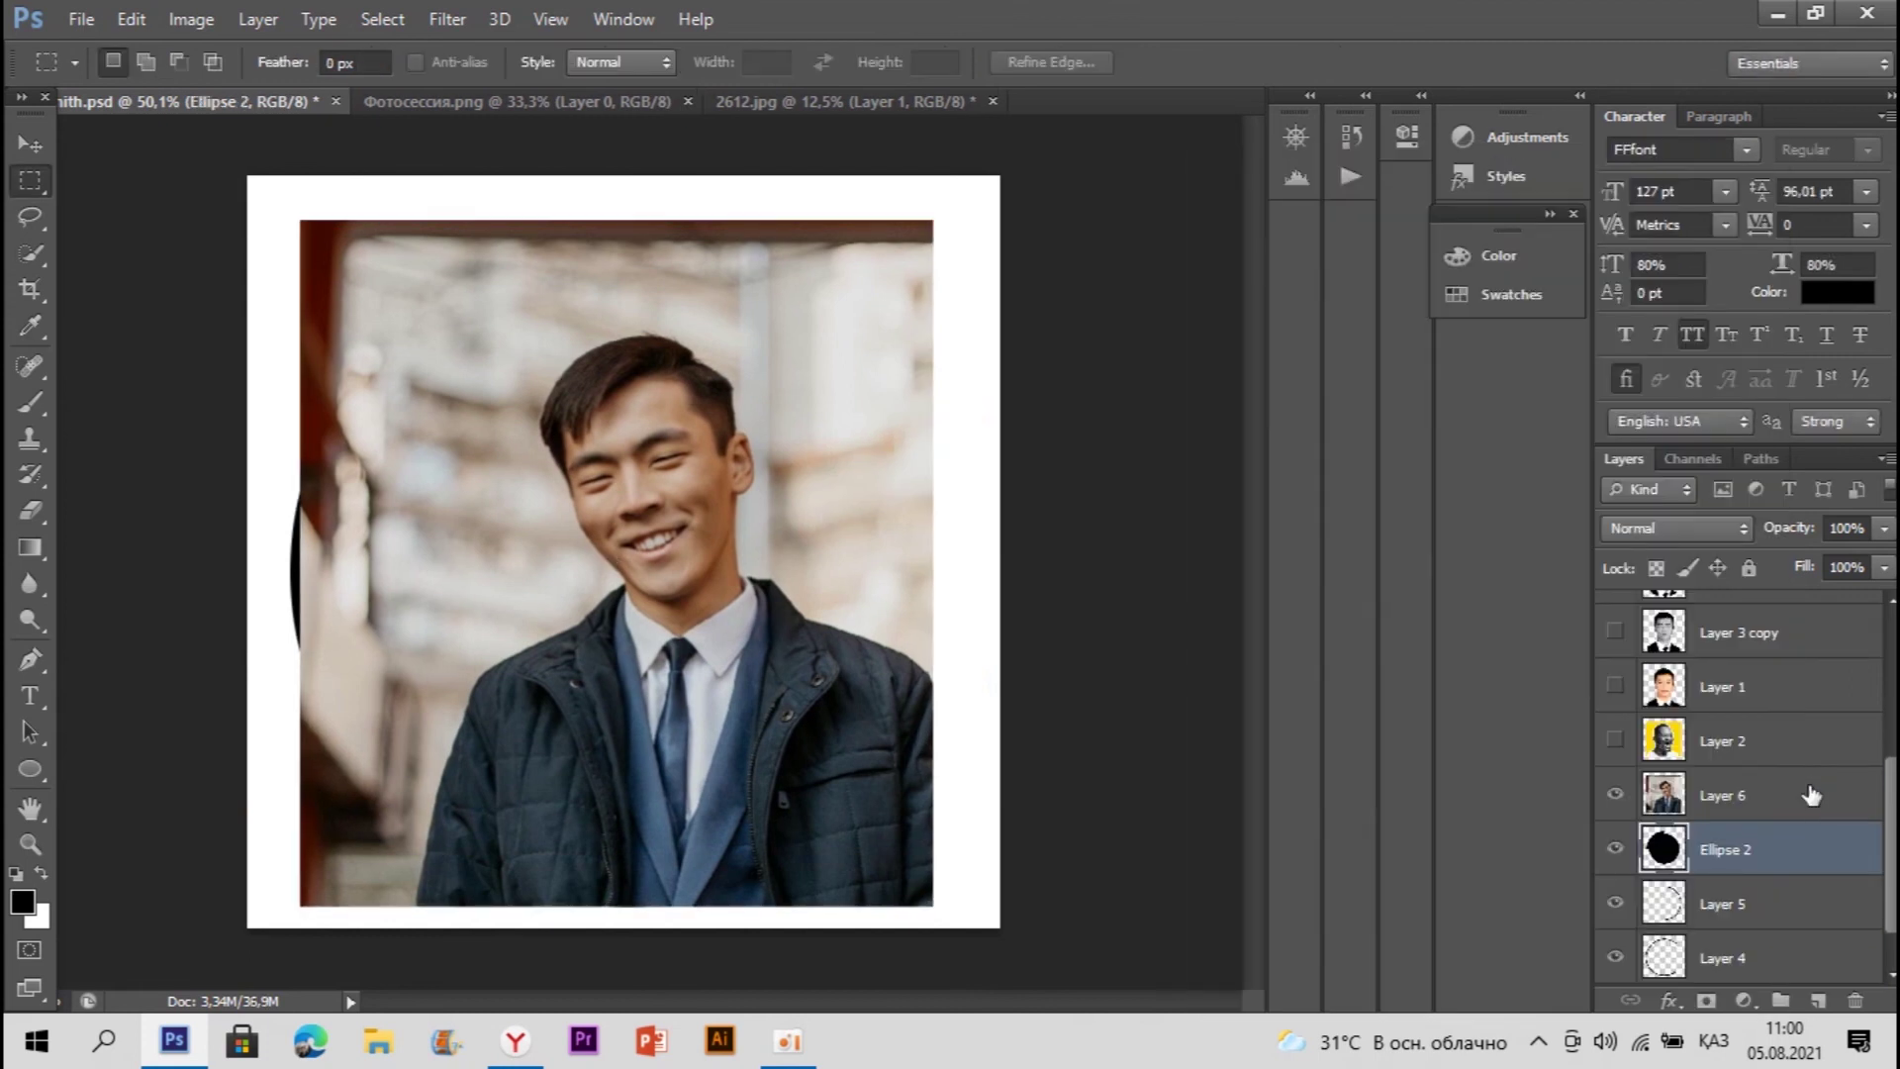
right_click(1811, 794)
click(1417, 450)
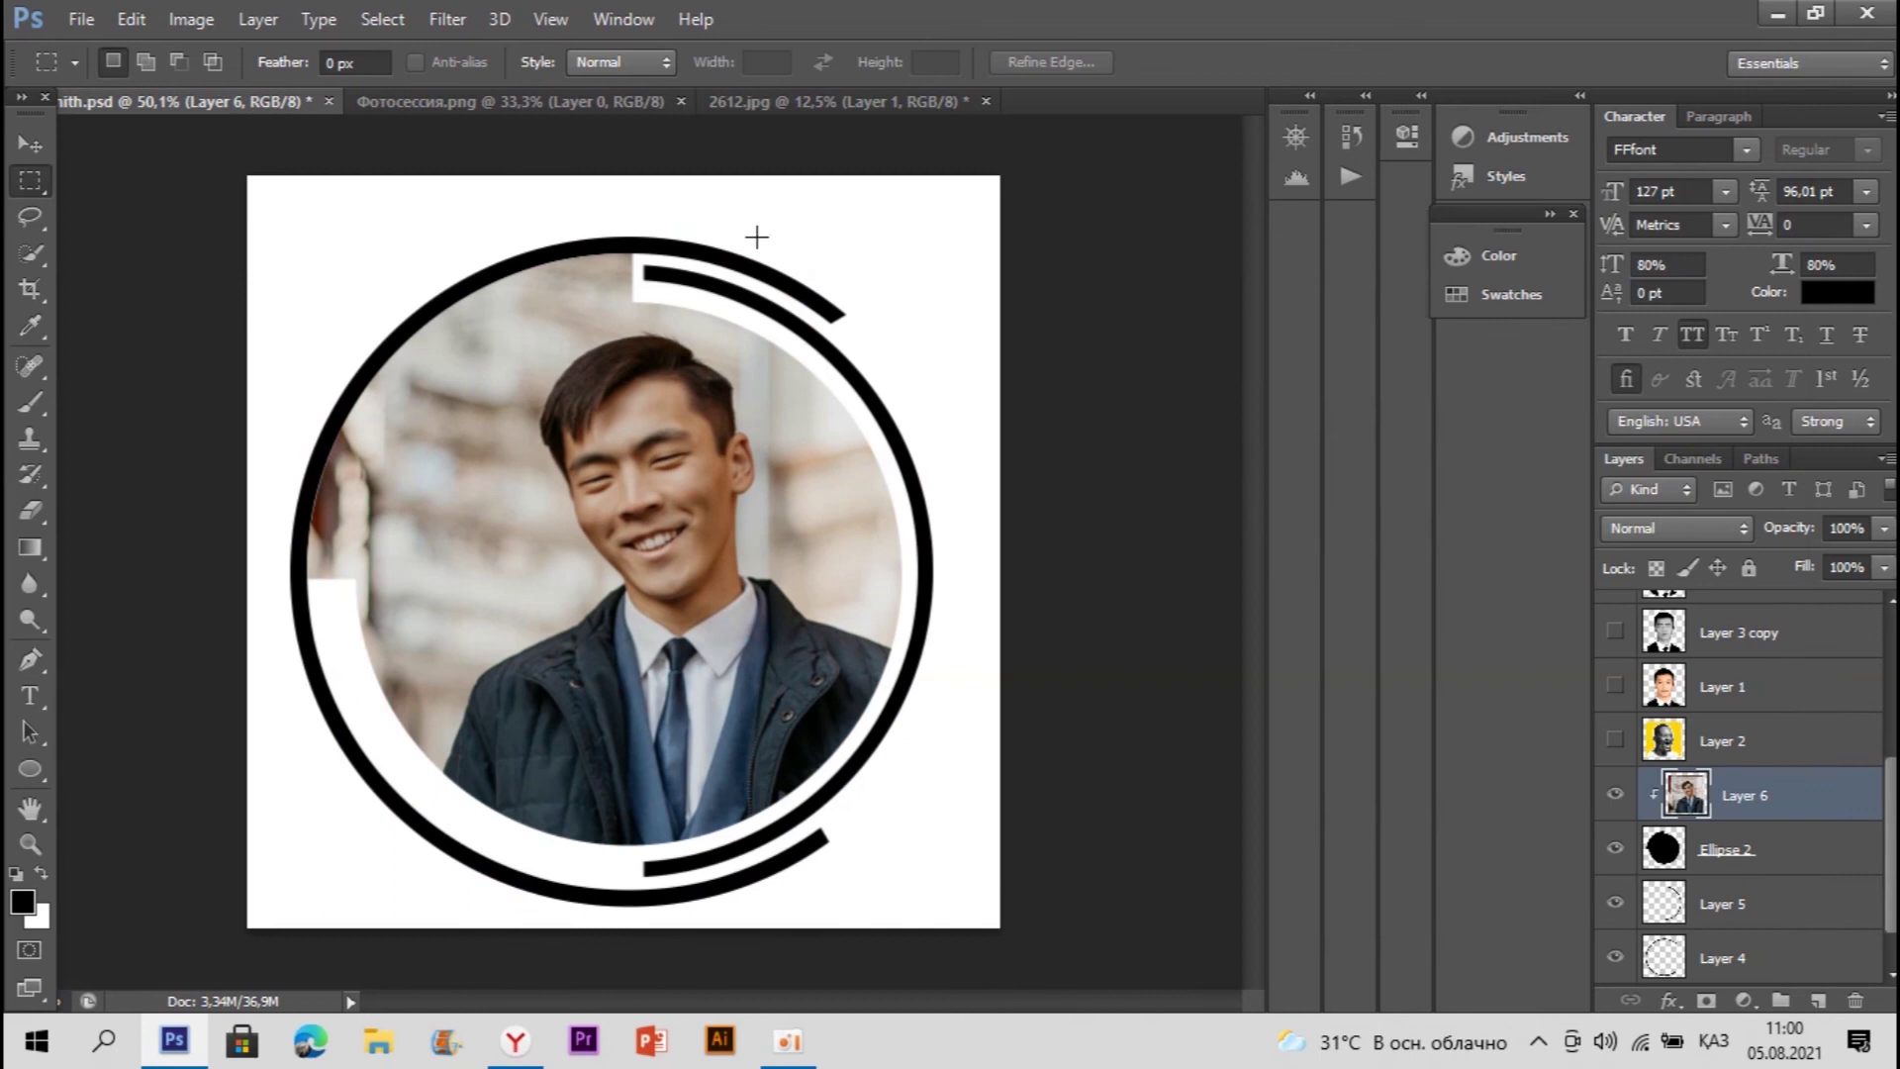
Step: Move the clipped photo slightly up and left to X 522 px, Y 531.5 px, and apply
right_click(742, 258)
click(837, 460)
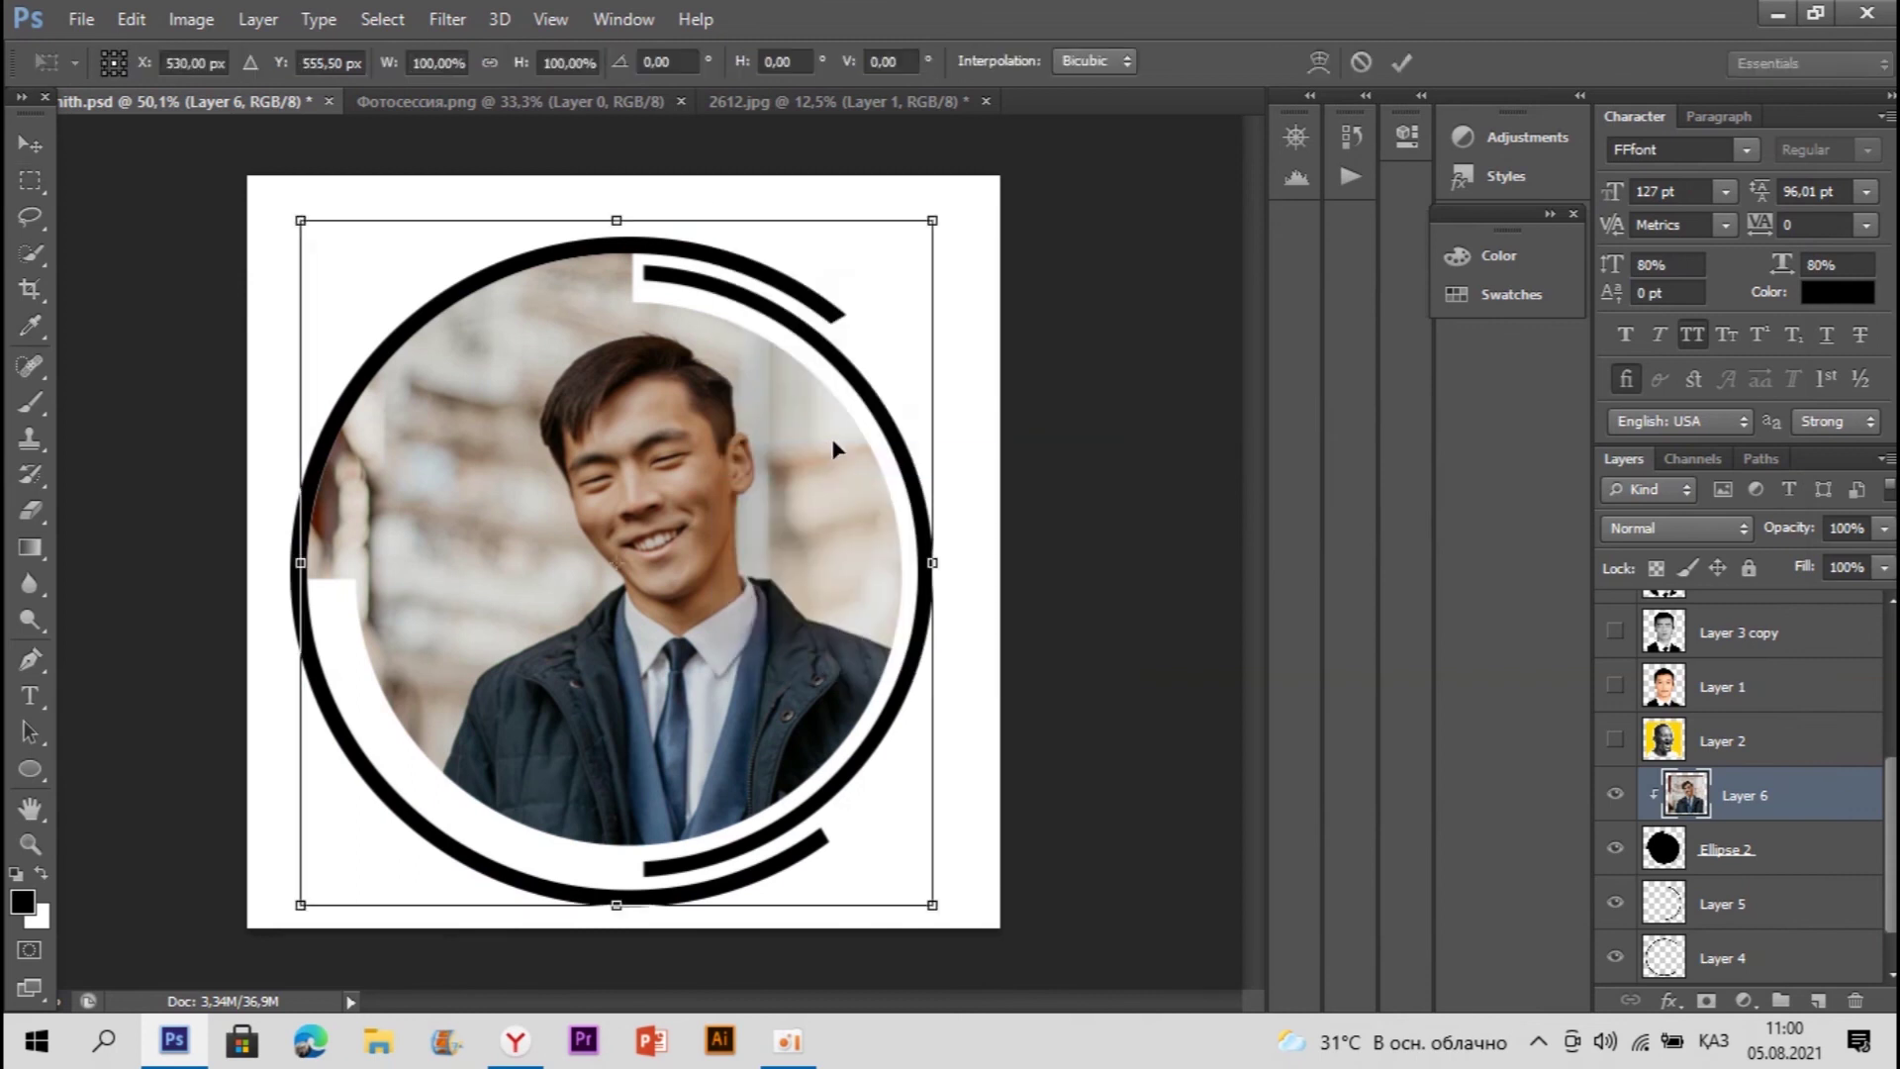
drag(840, 410, 832, 396)
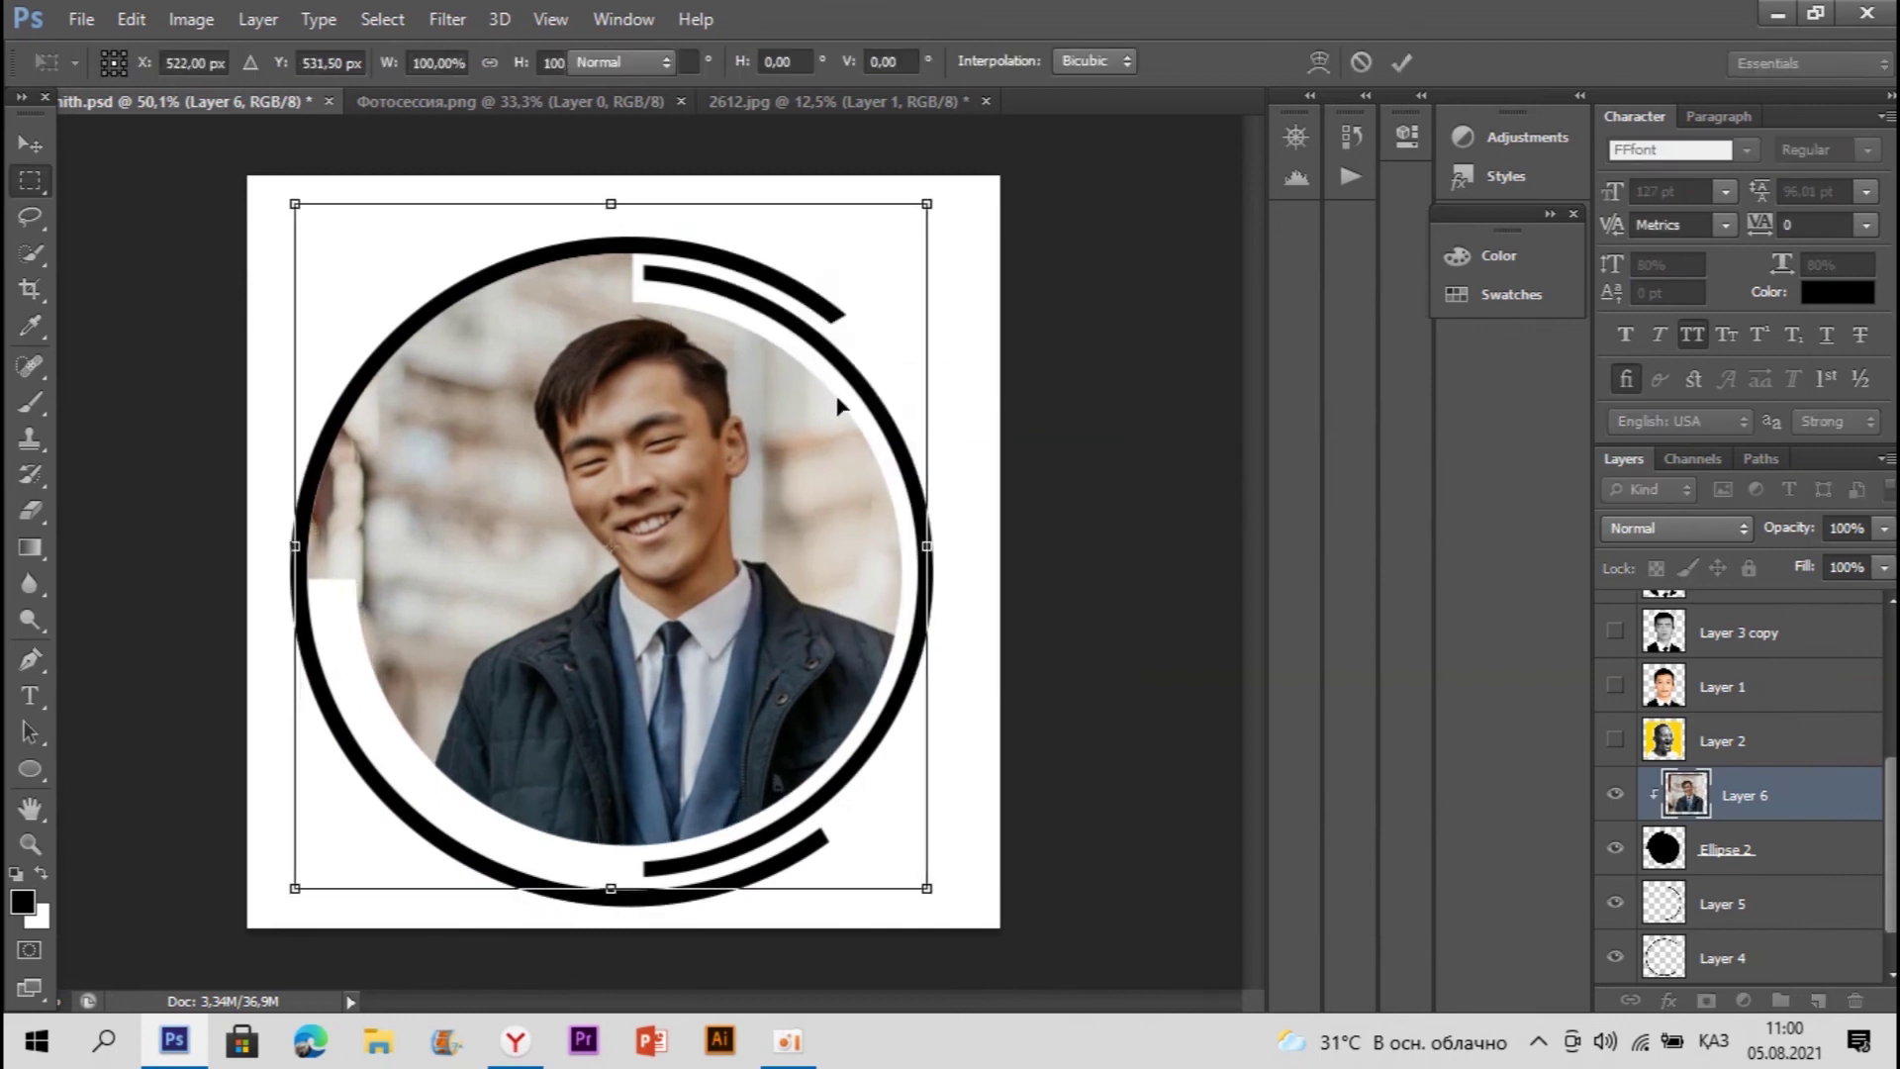
key(Return)
Step: Check the ring colours in the suit reference and add a new empty layer clipped to the Layer 4 outer ring
scroll(1772, 924, down, 1)
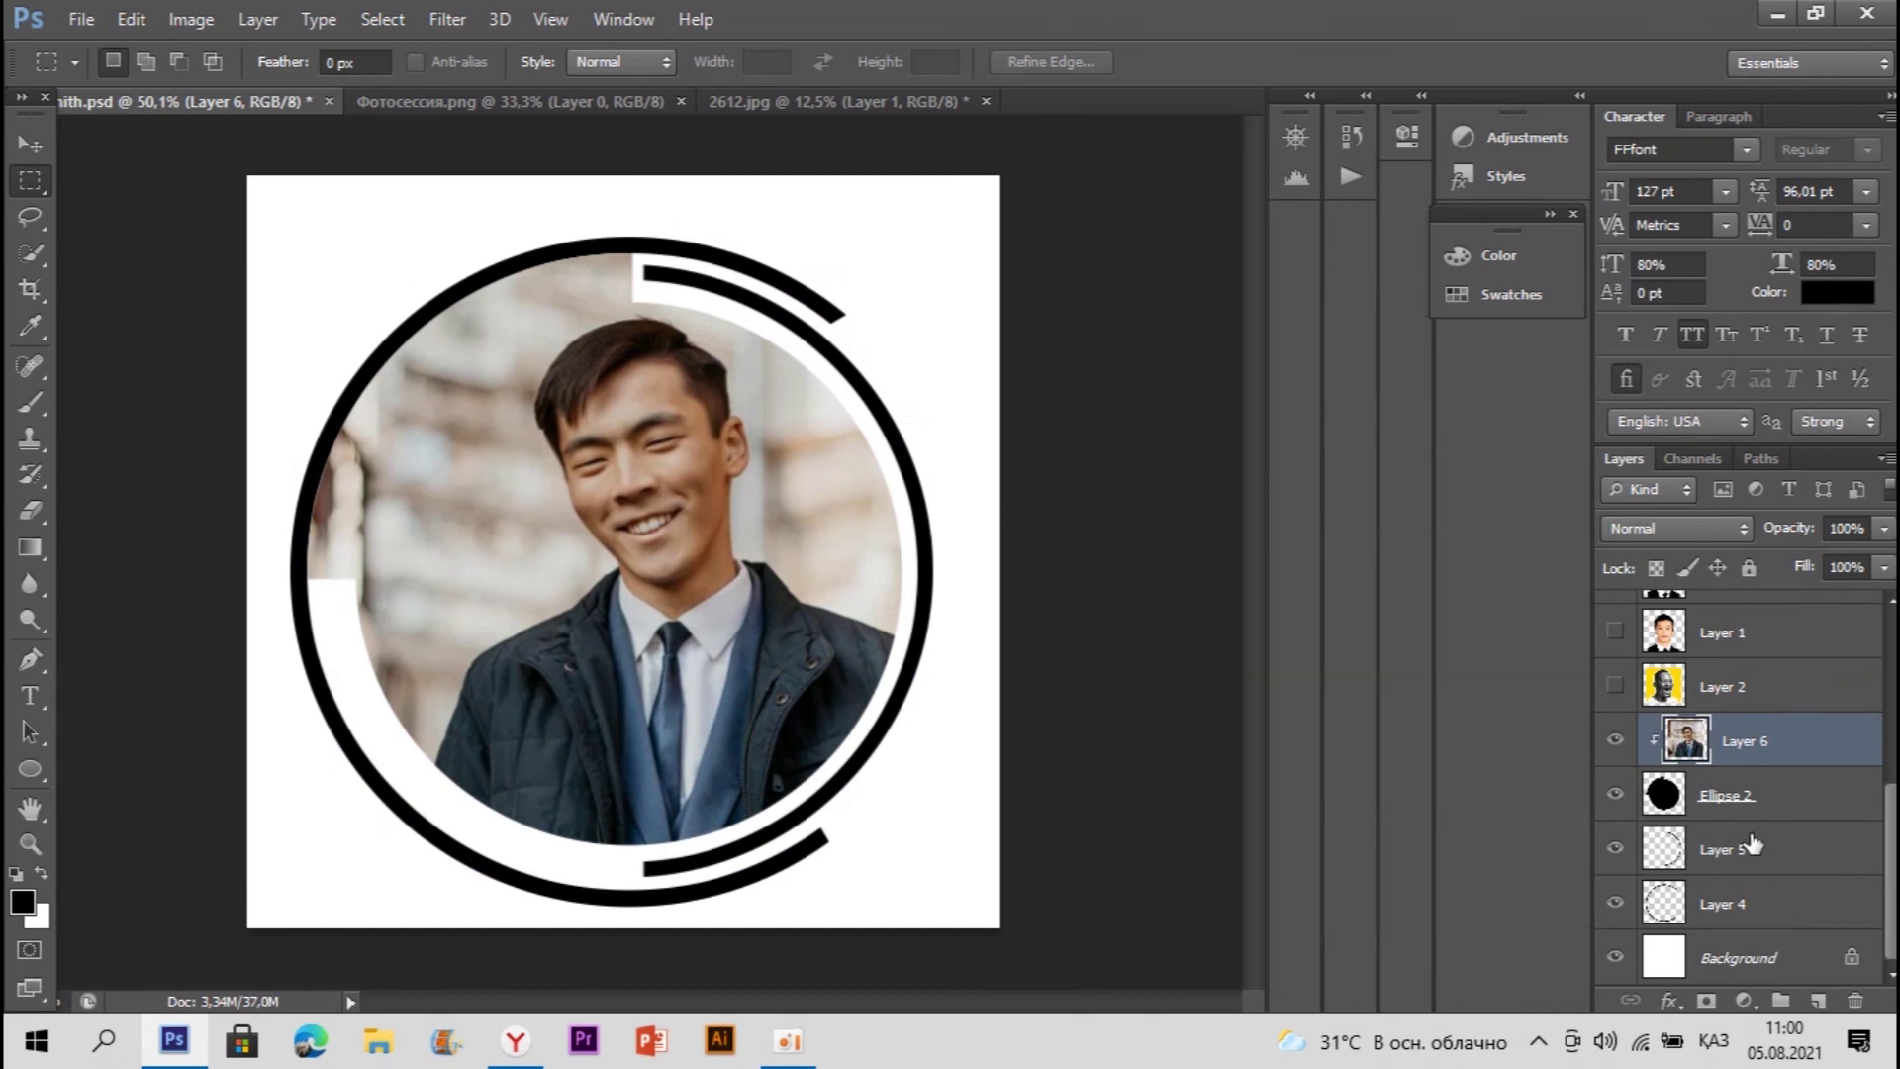
click(1754, 846)
click(1761, 912)
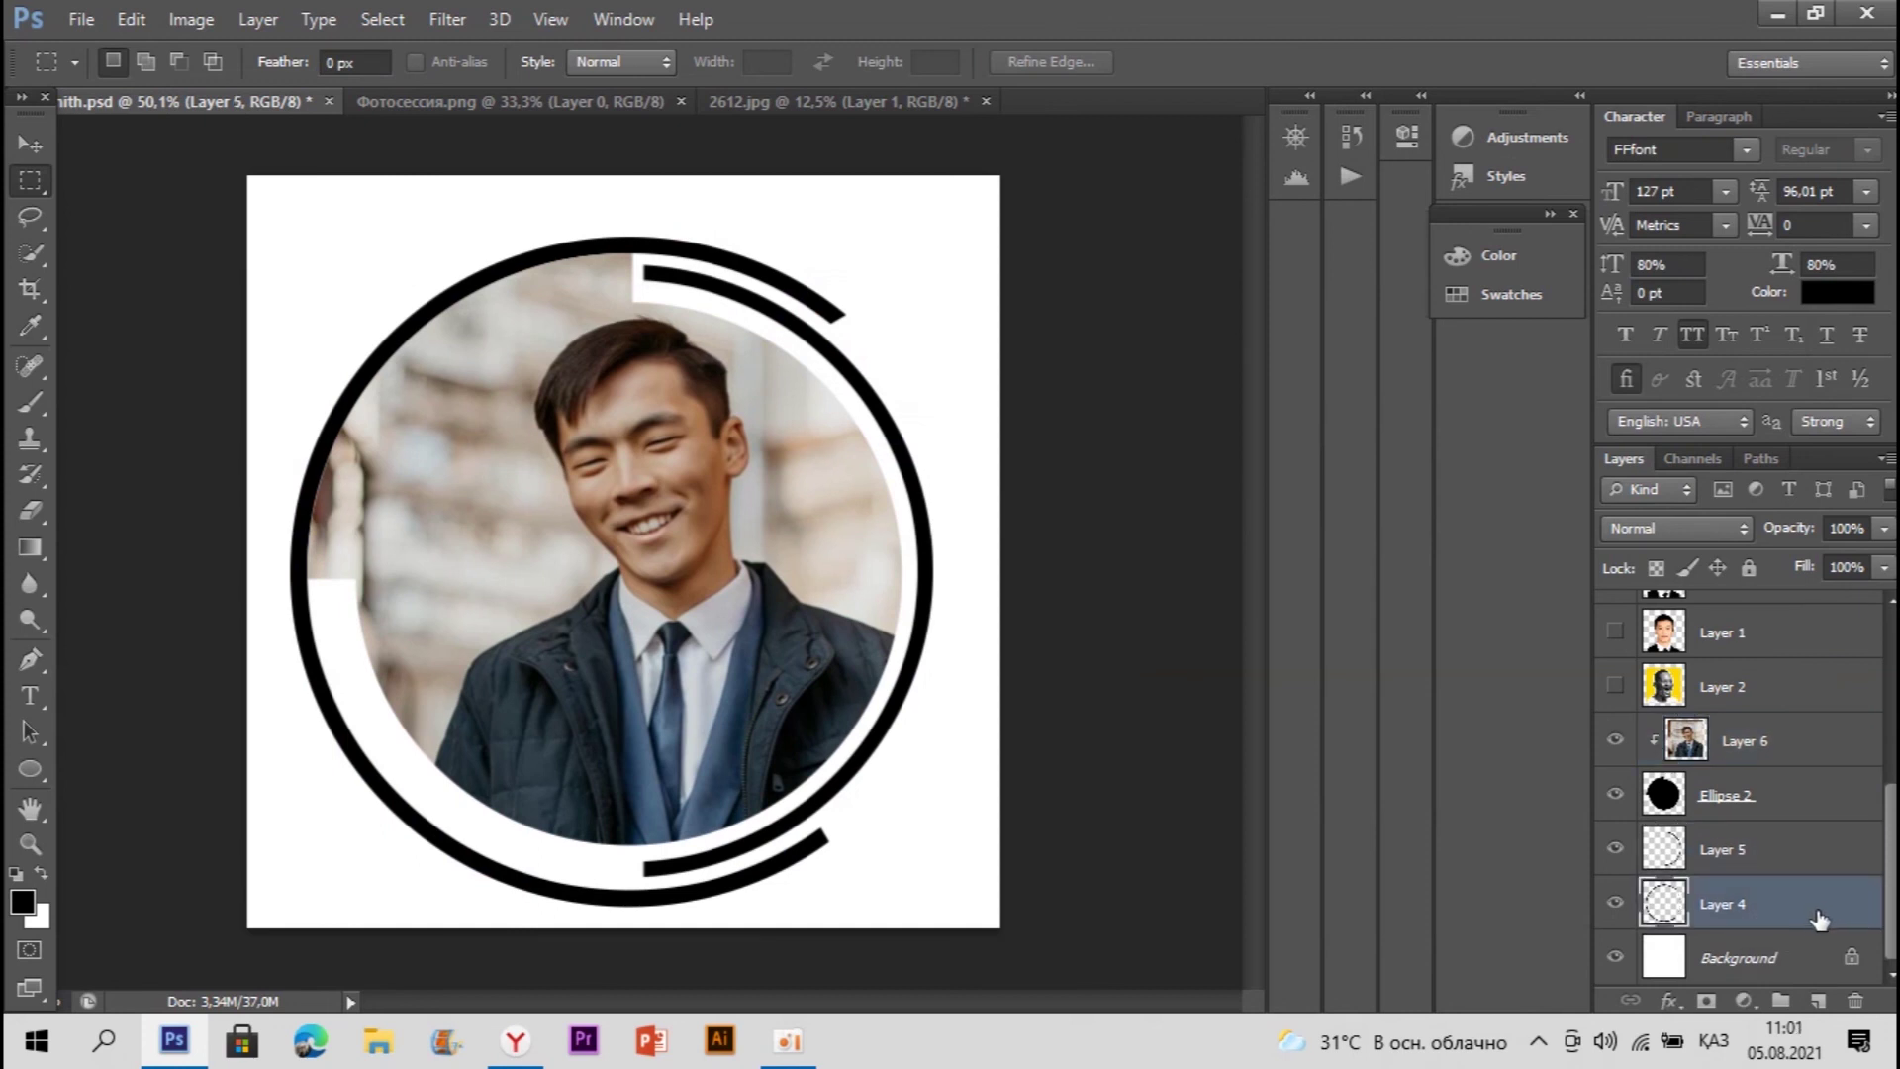
click(514, 1044)
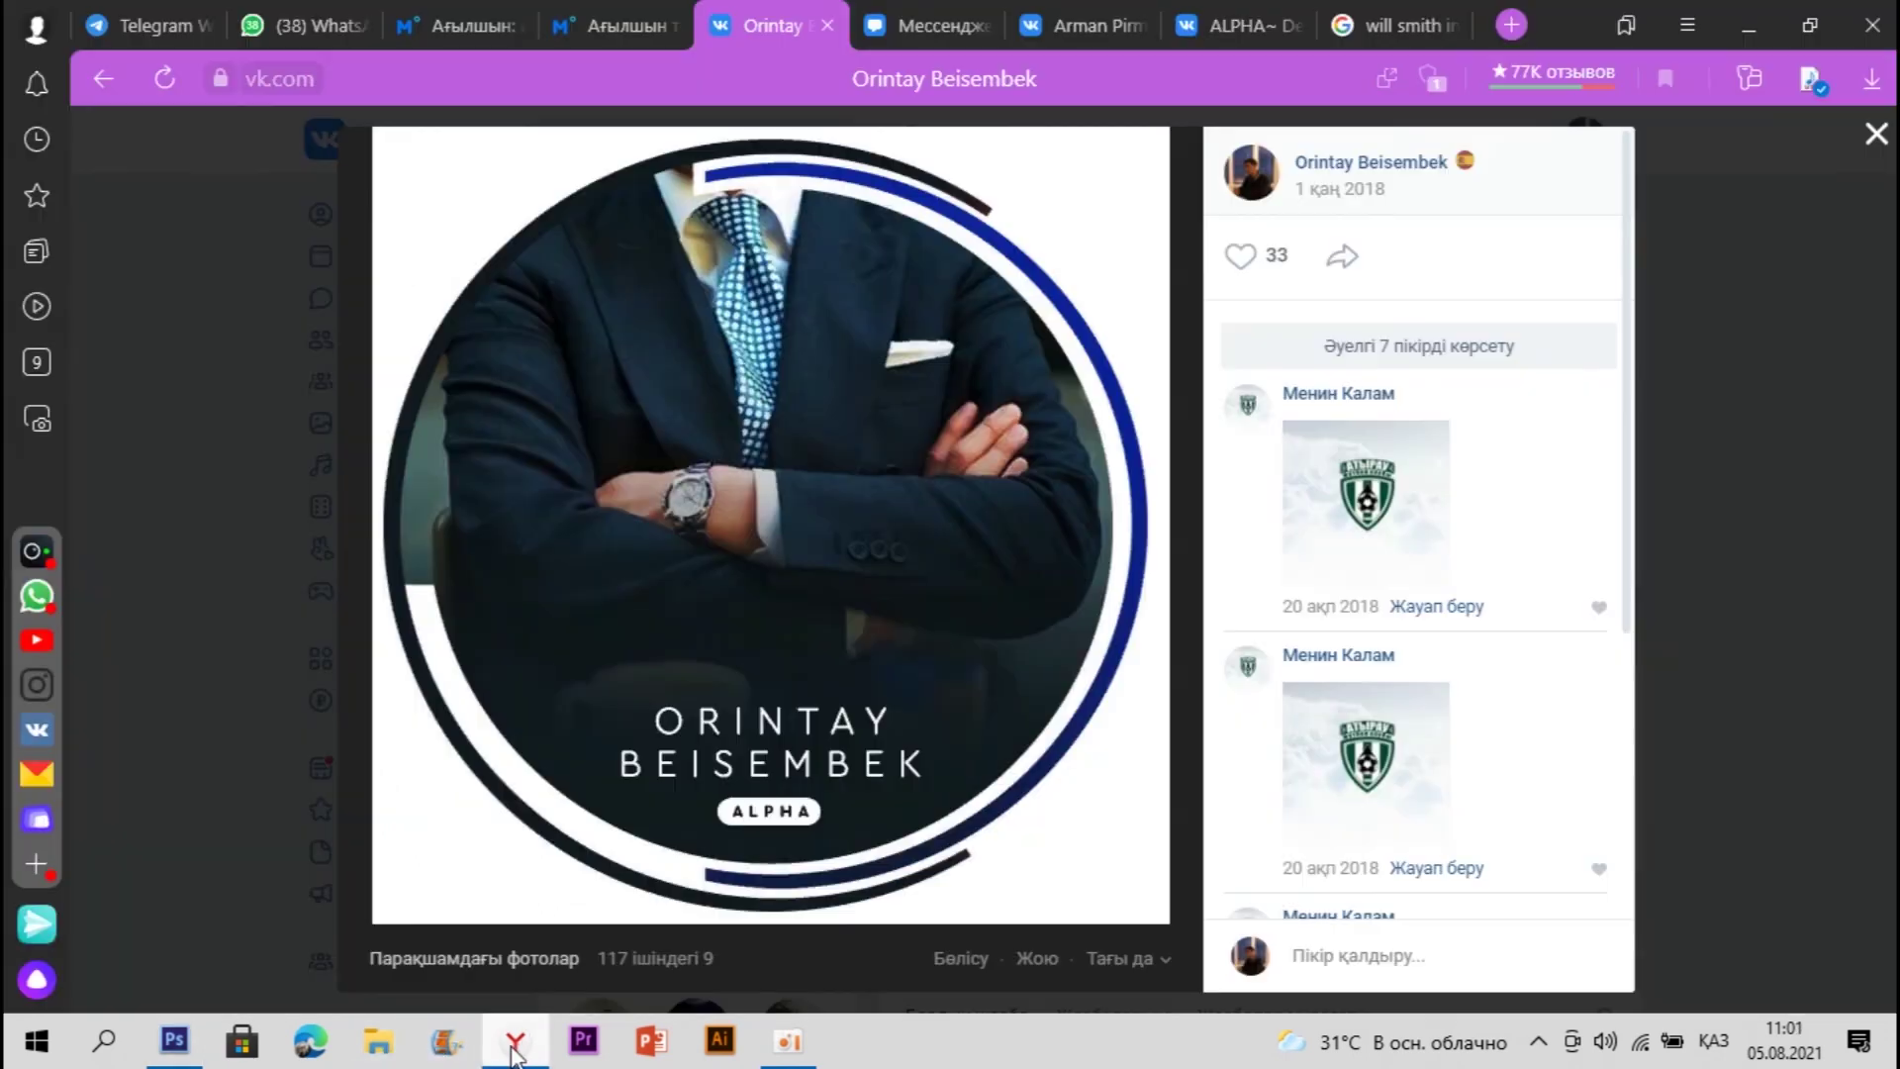
click(174, 1039)
key(Escape)
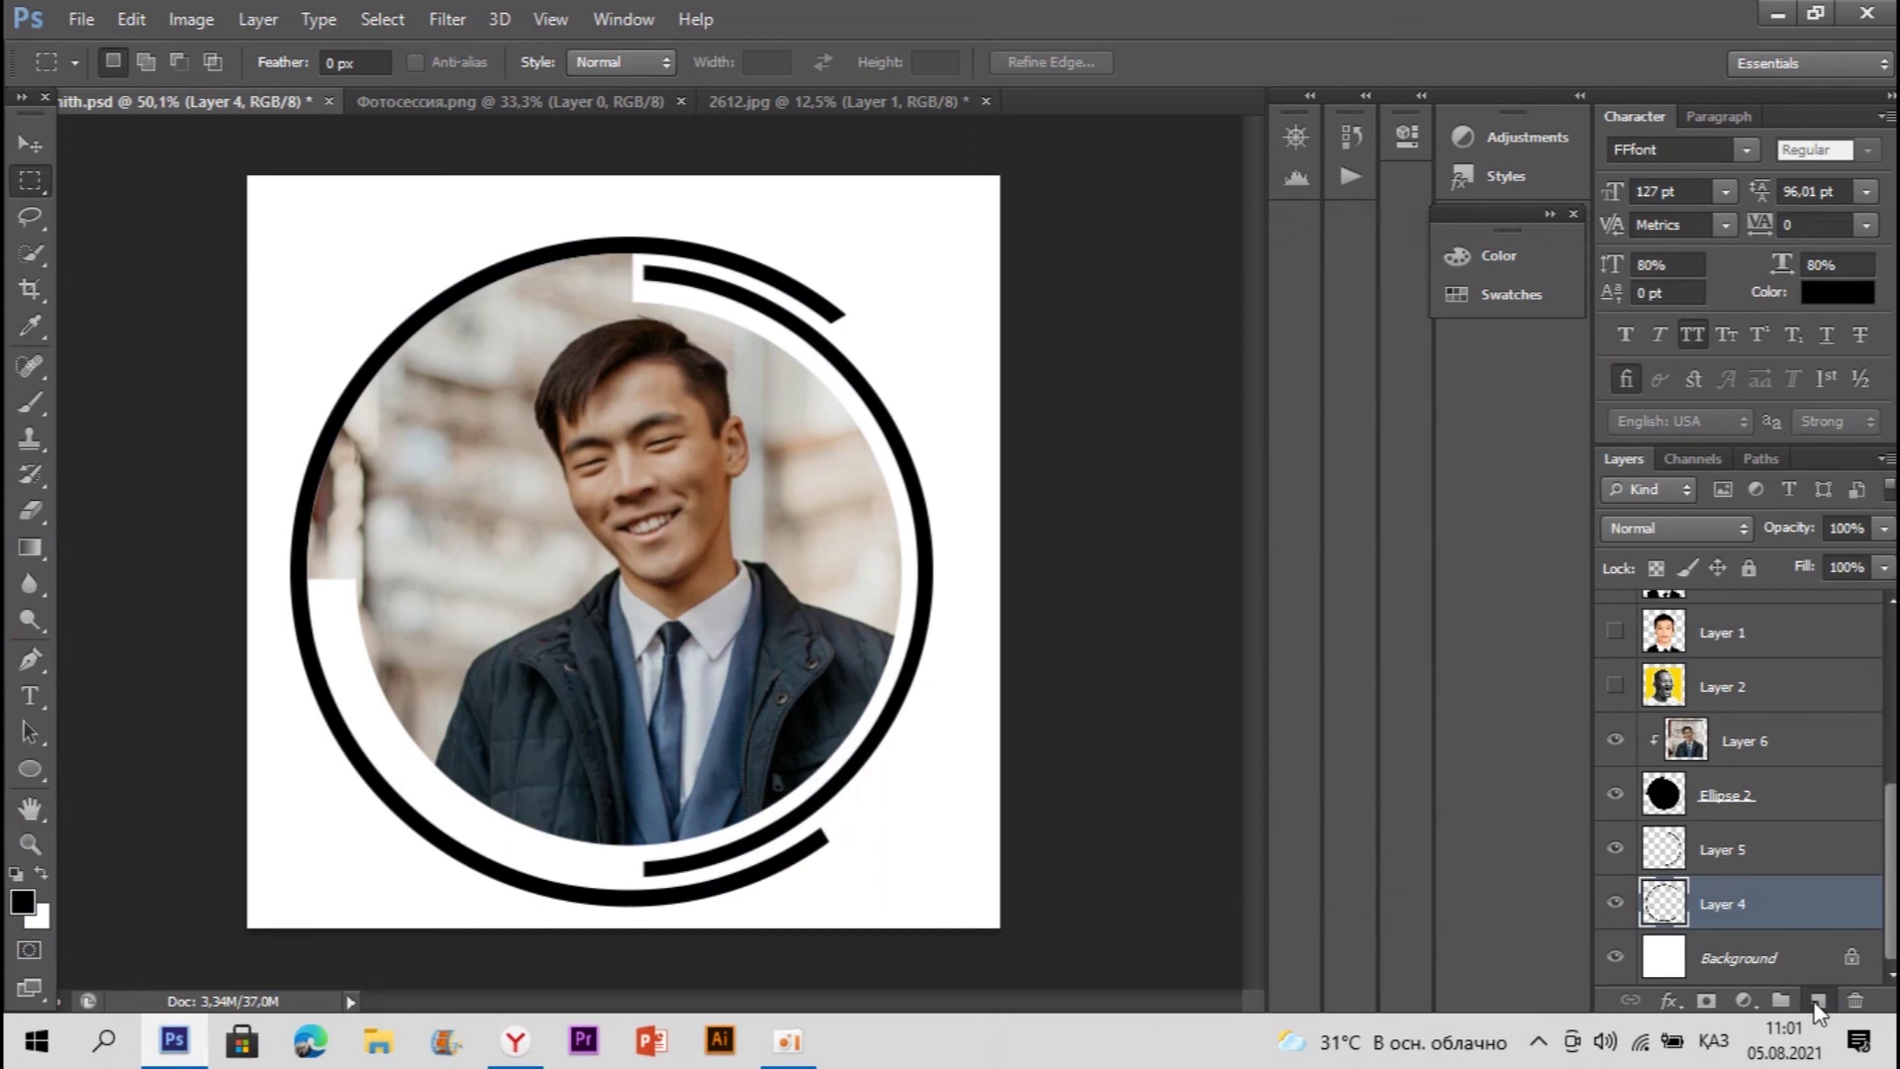
click(1815, 1002)
right_click(1758, 911)
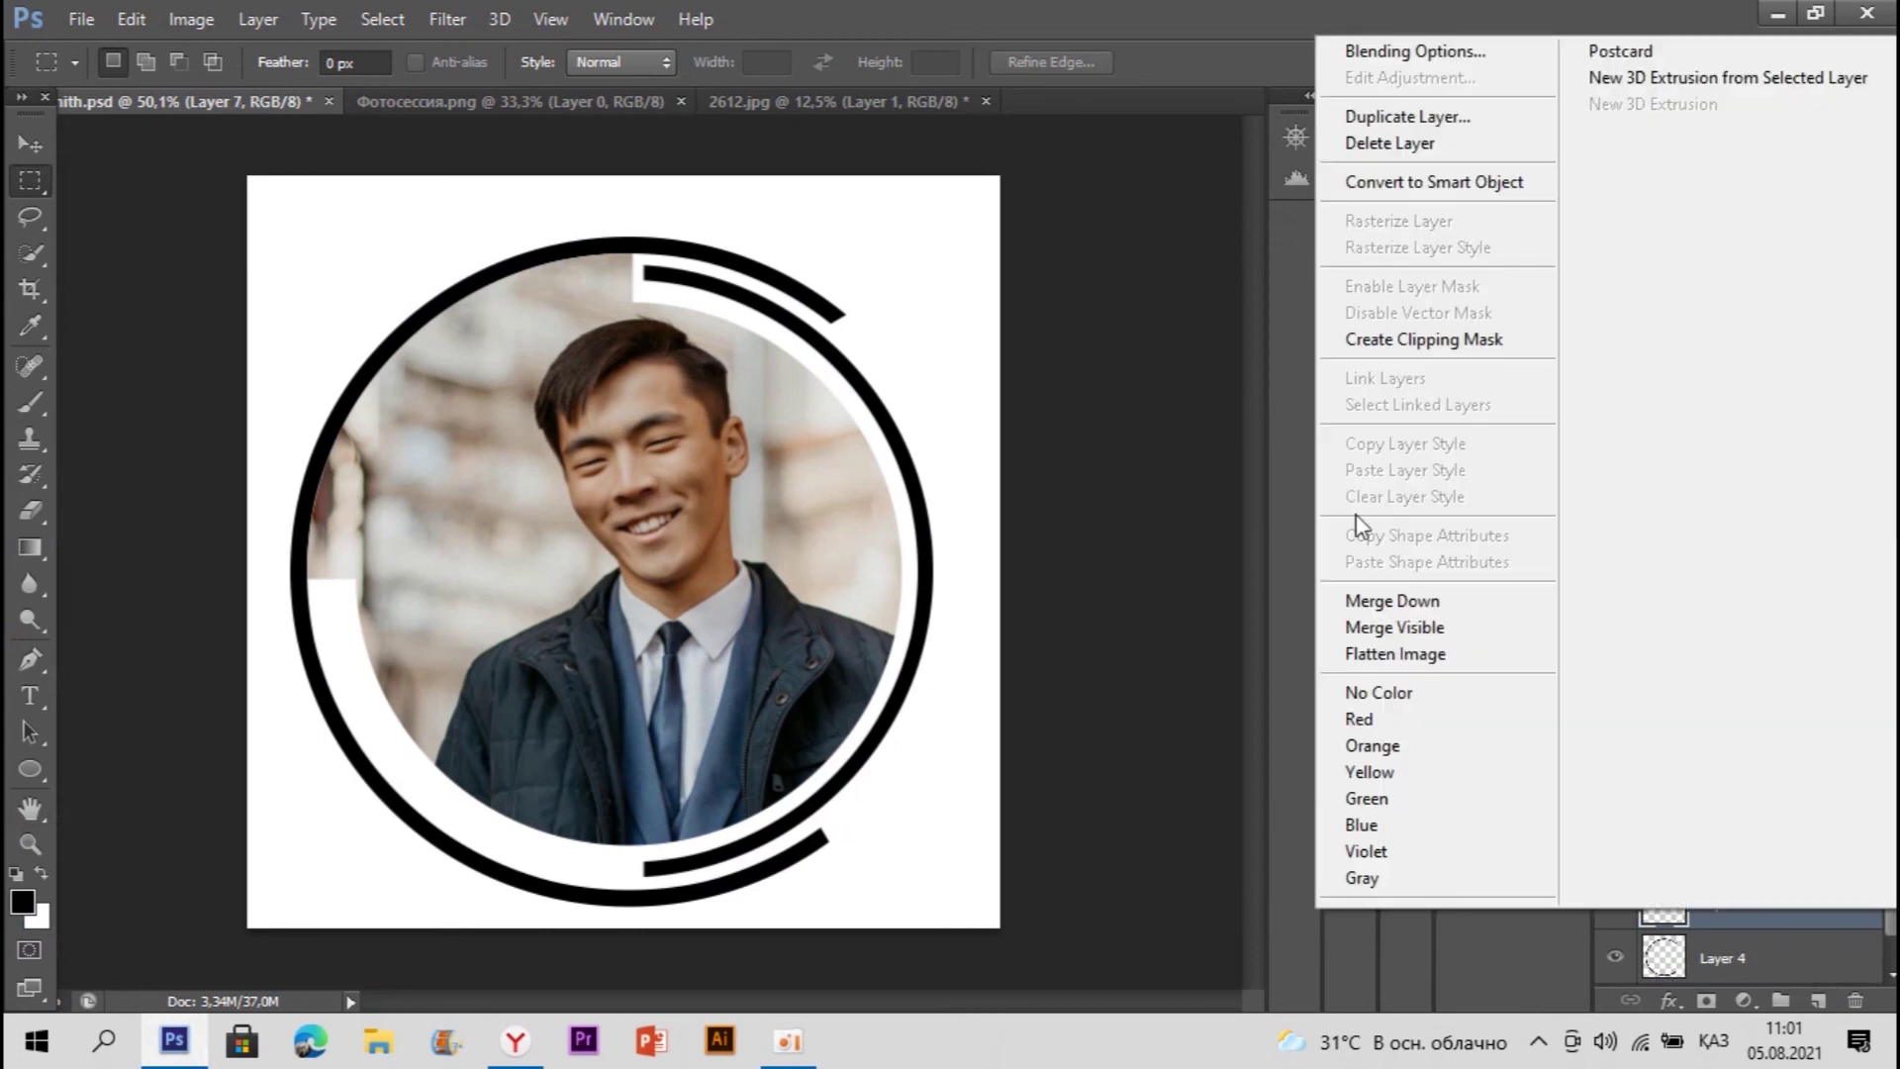
click(1458, 340)
Step: Sample a dark navy from the man's jacket and paint over the whole outer ring with an 825 px brush, finishing at 100% hardness
click(31, 325)
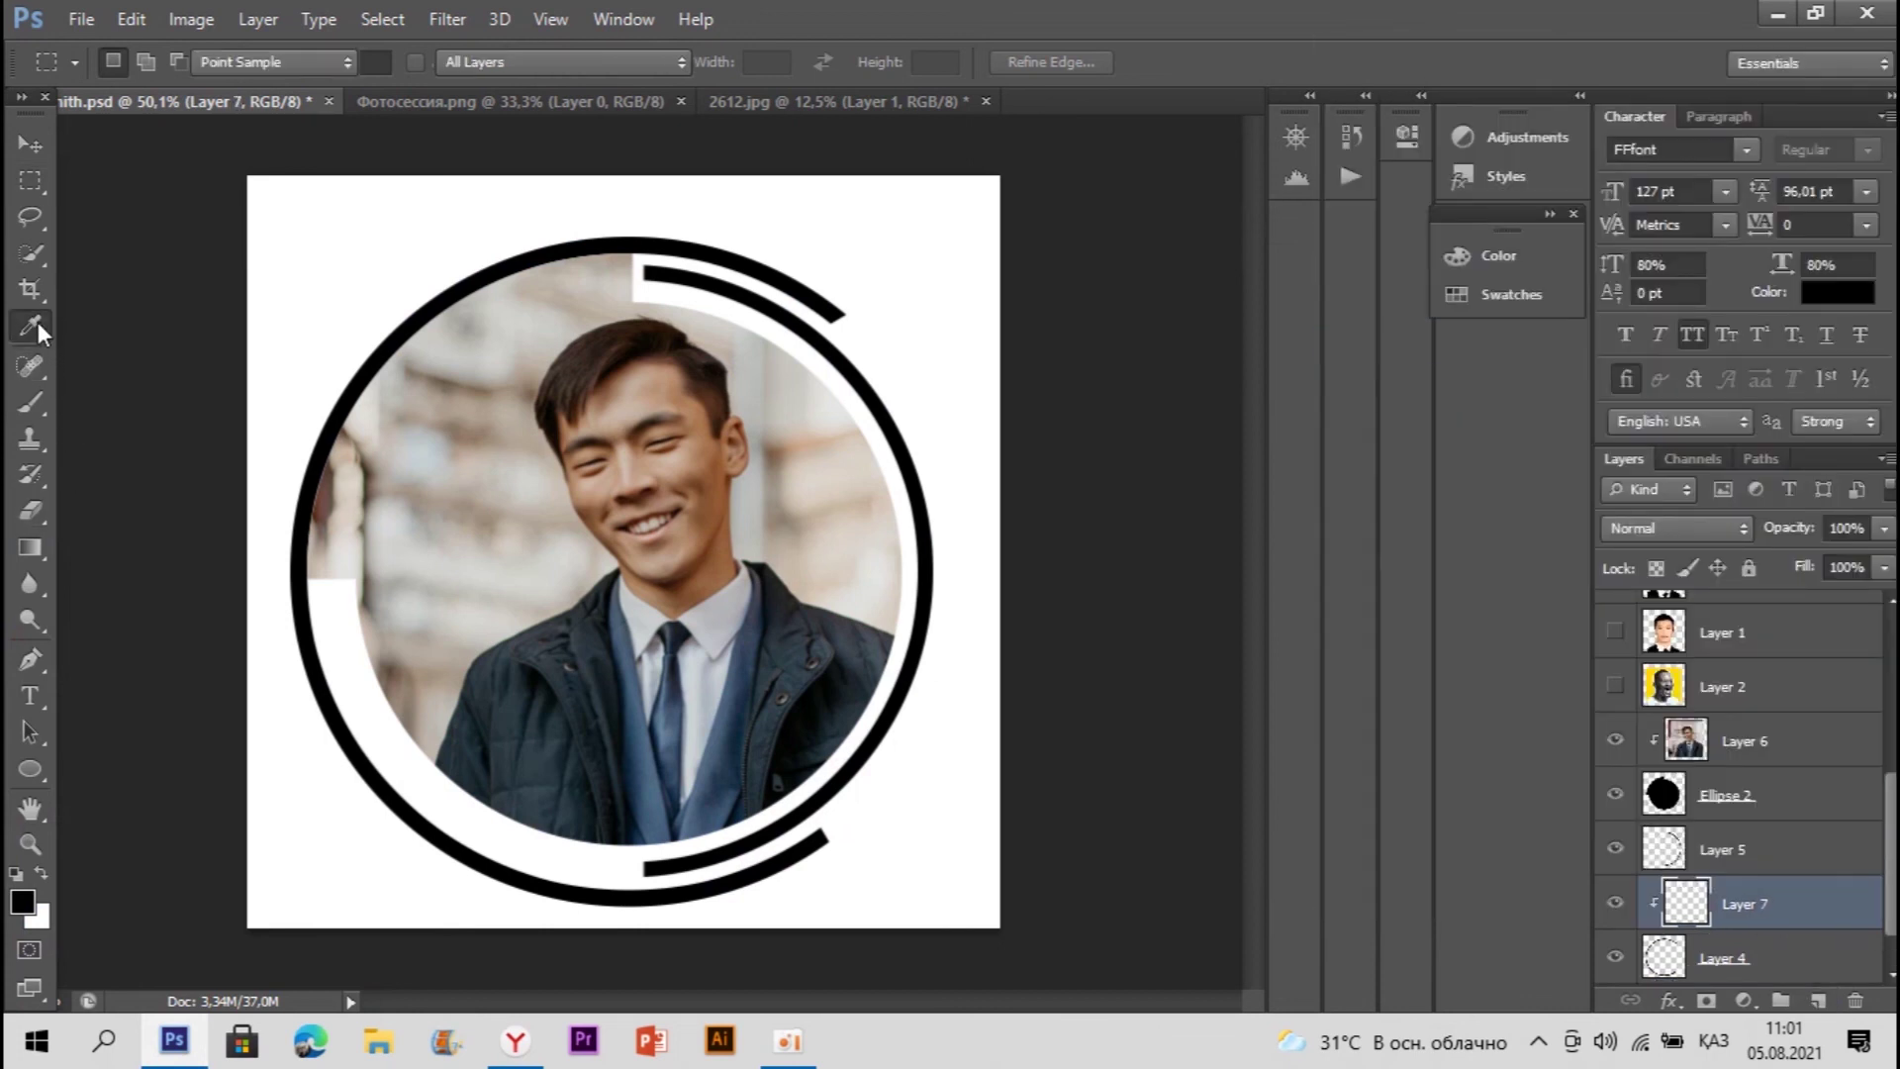
click(759, 653)
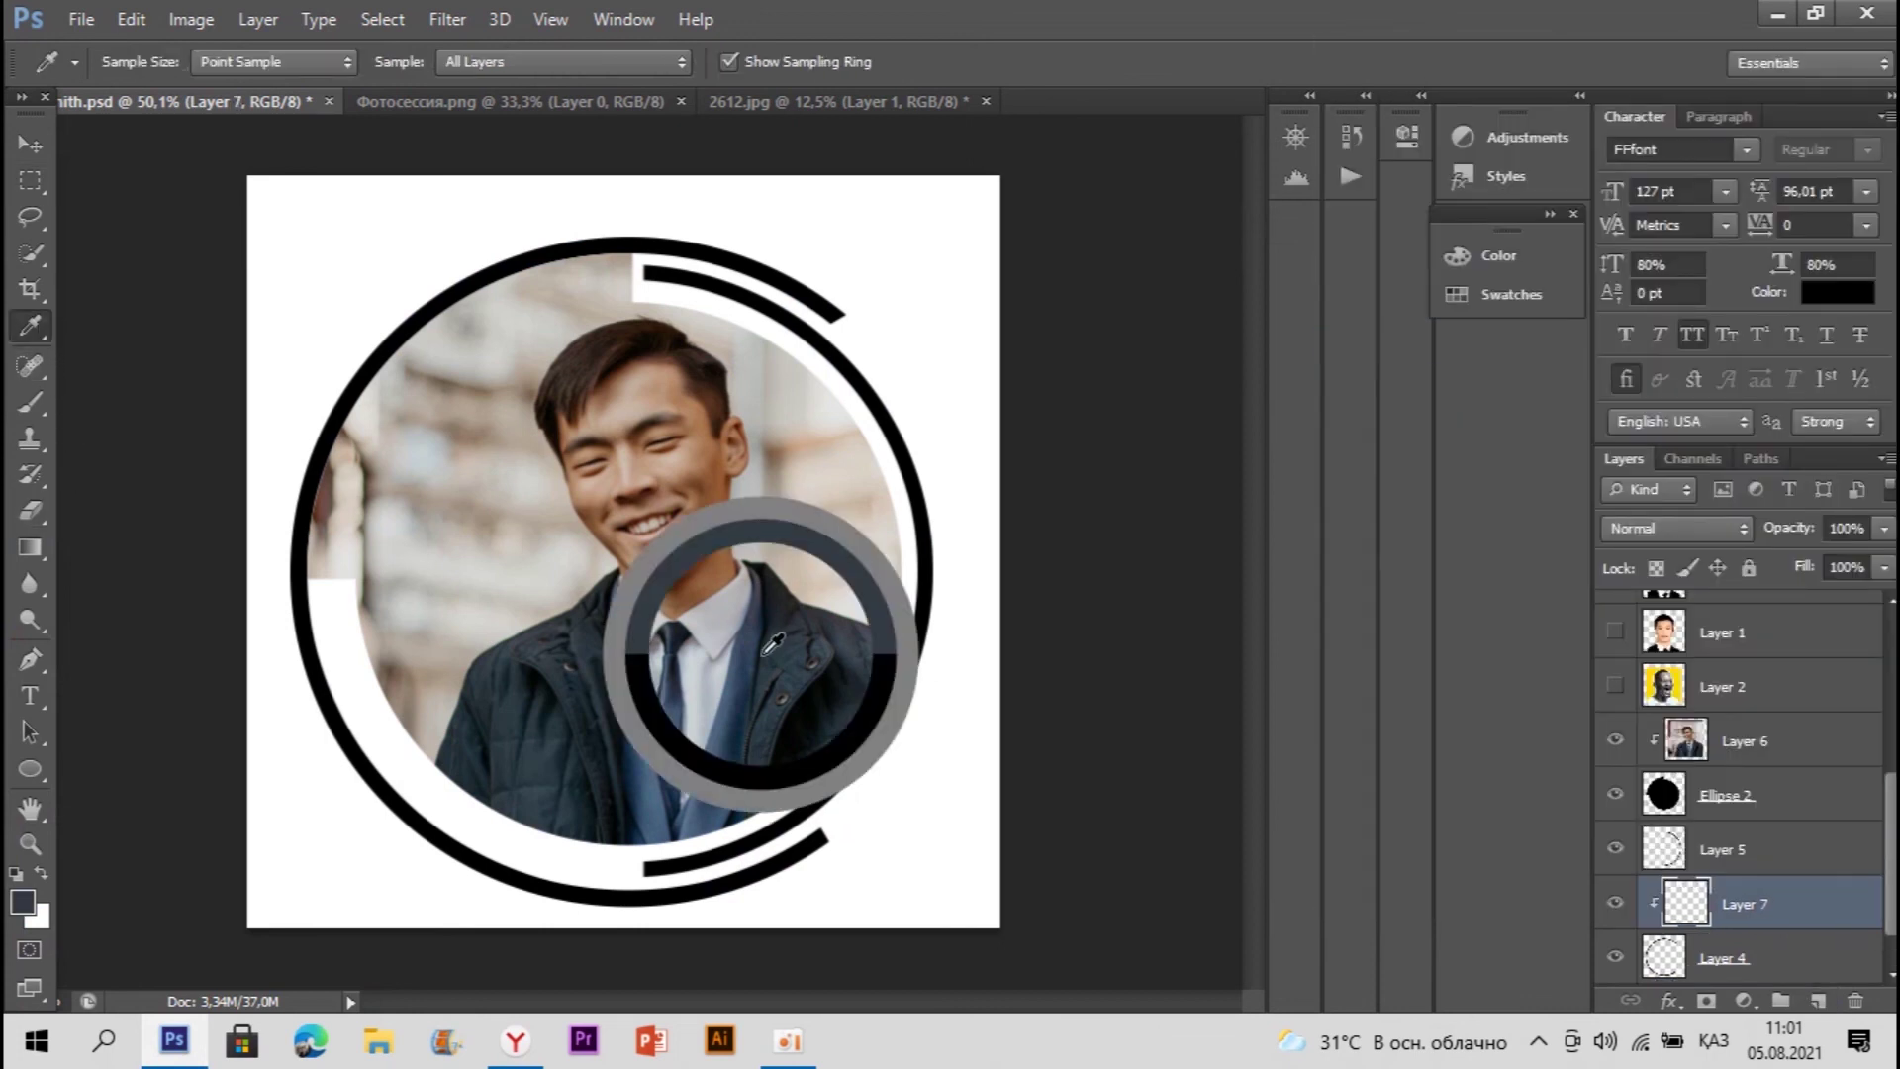
click(44, 397)
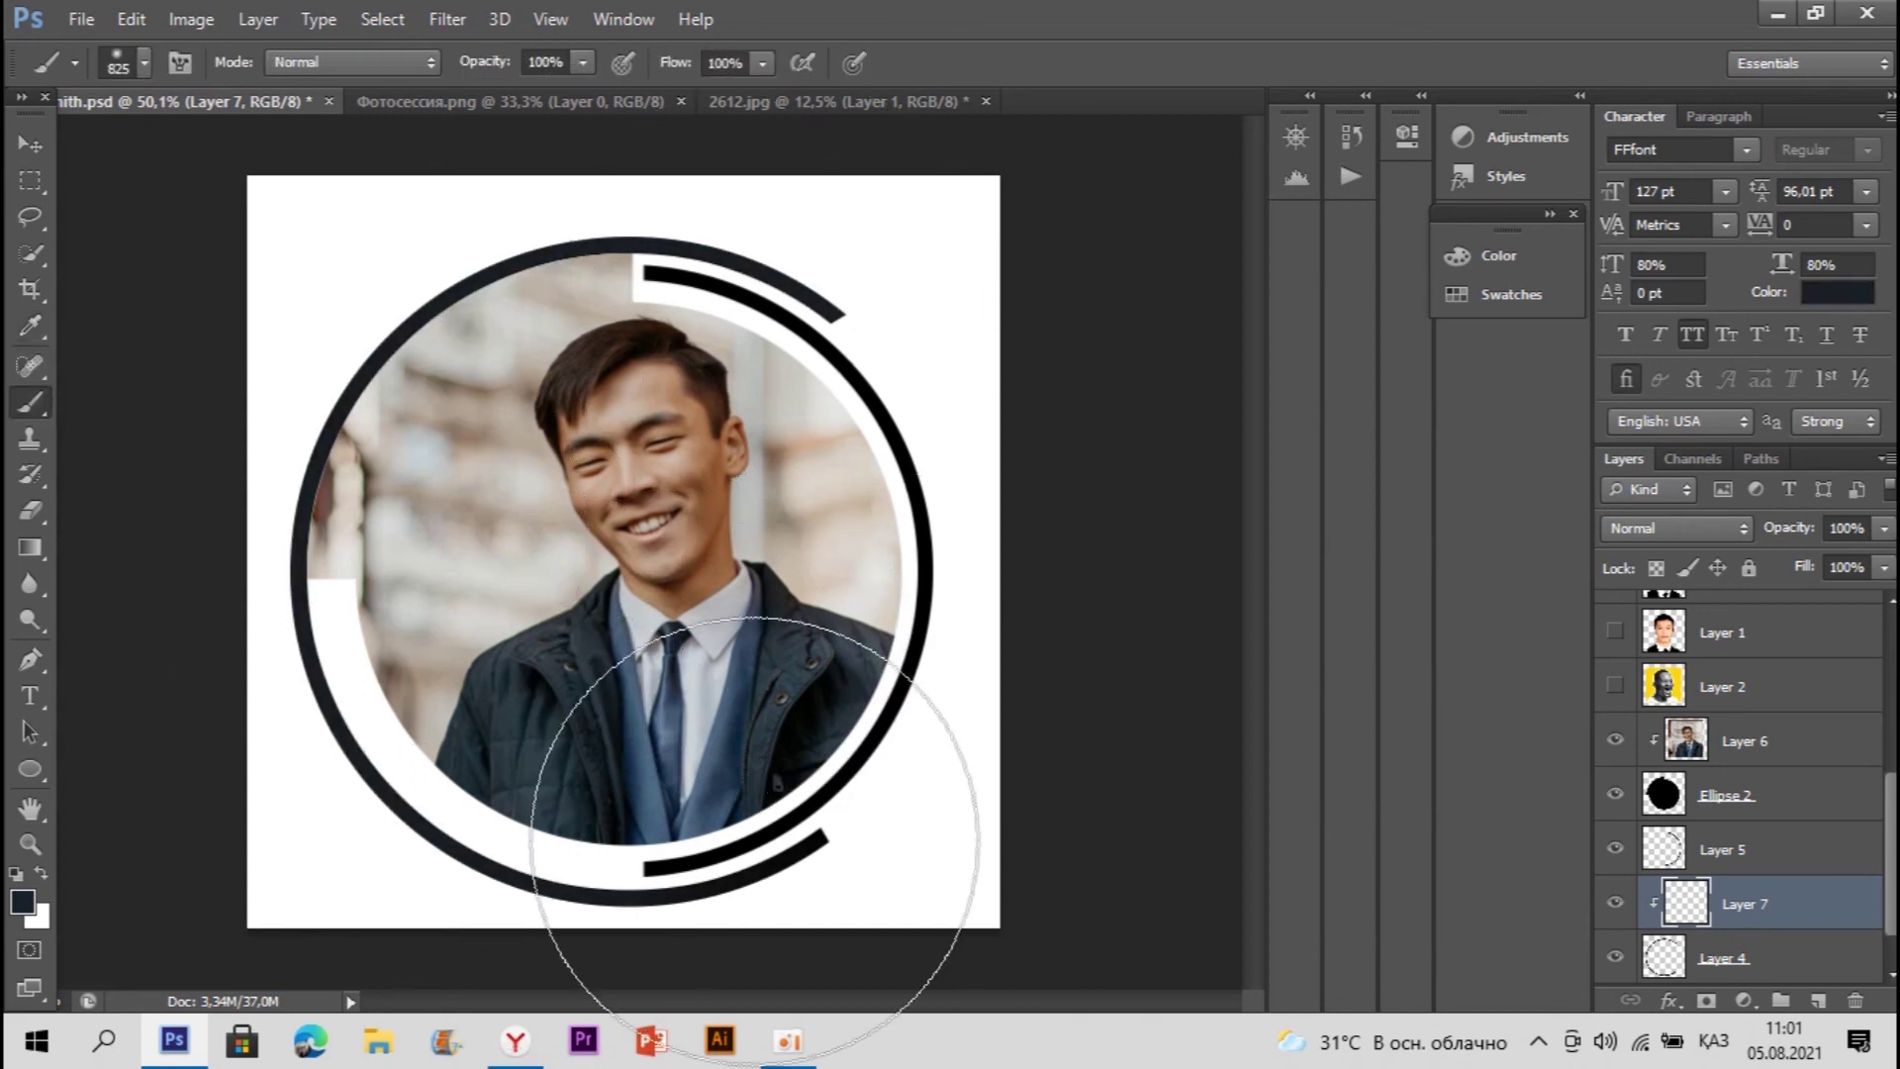
click(792, 842)
click(143, 62)
click(200, 265)
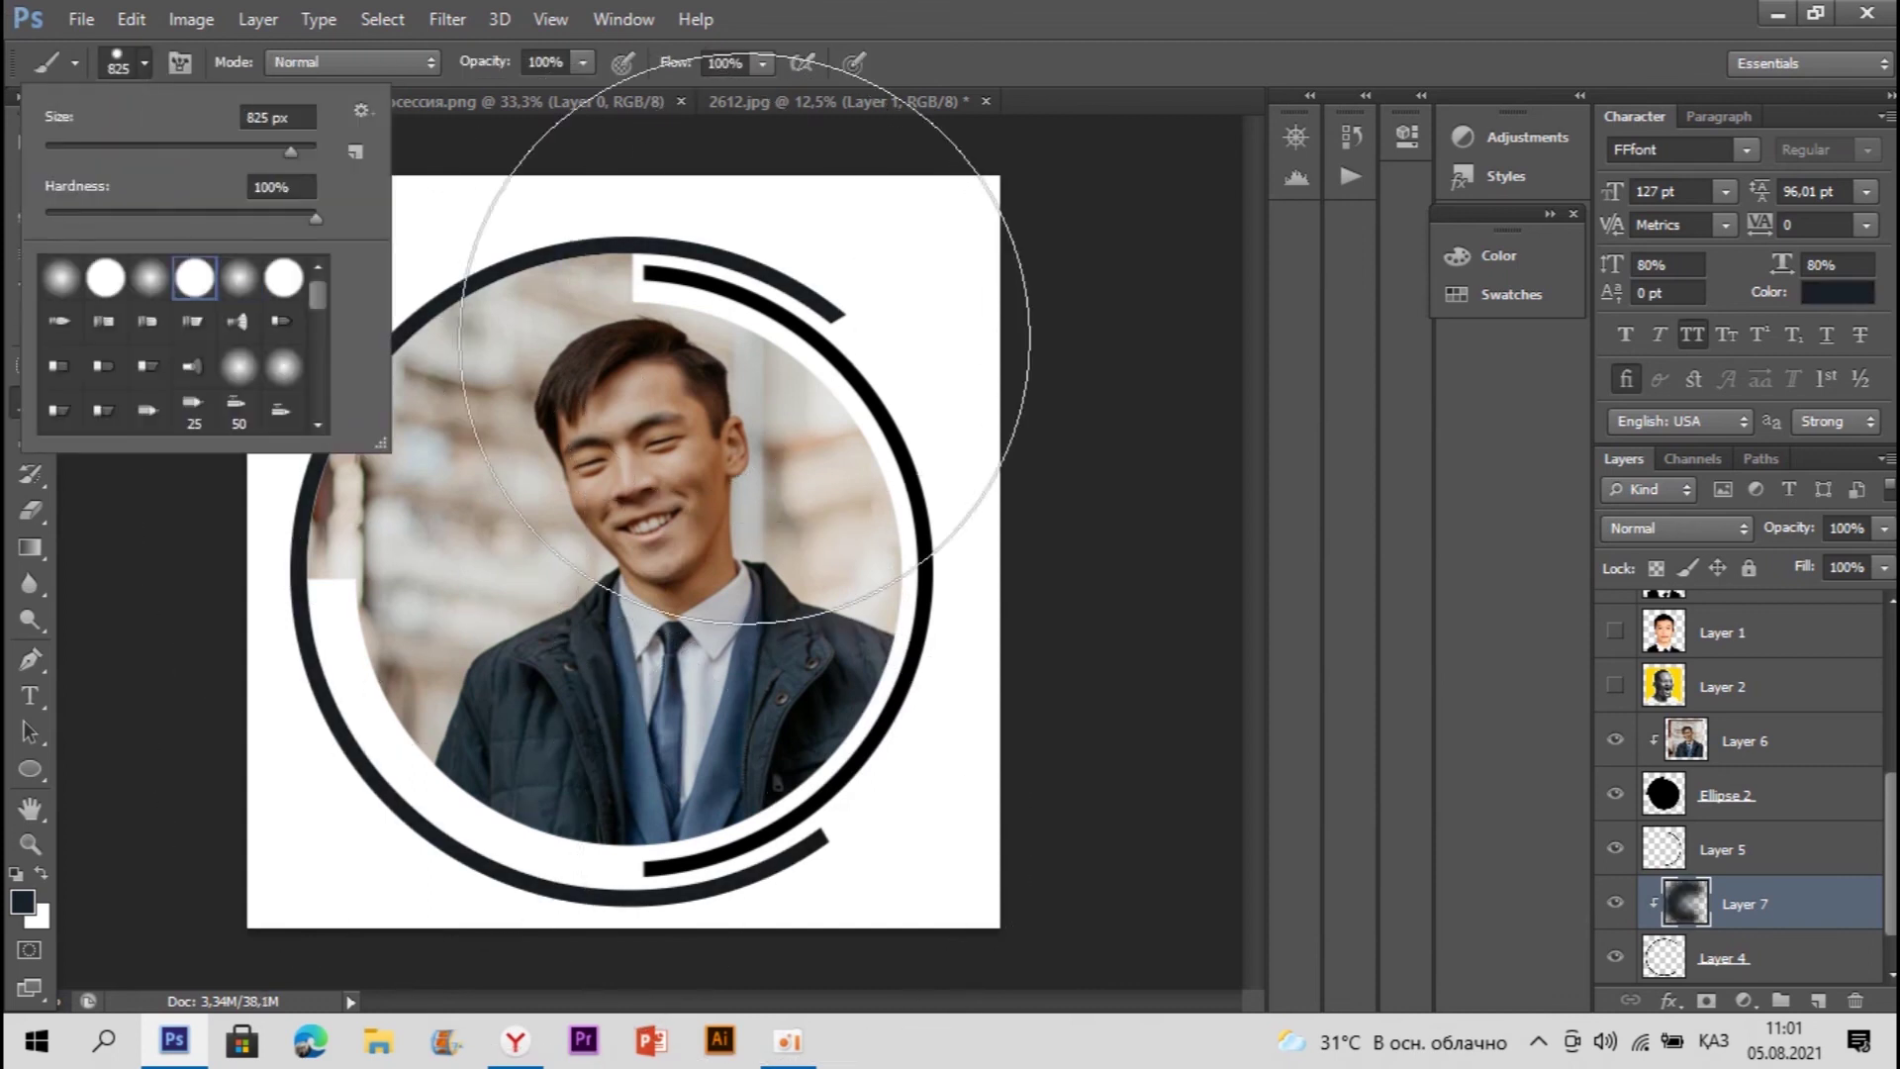
click(798, 317)
drag(798, 317, 816, 731)
Step: Compare the Layer 5 inner arc with the suit reference and enable a Gradient Overlay on it
scroll(1771, 796, down, 1)
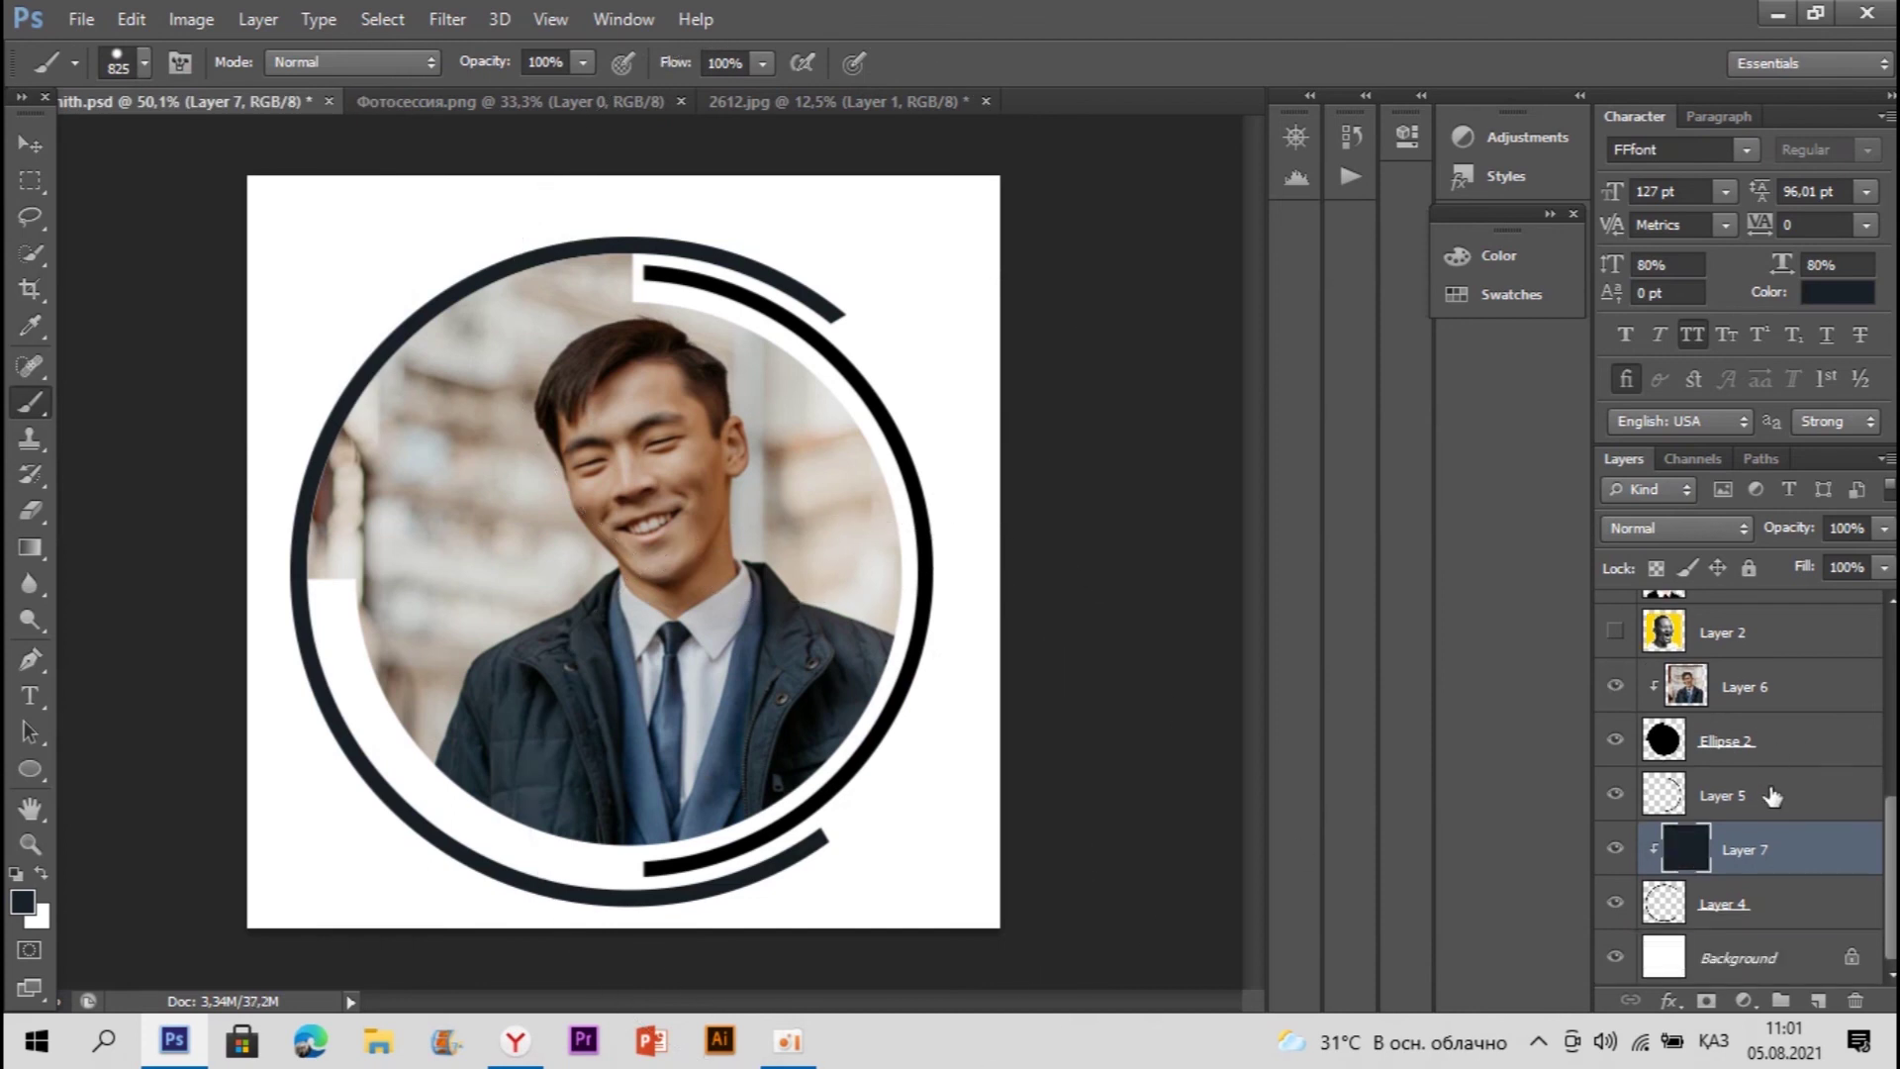
click(1766, 810)
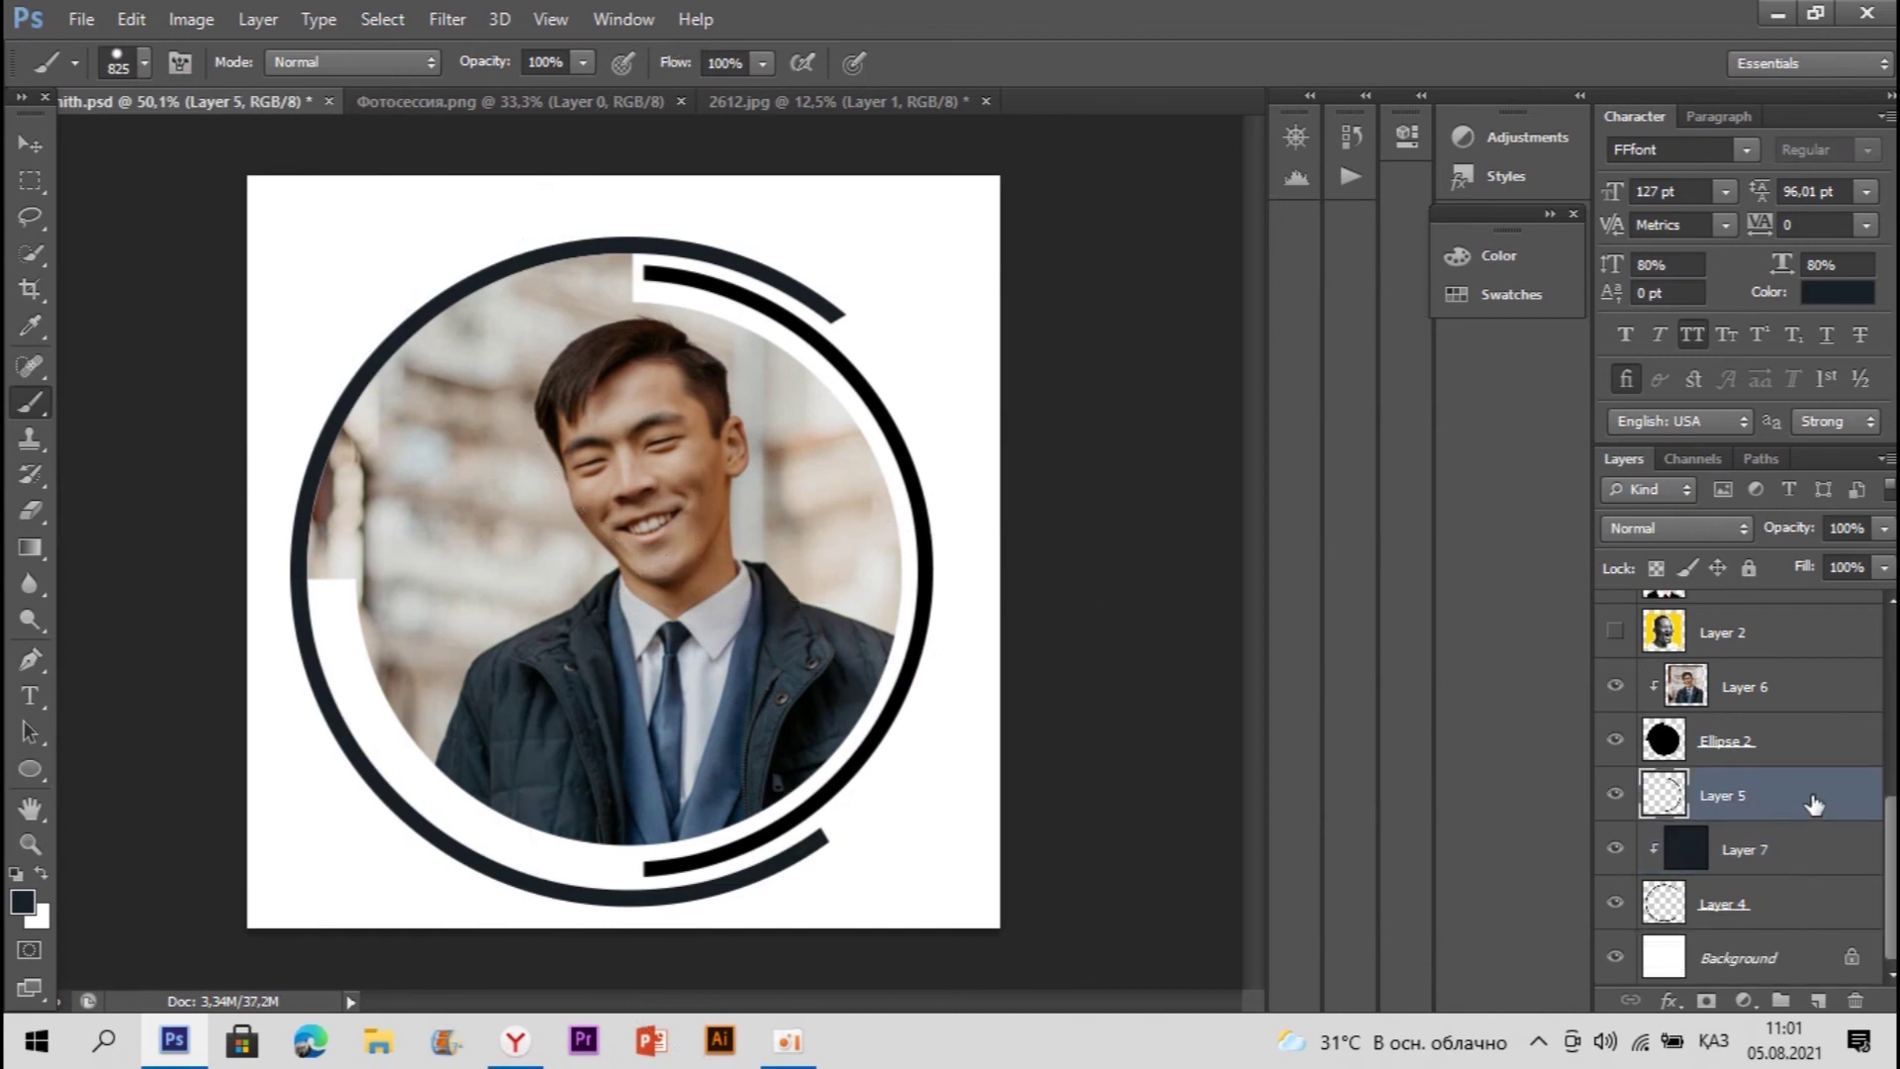
click(515, 1040)
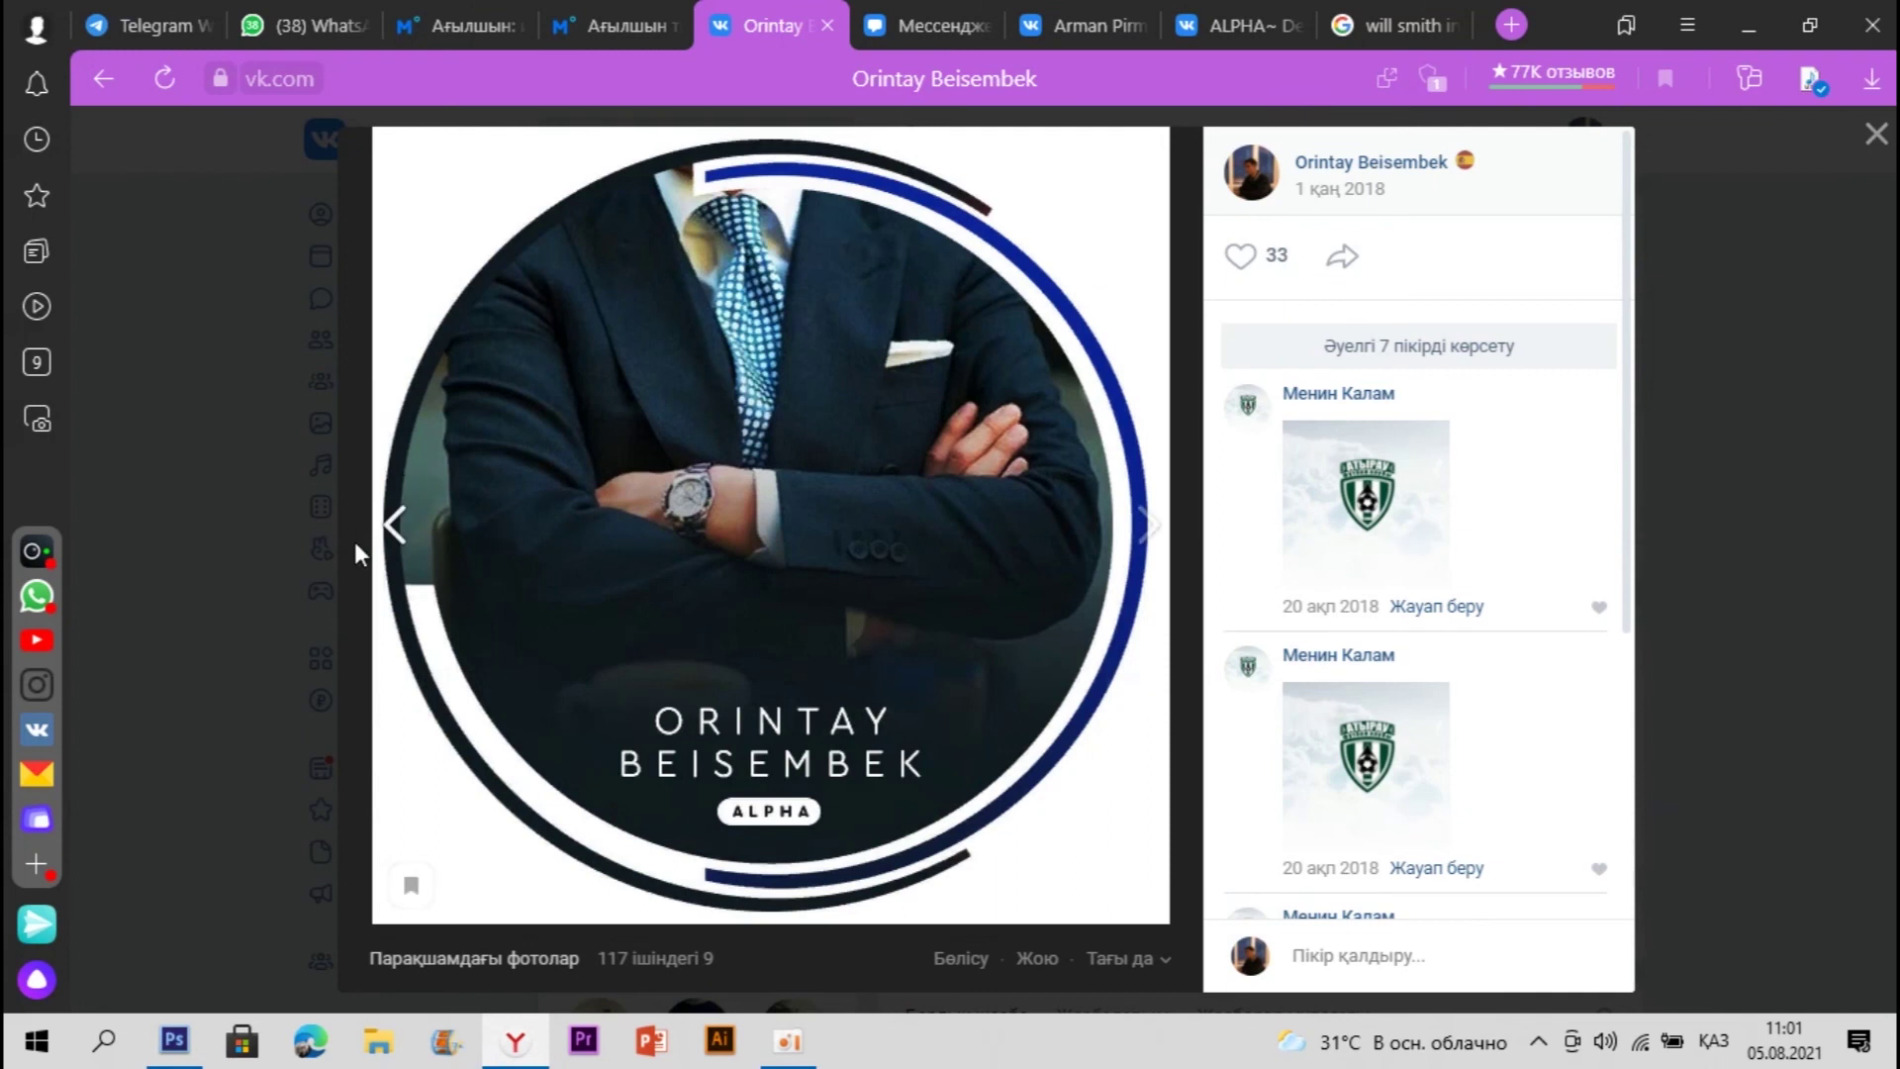
click(412, 527)
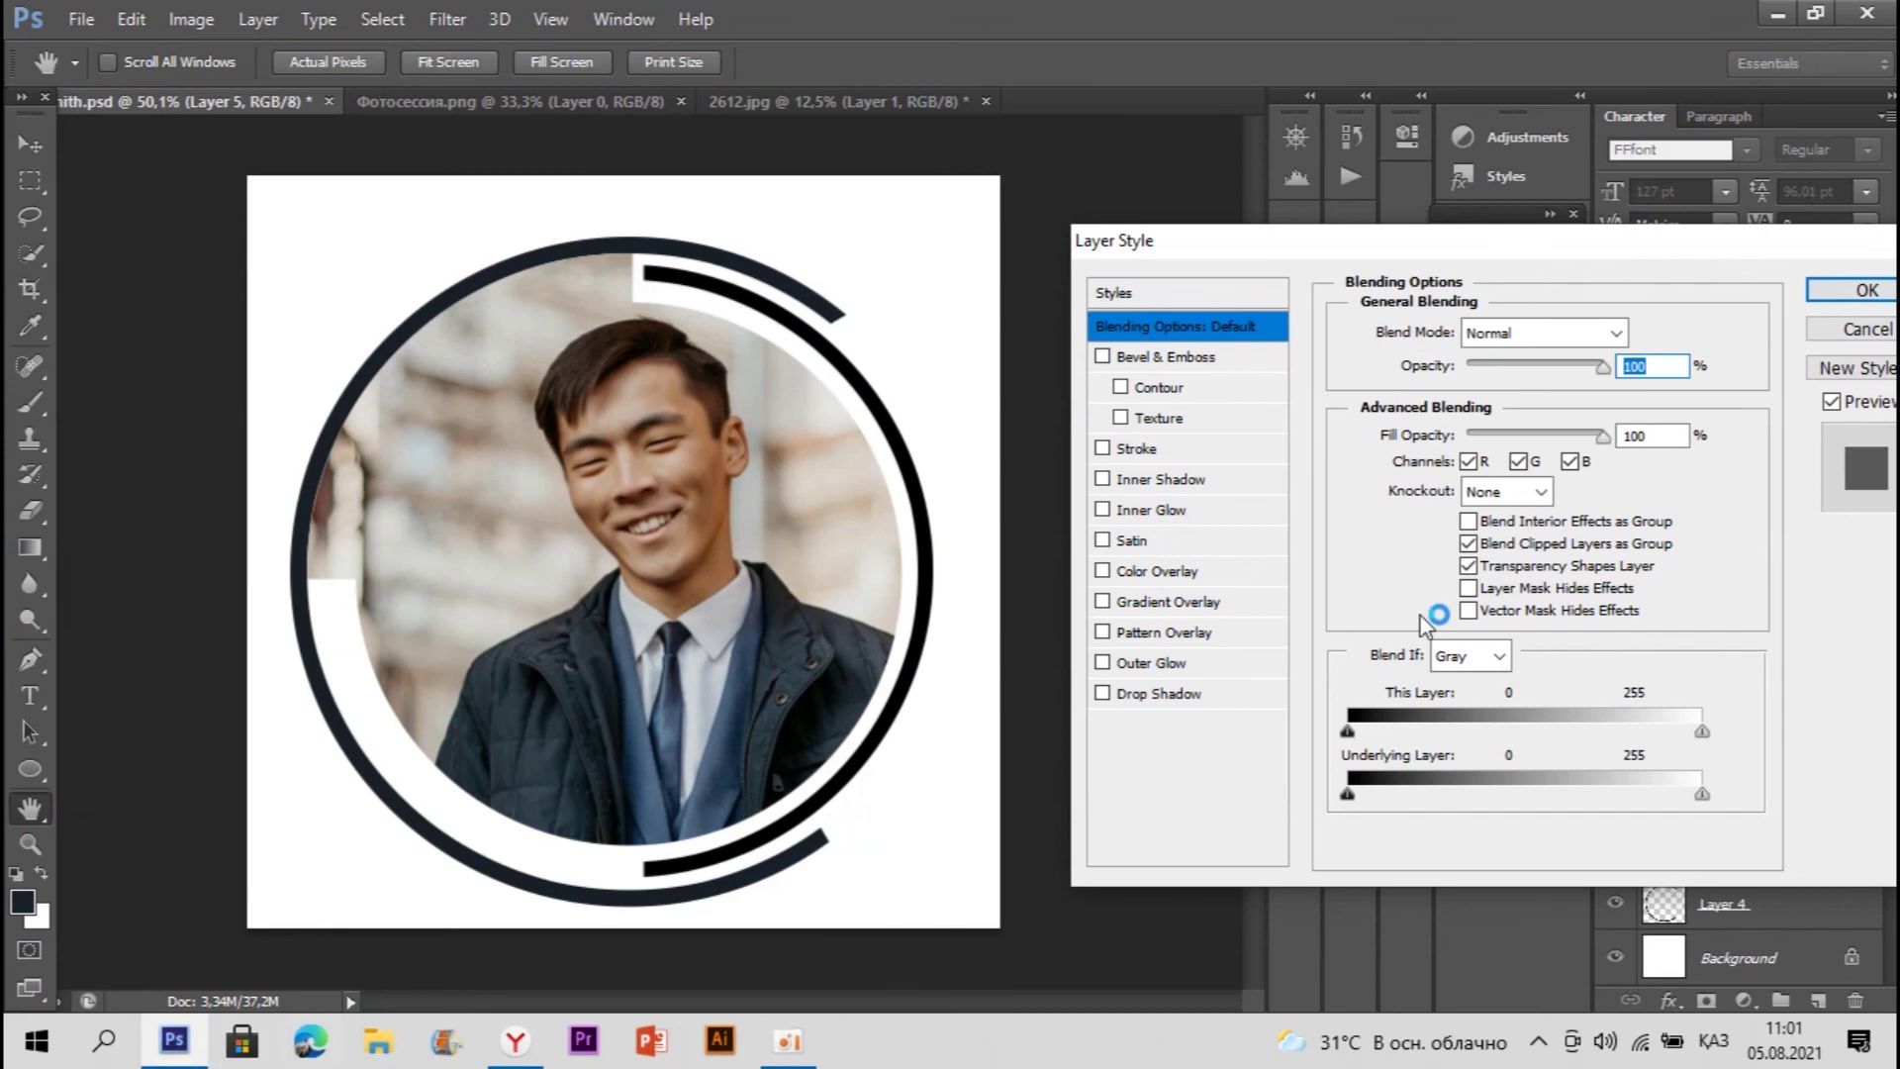
click(1170, 604)
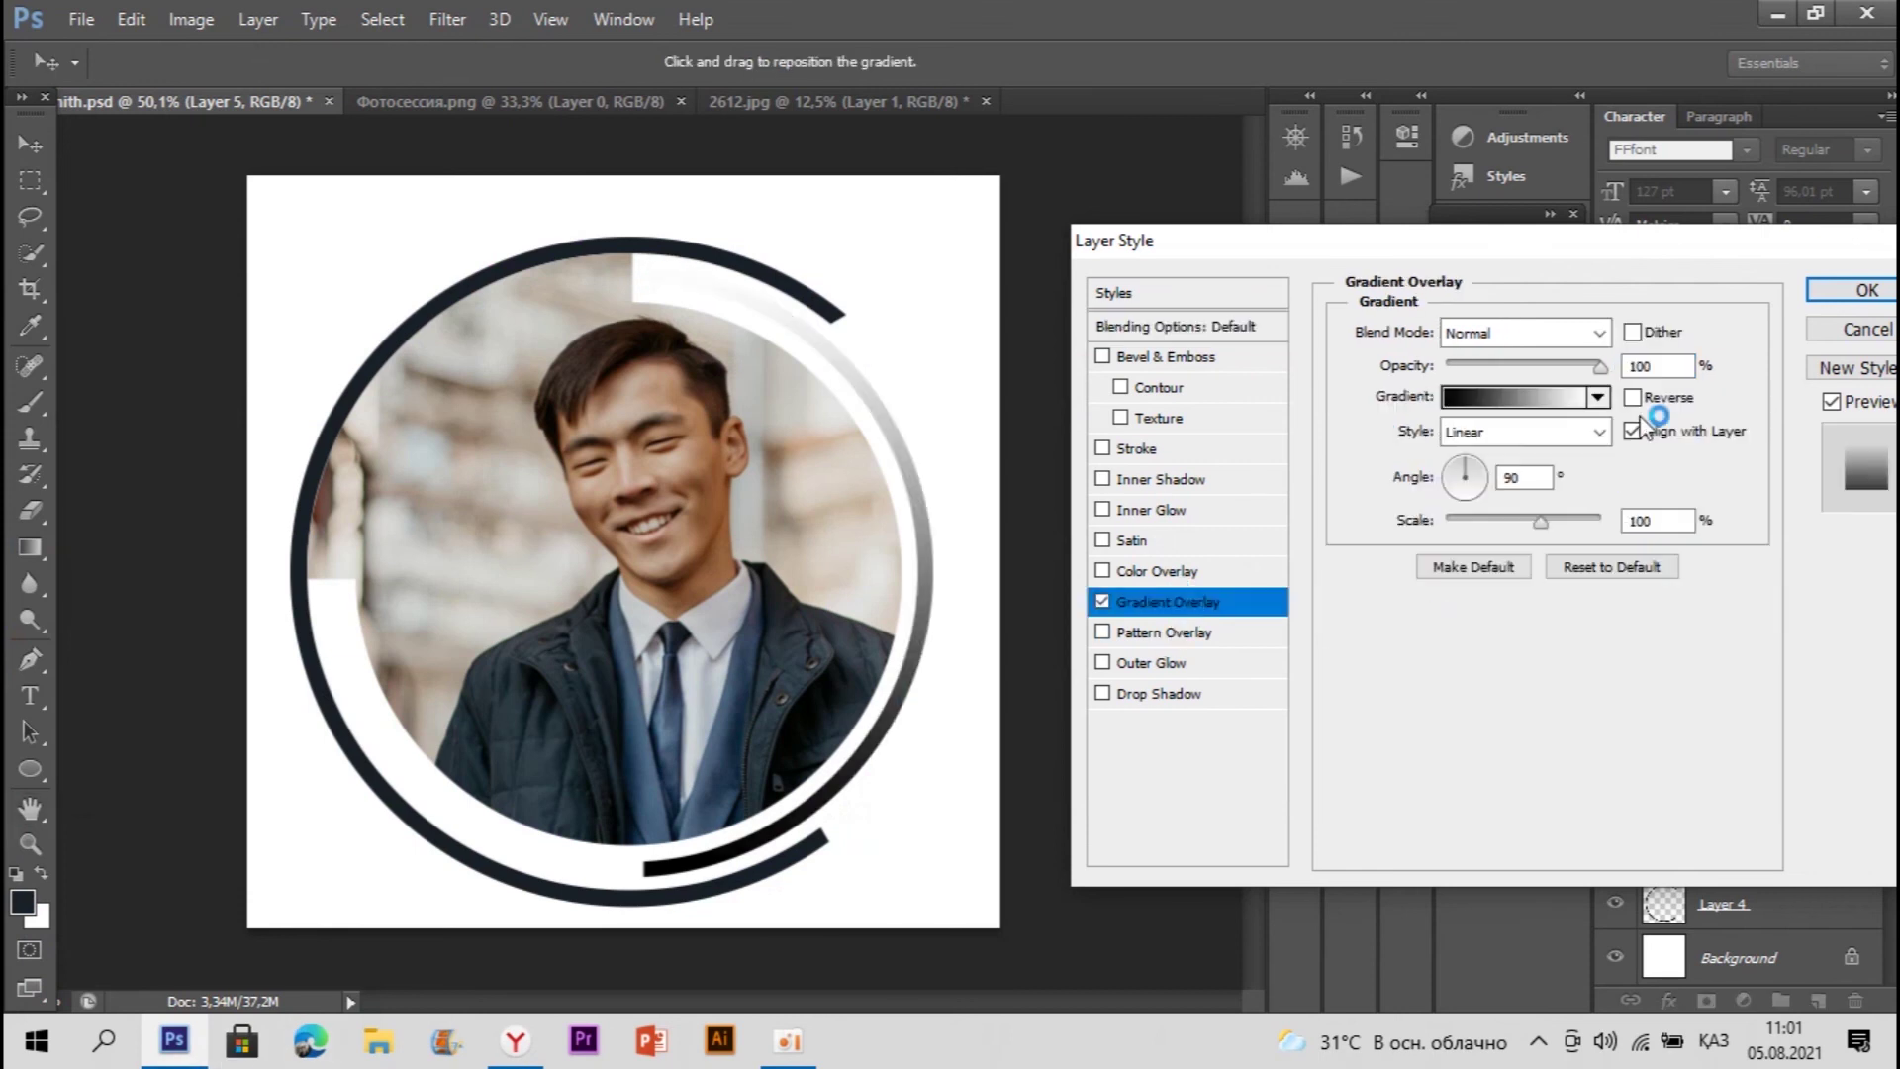
Step: Try several gradient presets on the Layer 5 inner arc, settle on the light-blue-to-blue one, and apply the Gradient Overlay
scroll(1544, 273, down, 1)
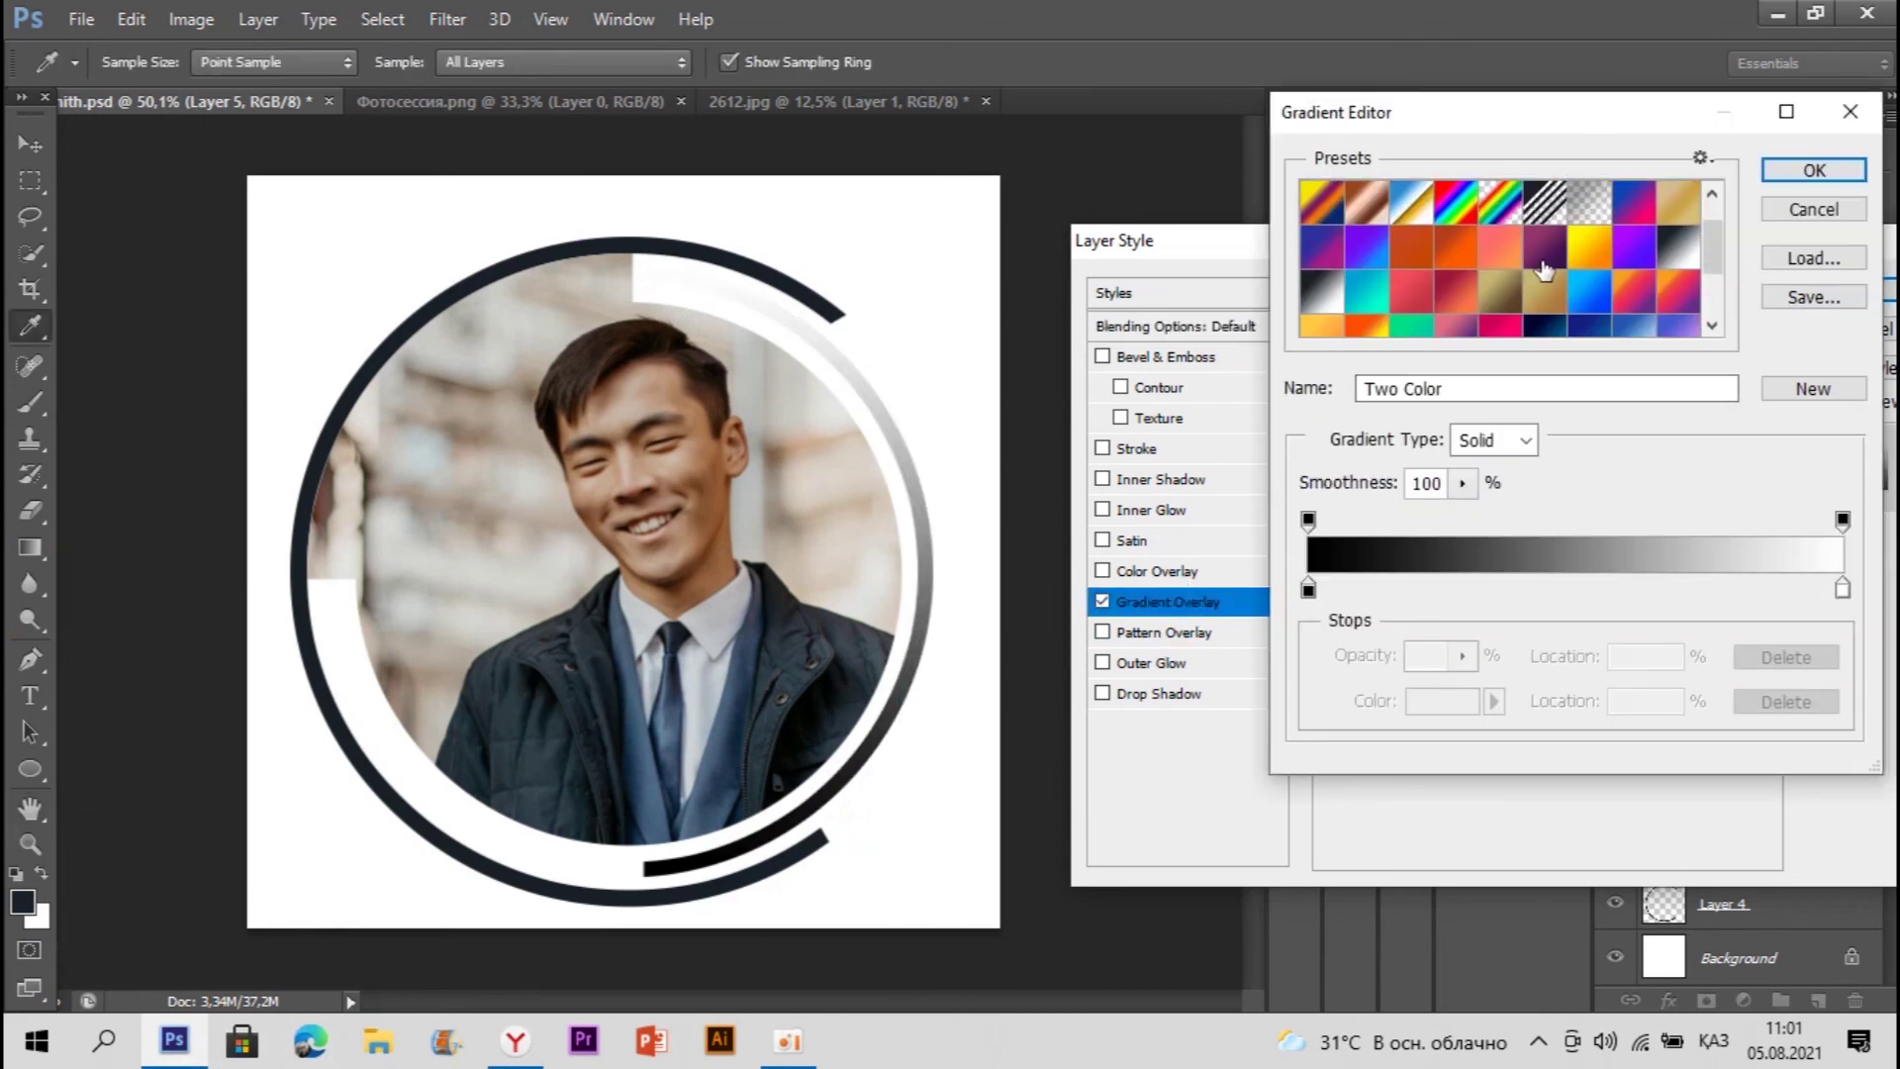
click(1631, 259)
scroll(1623, 259, down, 1)
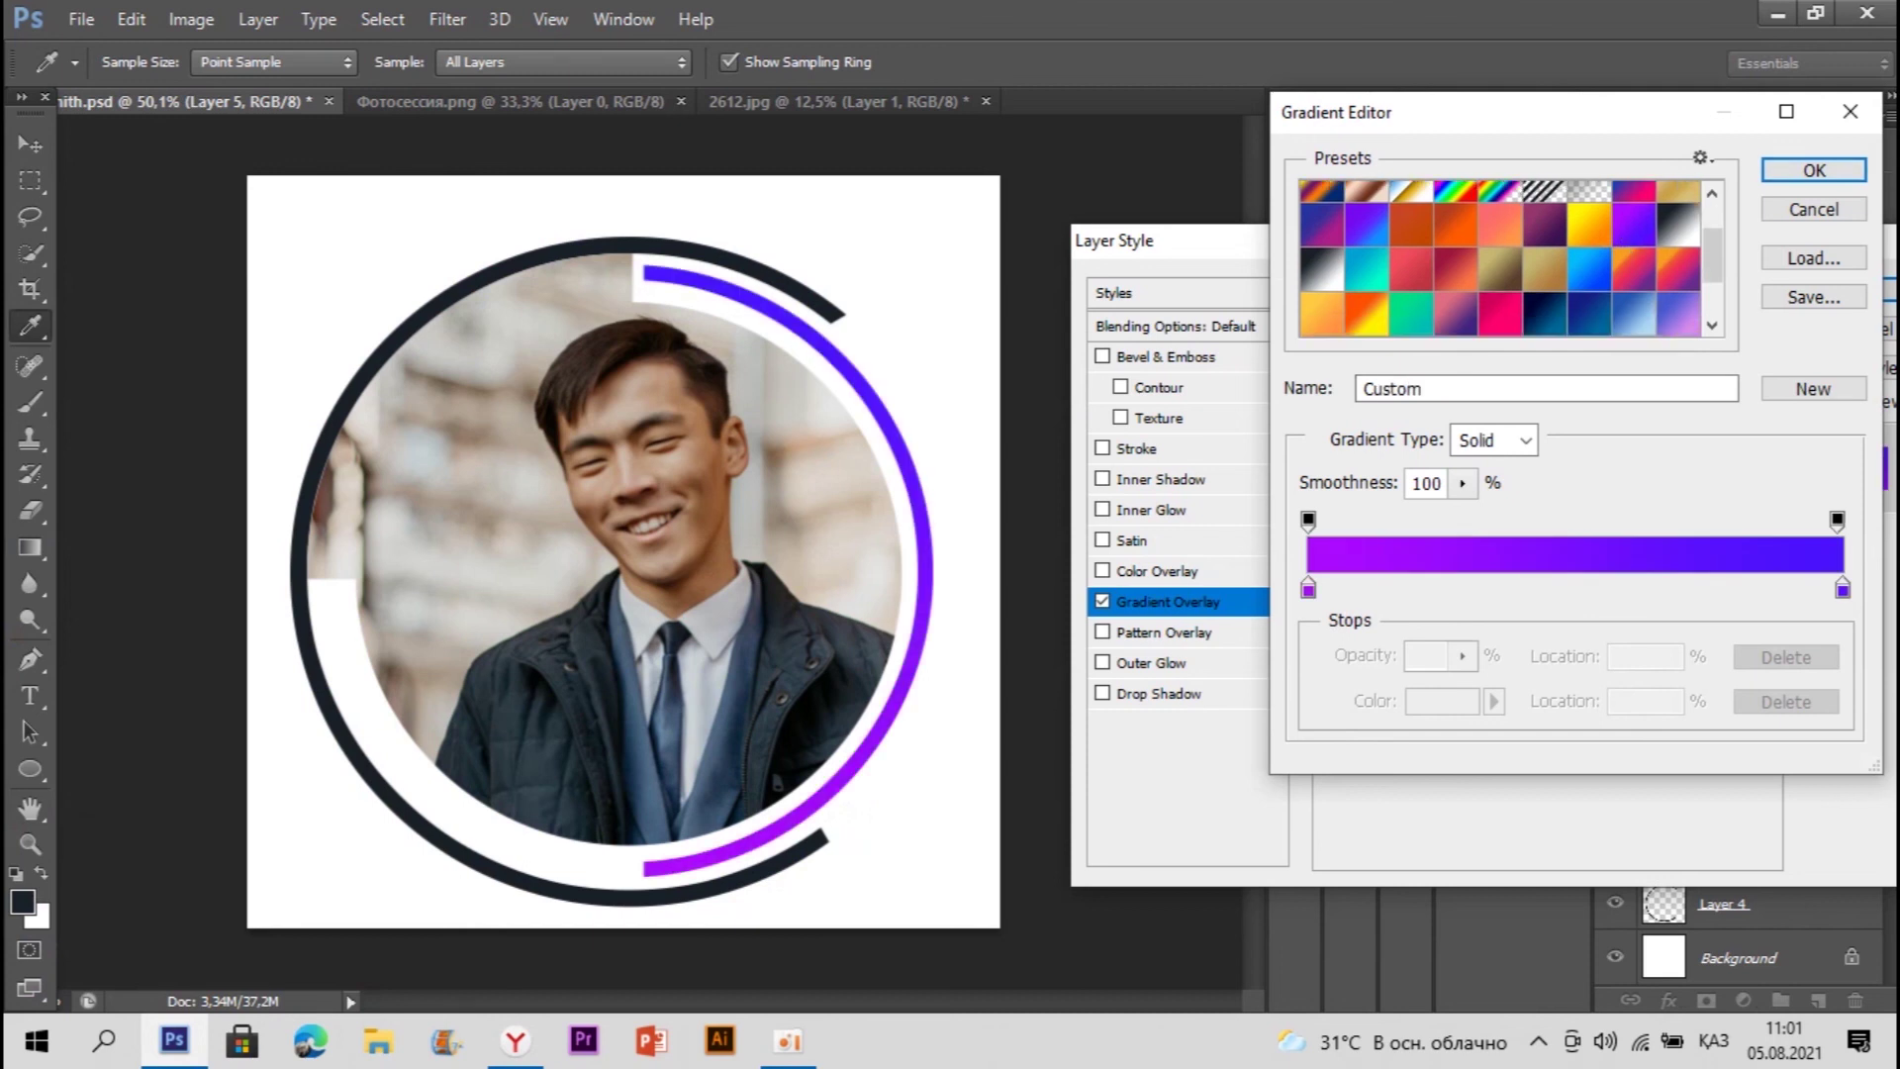
scroll(1586, 262, down, 1)
click(1405, 253)
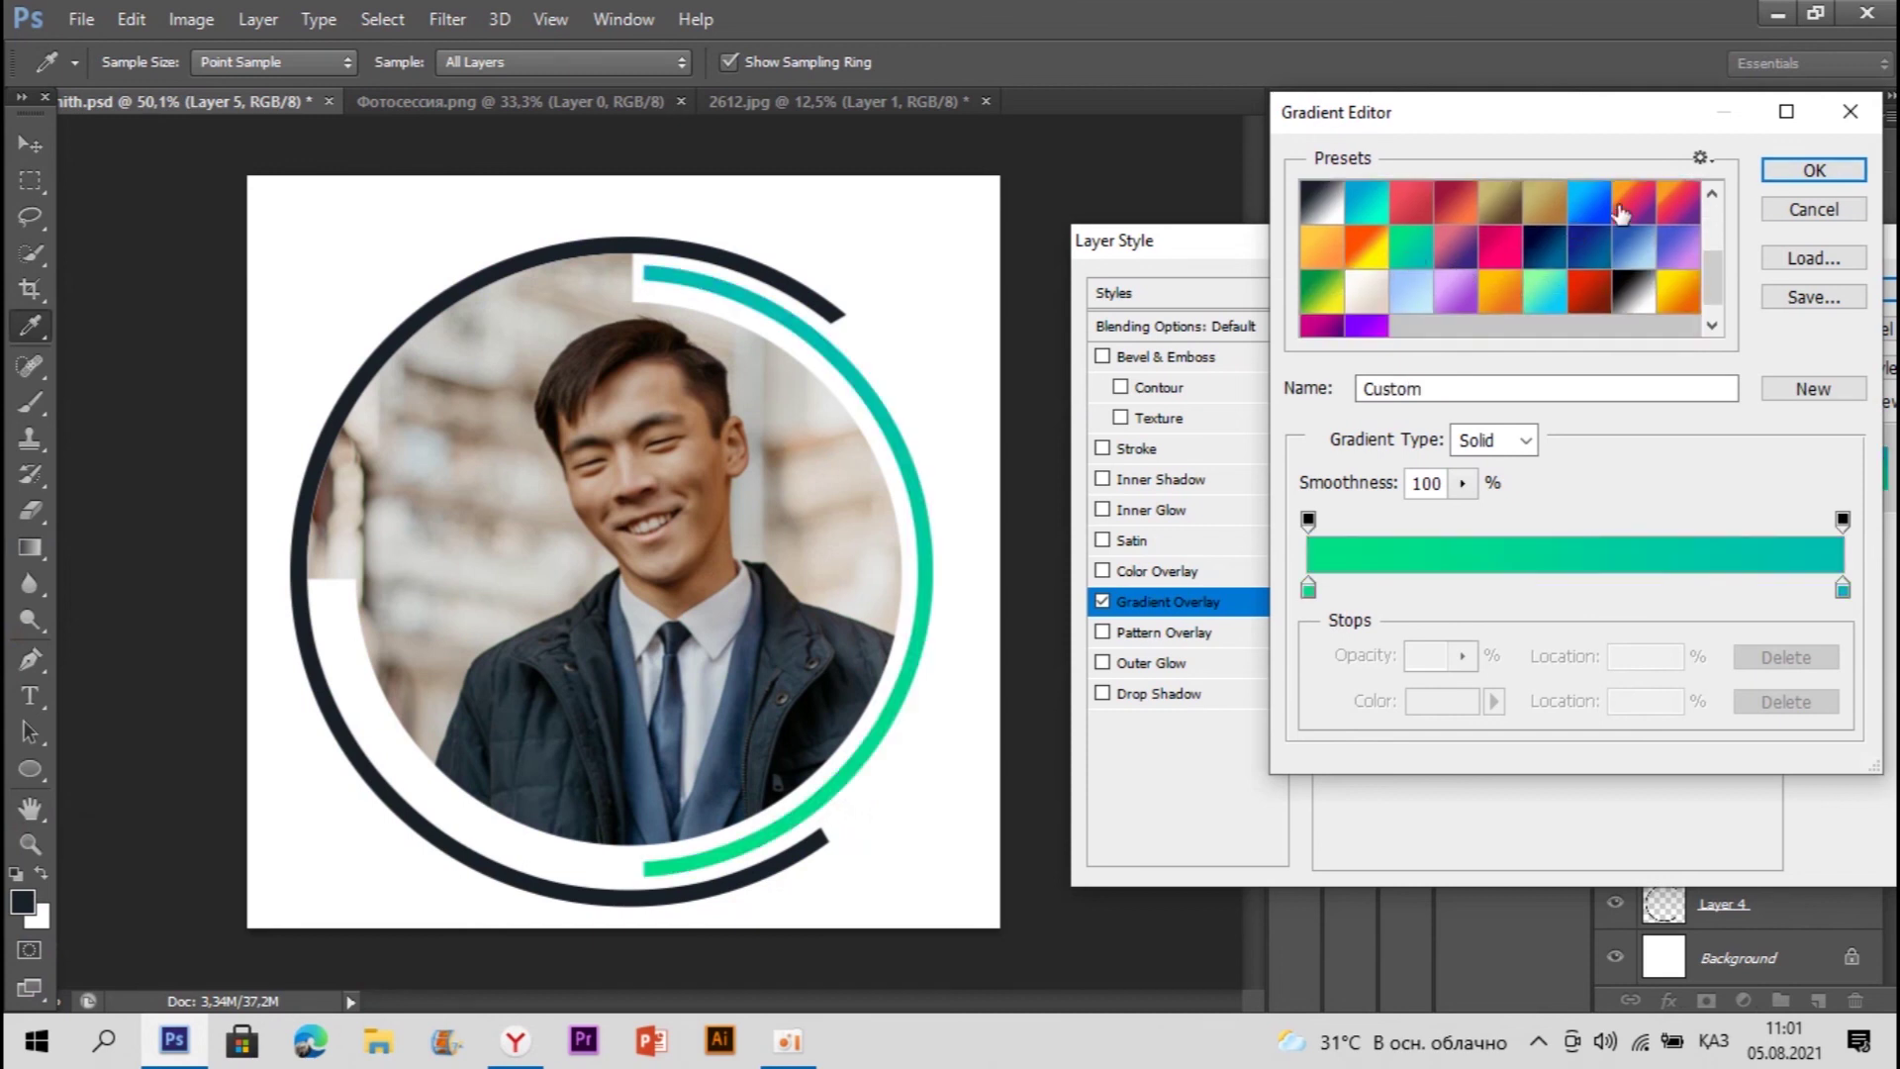
scroll(1448, 245, down, 1)
click(1351, 312)
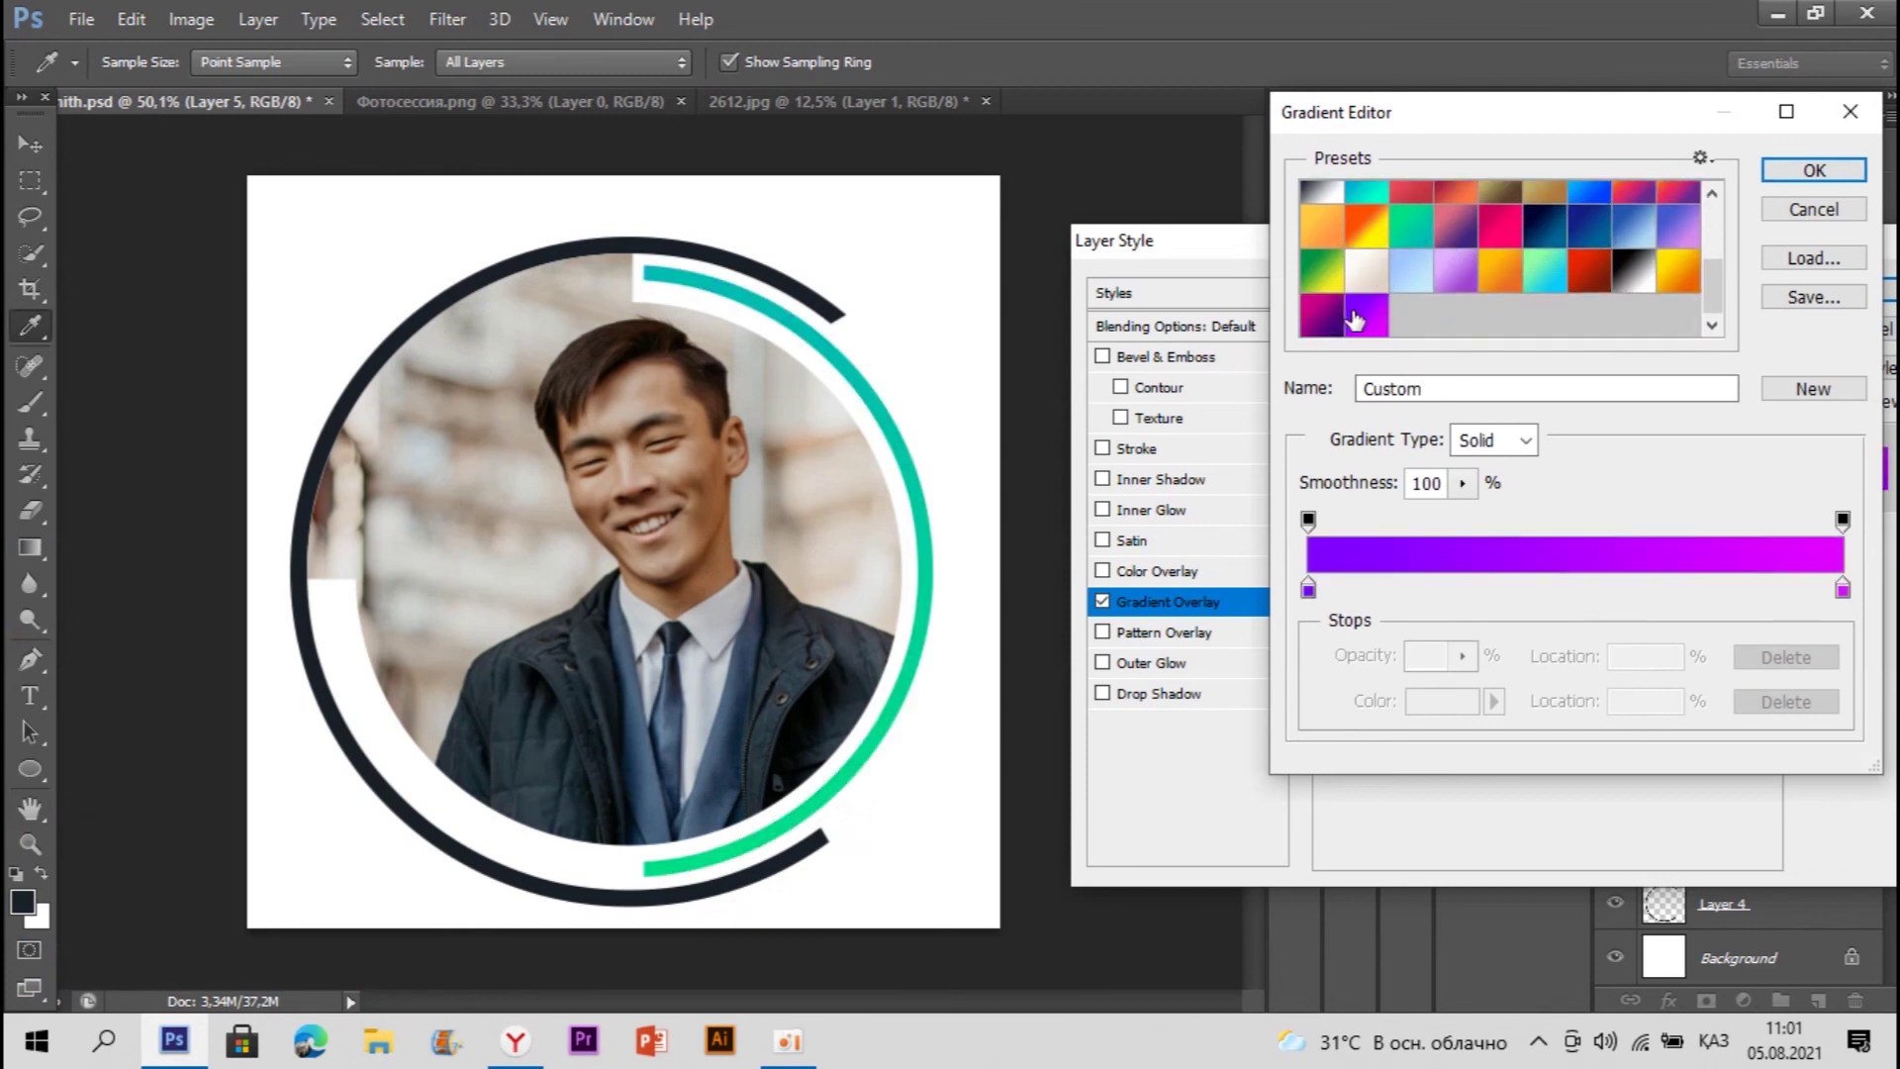
click(1591, 275)
scroll(1590, 277, up, 2)
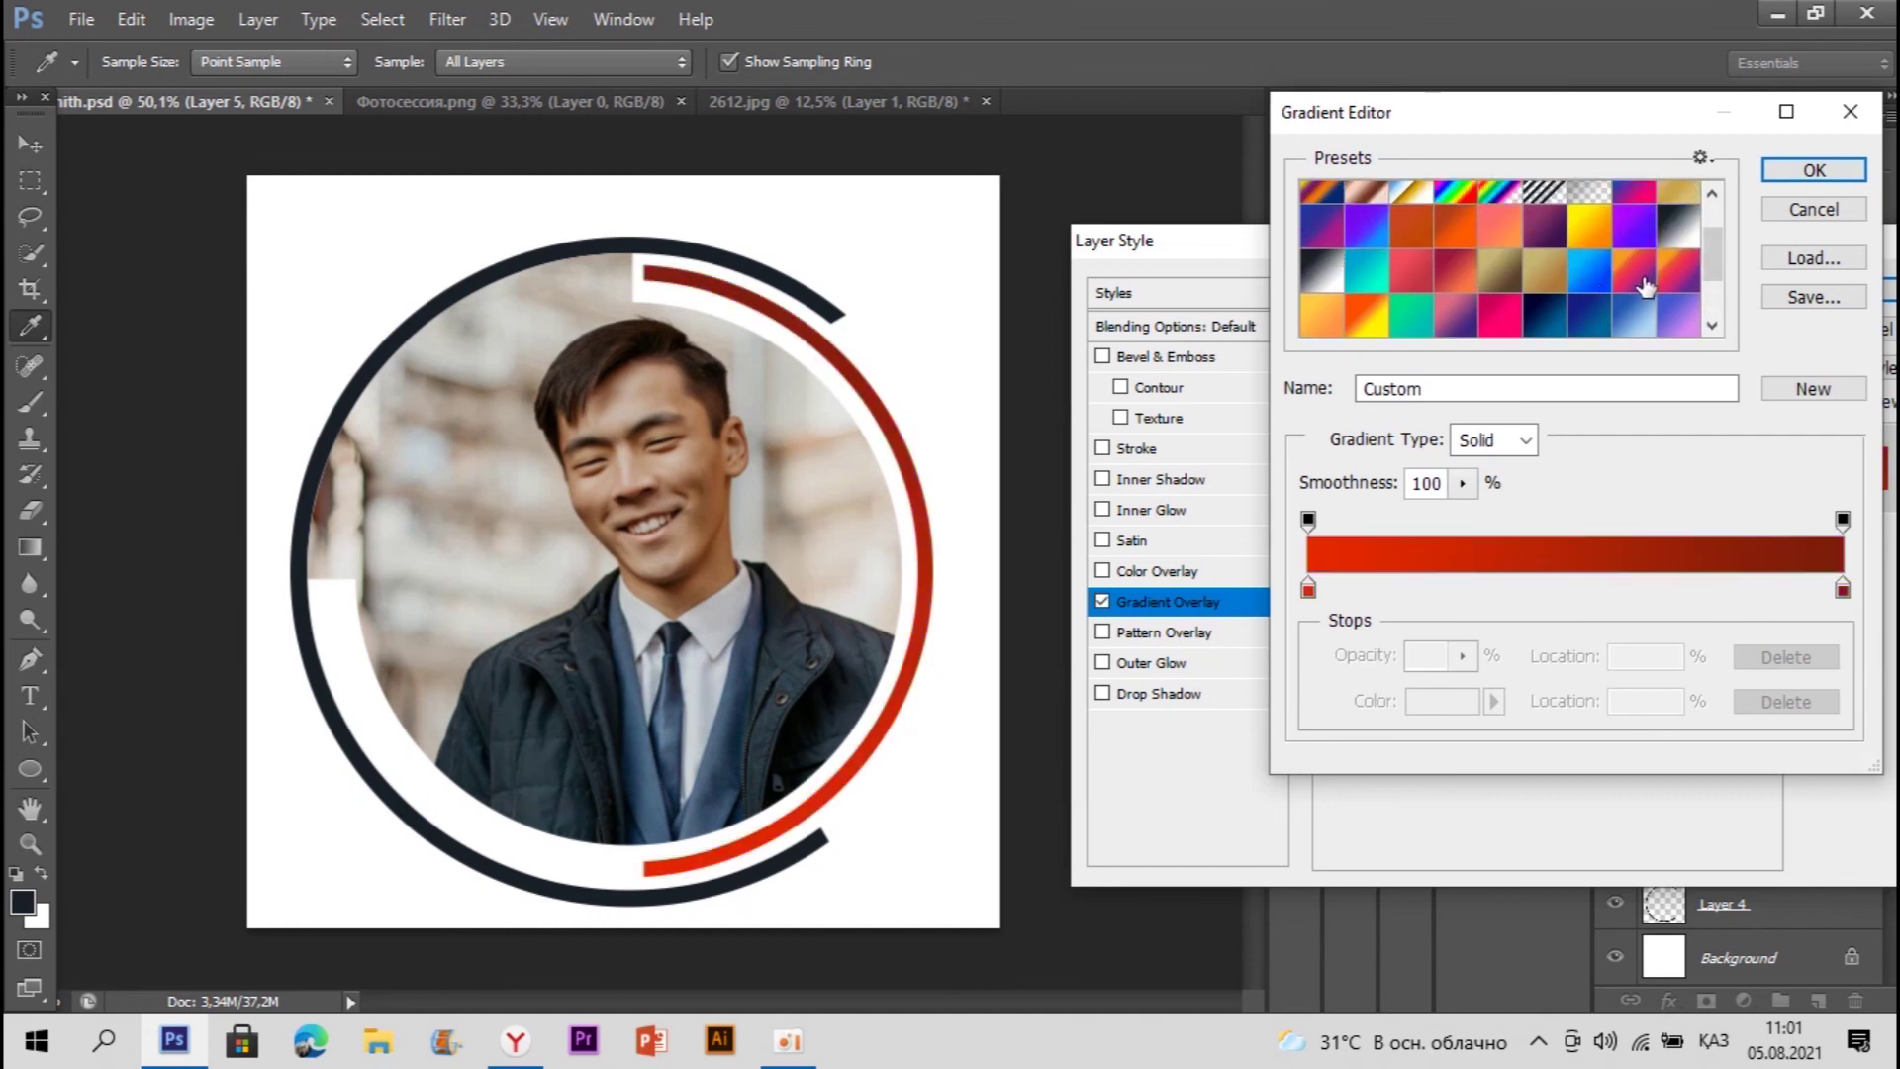
click(1595, 273)
key(Return)
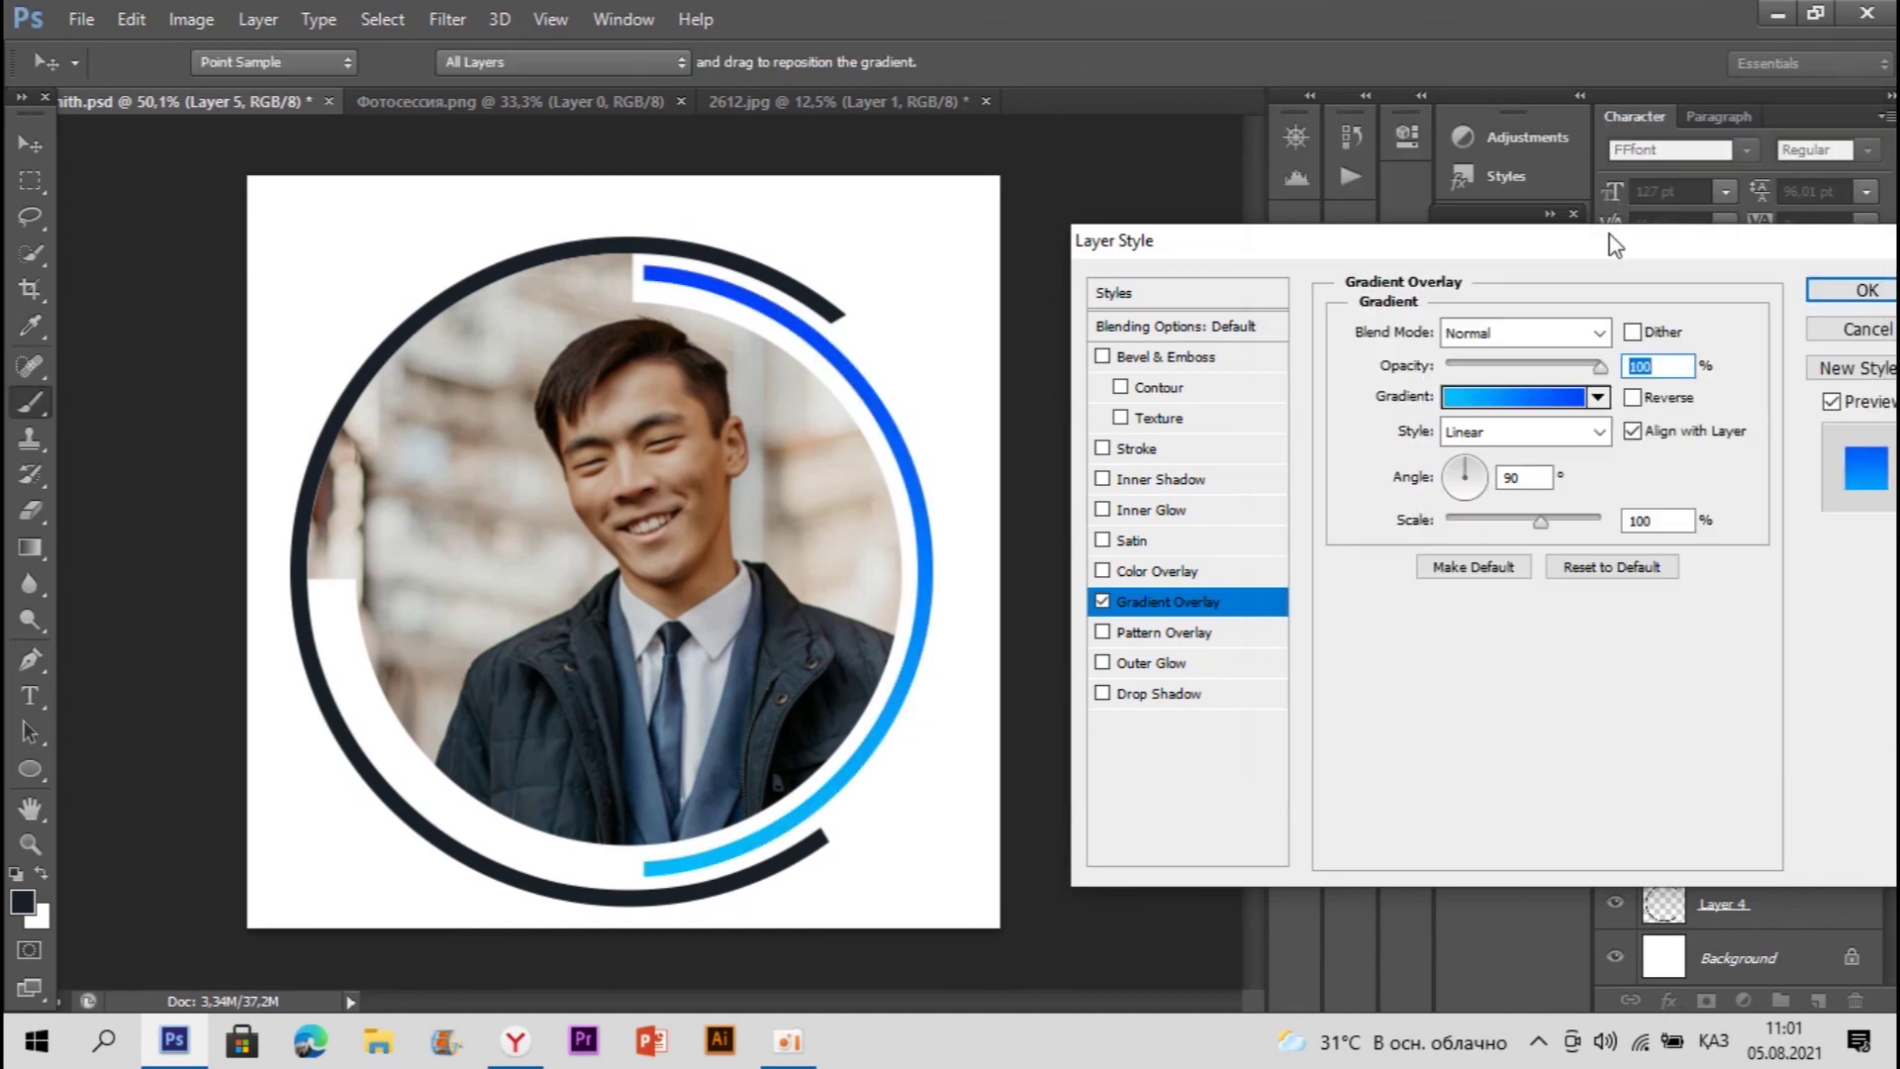
key(Return)
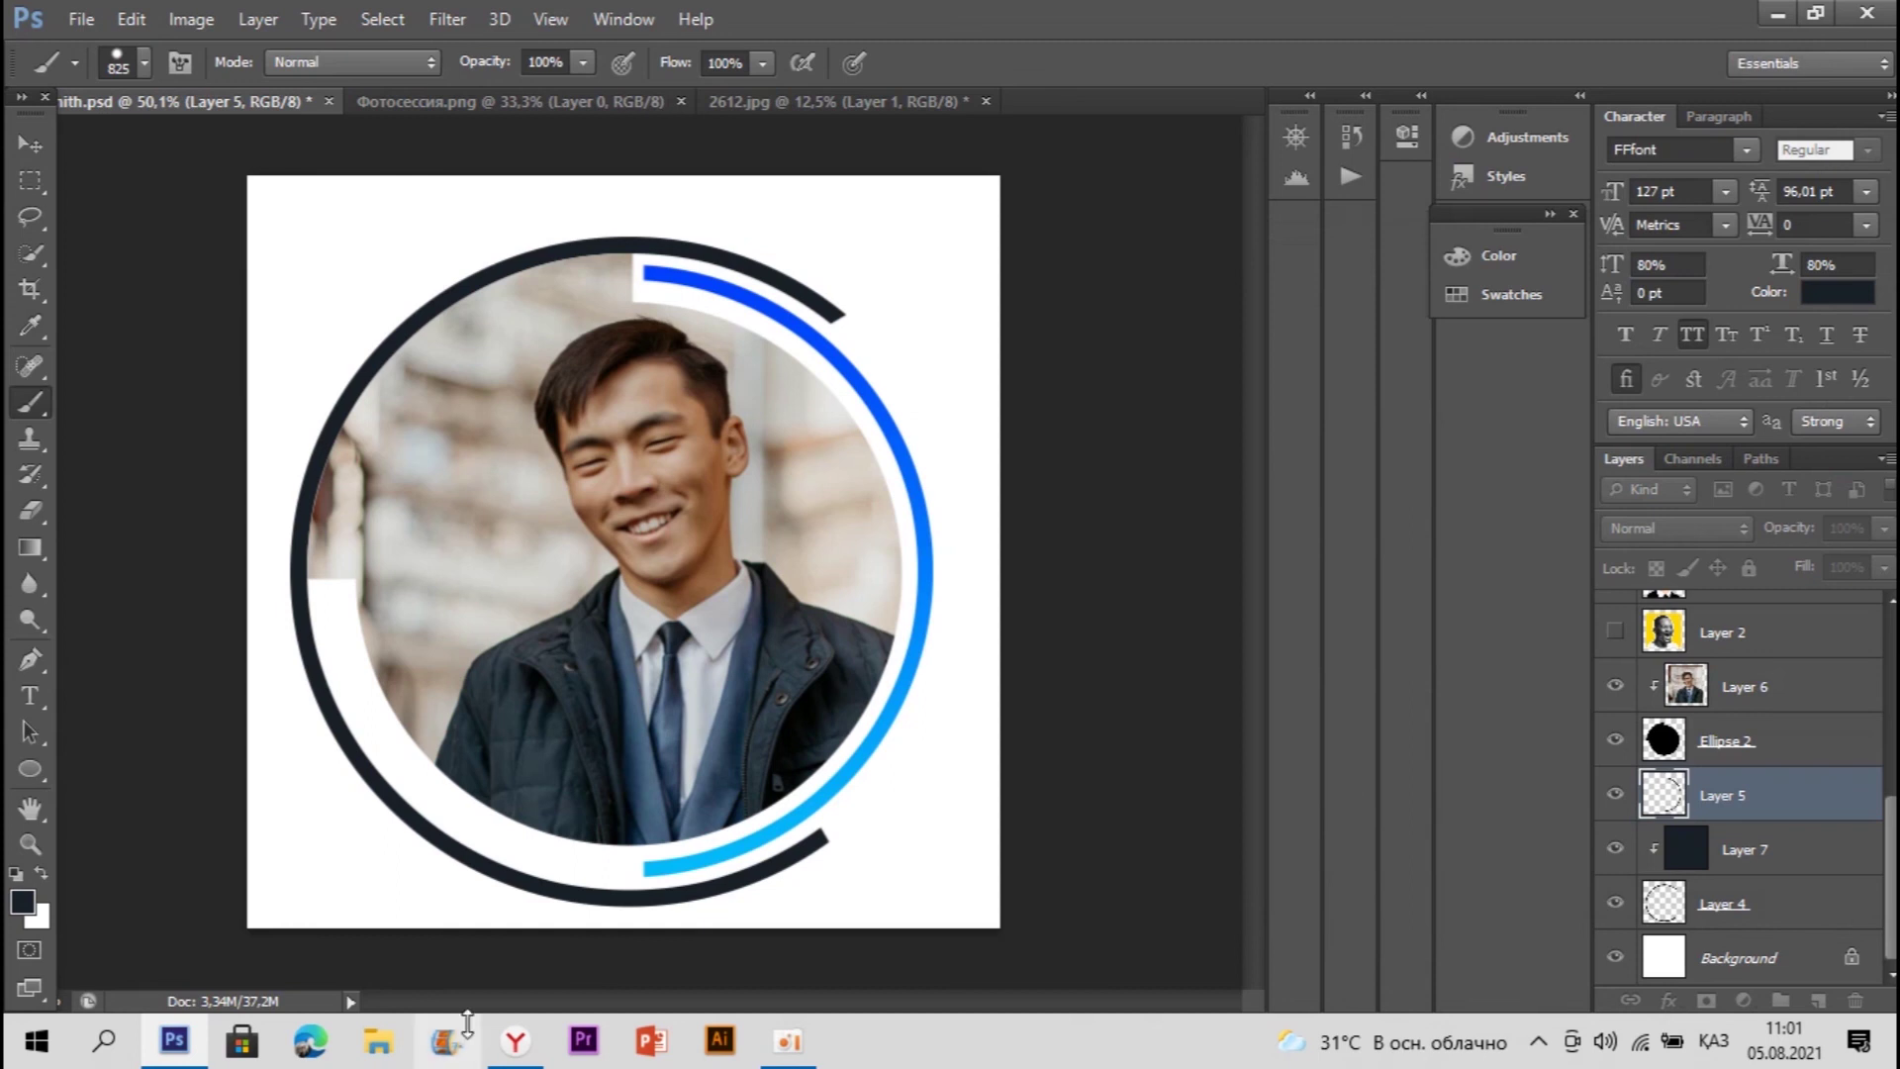
Step: Compare the avatar with the green-and-blue ringed reference picture in the browser, return to Photoshop, and activate the Lasso tool
click(514, 1041)
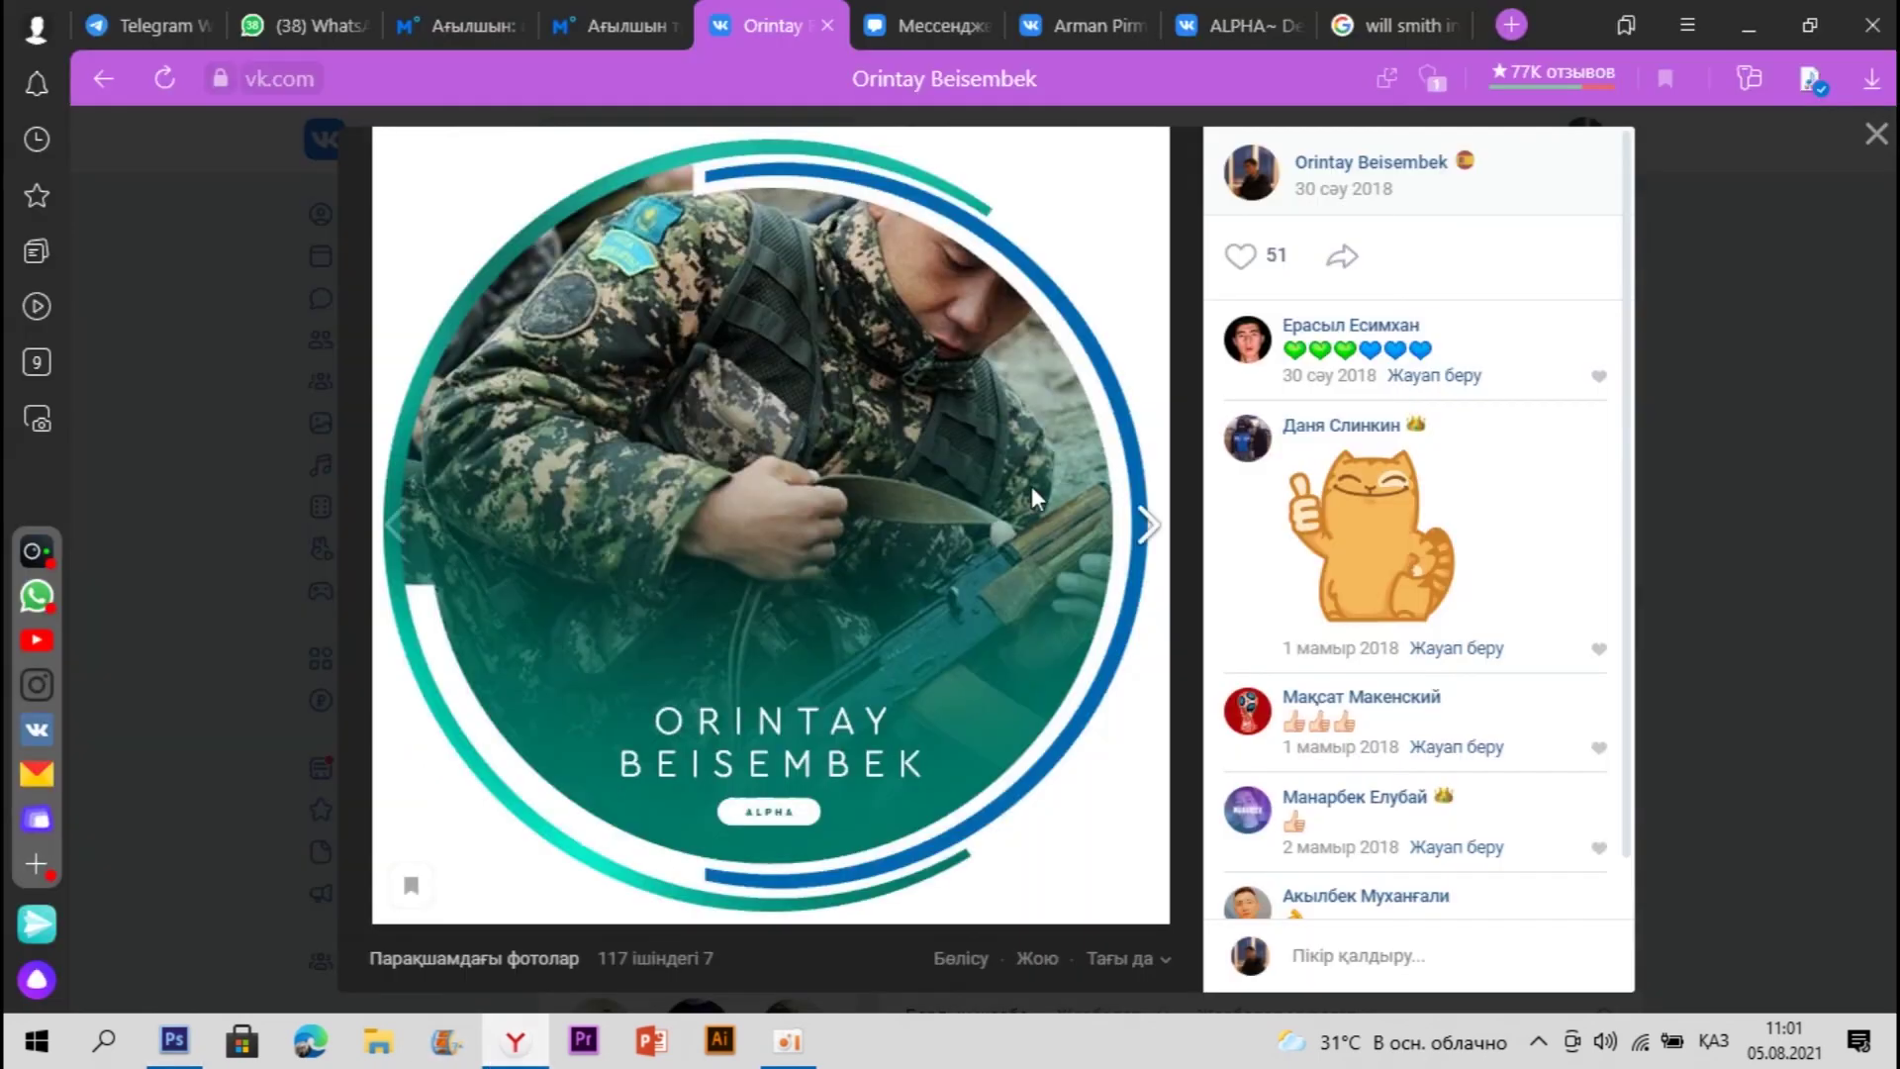
click(174, 1041)
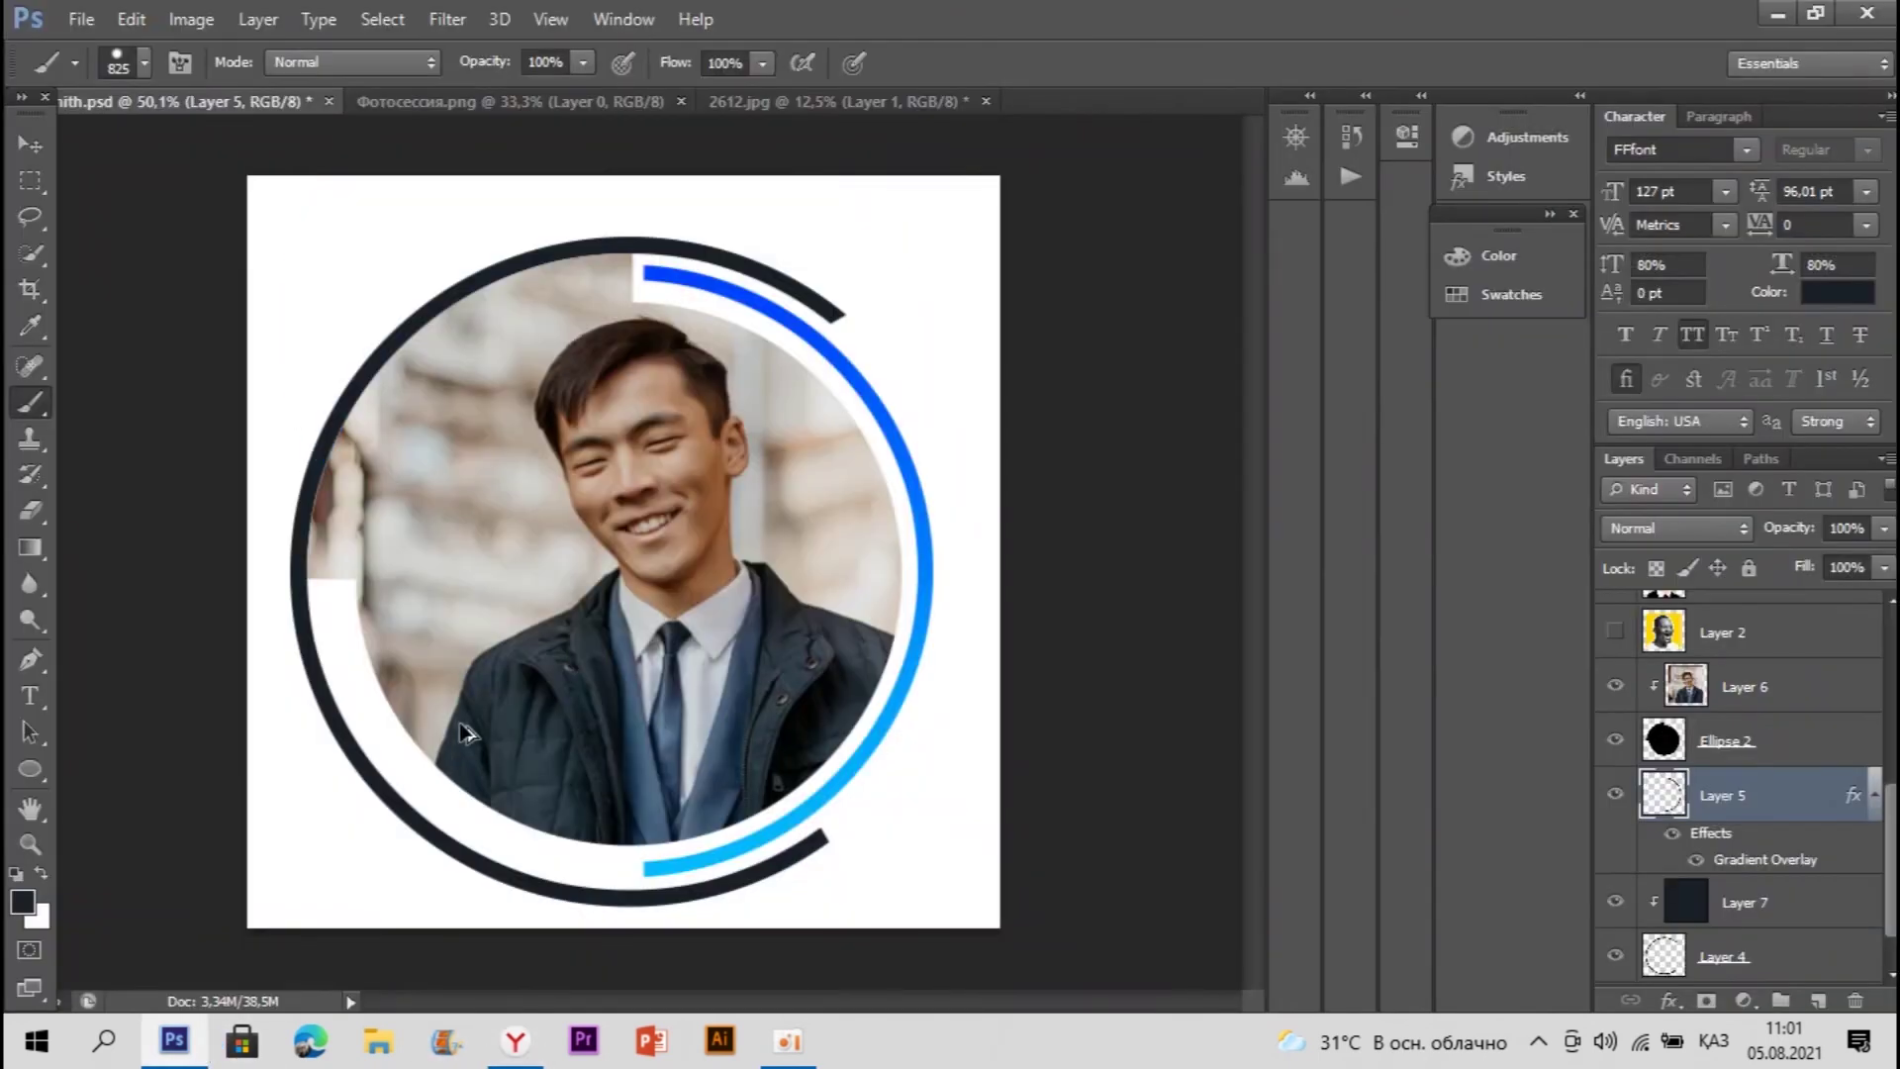
click(29, 216)
click(515, 1041)
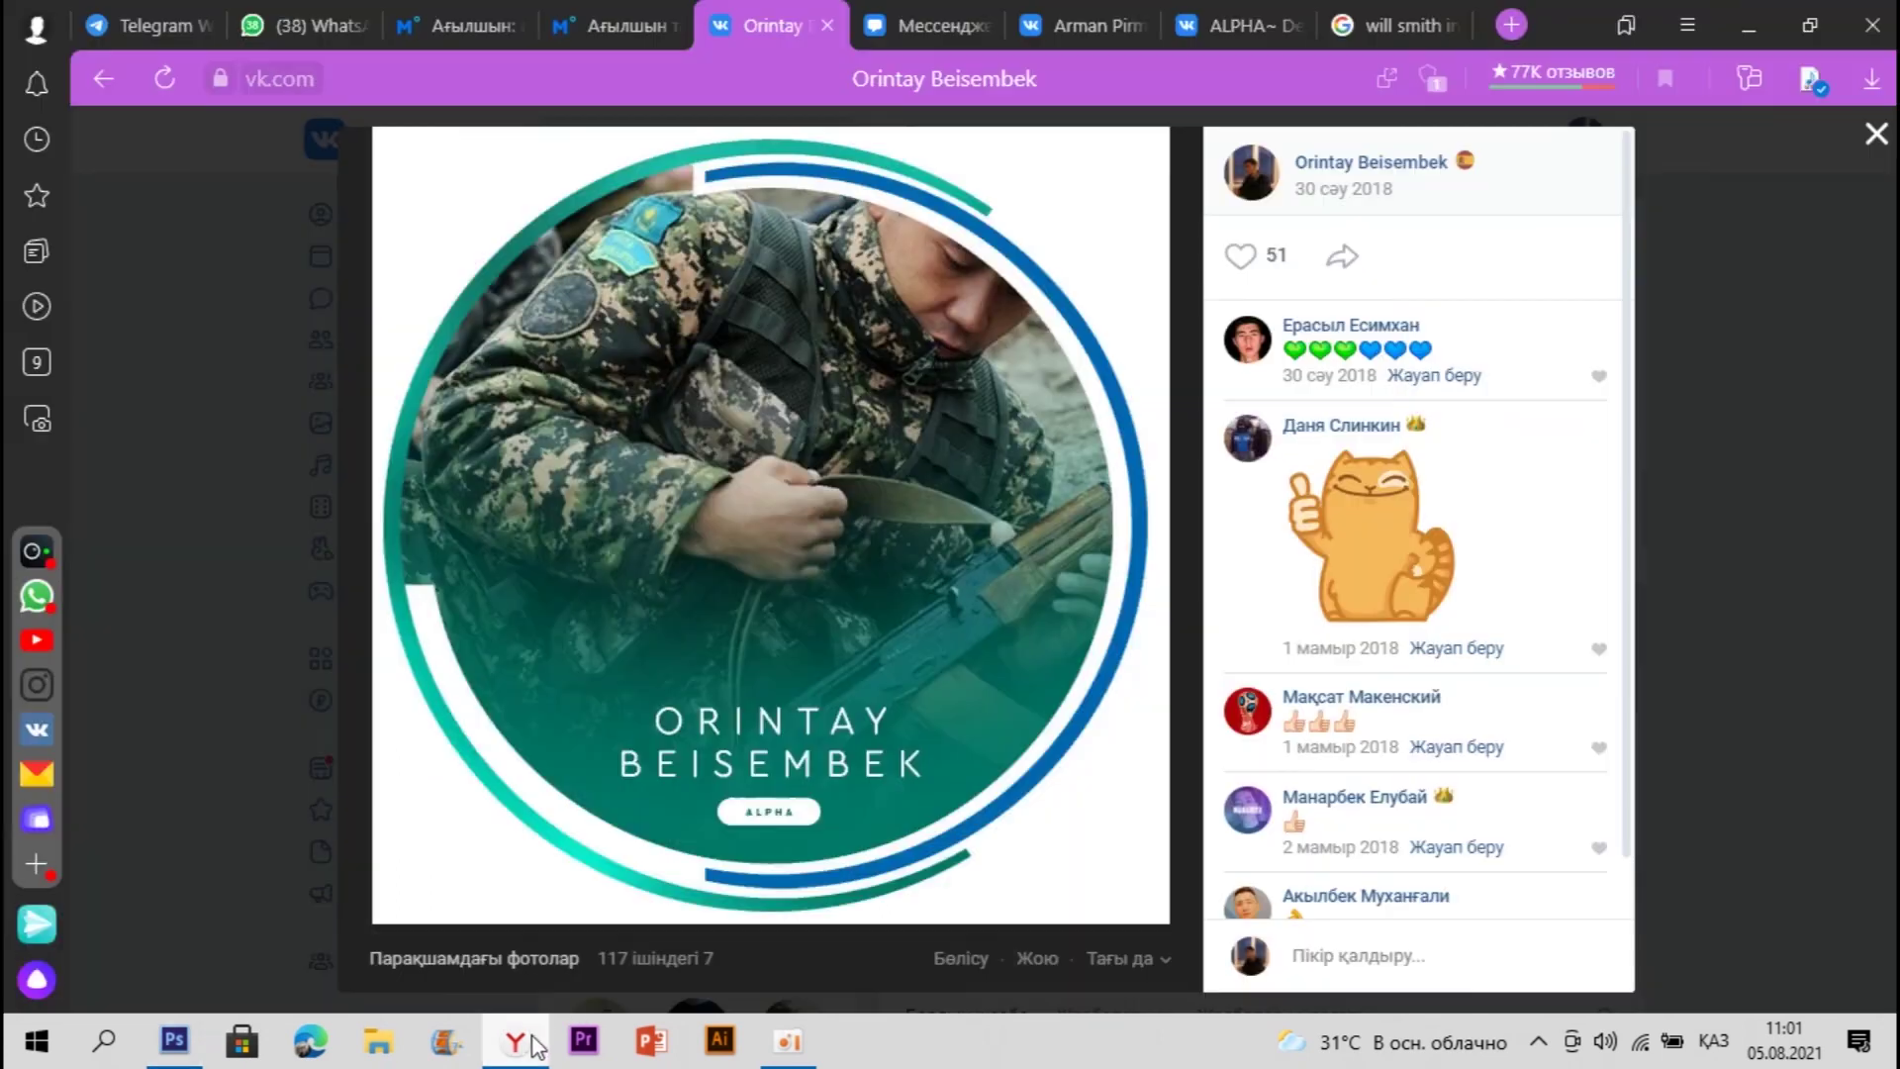
click(532, 1042)
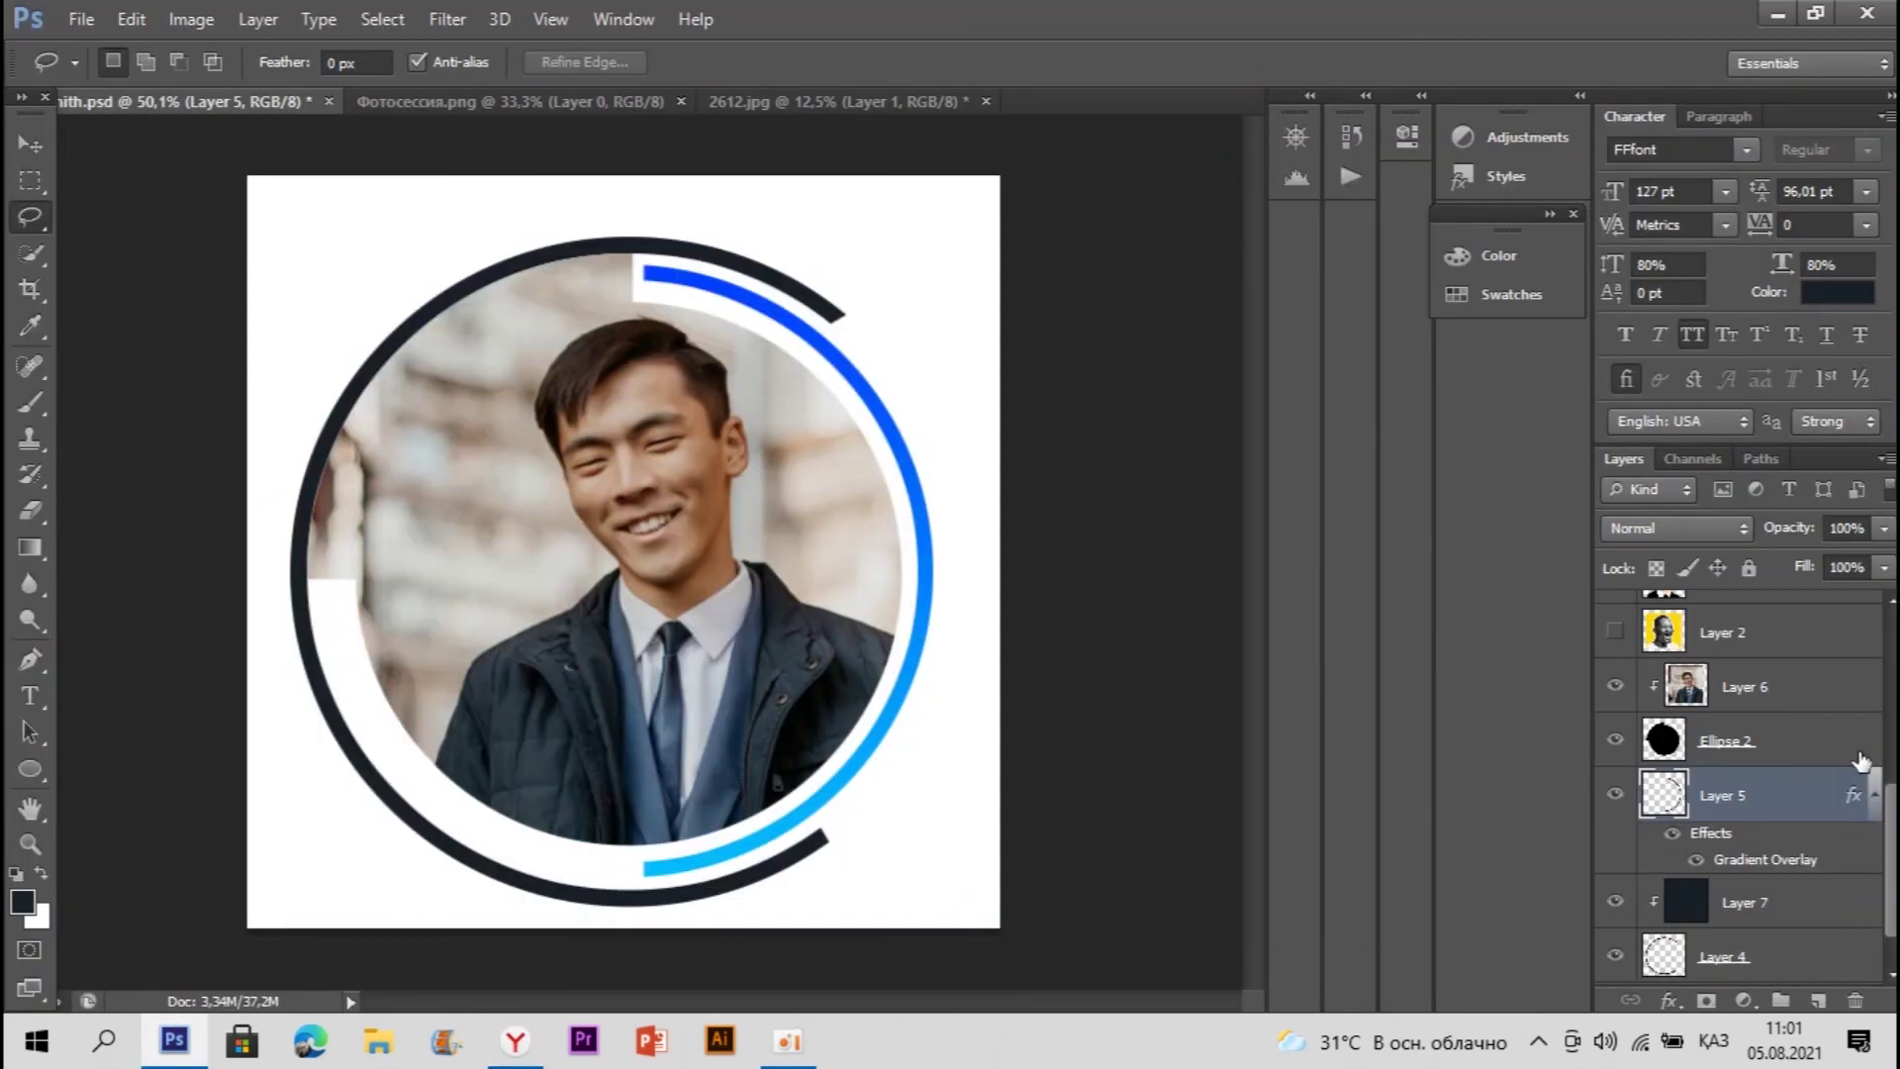
Step: Select the topmost layer in the stack, Layer 1 copy 2
scroll(1726, 831, down, 1)
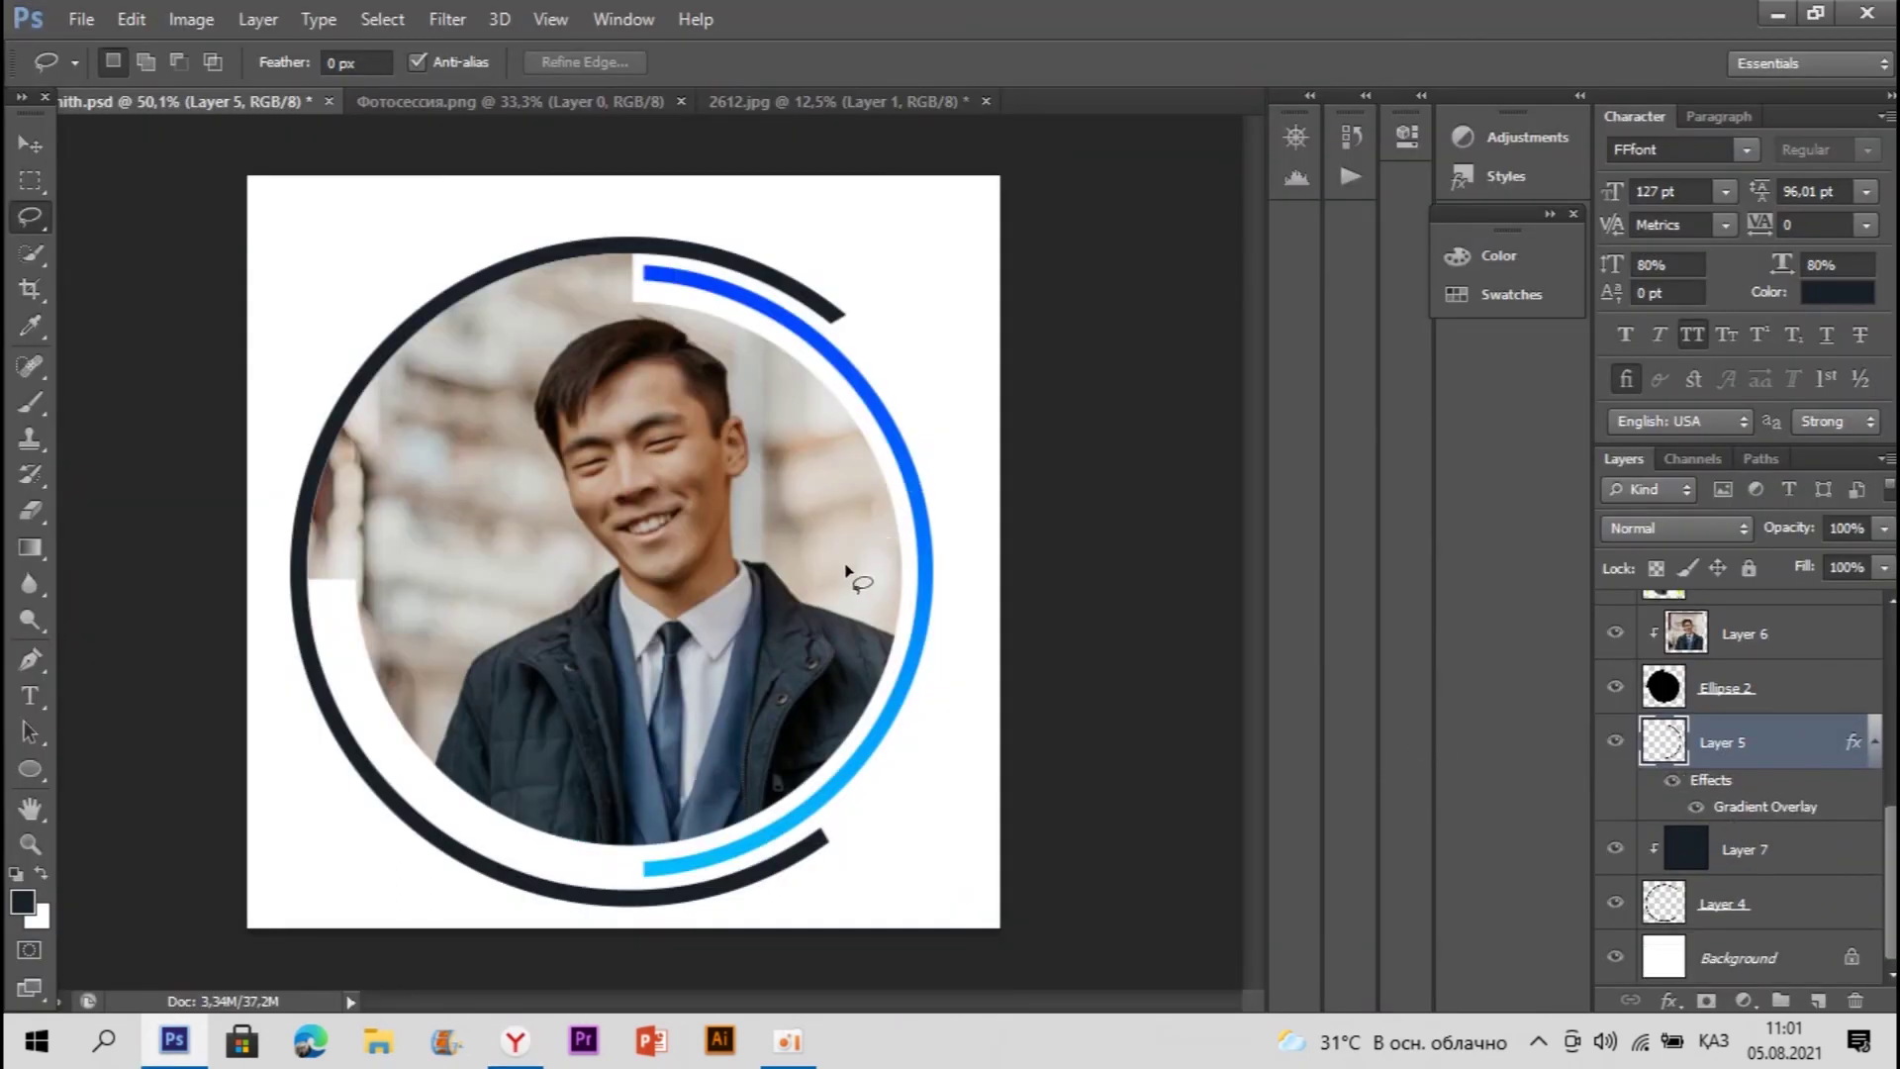
scroll(1824, 755, up, 2)
scroll(1788, 730, up, 1)
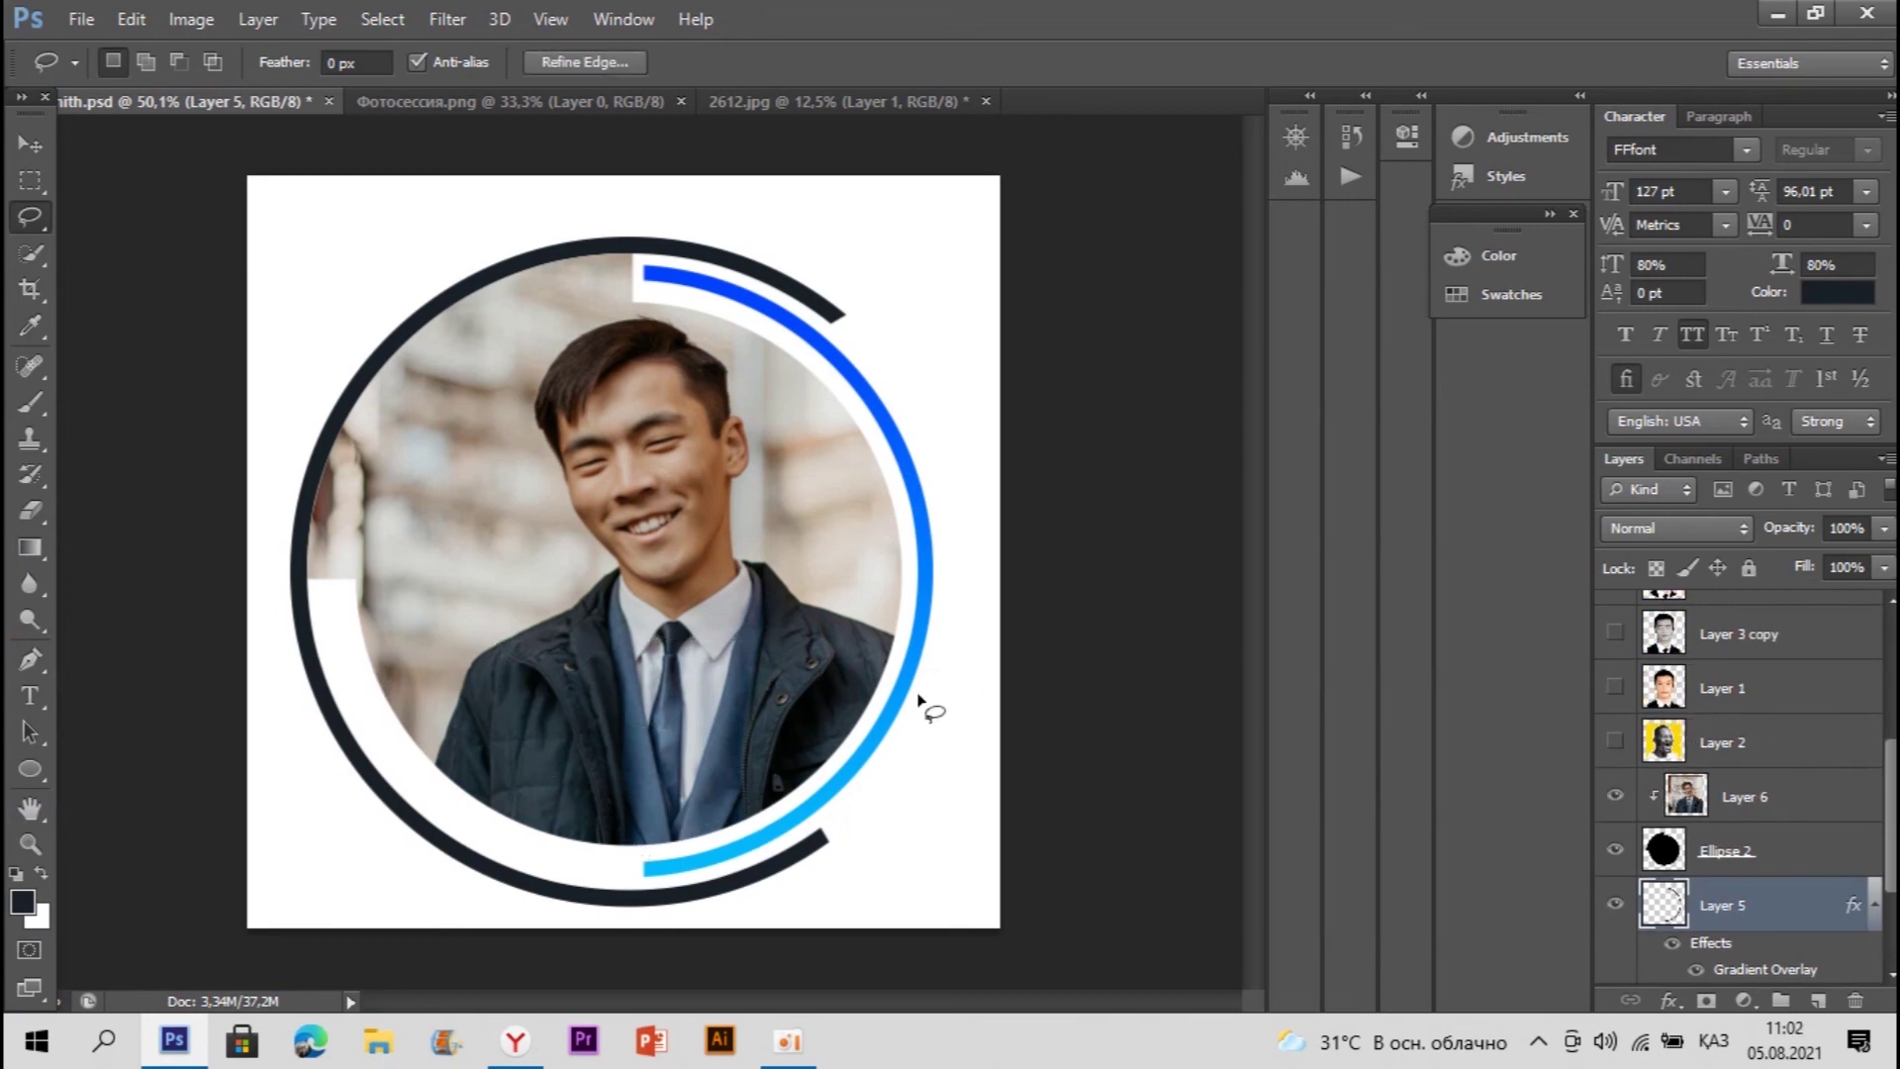
scroll(1771, 693, up, 6)
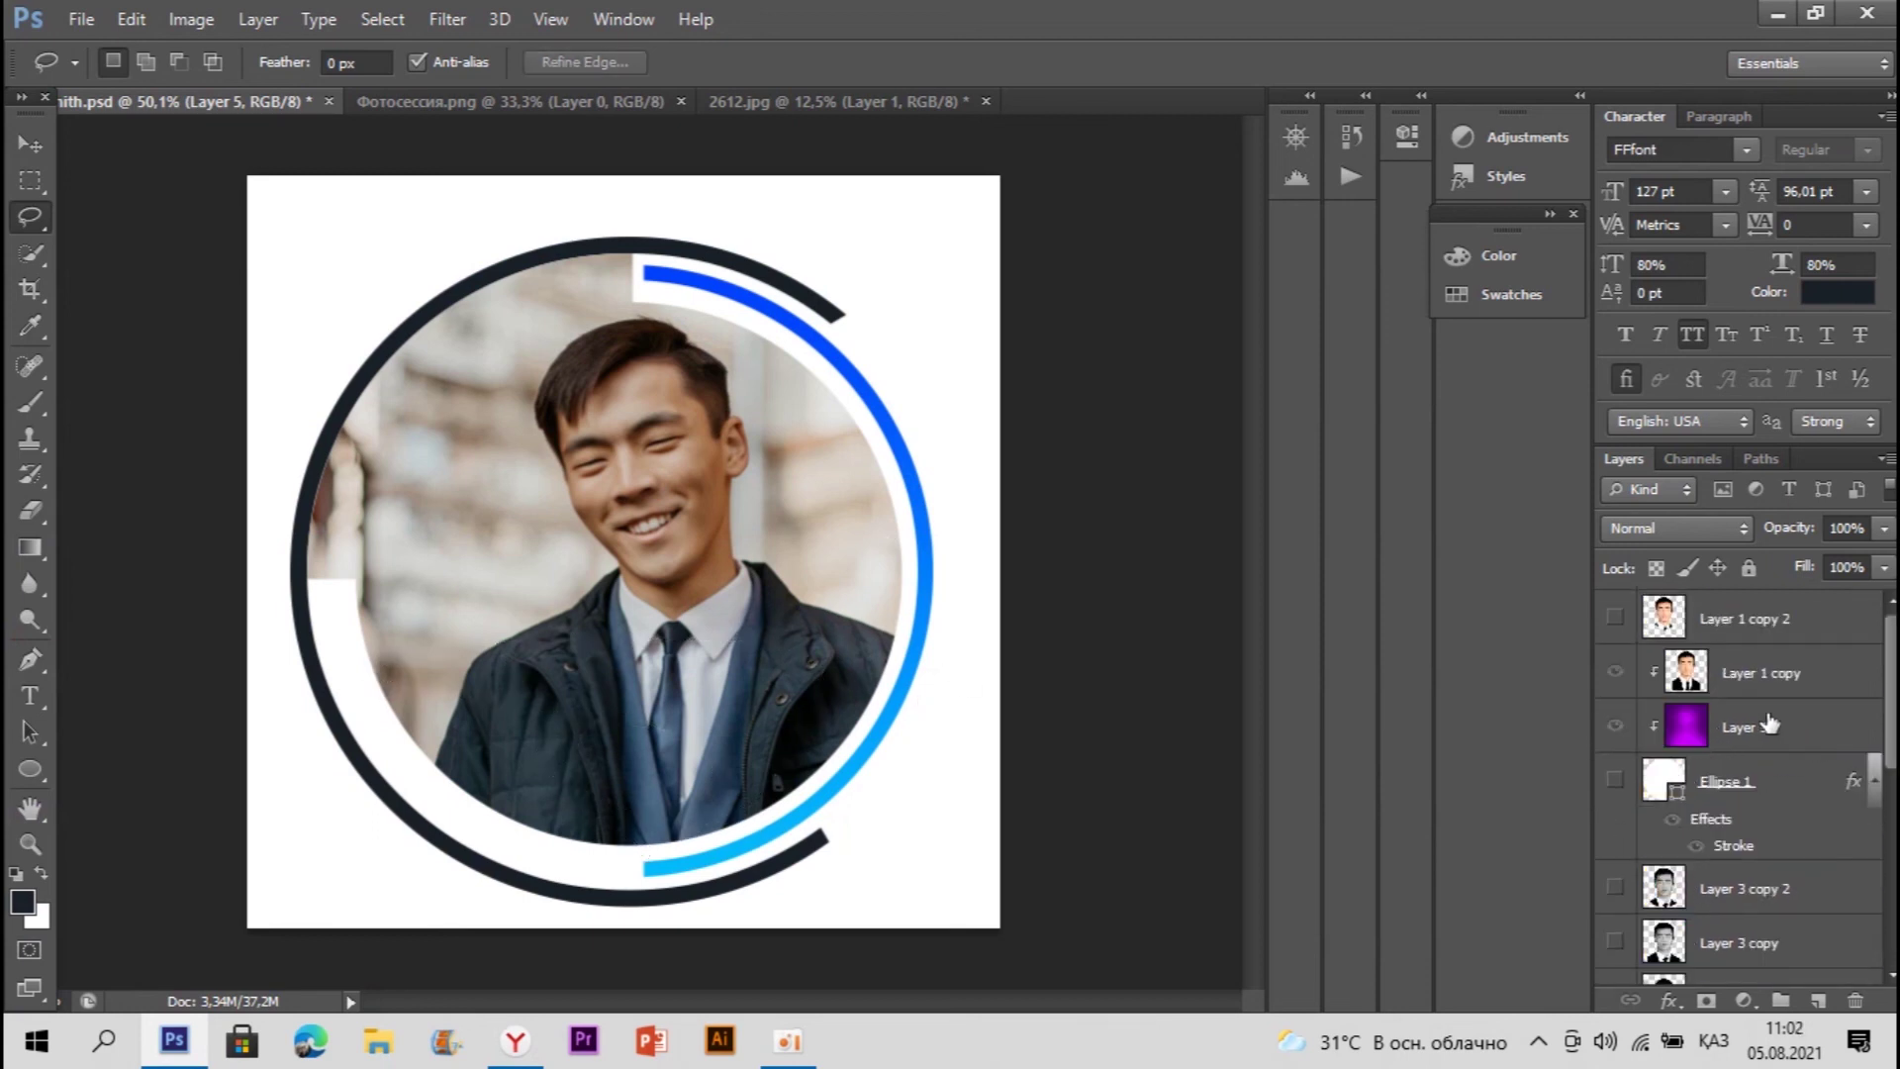
click(1781, 643)
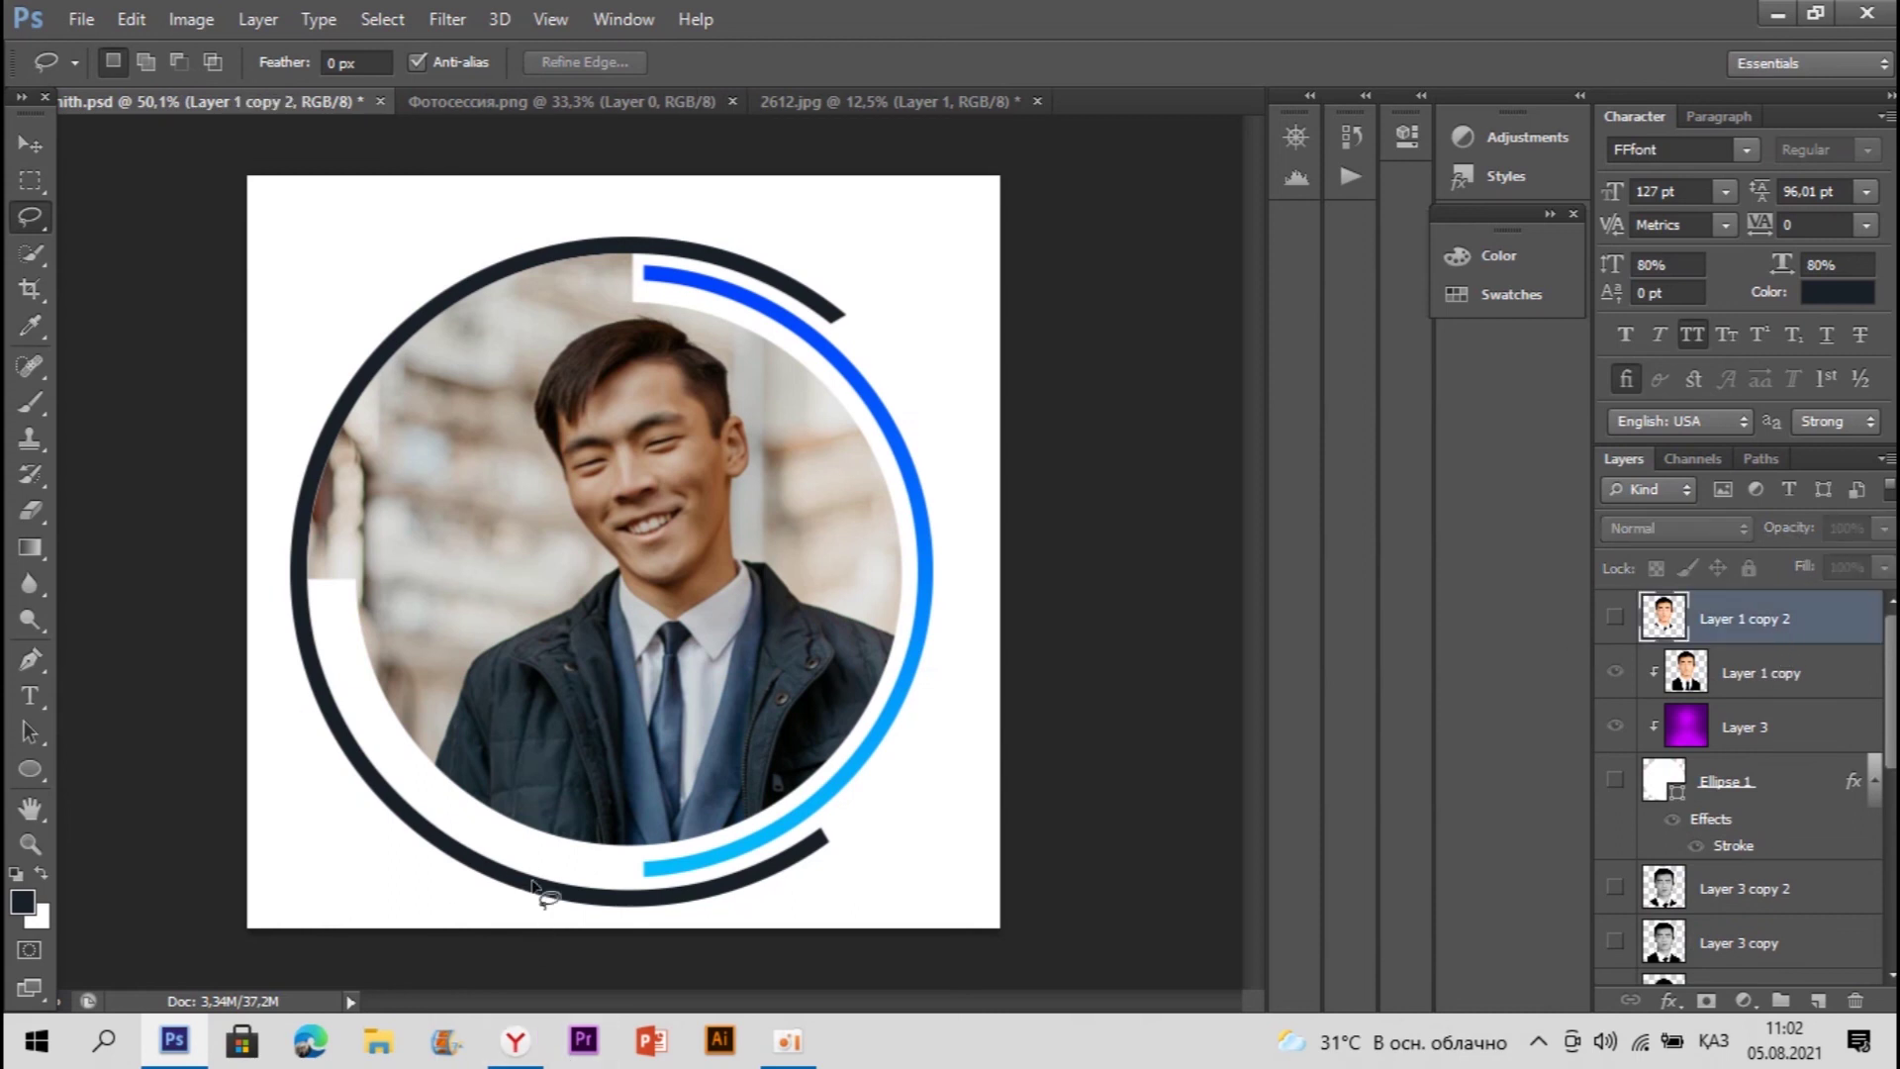
Step: Switch to the browser and examine the suit avatar post, including its rings, name caption, ALPHA badge and attached PSD file
click(528, 1051)
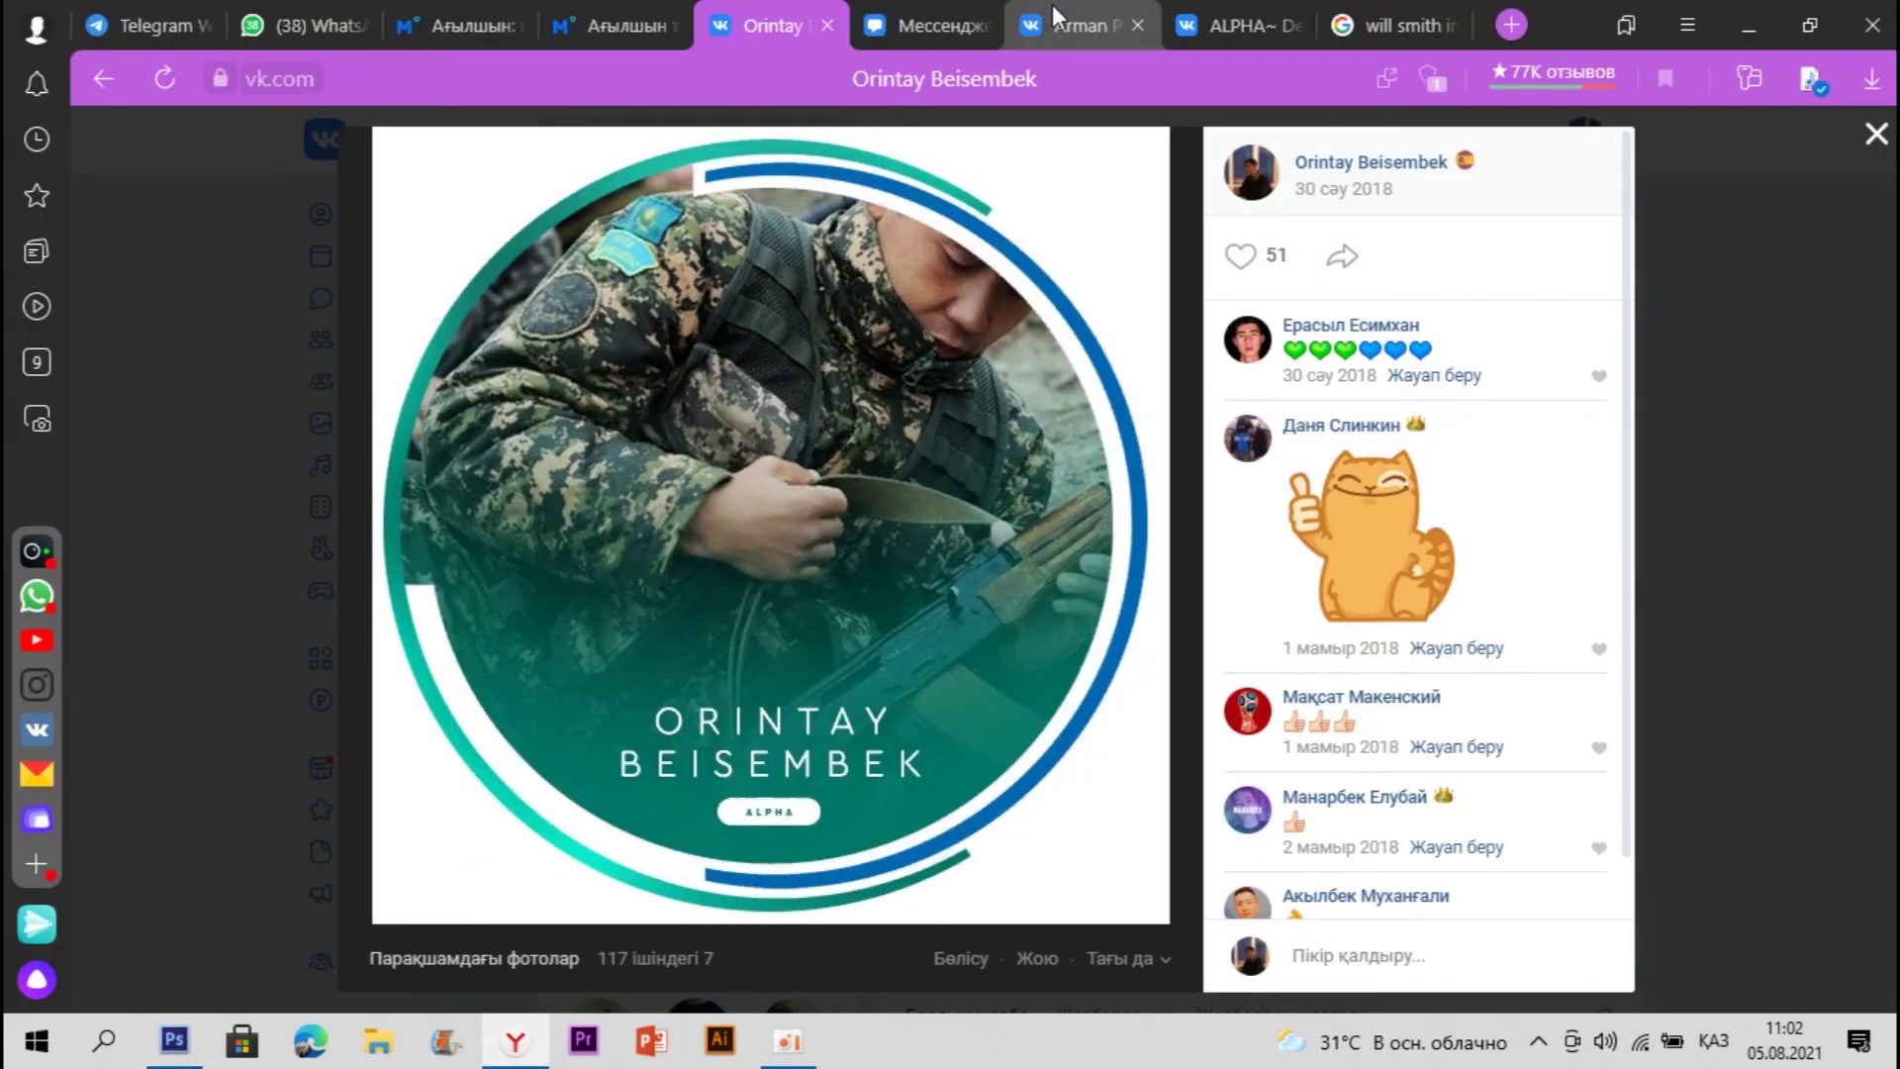
click(1221, 6)
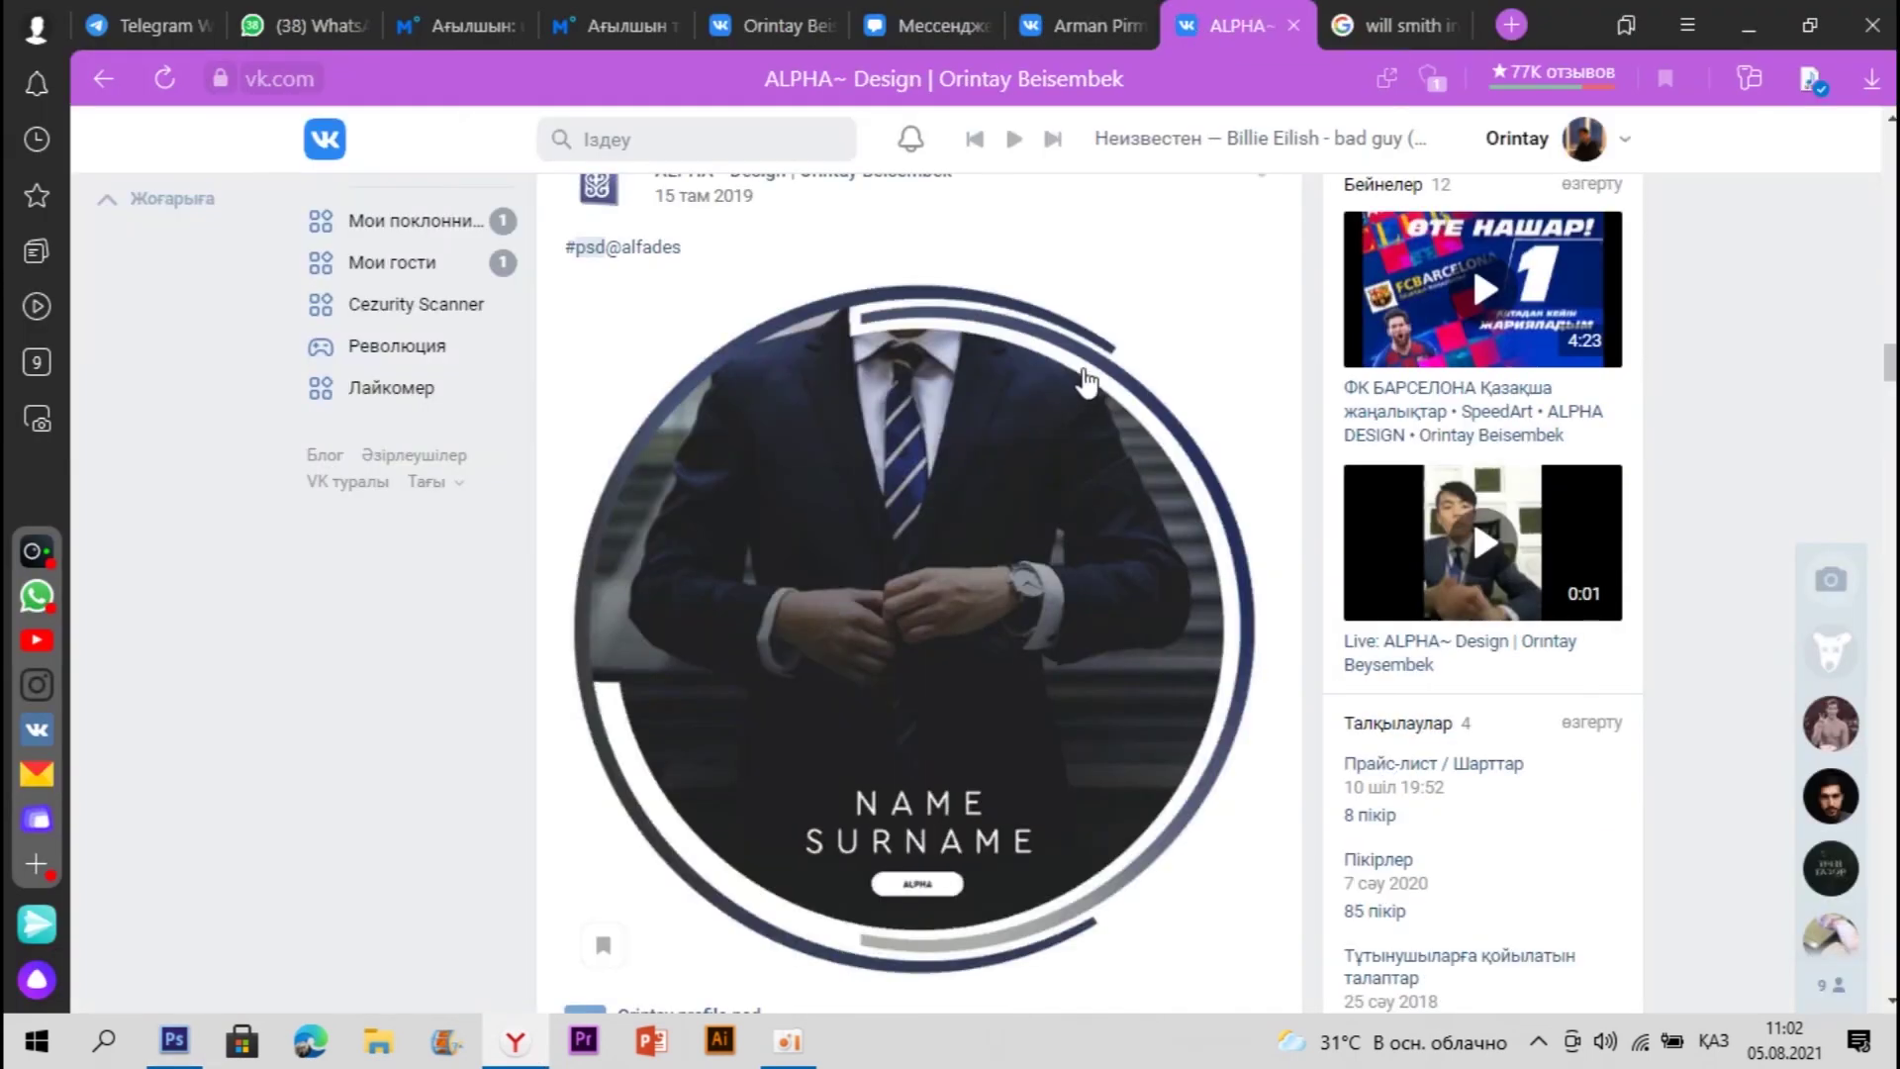
scroll(1086, 377, up, 2)
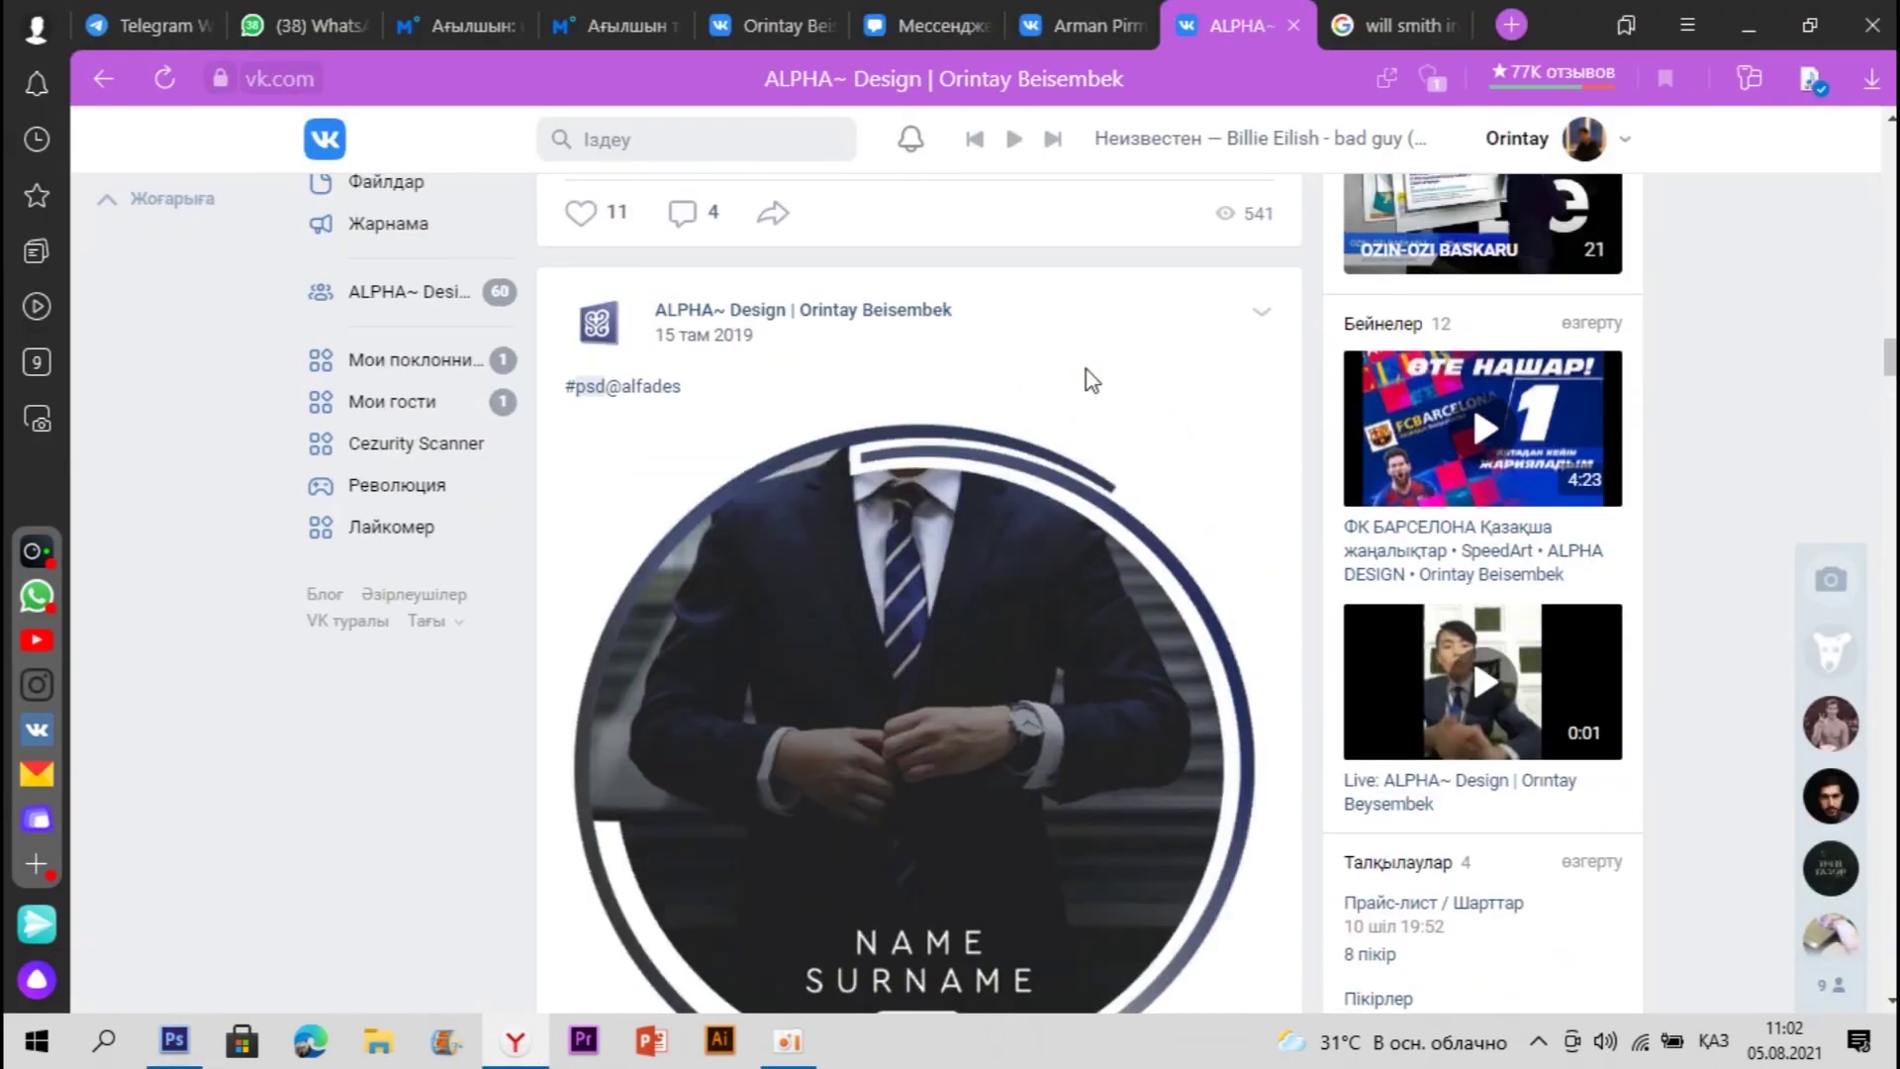
scroll(1087, 377, down, 2)
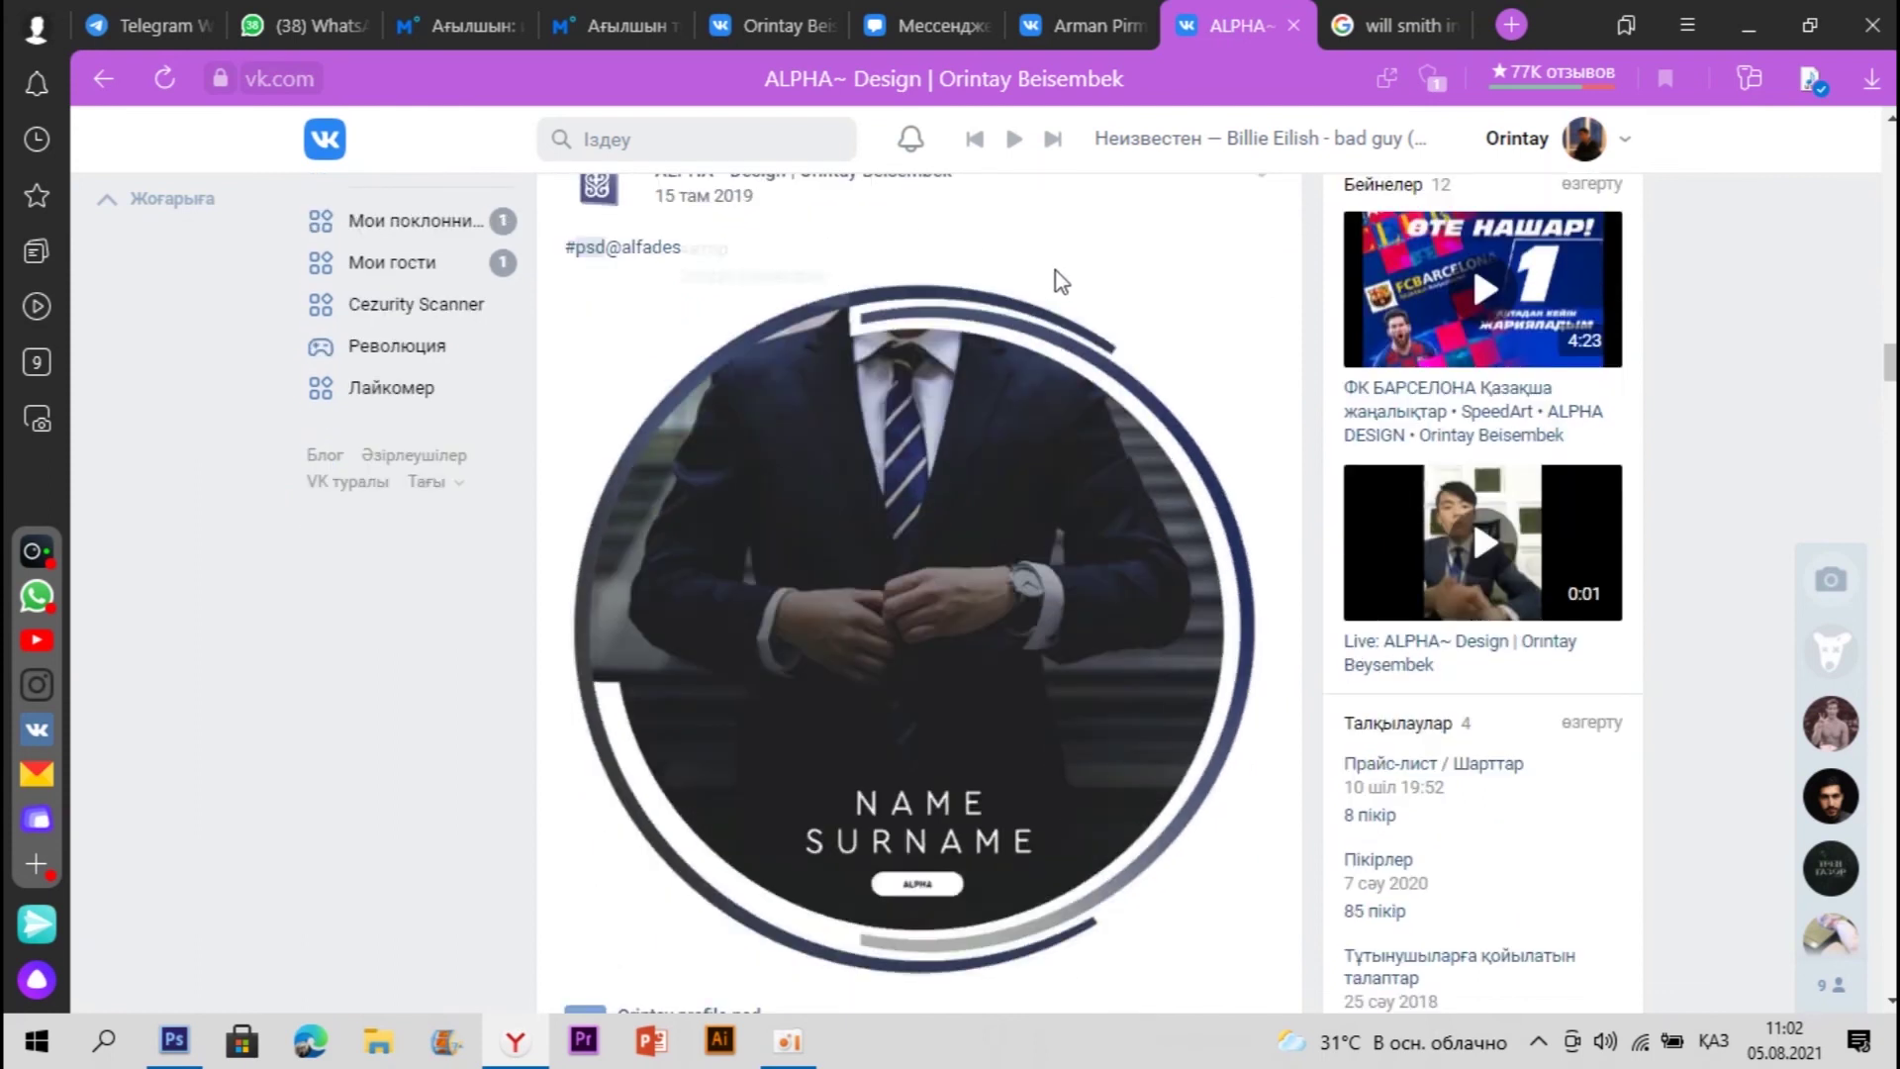
scroll(1057, 292, down, 2)
scroll(1044, 322, down, 2)
scroll(1029, 376, up, 4)
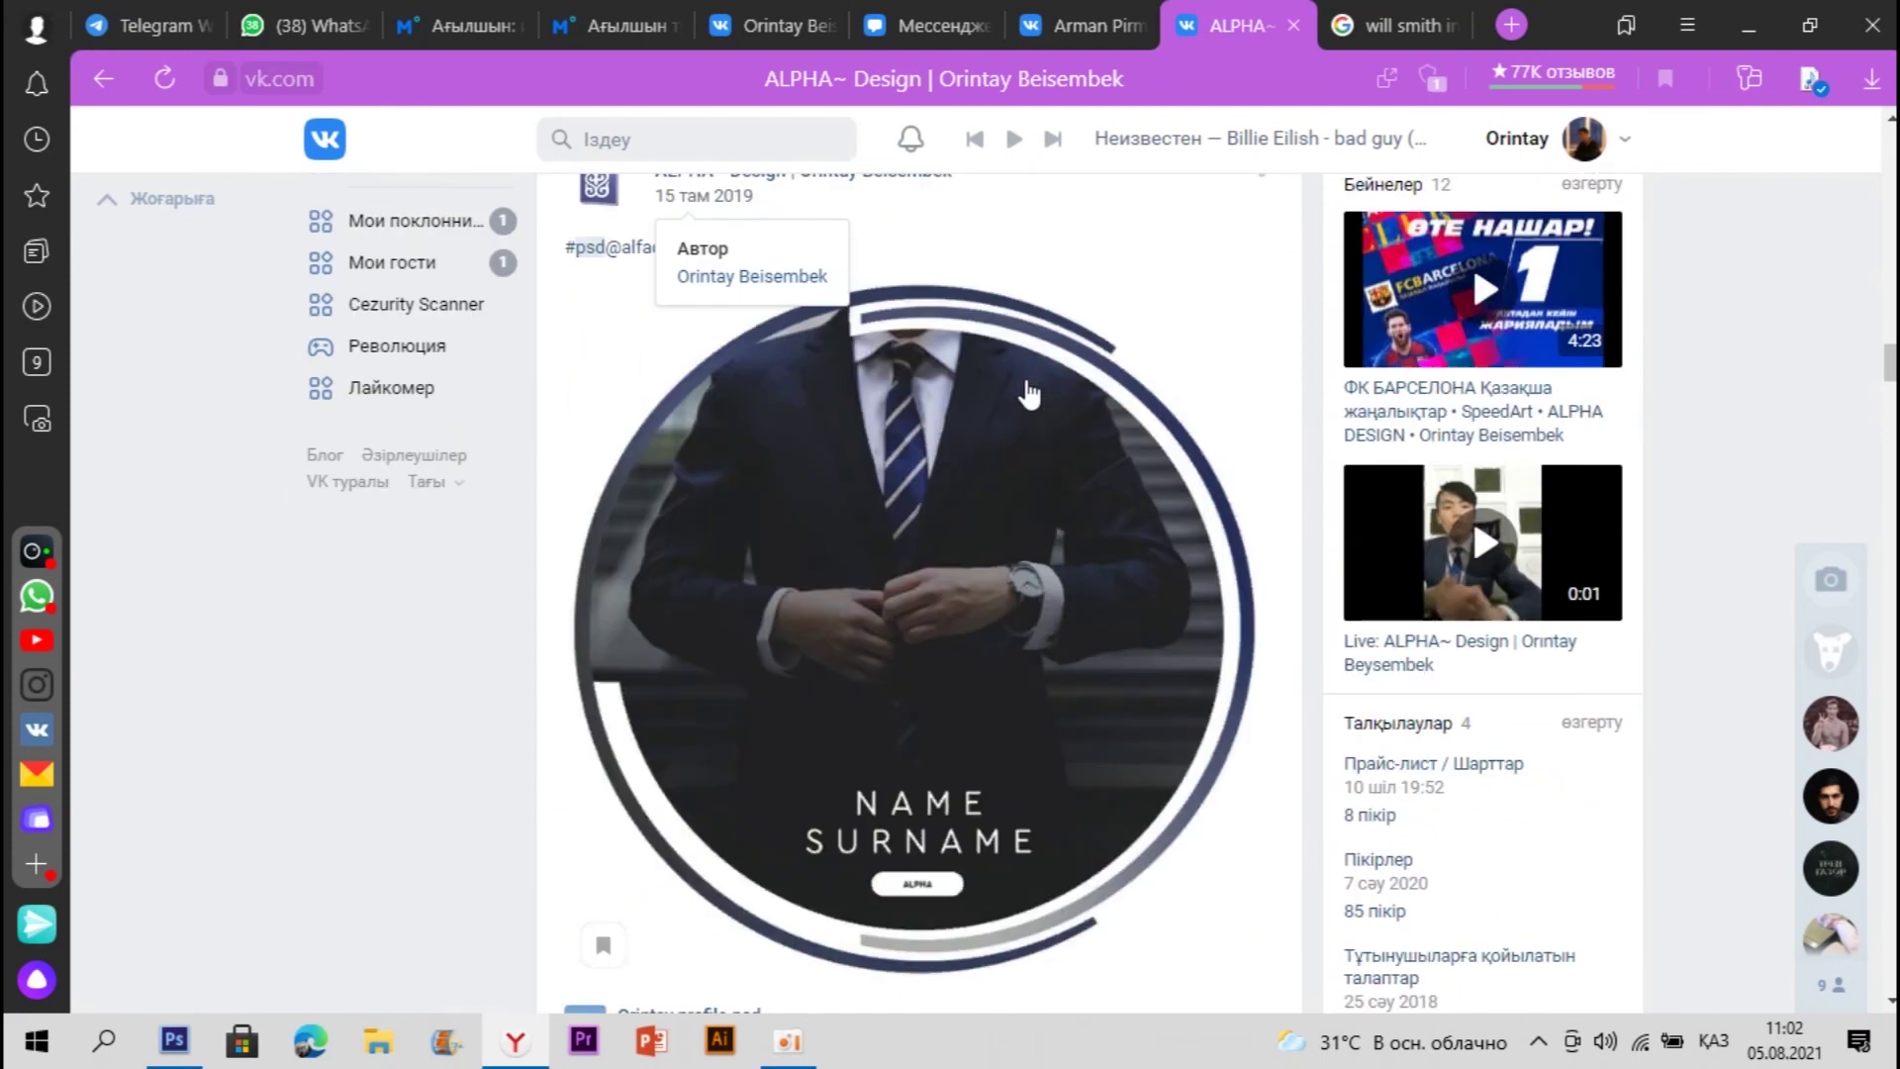
scroll(908, 460, down, 4)
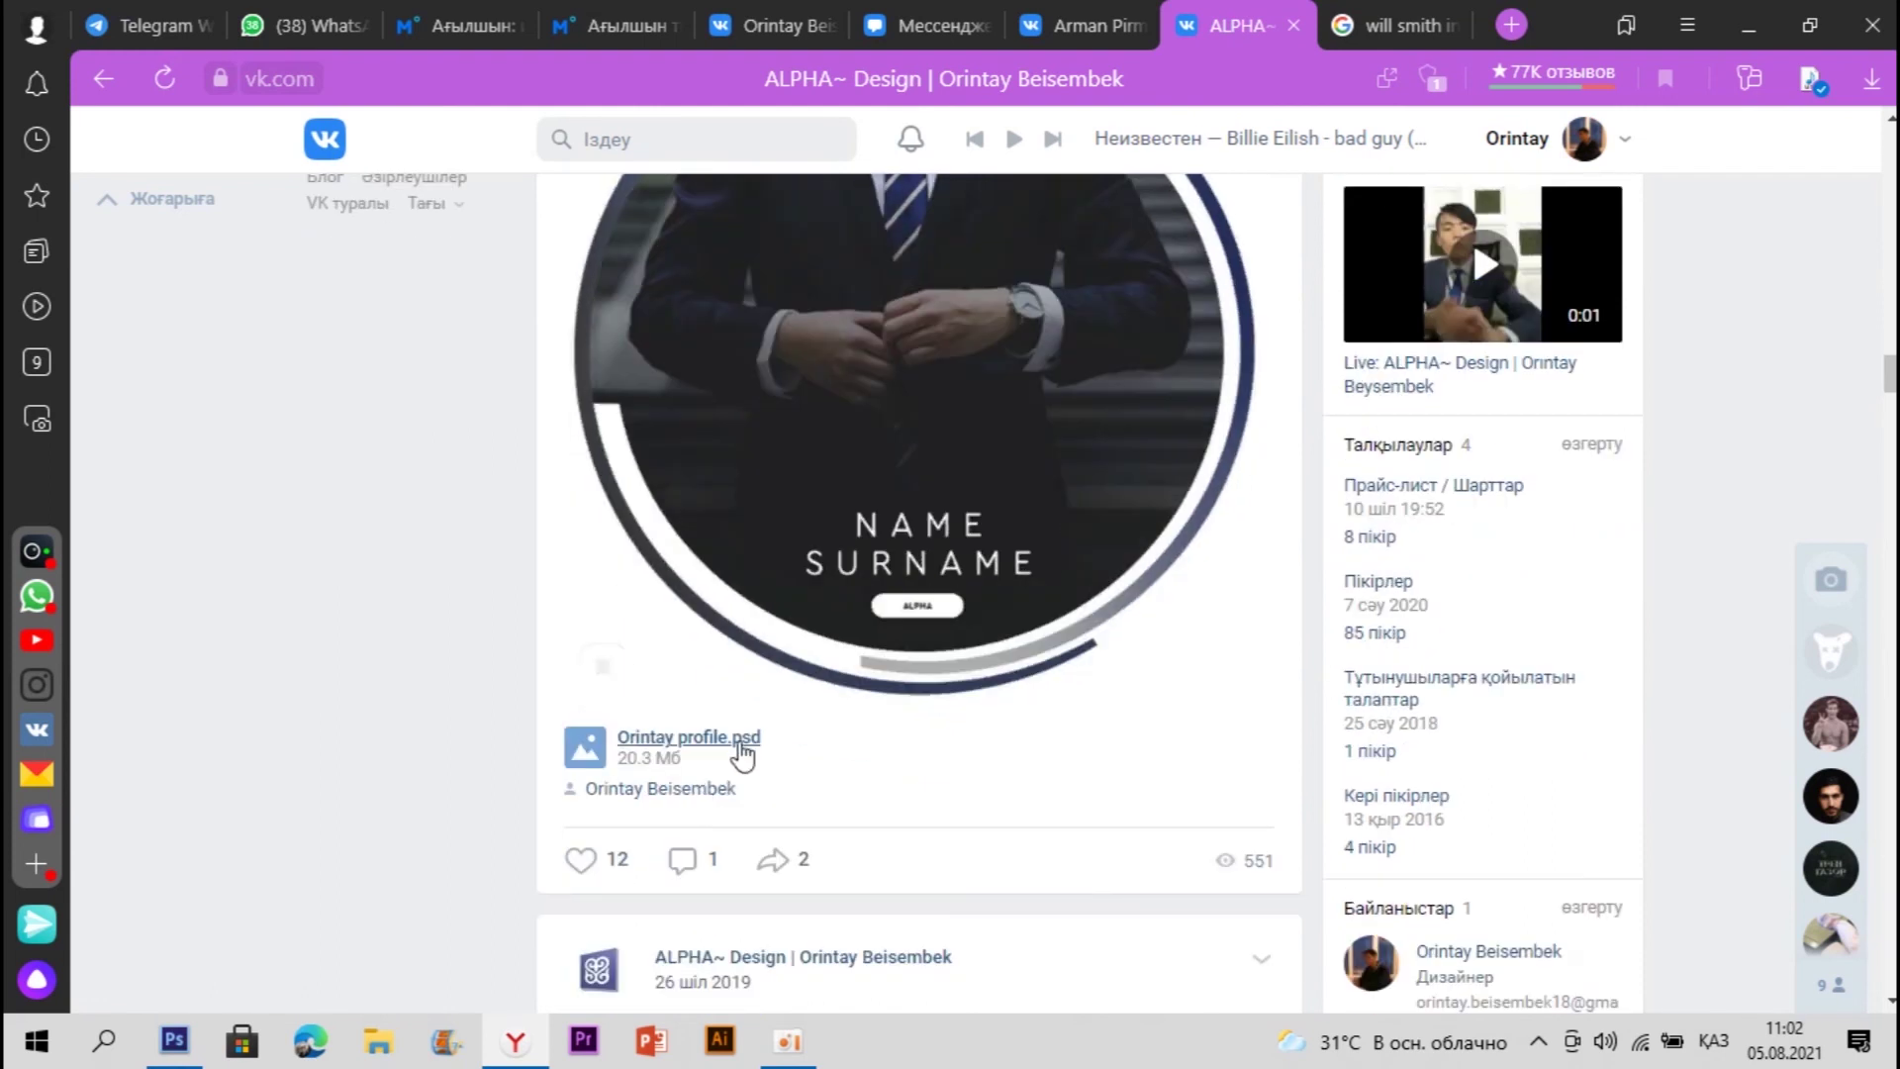
scroll(881, 411, up, 4)
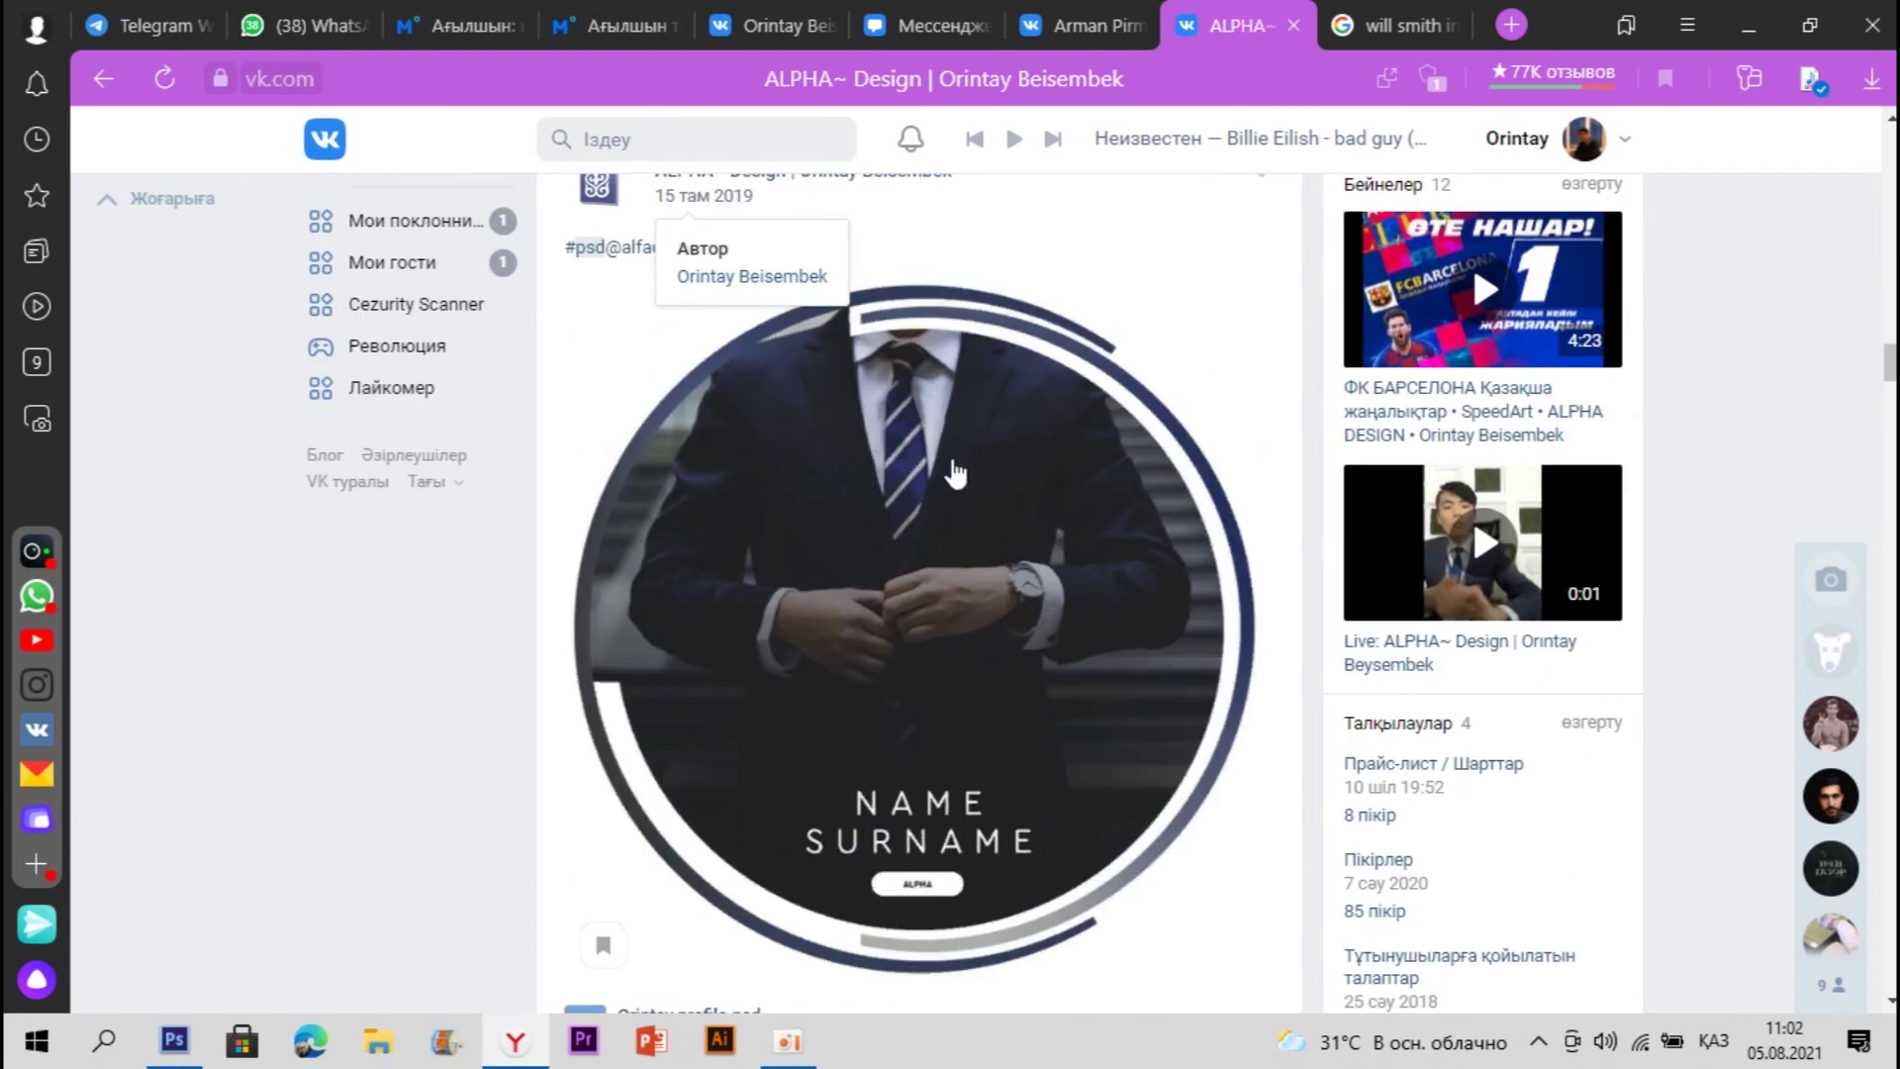
scroll(948, 502, down, 6)
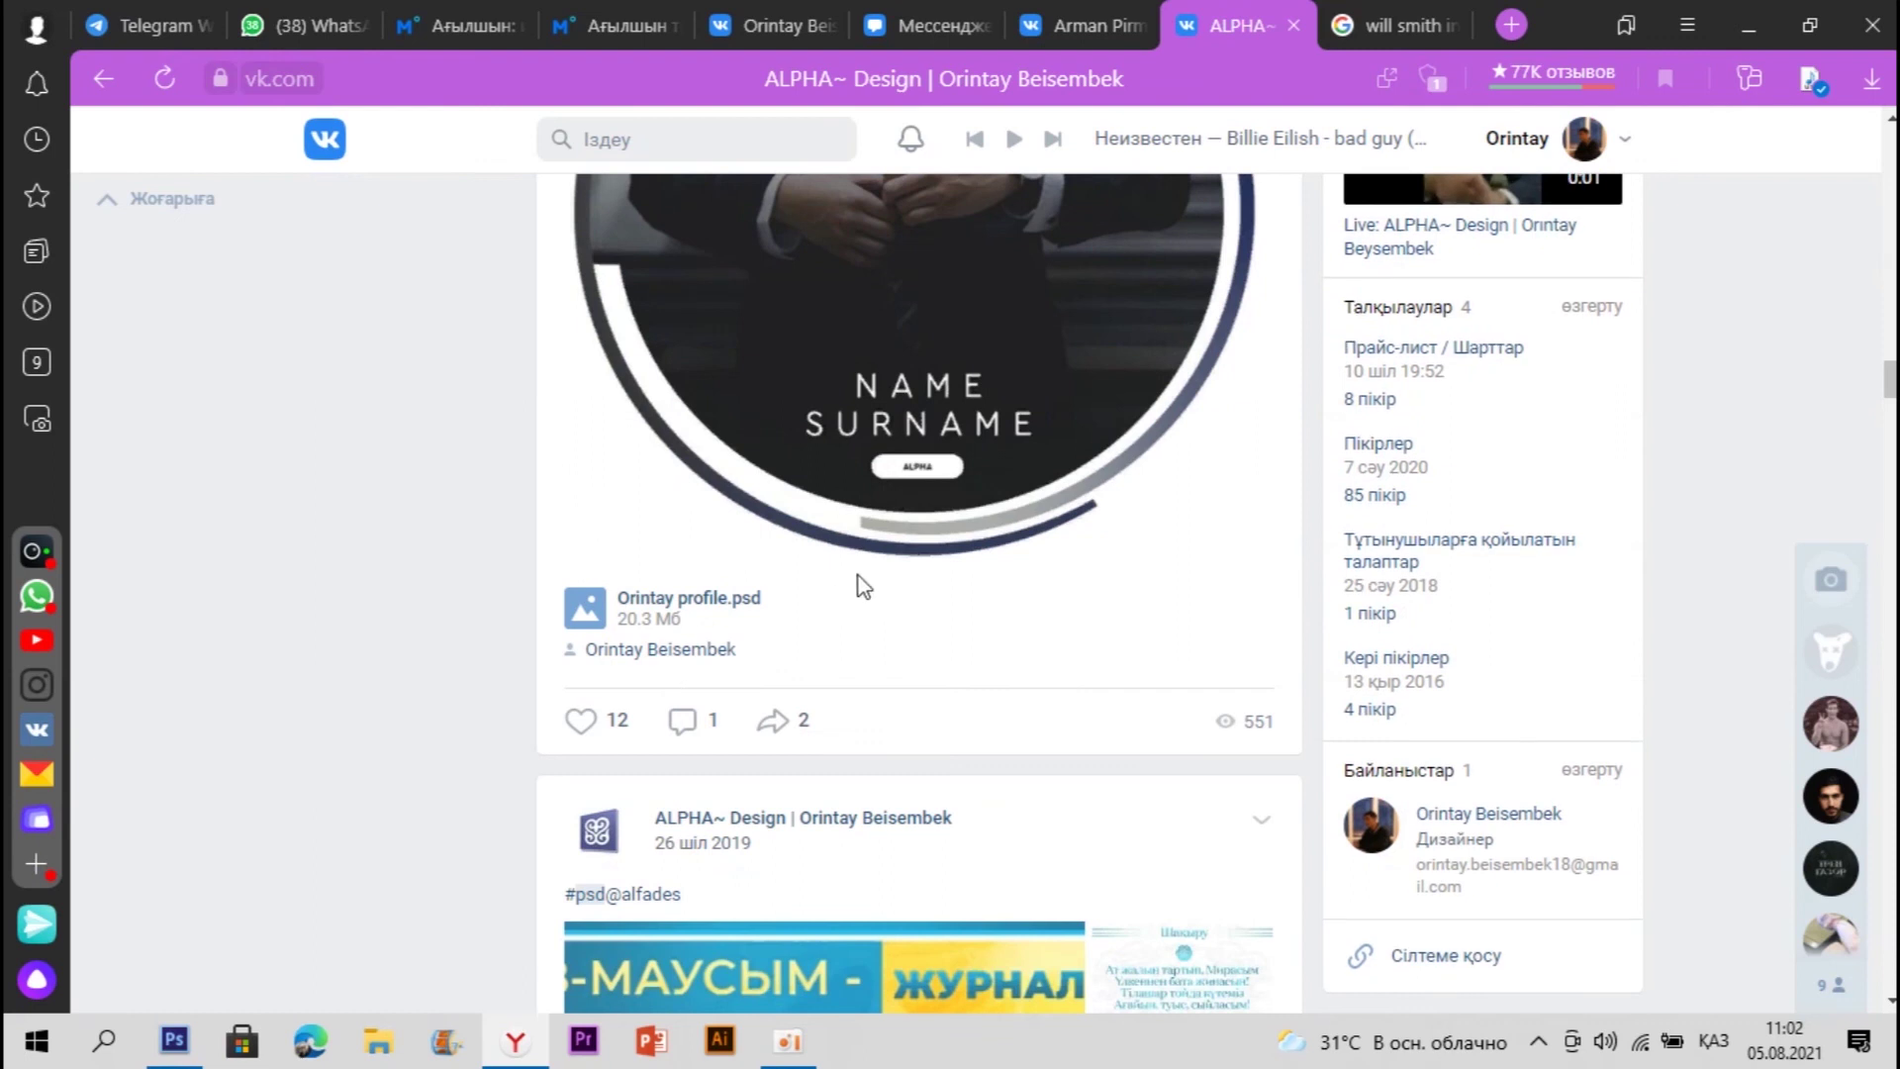
scroll(857, 588, up, 4)
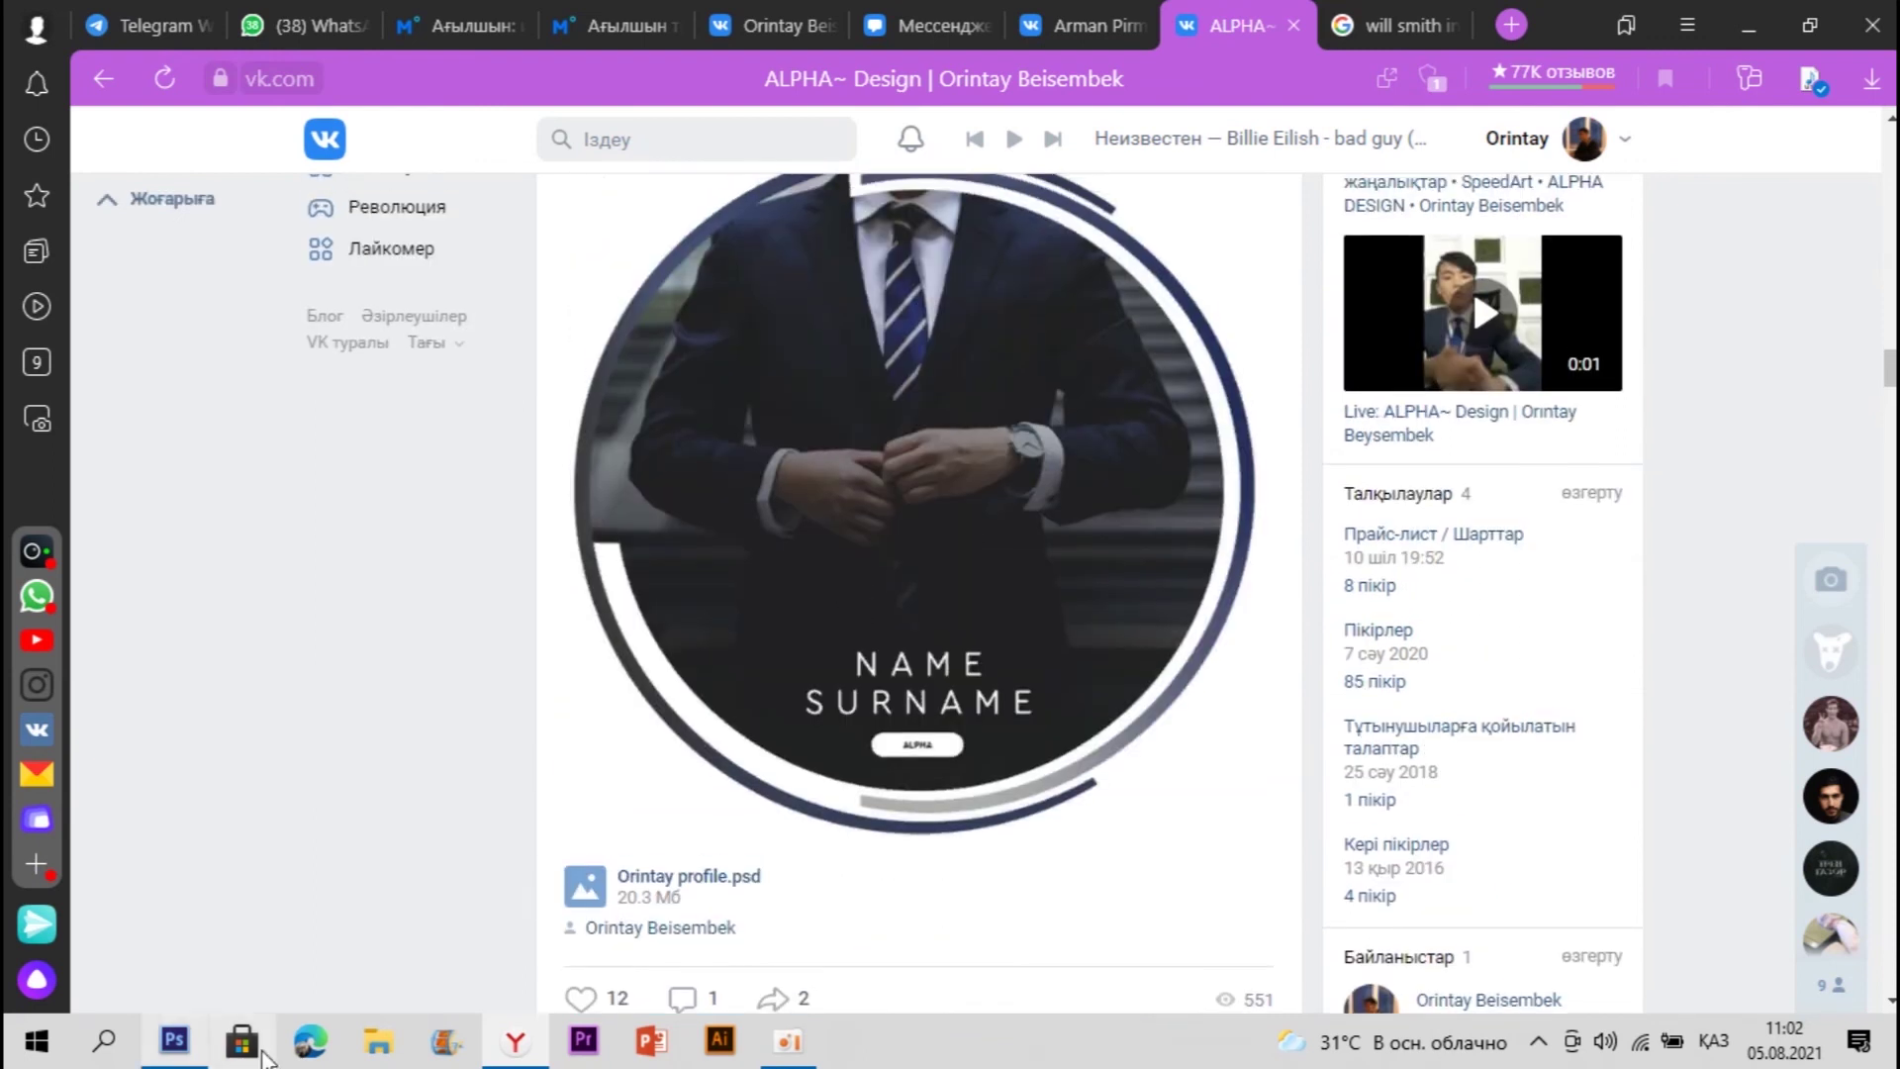
Step: Return to Photoshop and look through the layer stack for the circular avatar's layers
click(176, 1041)
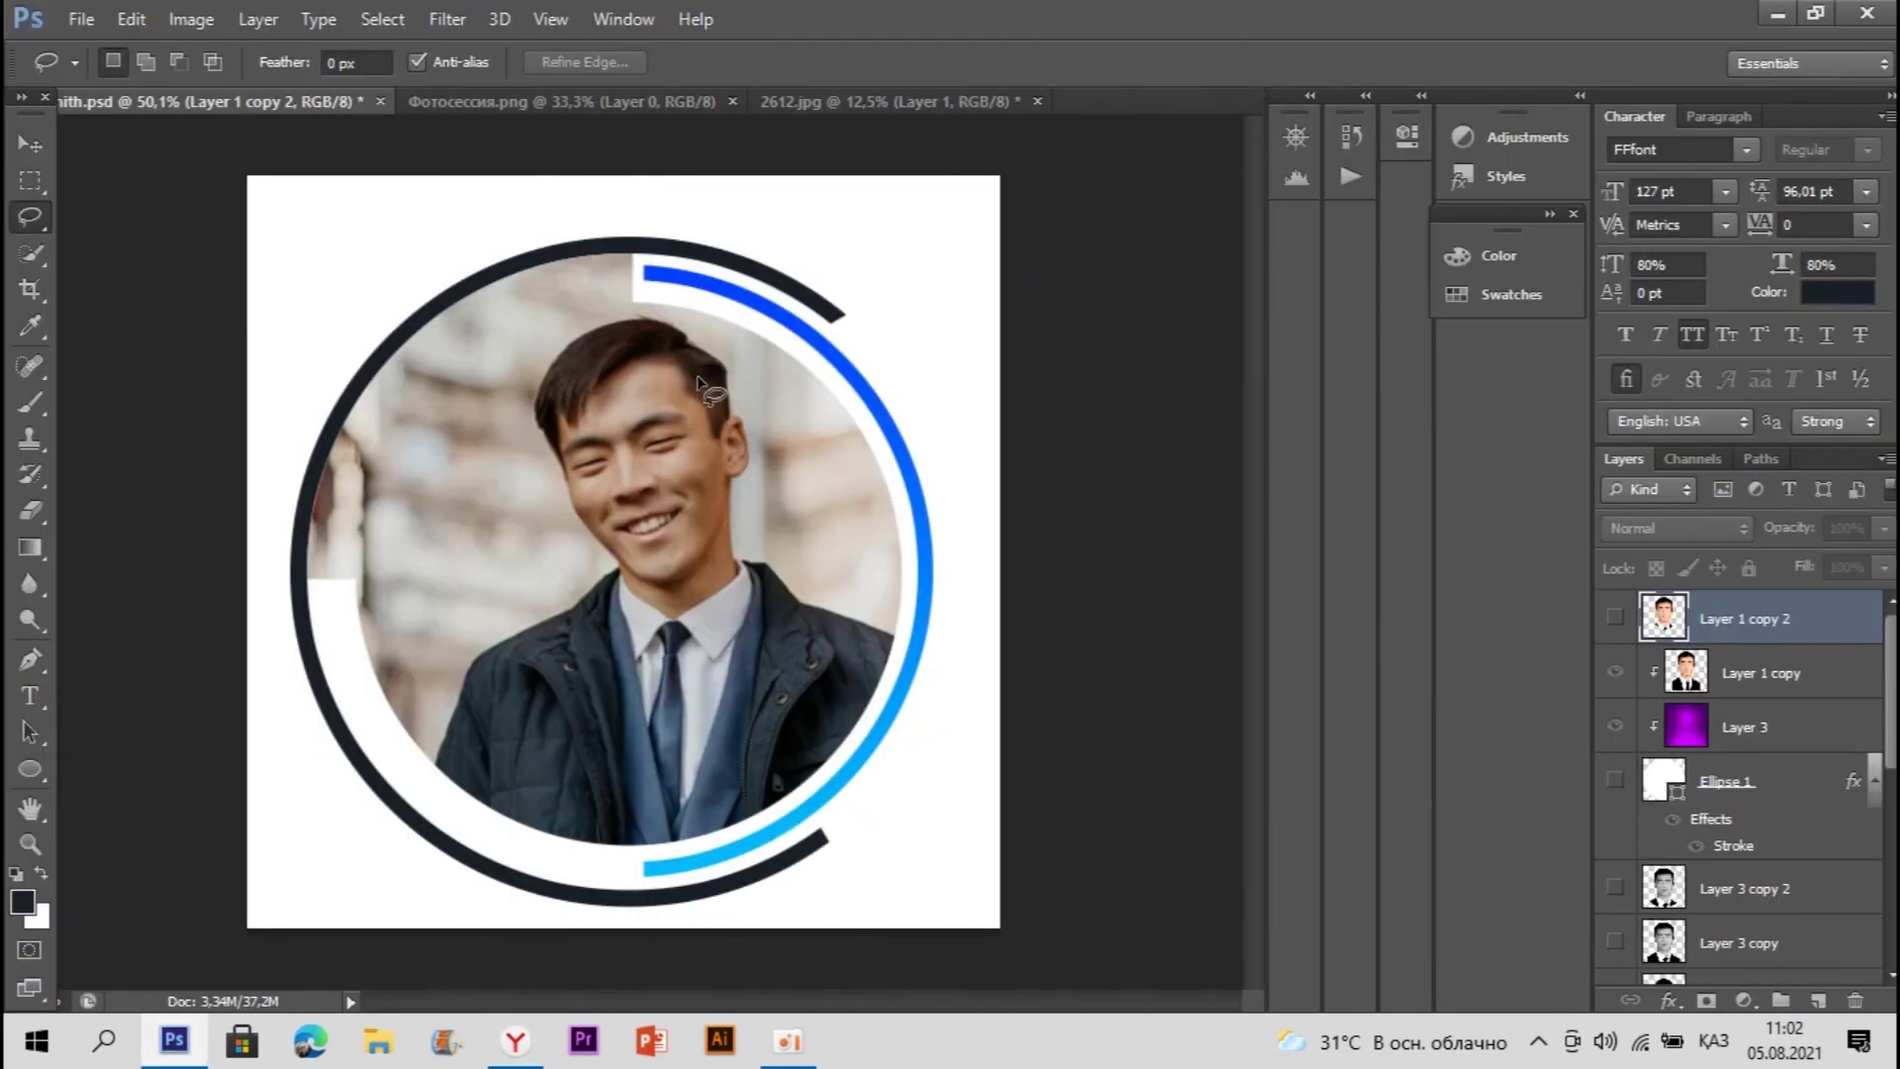
scroll(1831, 720, down, 5)
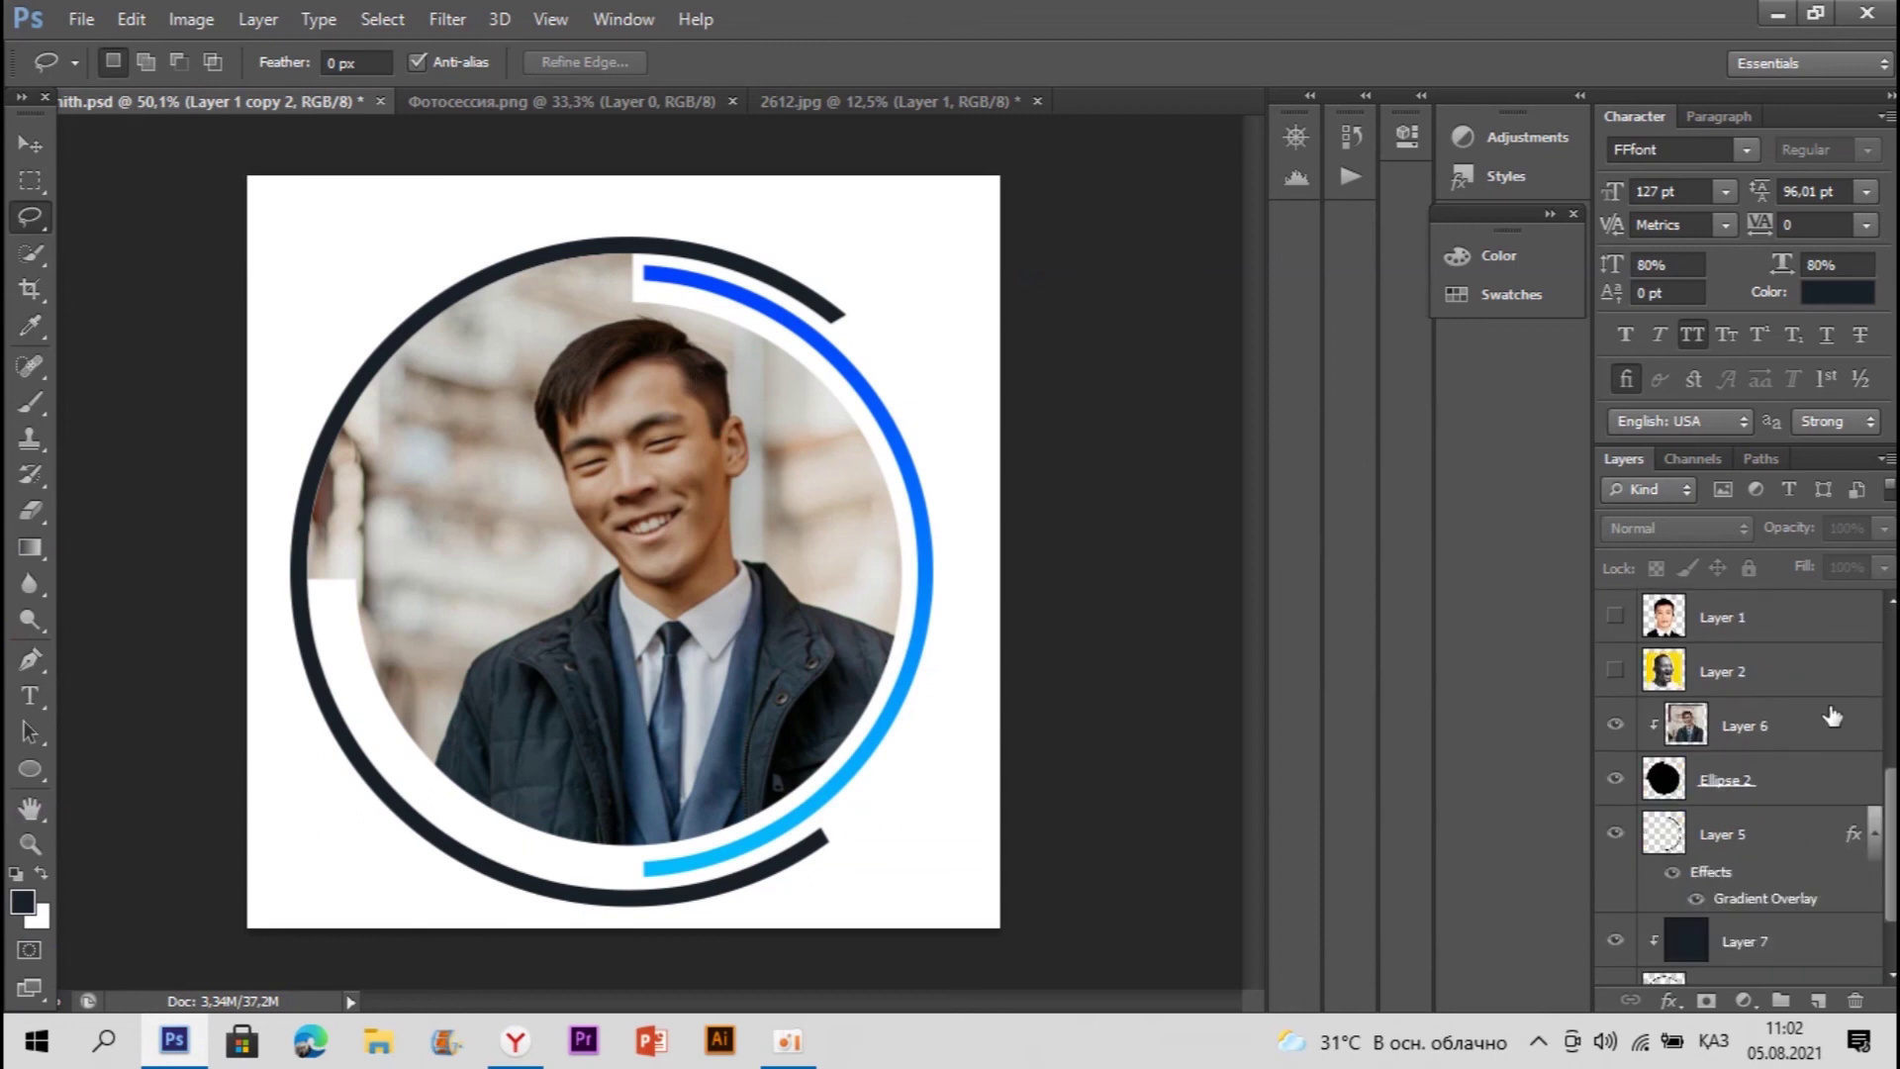
scroll(1832, 715, up, 5)
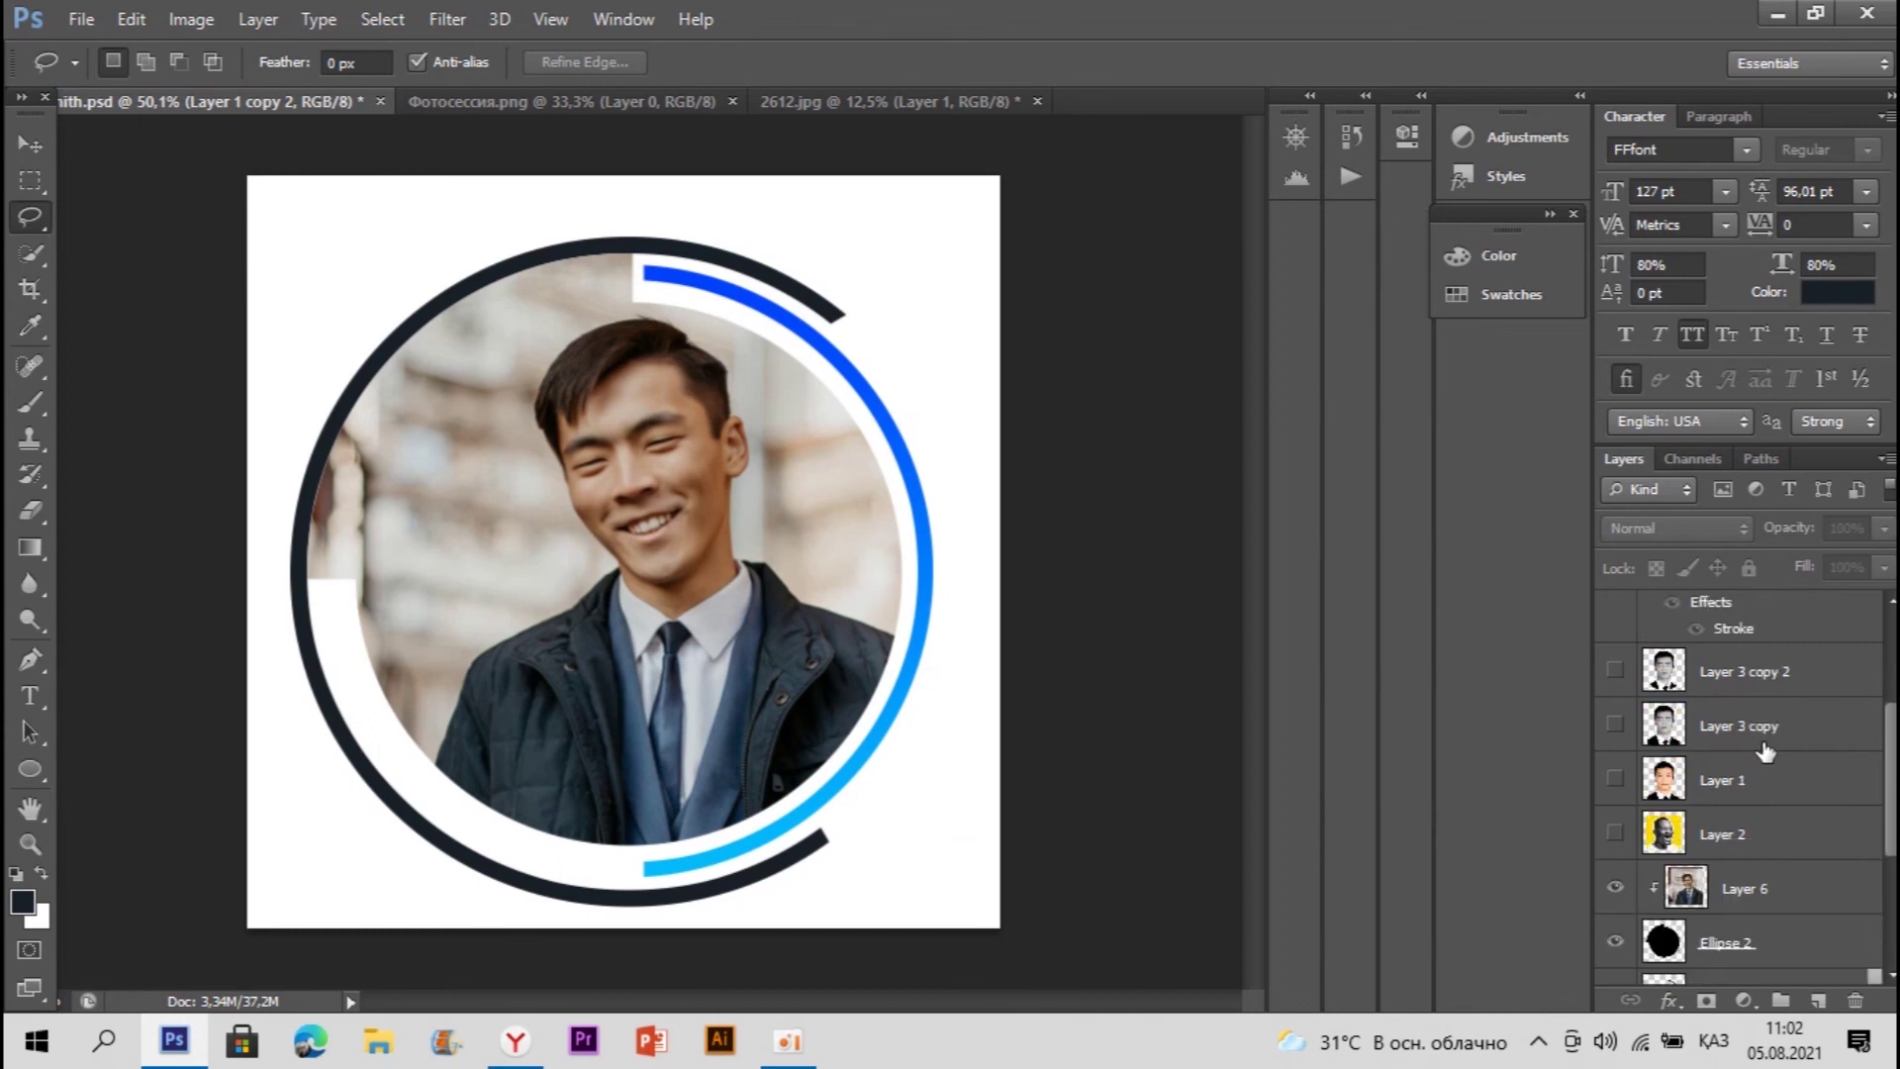